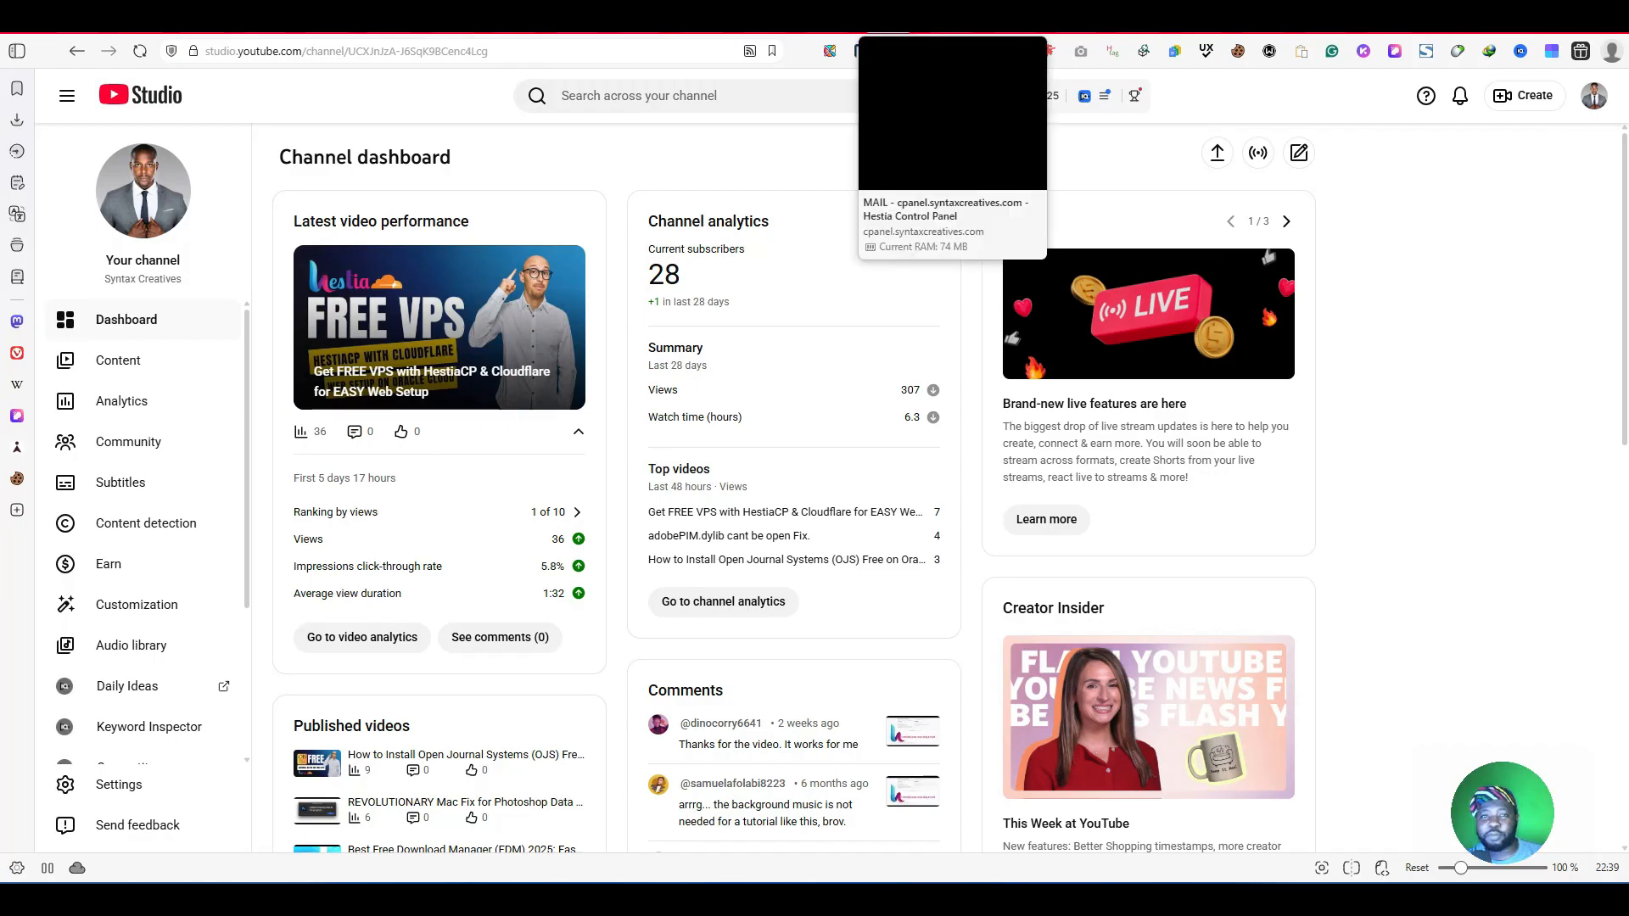
Step: Log in to the Hestia Control Panel with the saved username and account password, entering the Windows Security PIN for password autofill
left_click(478, 159)
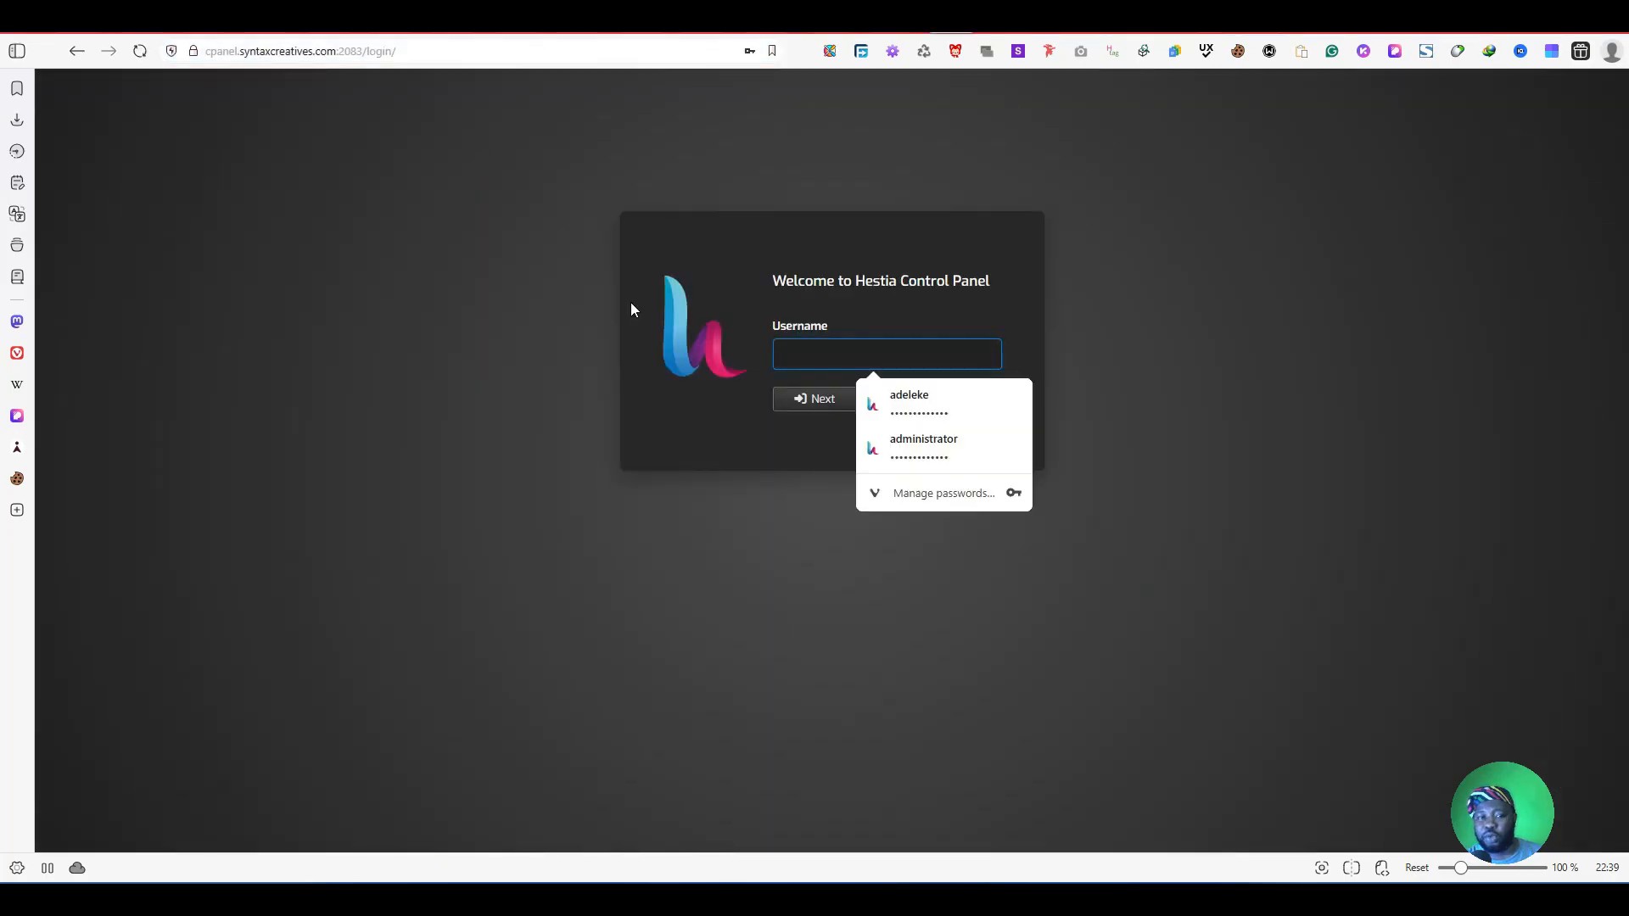
left_click(969, 420)
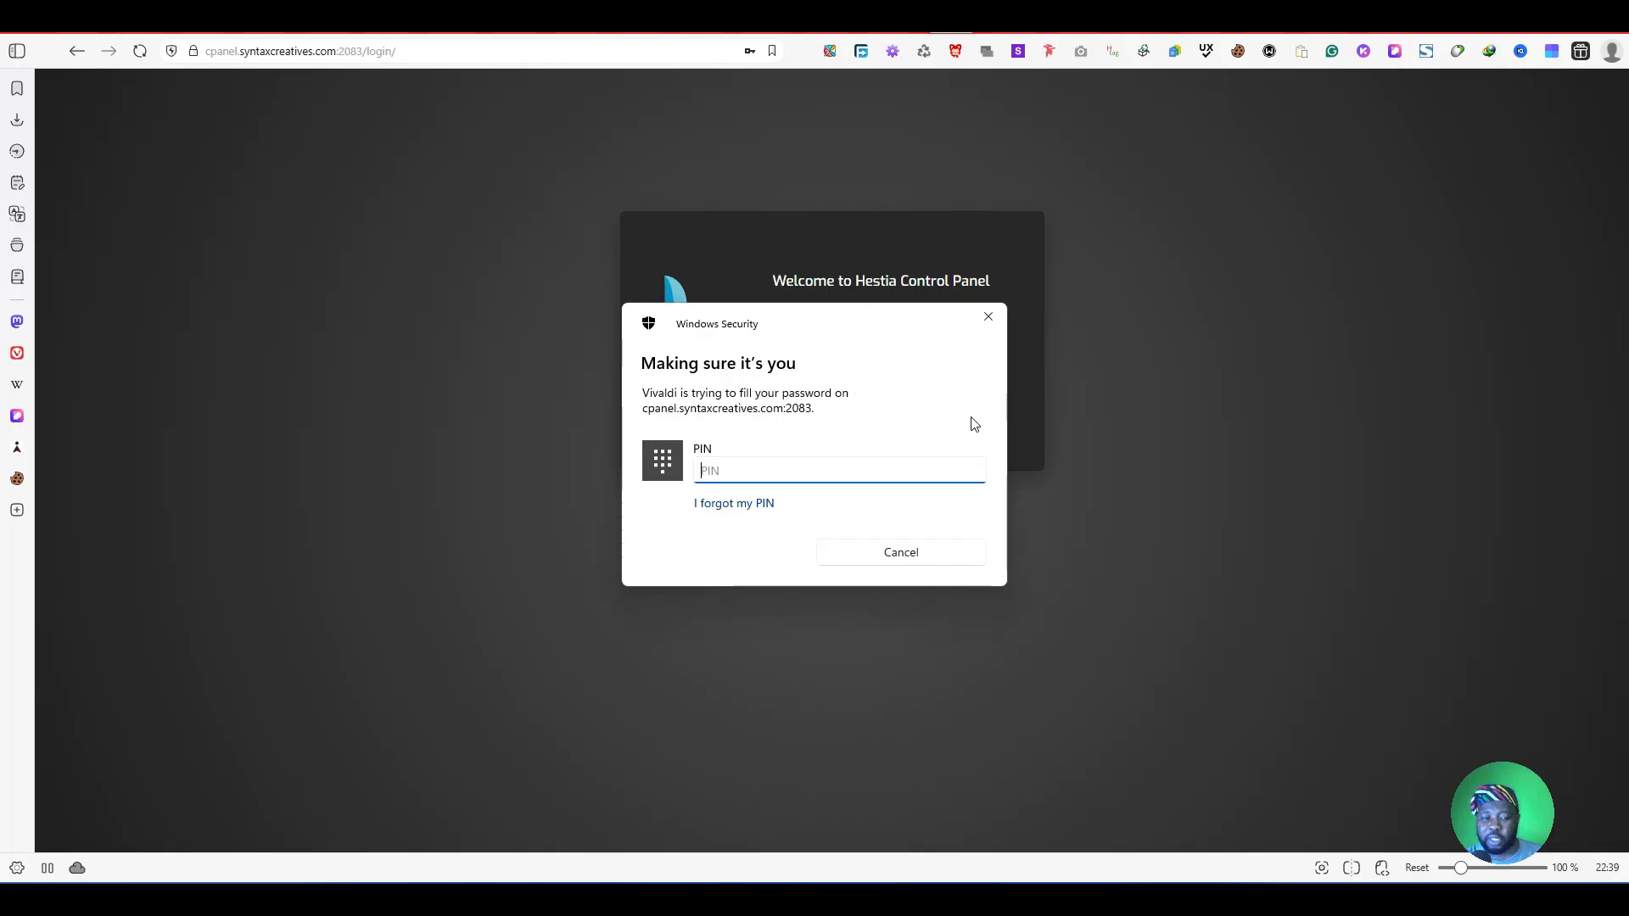
type("••••")
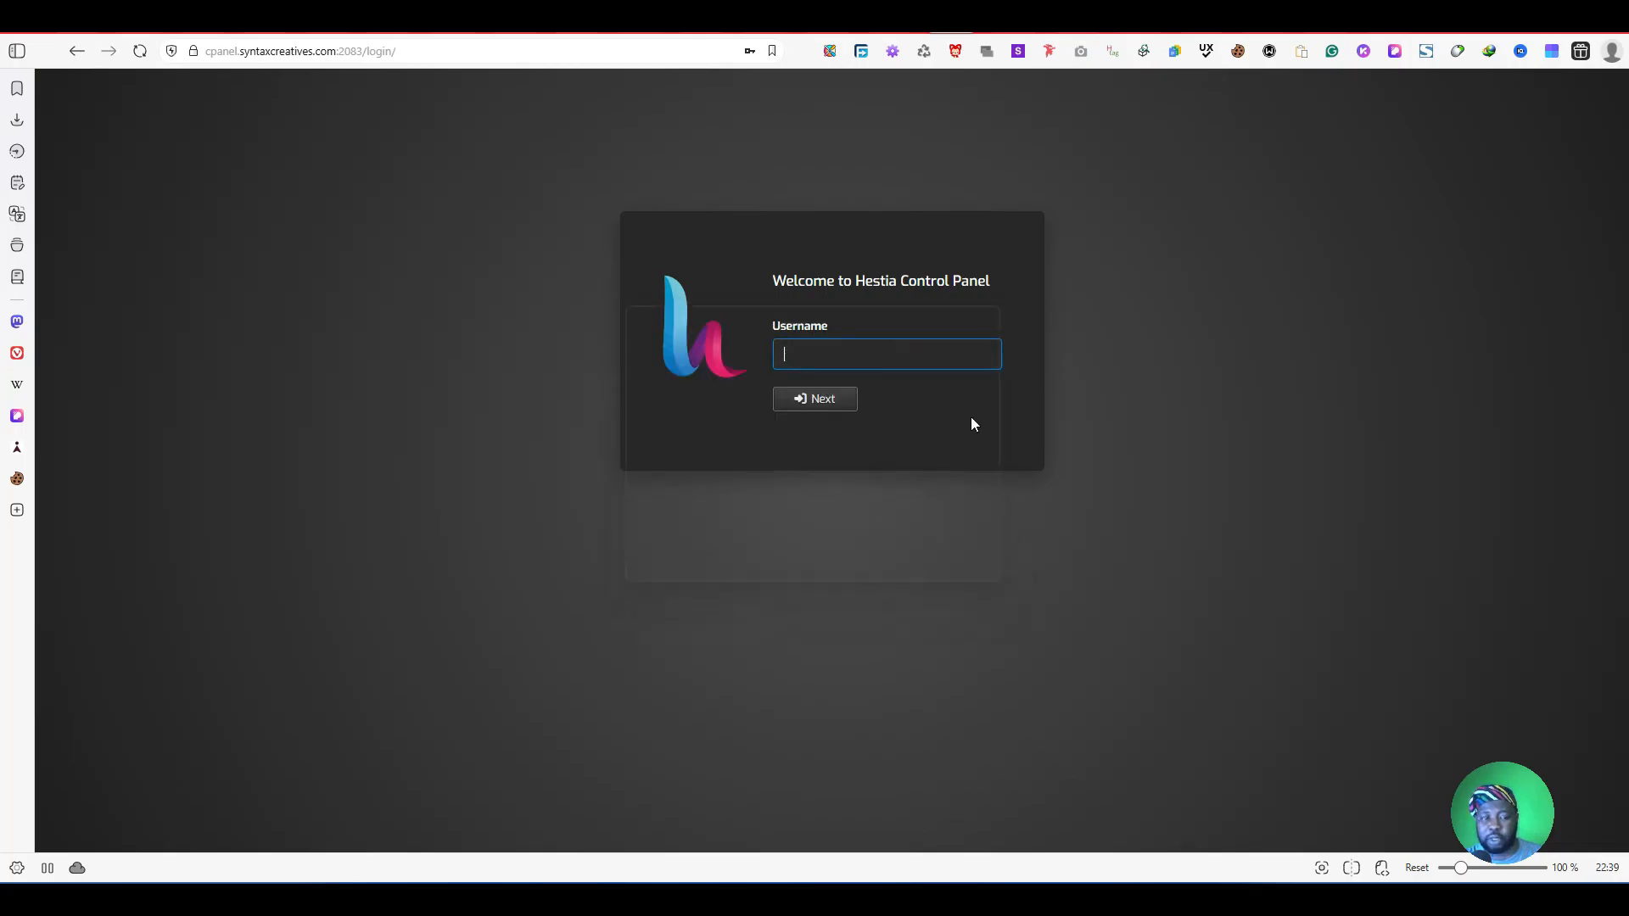
left_click(887, 351)
type("••••")
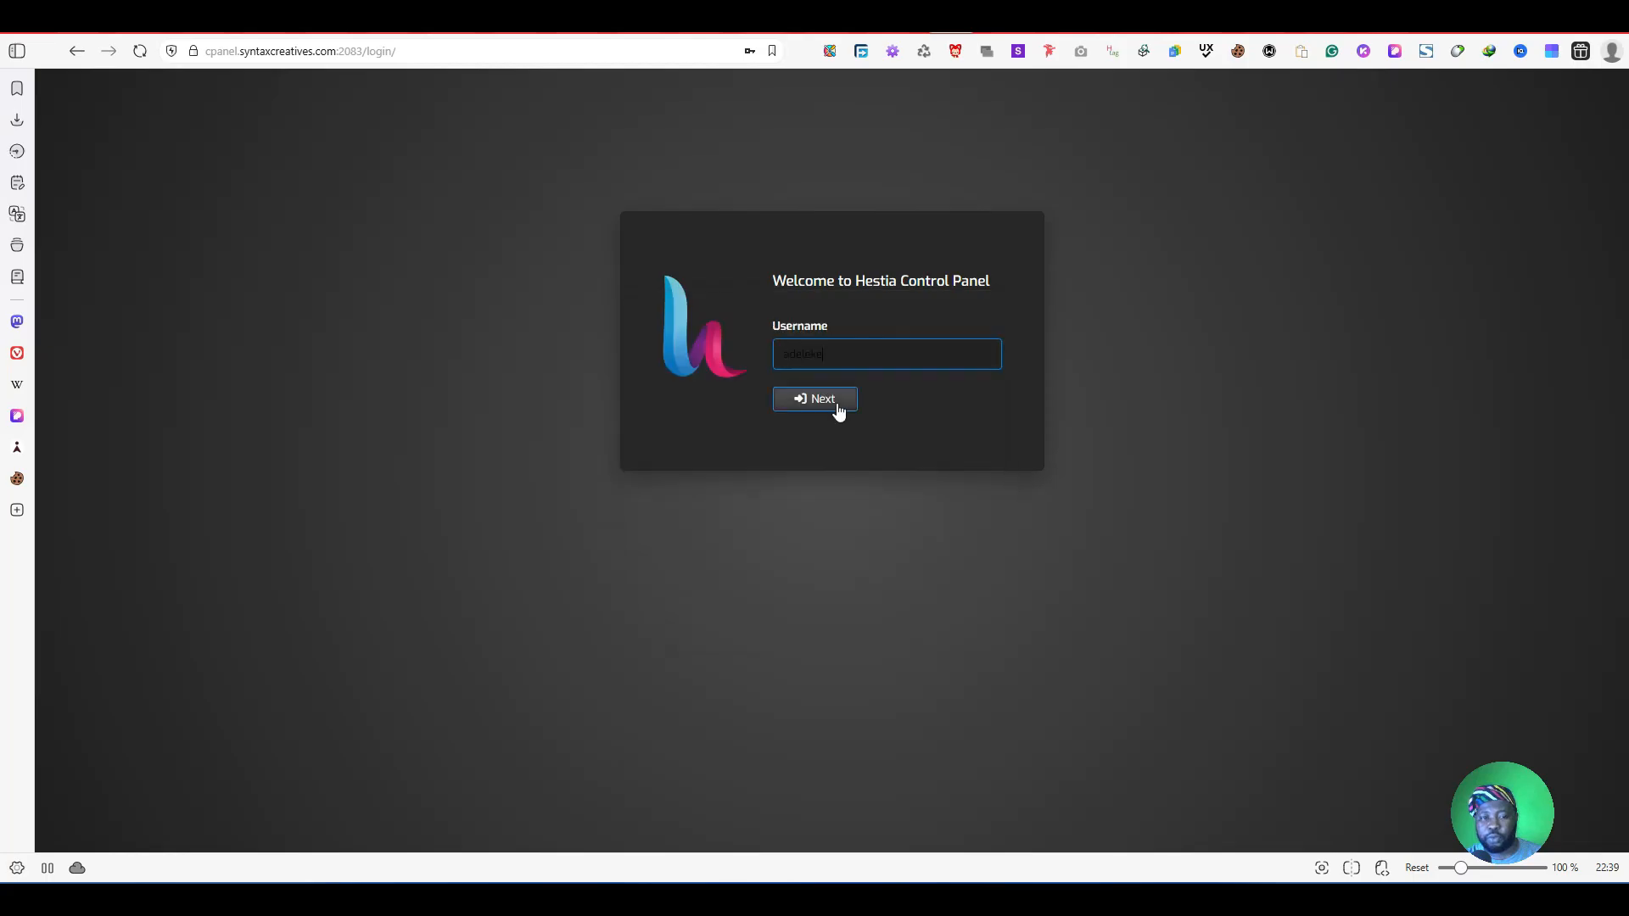
left_click(820, 399)
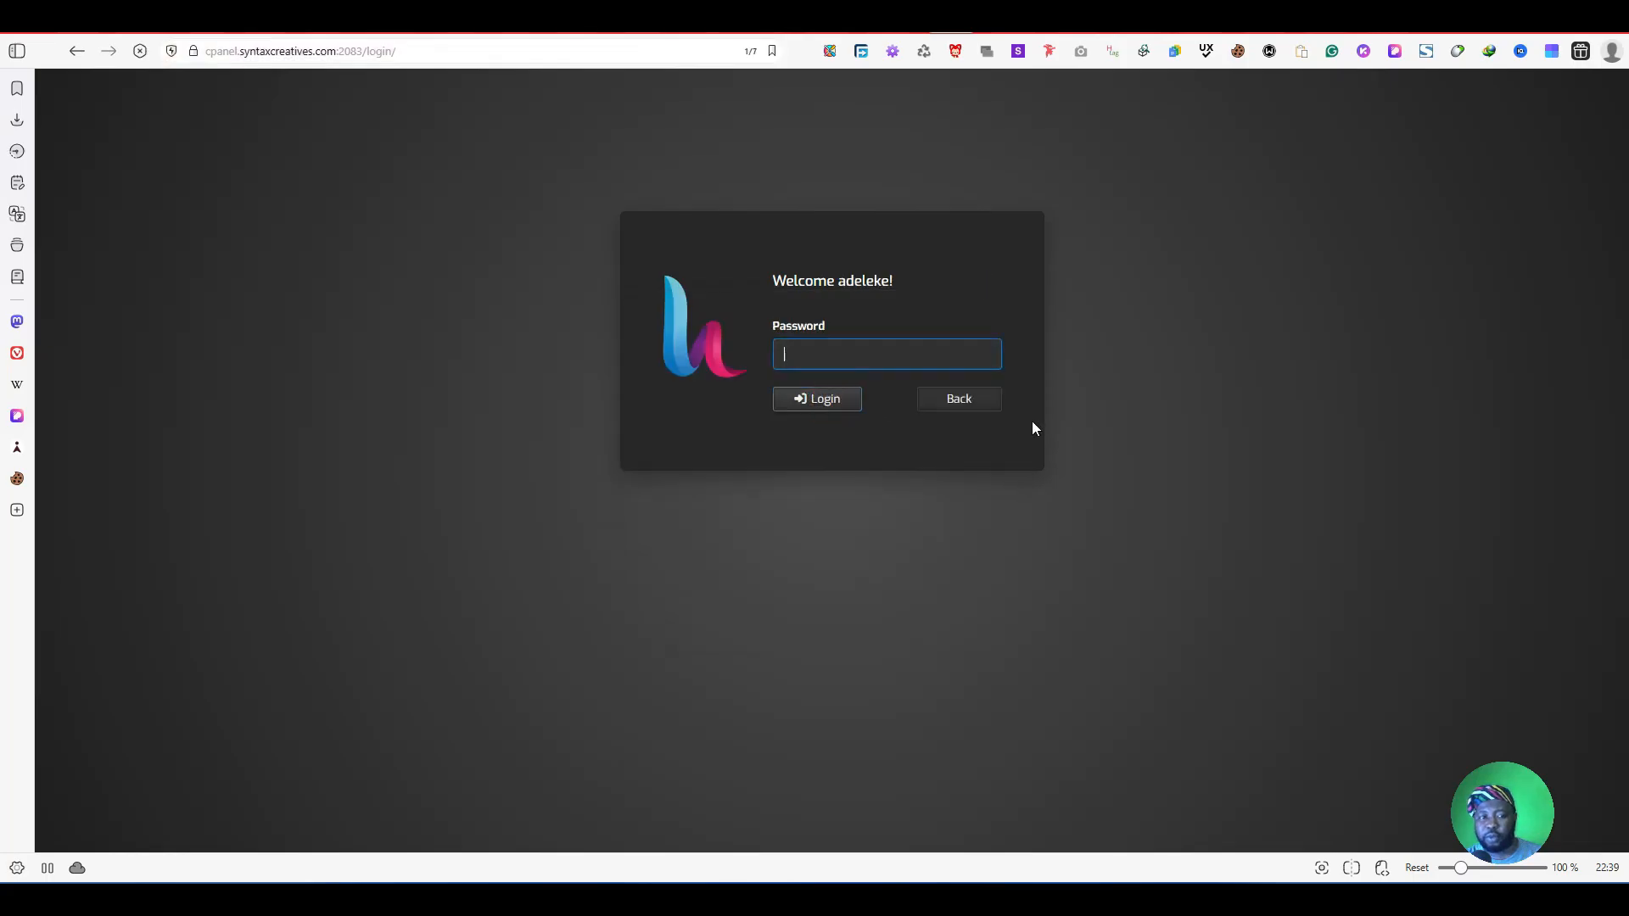
left_click(894, 424)
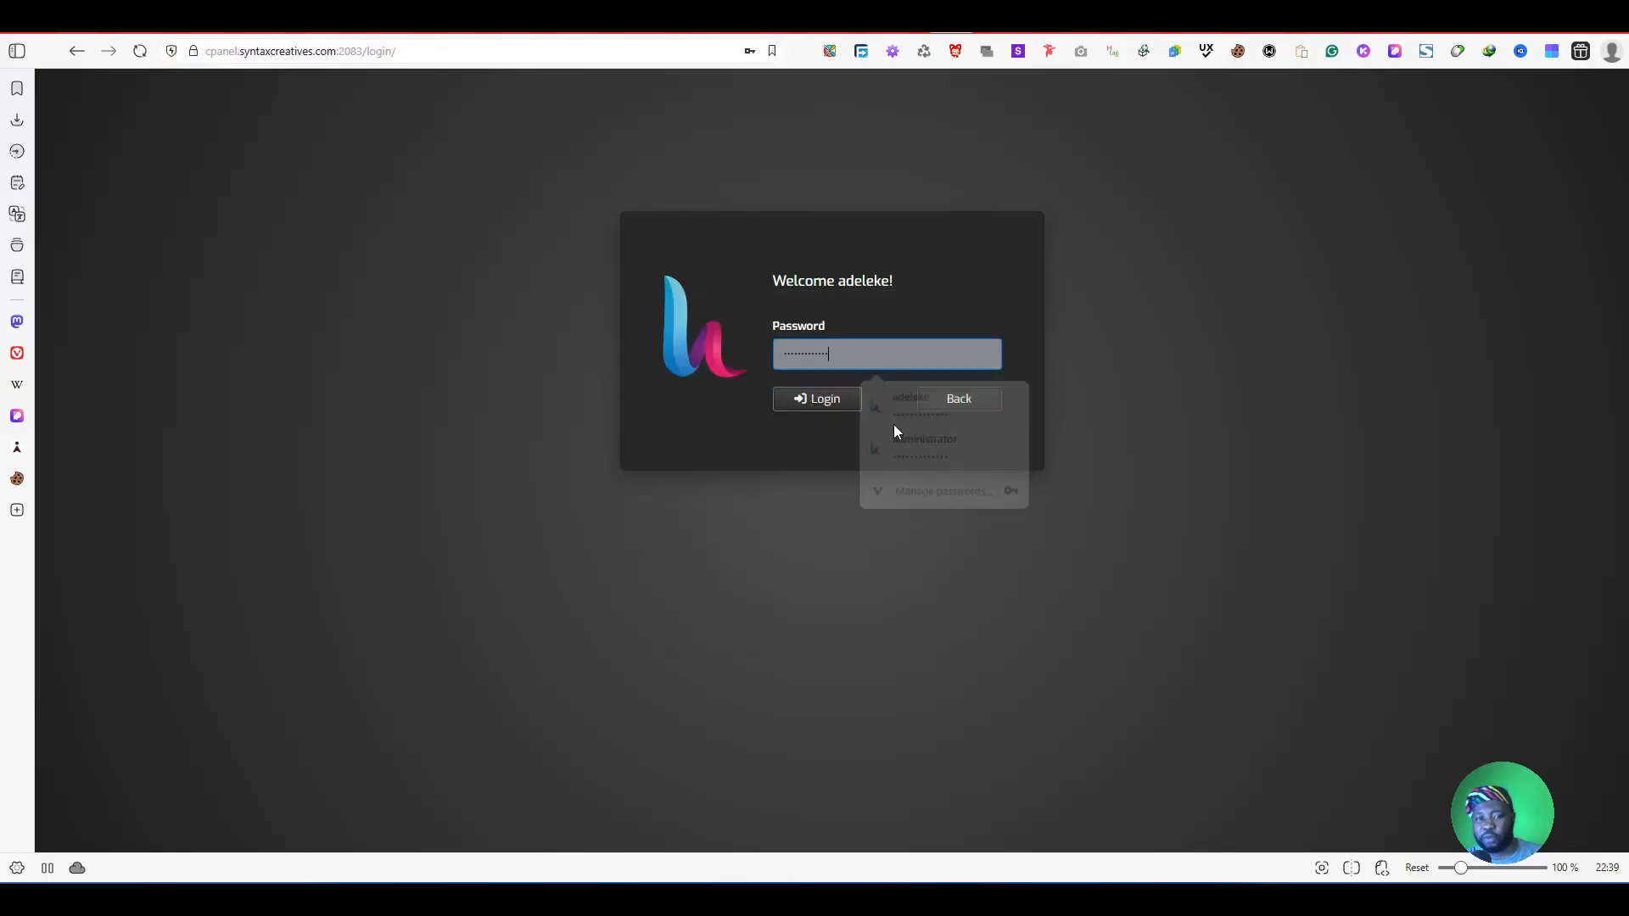
left_click(823, 401)
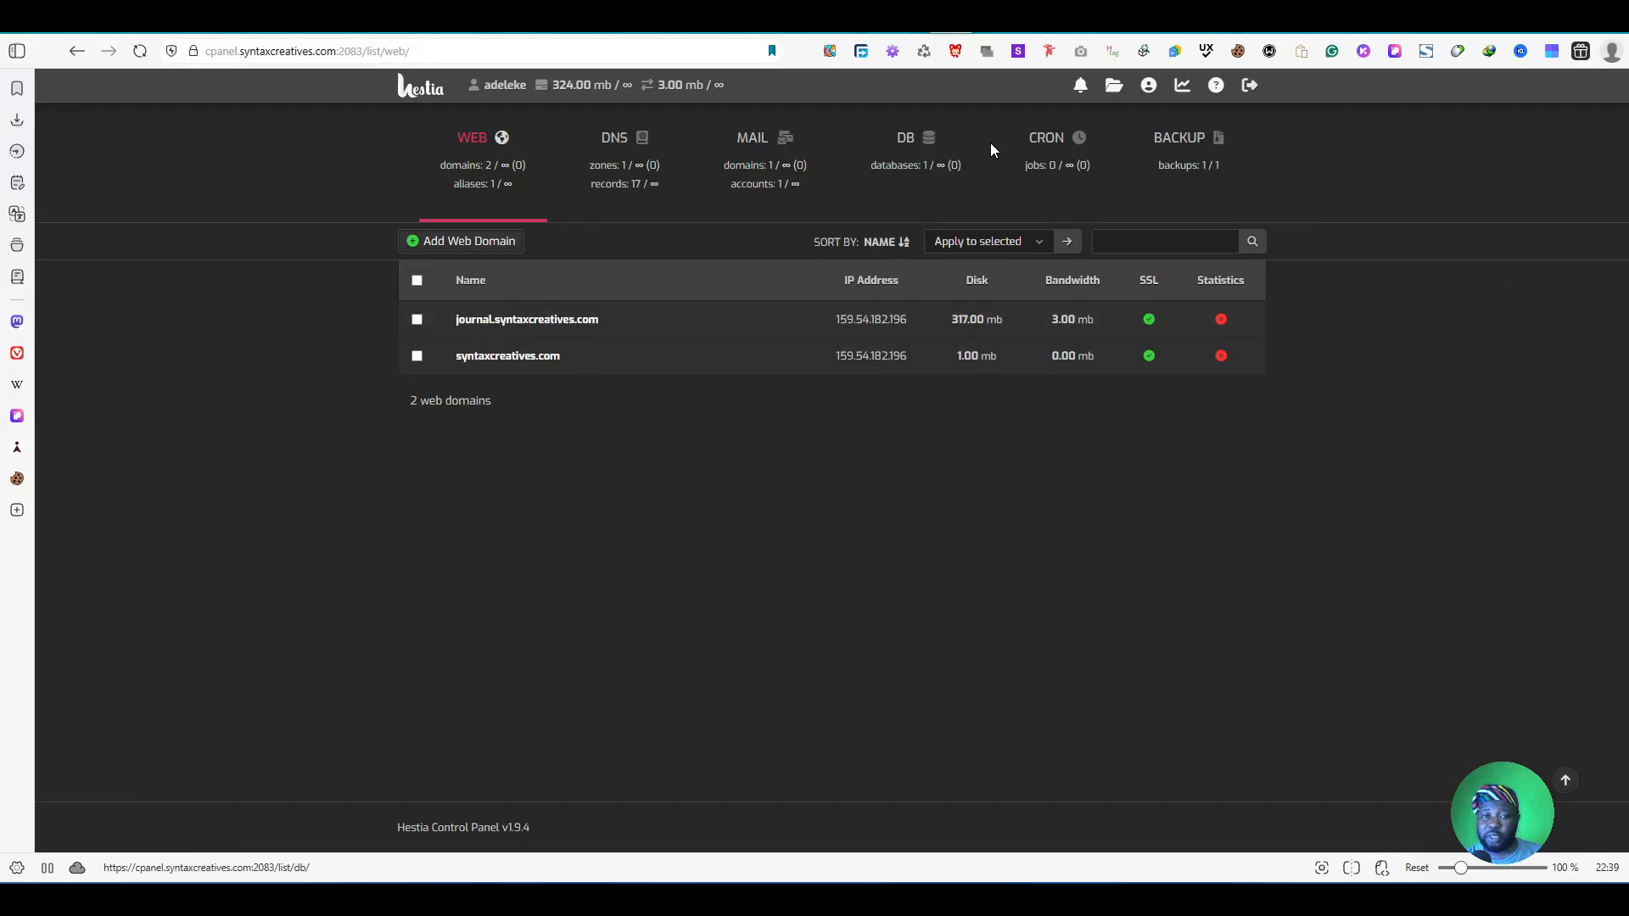
Step: Check the syntaxcreatives.com webmail inbox and return to the Hestia Control Panel
left_click(1013, 19)
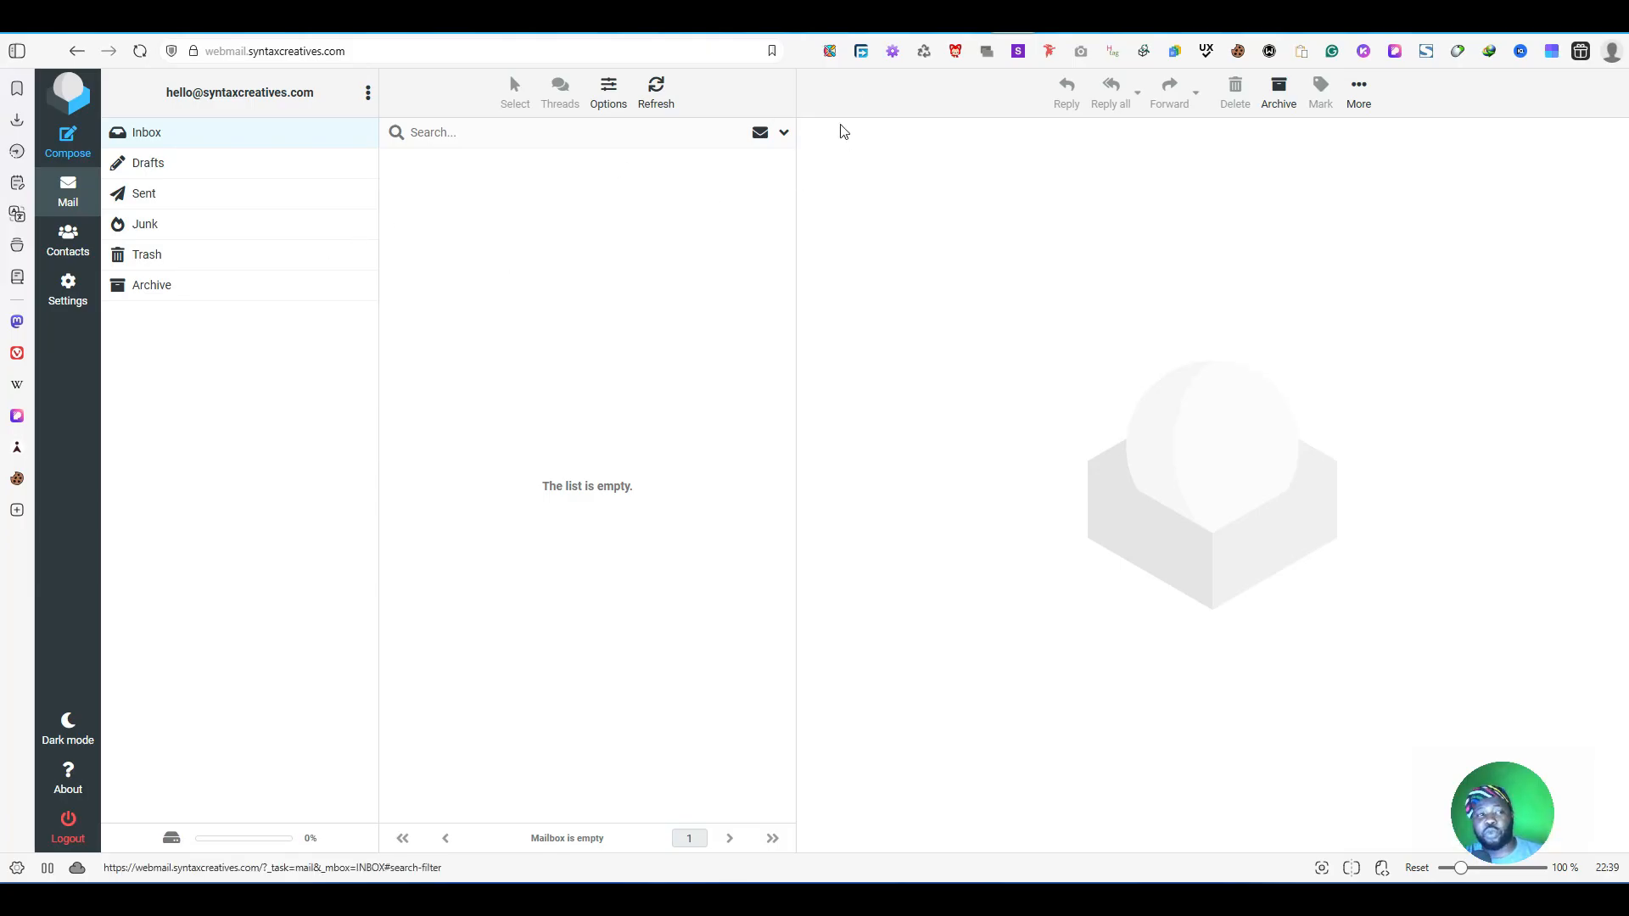
left_click(887, 20)
left_click(920, 20)
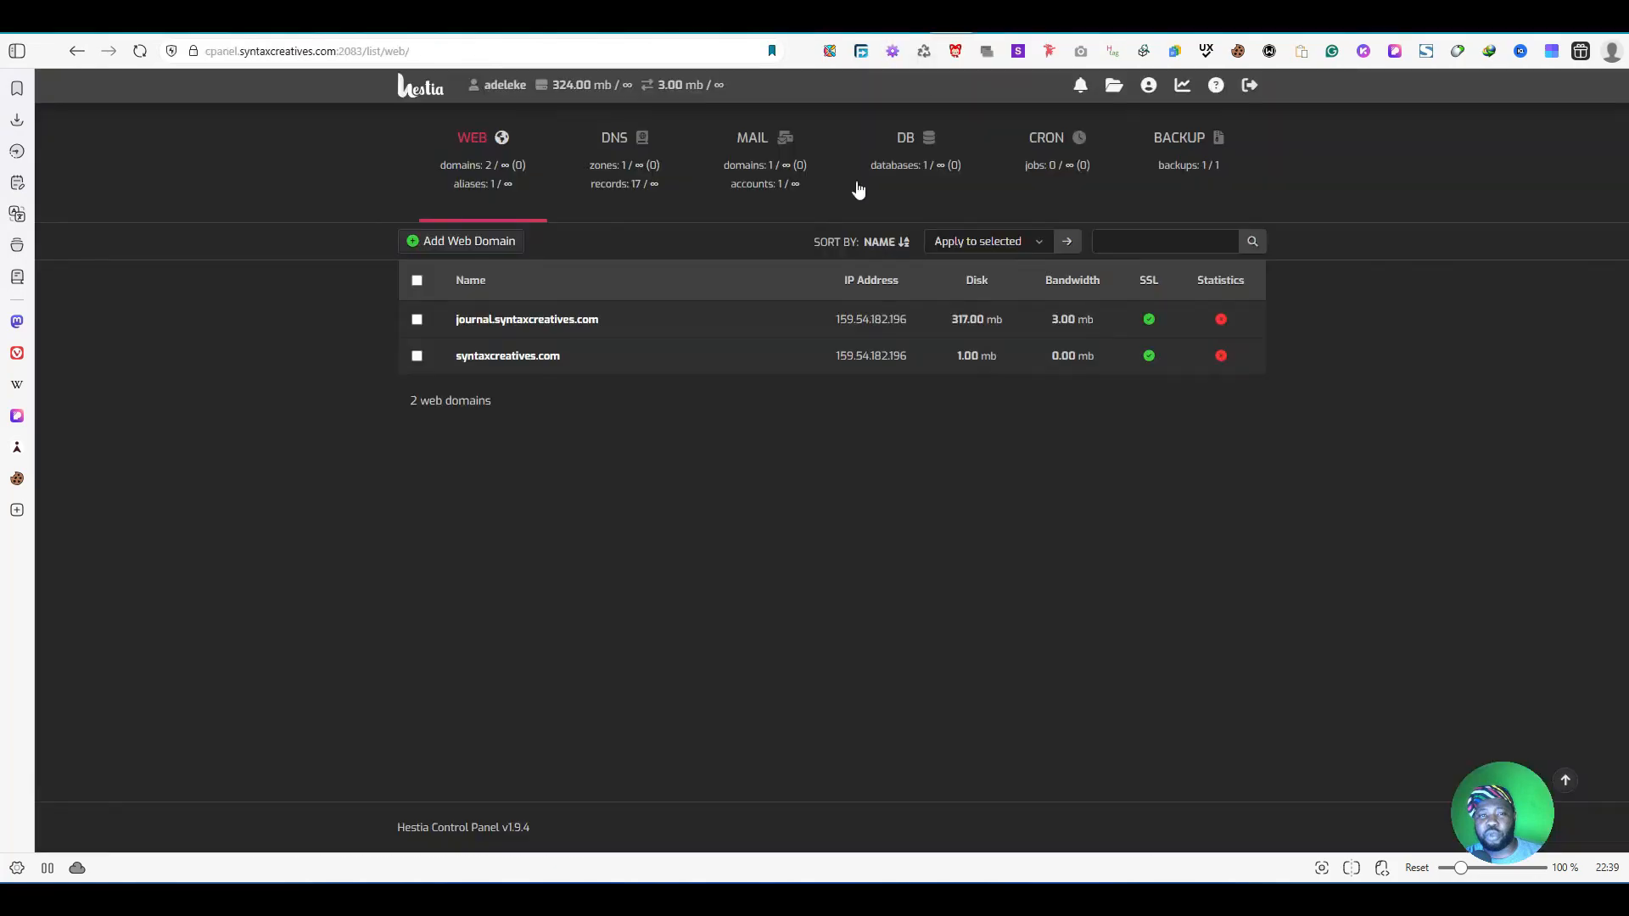
Step: View the mail accounts of the syntaxcreatives.com mail domain and return to the mail domain list
left_click(763, 183)
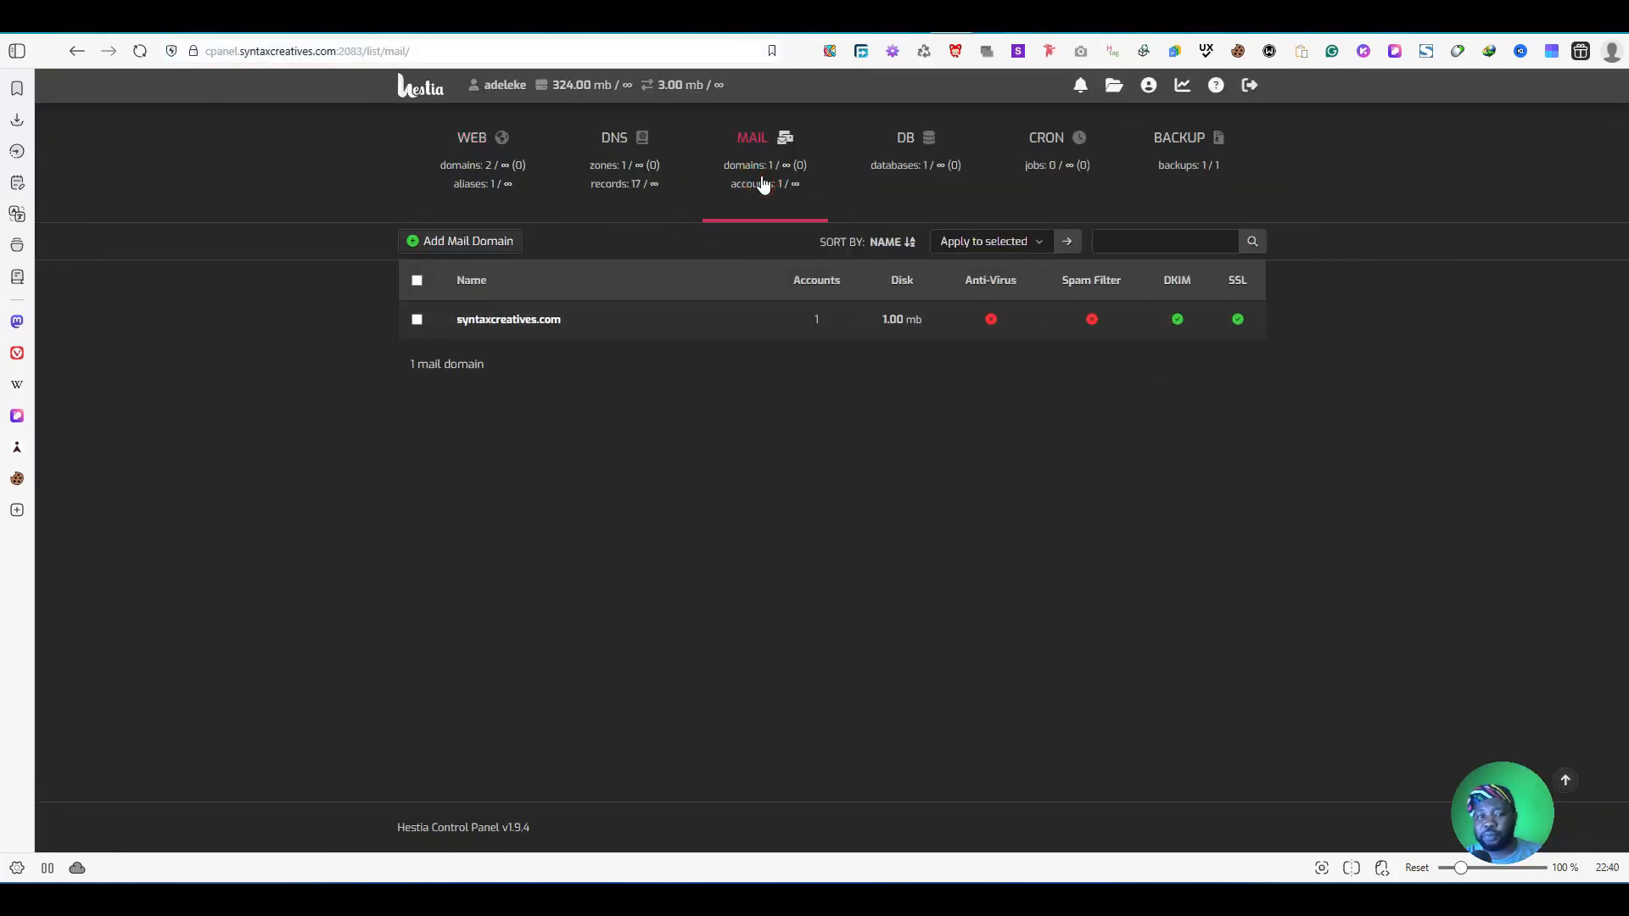
mouse_move(670, 314)
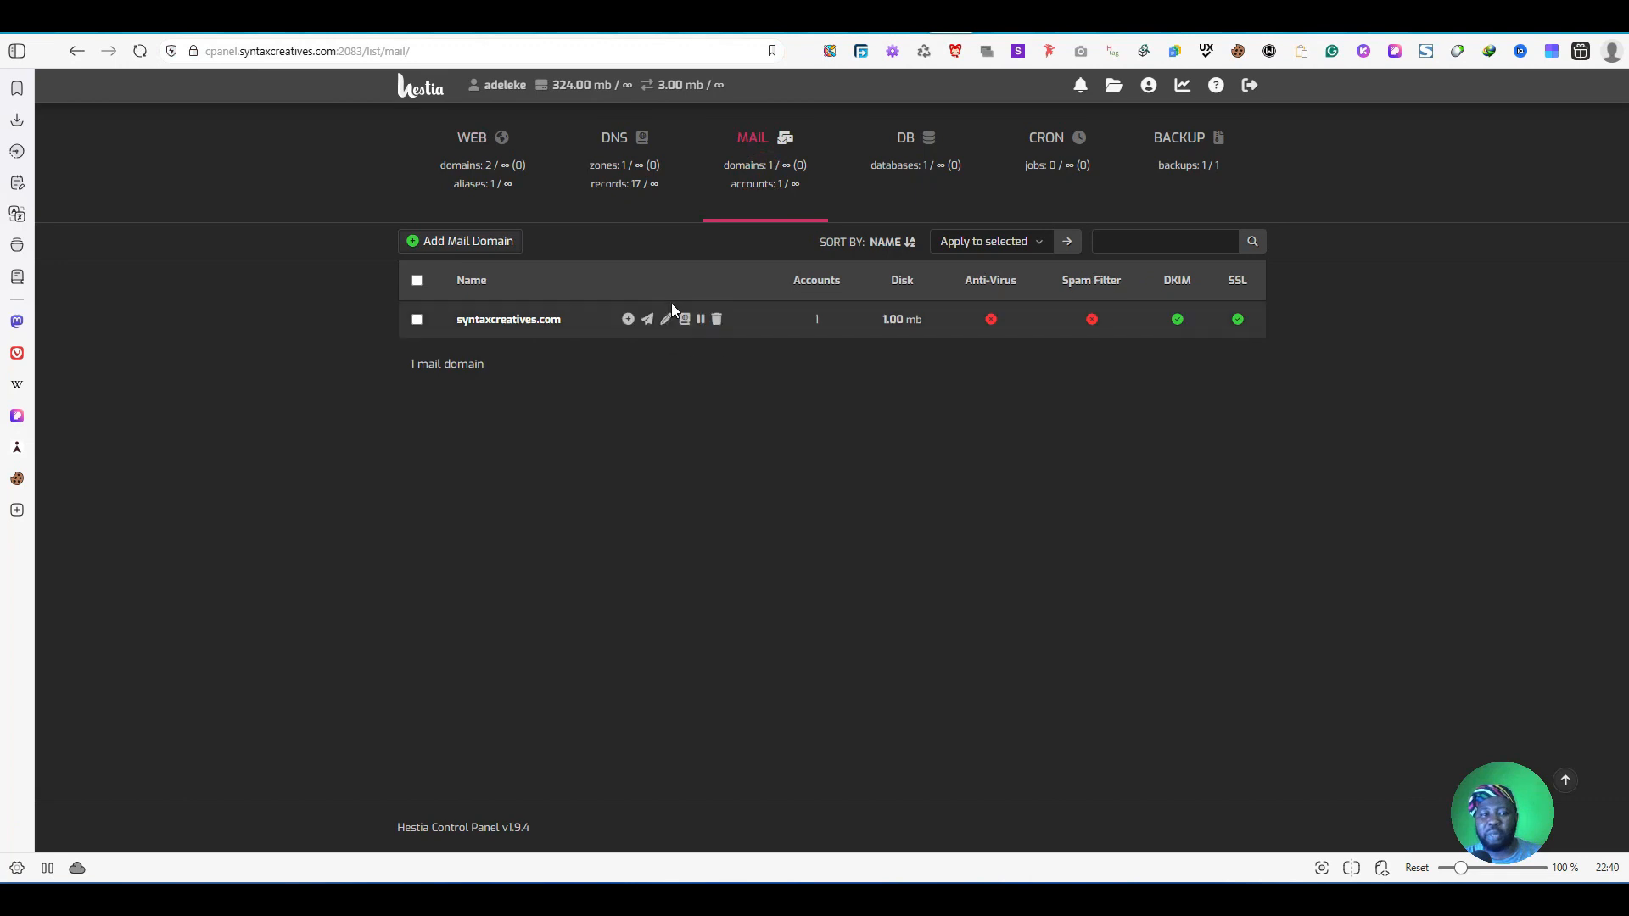
left_click(553, 324)
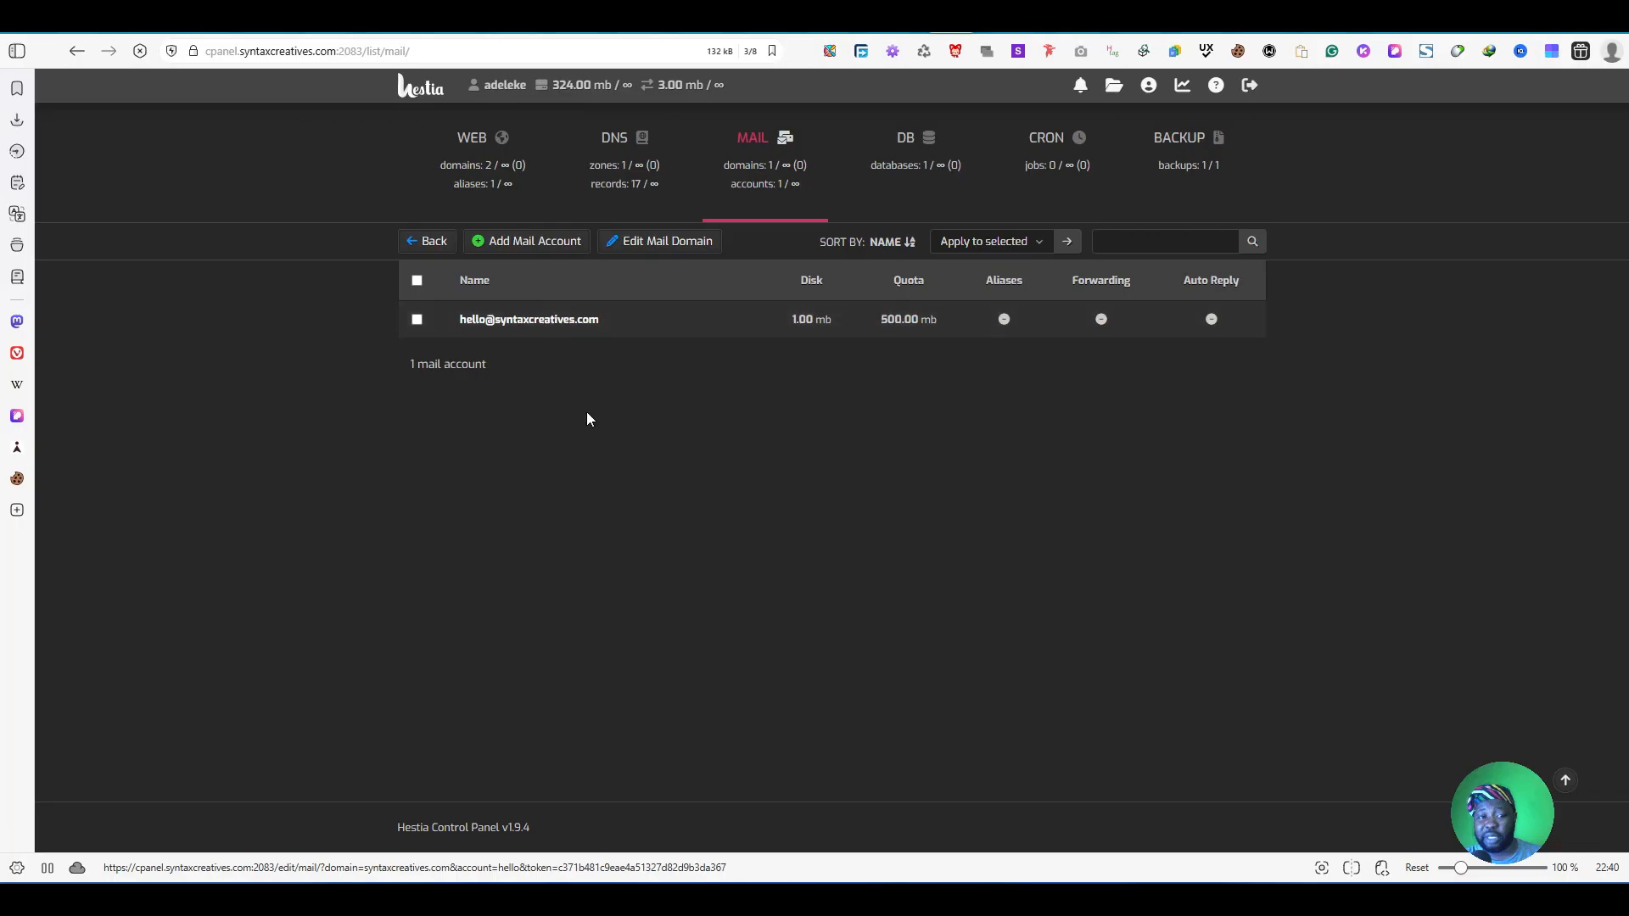
left_click(434, 245)
Step: Display the DNS records Hestia provides for the syntaxcreatives.com mail domain
mouse_move(659, 326)
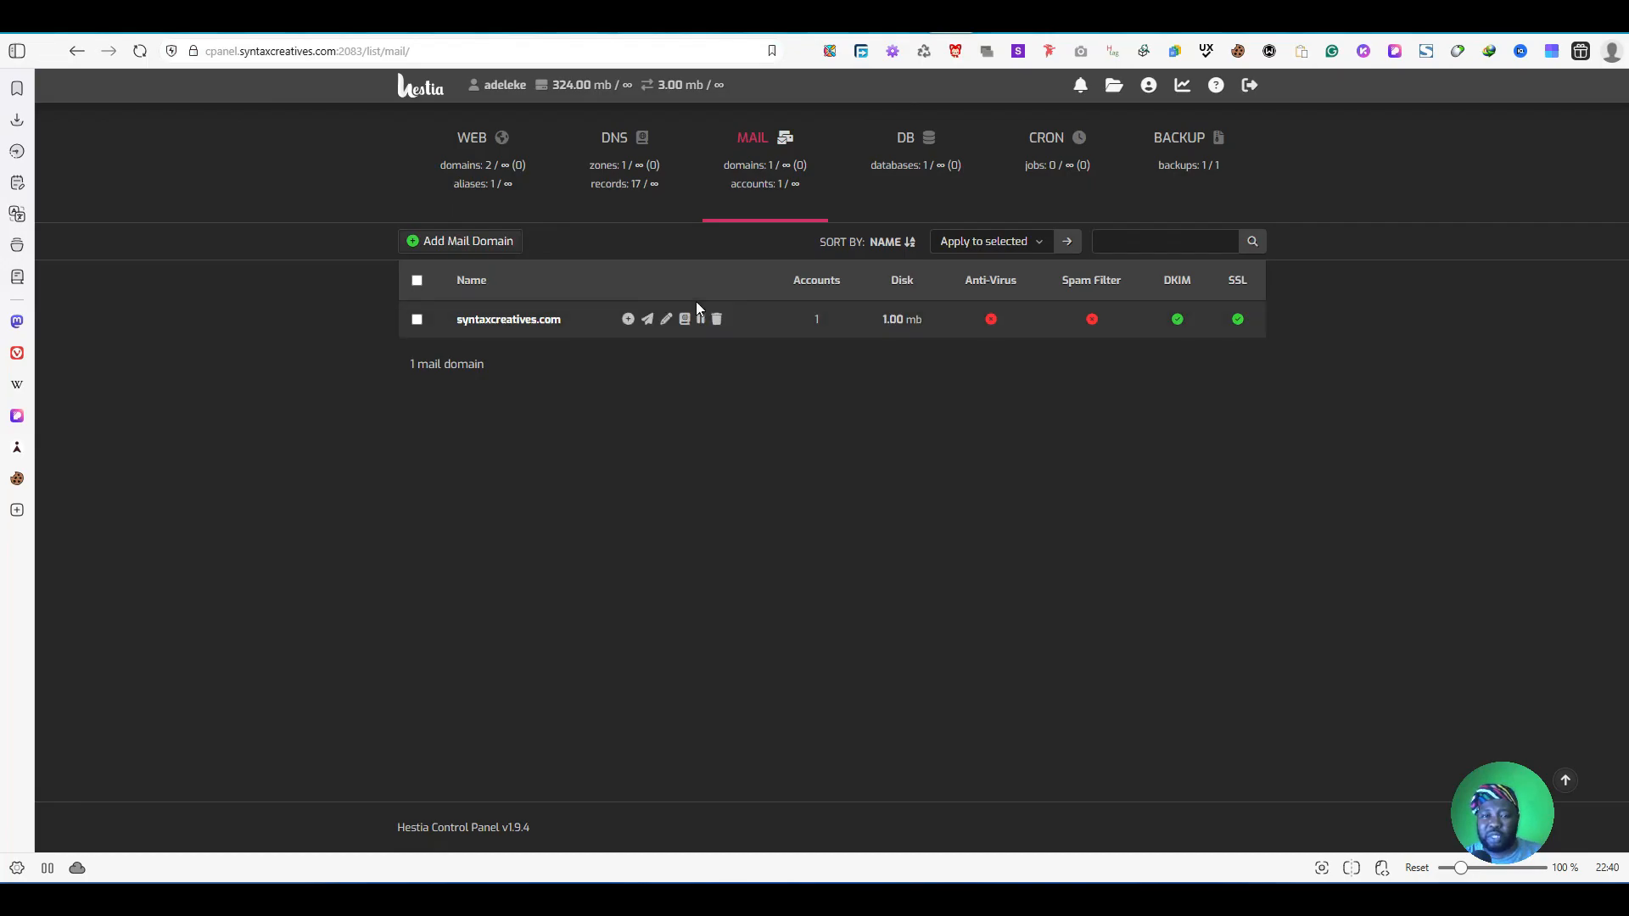
left_click(687, 323)
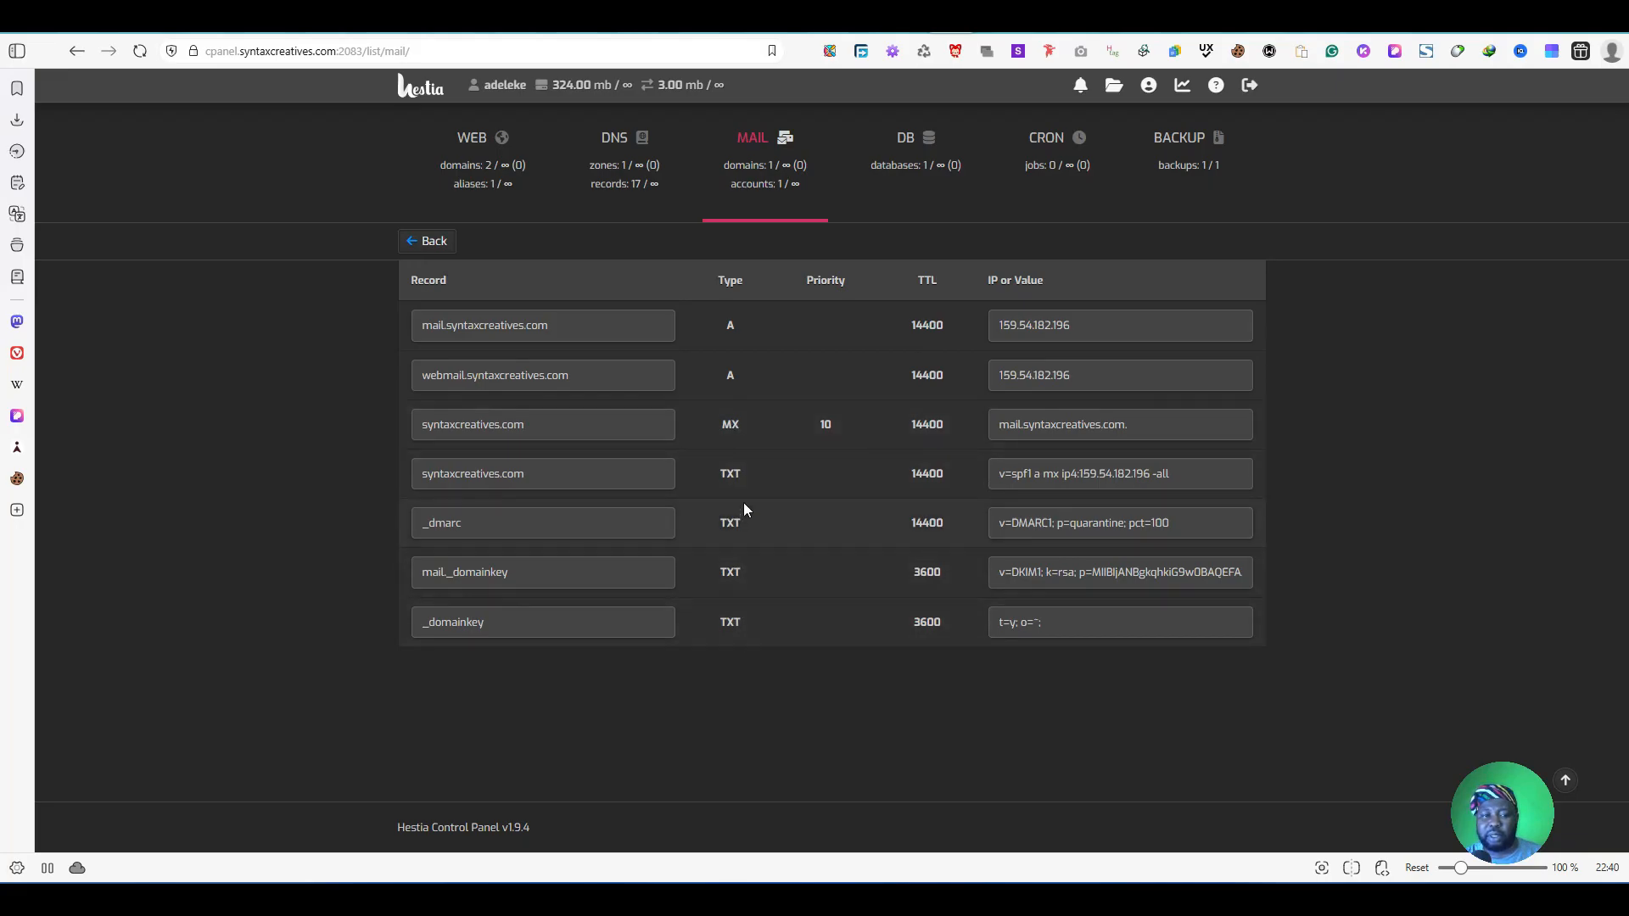
left_click(504, 431)
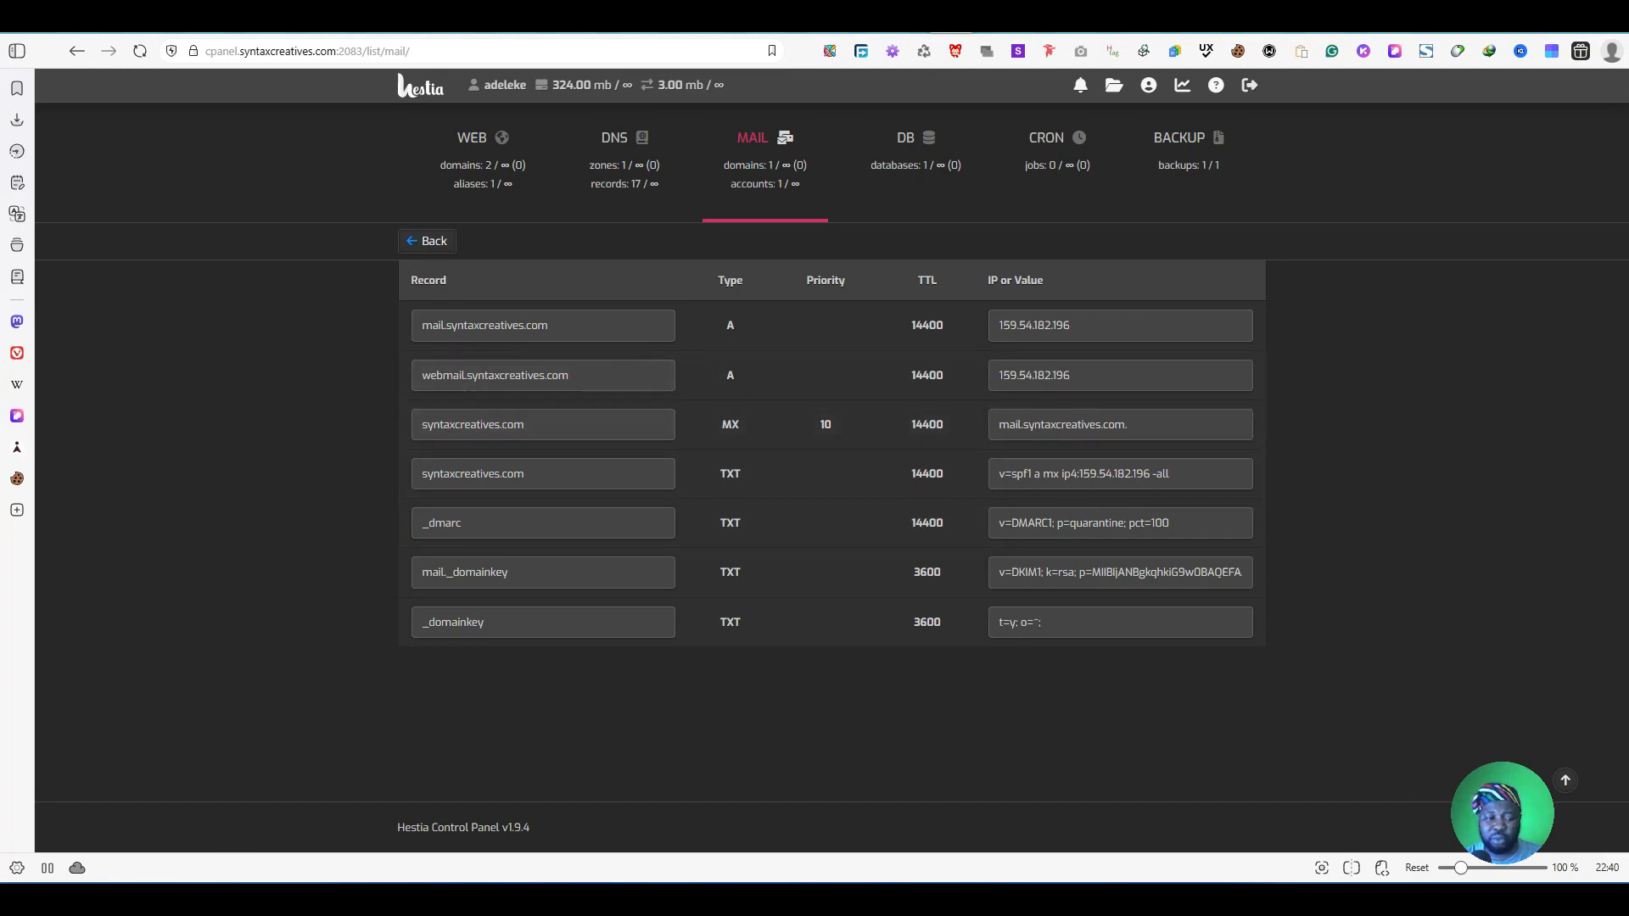
Step: Switch to Cloudflare and review the full list of DNS records for syntaxcreatives.com
key("alt+Tab")
scroll(878, 526, "up", 6)
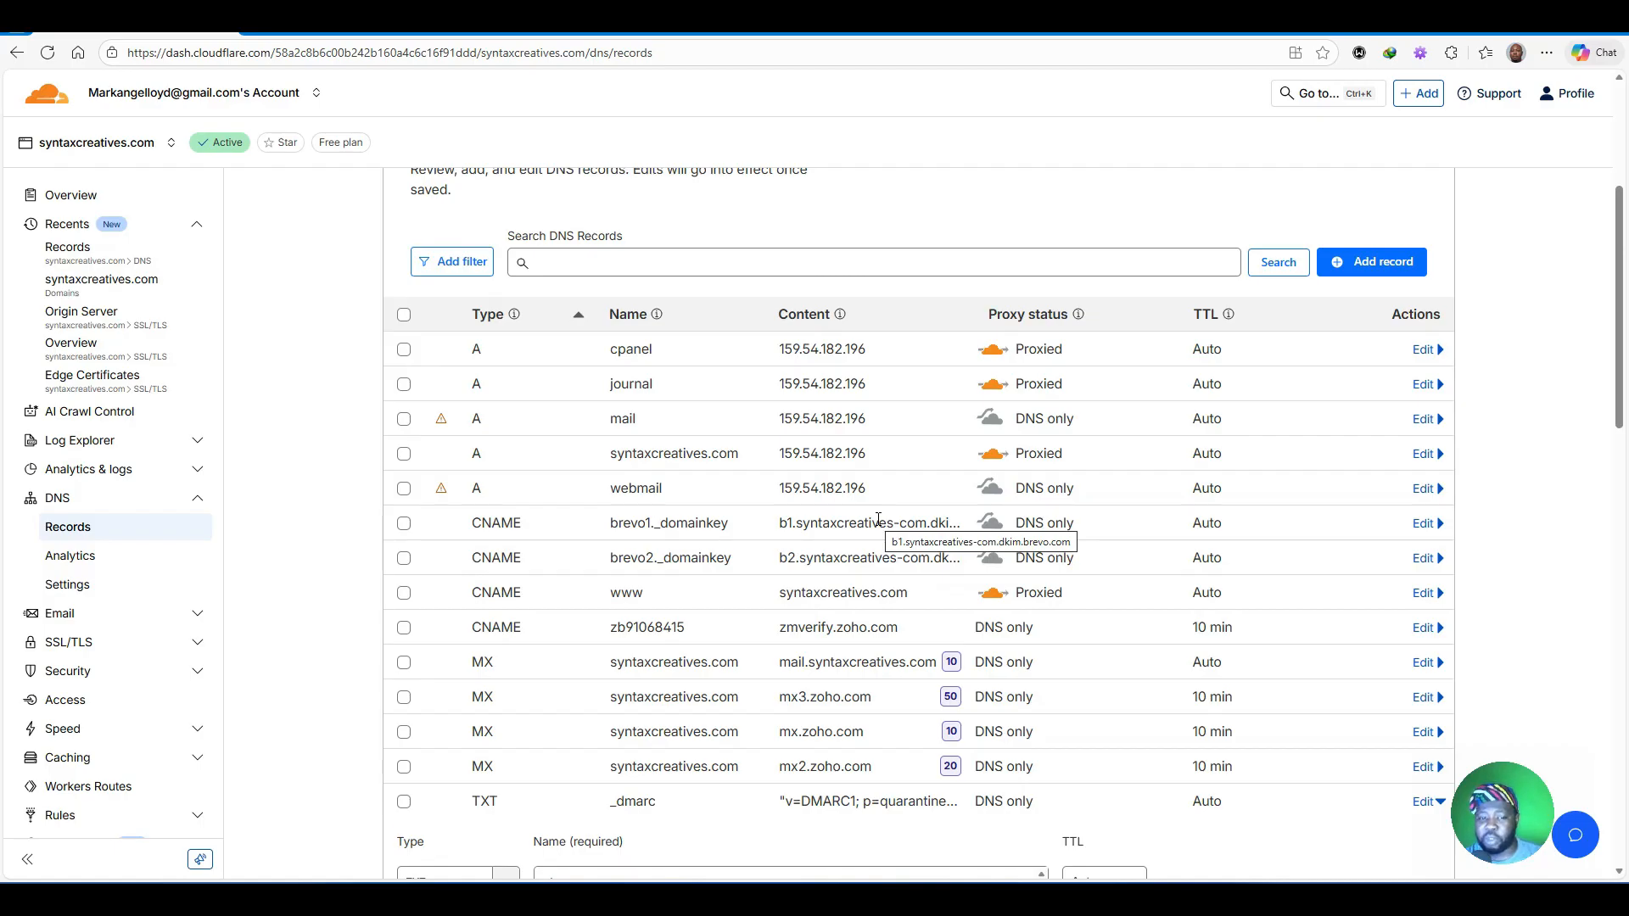
scroll(878, 519, "down", 8)
scroll(880, 525, "down", 3)
scroll(879, 525, "down", 5)
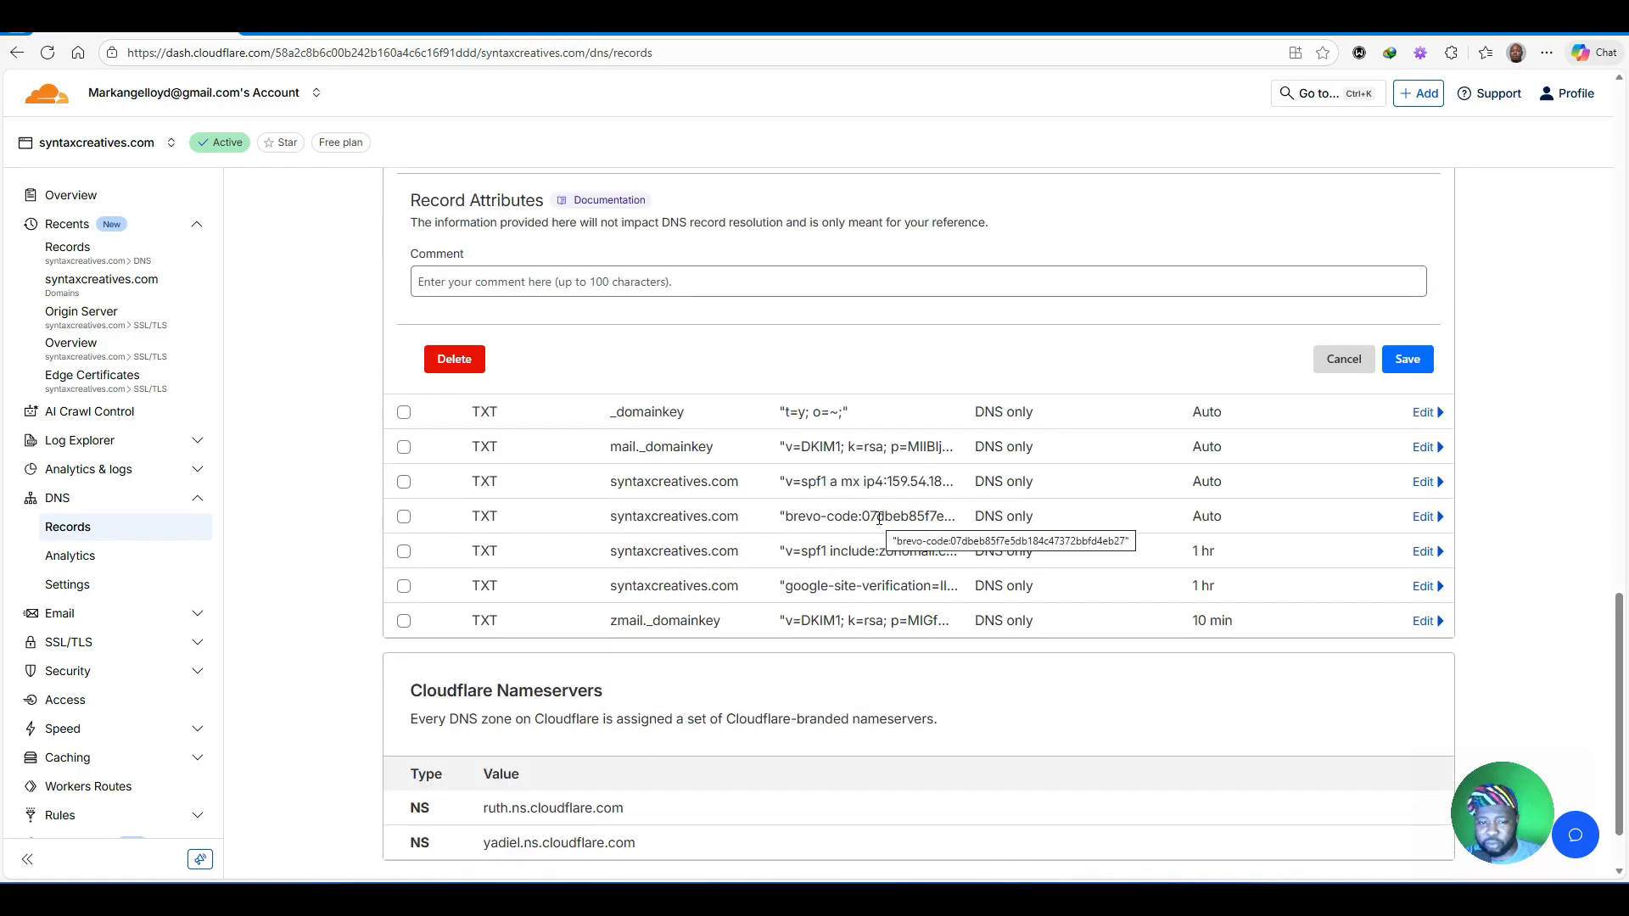
scroll(879, 519, "up", 15)
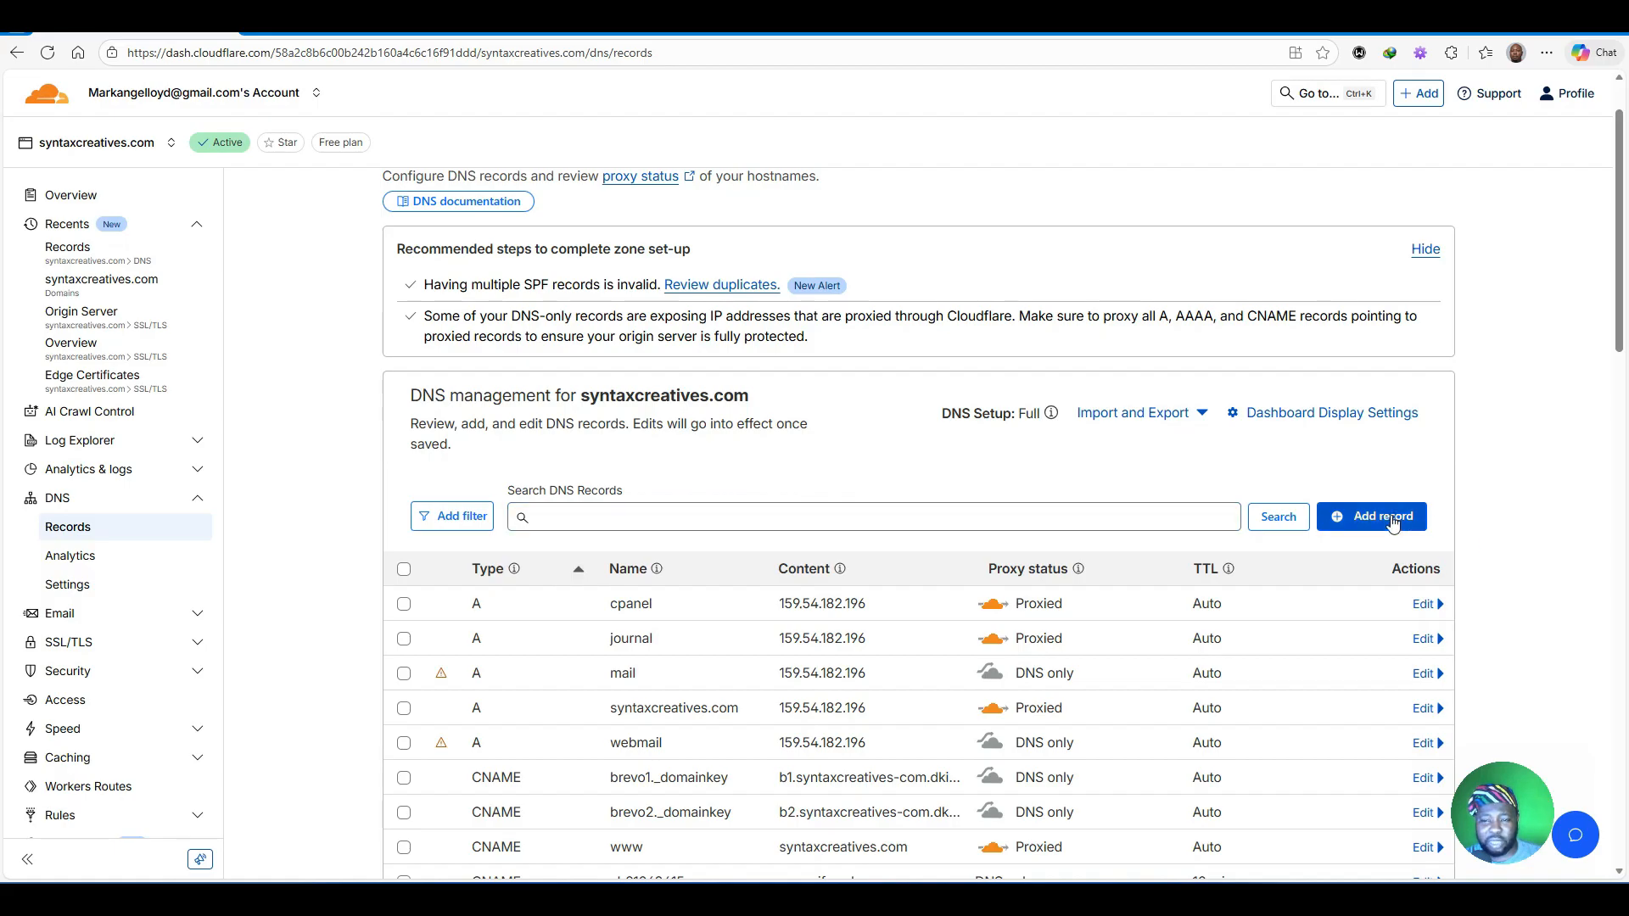
Step: Examine the contents of the two _dmarc TXT records in the Cloudflare DNS list
scroll(606, 490, "down", 4)
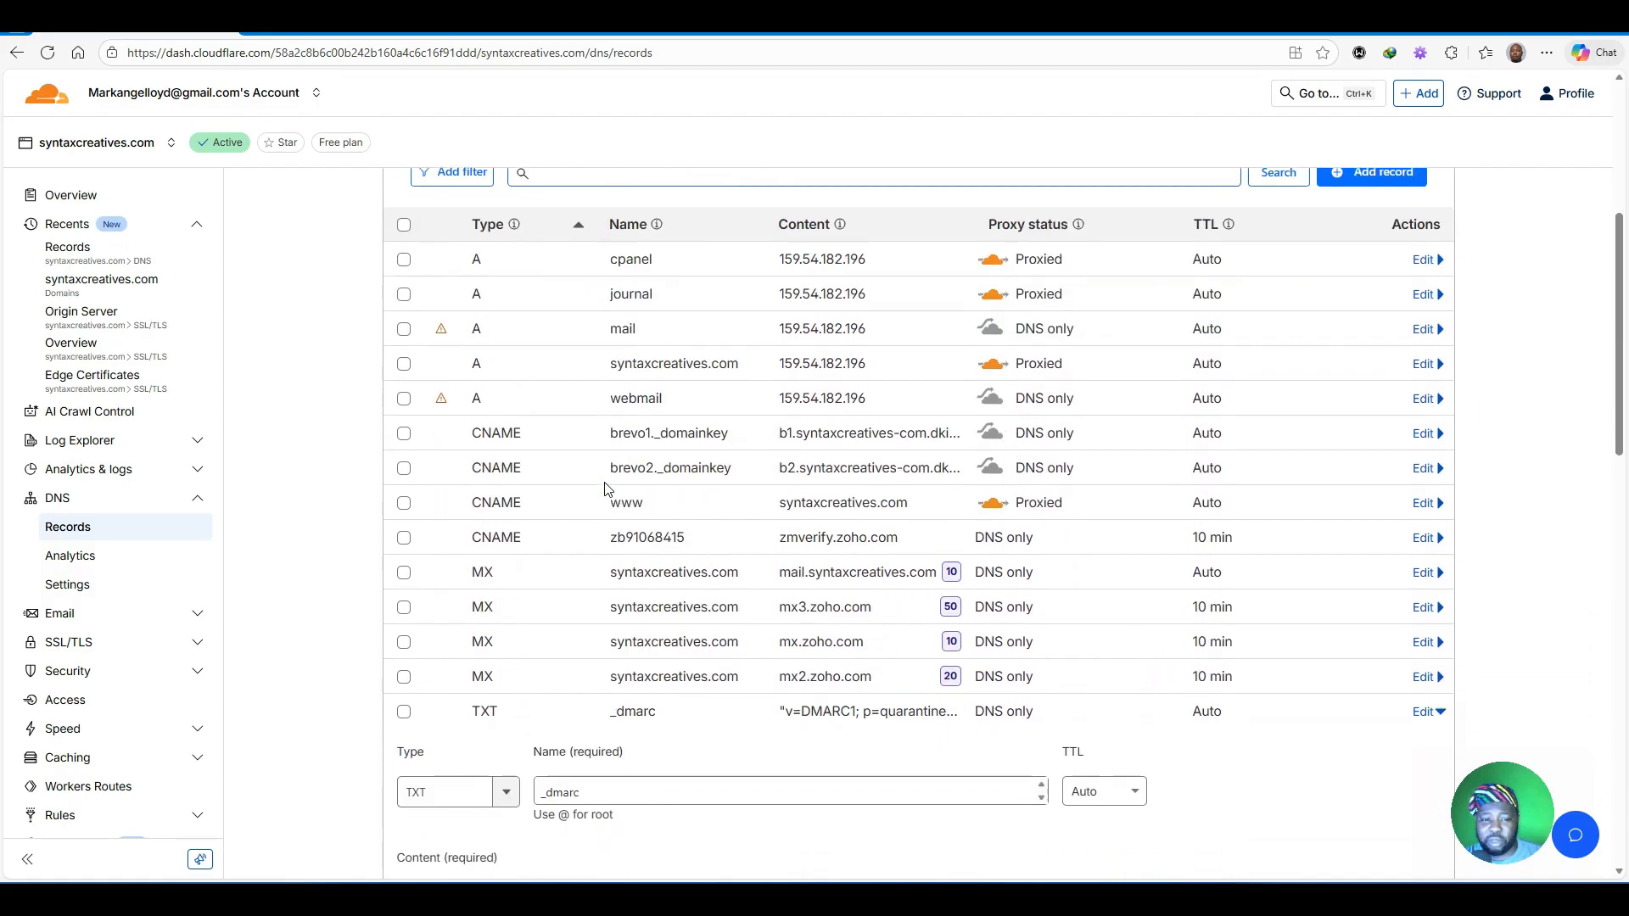
scroll(606, 490, "down", 5)
left_click(606, 482)
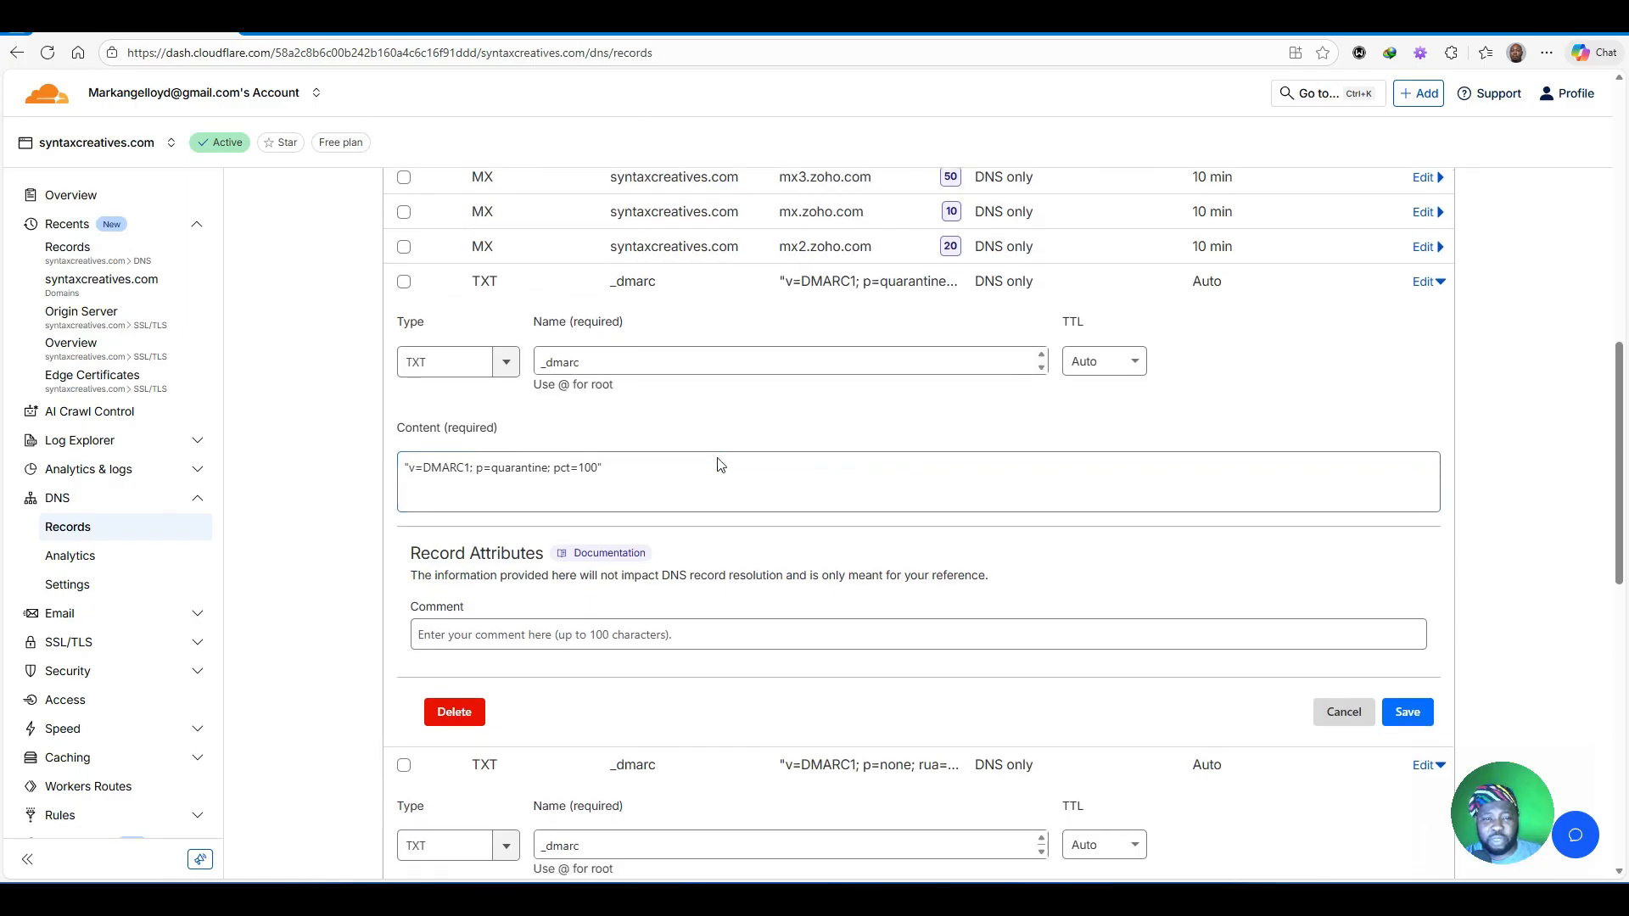
scroll(720, 465, "down", 2)
scroll(720, 465, "up", 2)
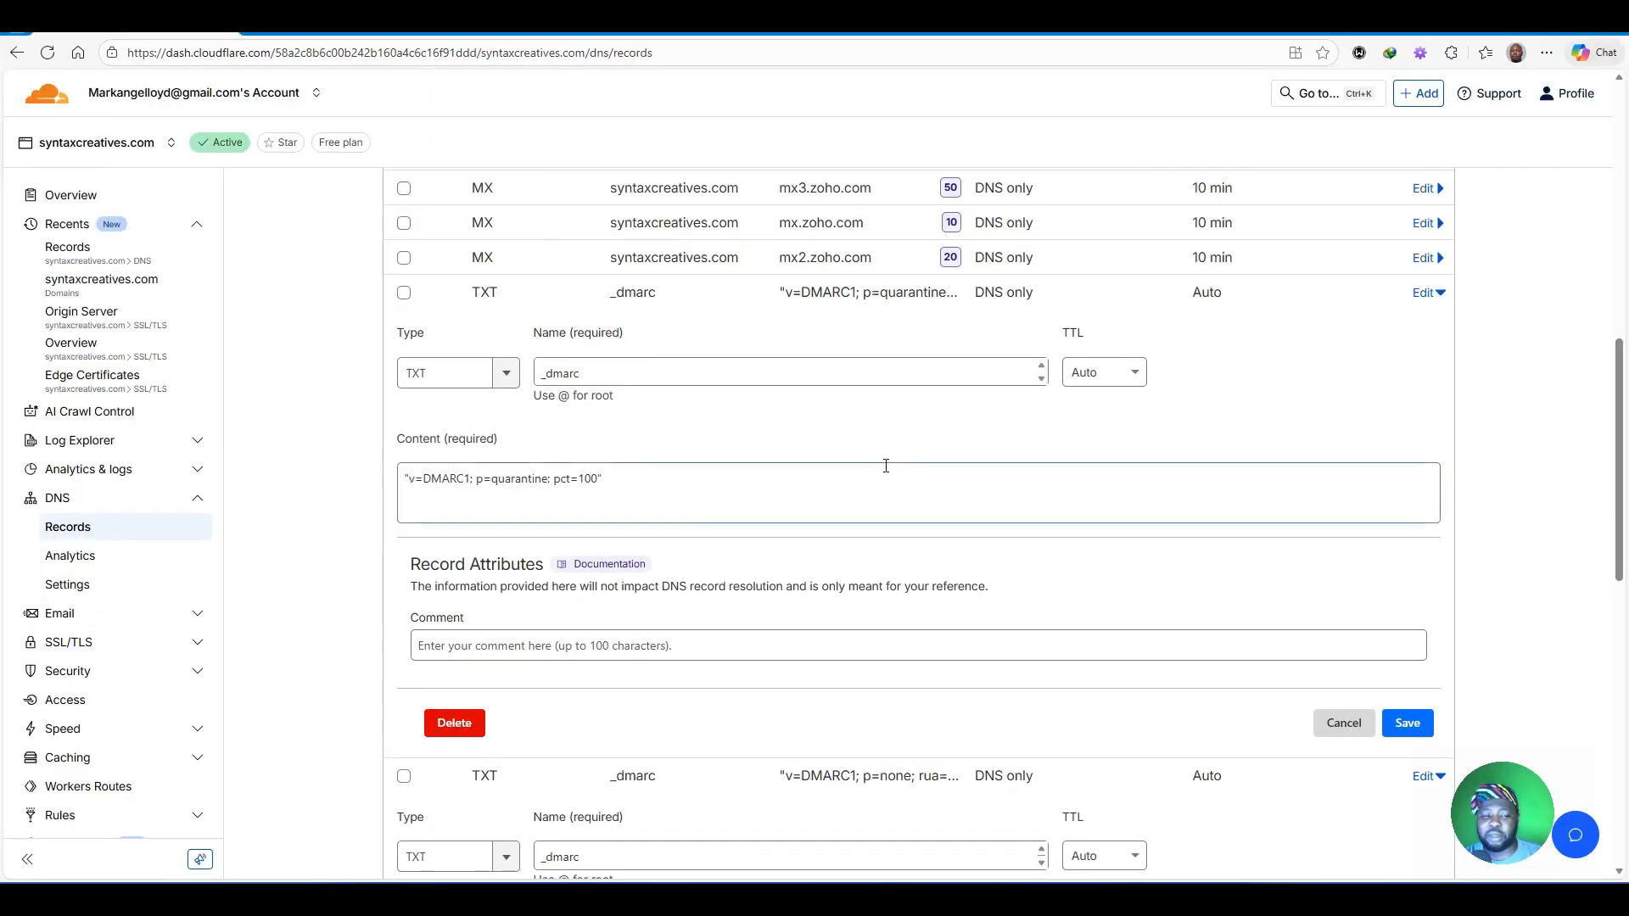
Step: Inspect the MX record for syntaxcreatives.com that points to mail.syntaxcreatives.com
scroll(886, 465, "up", 5)
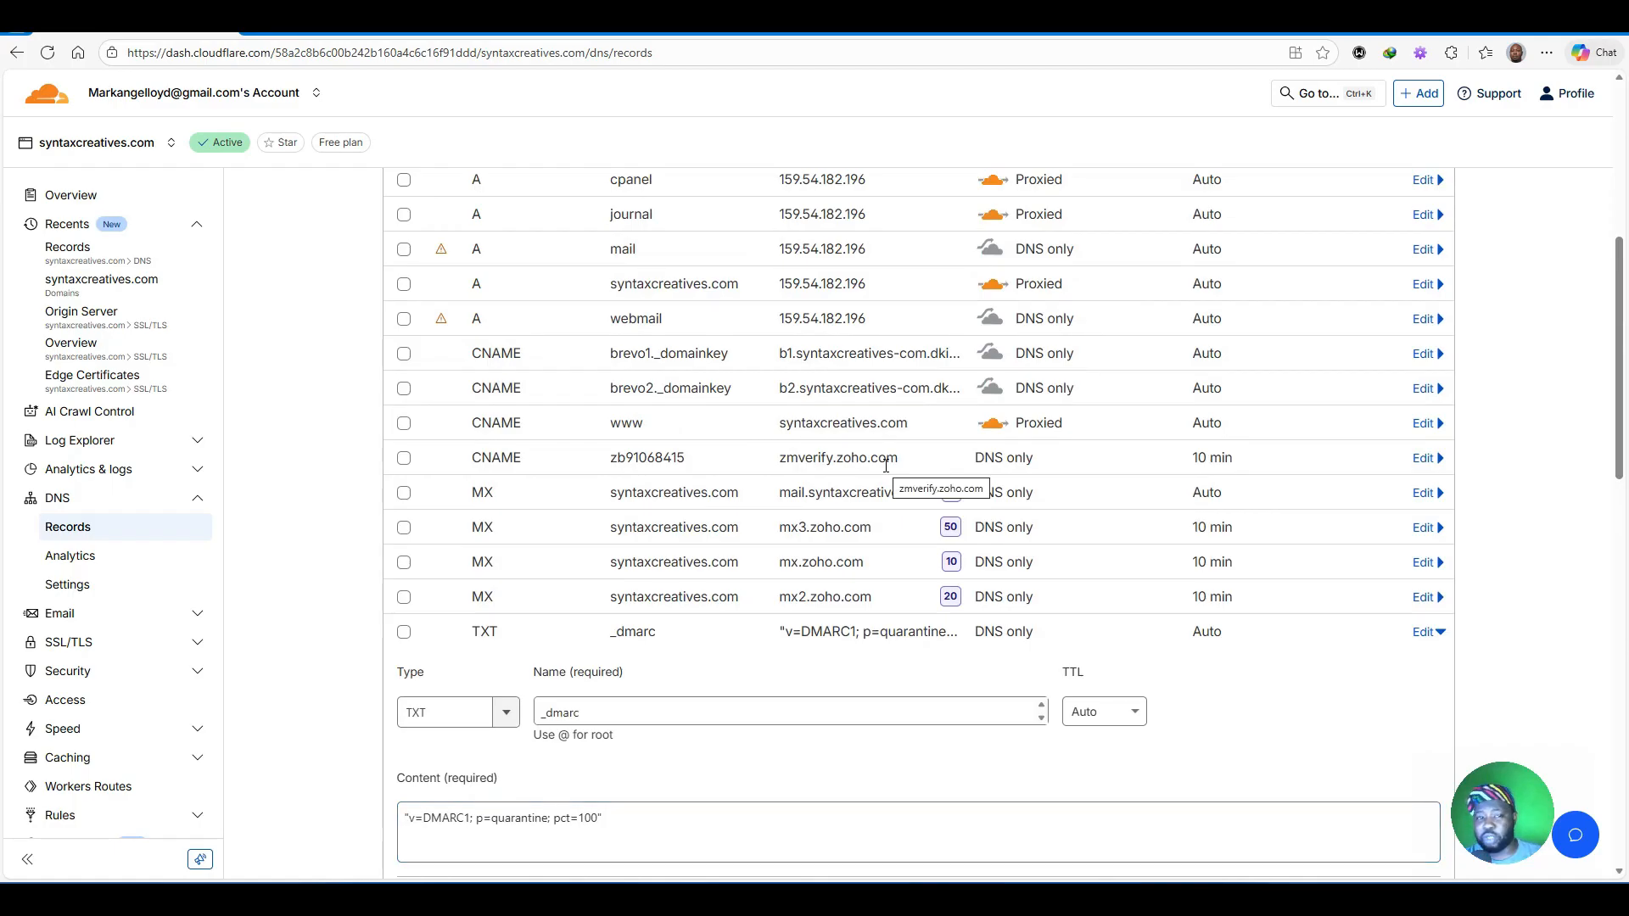
scroll(886, 465, "down", 1)
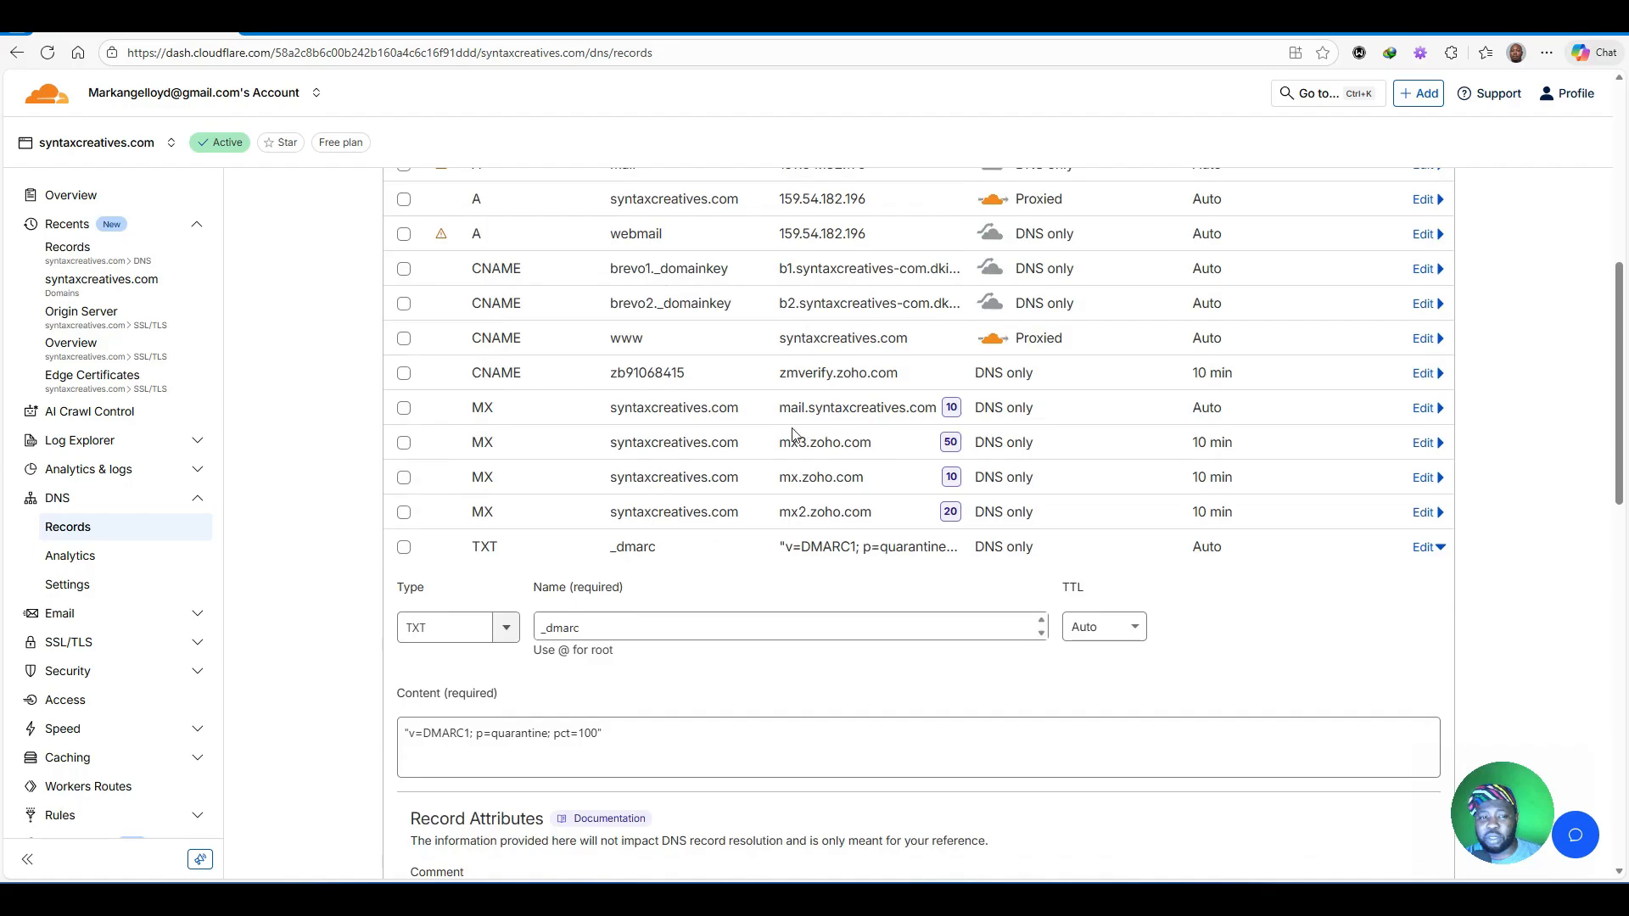
left_click(465, 408)
double_click(477, 409)
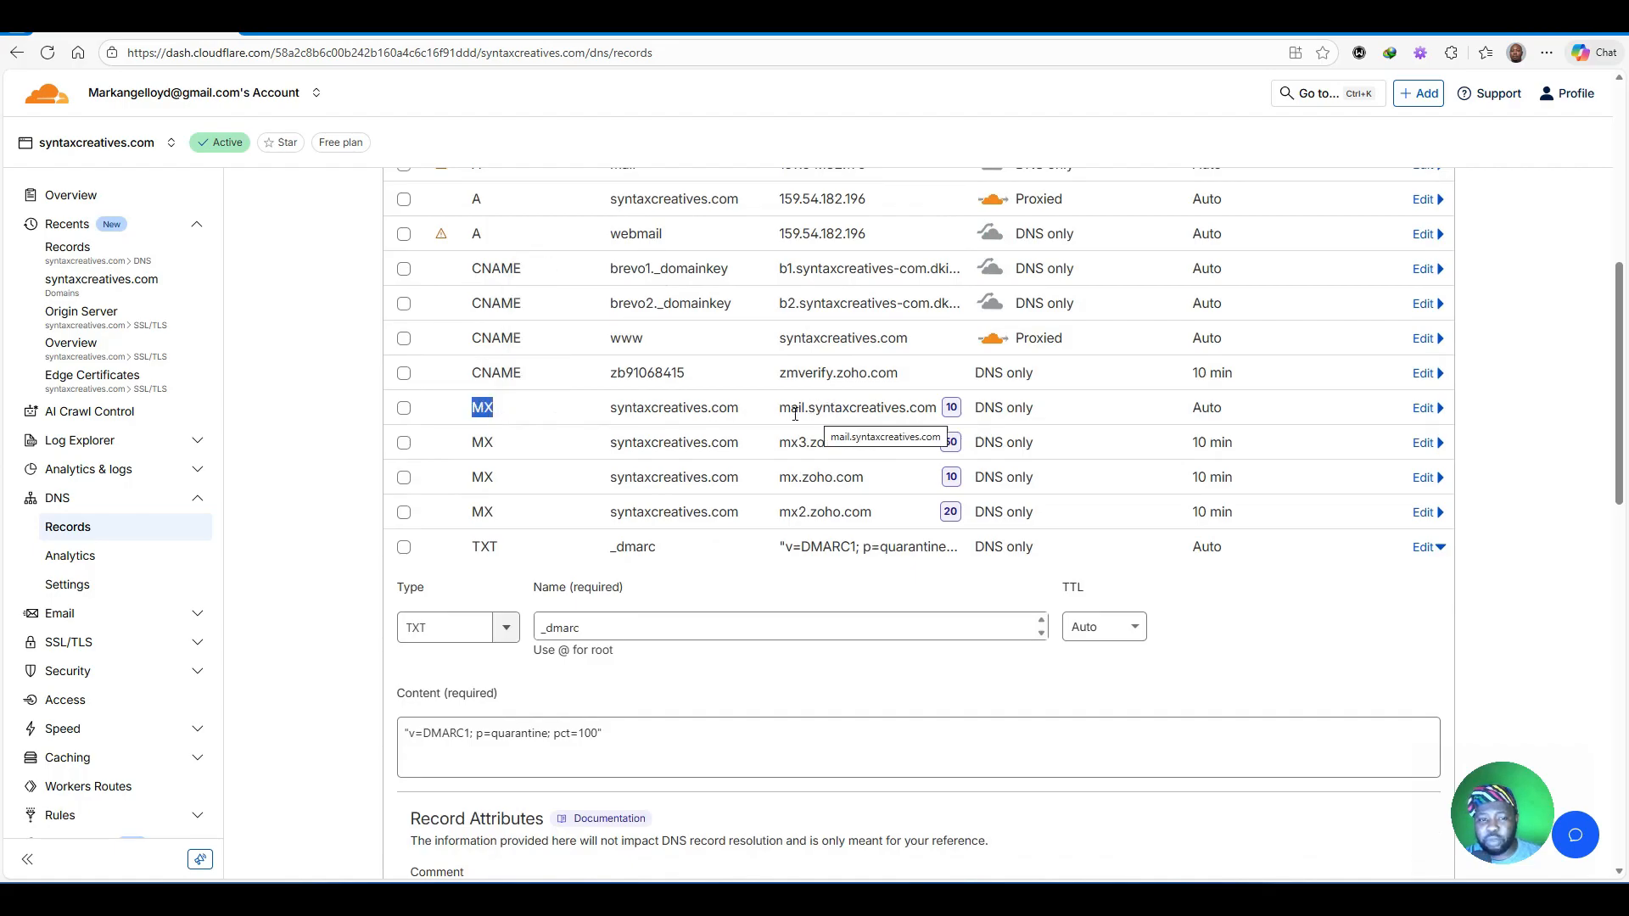
left_click_drag(799, 414, 949, 413)
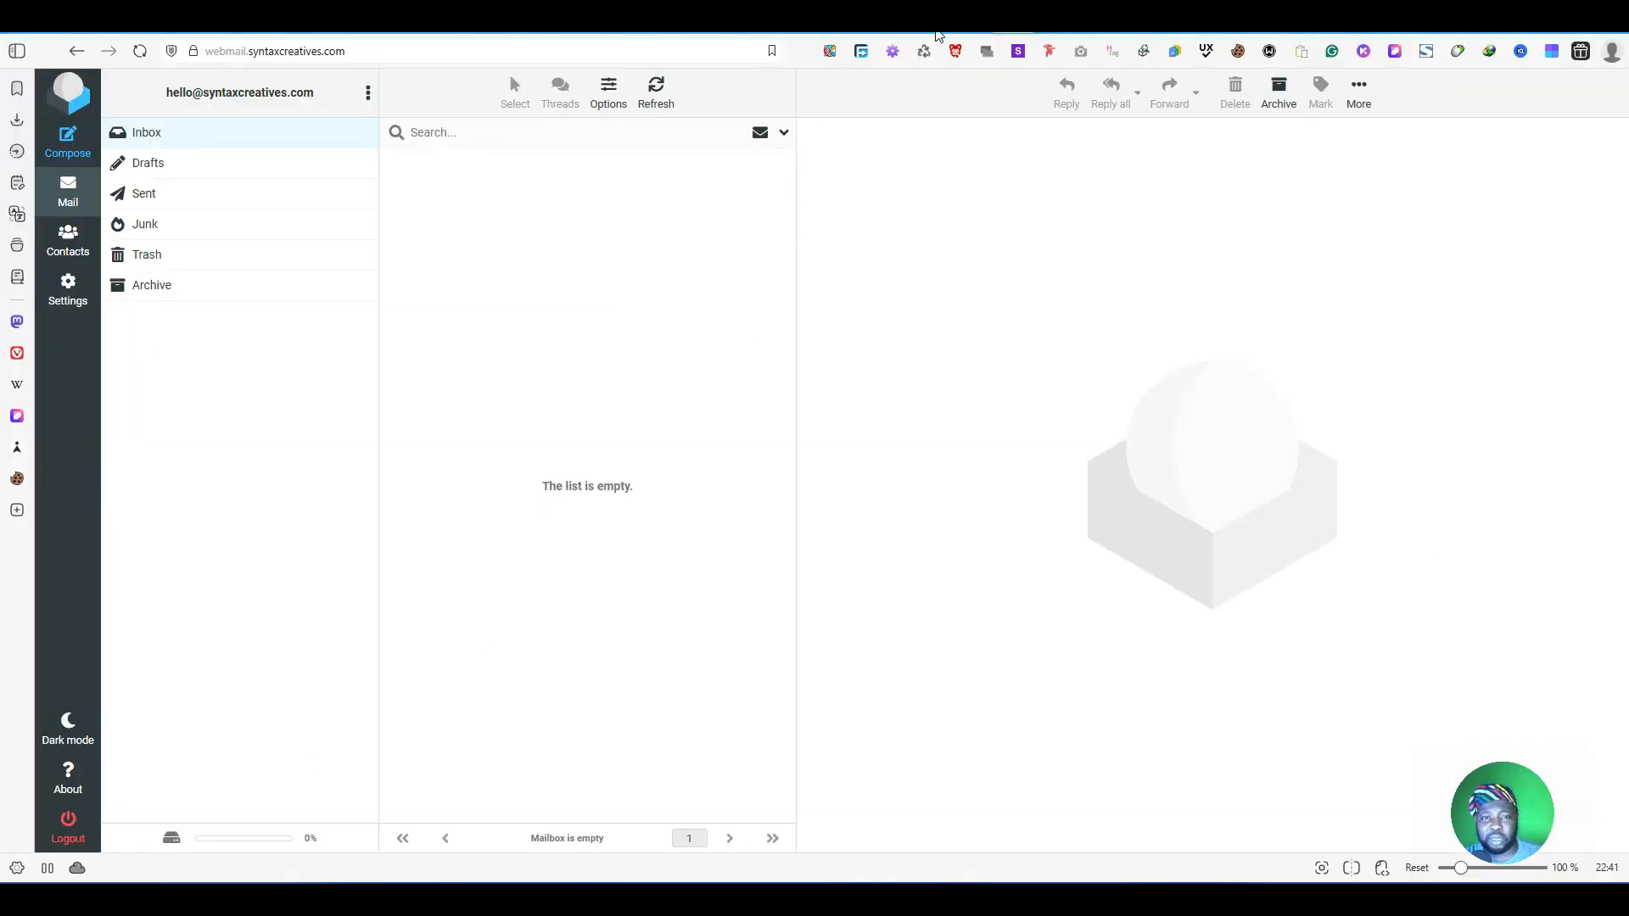
Step: Switch back to Hestia's mail DNS records and highlight the _dmarc record name
left_click(934, 36)
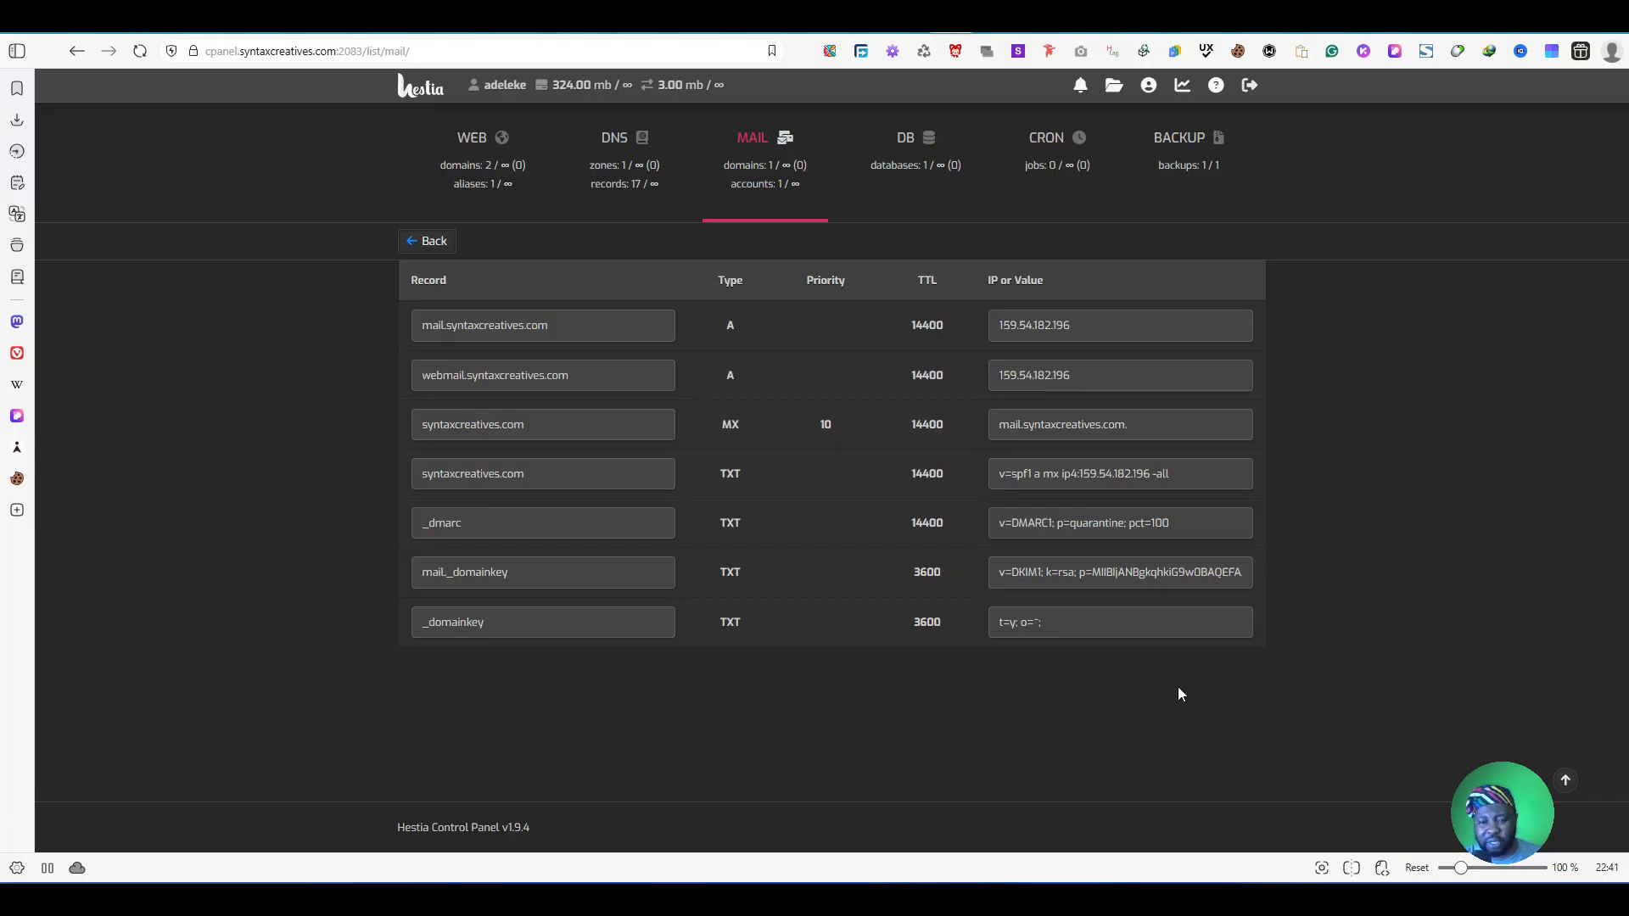
left_click(473, 513)
double_click(478, 524)
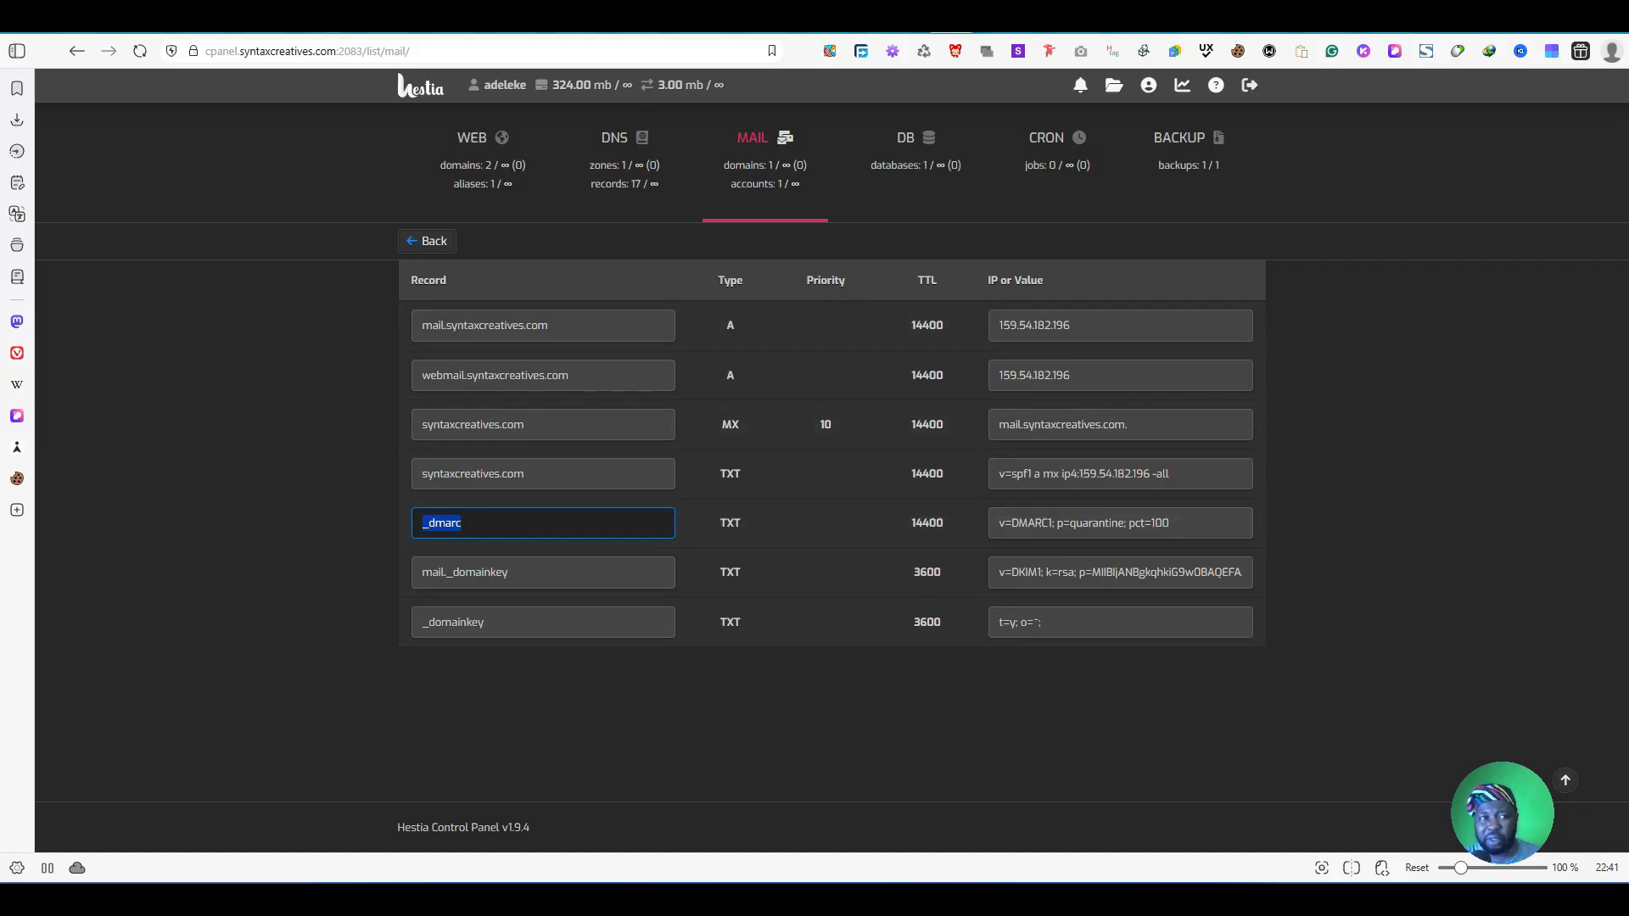
Step: Copy the combined DMARC record with p=quarantine, pct=100 and Brevo's rua reporting address from the Perplexity answer
left_click(328, 22)
left_click_drag(572, 375, 1021, 381)
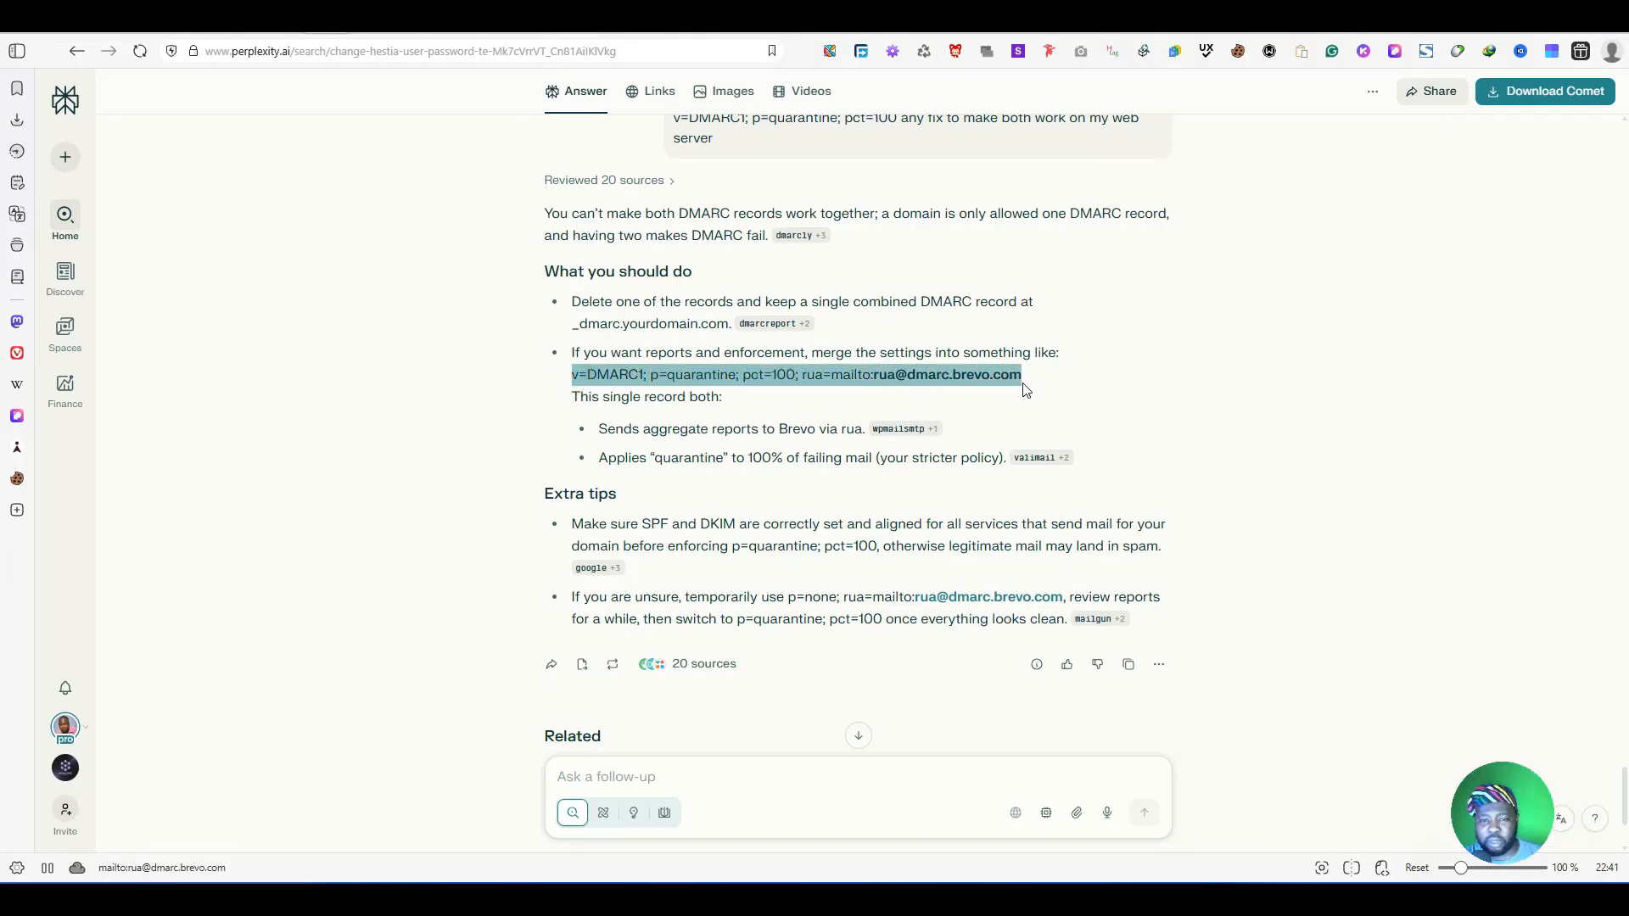
right_click(810, 379)
left_click(846, 398)
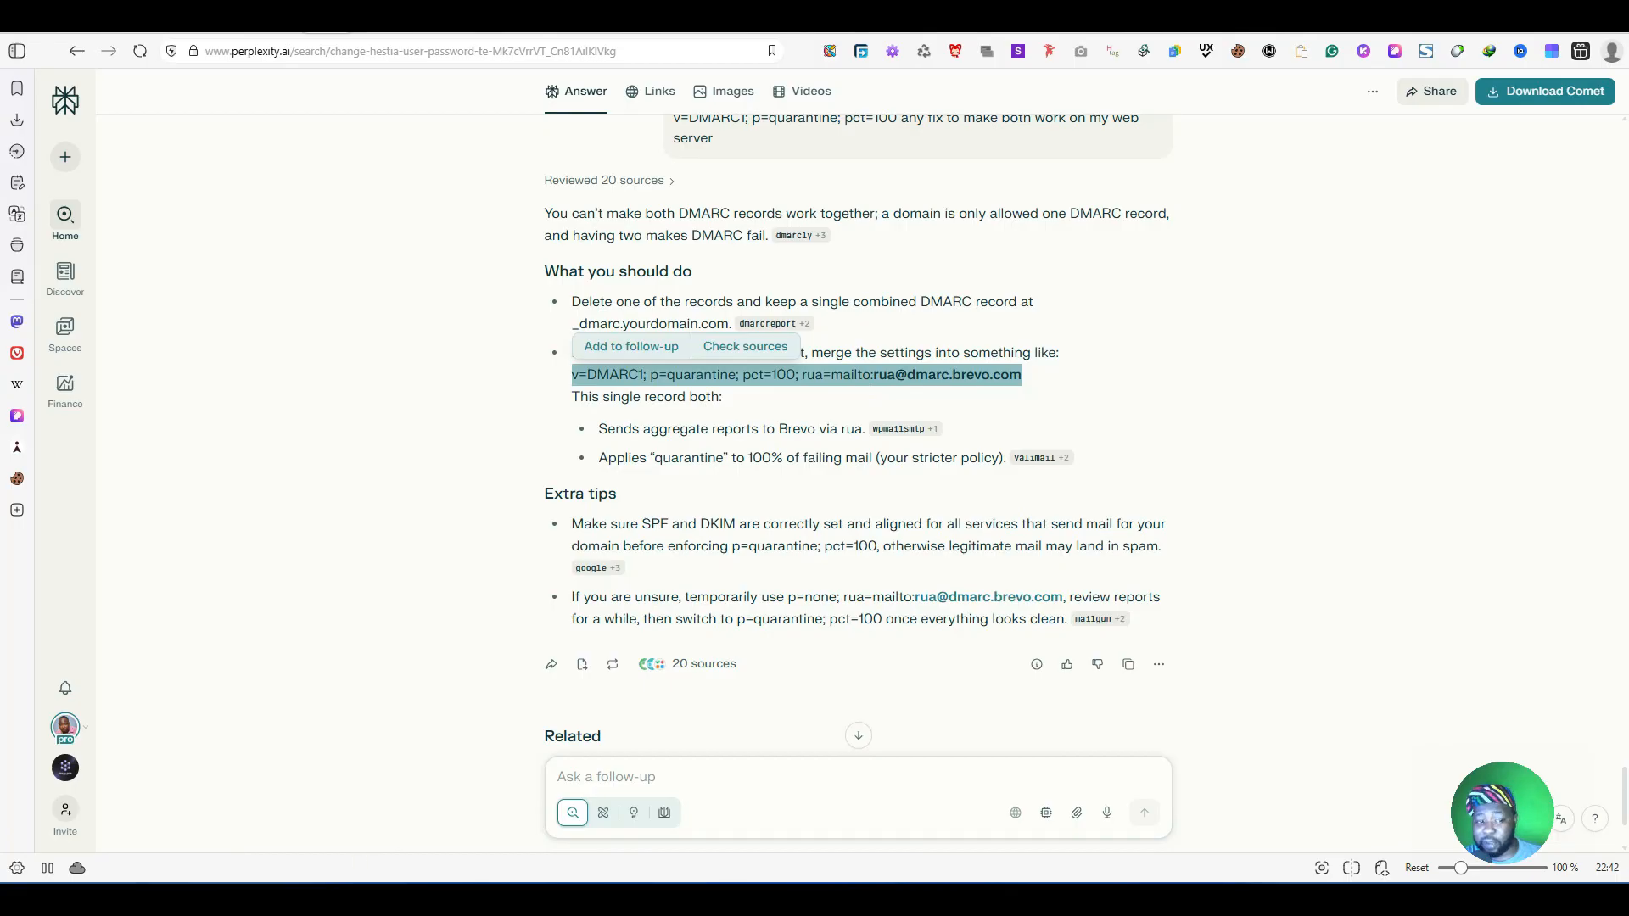
Step: In Cloudflare, replace the p=quarantine _dmarc record's content with the copied v=DMARC1; p=quarantine; pct=100 value including Brevo's rua address, and save it
left_click(264, 900)
scroll(1044, 480, "down", 1)
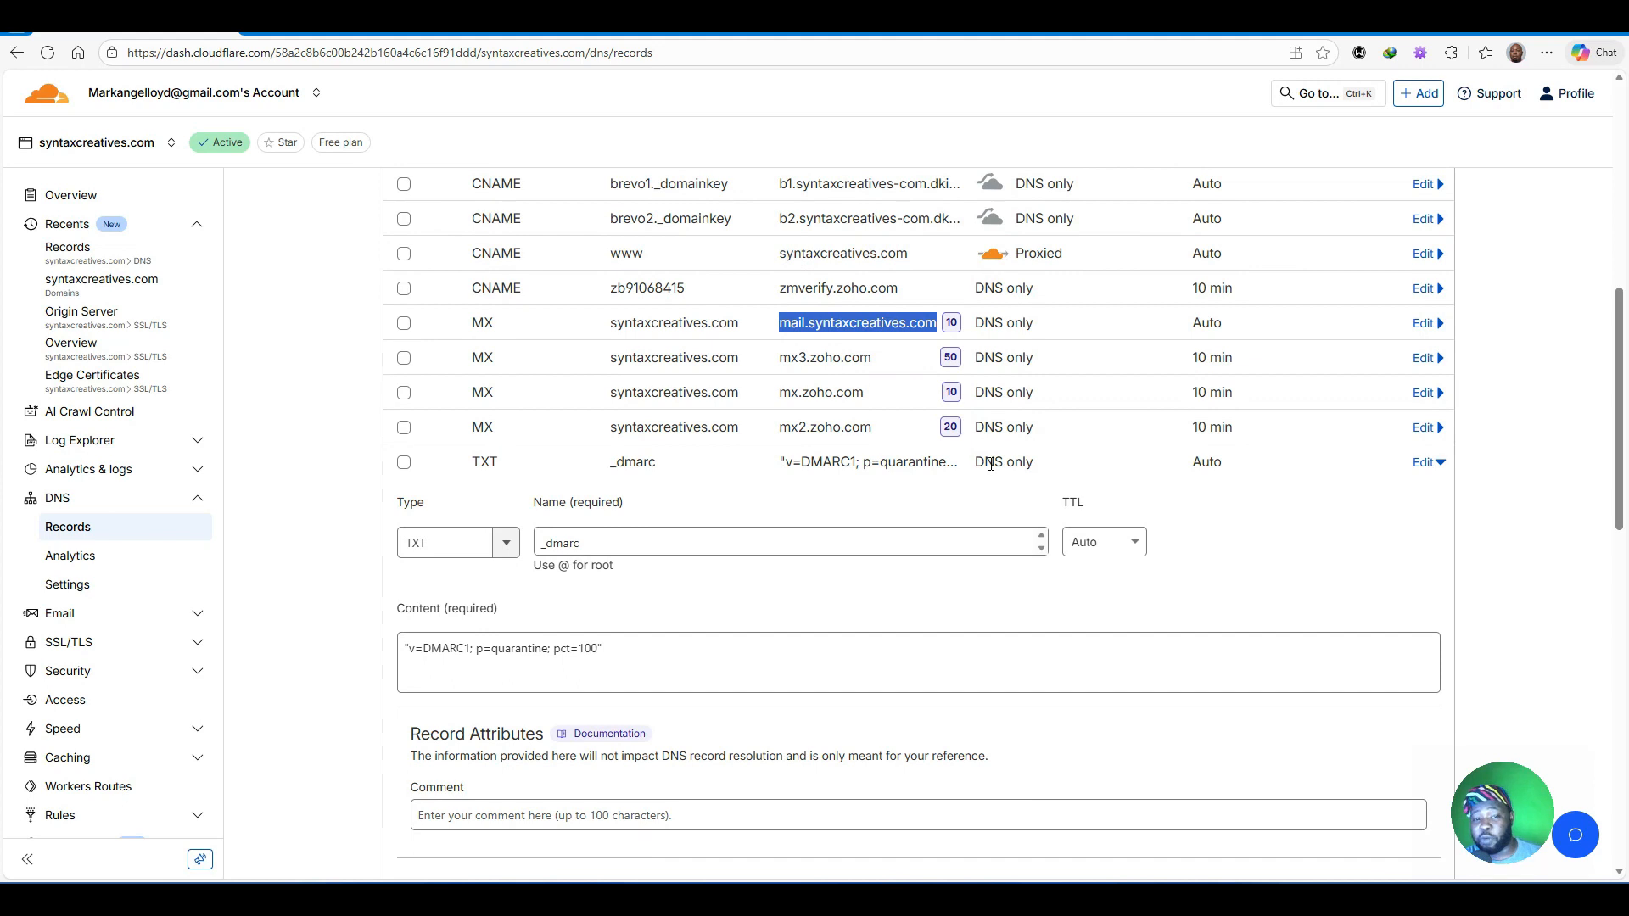
scroll(991, 464, "down", 2)
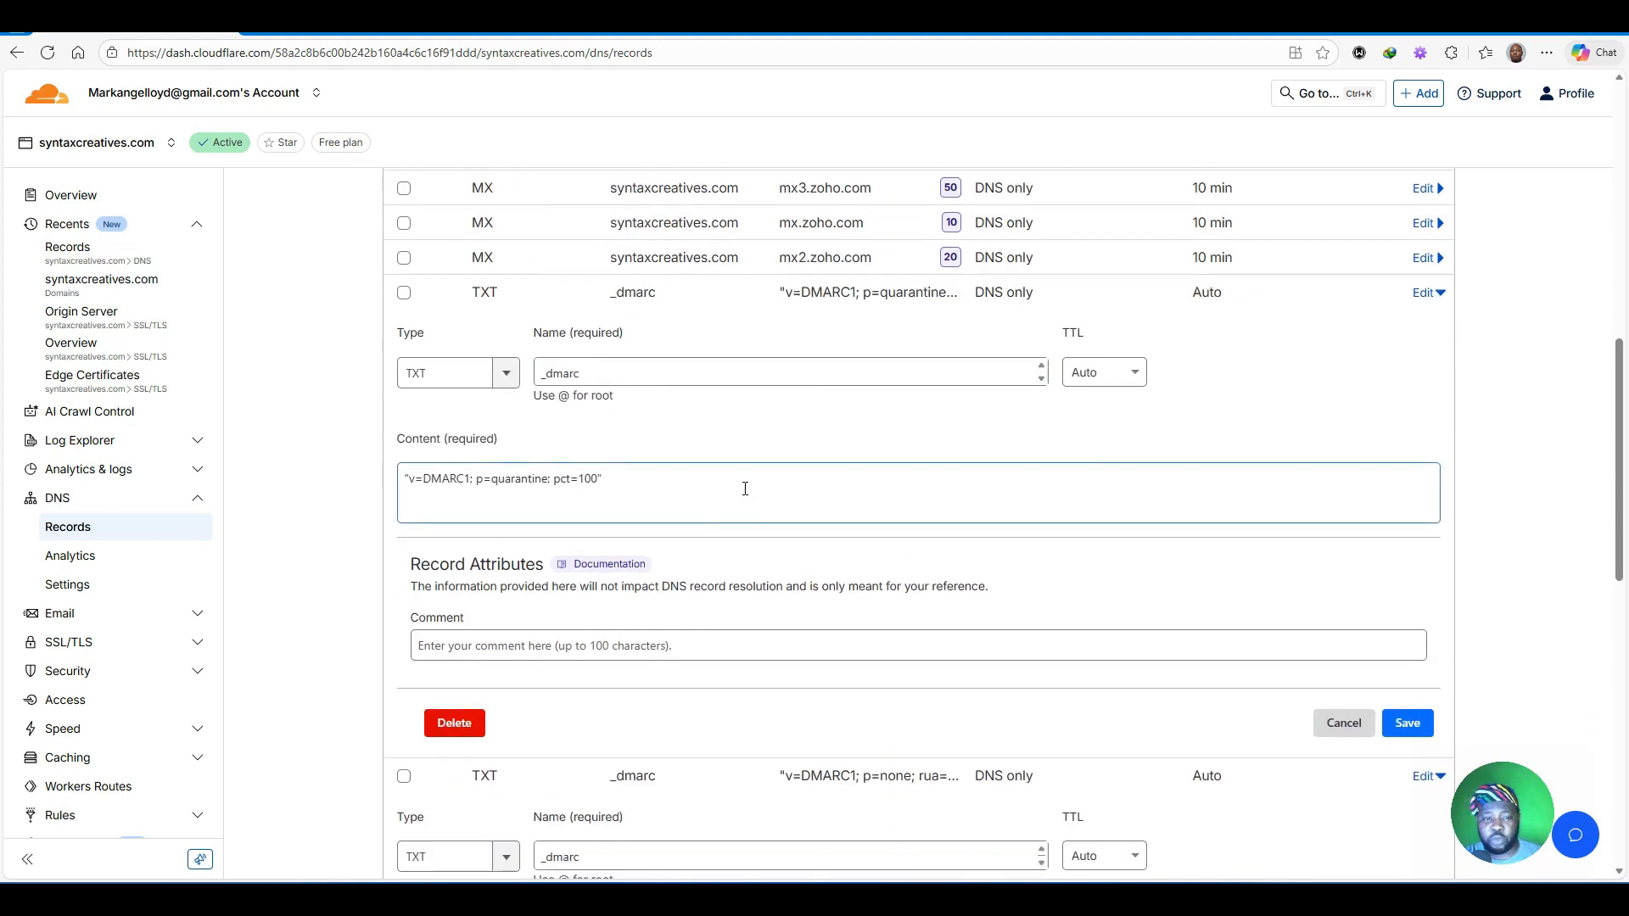
triple_click(744, 490)
key("ctrl+v")
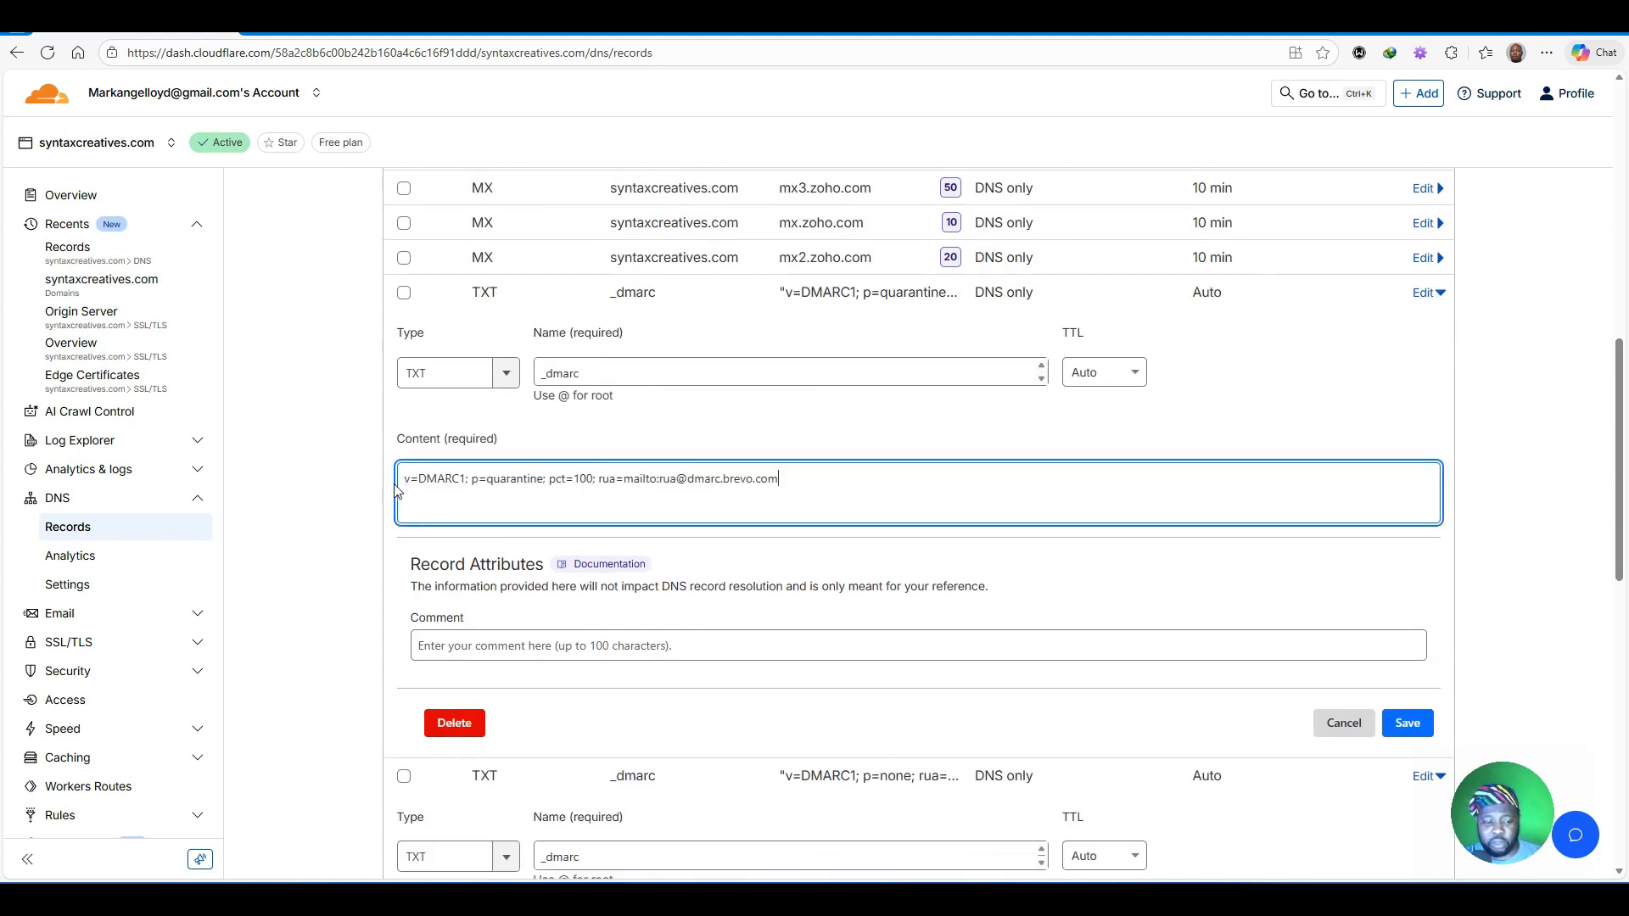
left_click(1408, 723)
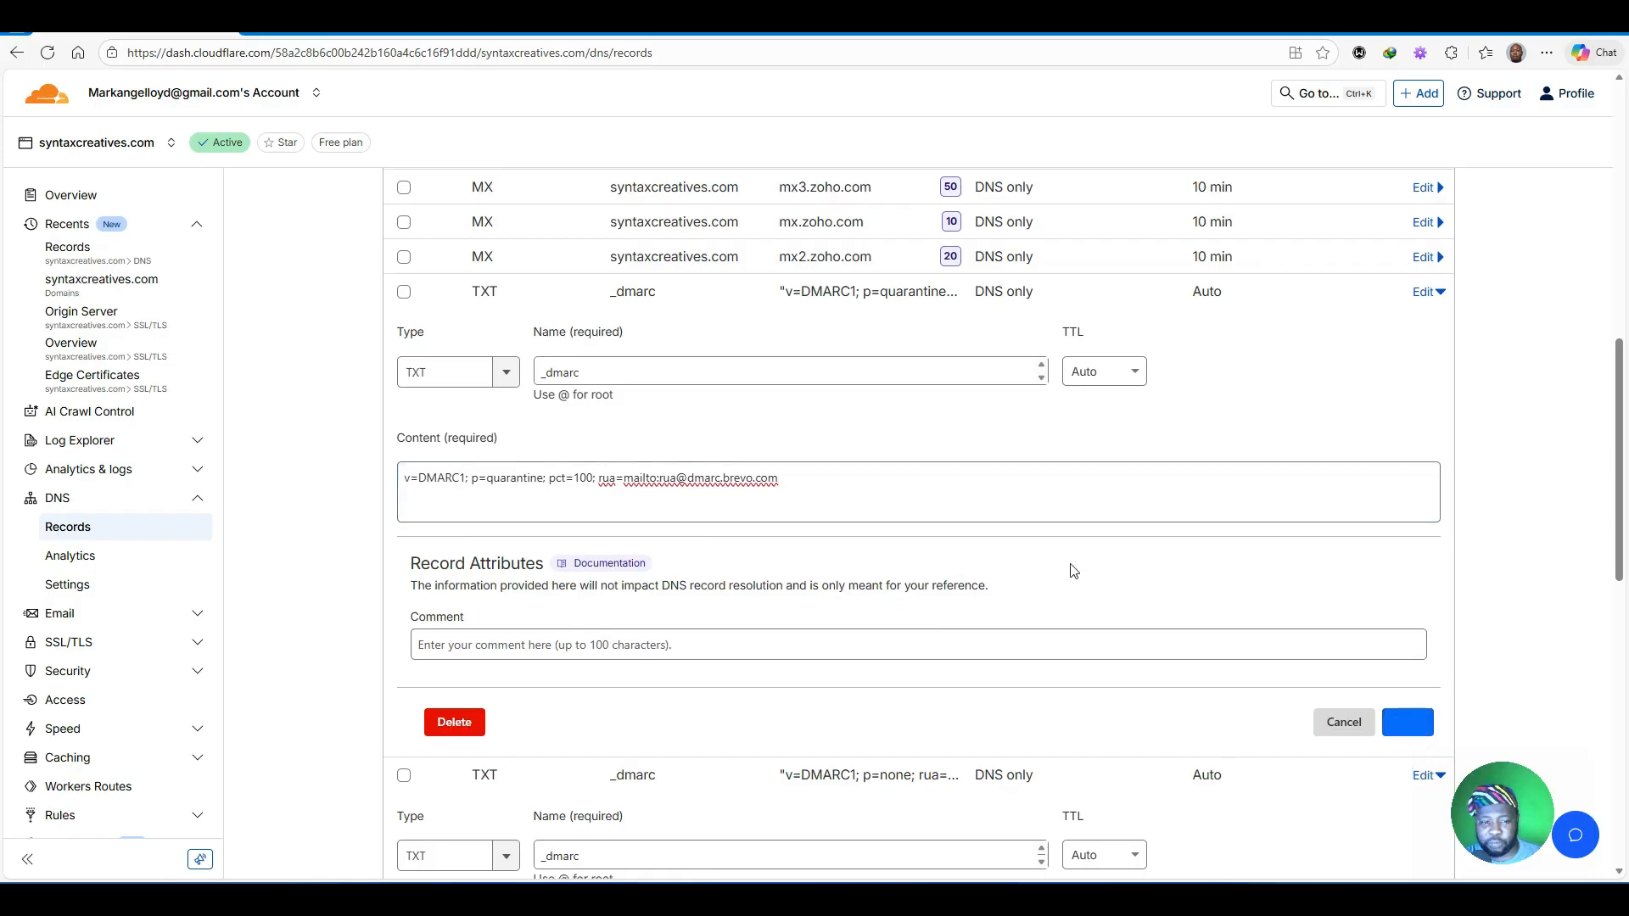
Step: Delete the second _dmarc TXT record, the one with the p=none policy, and confirm the deletion
scroll(1073, 571, "down", 2)
scroll(1071, 569, "down", 2)
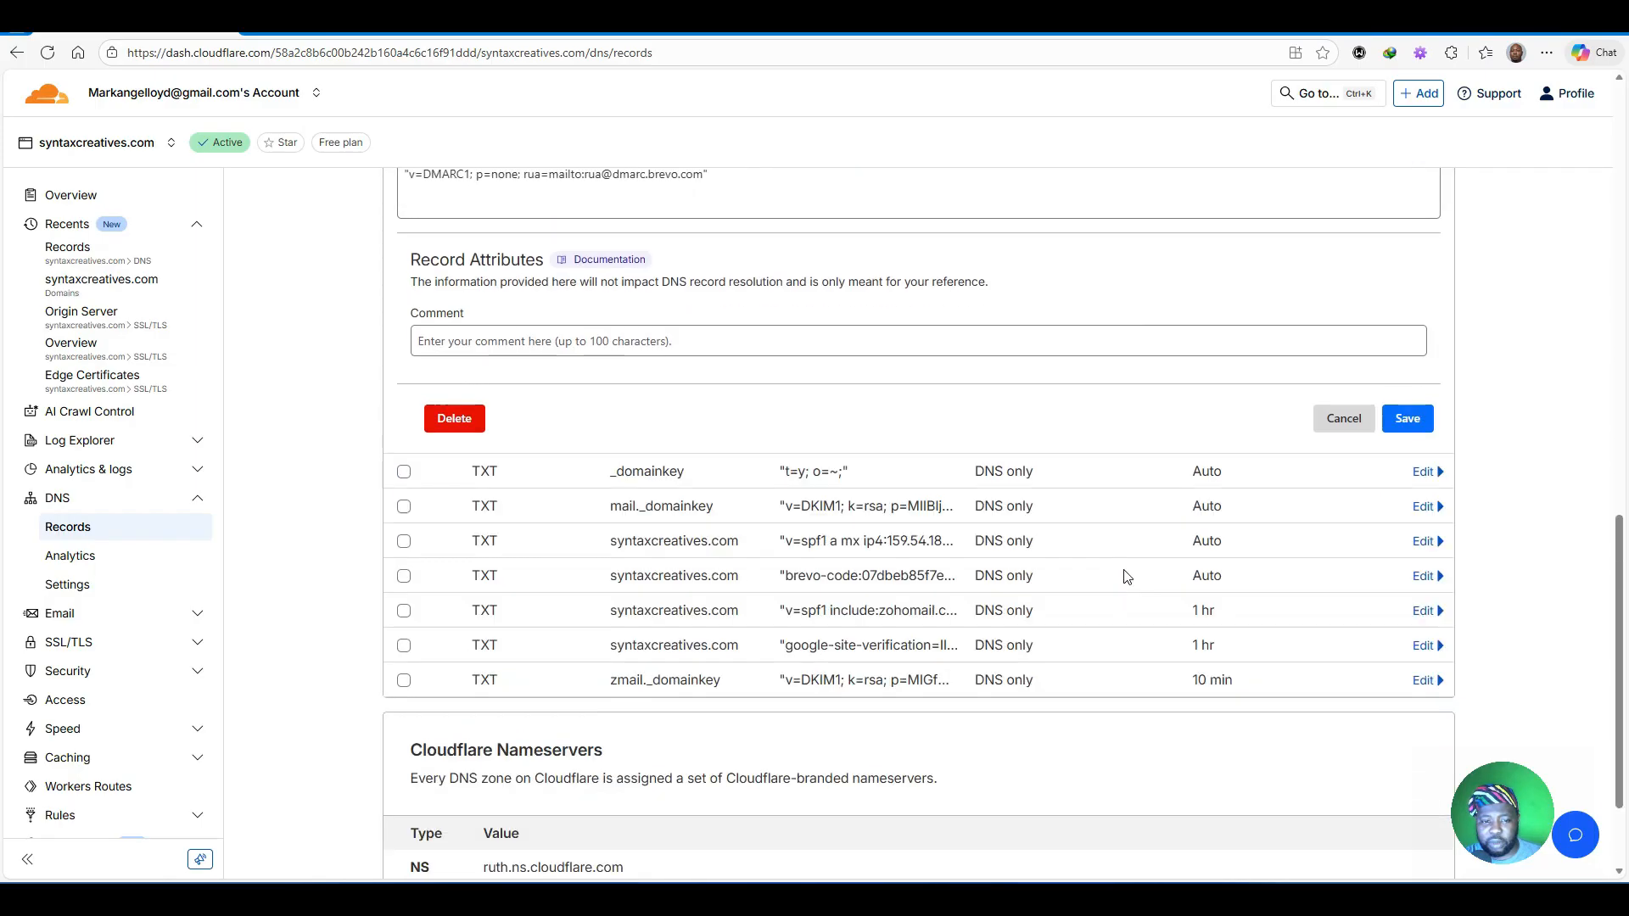
scroll(1060, 524, "up", 3)
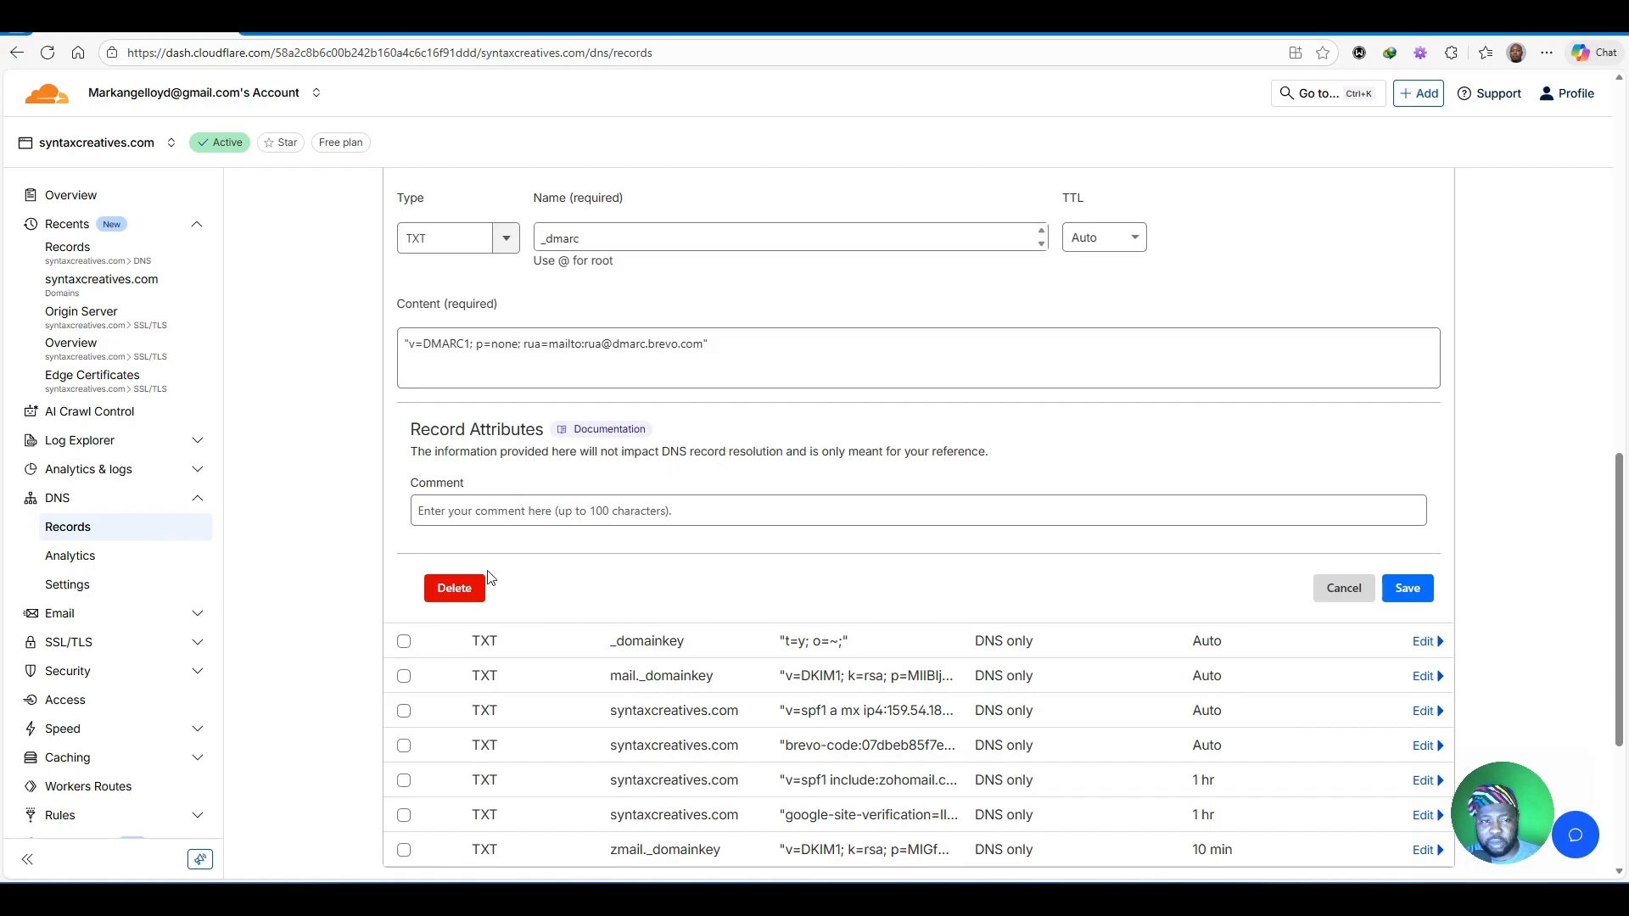
left_click(475, 596)
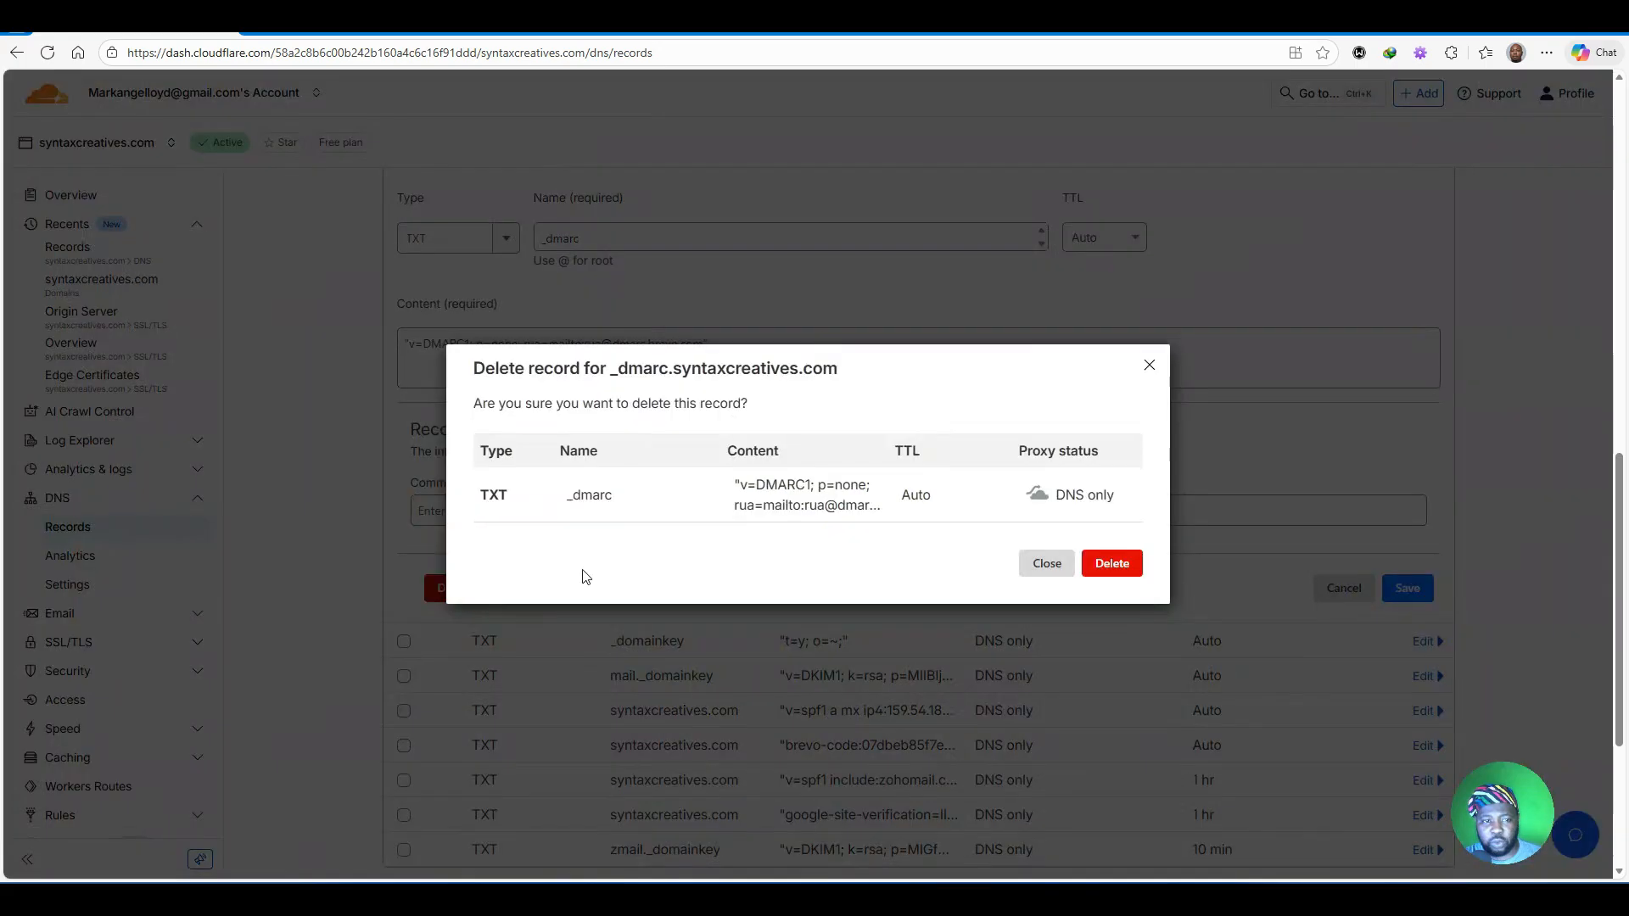
left_click(1114, 566)
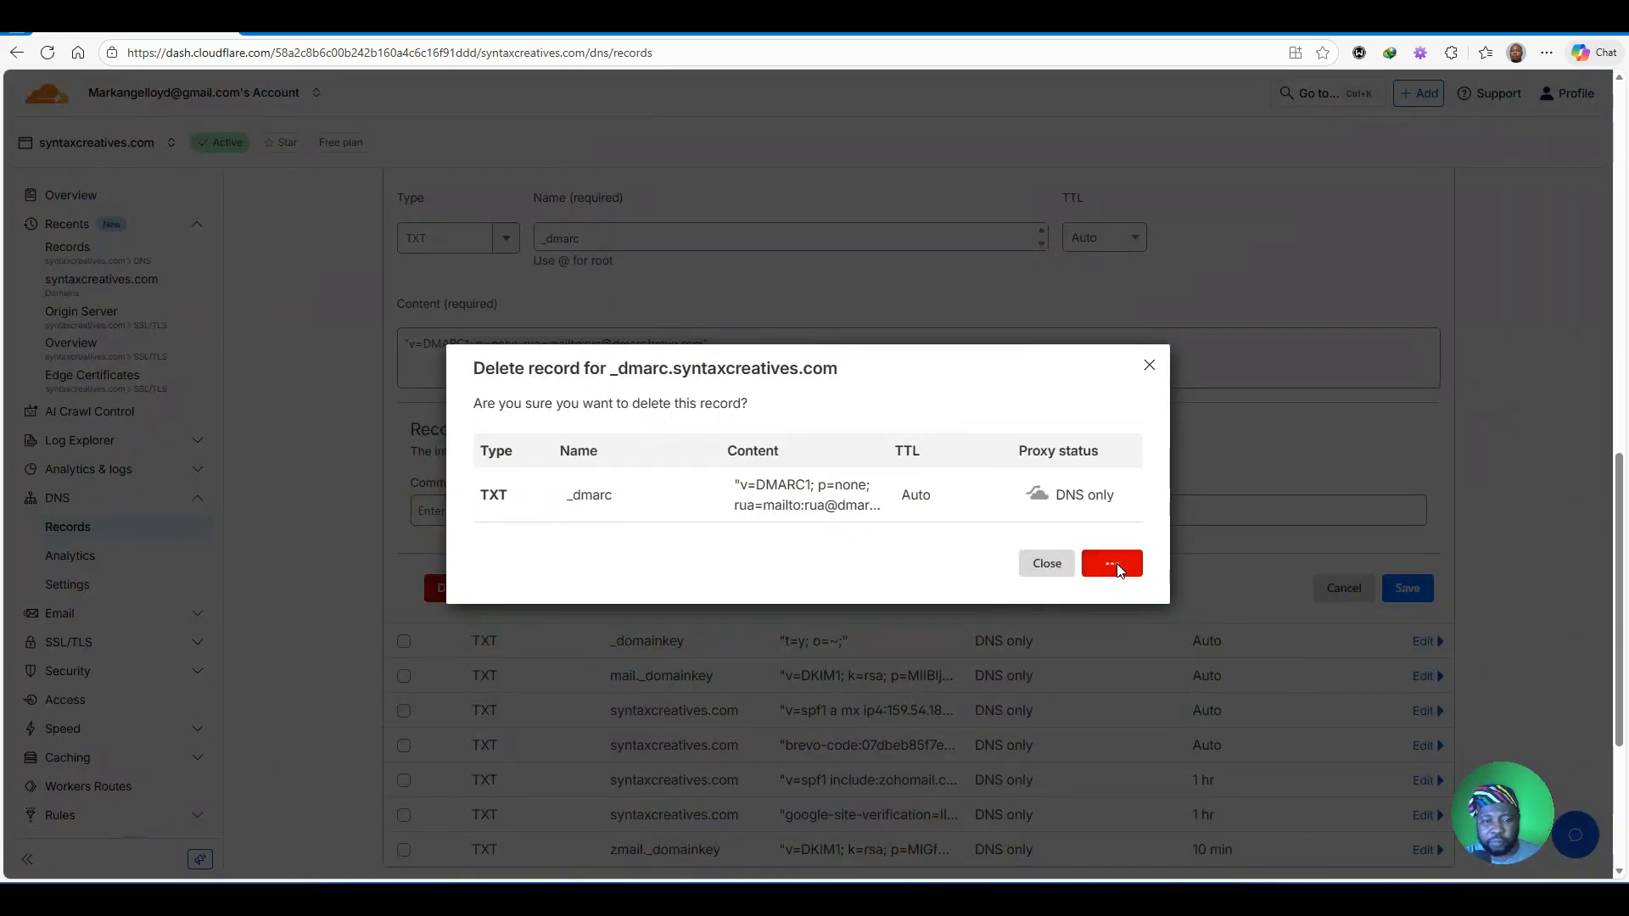
scroll(1098, 580, "up", 3)
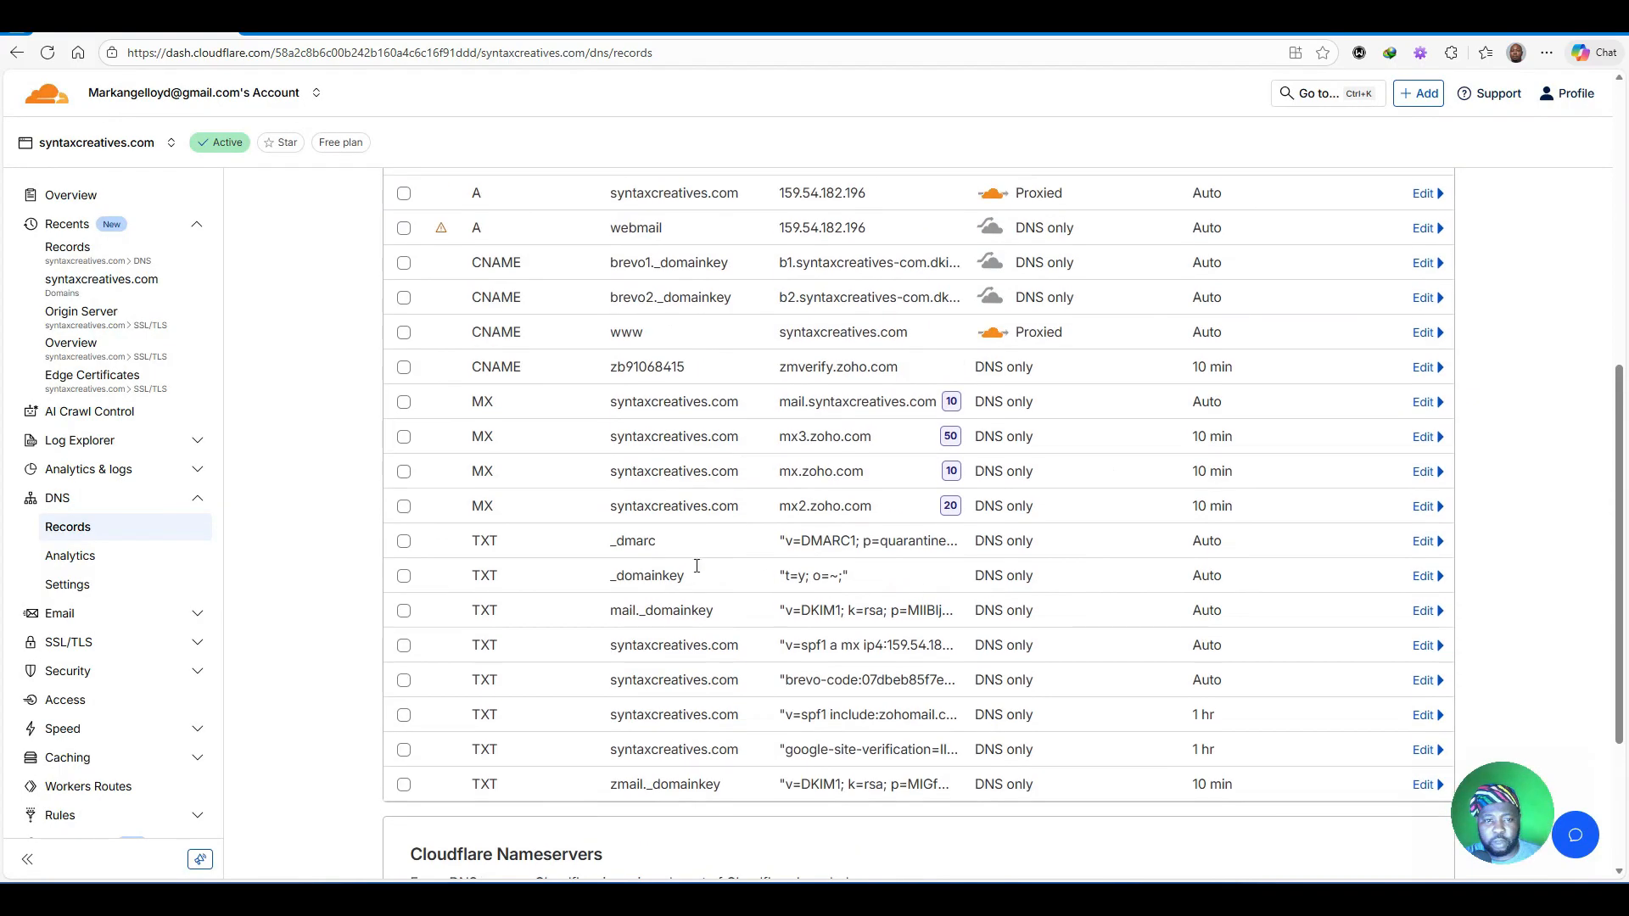
Step: Expand the remaining _dmarc record and compare its content with the combined DMARC value in the Perplexity answer
scroll(1205, 509, "down", 1)
left_click(1426, 458)
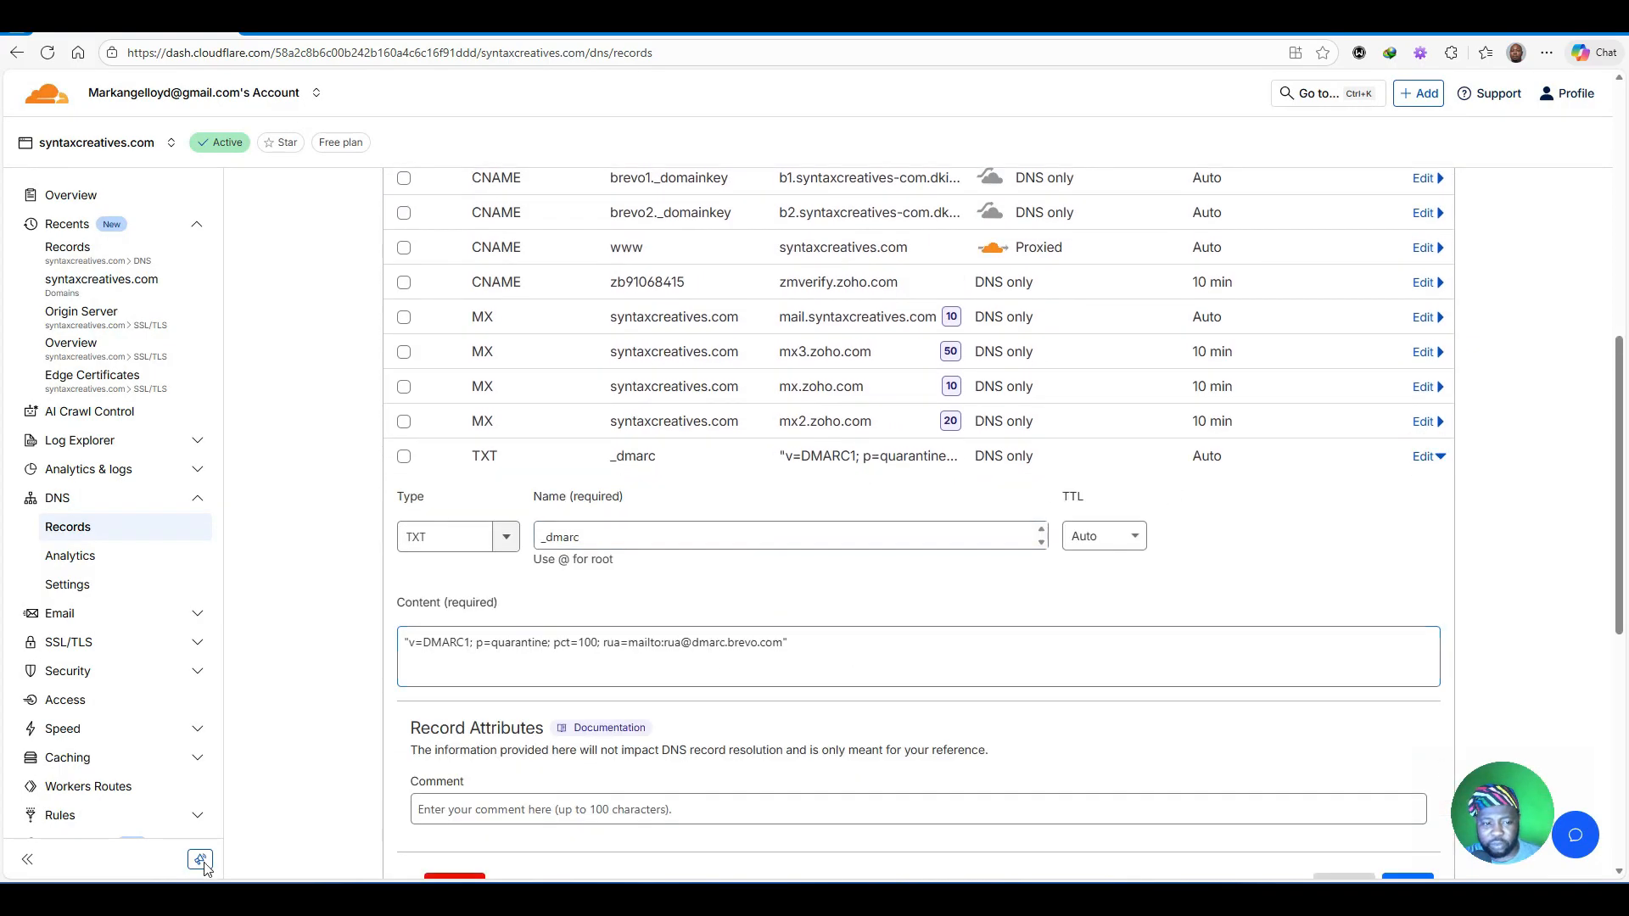
key("alt+Tab")
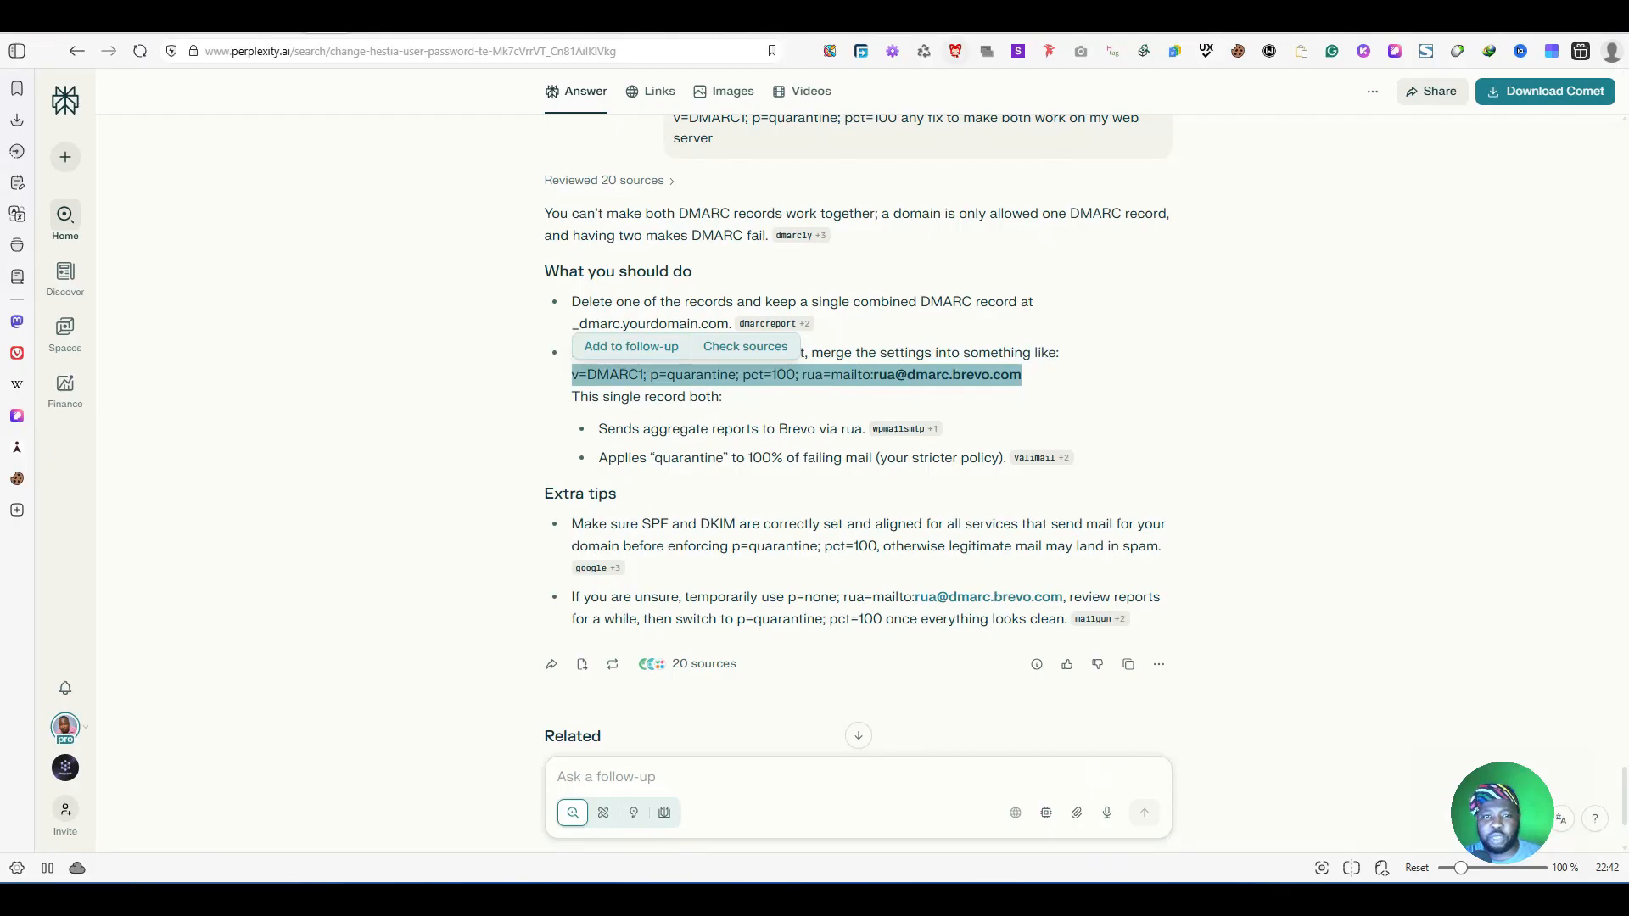
key("alt+Tab")
Step: Switch to the syntaxcreatives.com webmail and copy the mailbox's e-mail address shown above the folder list
left_click(620, 311)
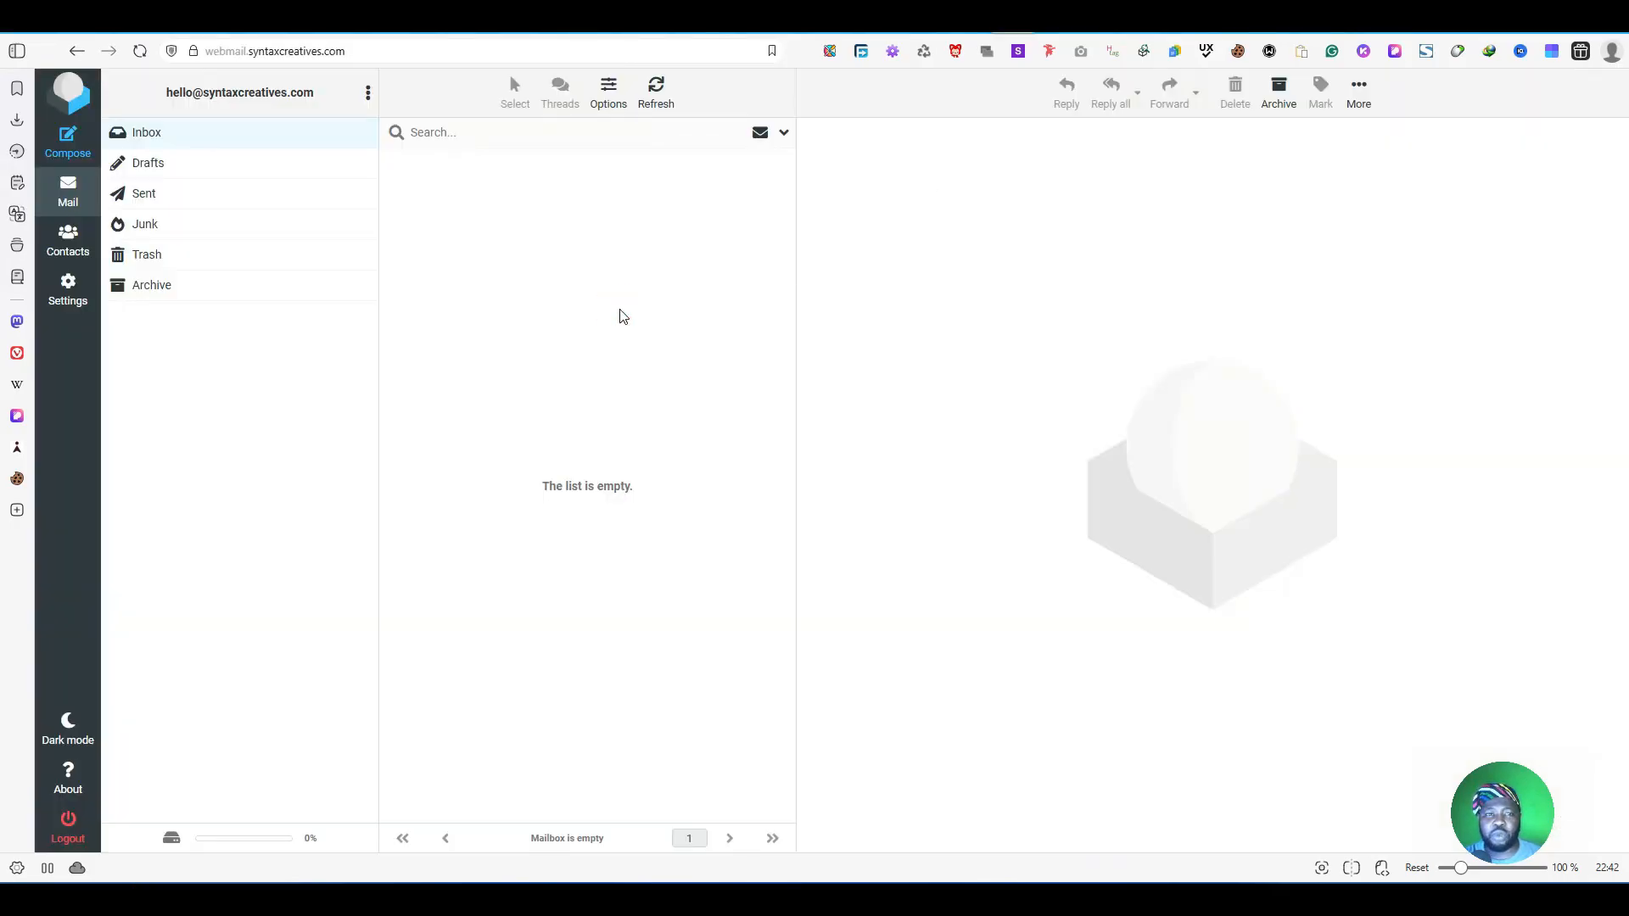
left_click_drag(315, 94, 137, 101)
right_click(177, 97)
left_click(258, 129)
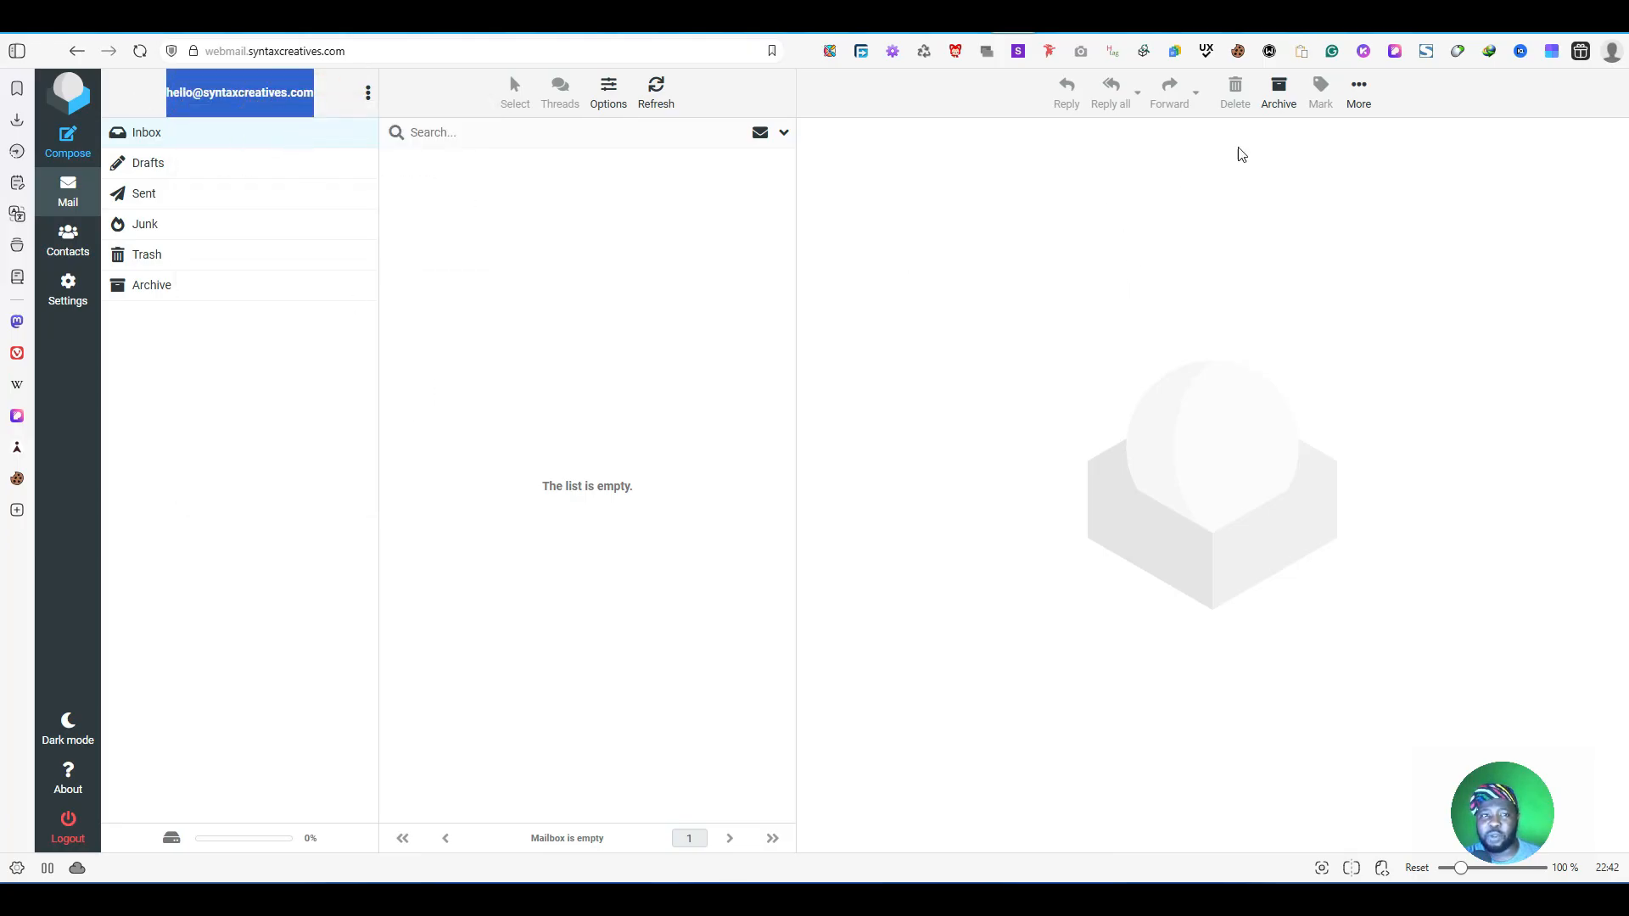
Step: Open gmail.com in a new browser tab and bring up the Gmail inbox used for the test
key("ctrl+t")
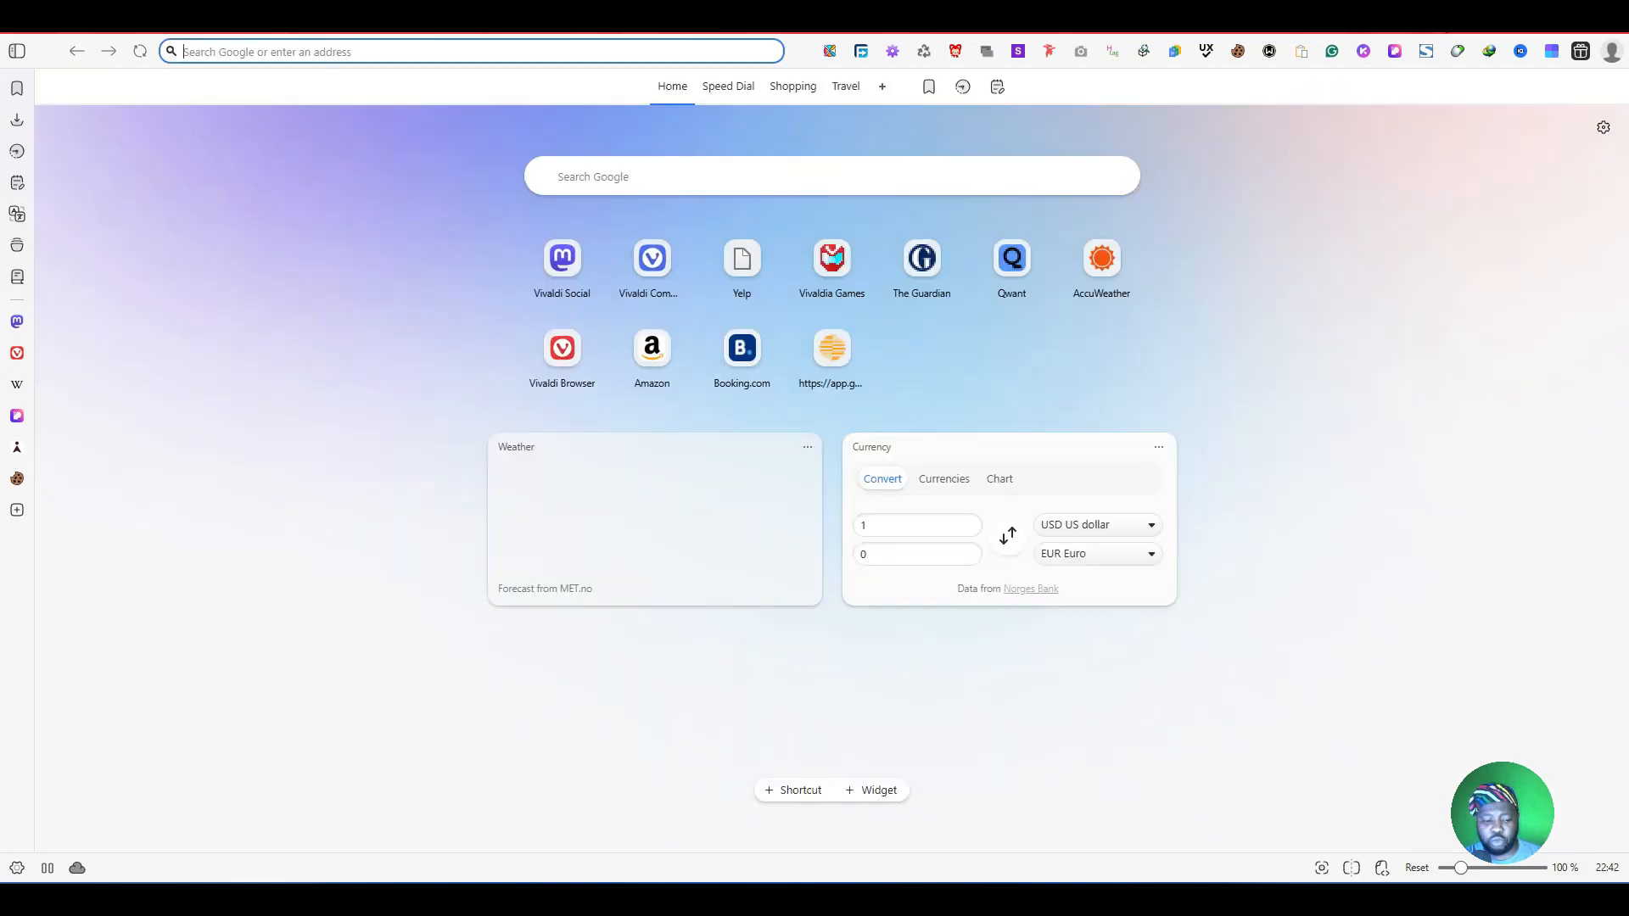
type("gmail.com")
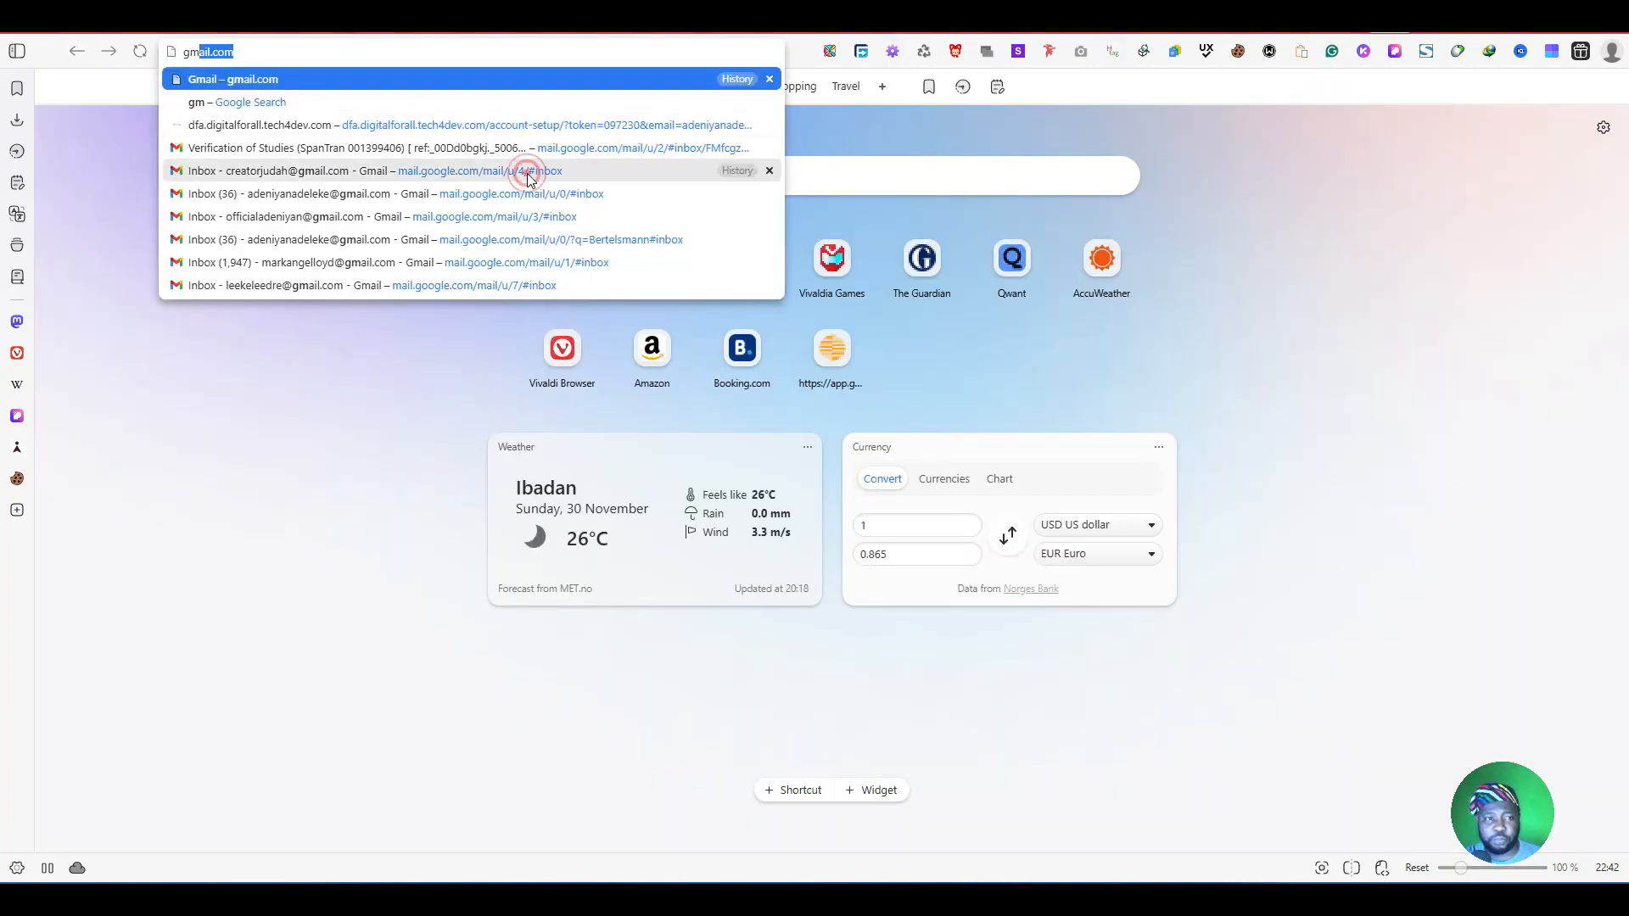
left_click(717, 173)
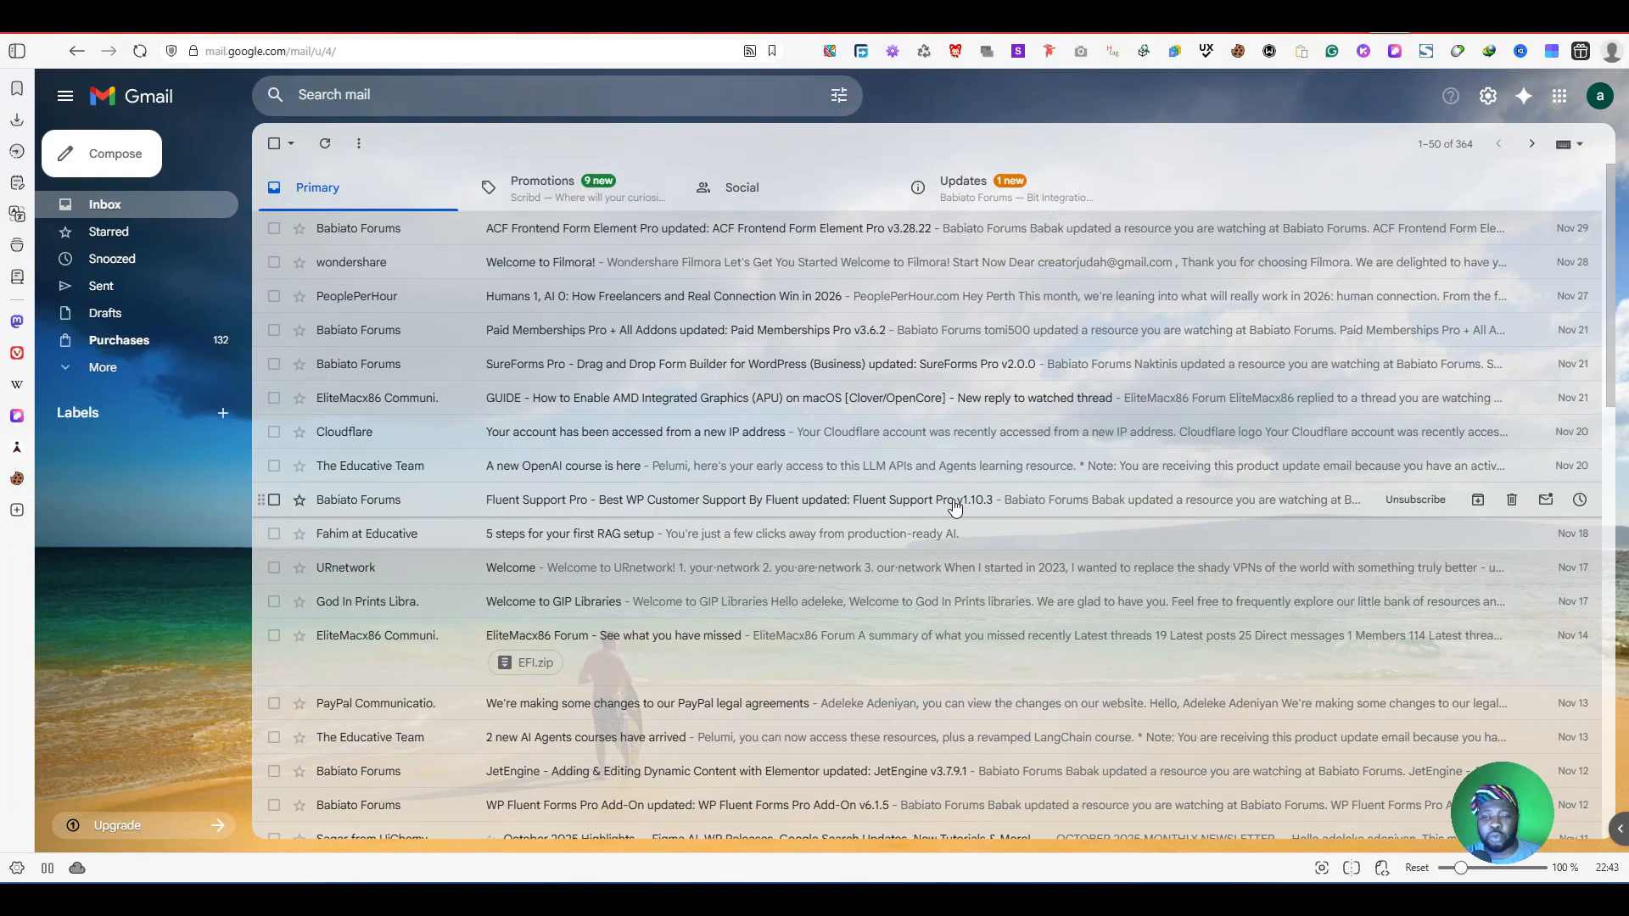
Step: Compose a new message to the copied mailbox address with the subject "Setting up Mail Receiving"
key("c")
left_click(1168, 377)
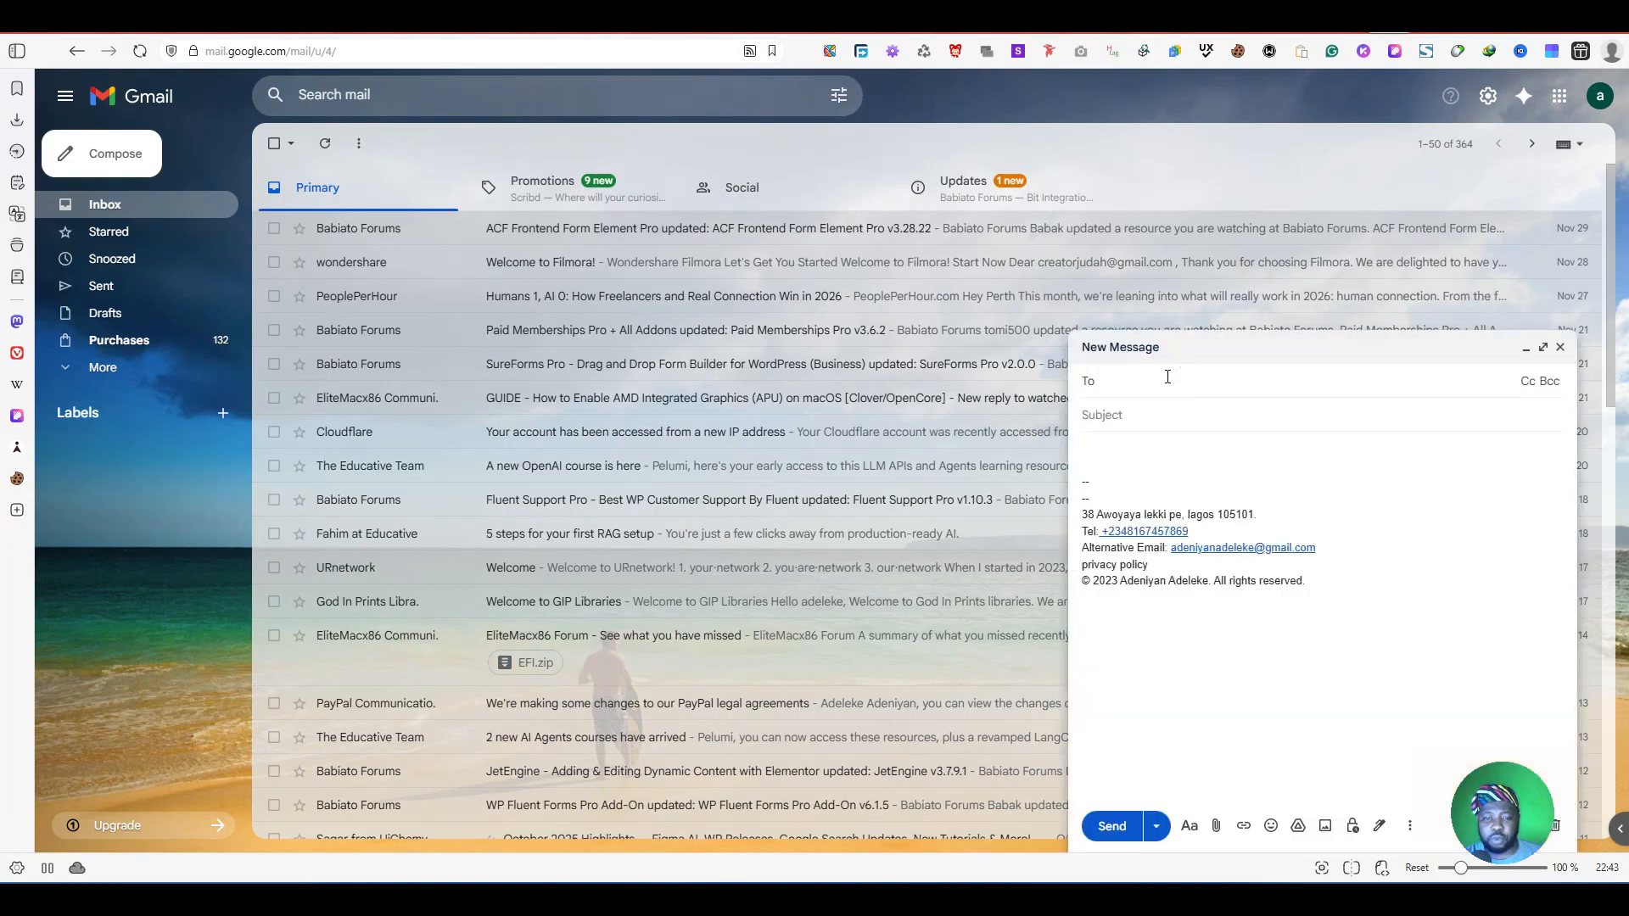
key("ctrl+v")
left_click(1165, 428)
left_click(1171, 414)
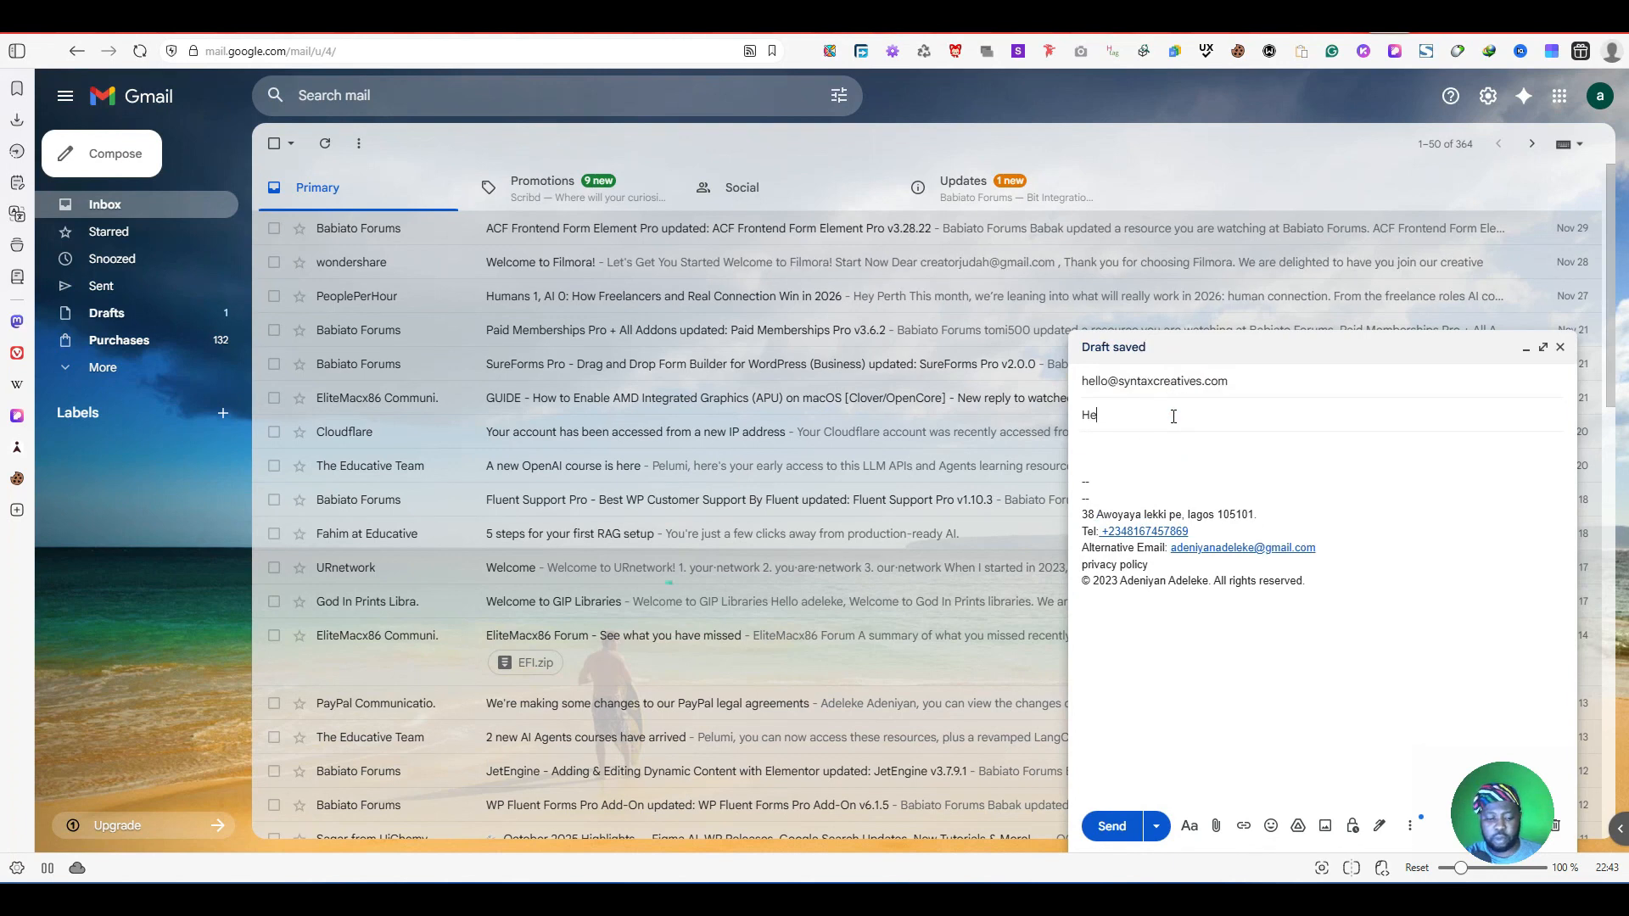
type("Setting up Mail Receiving")
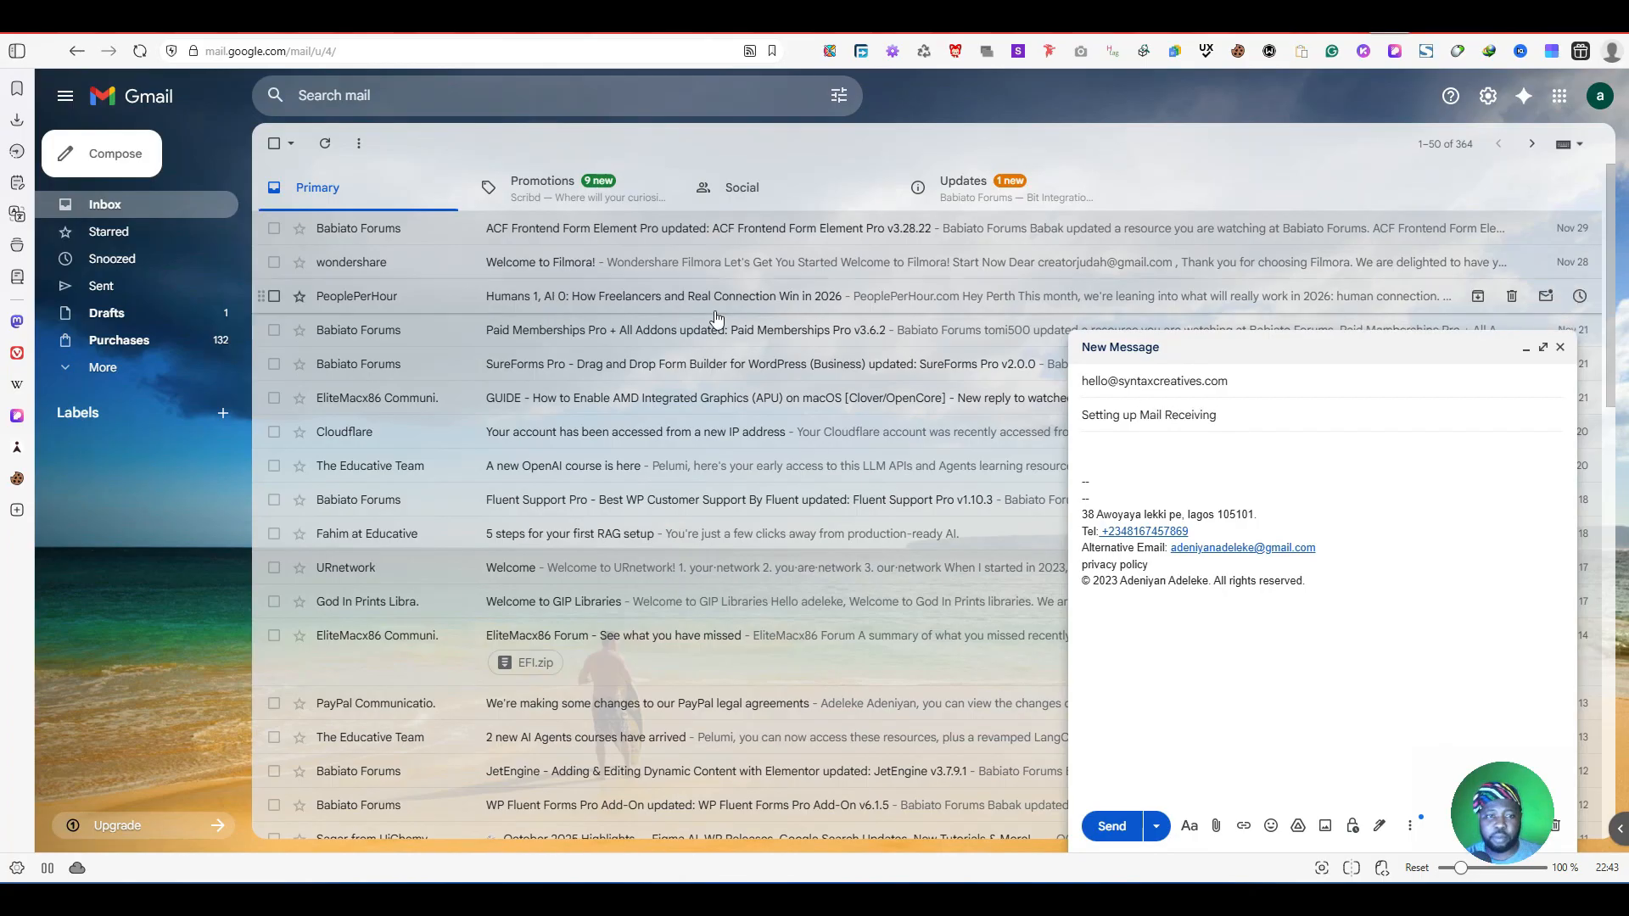
Step: Copy the text from the ACF Frontend Form Element Pro notification into the test message's body and send it
left_click(715, 229)
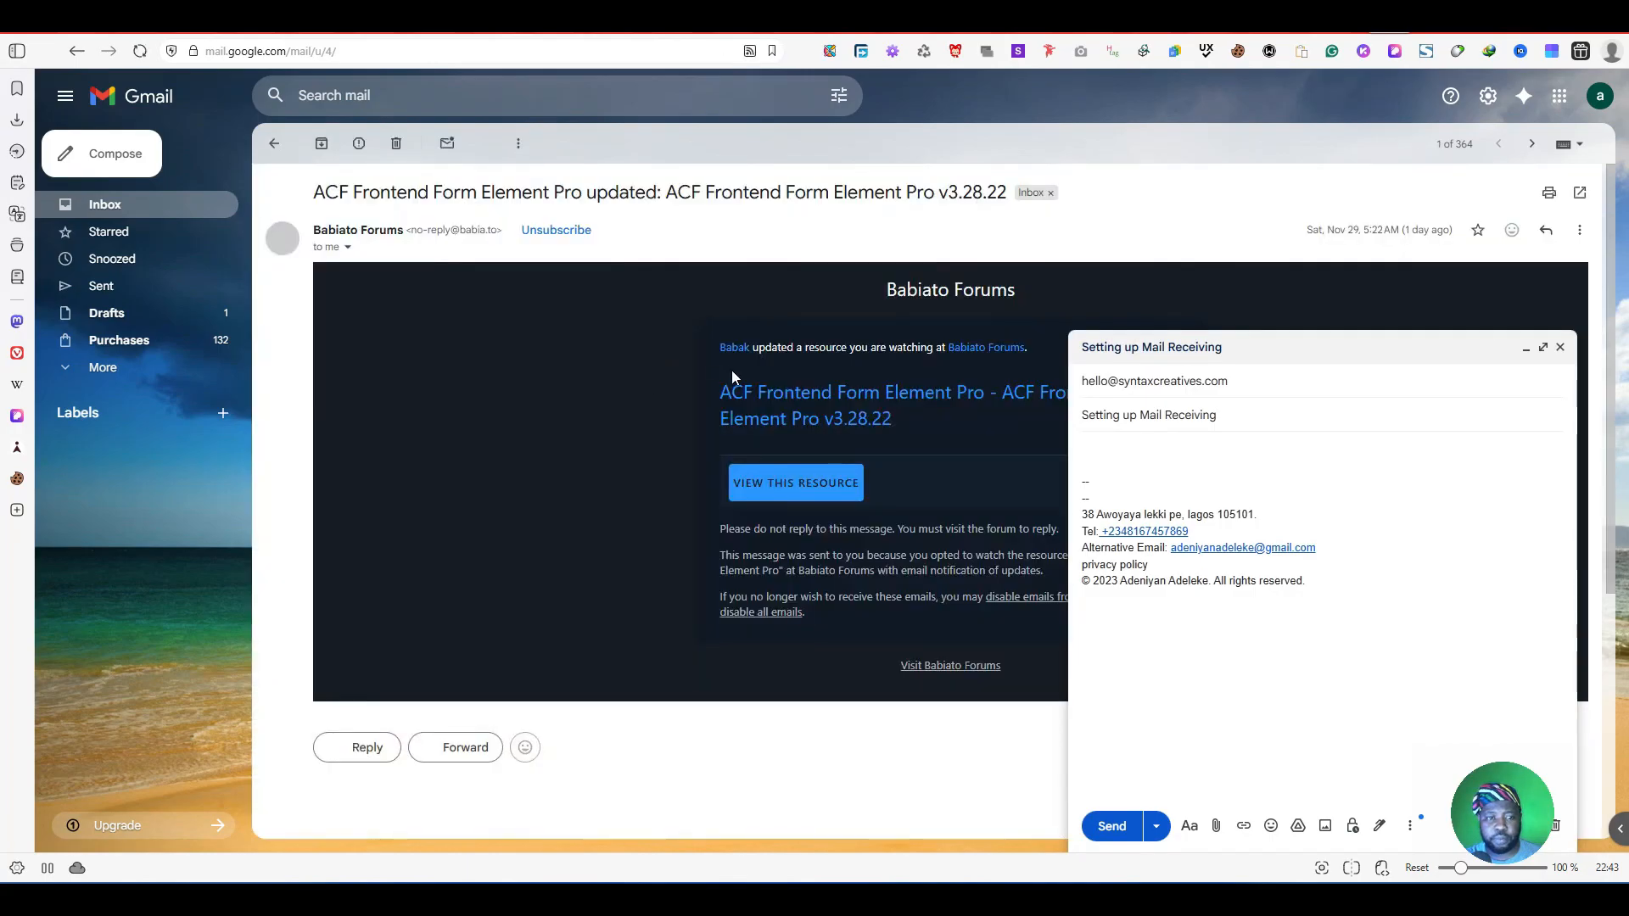
left_click_drag(717, 495, 900, 624)
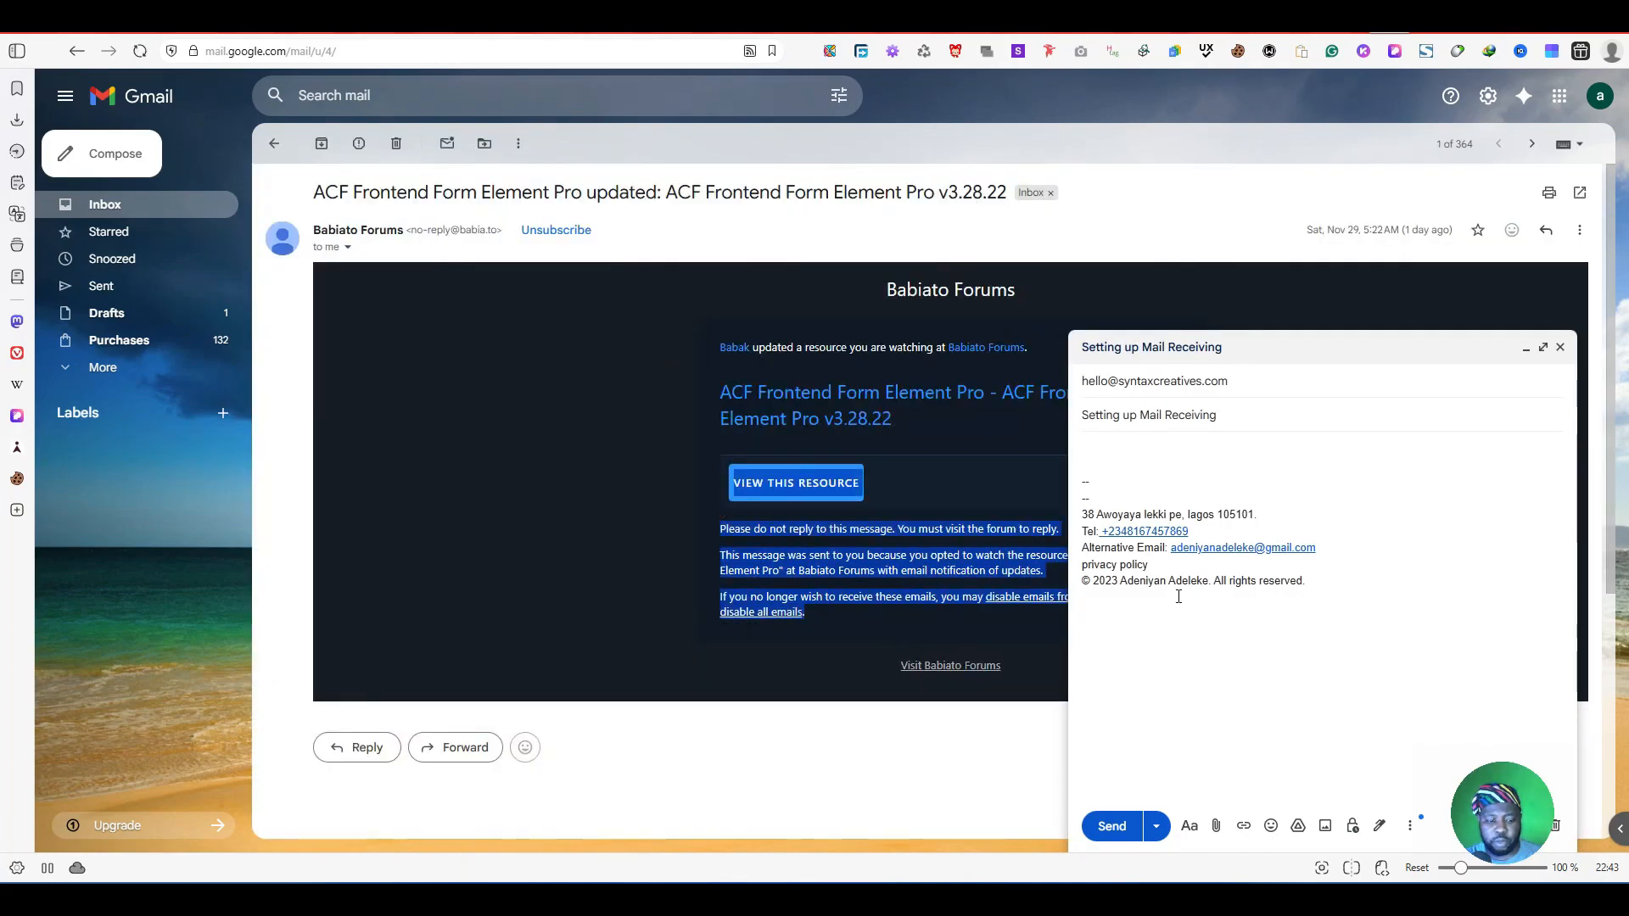
left_click(1090, 448)
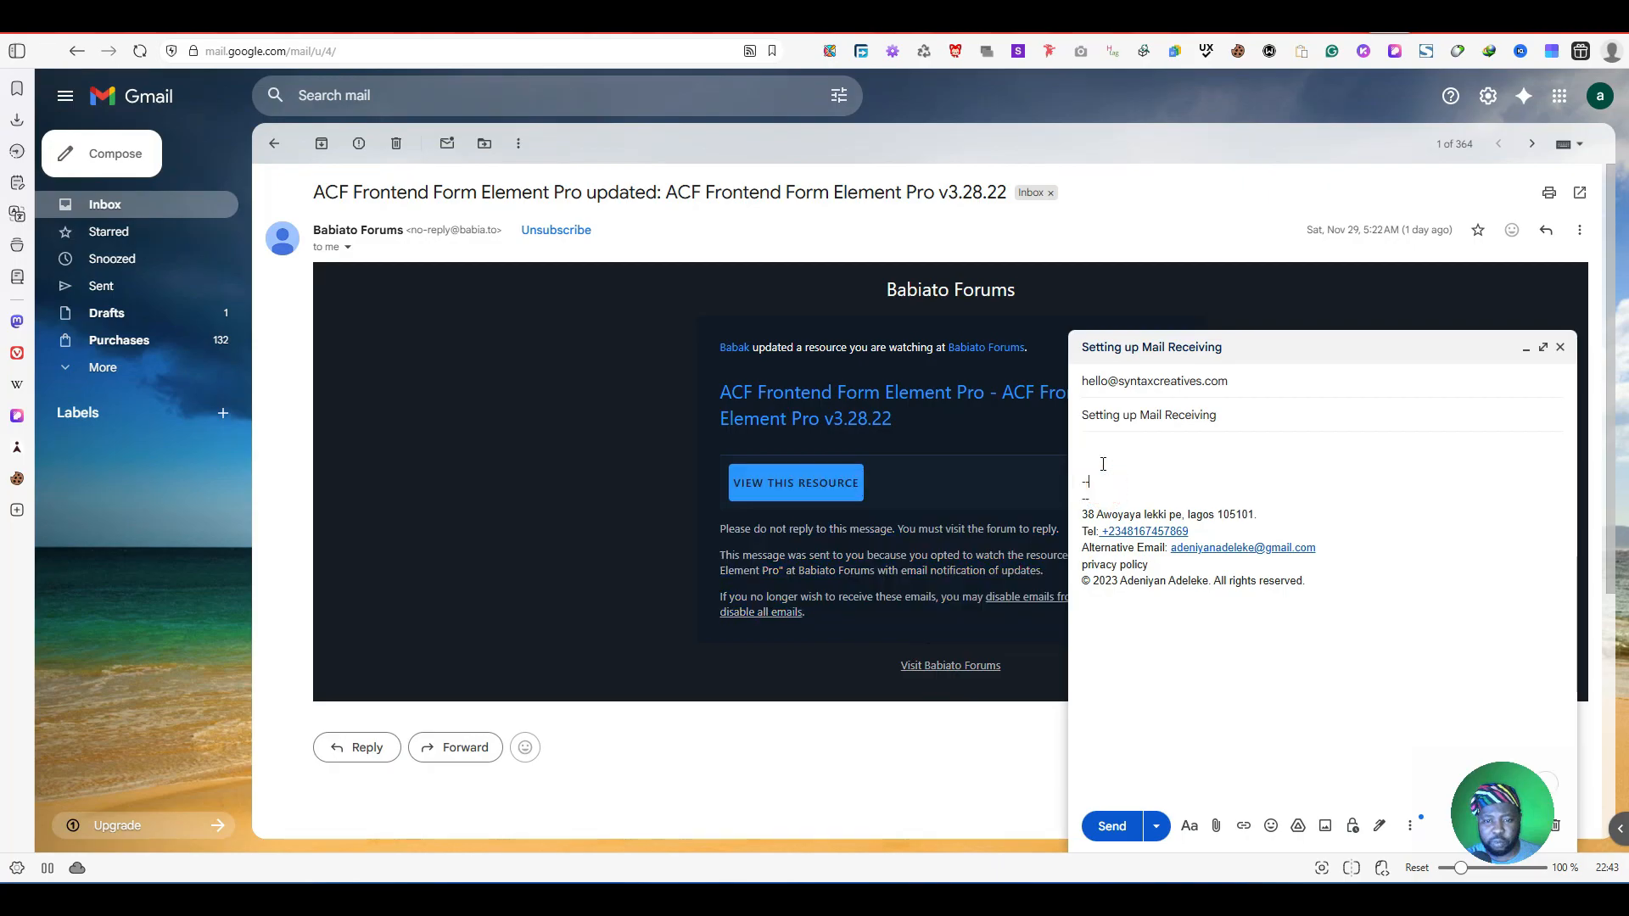
key("ctrl+v")
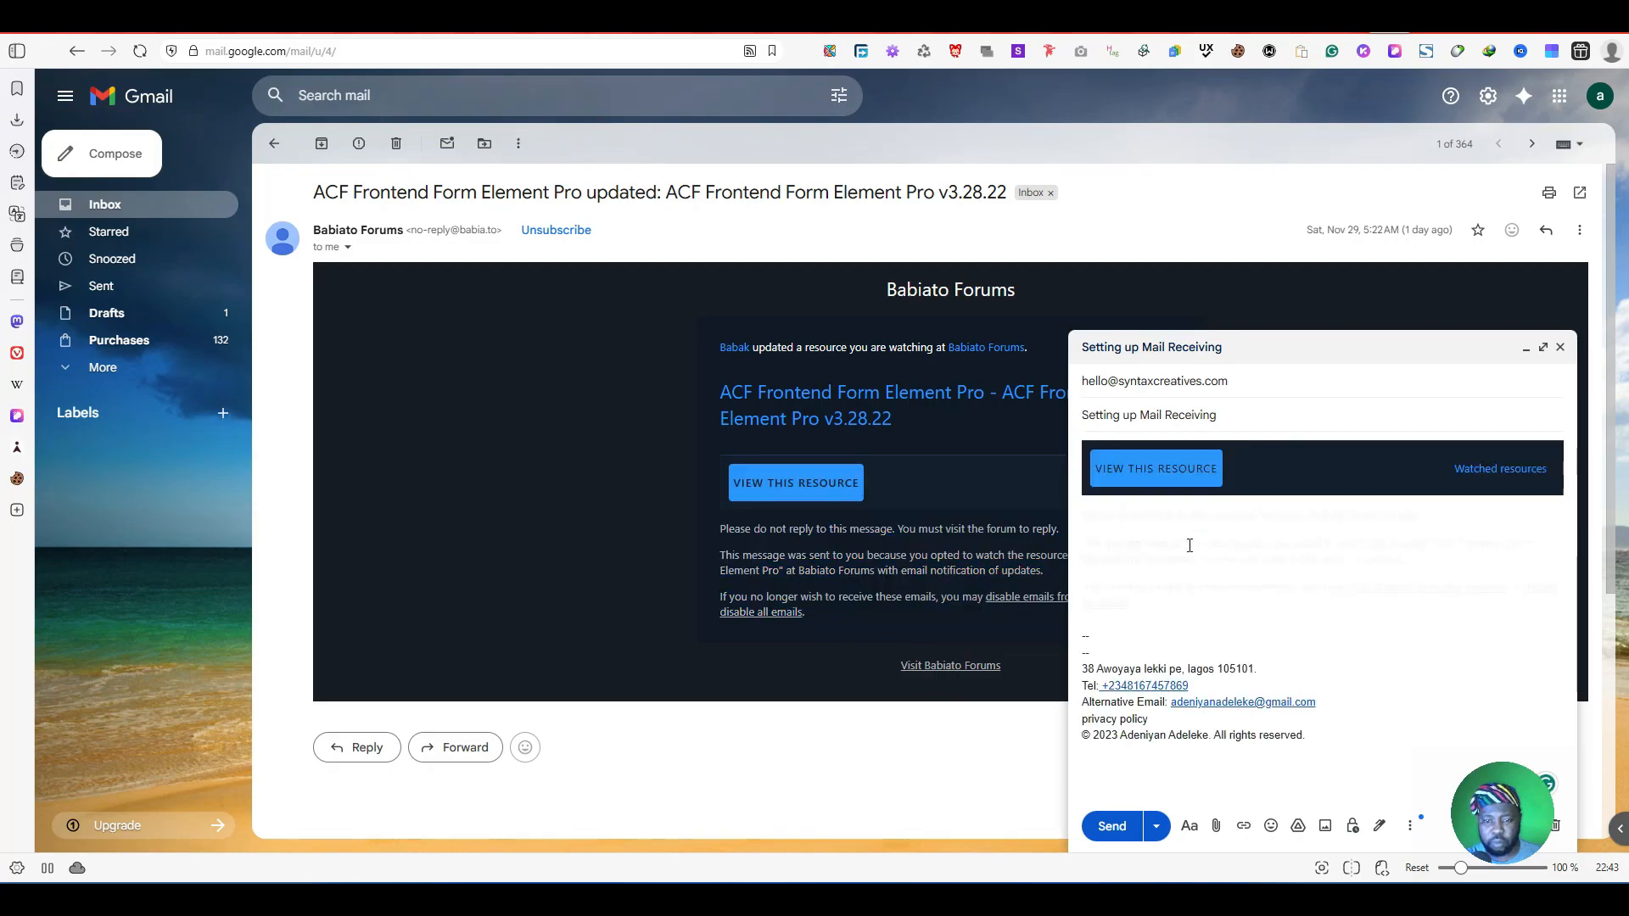
left_click_drag(1216, 629, 1079, 509)
left_click(1128, 819)
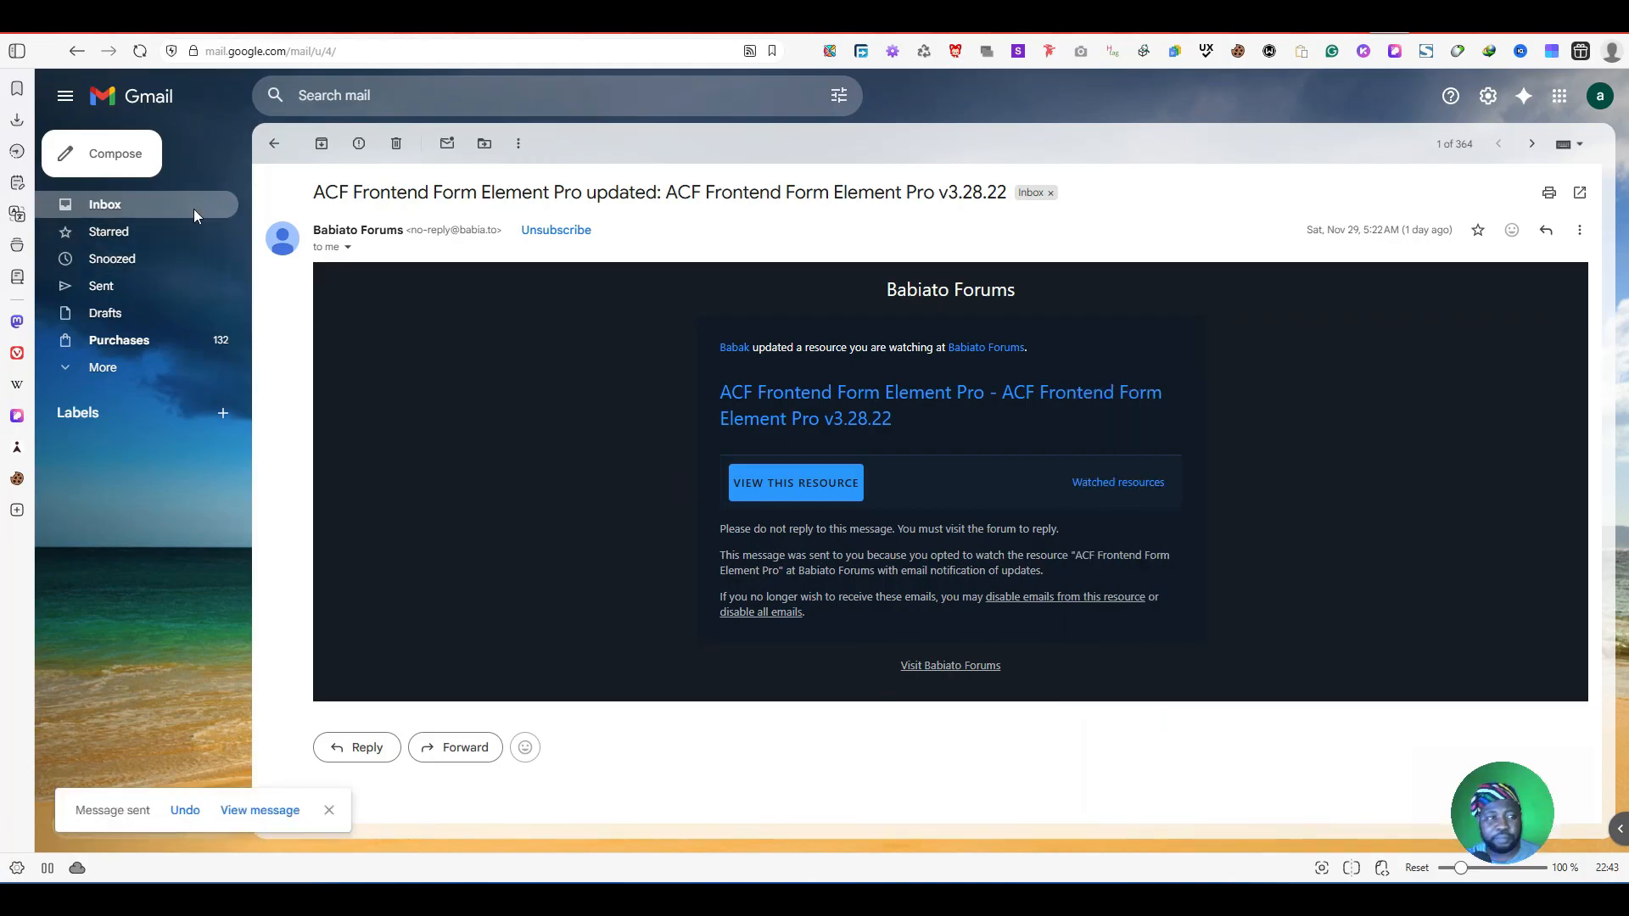
Step: Open the "Setting up Mail Receiving" message from the sent mail to verify it
left_click(396, 144)
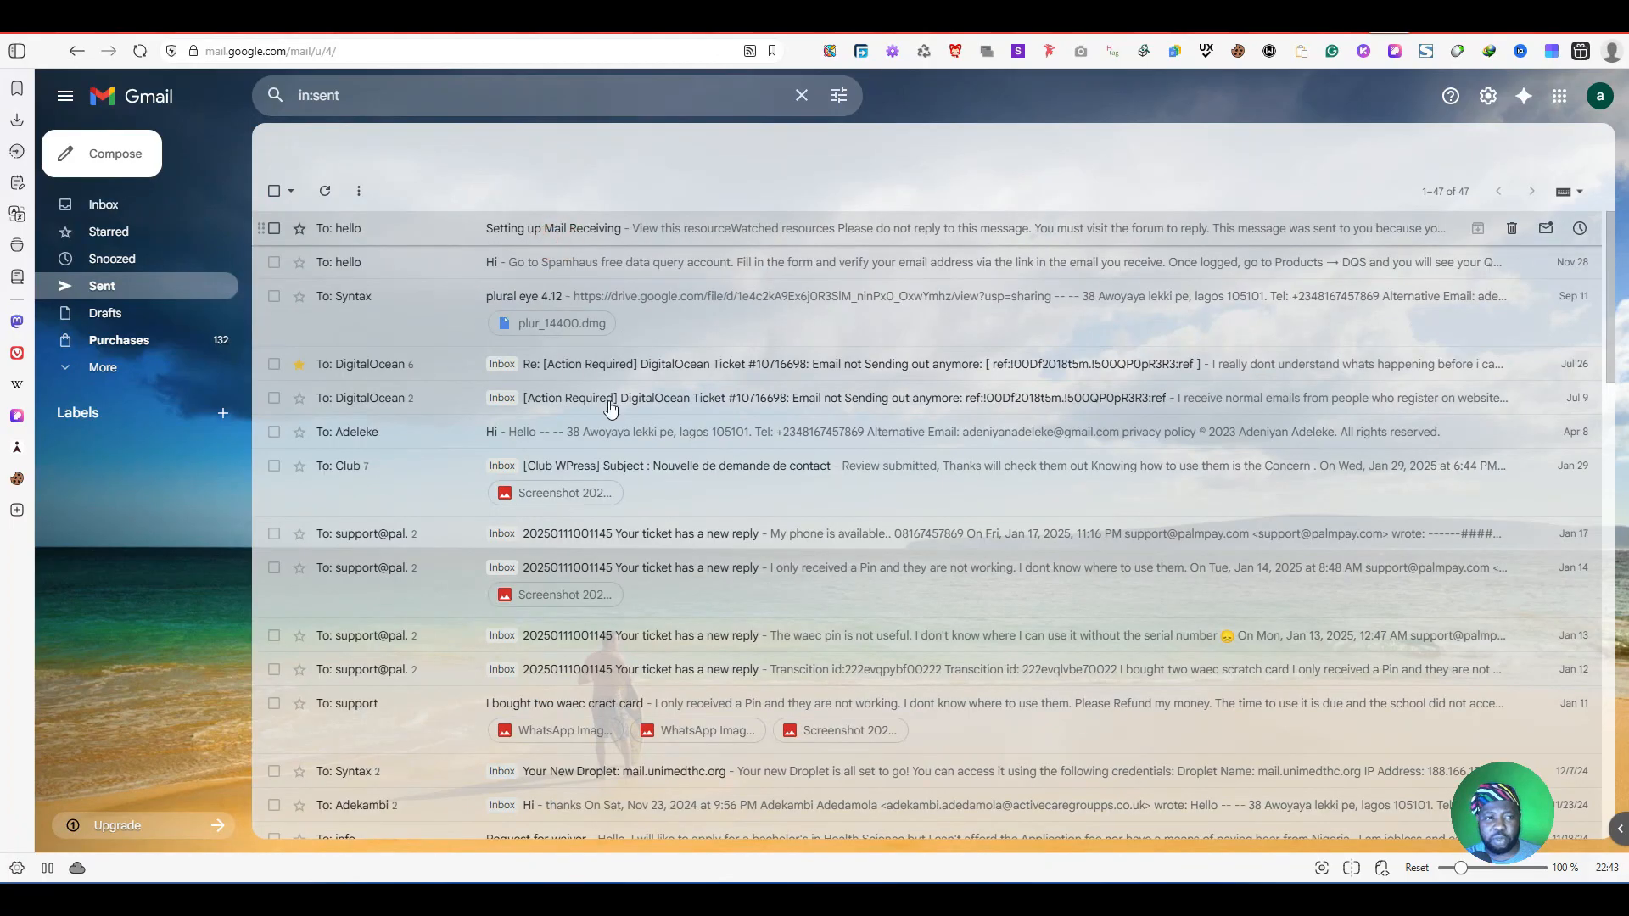
left_click(560, 244)
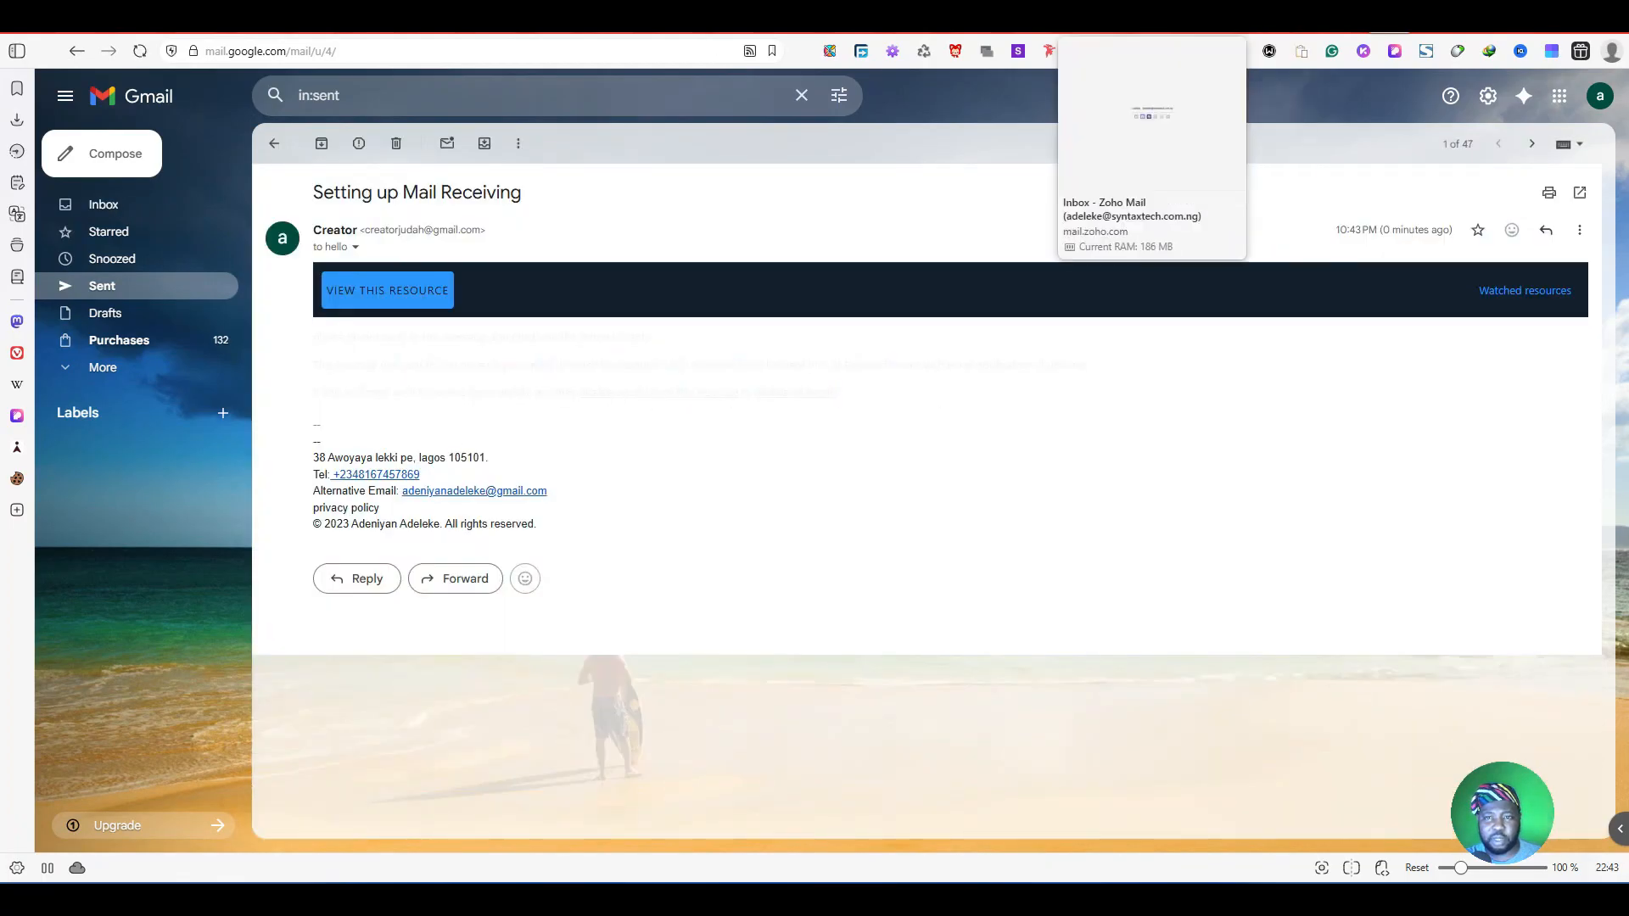
Step: Switch back to the syntaxcreatives.com webmail and refresh the inbox repeatedly to check for the test message, looking in Archive as well
left_click(1207, 34)
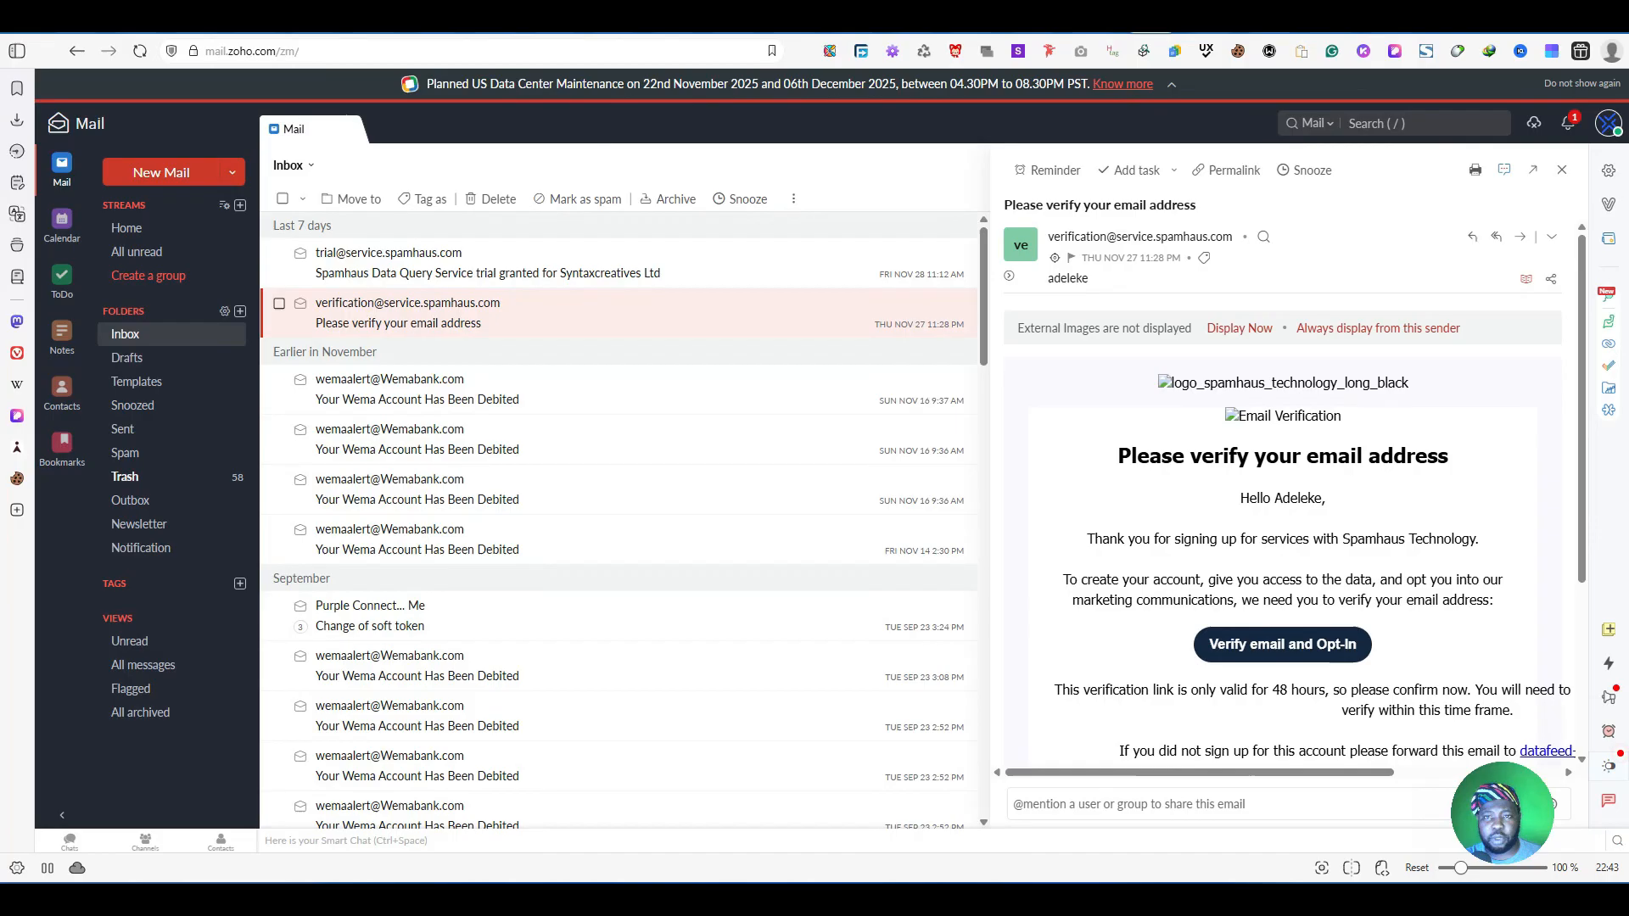
left_click(971, 34)
left_click(685, 214)
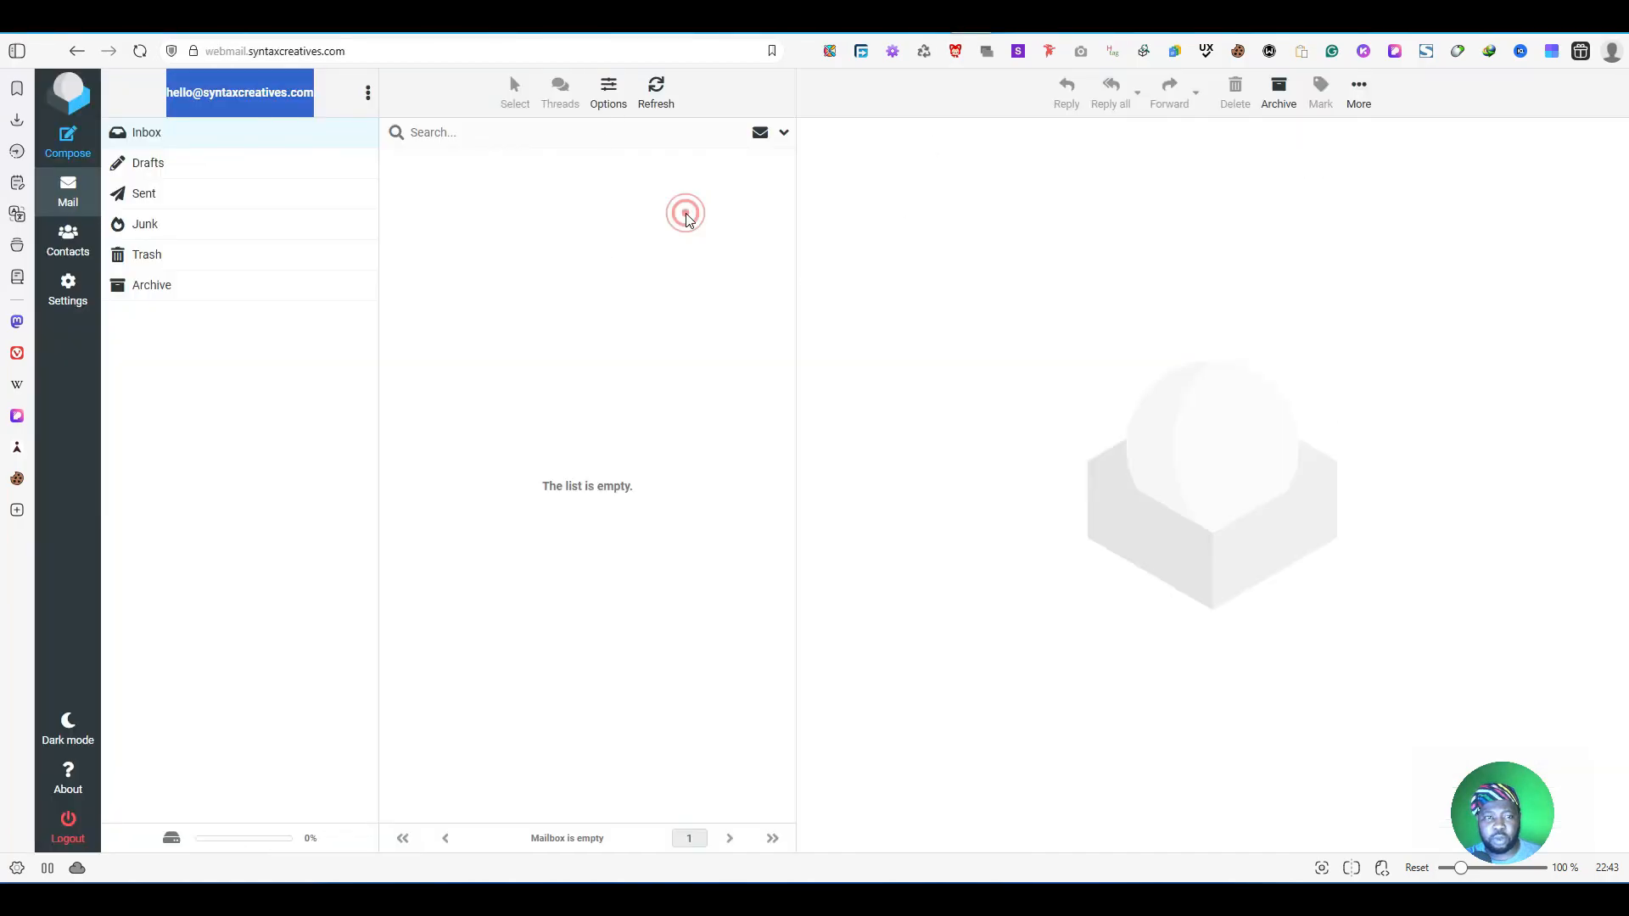
left_click(663, 103)
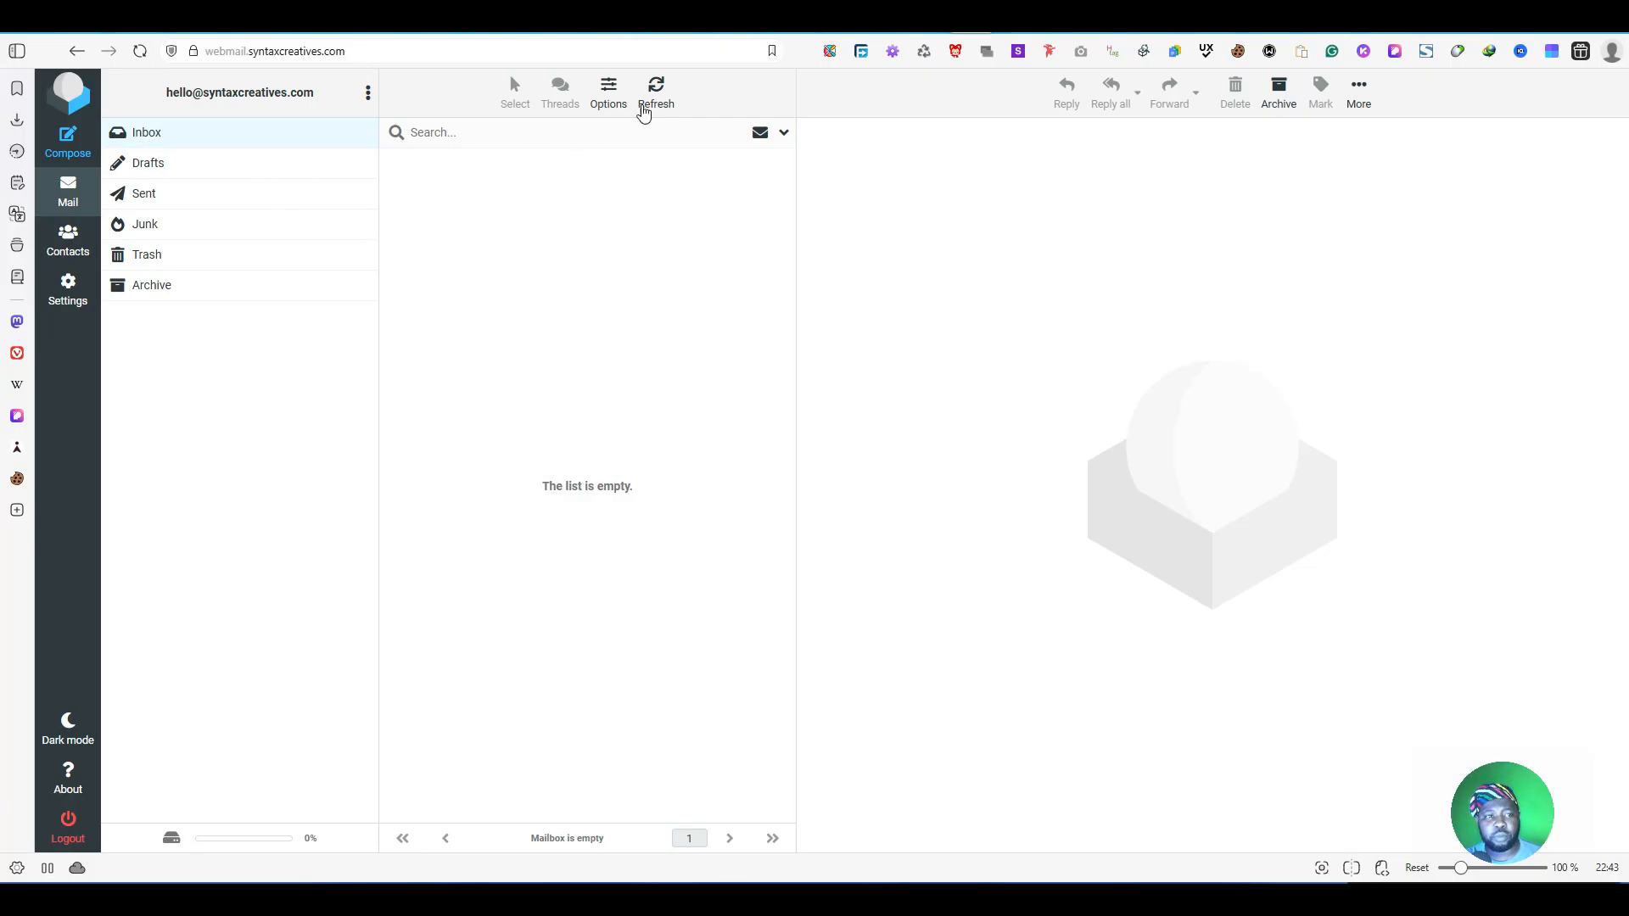
left_click(646, 109)
left_click(650, 83)
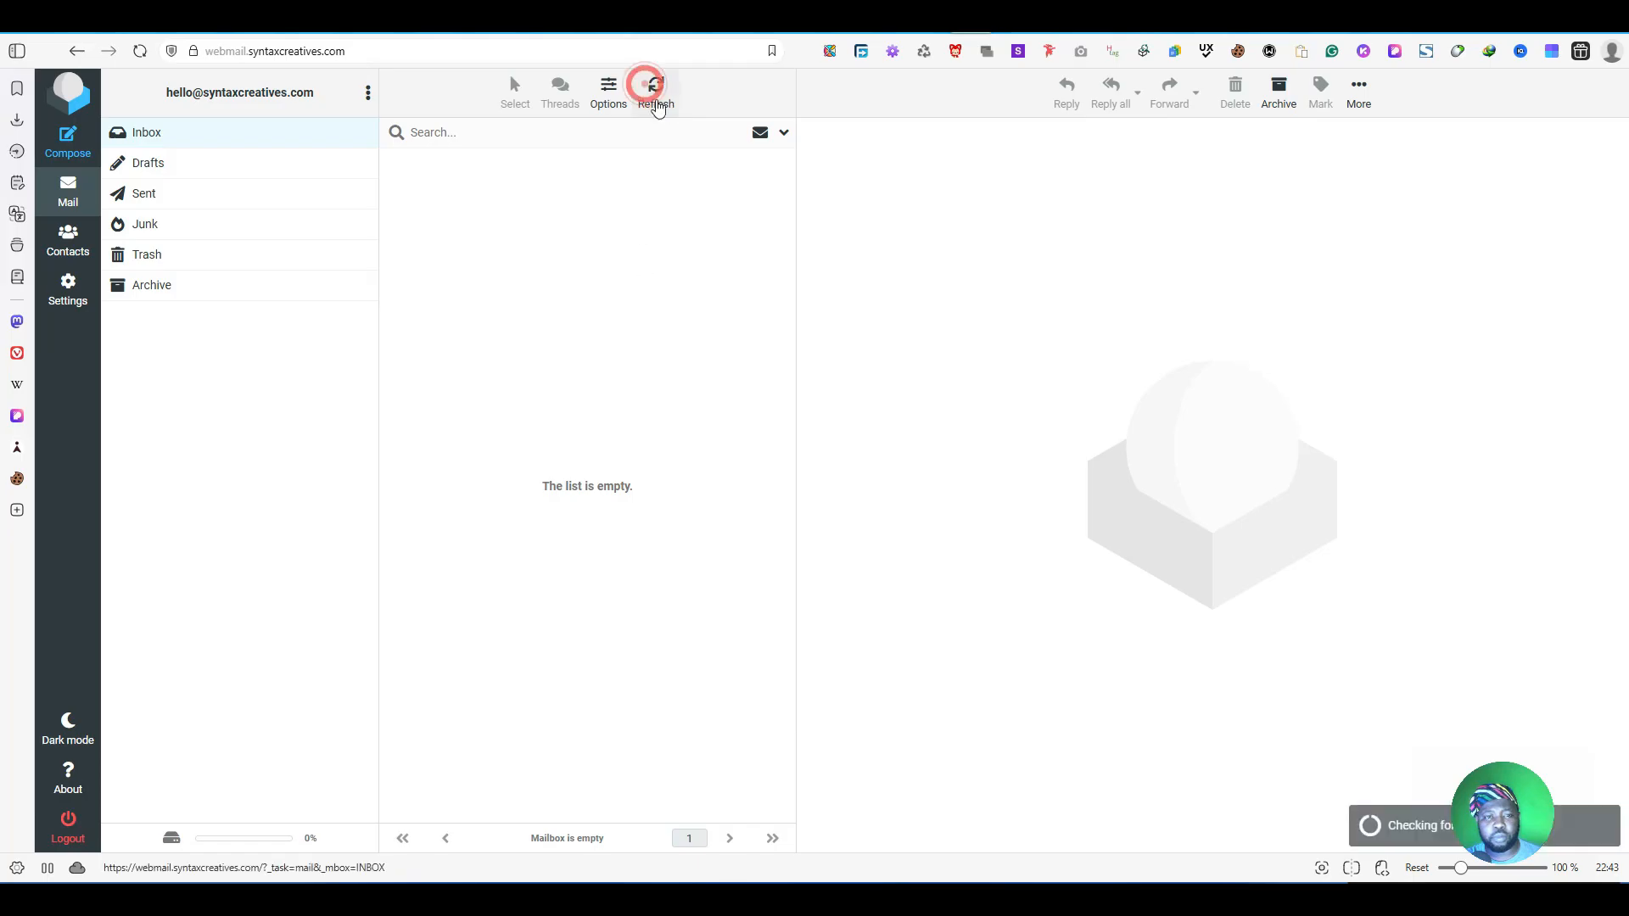
left_click(656, 89)
left_click(657, 85)
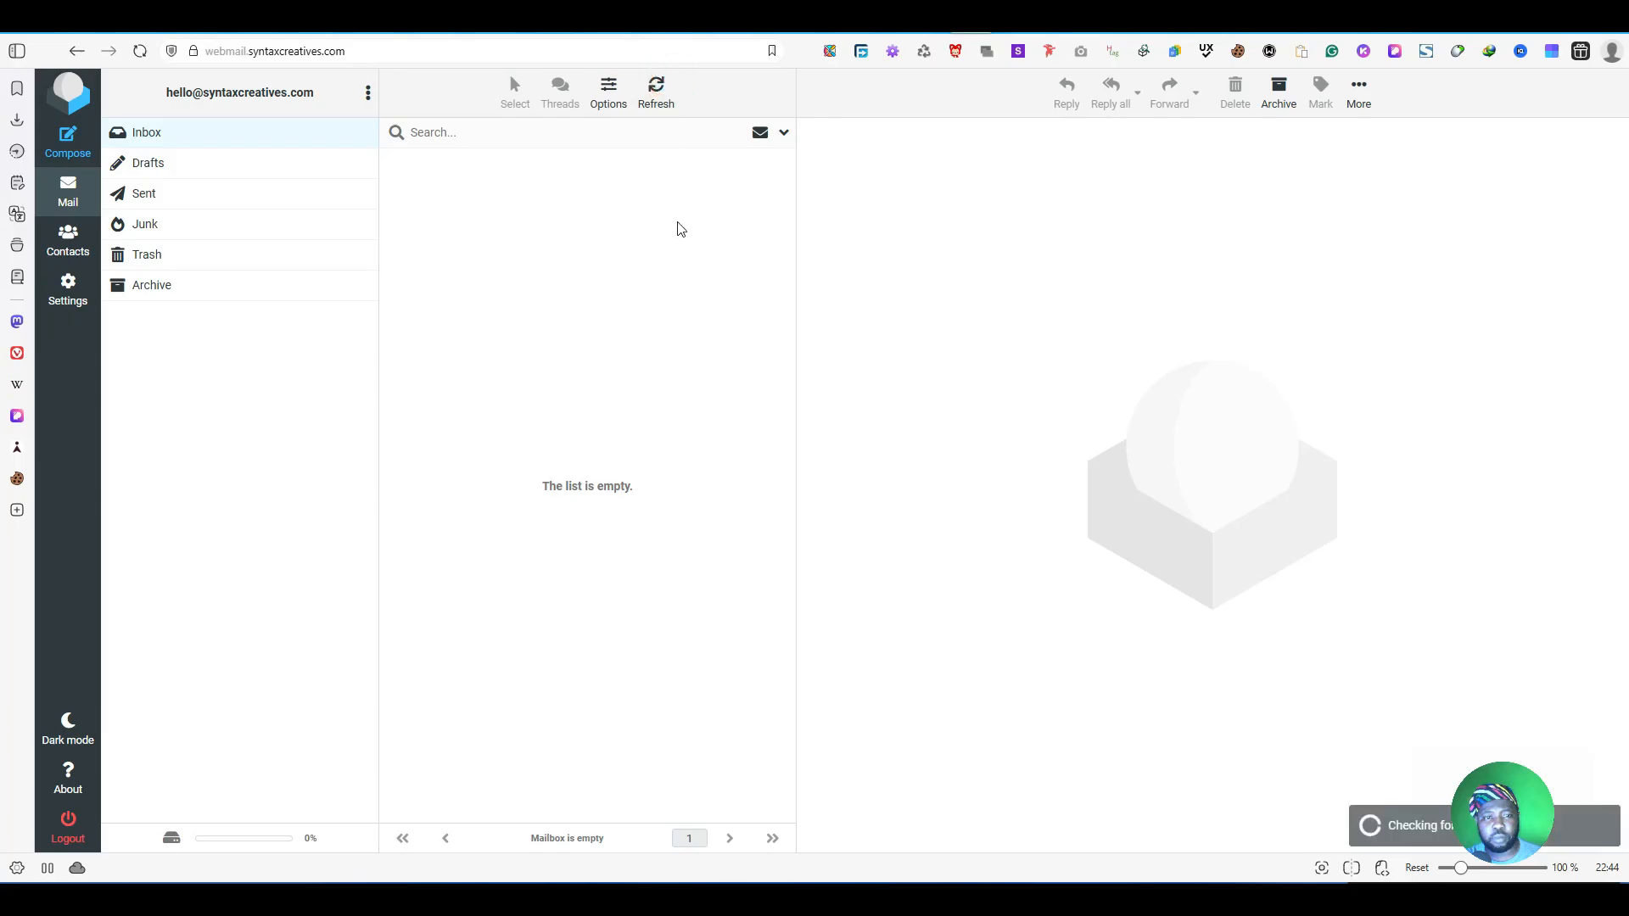
left_click(658, 108)
left_click(677, 85)
left_click(654, 94)
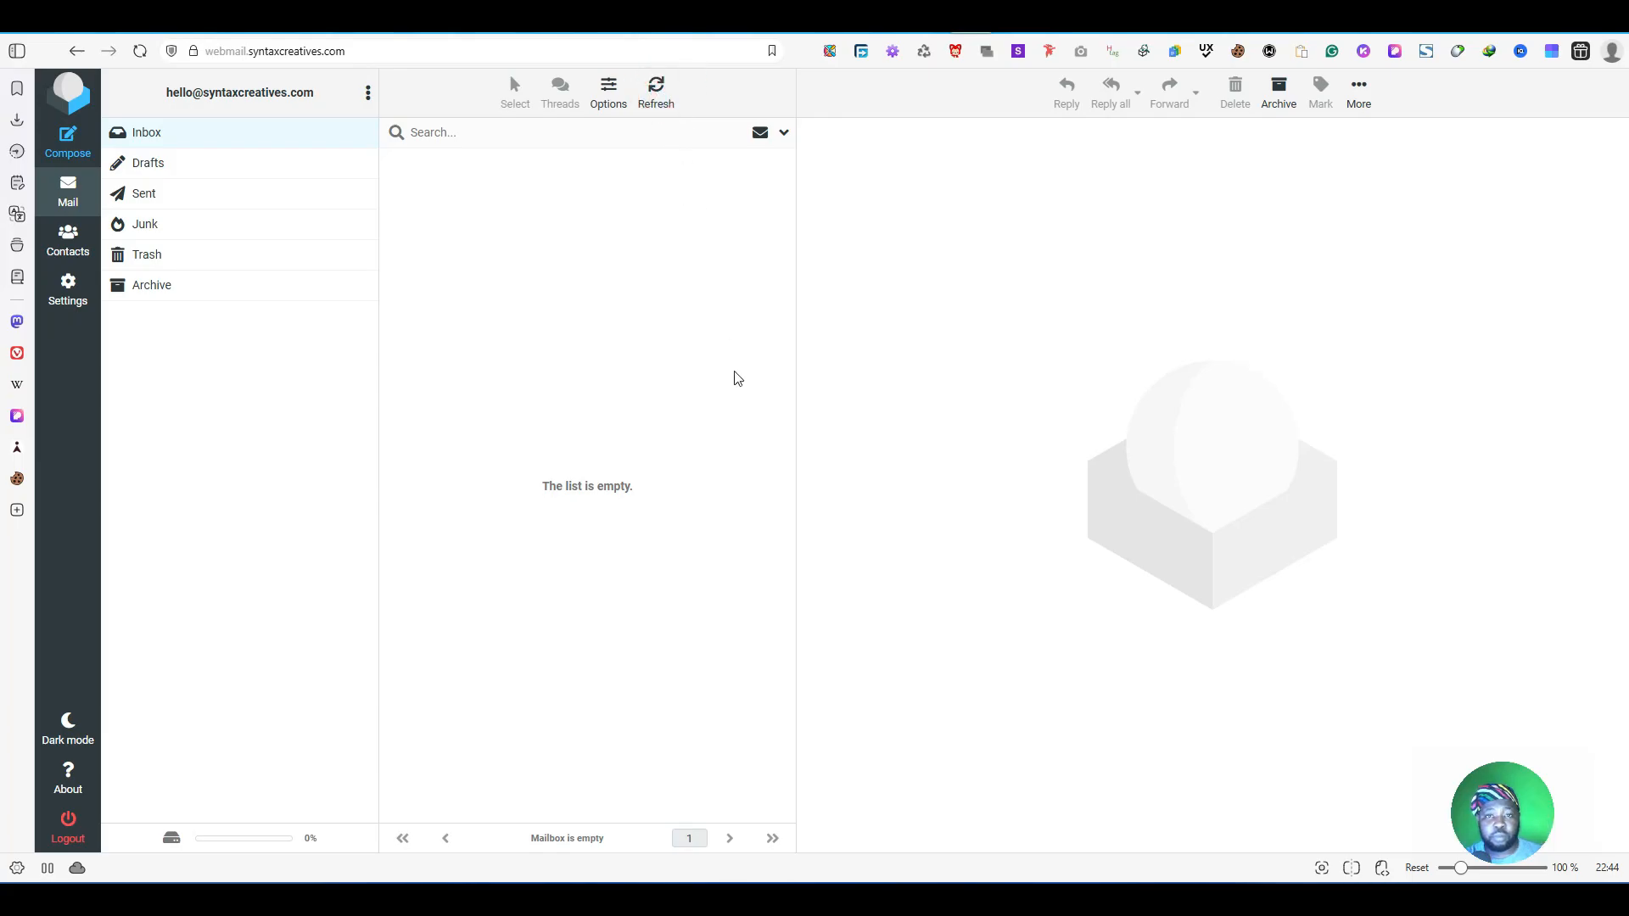
left_click(657, 99)
left_click(176, 289)
left_click(307, 136)
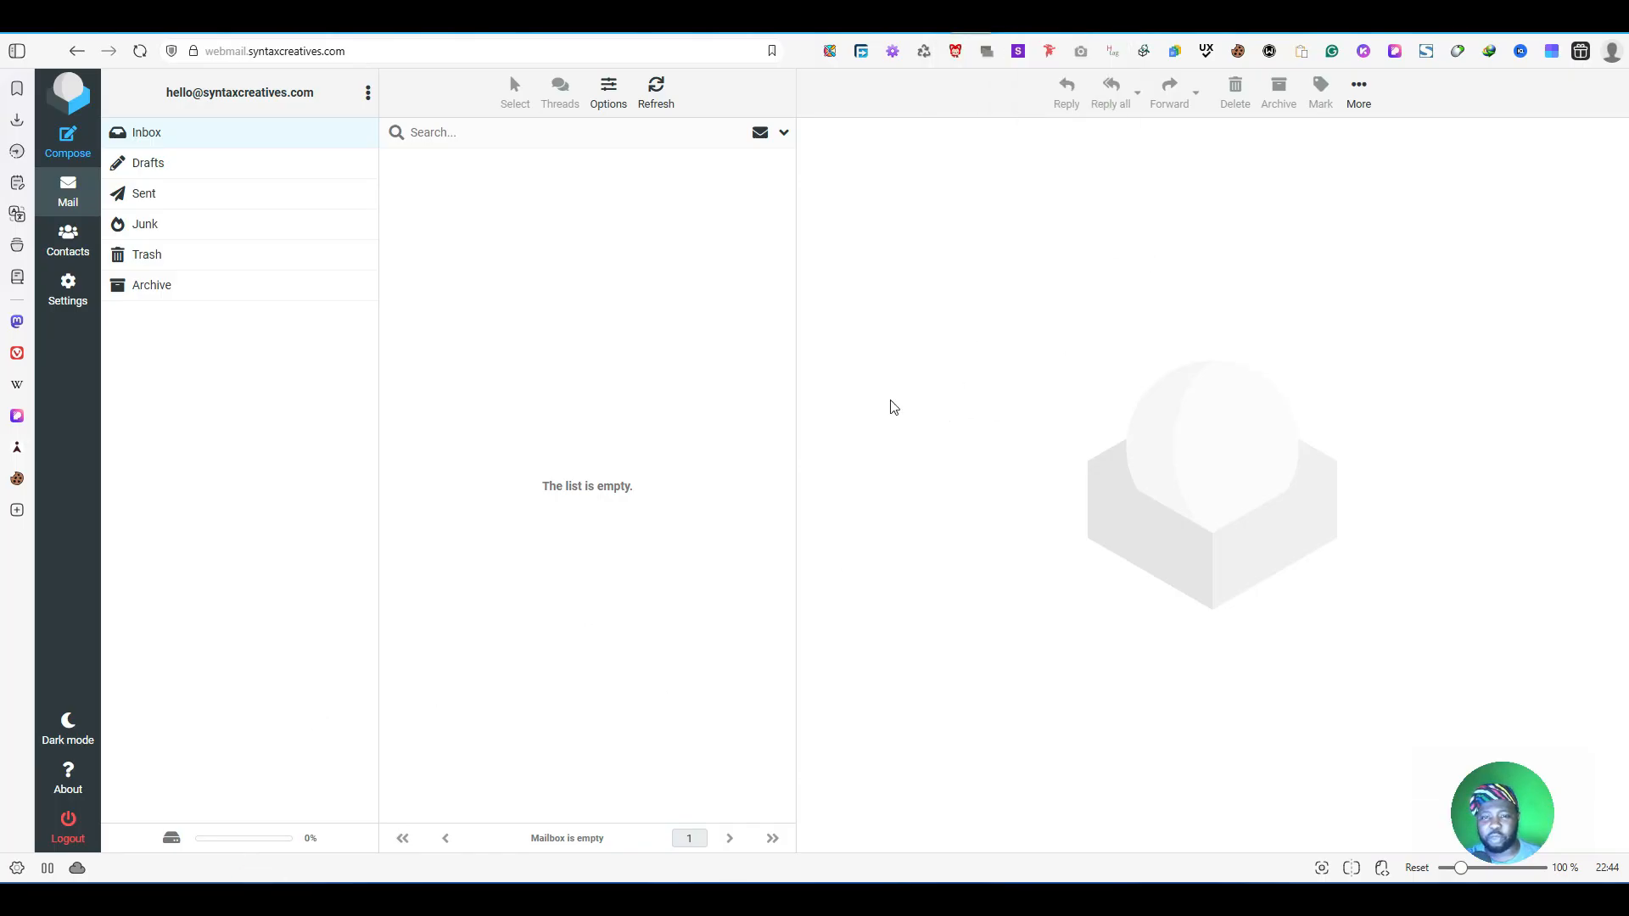
Step: Switch to Spamhaus's free Data Query Service sign-up page and review the form's e-mail, name, company, phone and country fields
left_click(1027, 33)
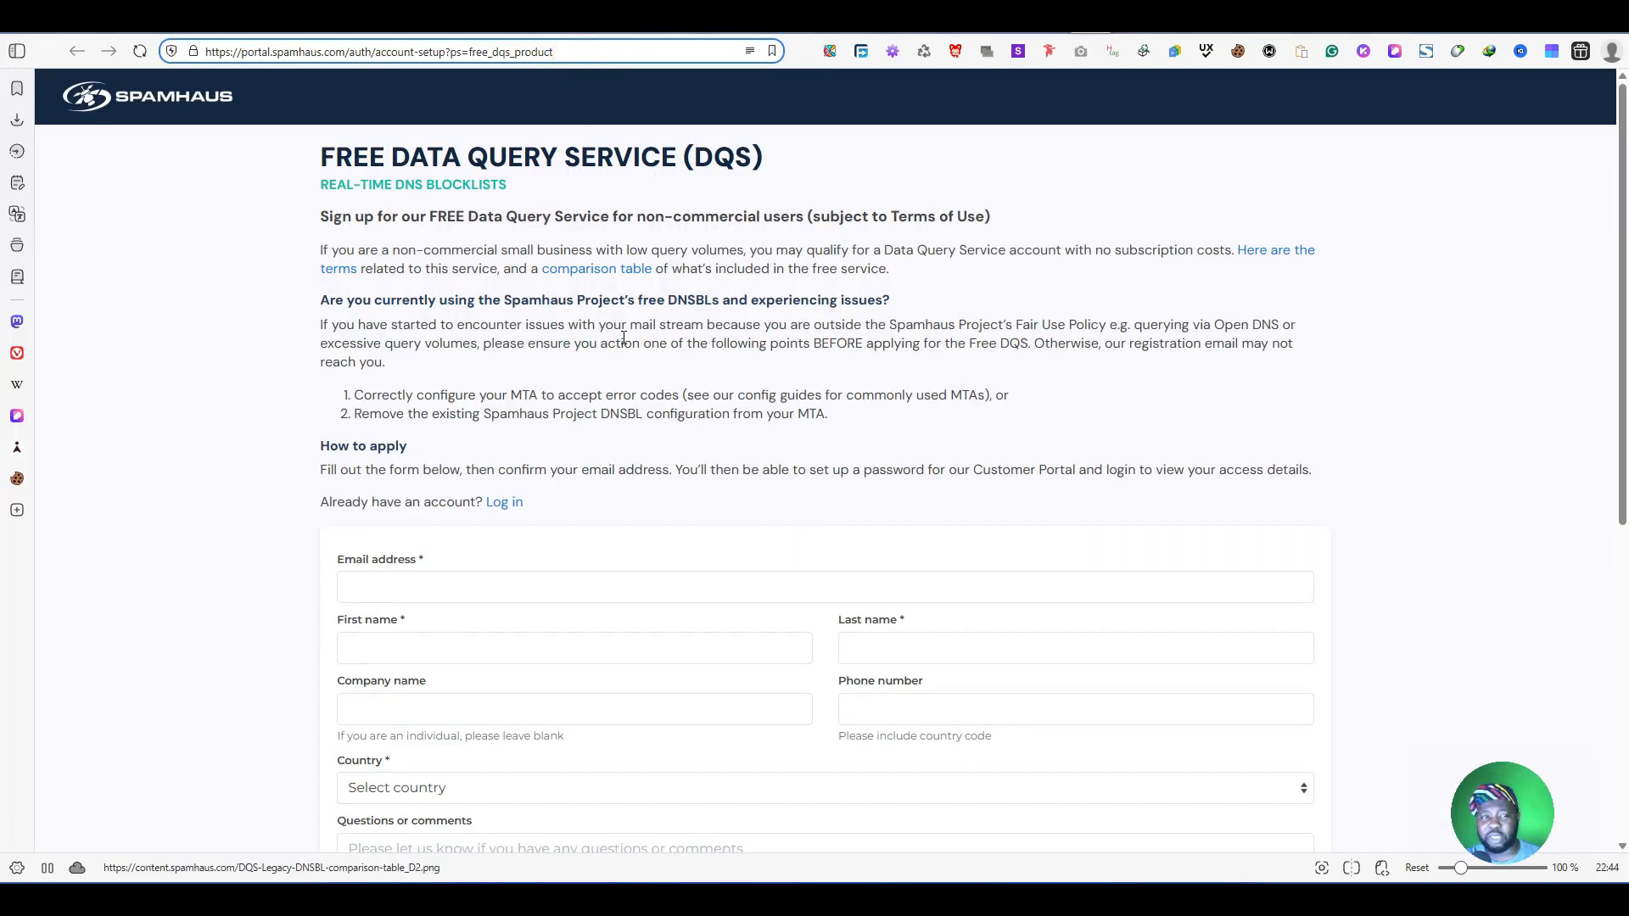
scroll(623, 338, "down", 3)
left_click(443, 332)
left_click(961, 385)
left_click(632, 397)
left_click(628, 455)
left_click(923, 453)
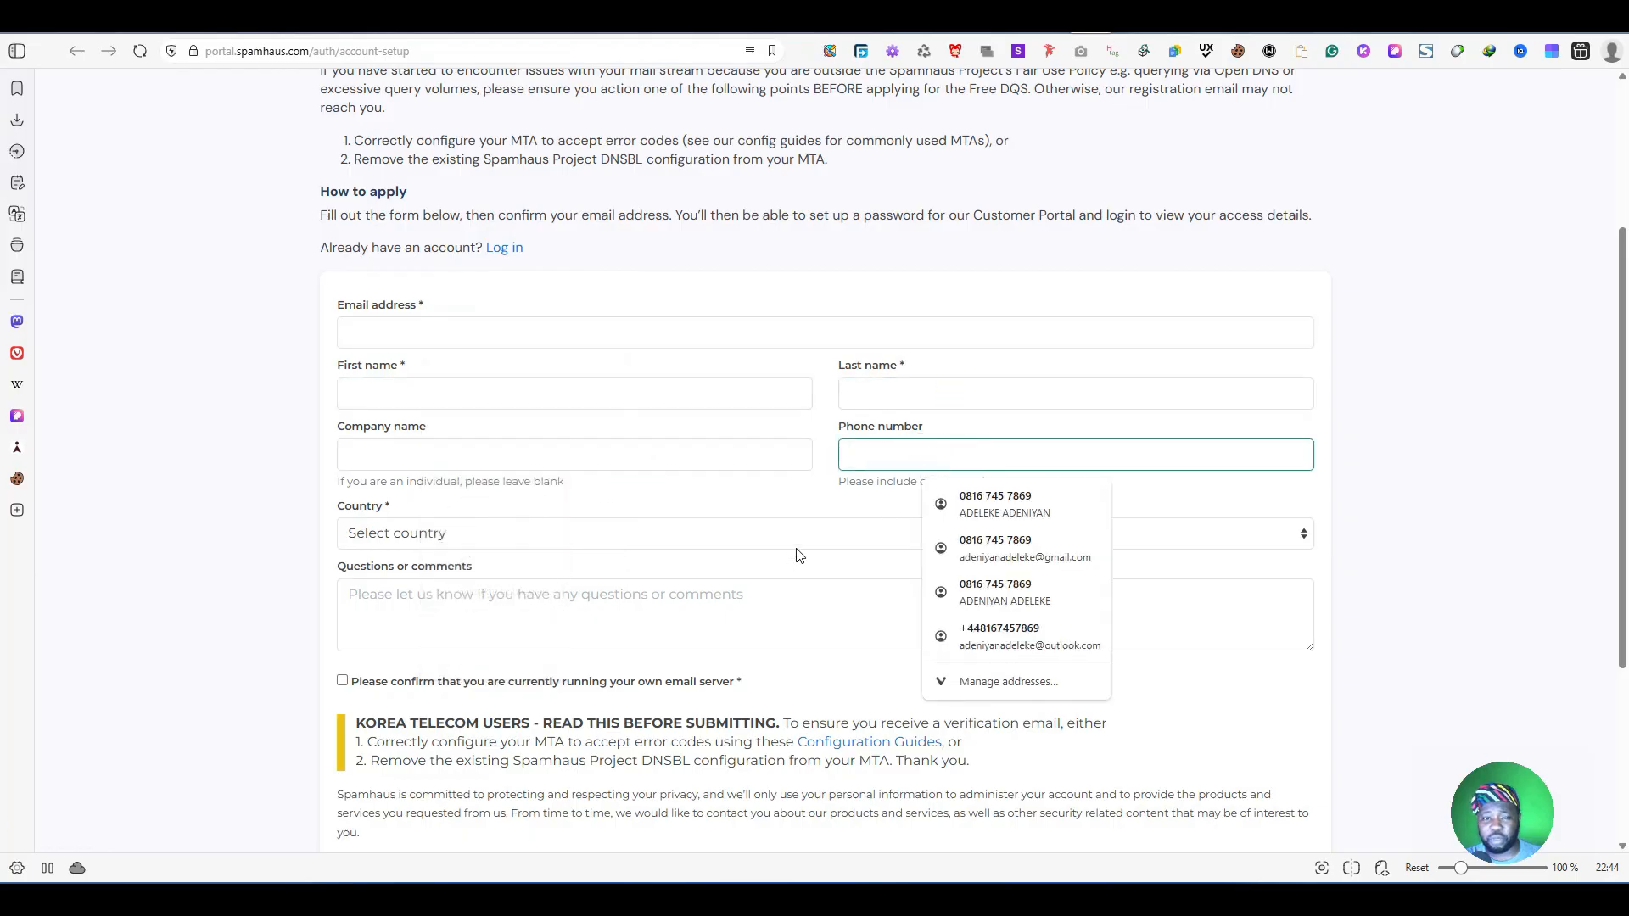
left_click(798, 543)
left_click(1454, 284)
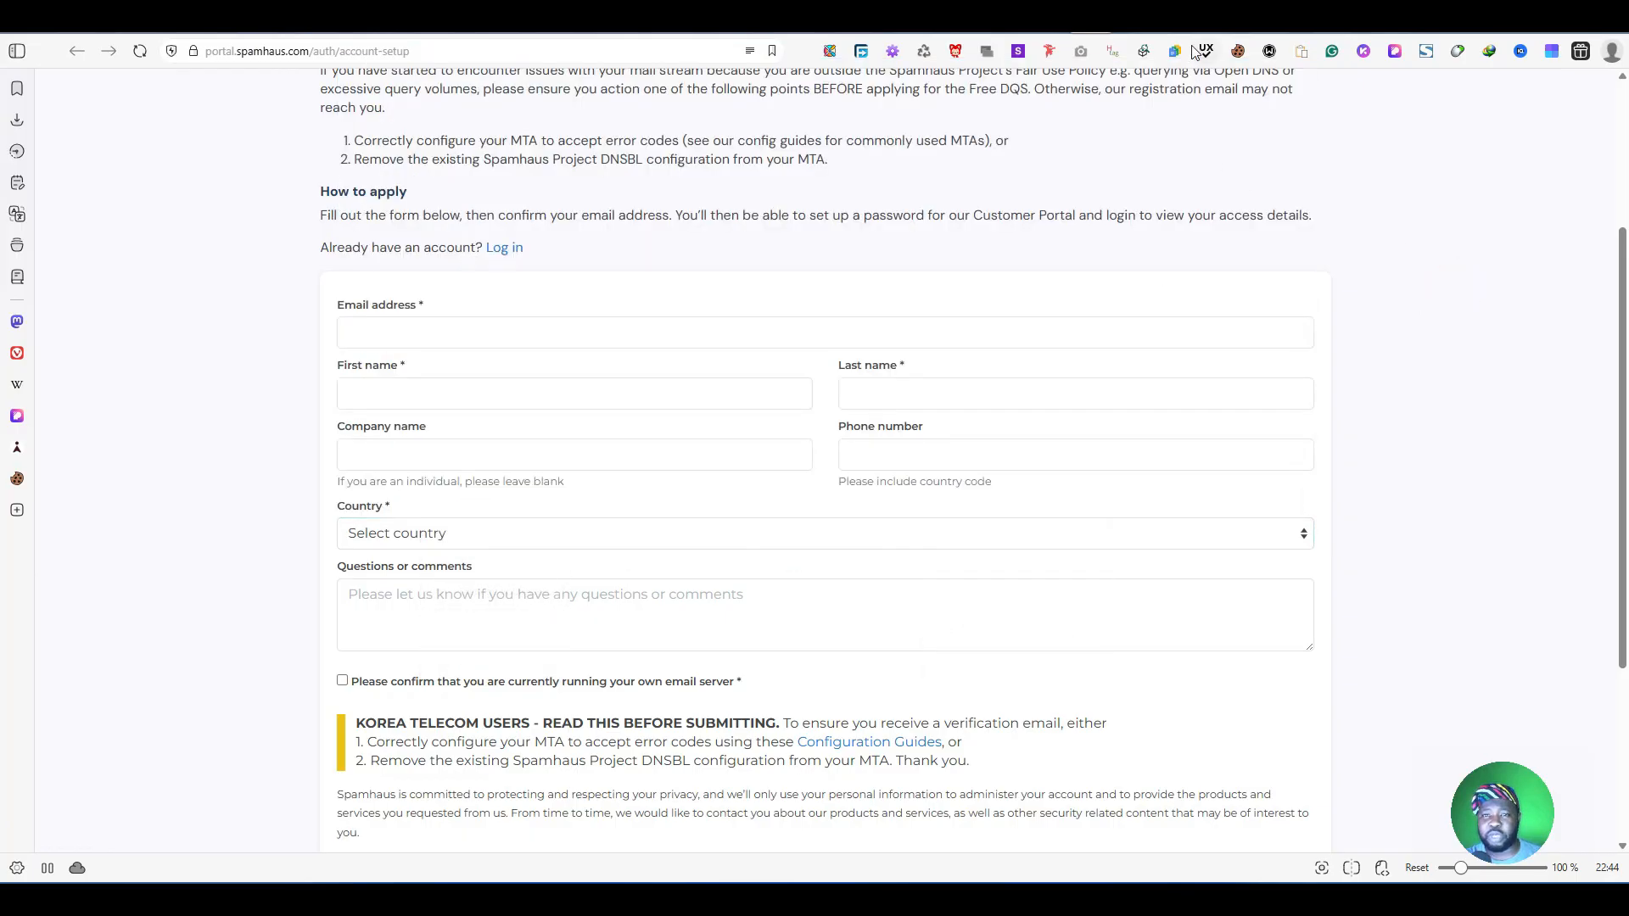
Step: Switch to Zoho Mail and display the external images in Spamhaus's "Please verify your email address" message
mouse_move(1243, 32)
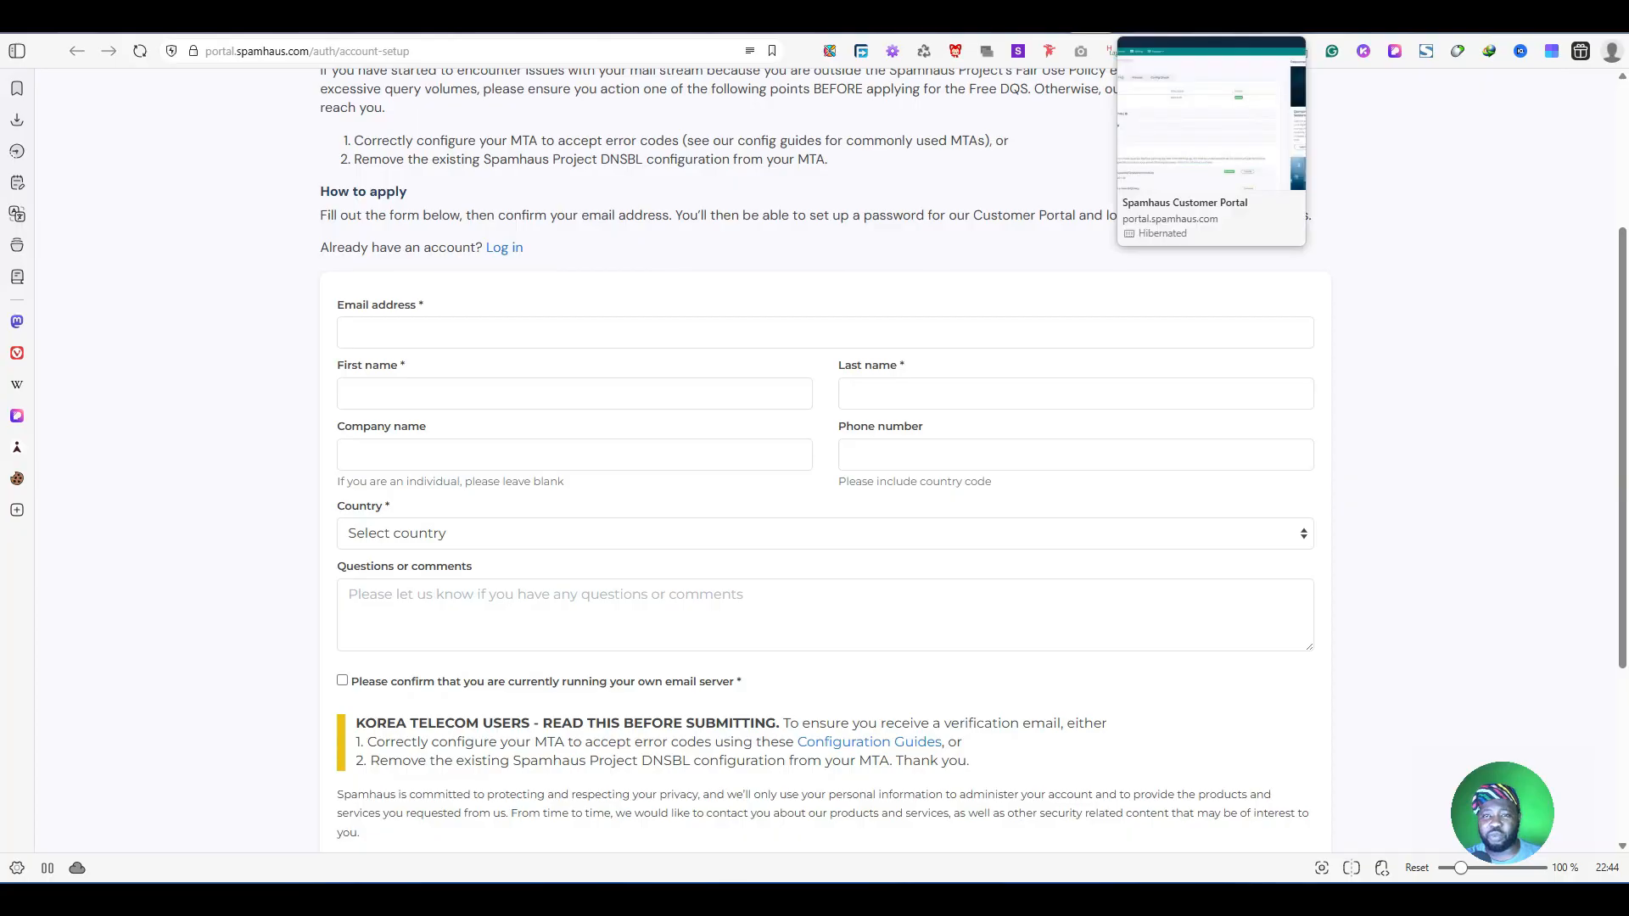
left_click(1152, 32)
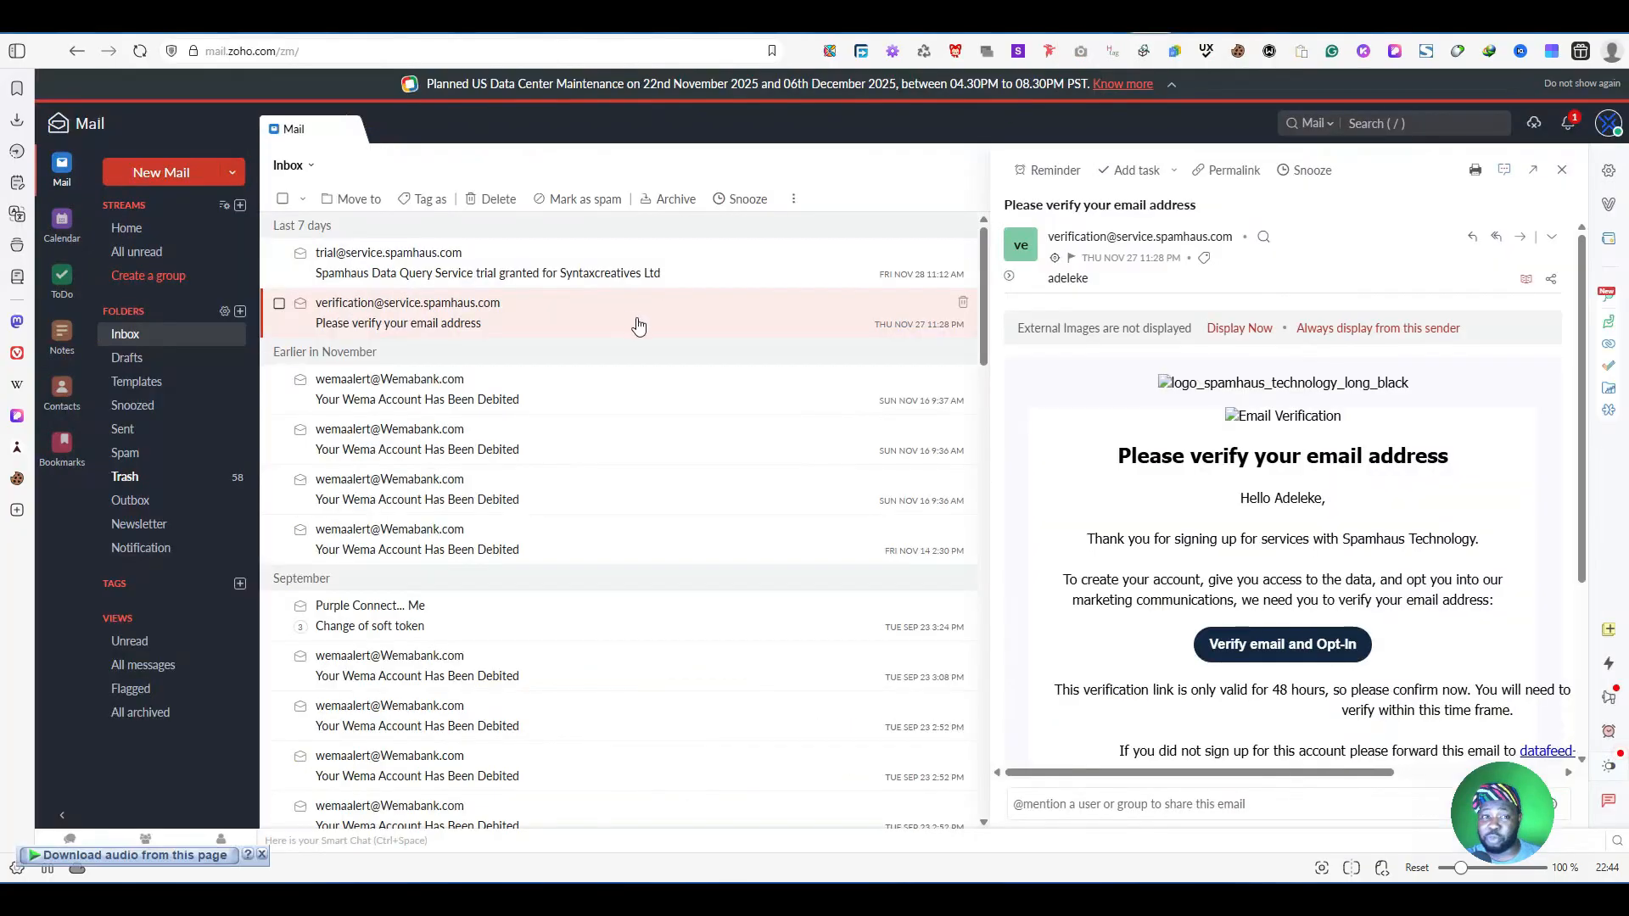
left_click(1240, 328)
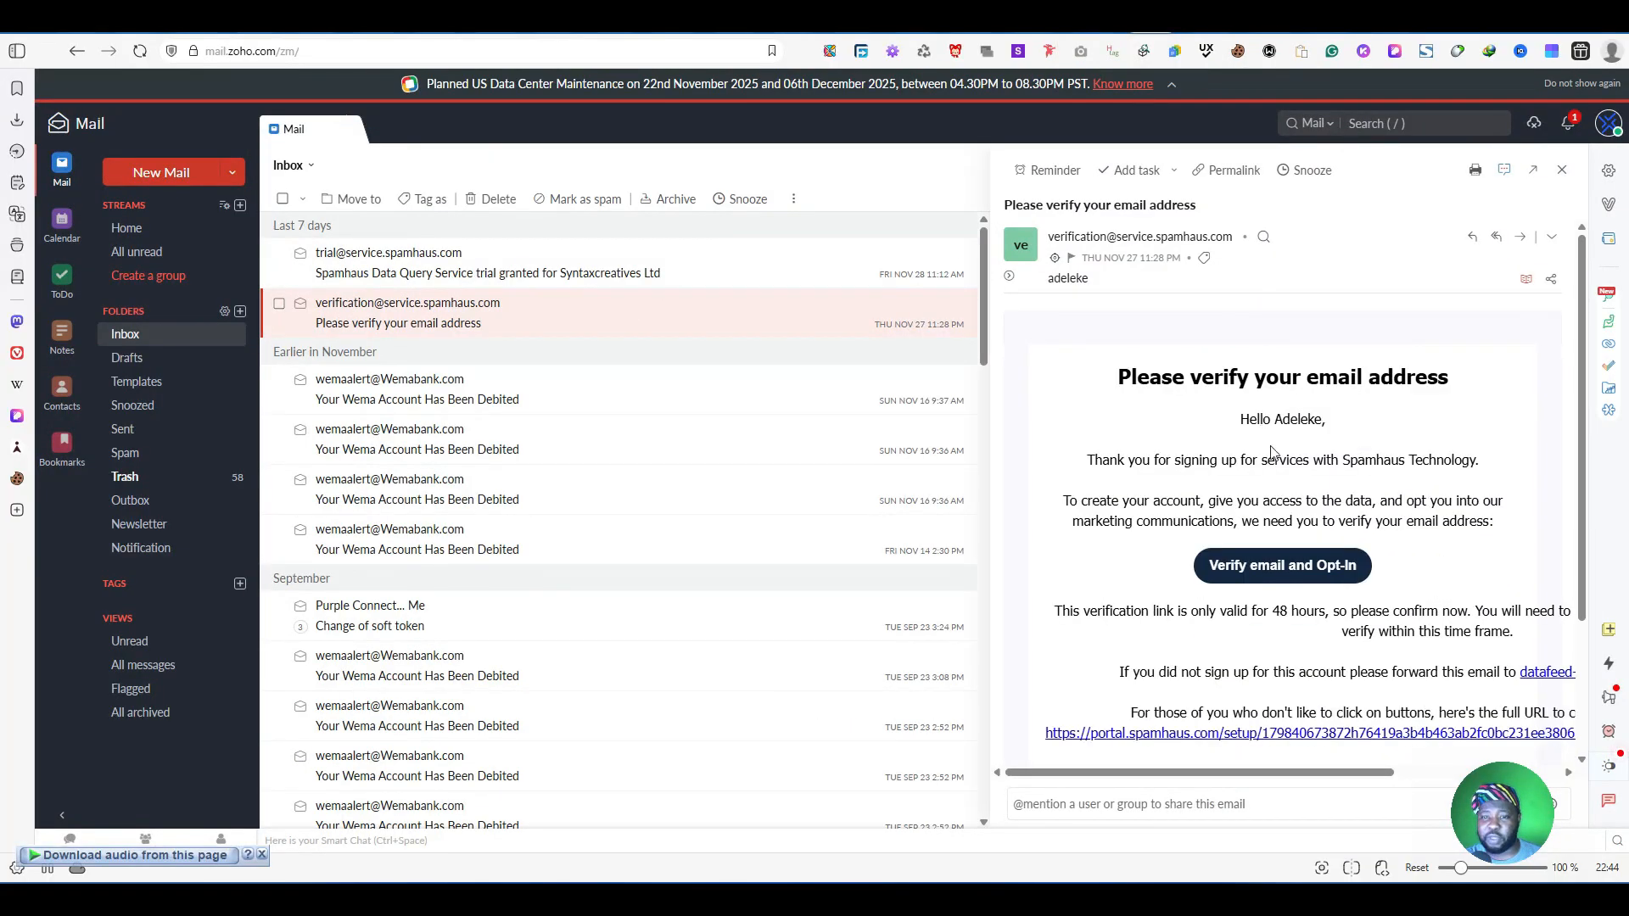
Step: Read through the "Please verify your email address" message, including the Verify email and Opt-In button and the alternative setup link
scroll(1273, 458, "down", 4)
scroll(1273, 458, "up", 2)
scroll(1273, 459, "down", 4)
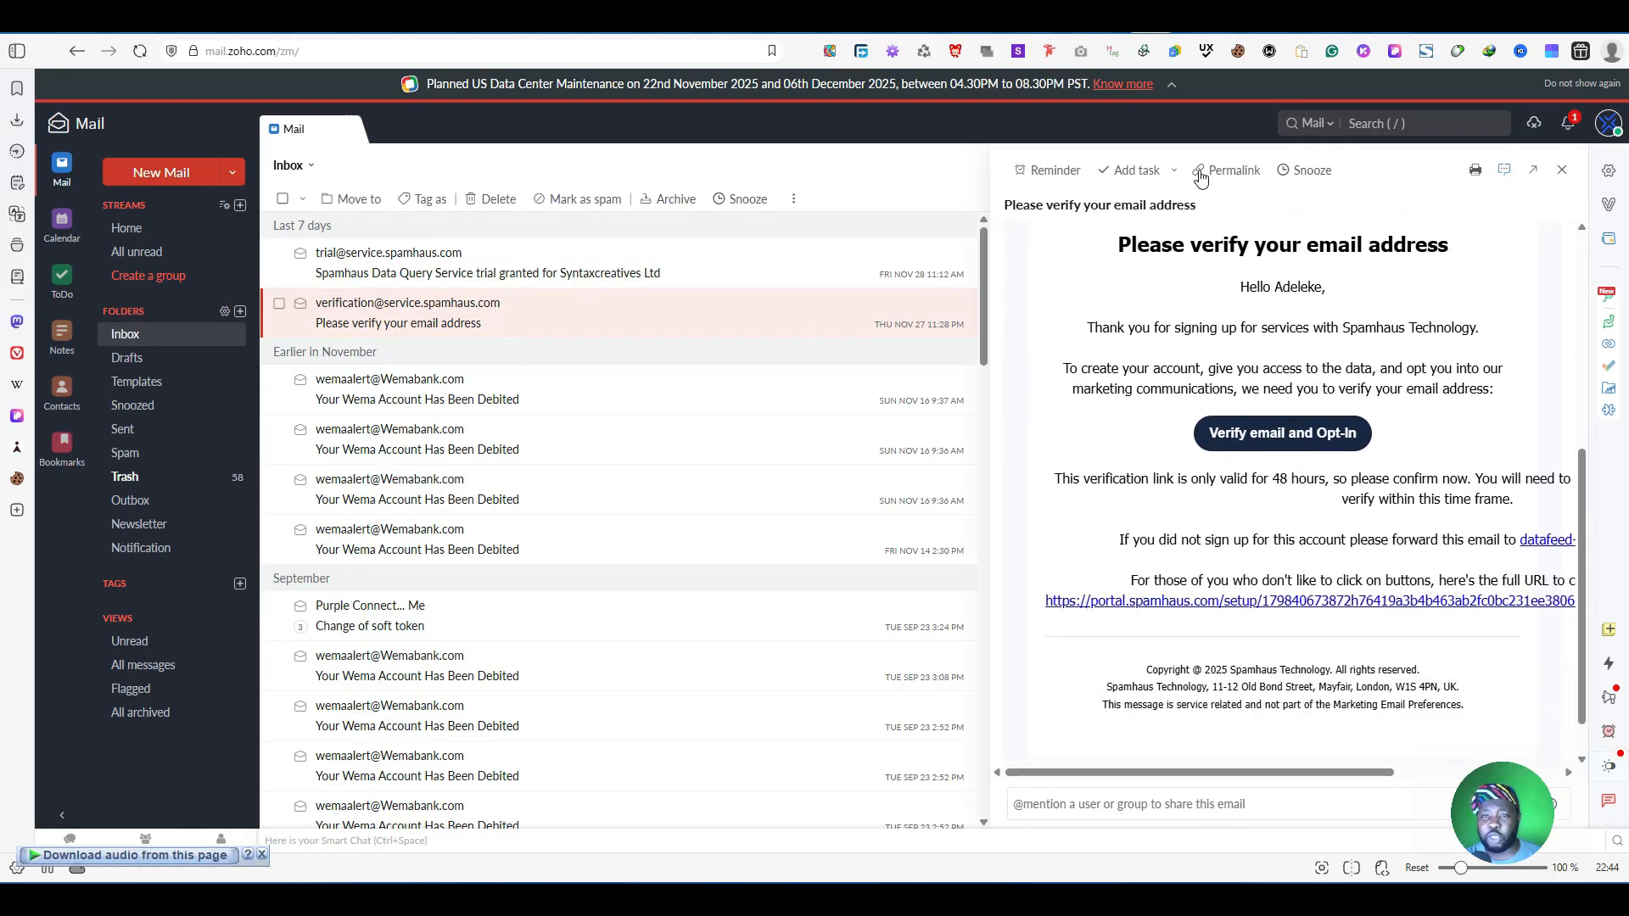
Step: Switch to the Spamhaus portal's Data Query Service page and review the subscription, the datasets and the DQS key access section
left_click(1209, 22)
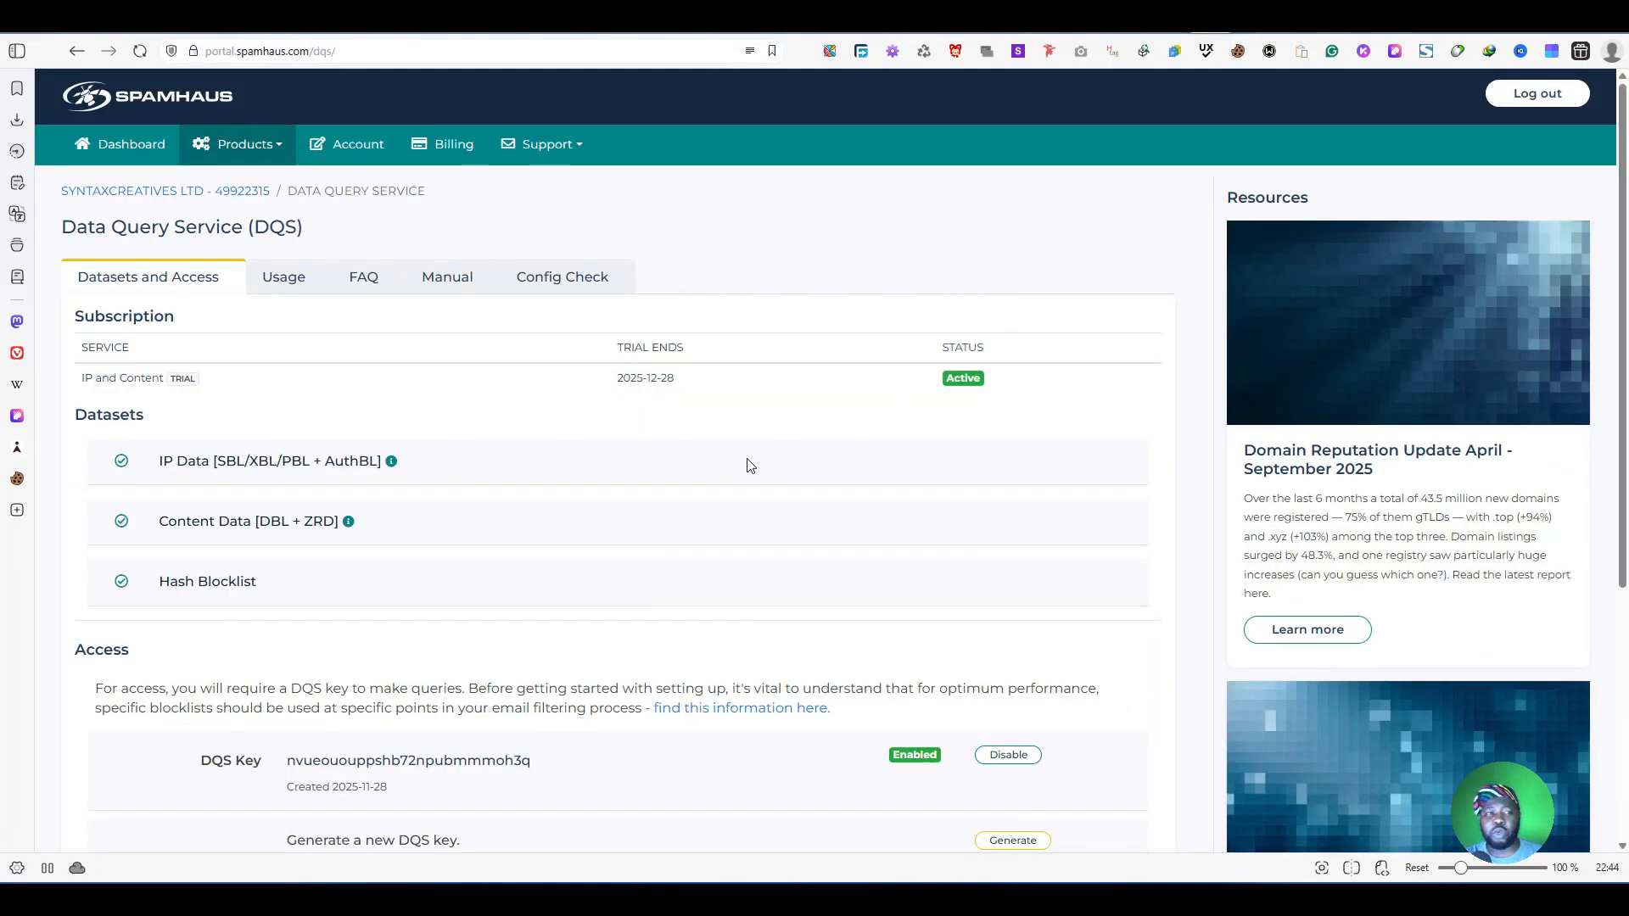
scroll(266, 269, "down", 4)
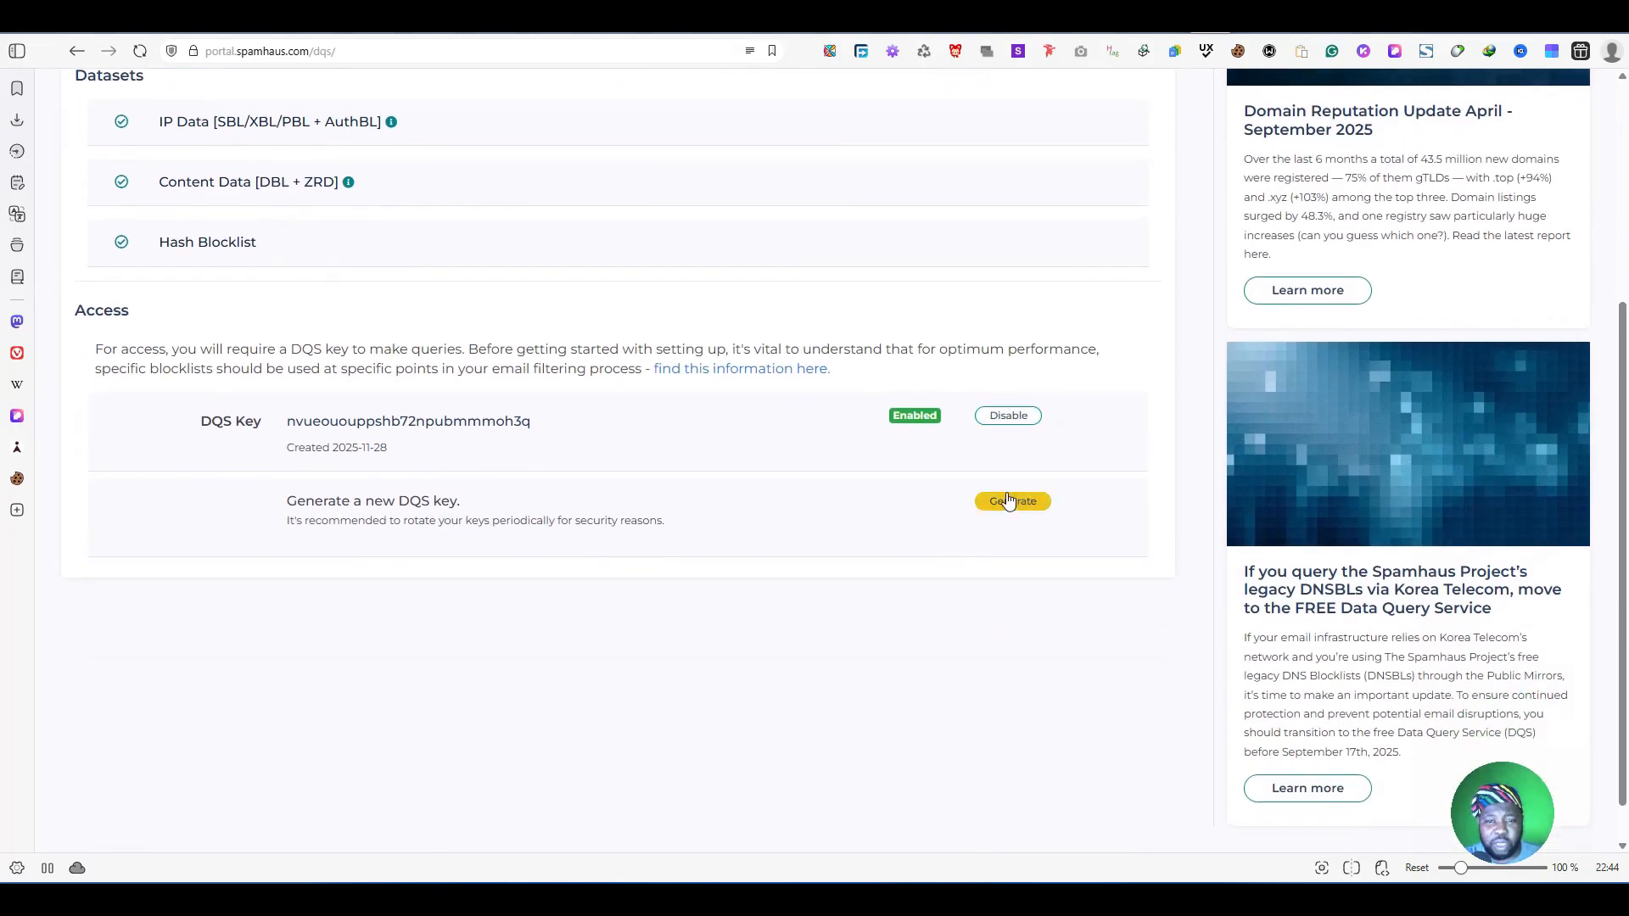
scroll(683, 449, "up", 4)
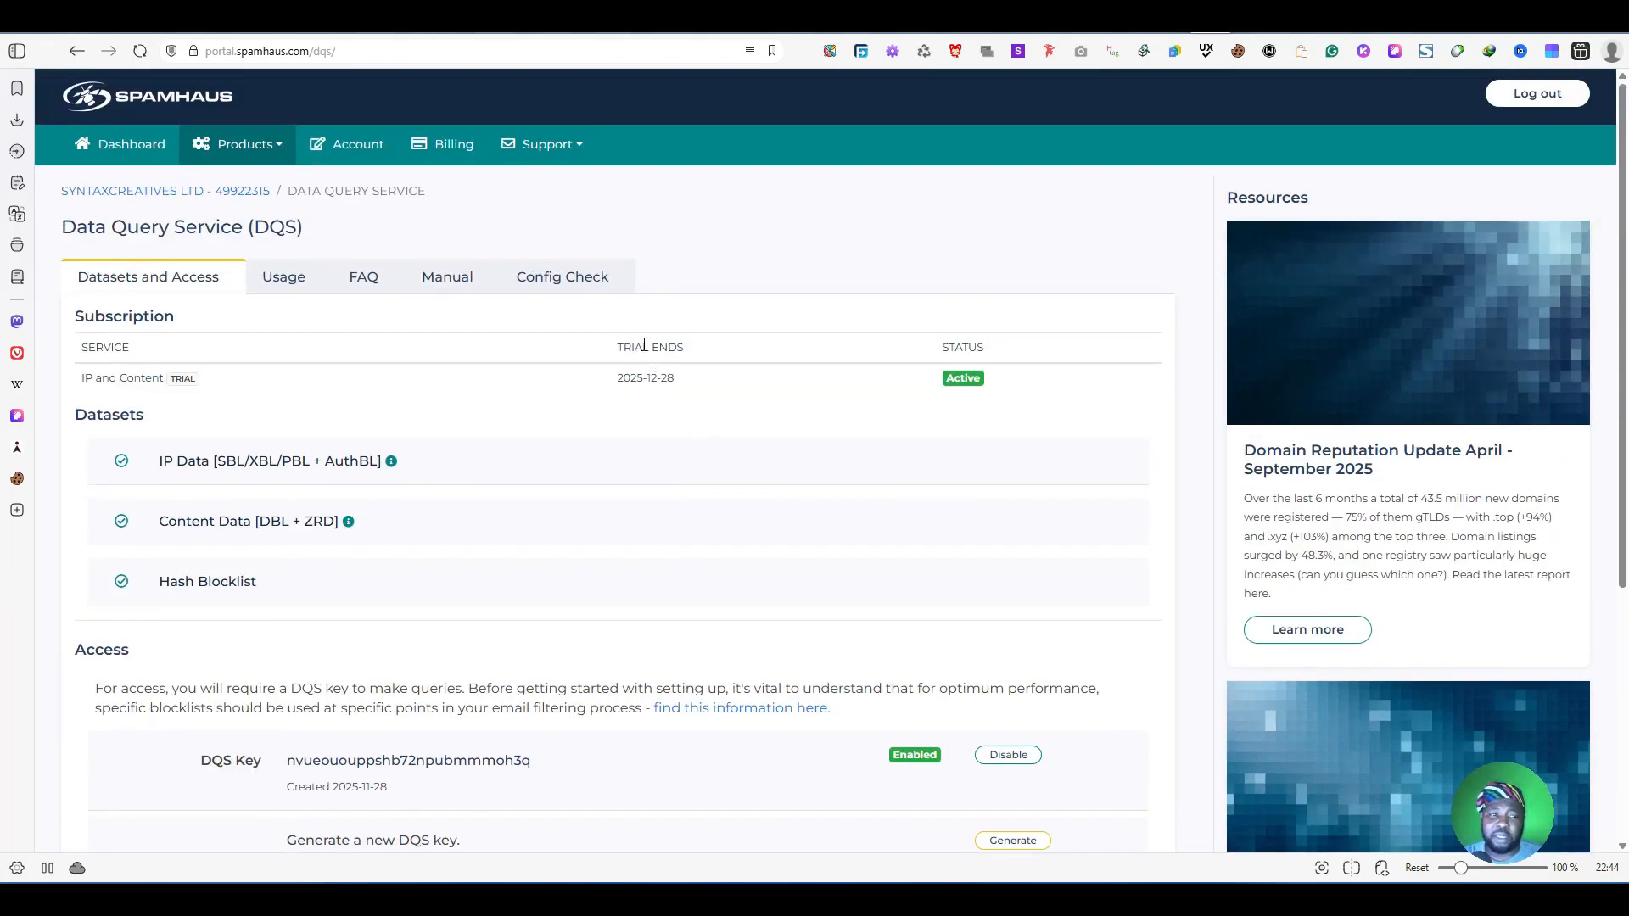
Step: Open the Data Query Service manual and highlight the IP Combined (ZEN) zone address in the list of zones available for query
left_click(598, 282)
left_click(461, 280)
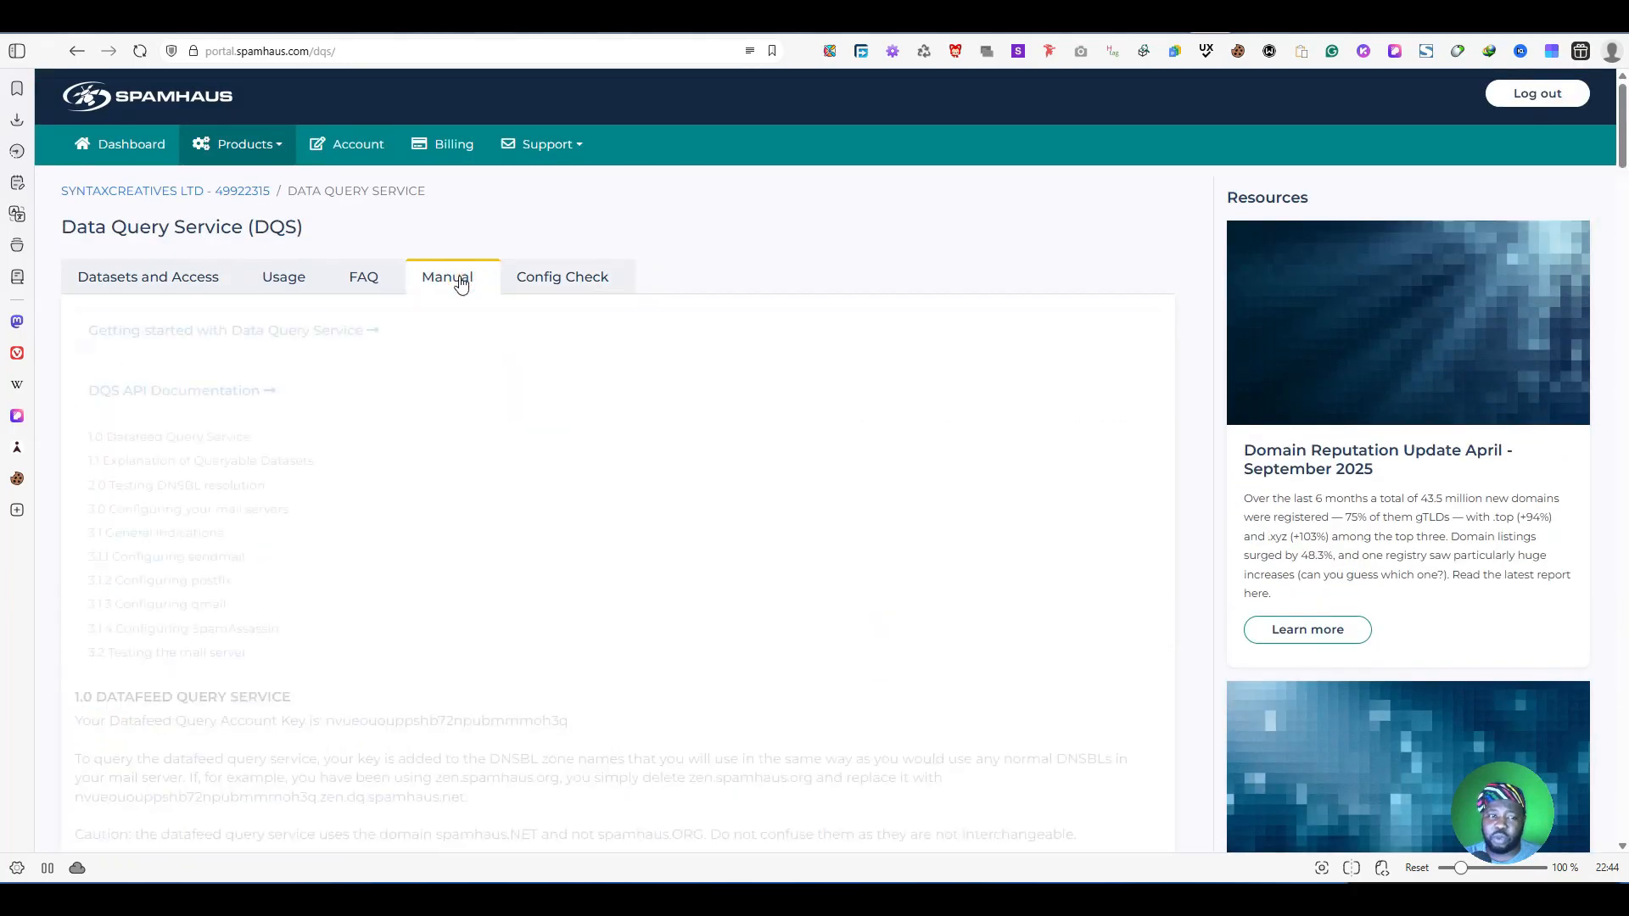
scroll(494, 356, "down", 14)
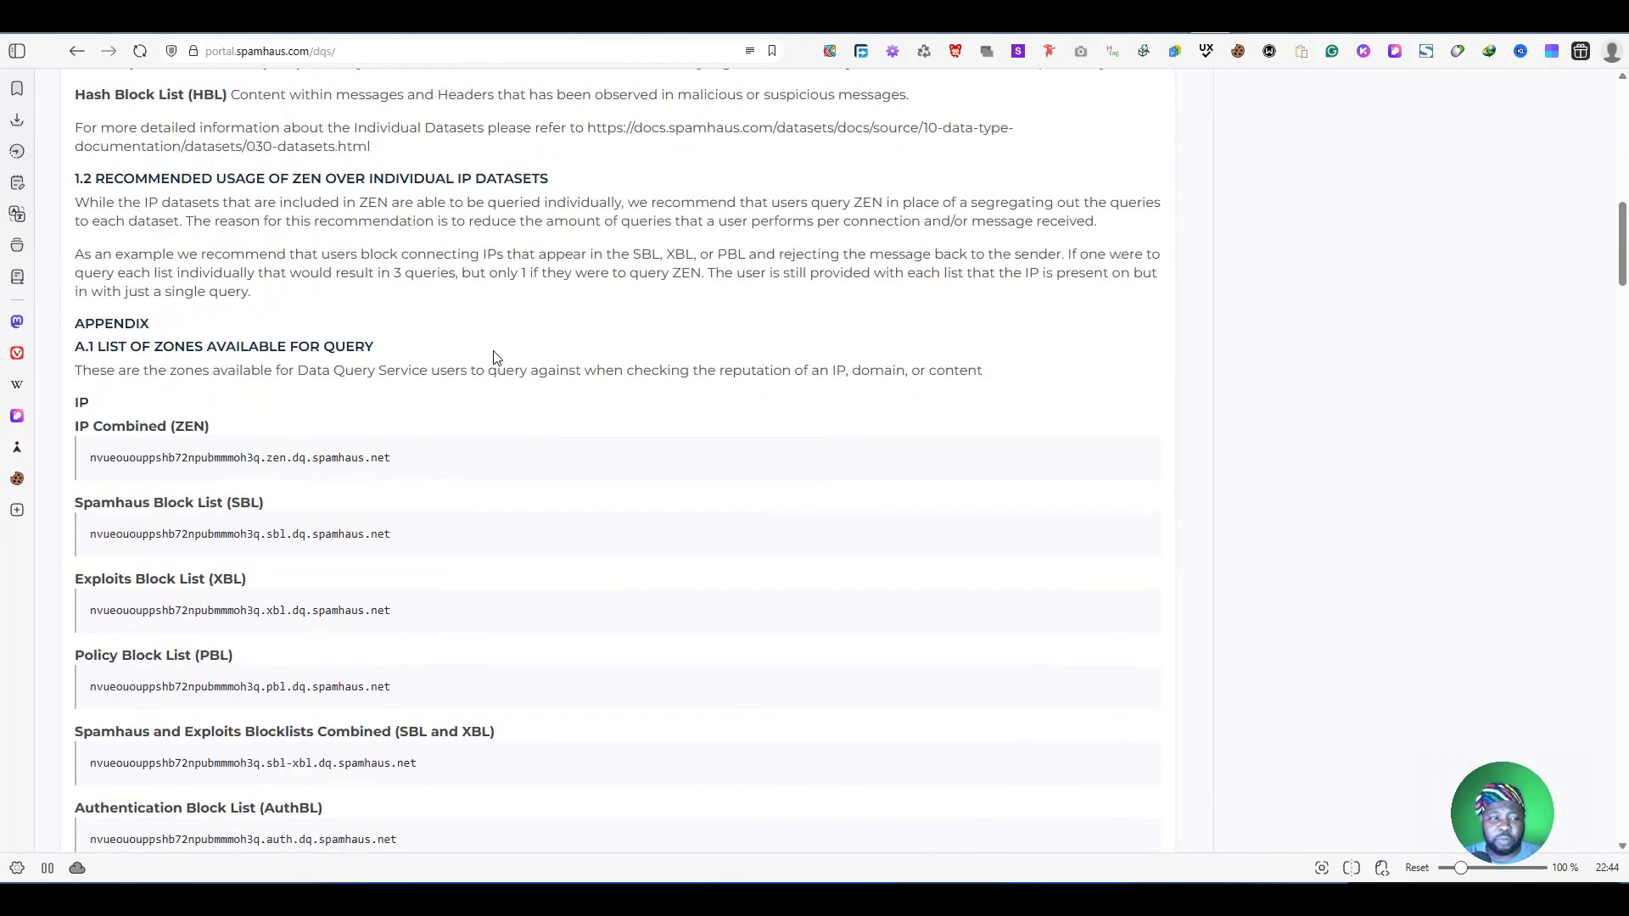
scroll(497, 357, "down", 1)
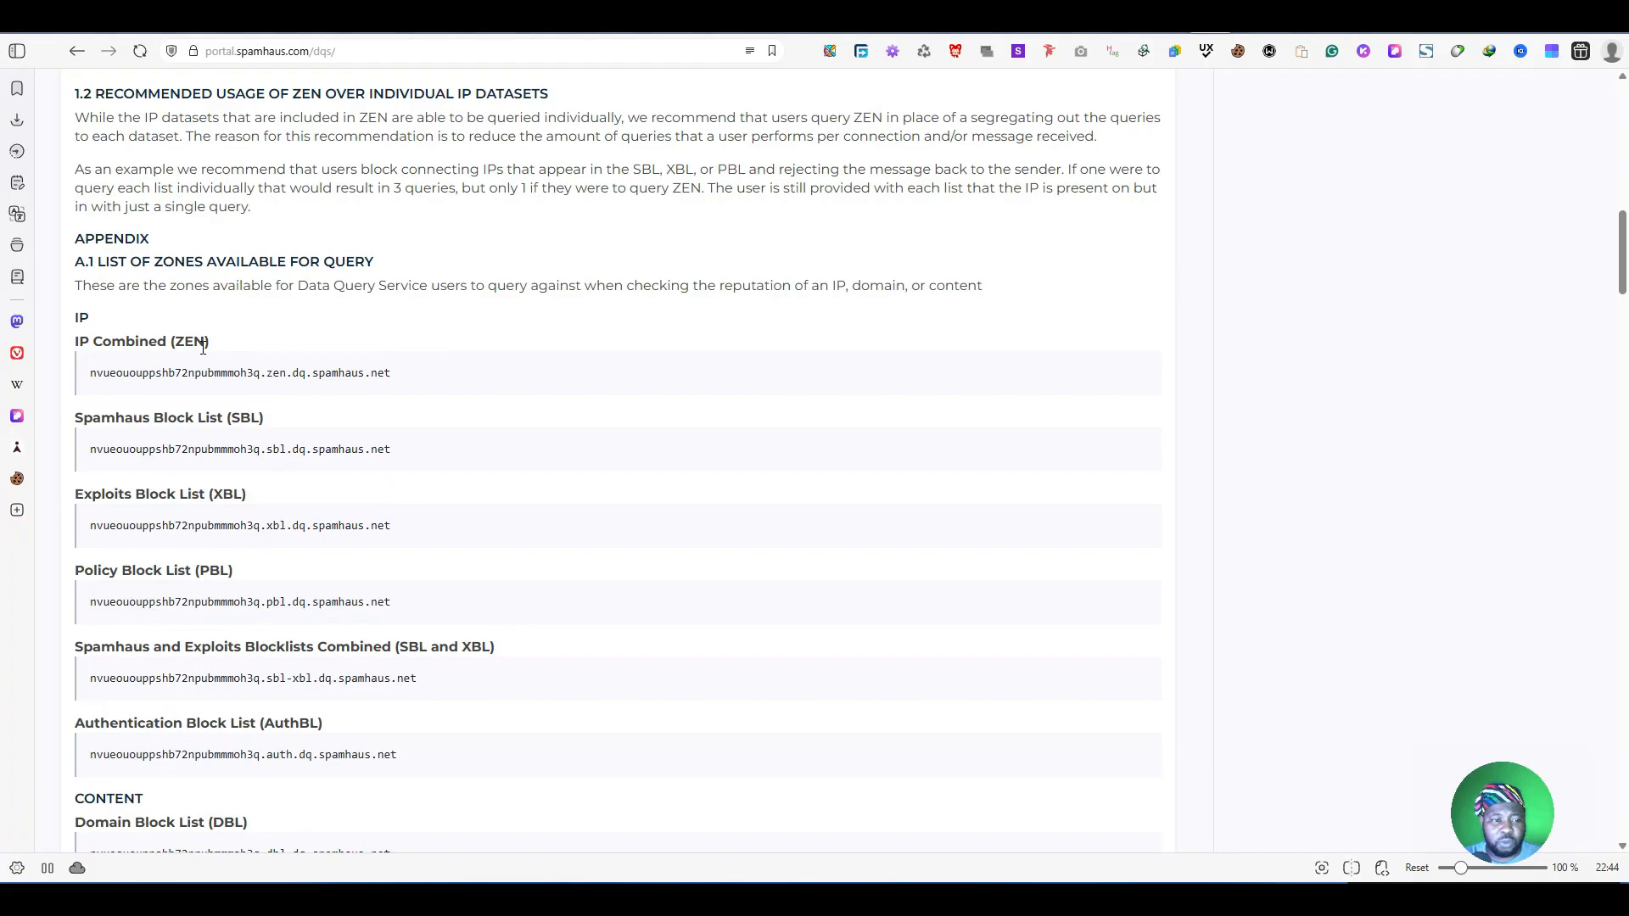
left_click_drag(206, 340, 180, 337)
left_click_drag(87, 373, 399, 384)
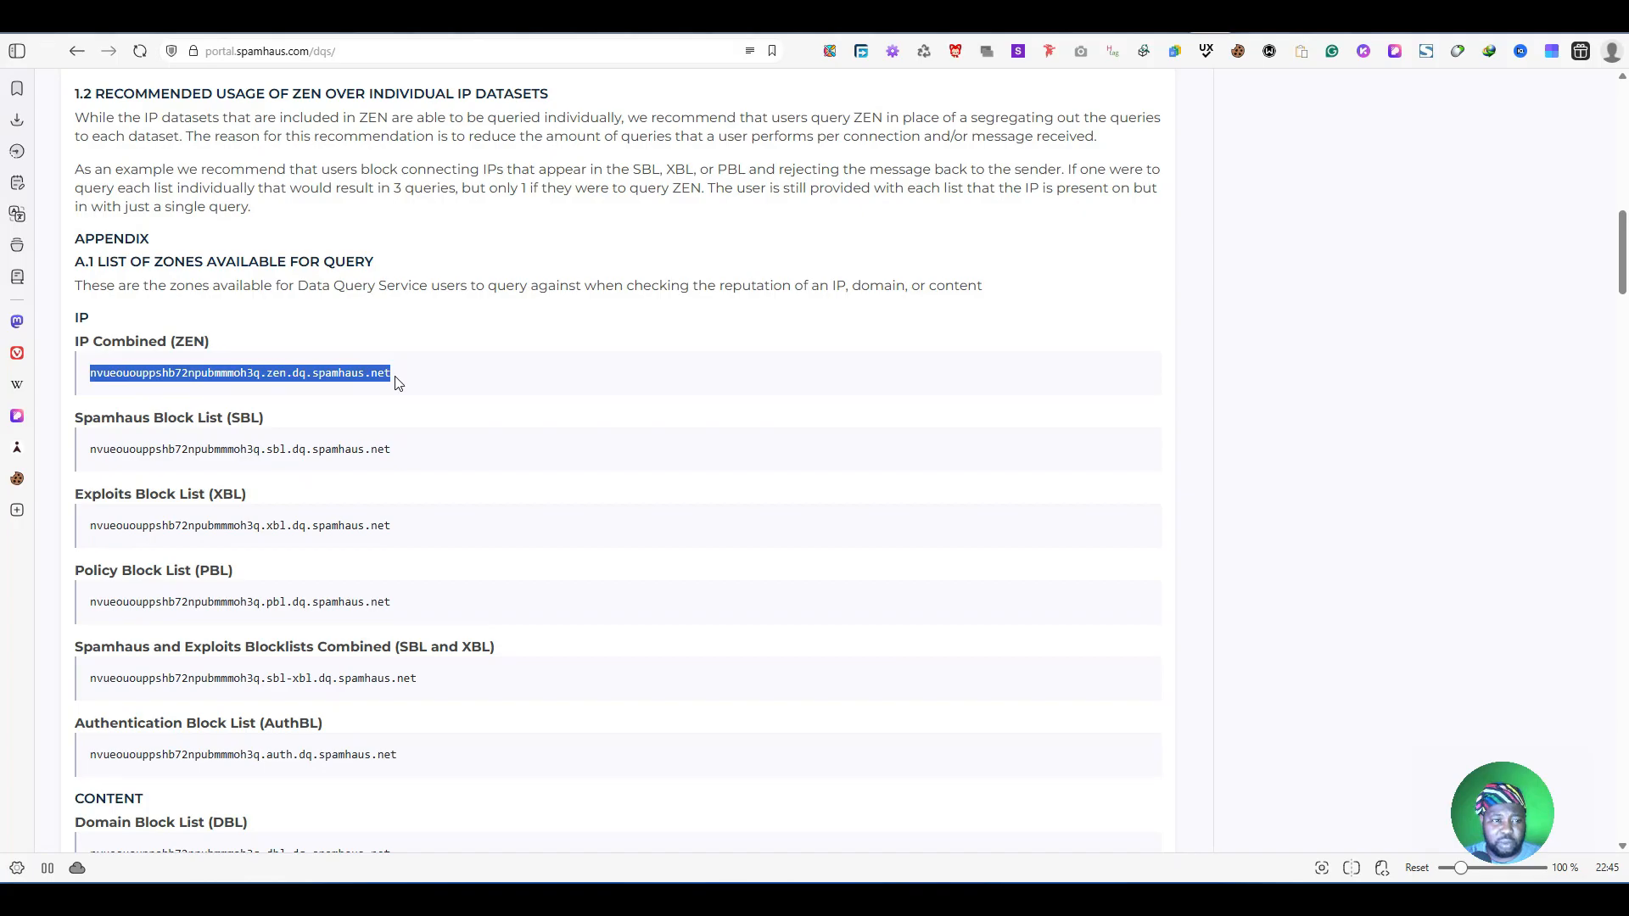
left_click(349, 371)
scroll(476, 353, "up", 15)
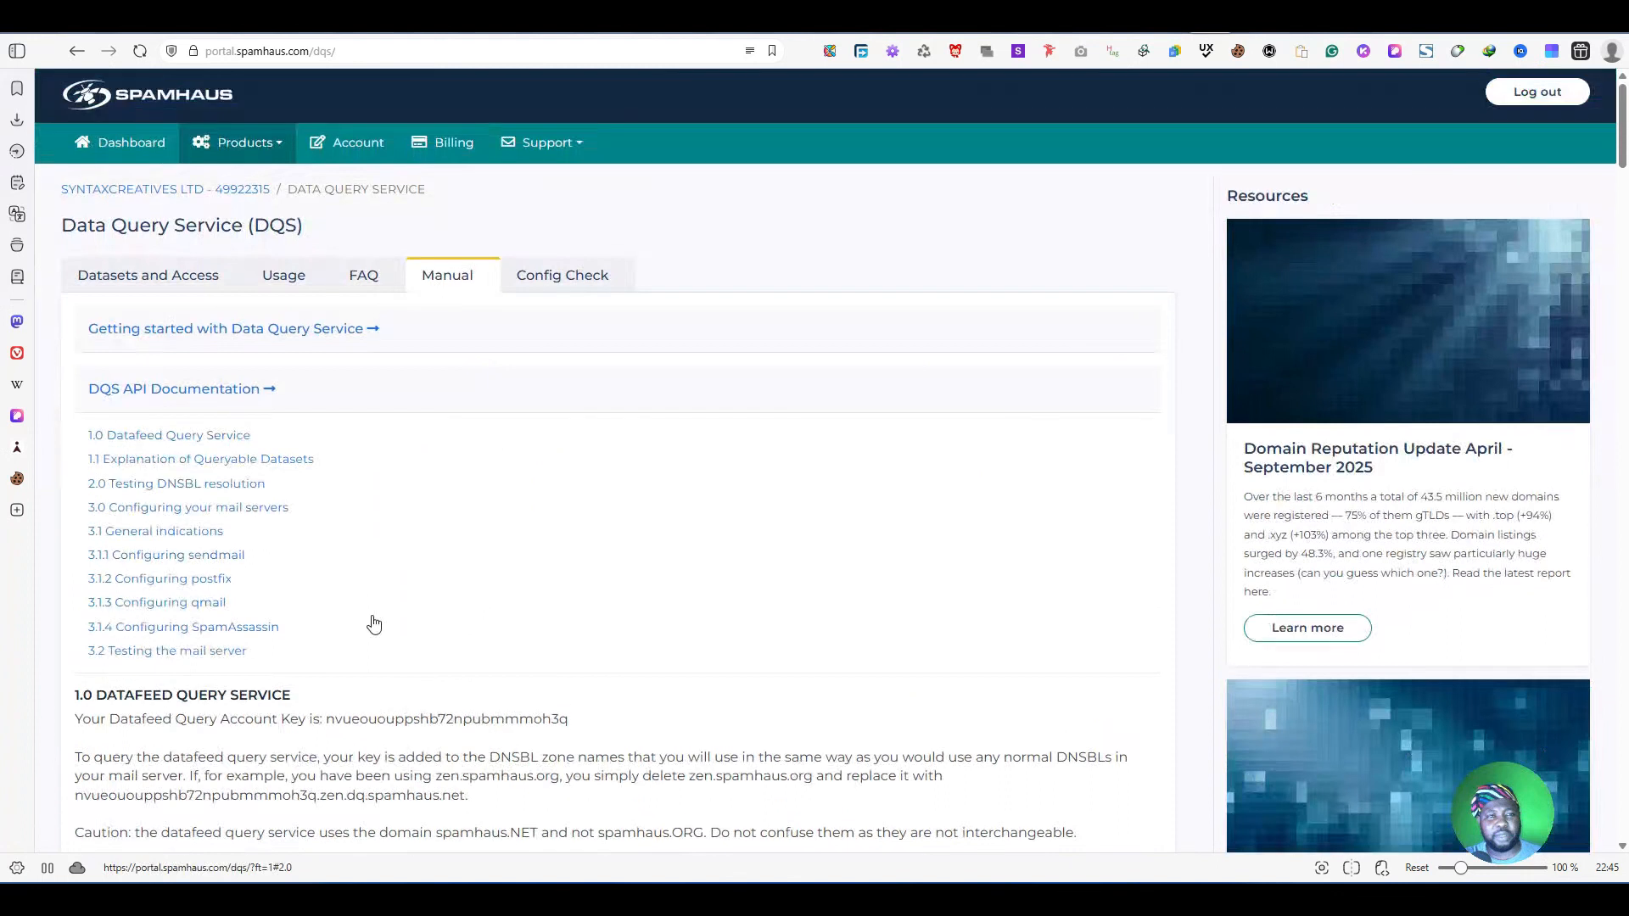
Step: Search the installed apps for "bit" and launch Bitvise SSH Client
key("super")
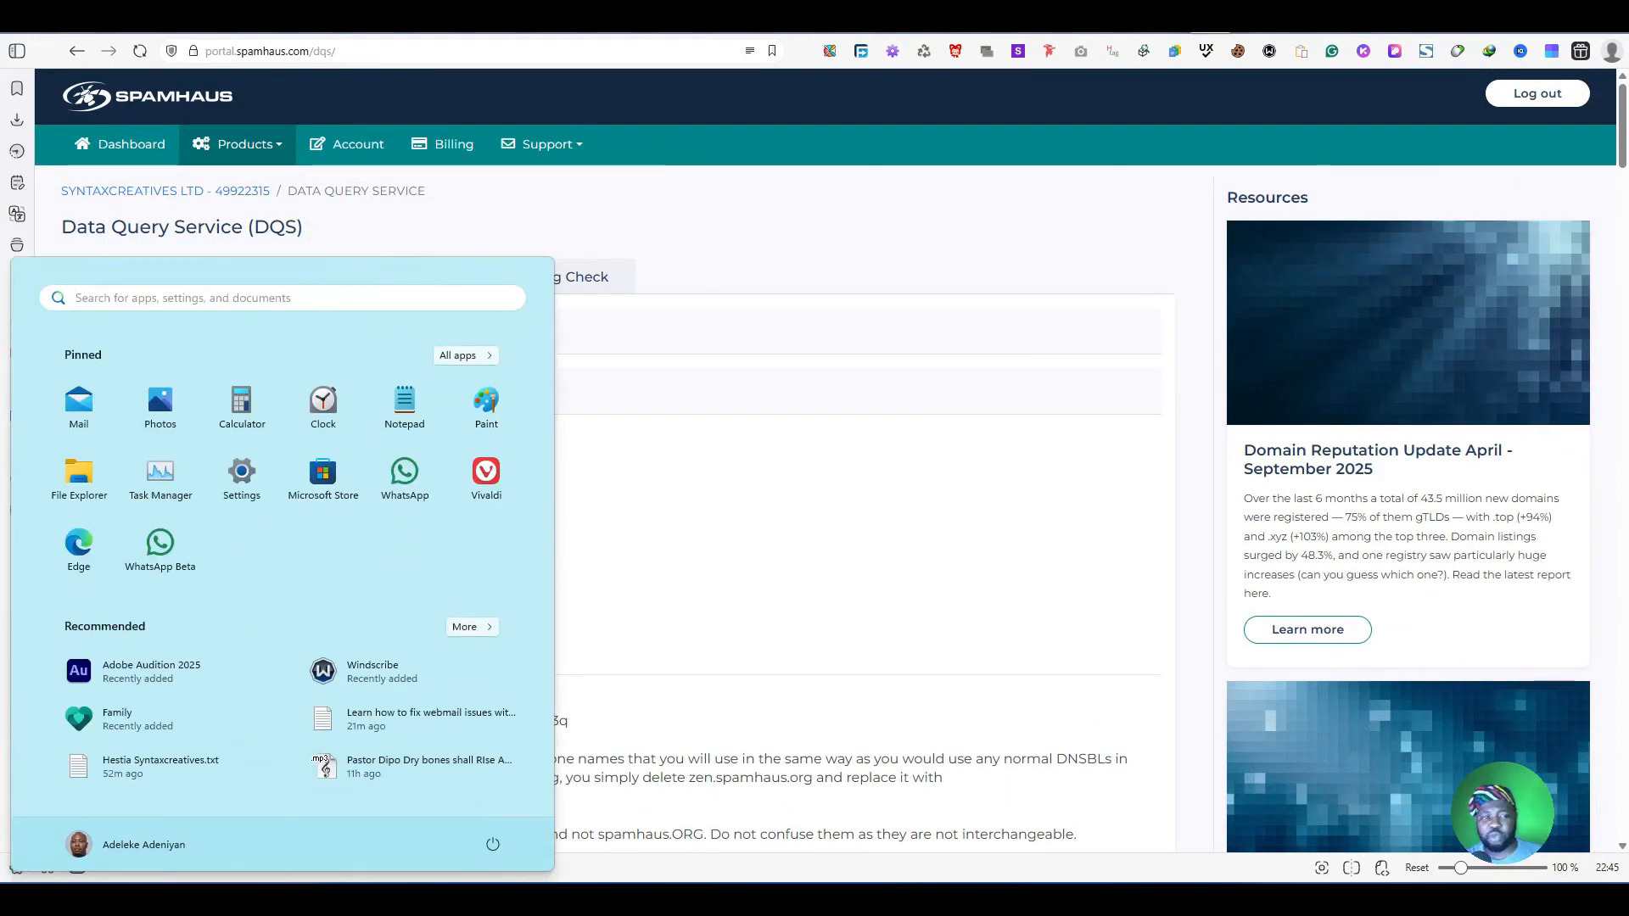
type("bit")
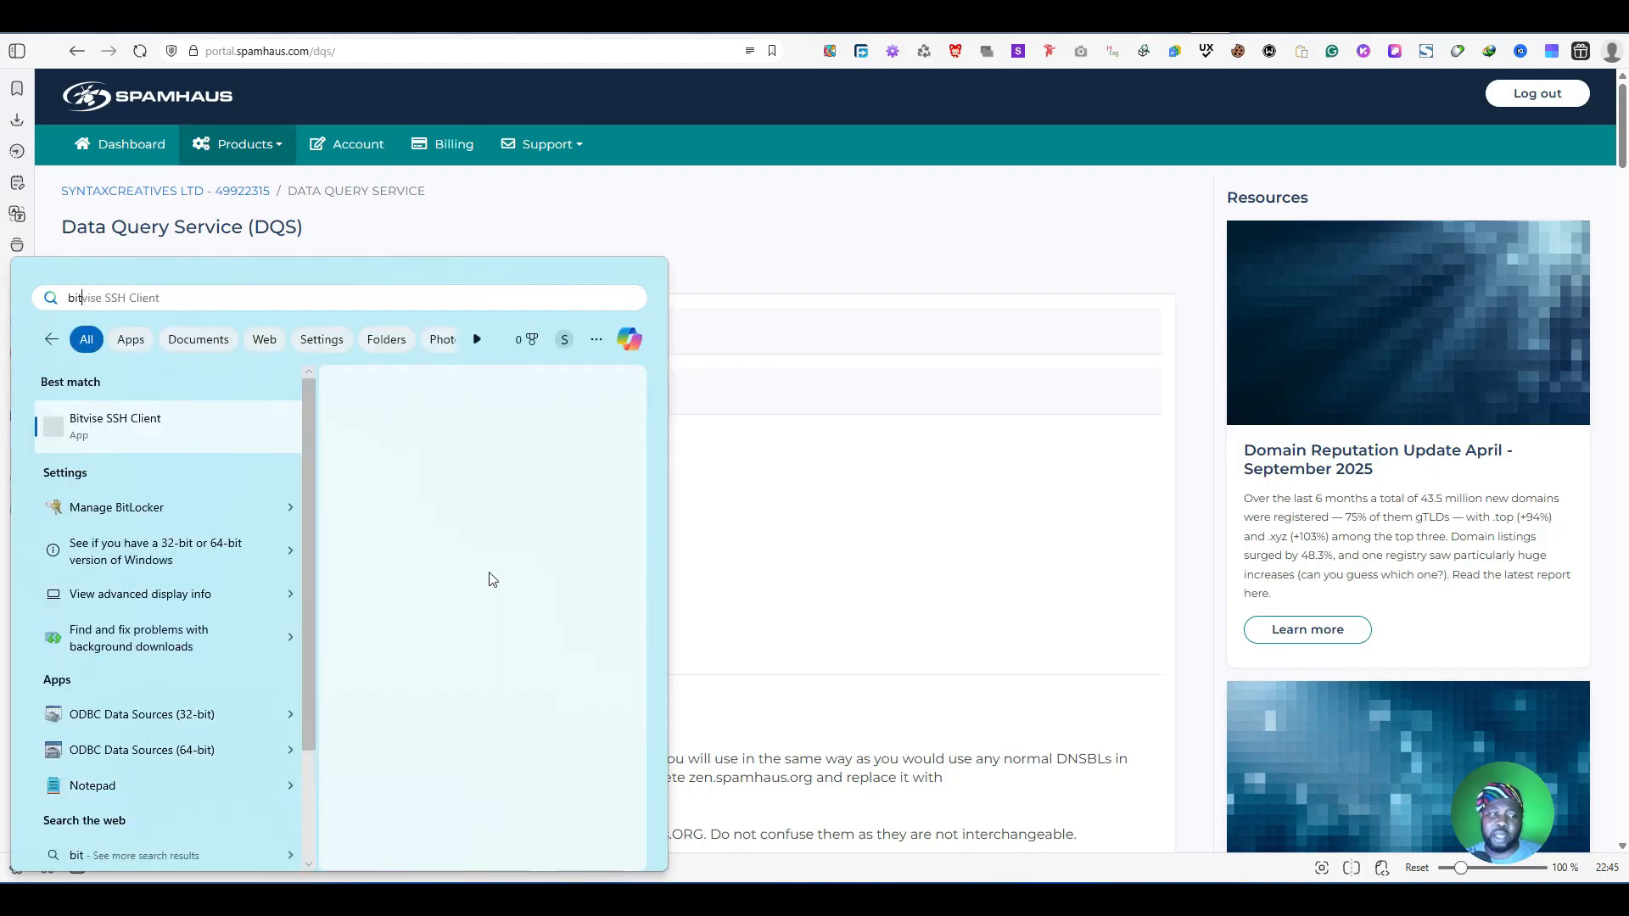
left_click(762, 552)
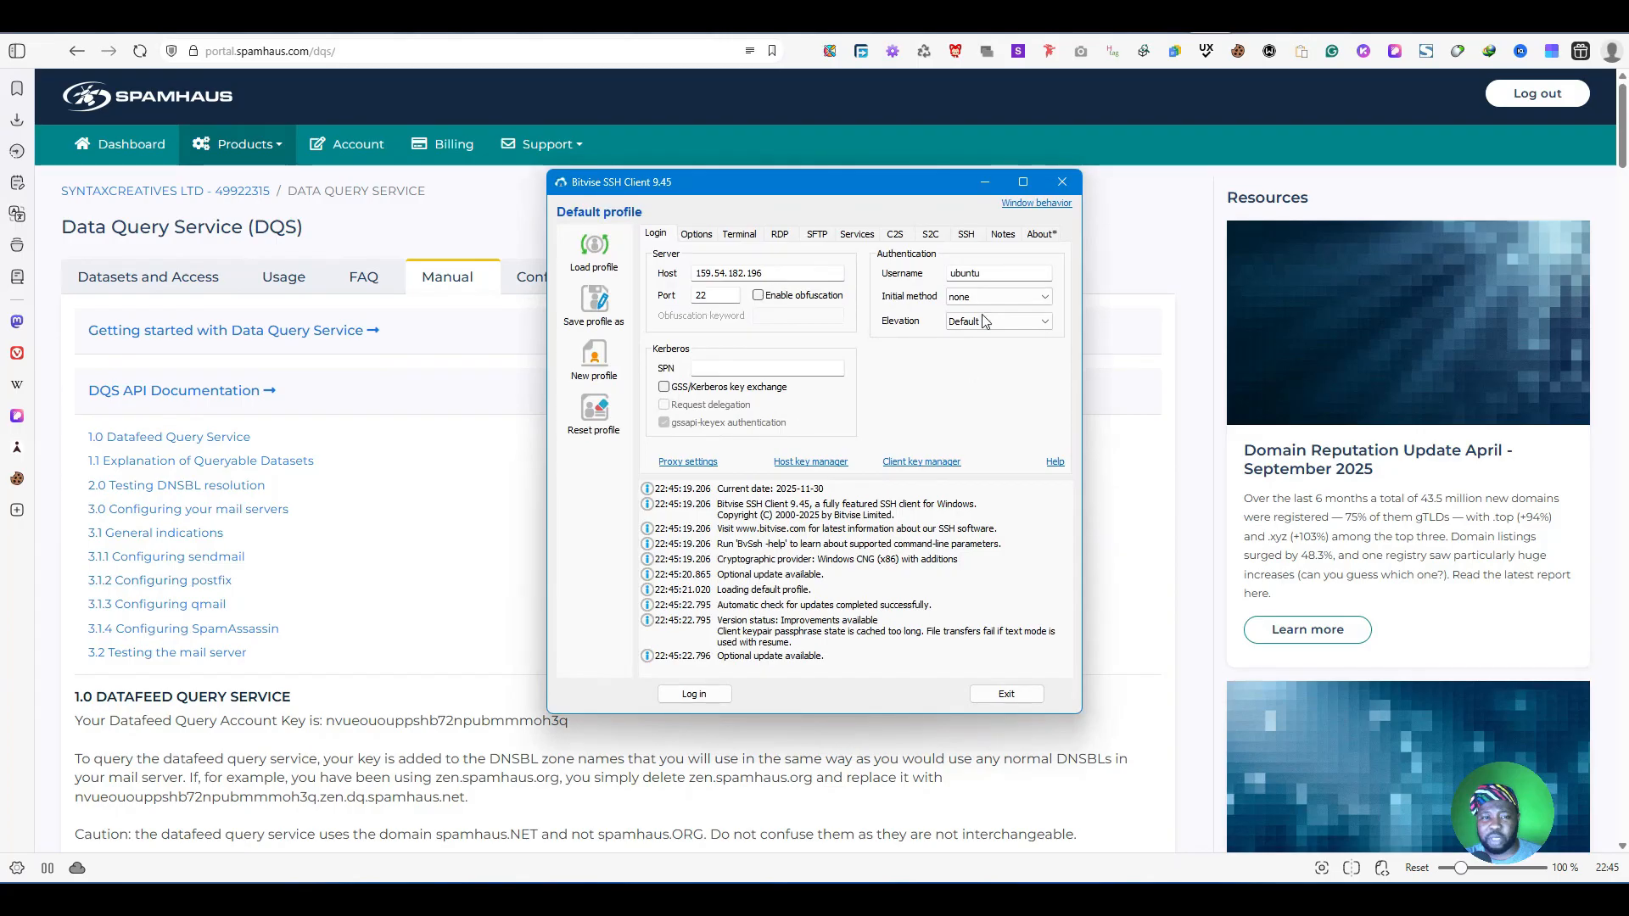
Step: Check the stored keys in the client key manager, and log in to the server as ubuntu with publickey authentication
left_click(922, 462)
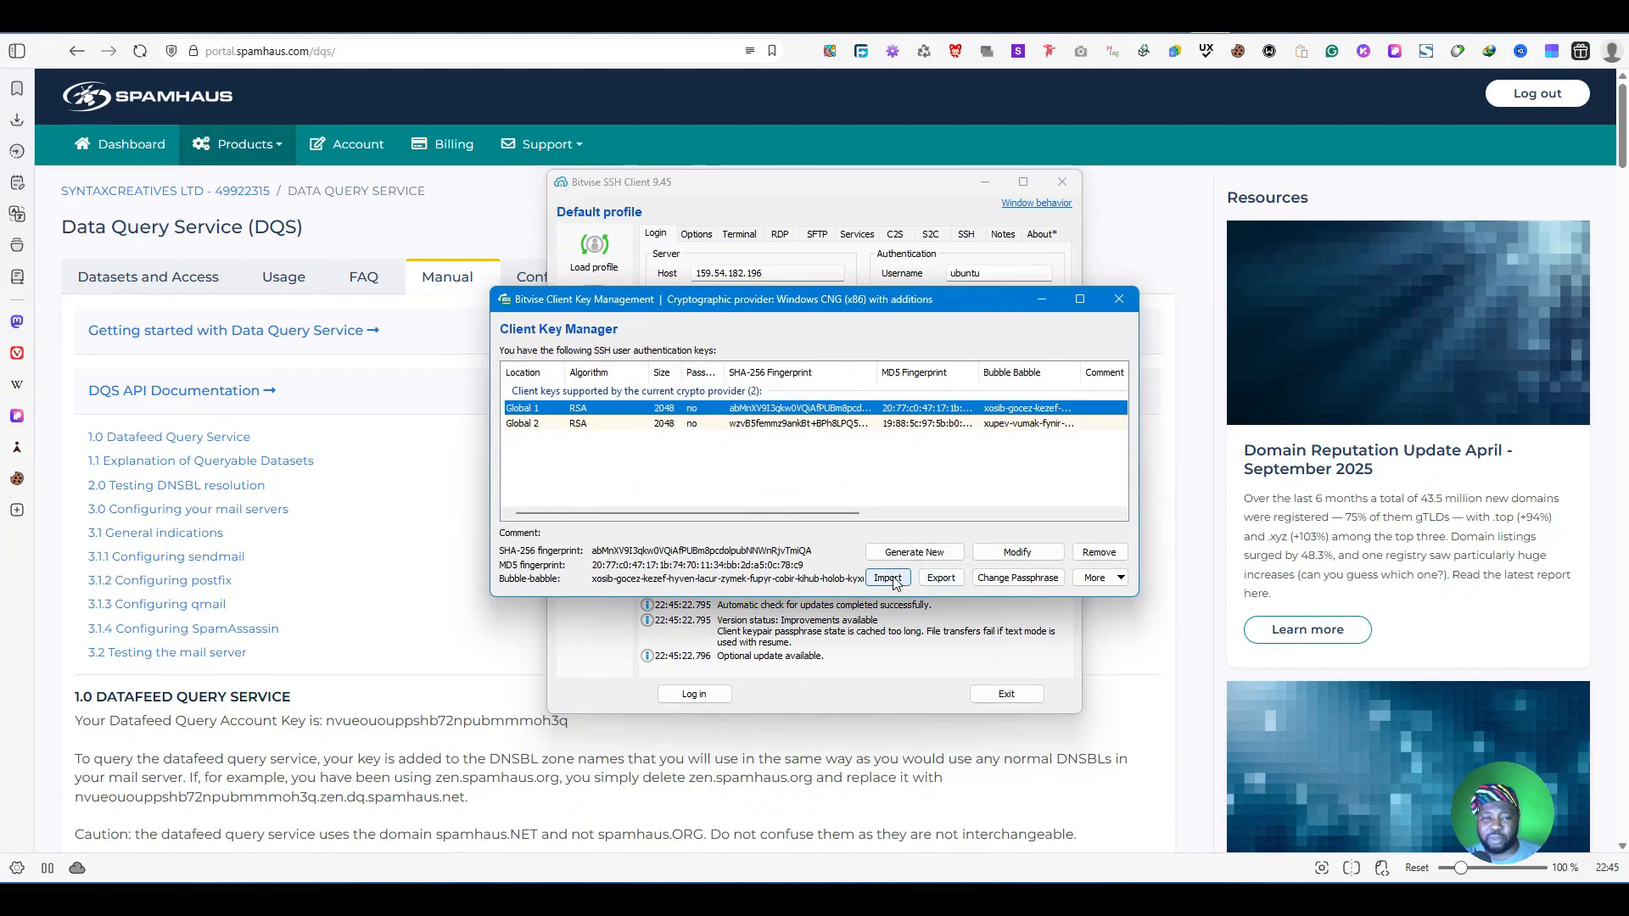
left_click(1120, 298)
left_click(721, 692)
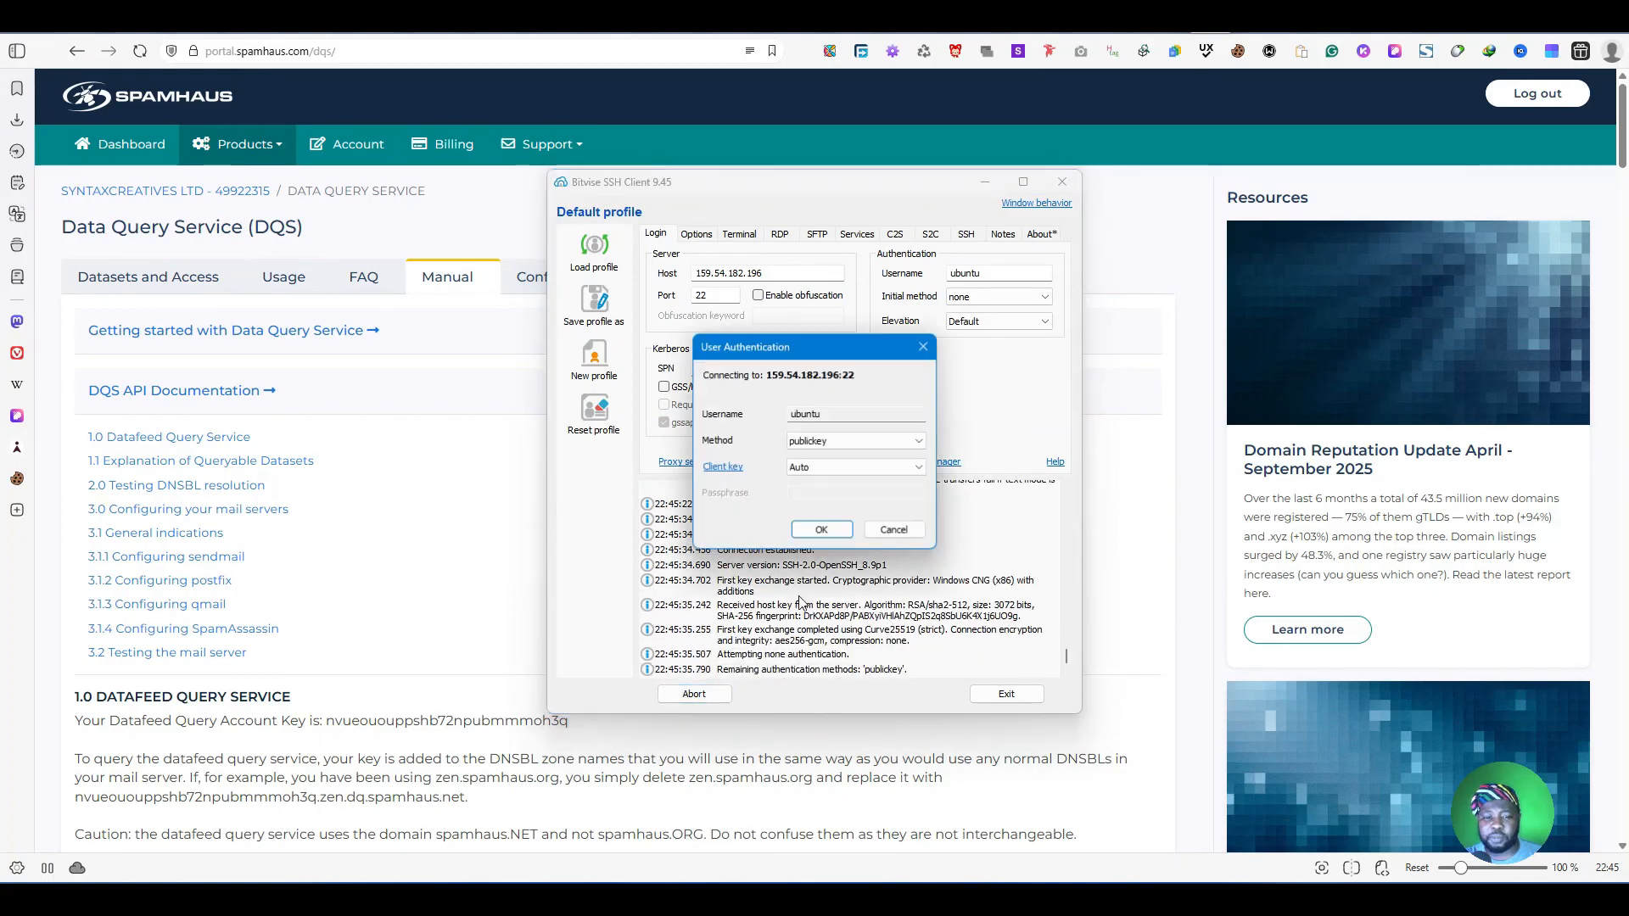
left_click(811, 532)
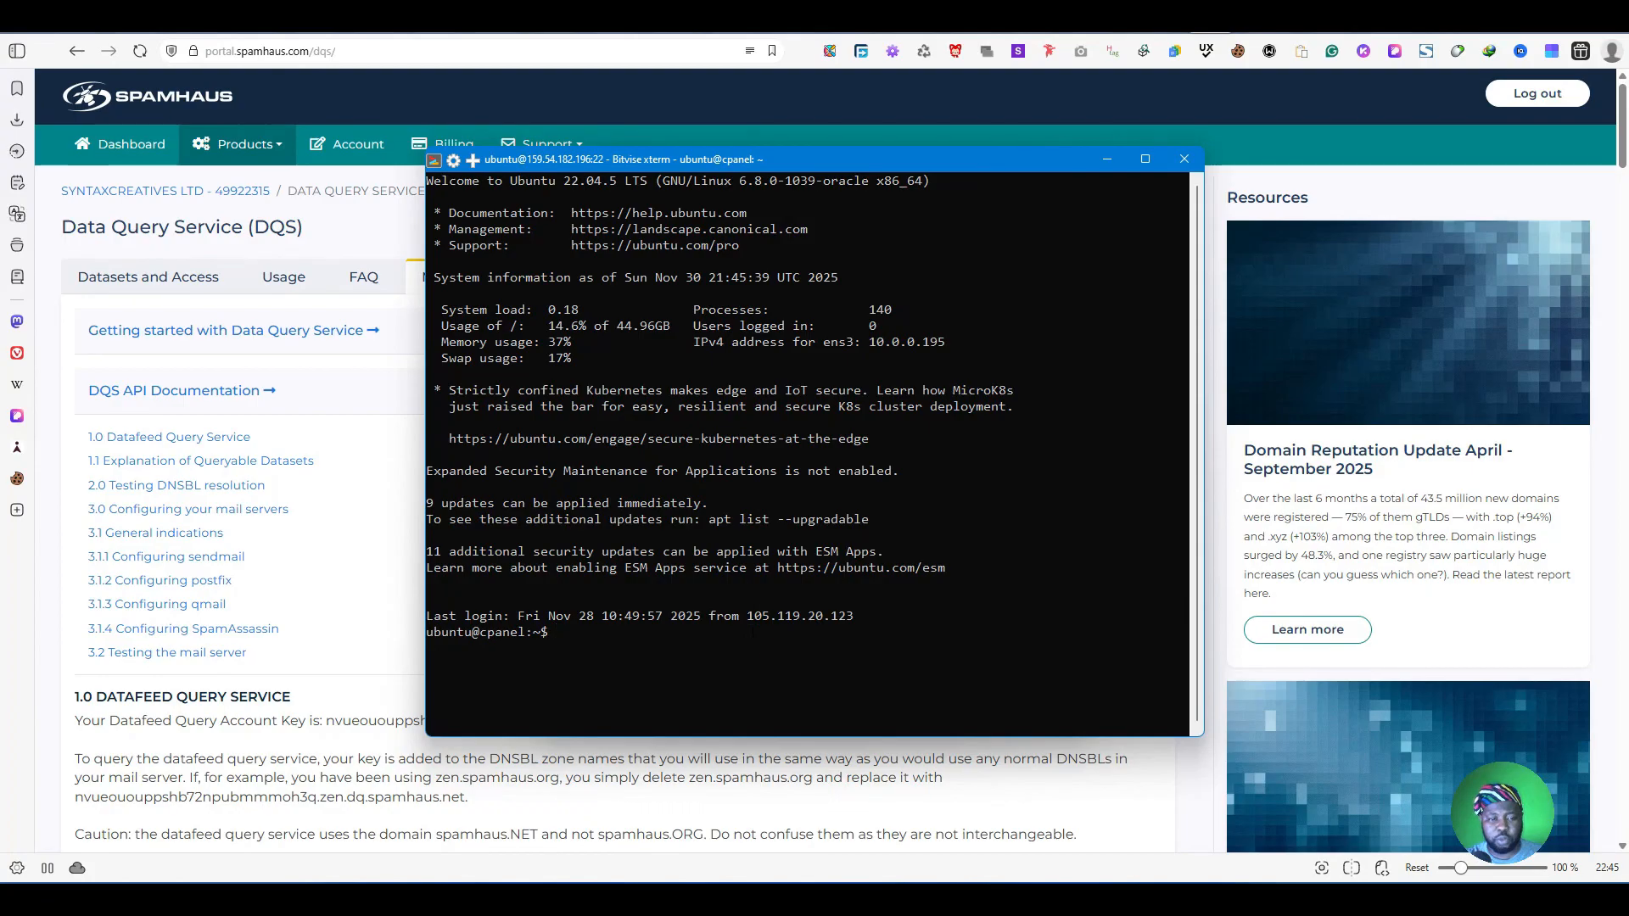
Step: Switch to the root user with "sudo su -", clear the terminal and move its window aside
type("sudo s")
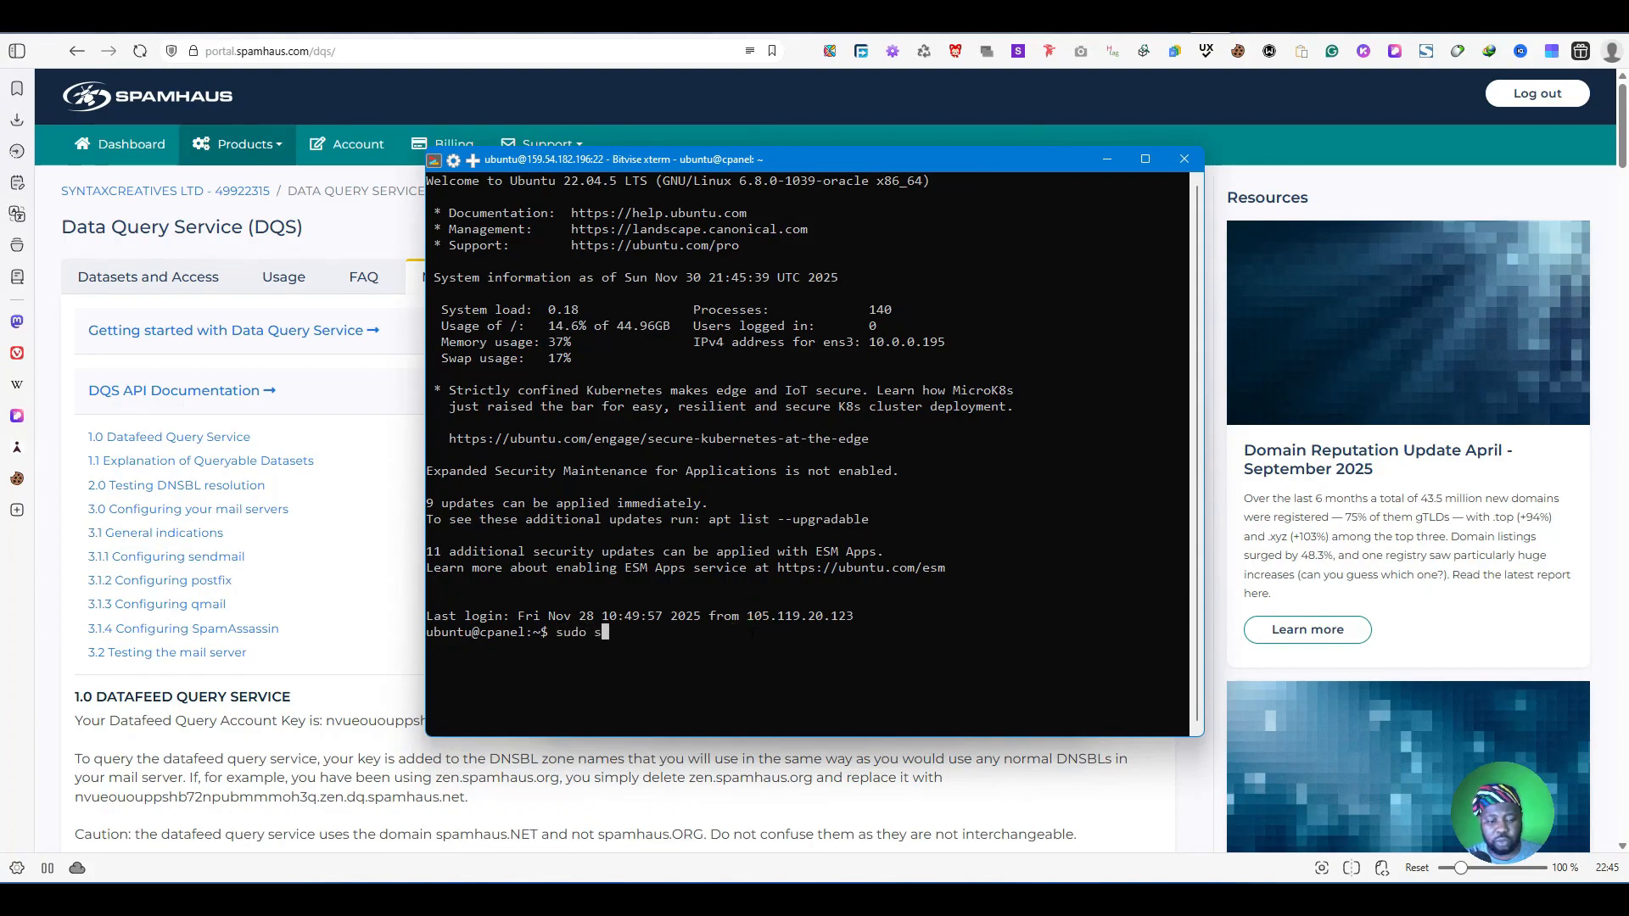
type("u -")
key("Return")
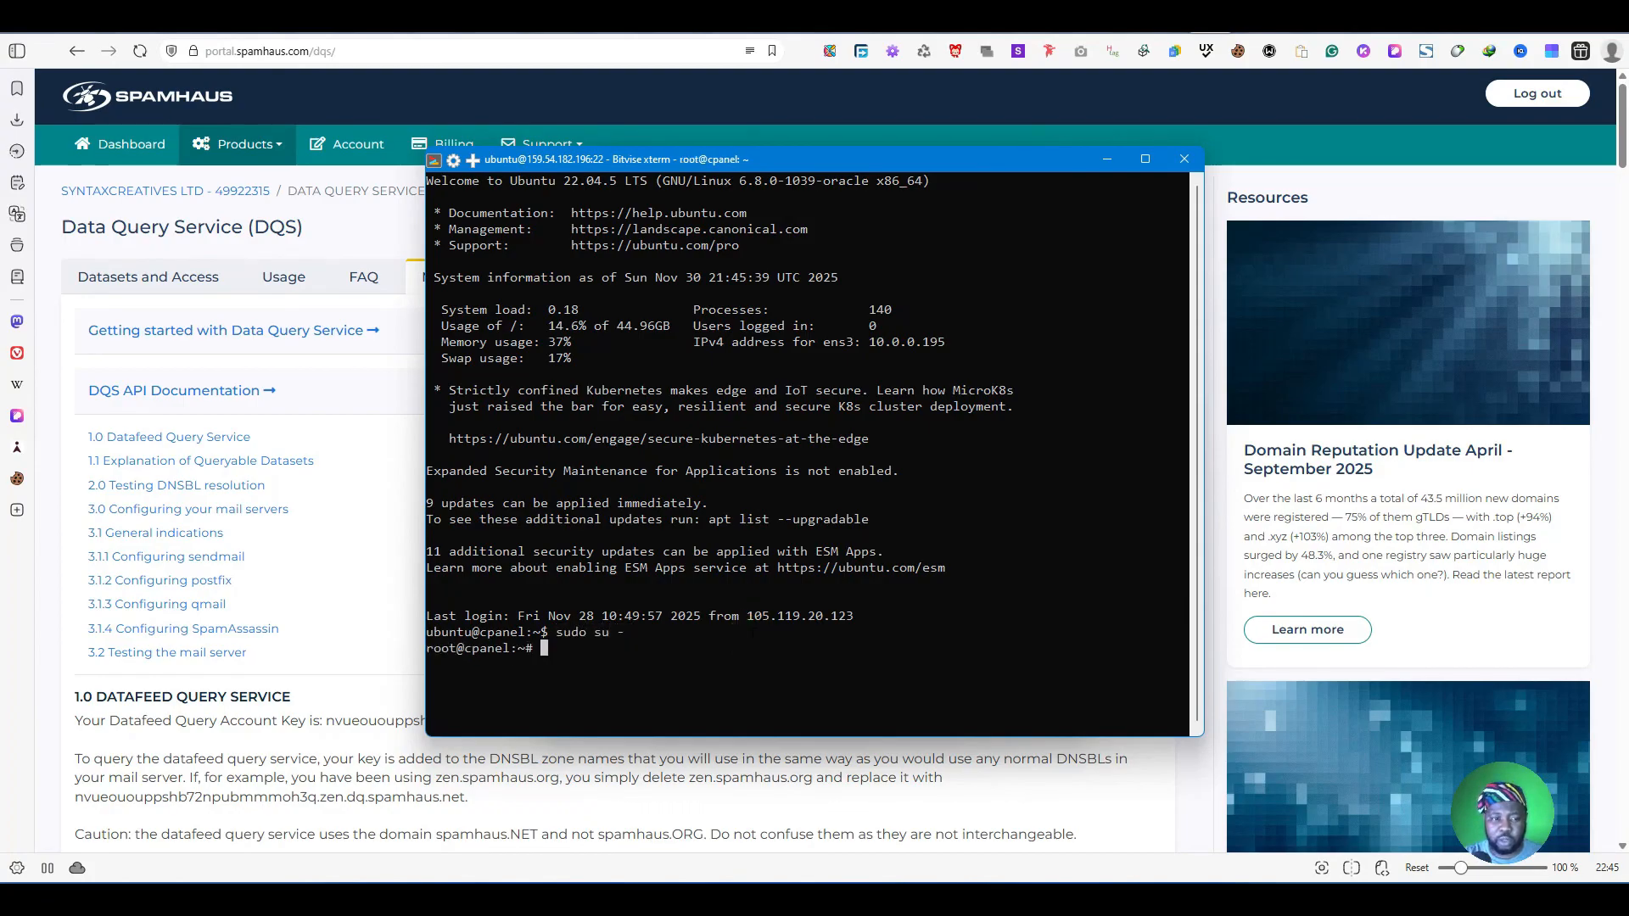
type("ear")
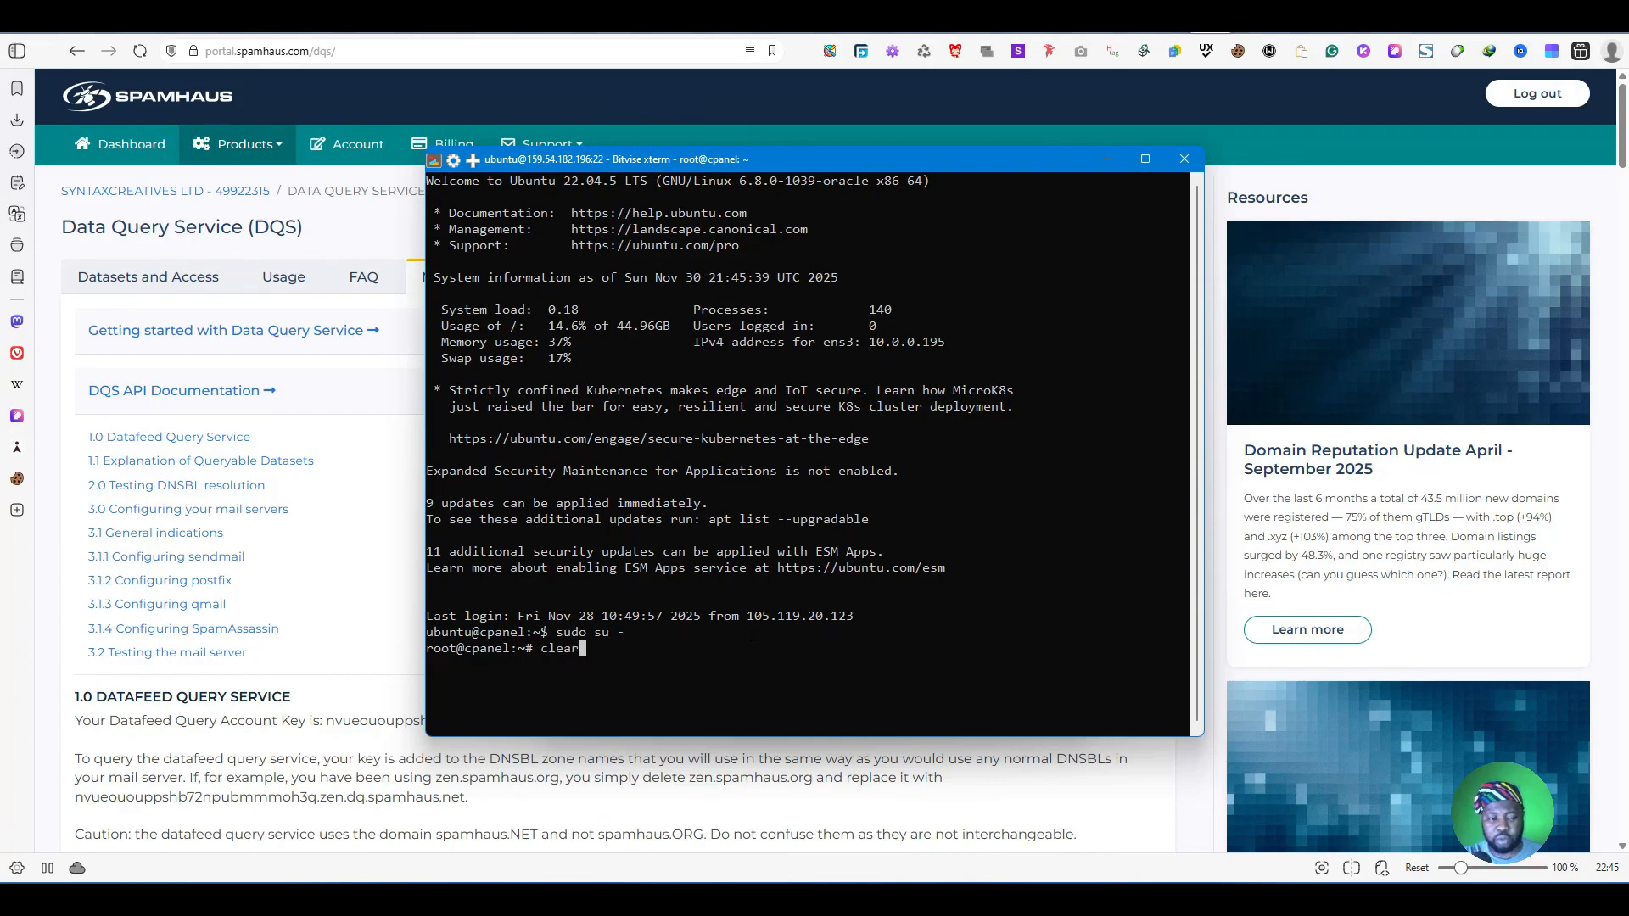
key("Return")
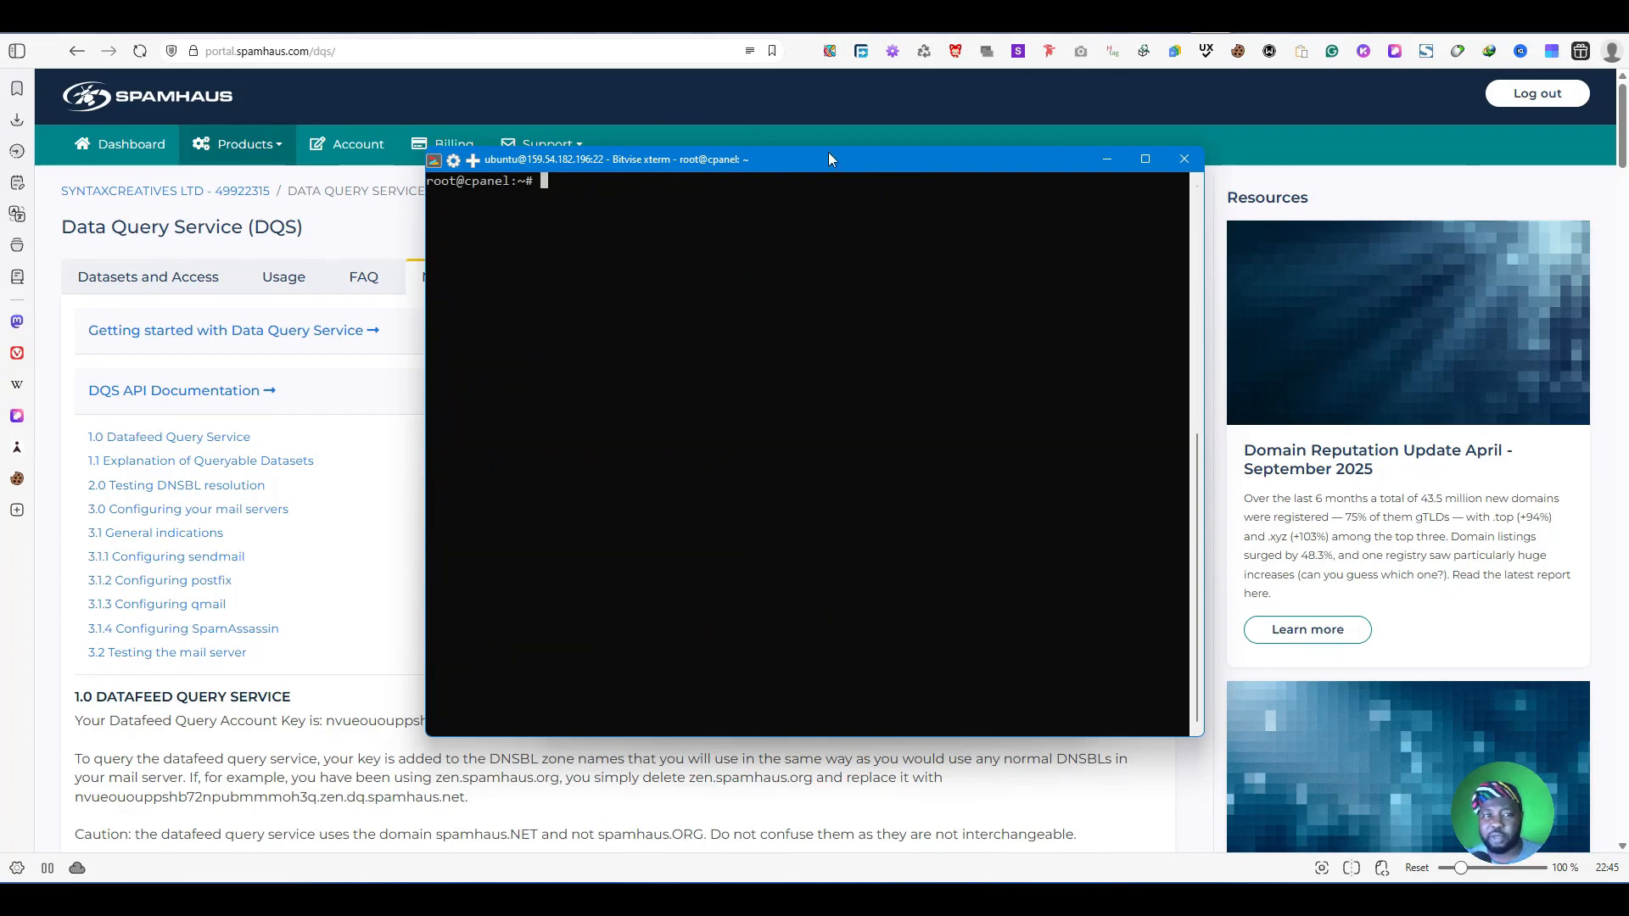
left_click_drag(830, 159, 987, 184)
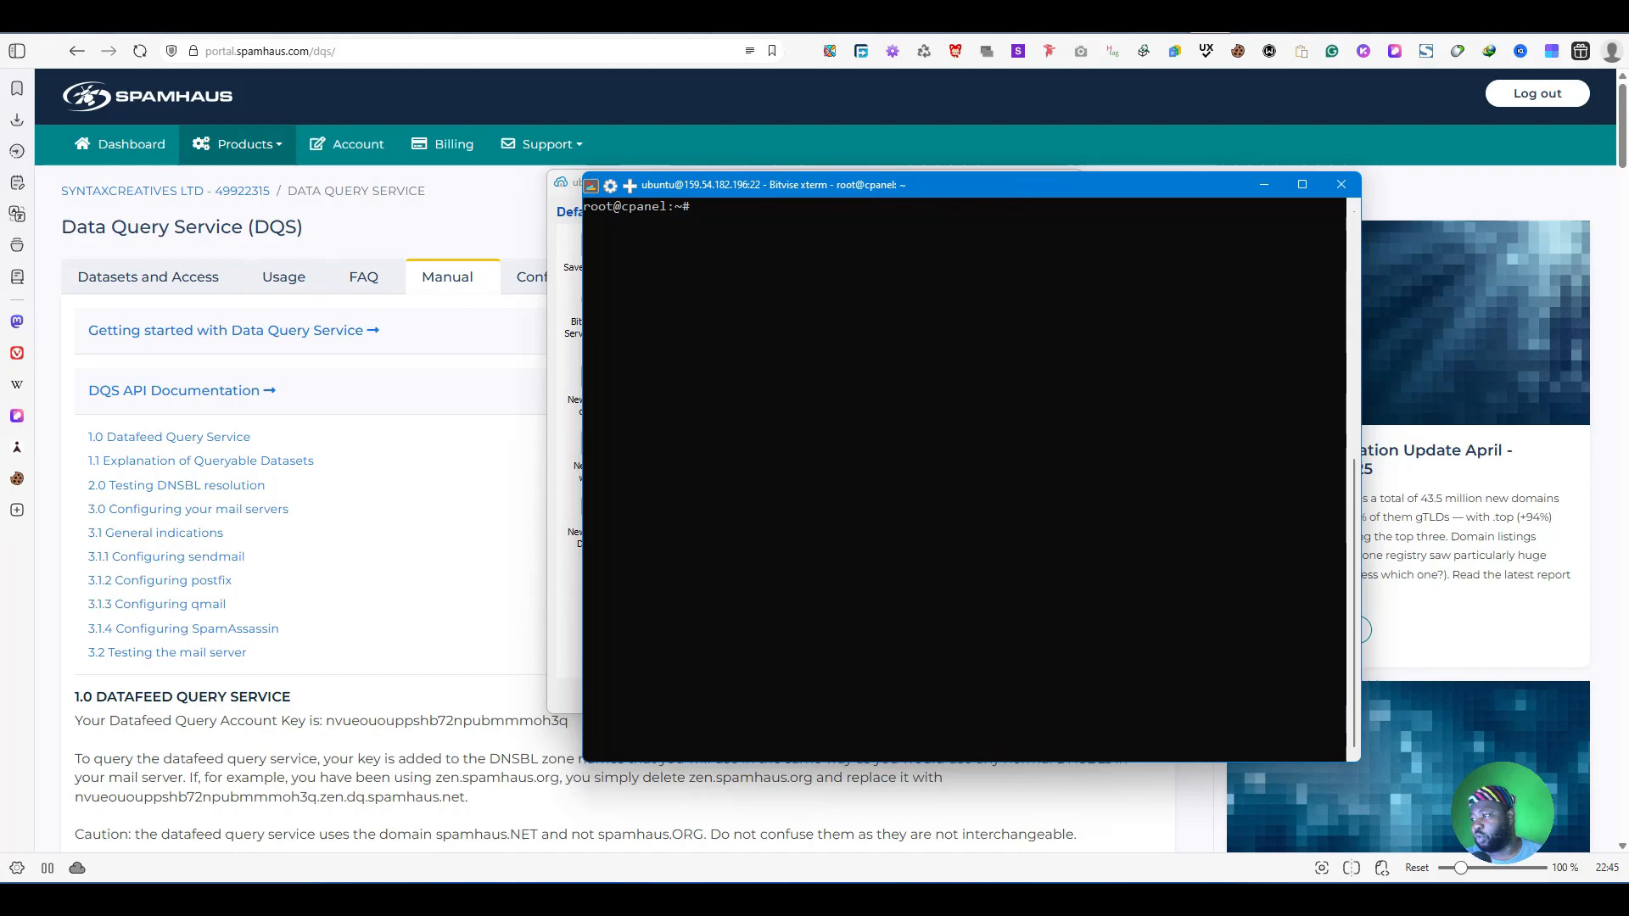
Step: Open /etc/exim4/dnsbl.conf in nano to inspect its blocklist entries, and exit the editor
key("alt+Tab")
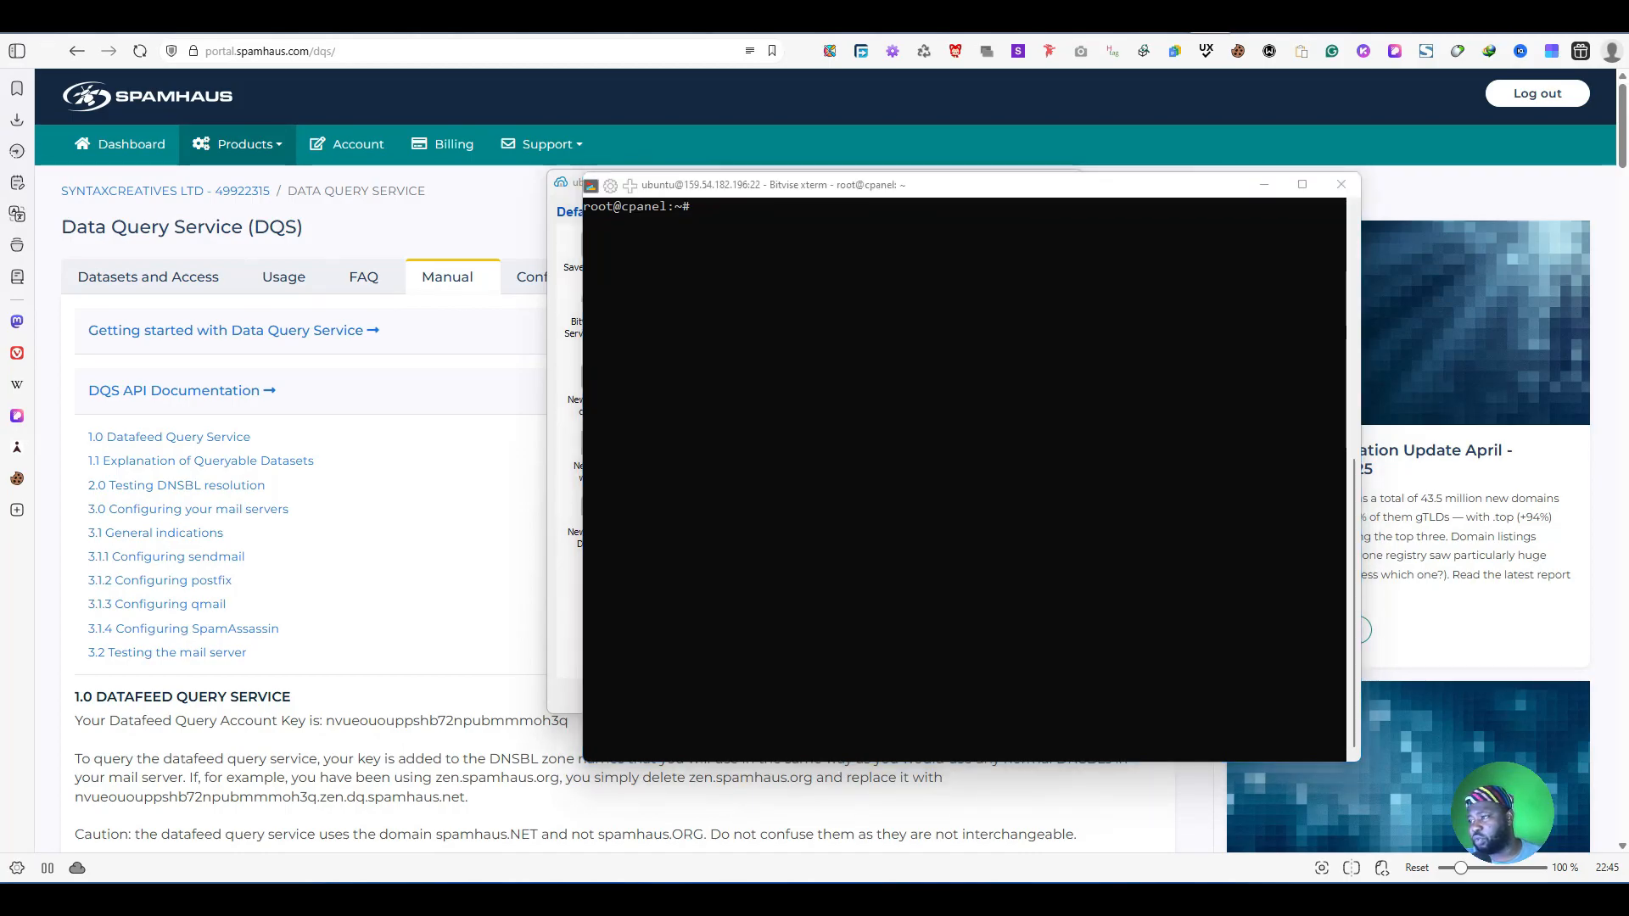
right_click(965, 480)
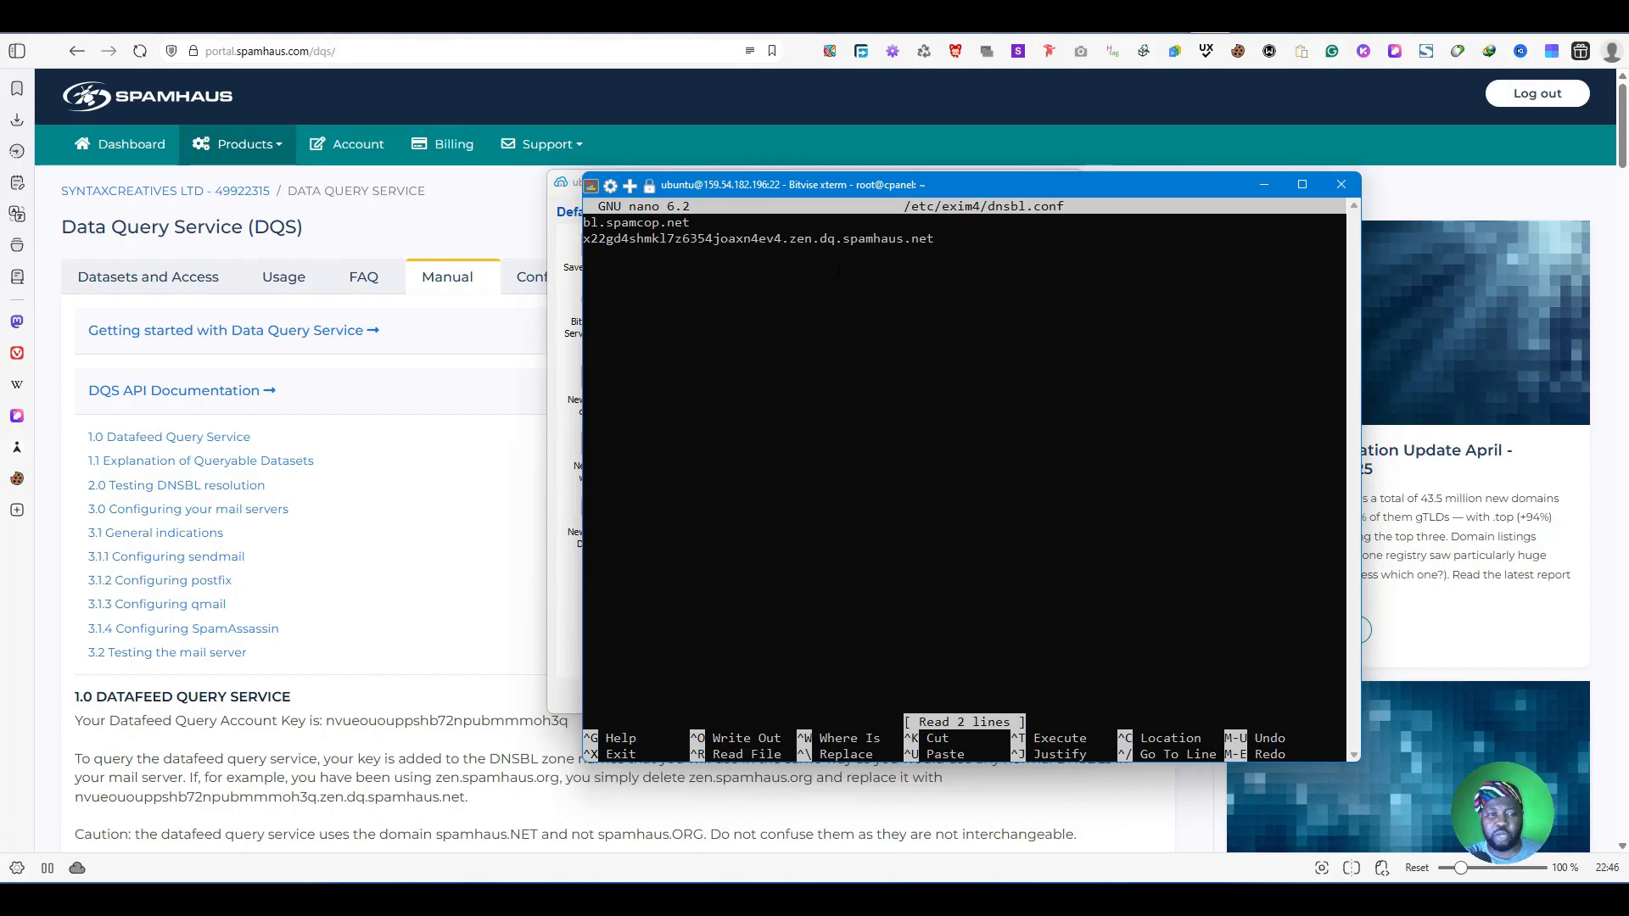
key("ctrl+x")
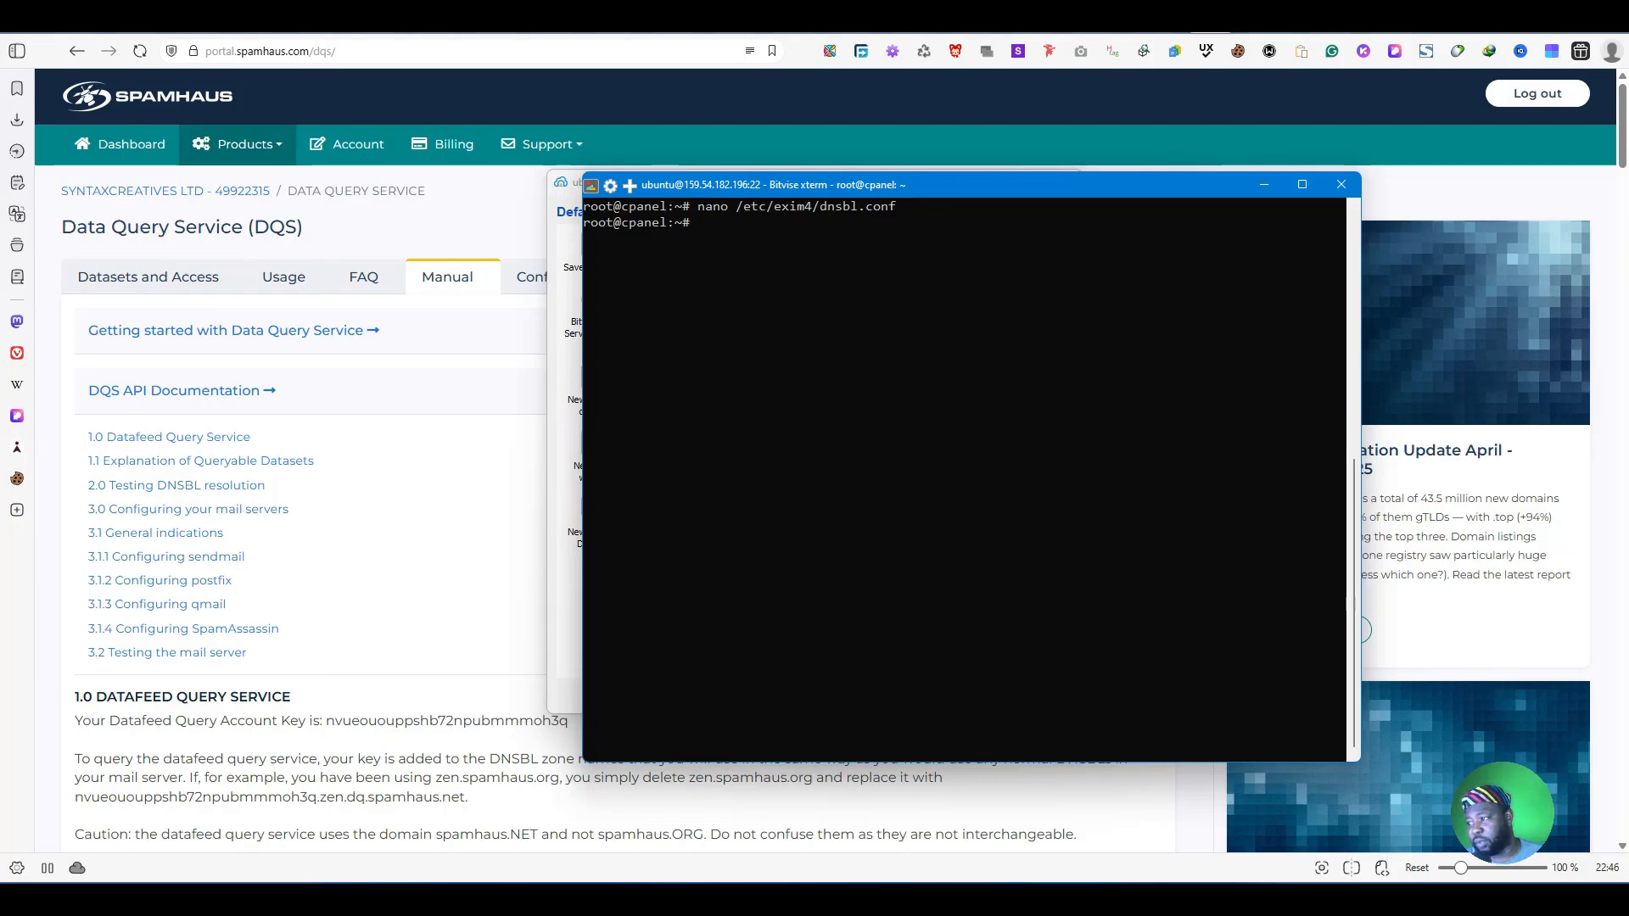
Step: Switch to Hestia Control Panel, leave the mail domain's DNS records and log out of the current user account
left_click(915, 136)
left_click(897, 36)
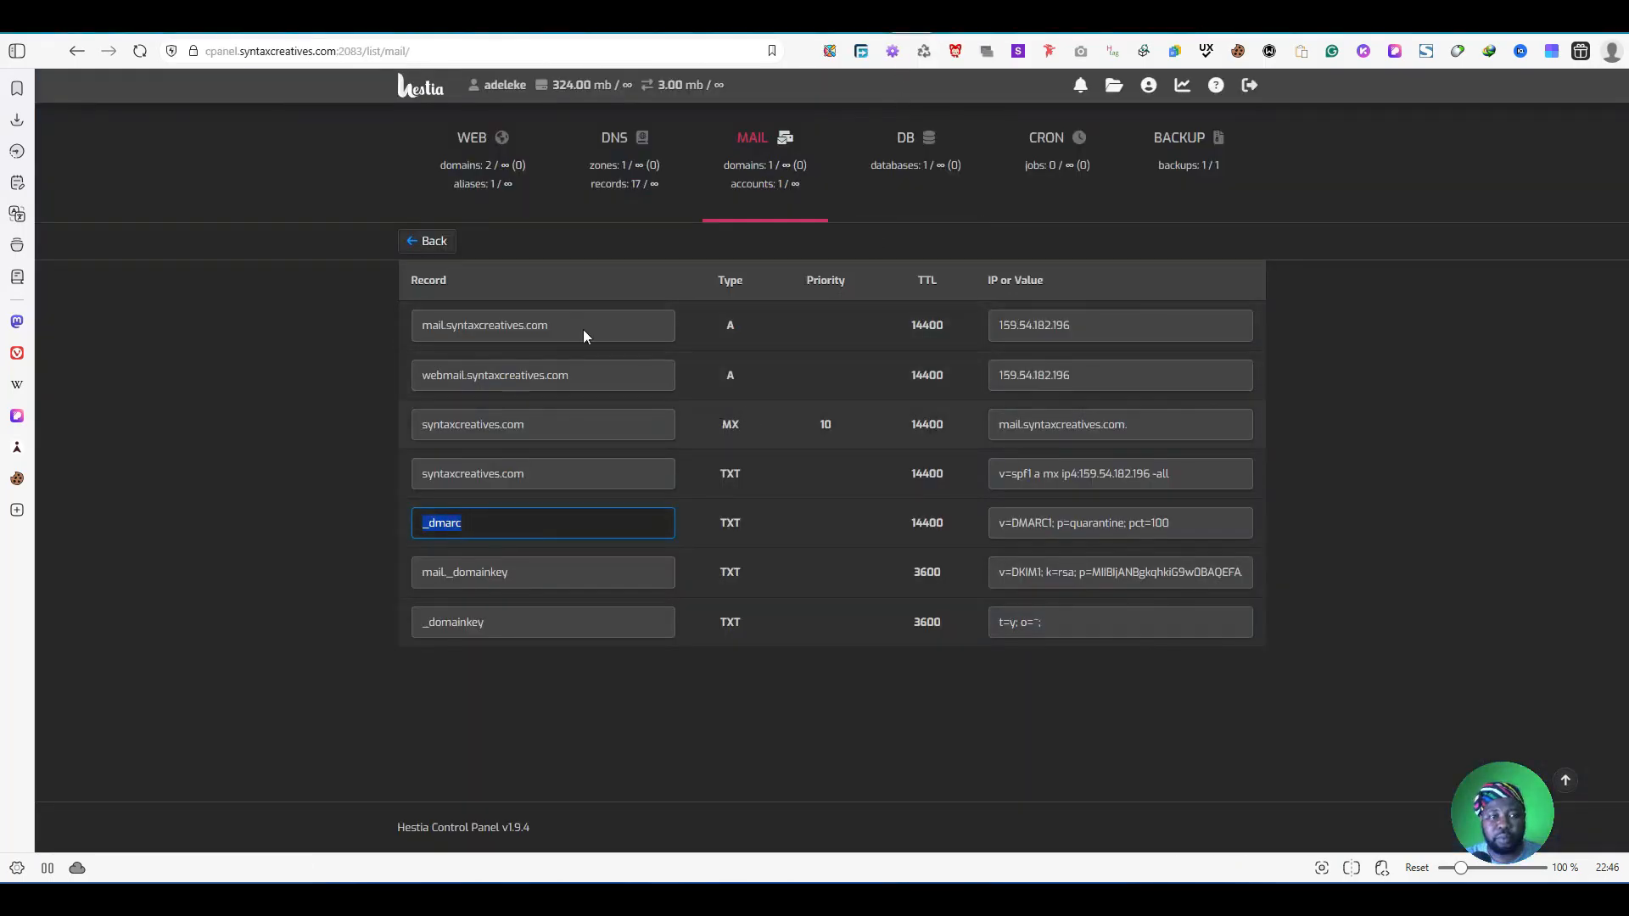
left_click(438, 247)
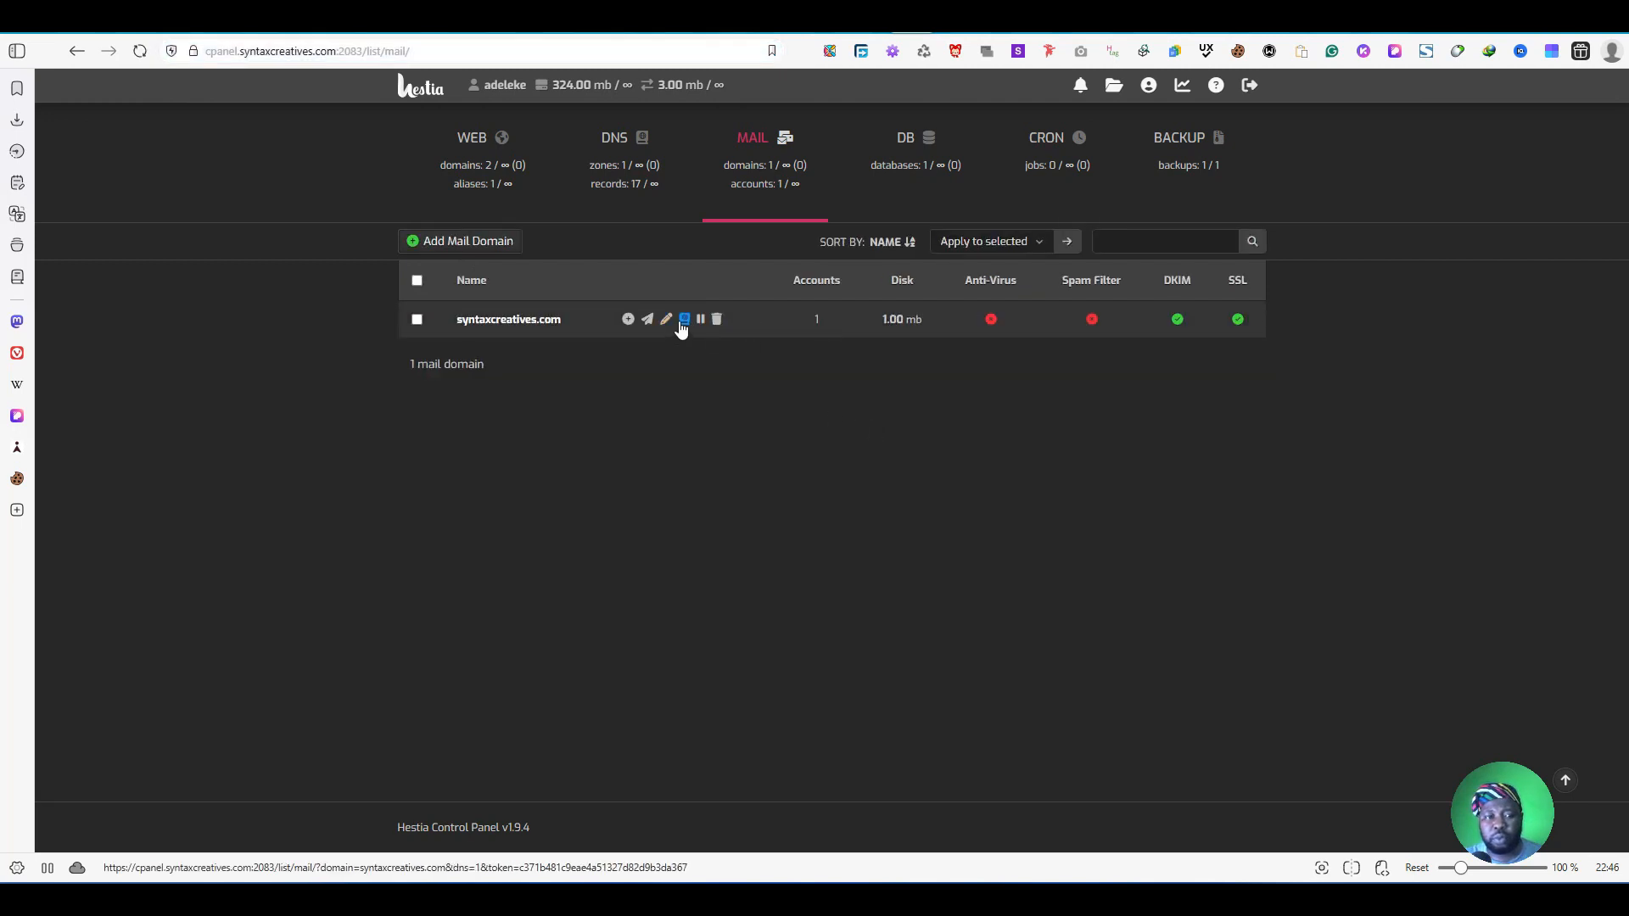
left_click(1244, 100)
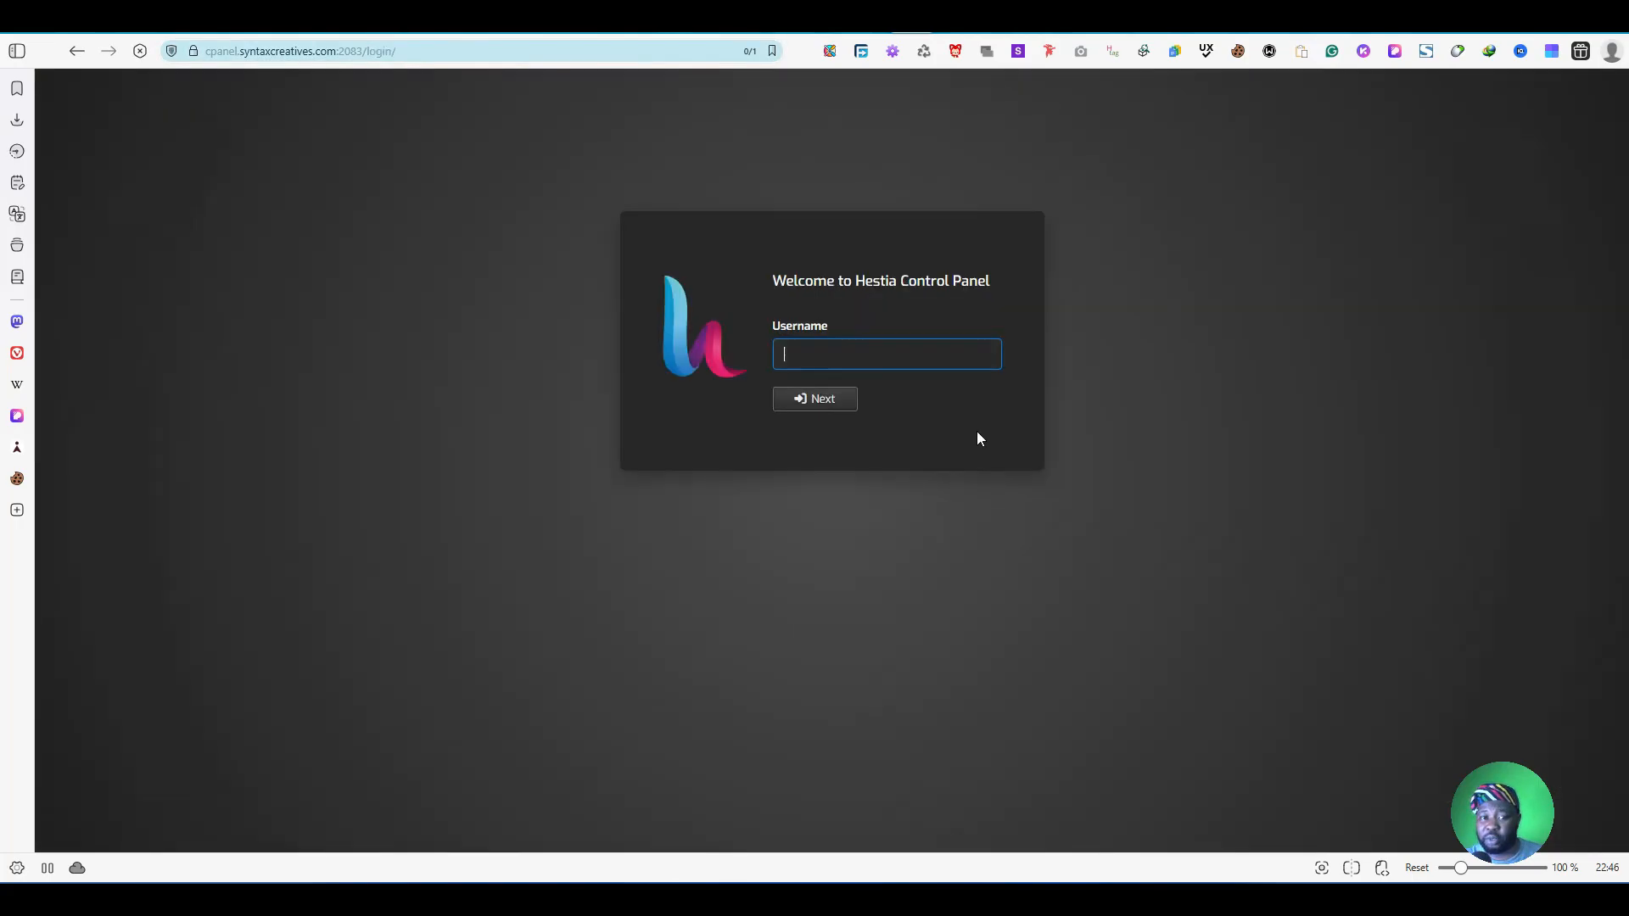
Step: Log in to Hestia as administrator with the saved credentials, entering the Windows PIN to authorise filling in the password
left_click(909, 341)
left_click(935, 356)
left_click(960, 441)
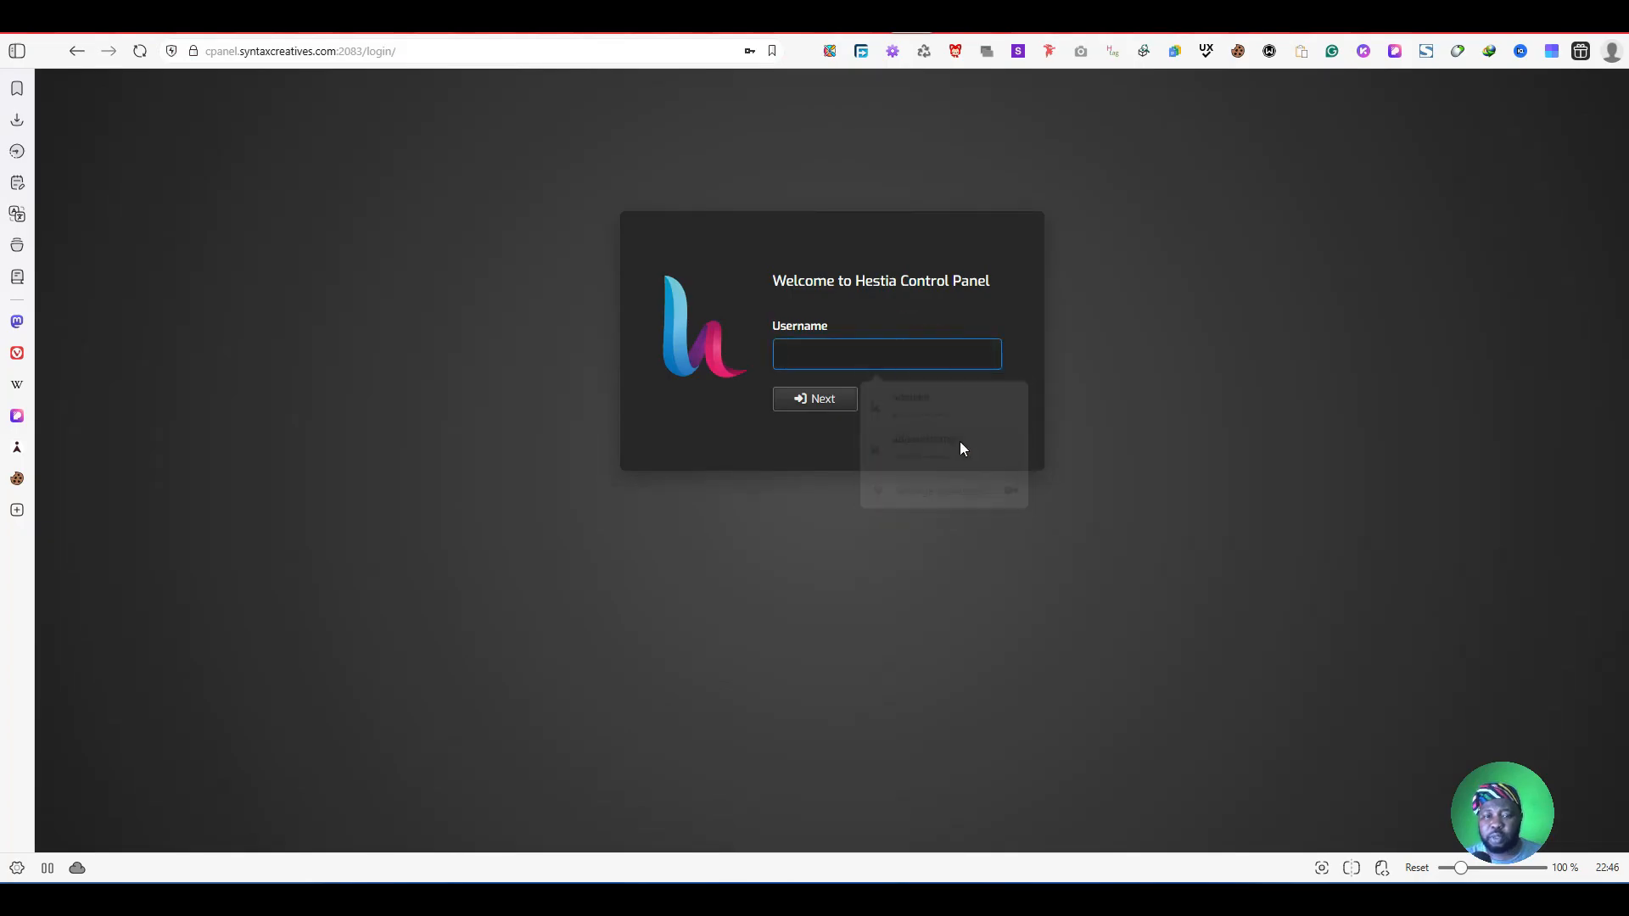
type("•••")
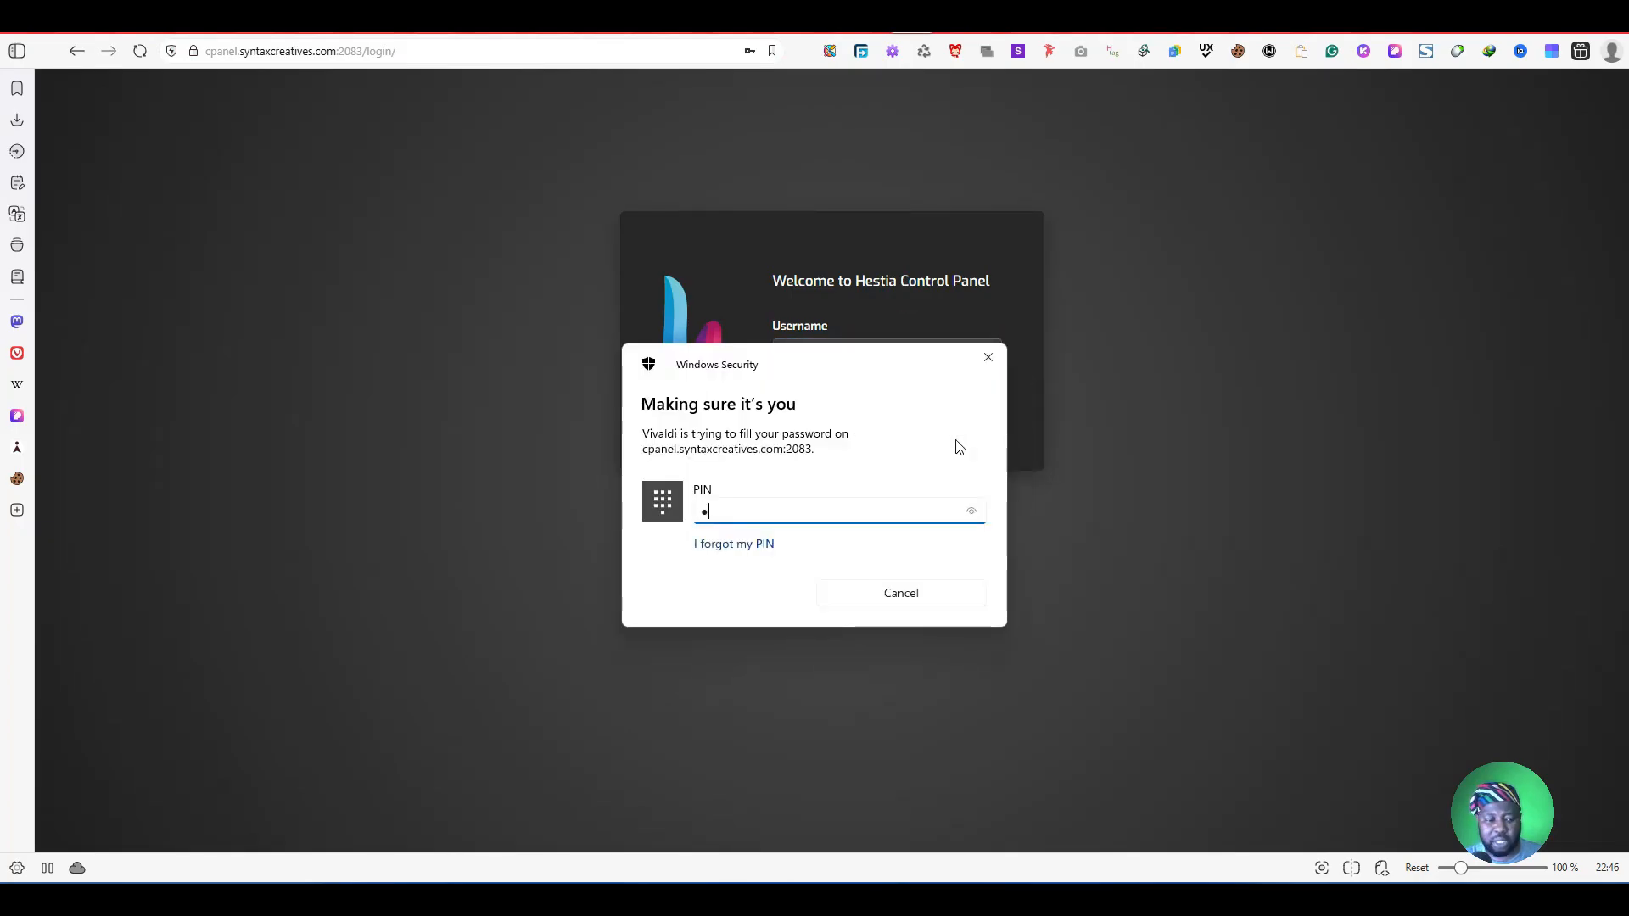
type("•")
left_click(829, 396)
left_click(845, 354)
left_click(925, 434)
left_click(833, 401)
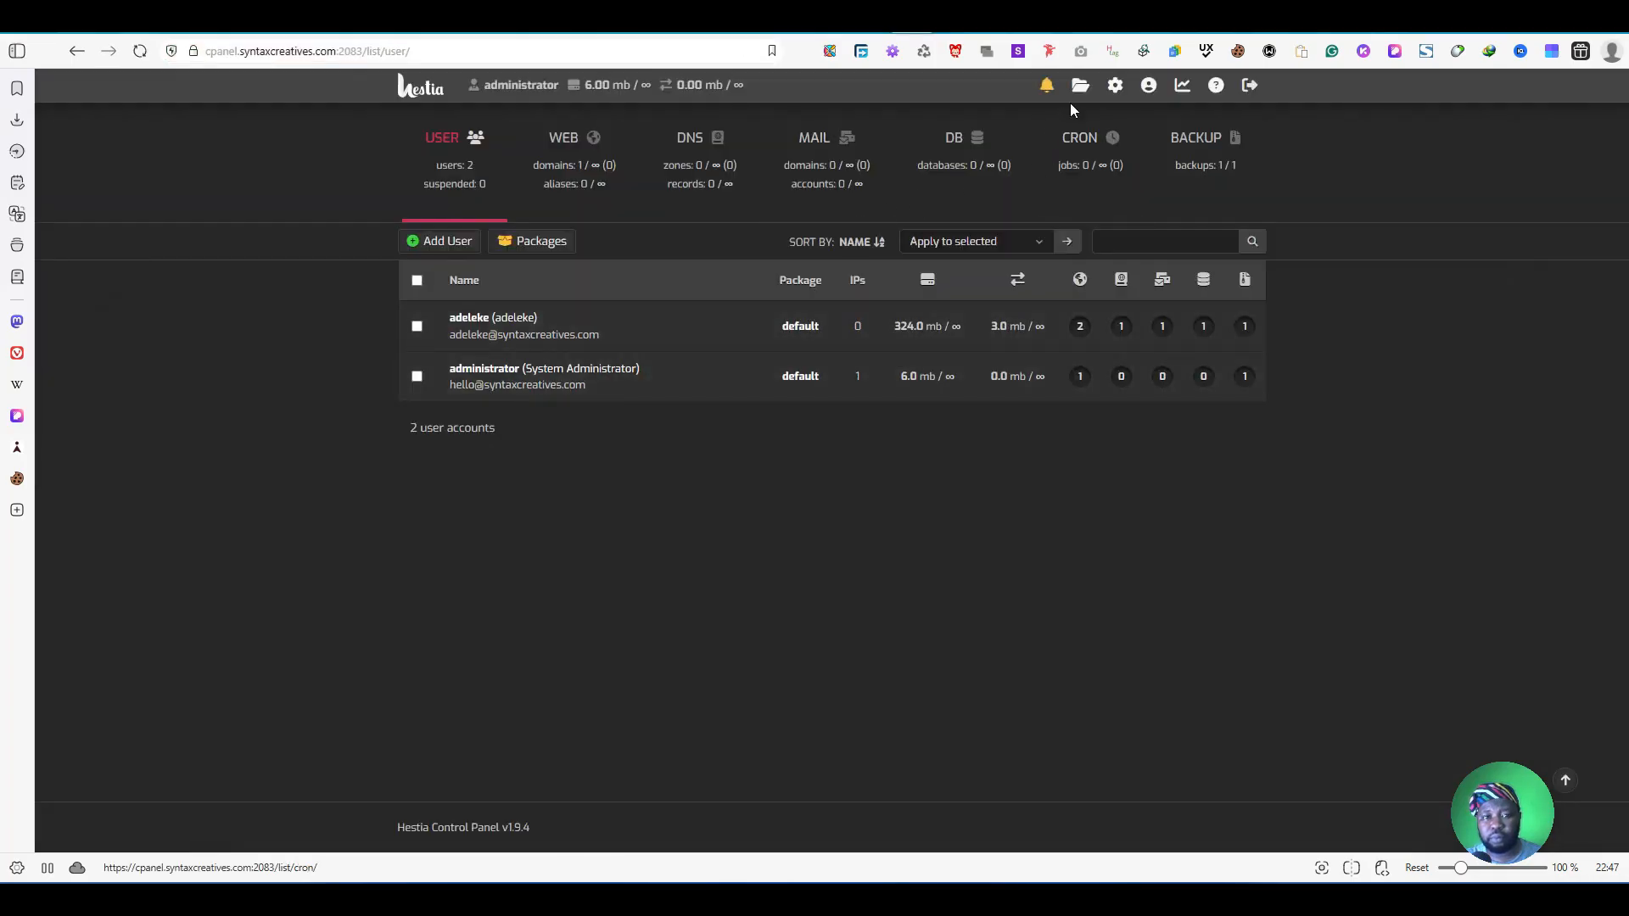
Step: Open the server settings and edit the configuration of the exim4 mail server service
left_click(1115, 85)
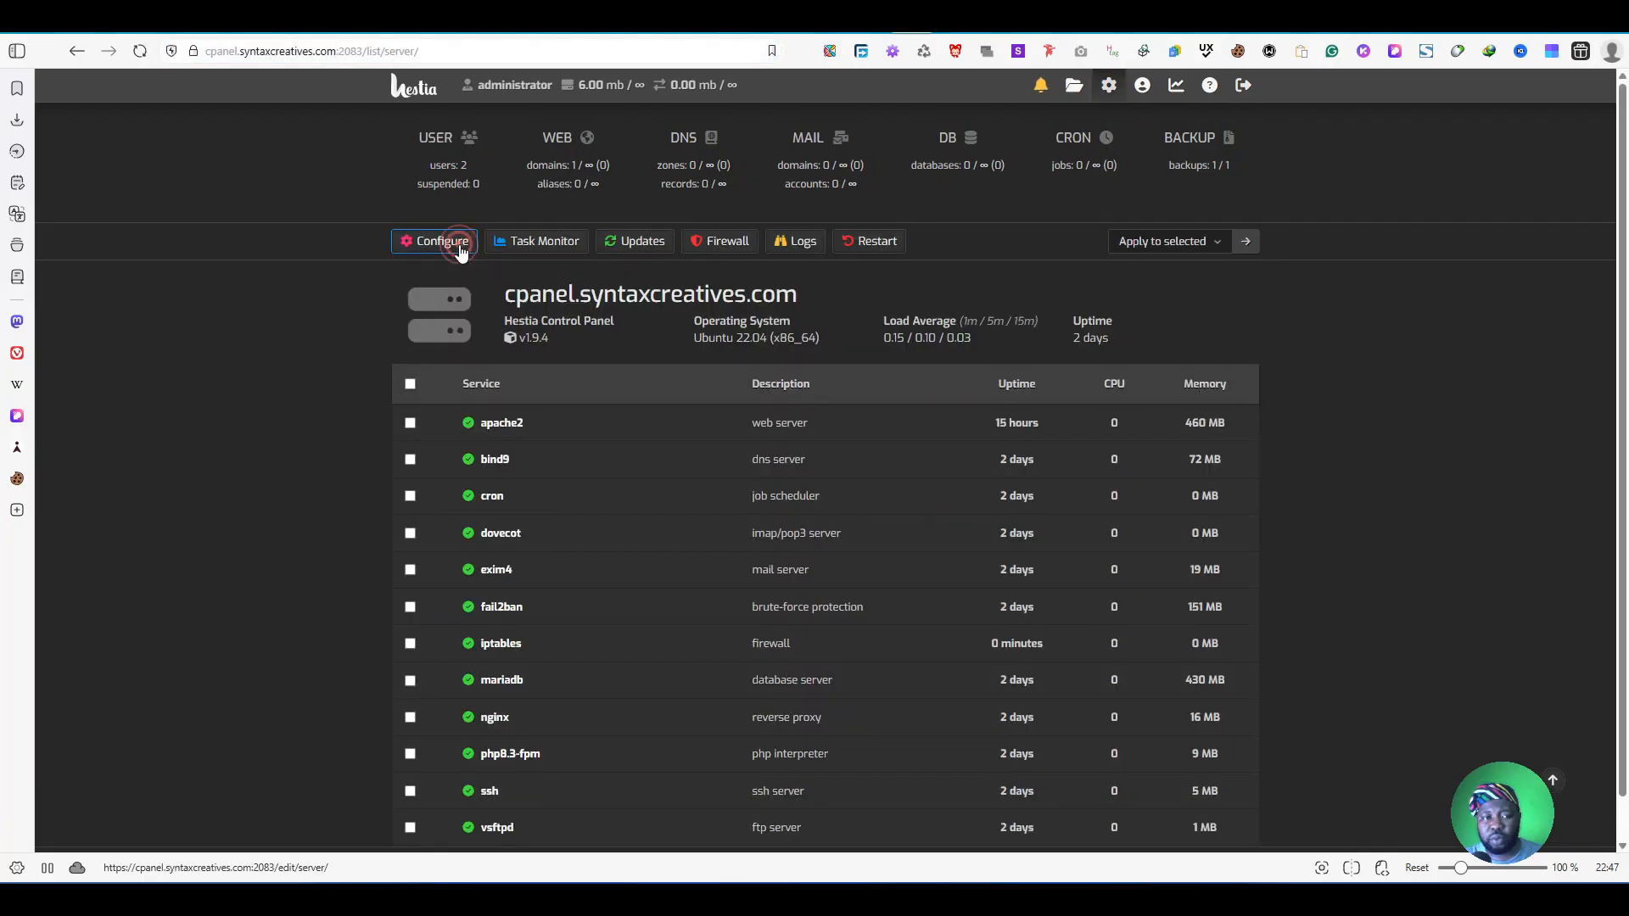
scroll(827, 479, "down", 1)
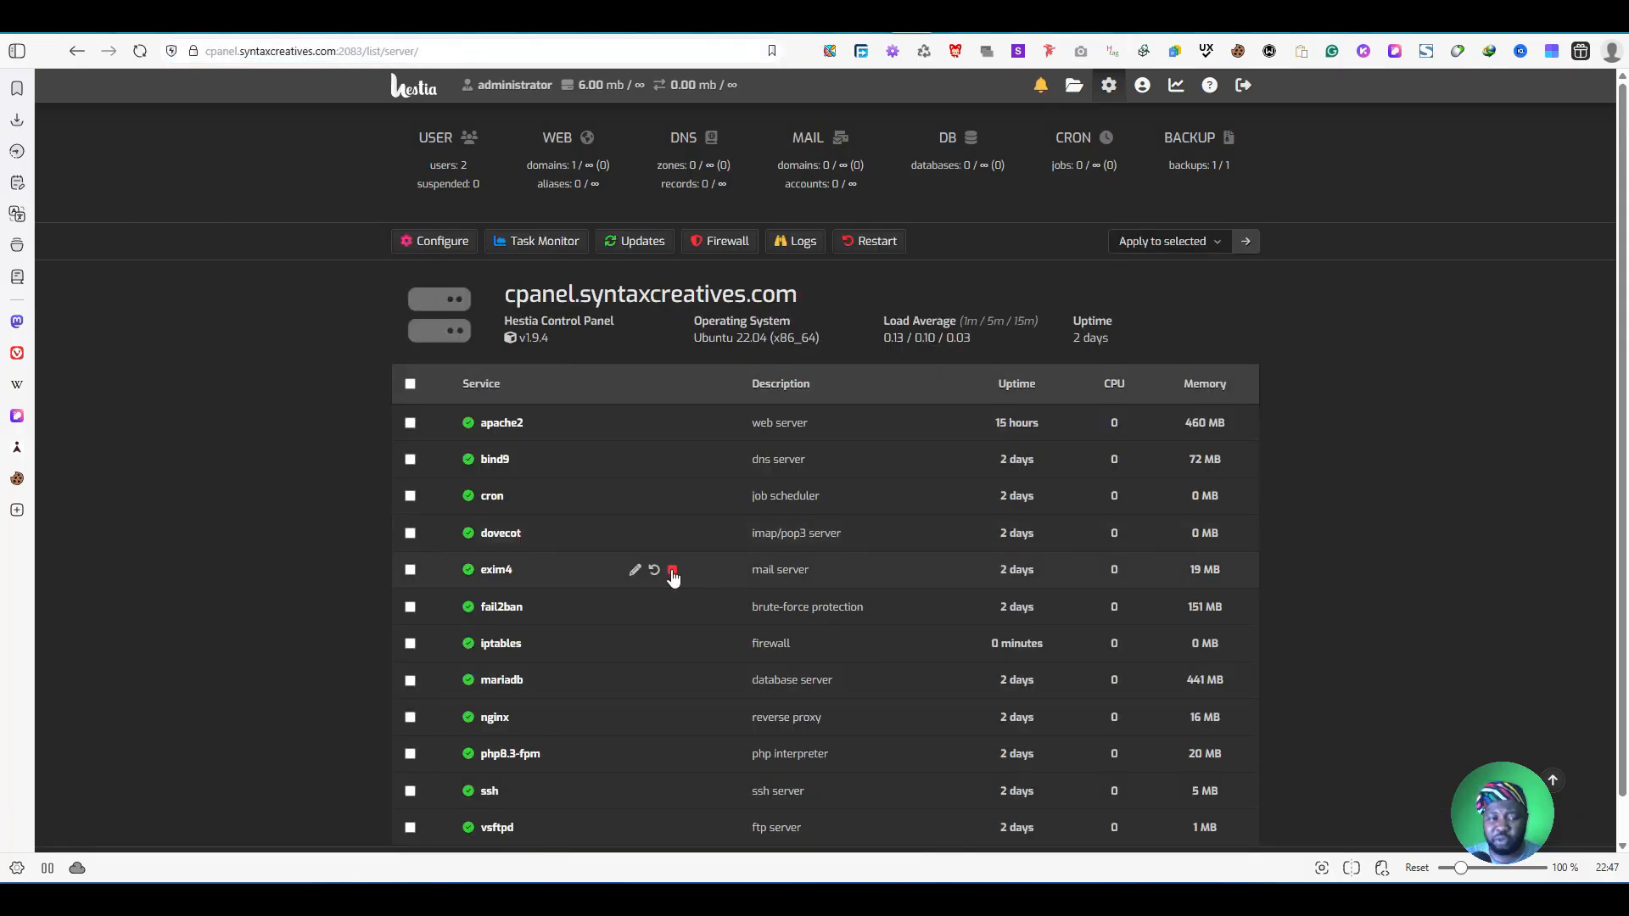
left_click(635, 572)
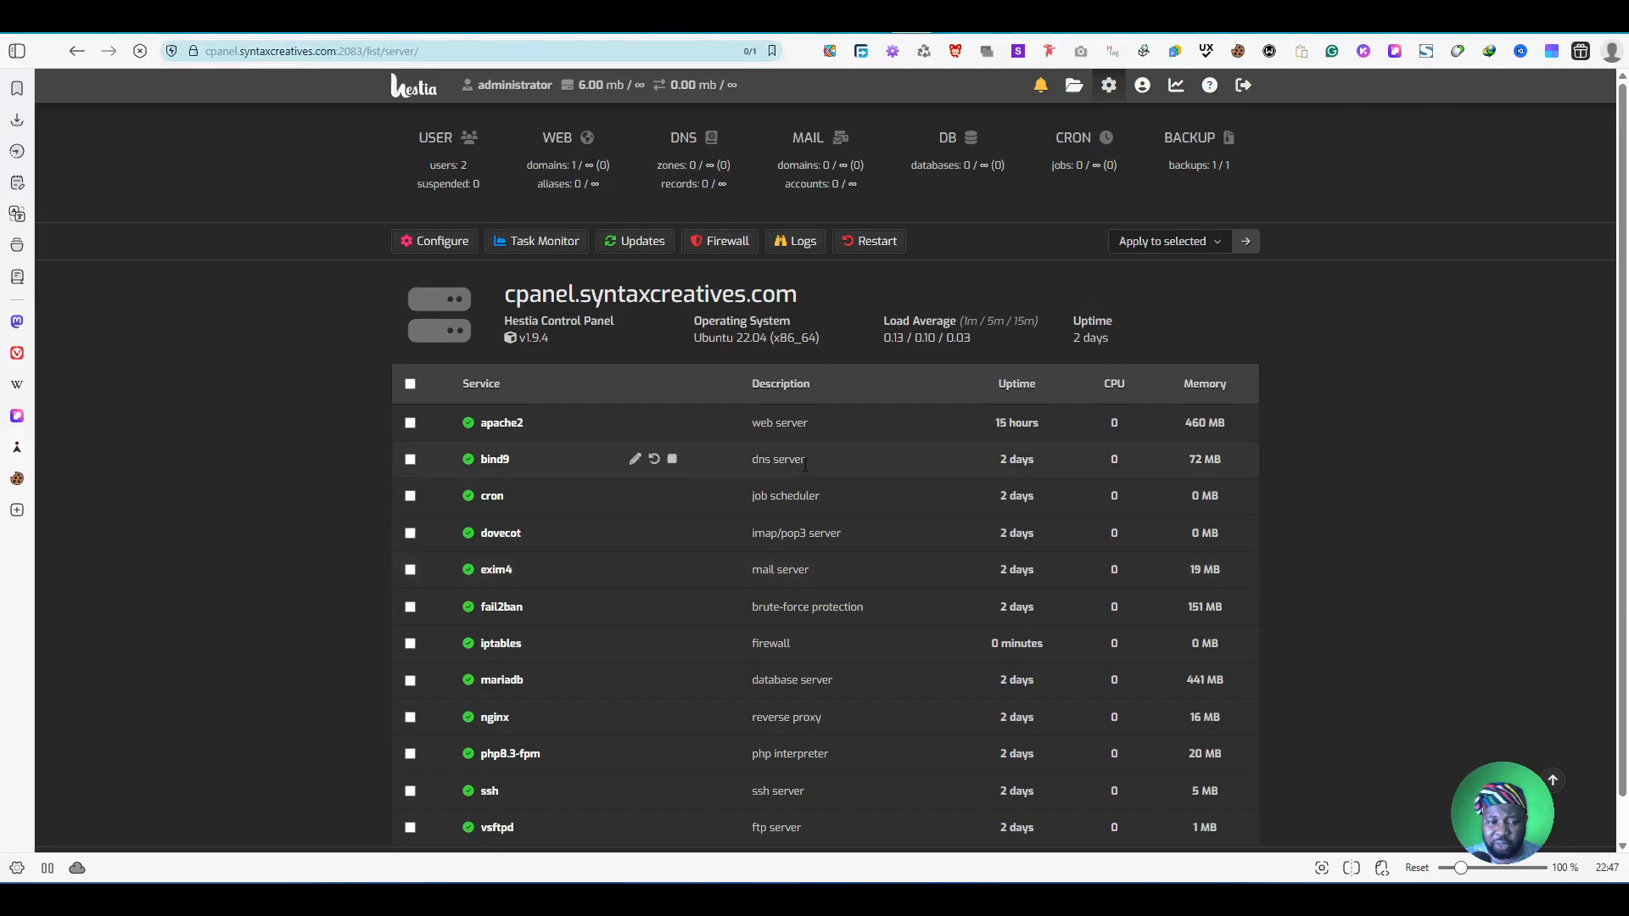
Step: Enlarge the editor for /etc/exim4/exim4.conf.template and examine the Exim settings and access control rules for the blacklist check
left_click_drag(1082, 602, 1603, 626)
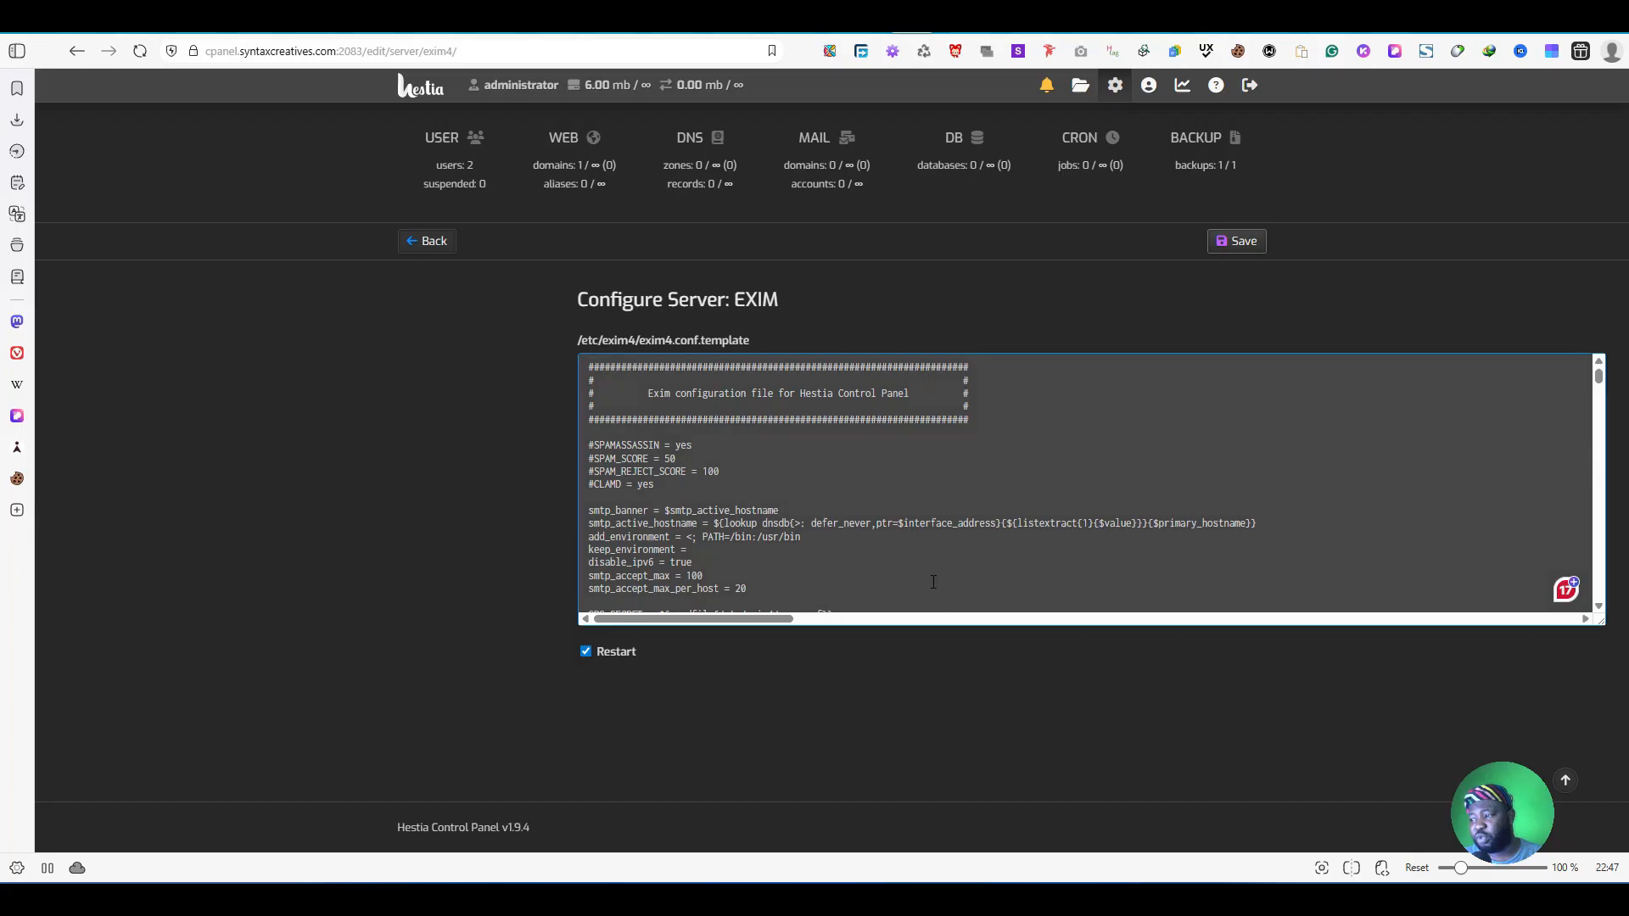
scroll(712, 478, "down", 1)
scroll(711, 477, "down", 2)
scroll(764, 478, "up", 1)
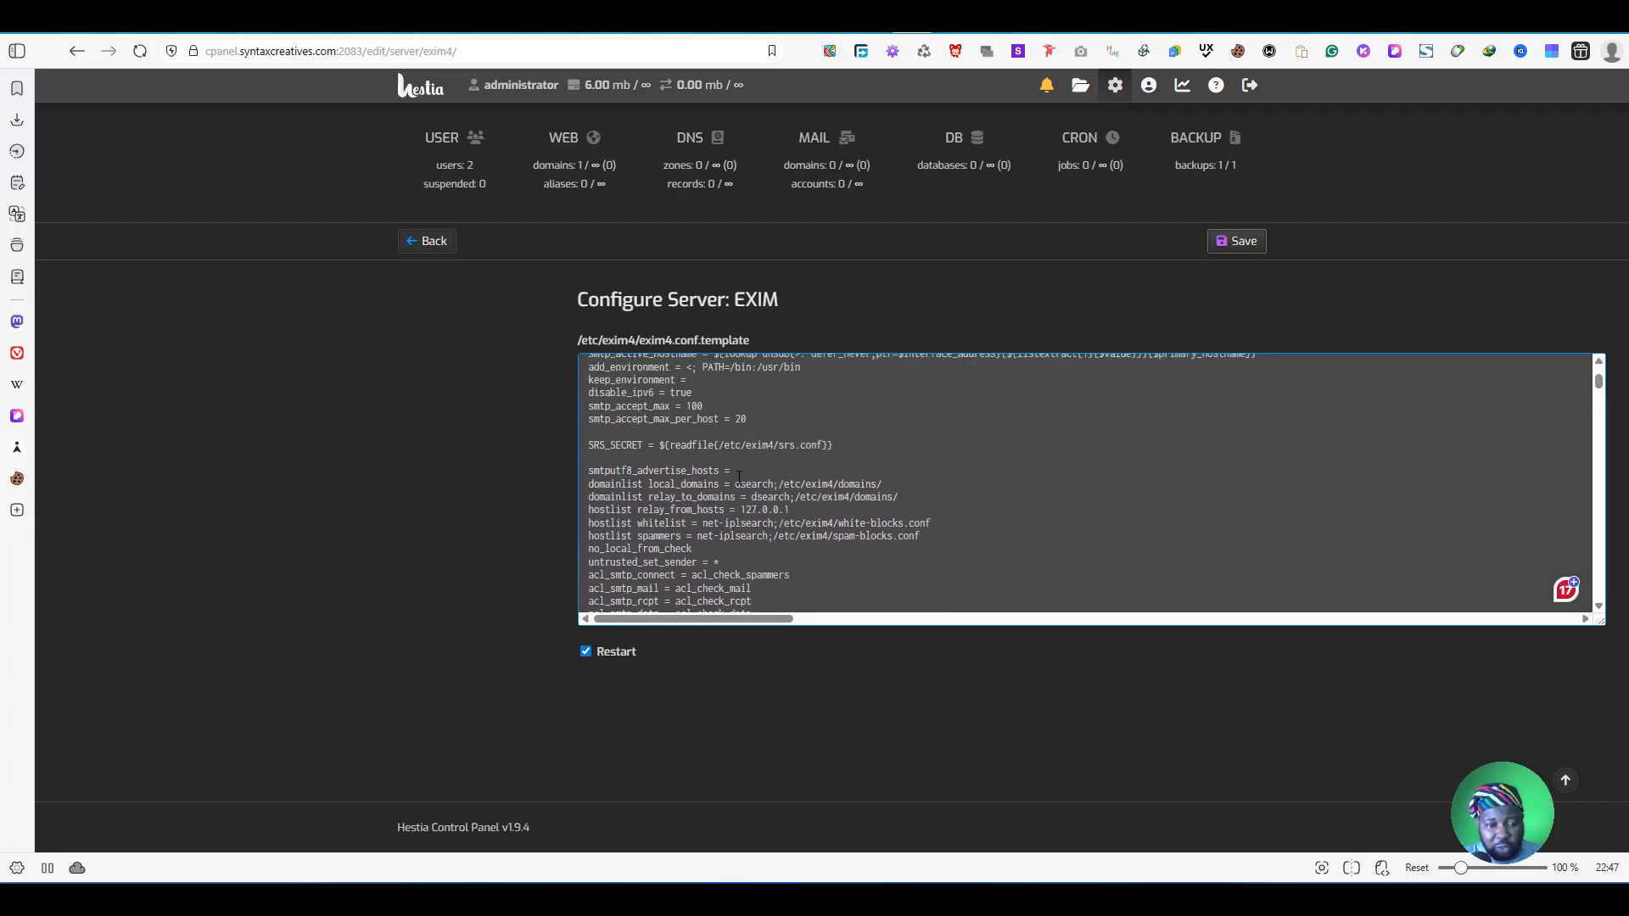
scroll(879, 472, "down", 5)
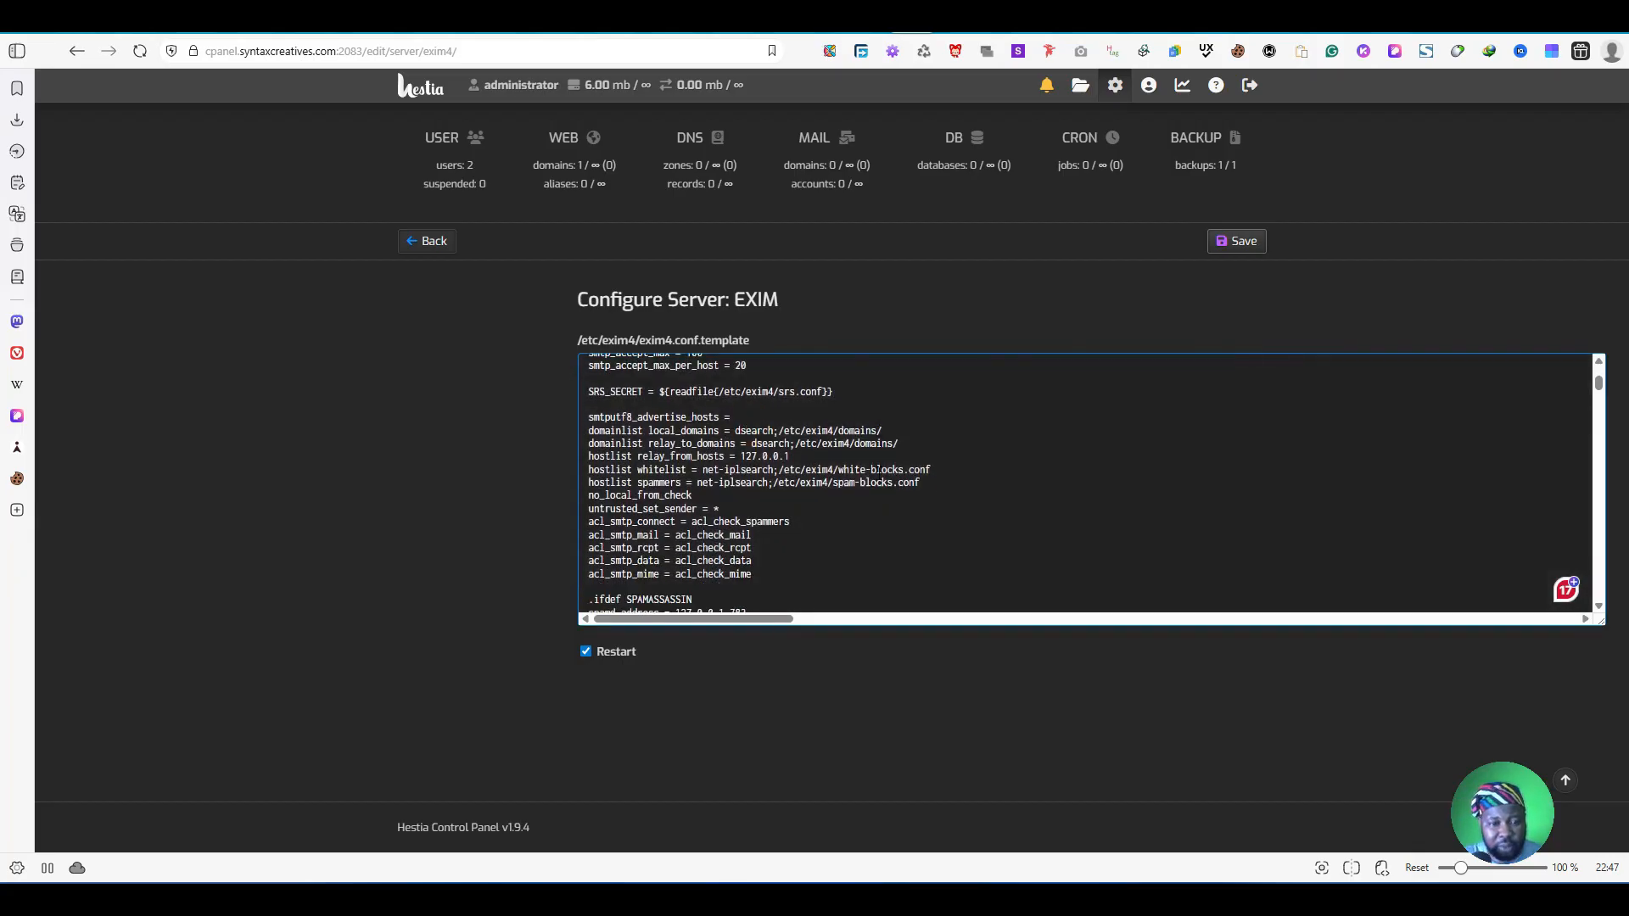
scroll(879, 472, "down", 5)
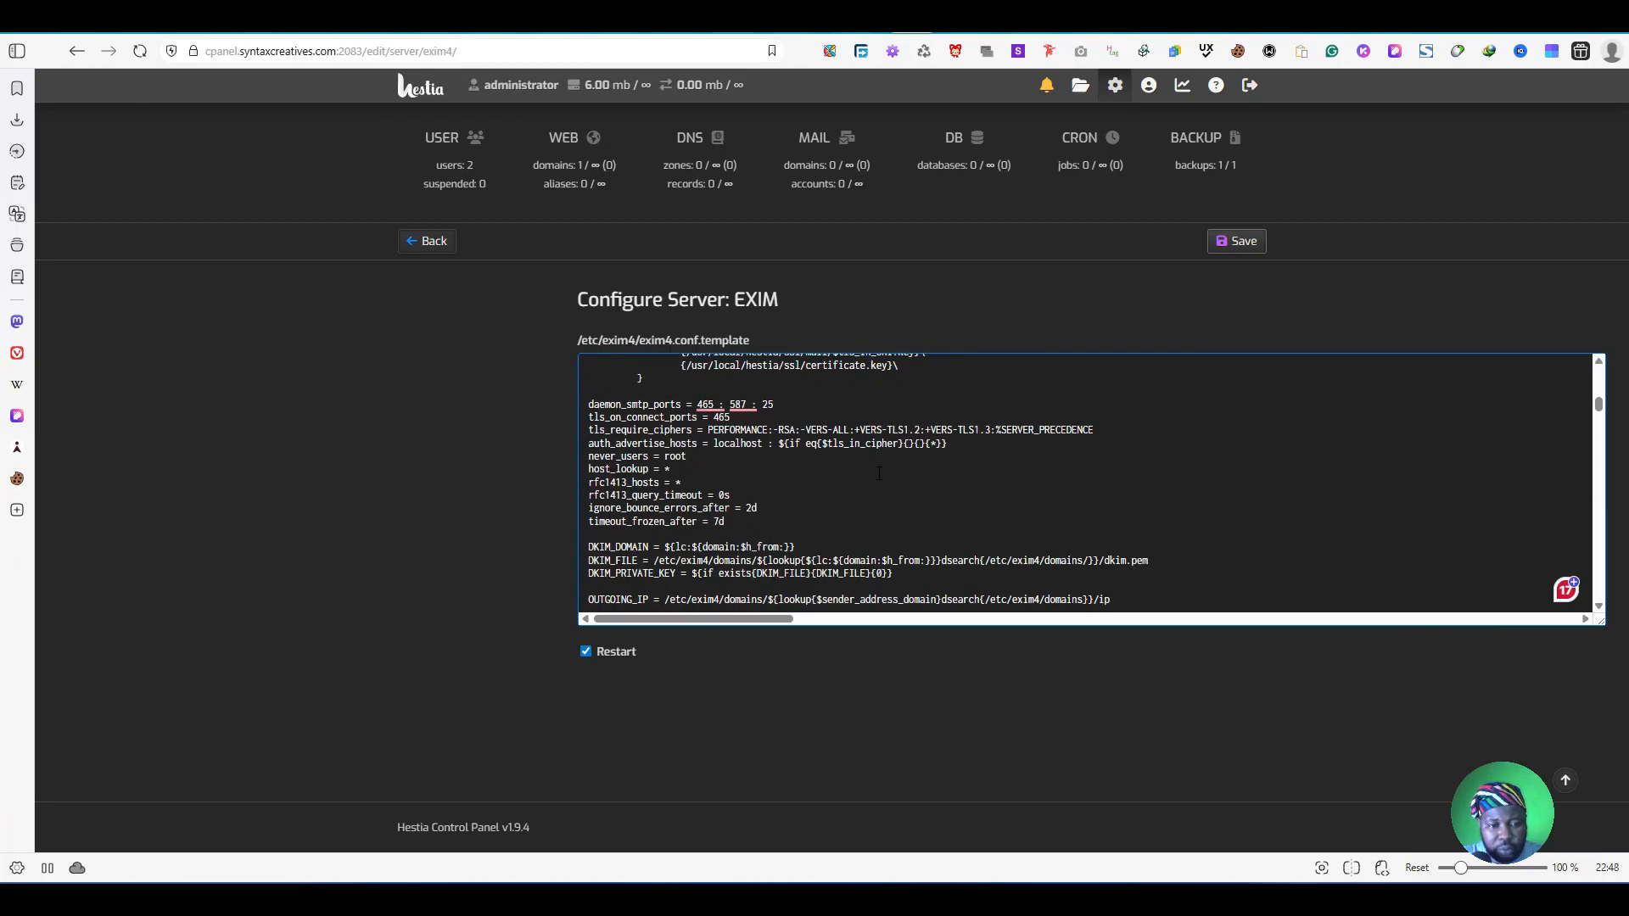
scroll(880, 473, "down", 2)
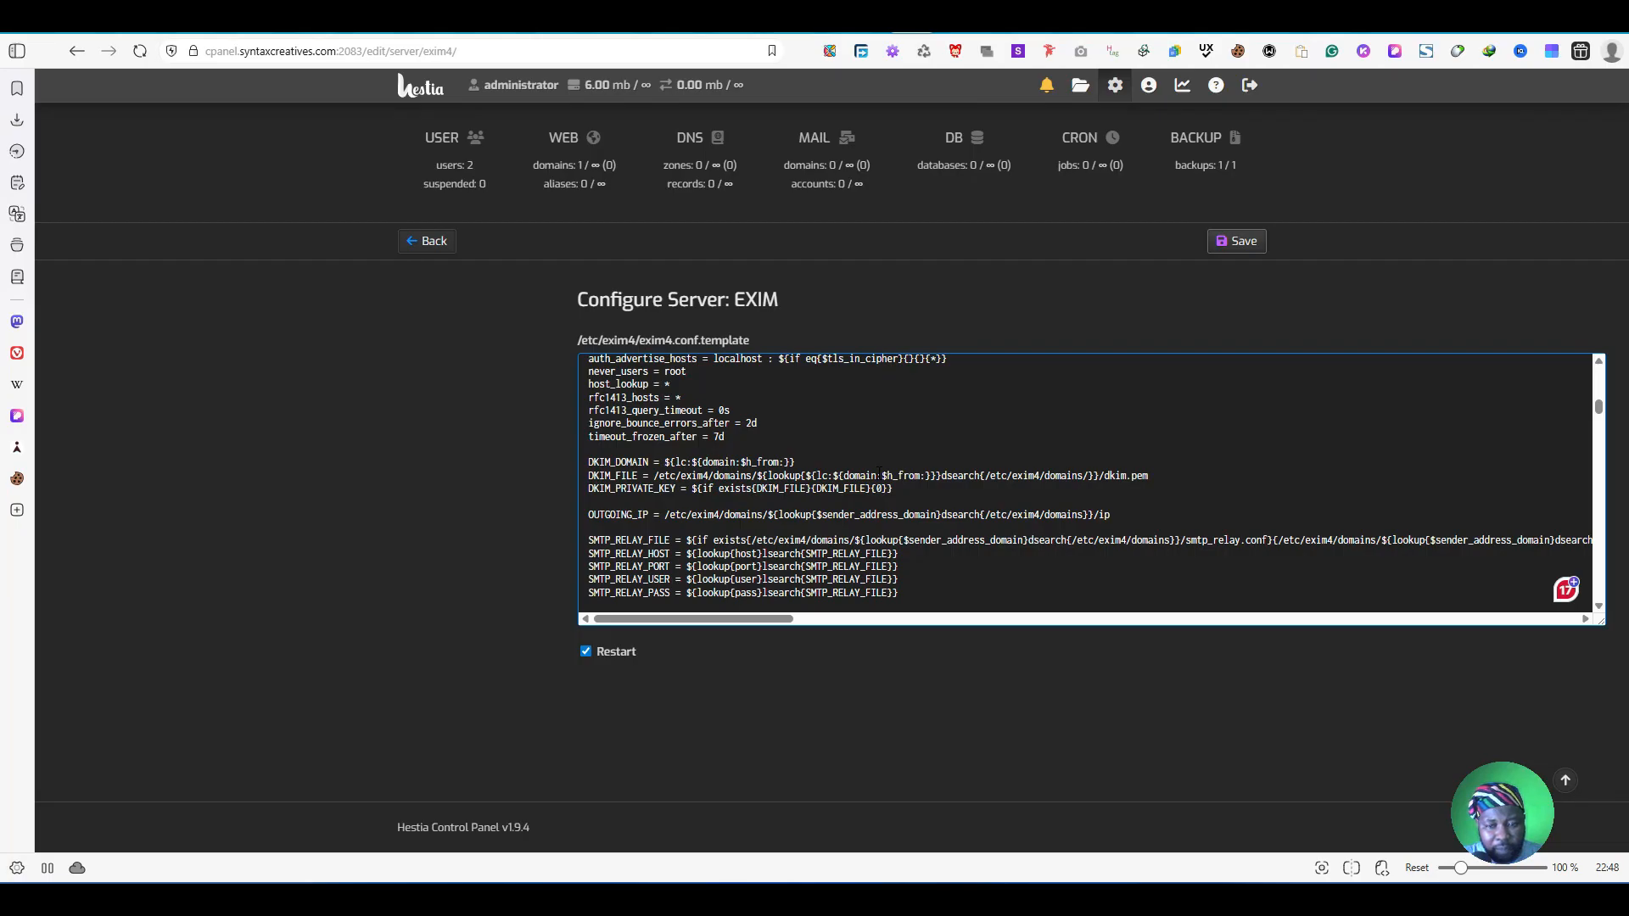
scroll(878, 471, "down", 9)
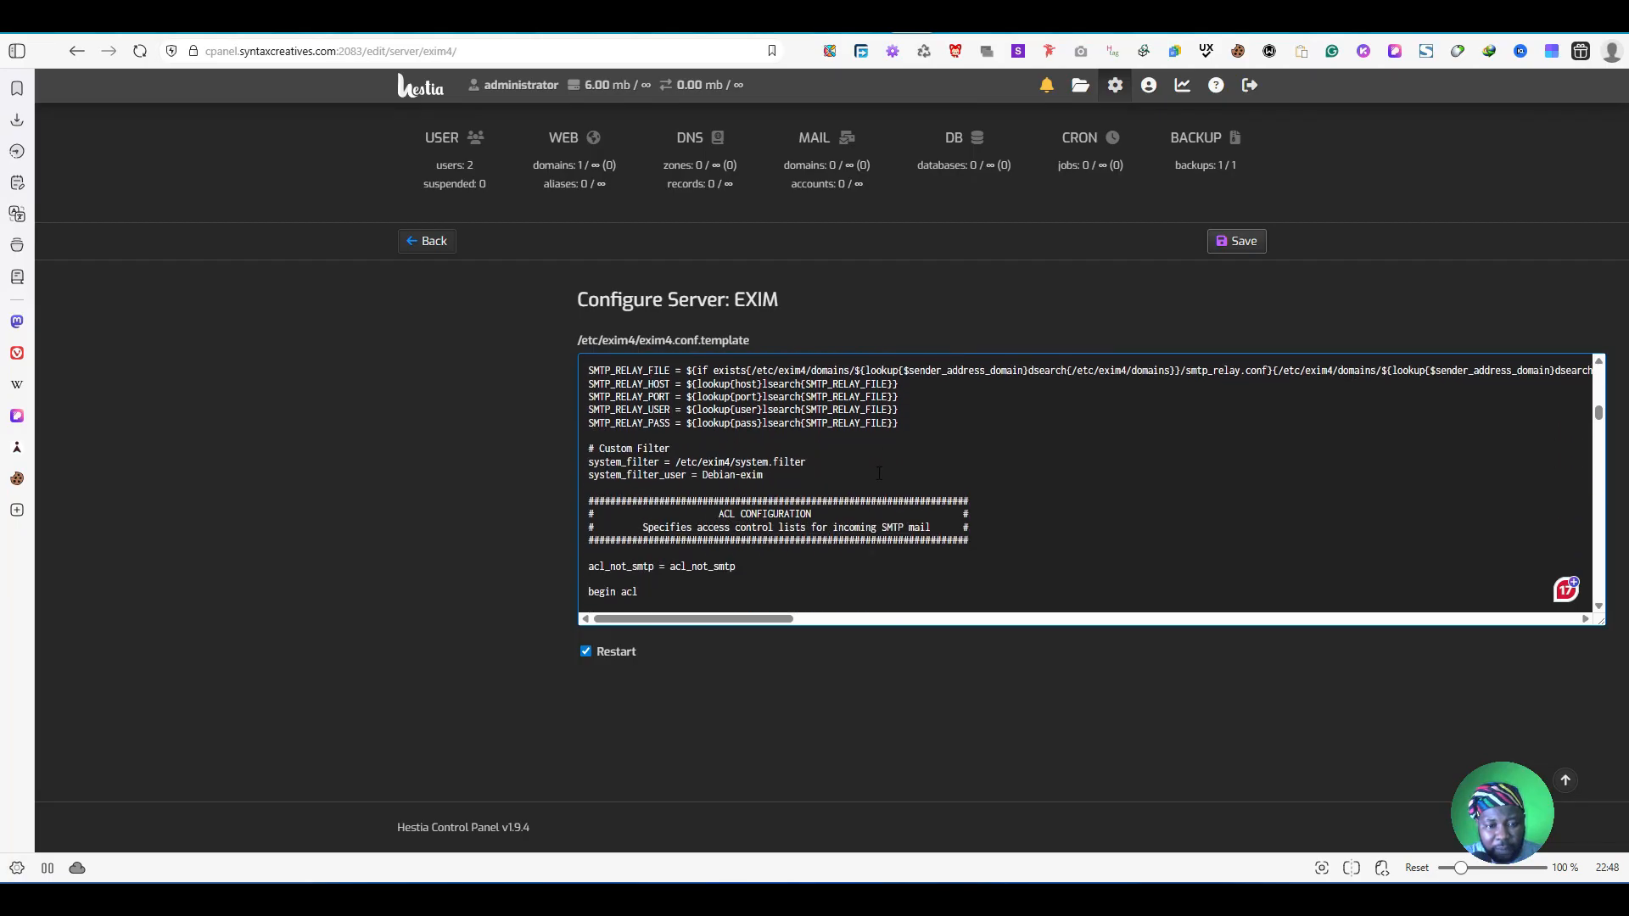
scroll(879, 472, "down", 5)
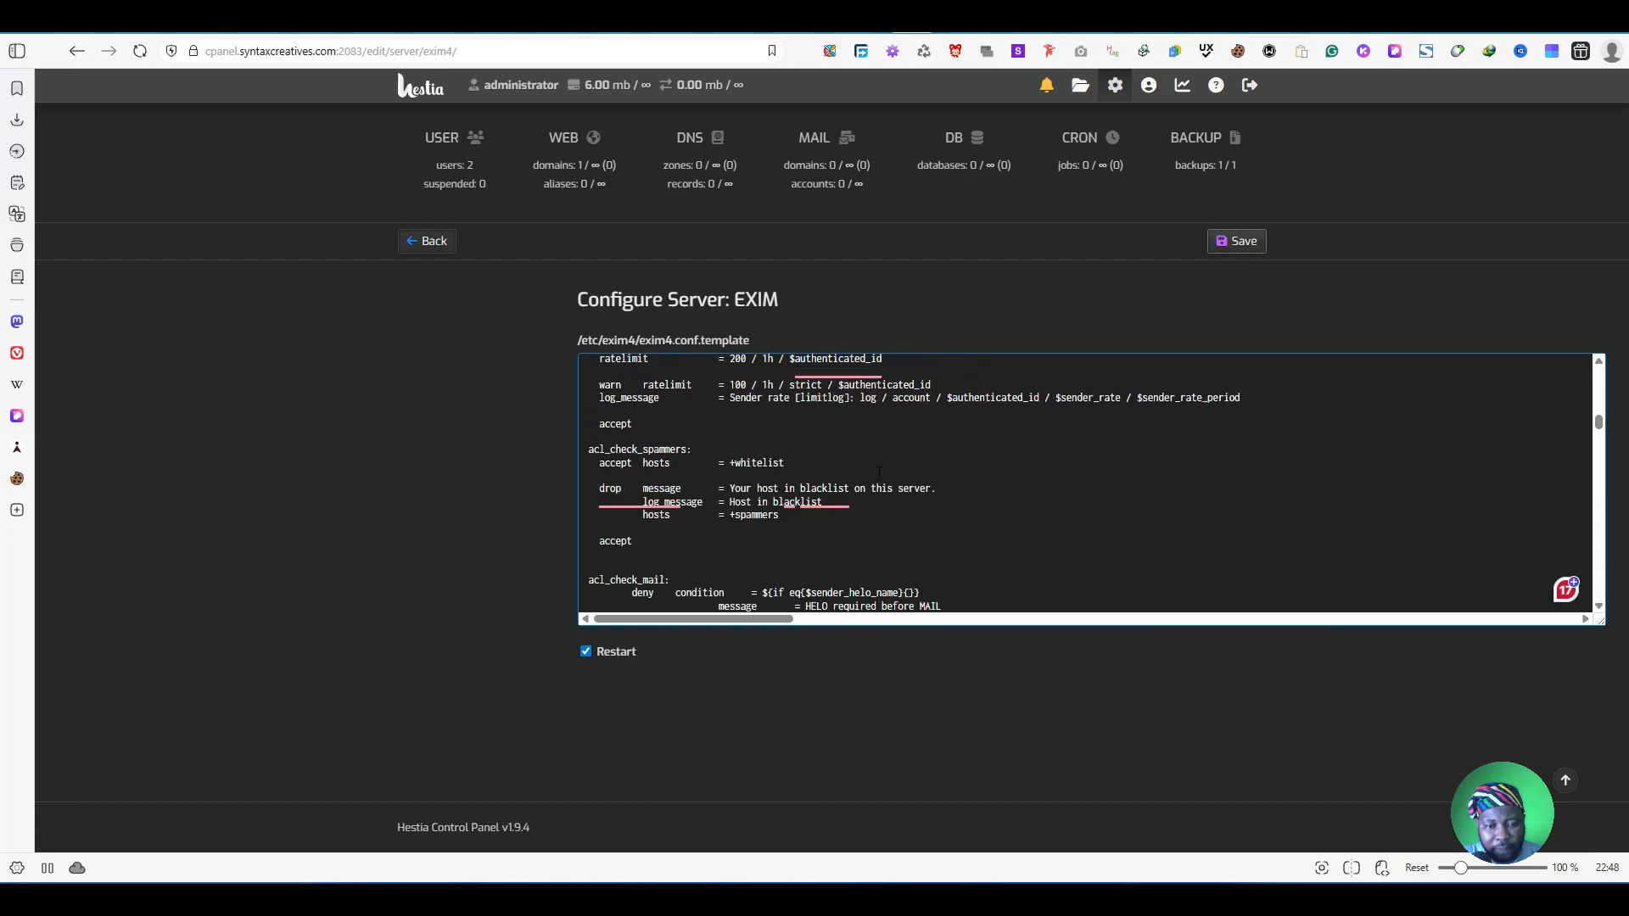
scroll(878, 472, "down", 2)
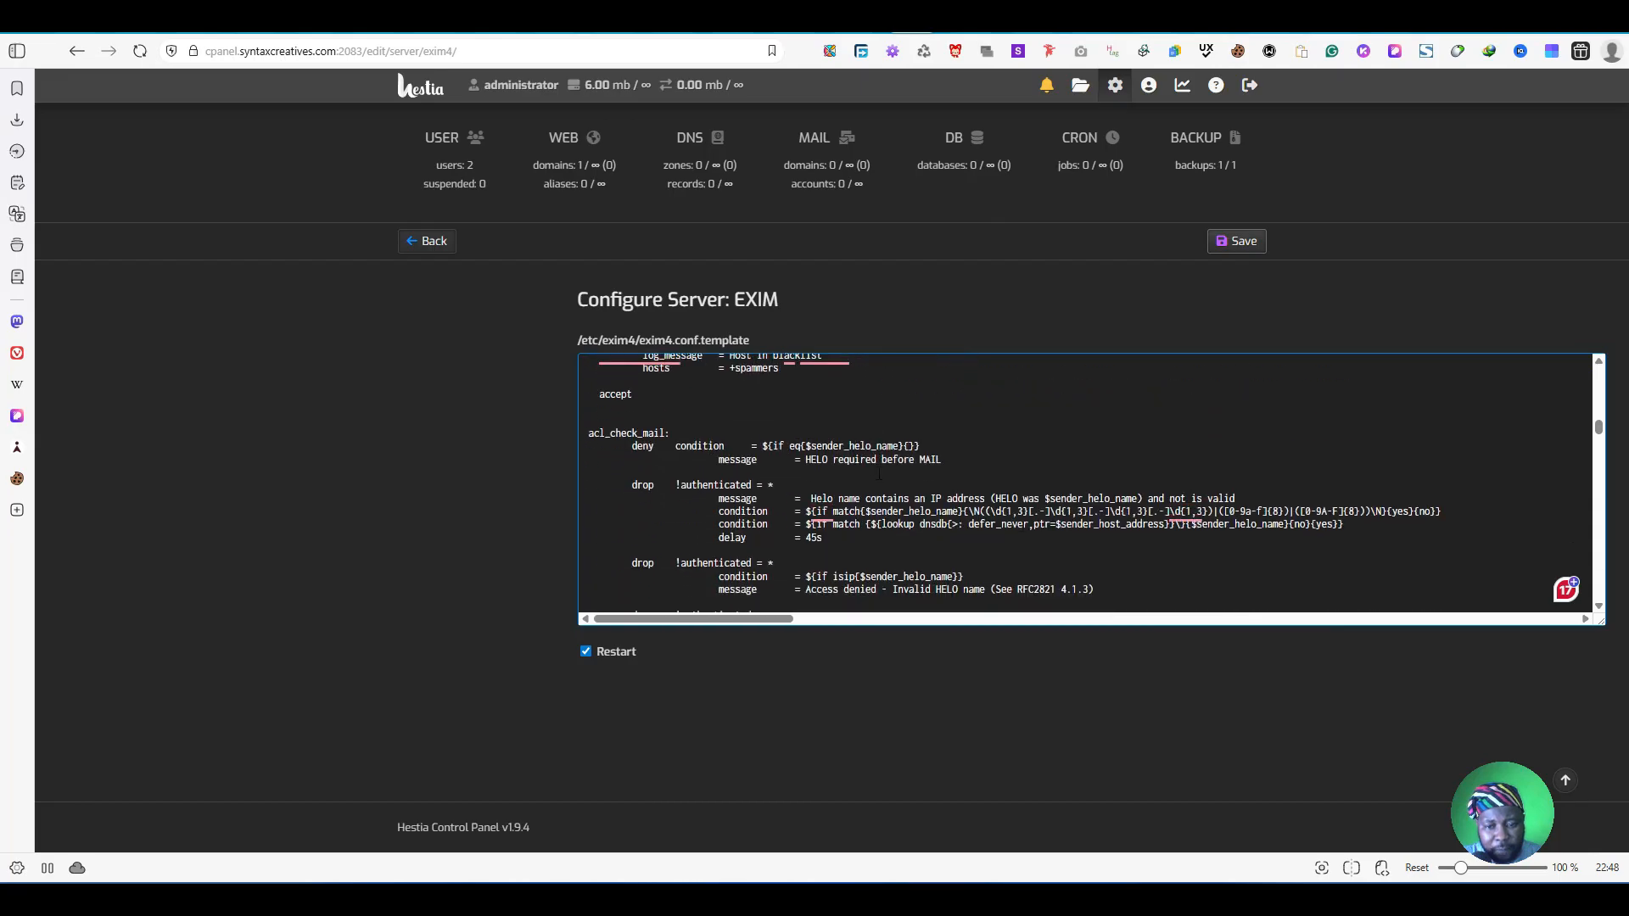
scroll(878, 472, "up", 2)
scroll(878, 472, "down", 6)
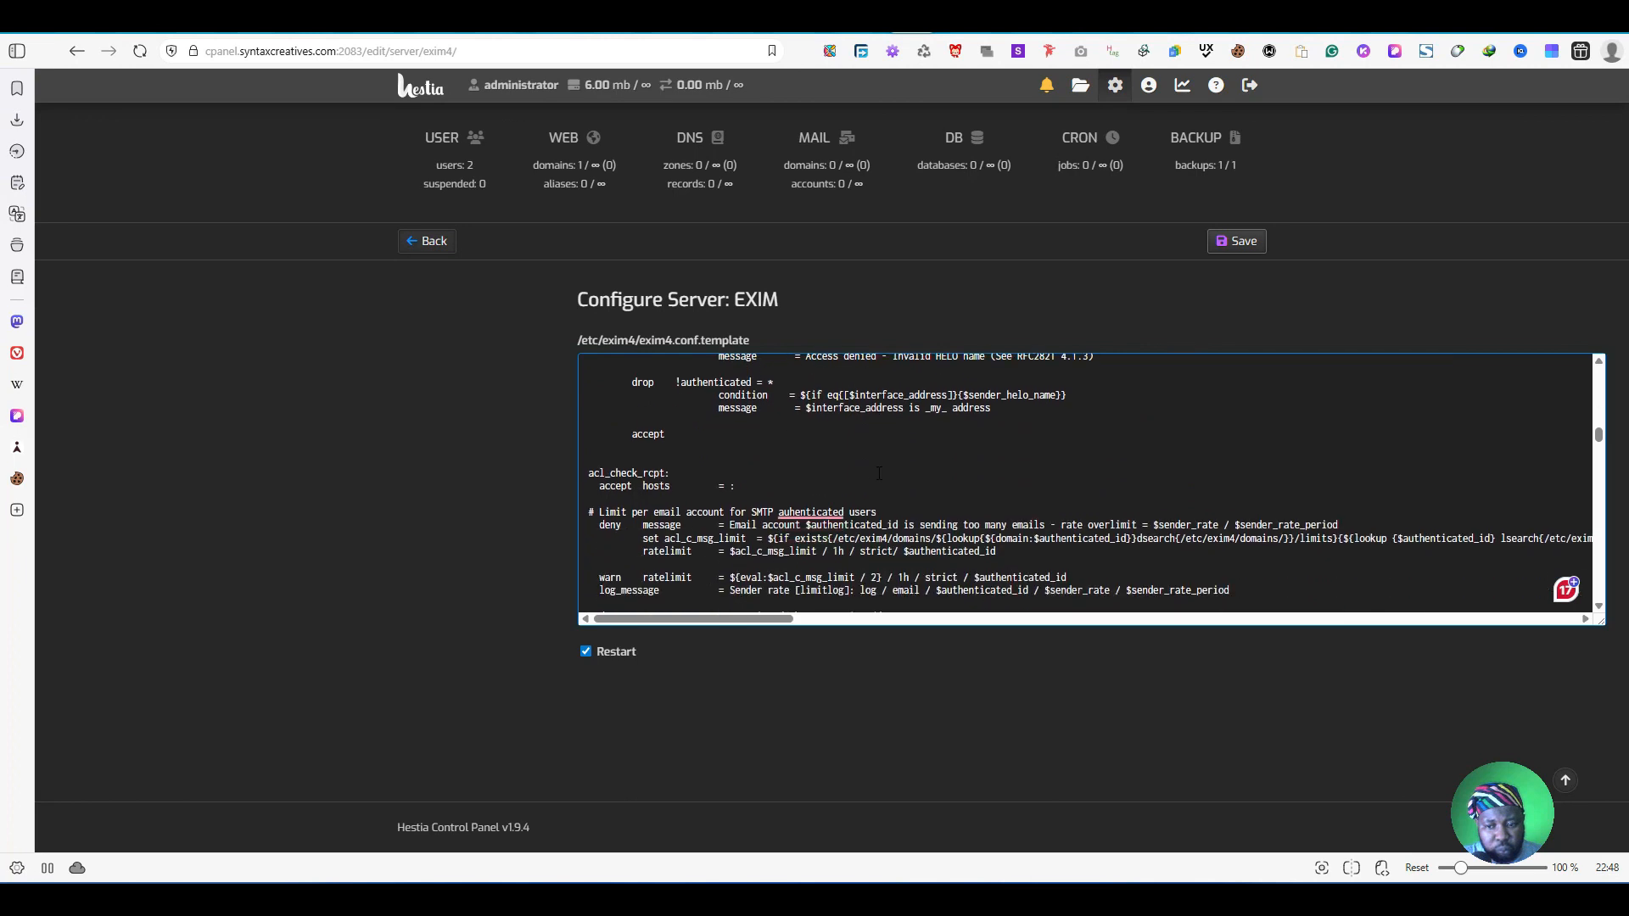
scroll(879, 473, "down", 4)
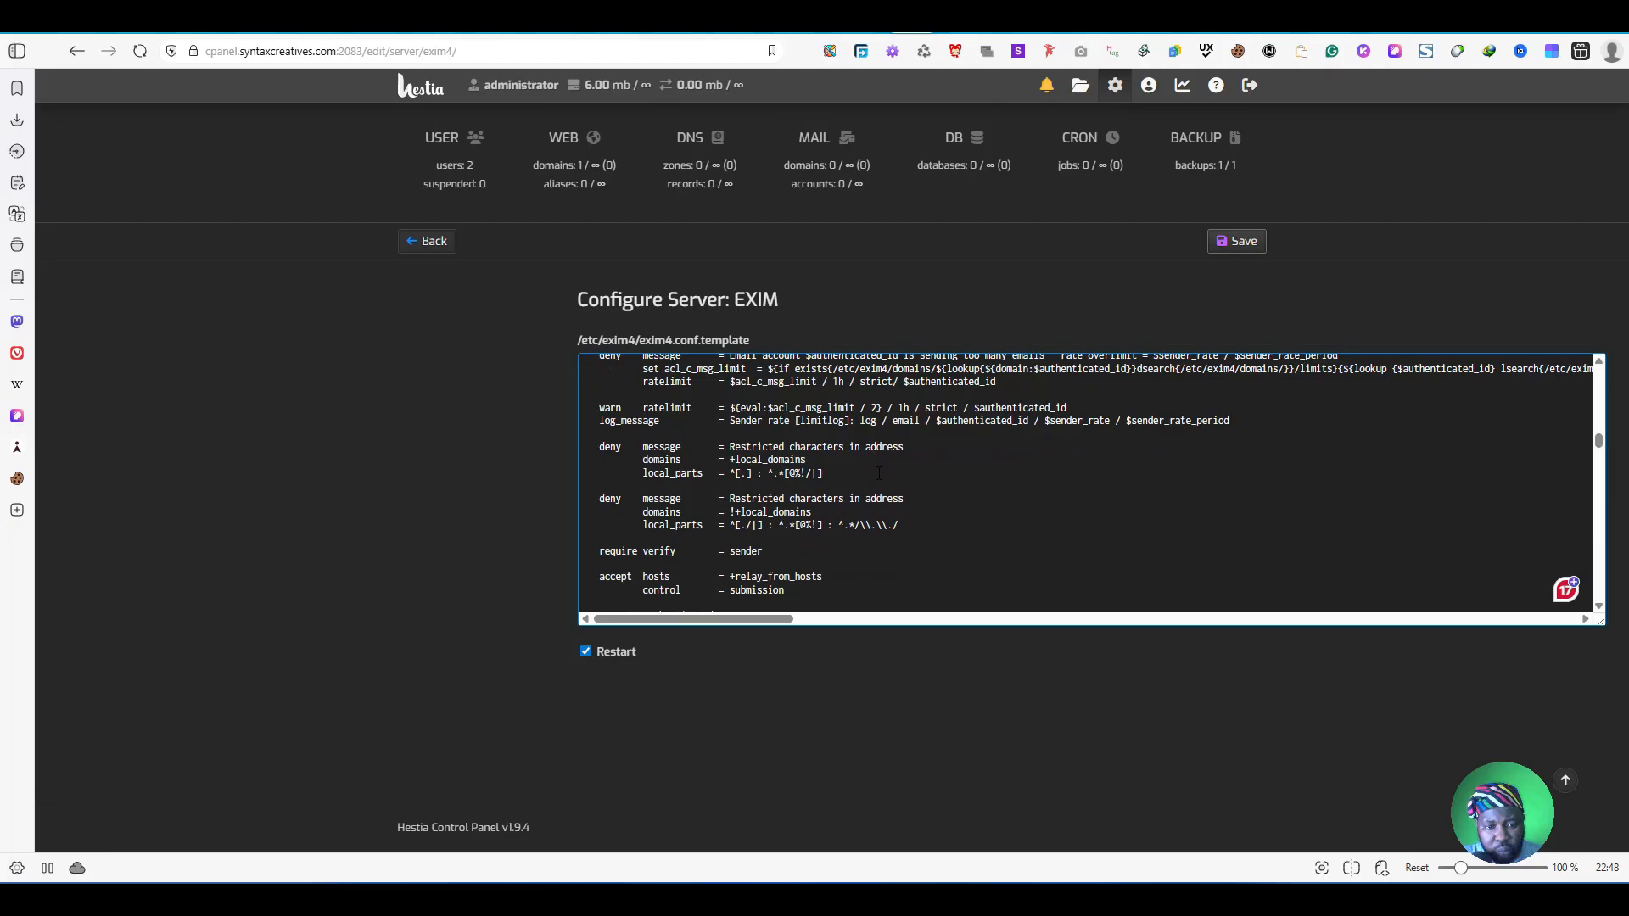
scroll(880, 473, "down", 2)
scroll(879, 473, "down", 10)
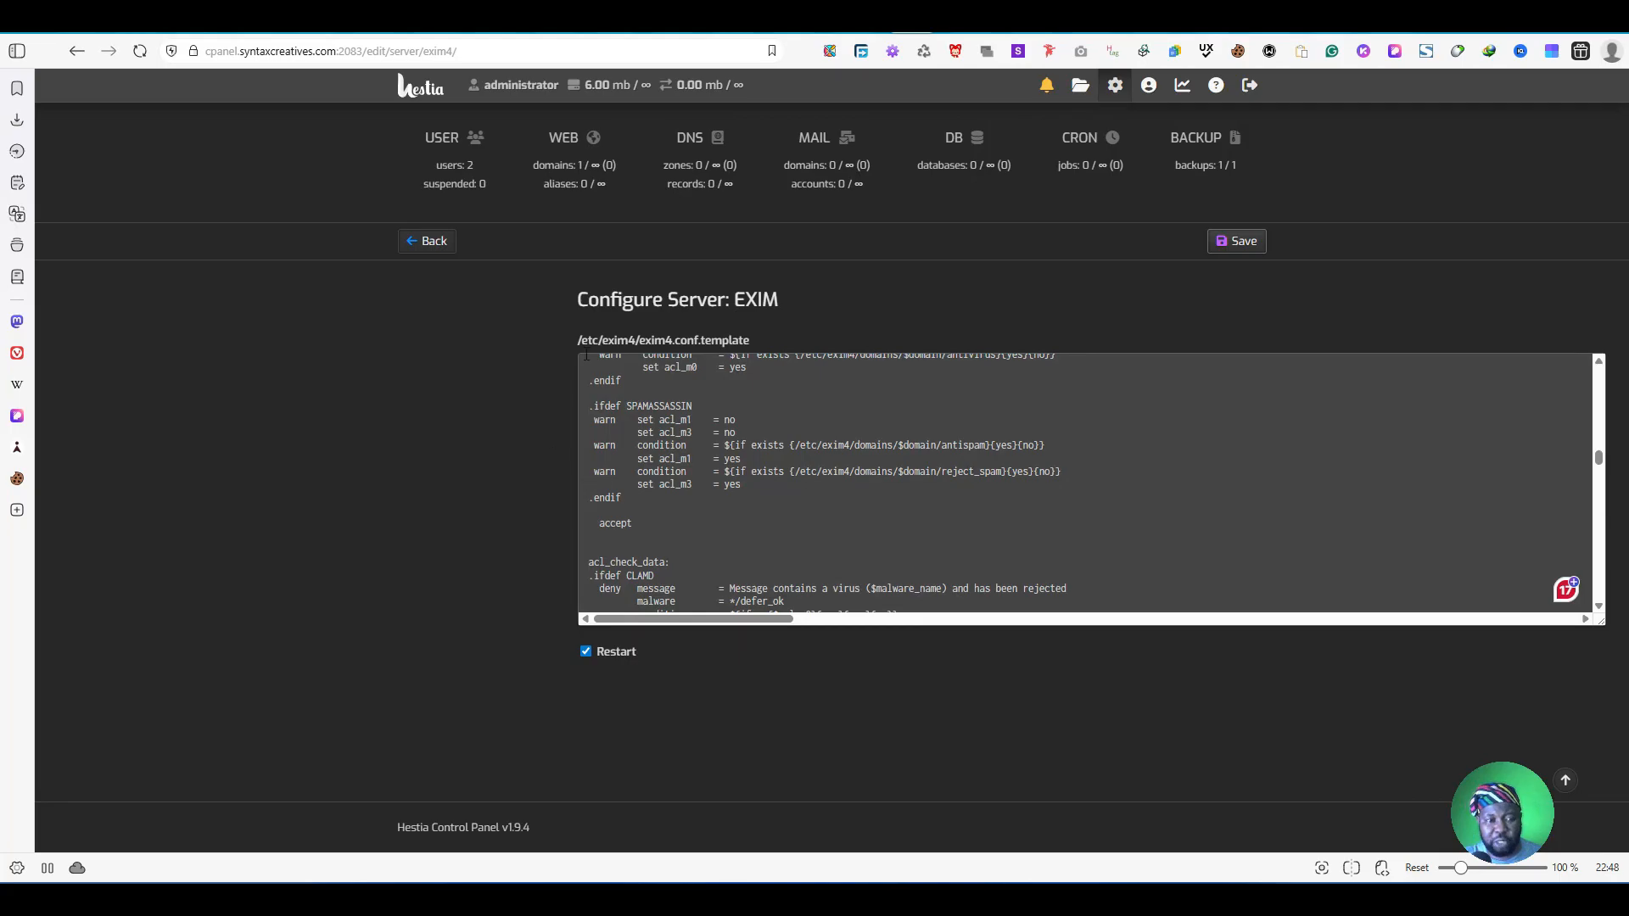
Step: Find "Rejected because" in the Exim template, select the blacklist deny rule's message text, and save the server configuration
left_click(879, 394)
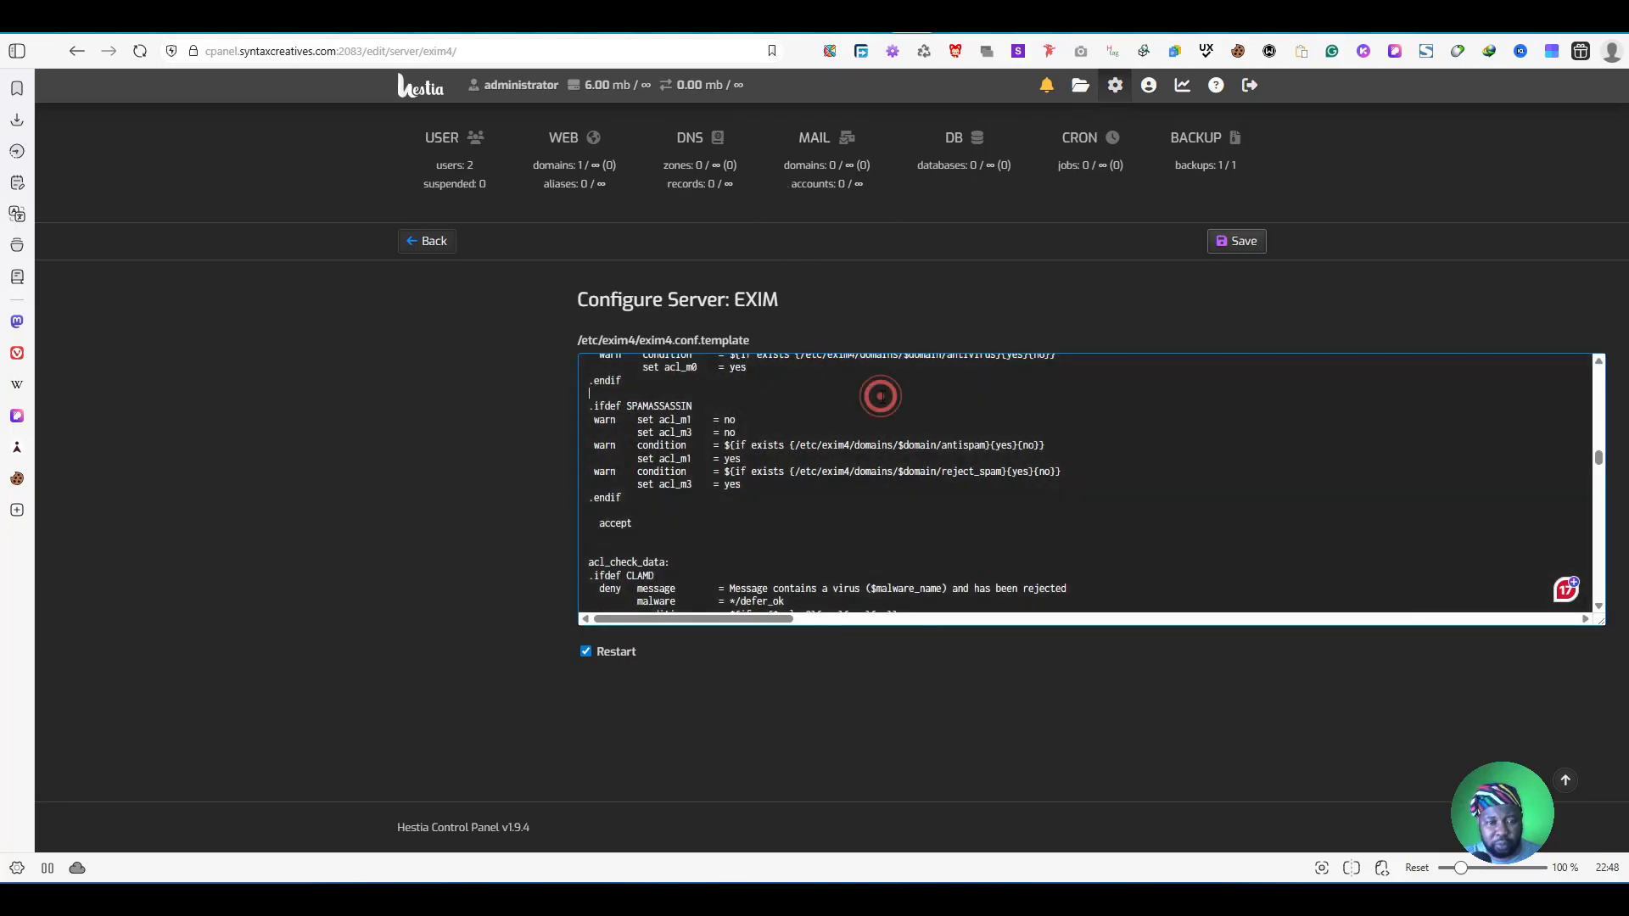
key("ctrl+f")
type("Rejected because")
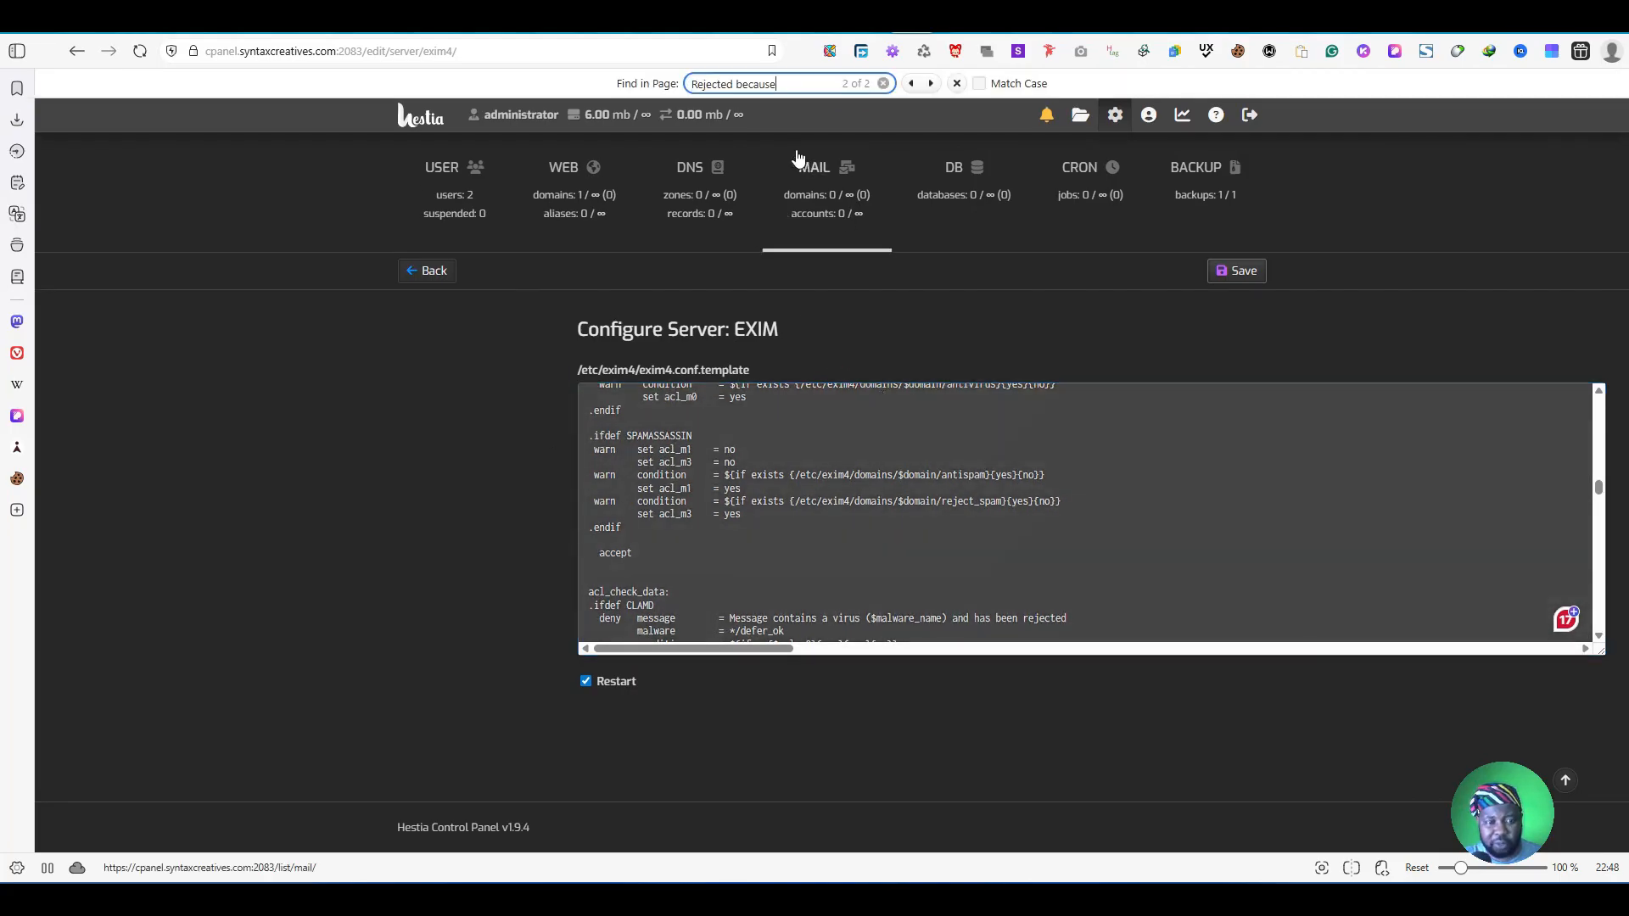
key("Return")
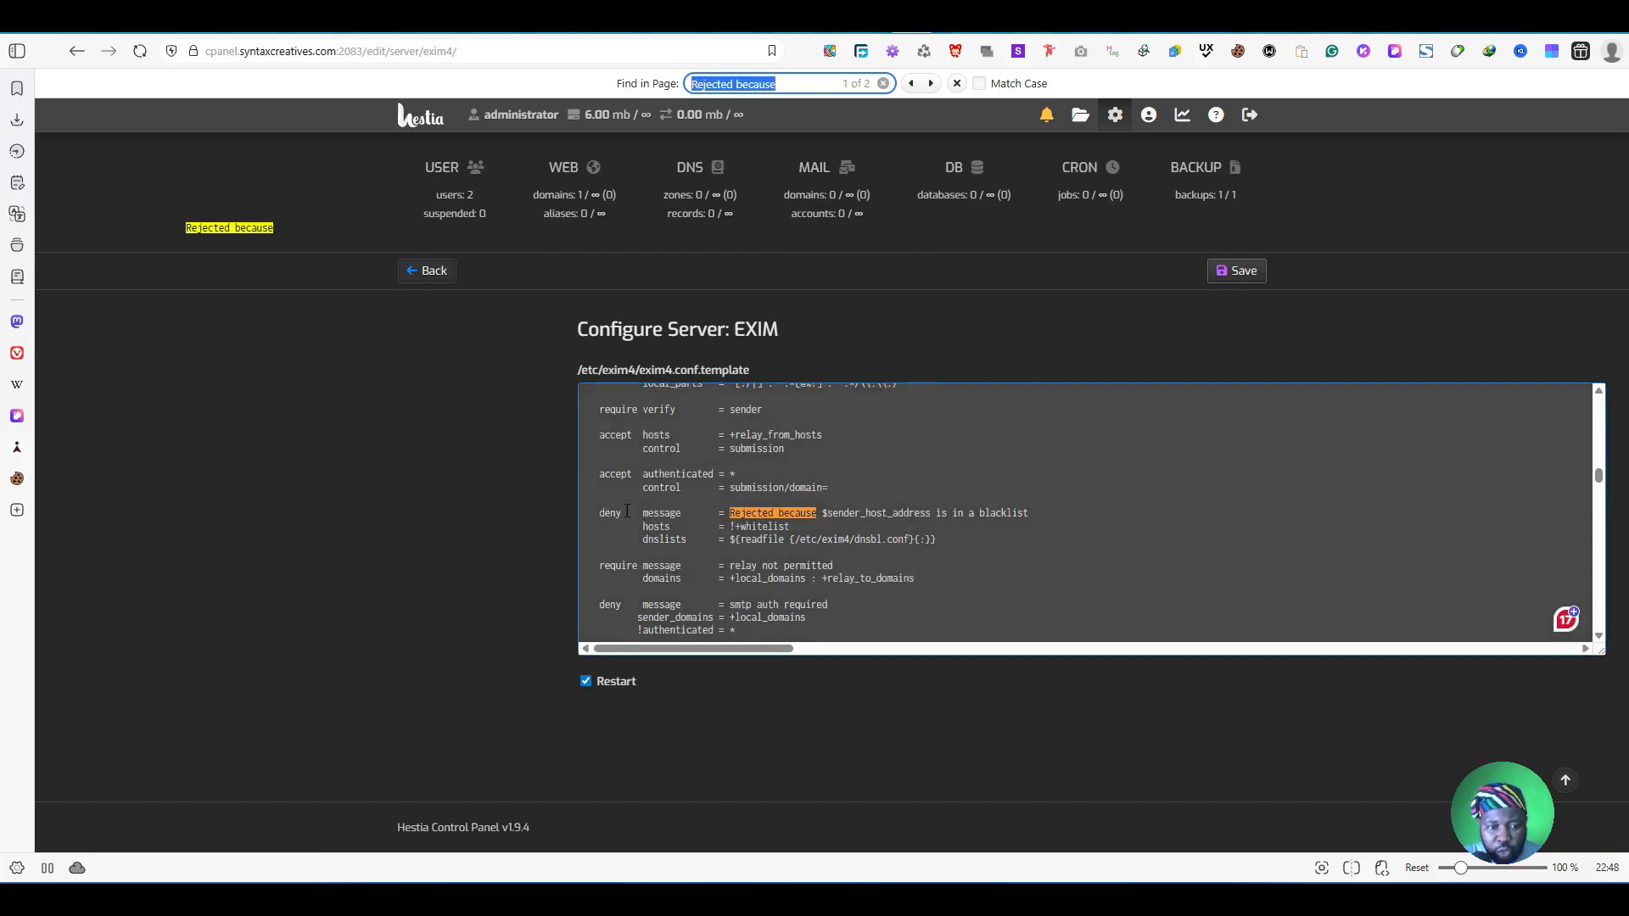
left_click(723, 512)
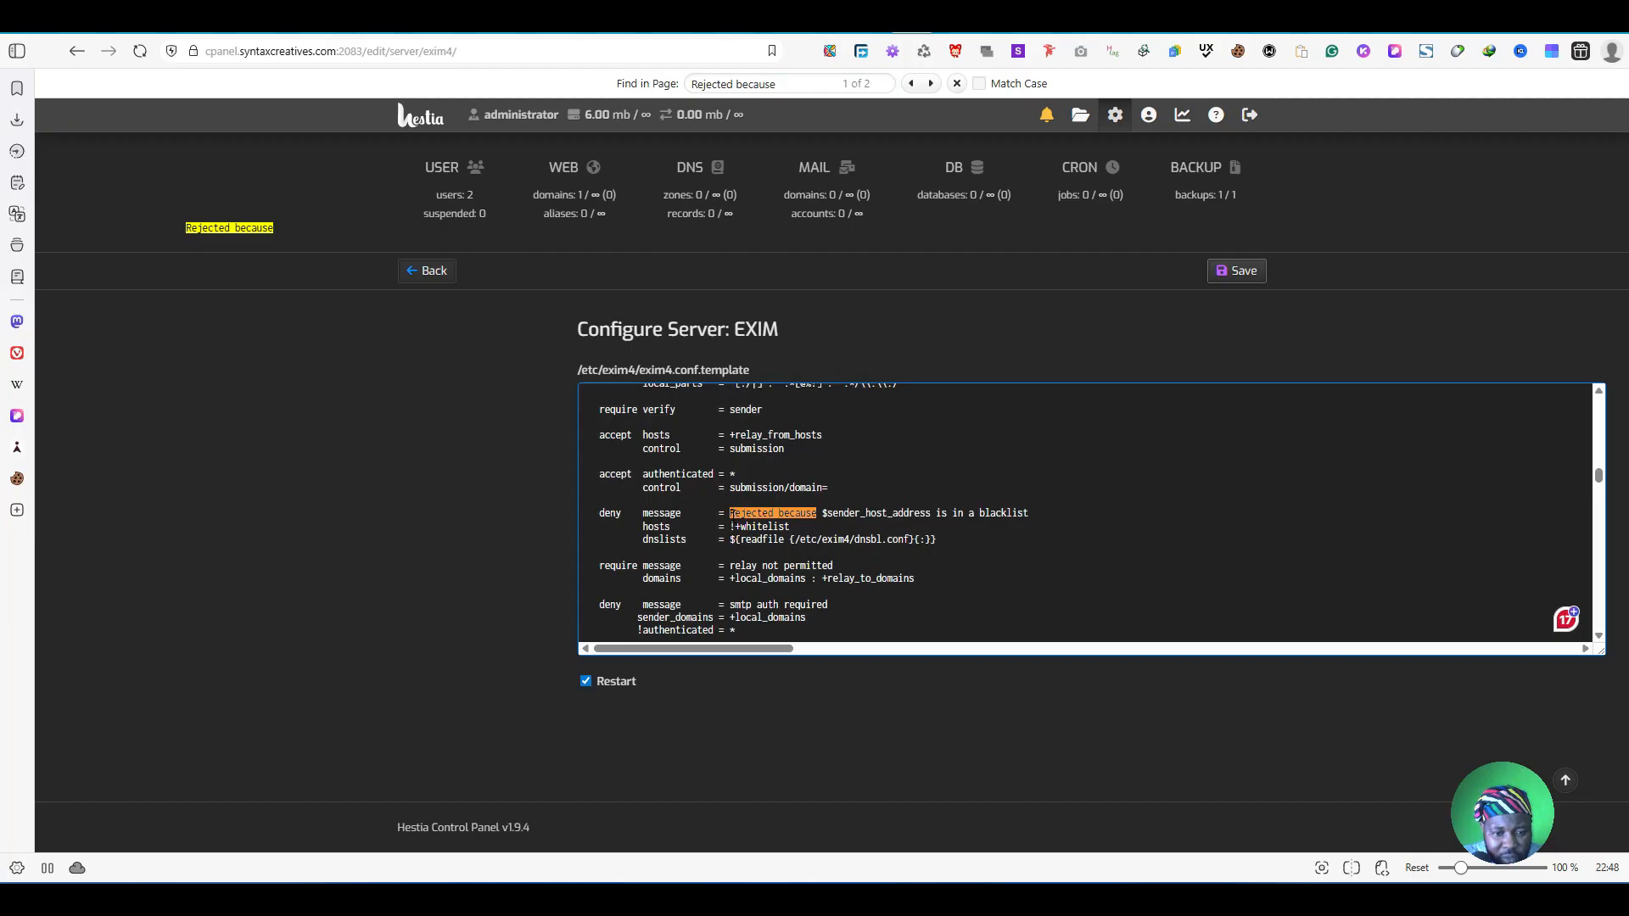
left_click_drag(1035, 513, 730, 513)
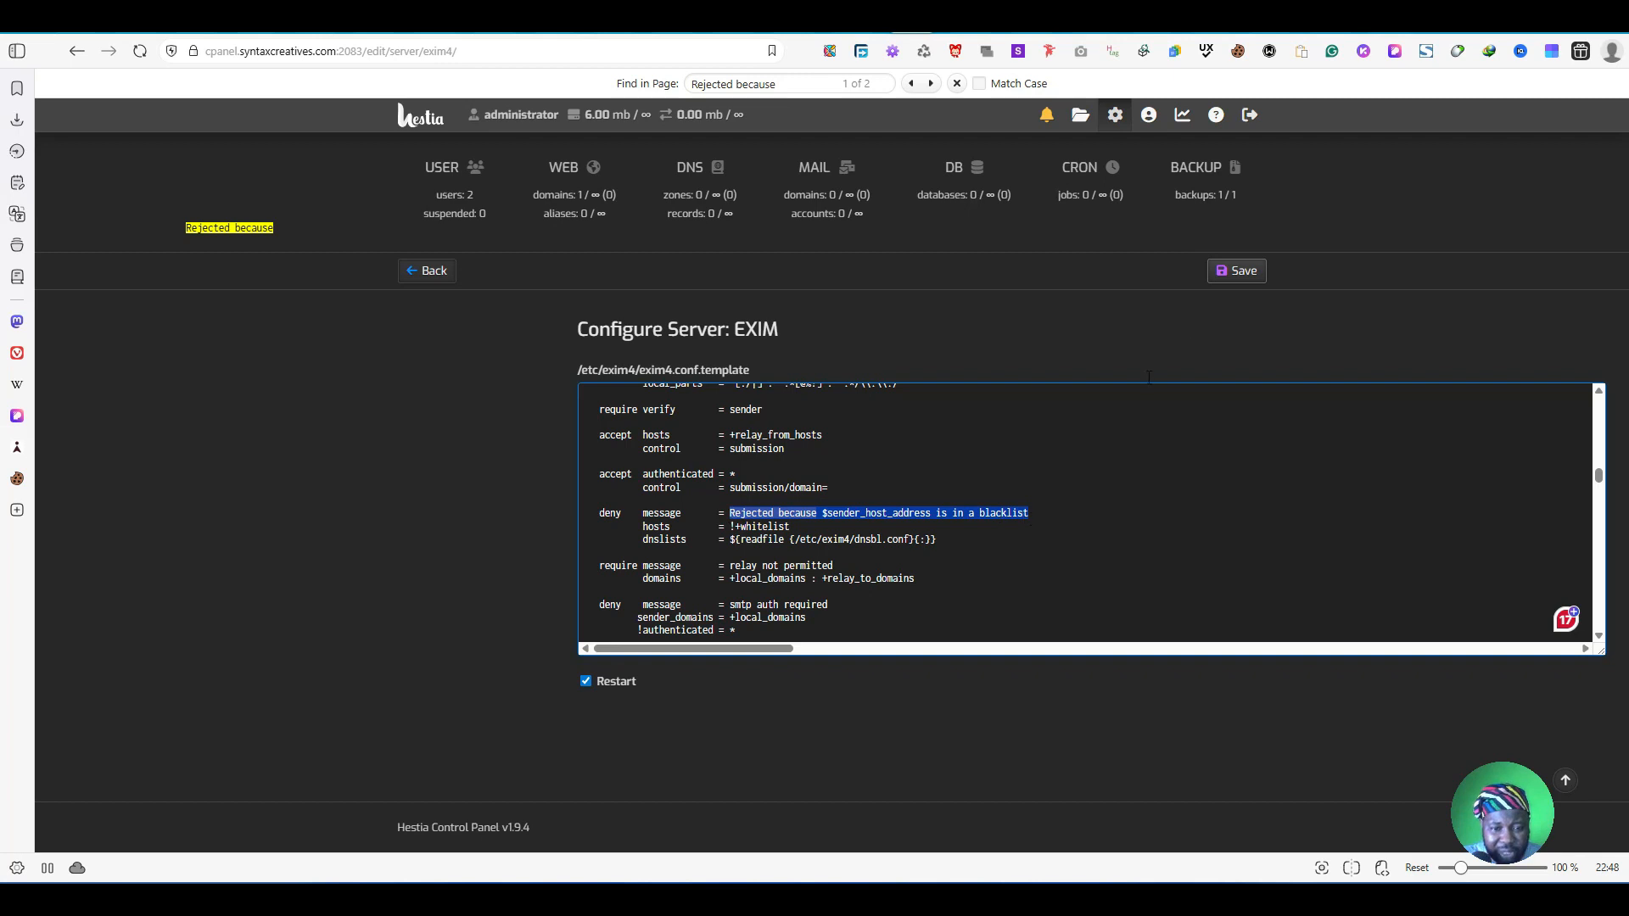
left_click(1236, 270)
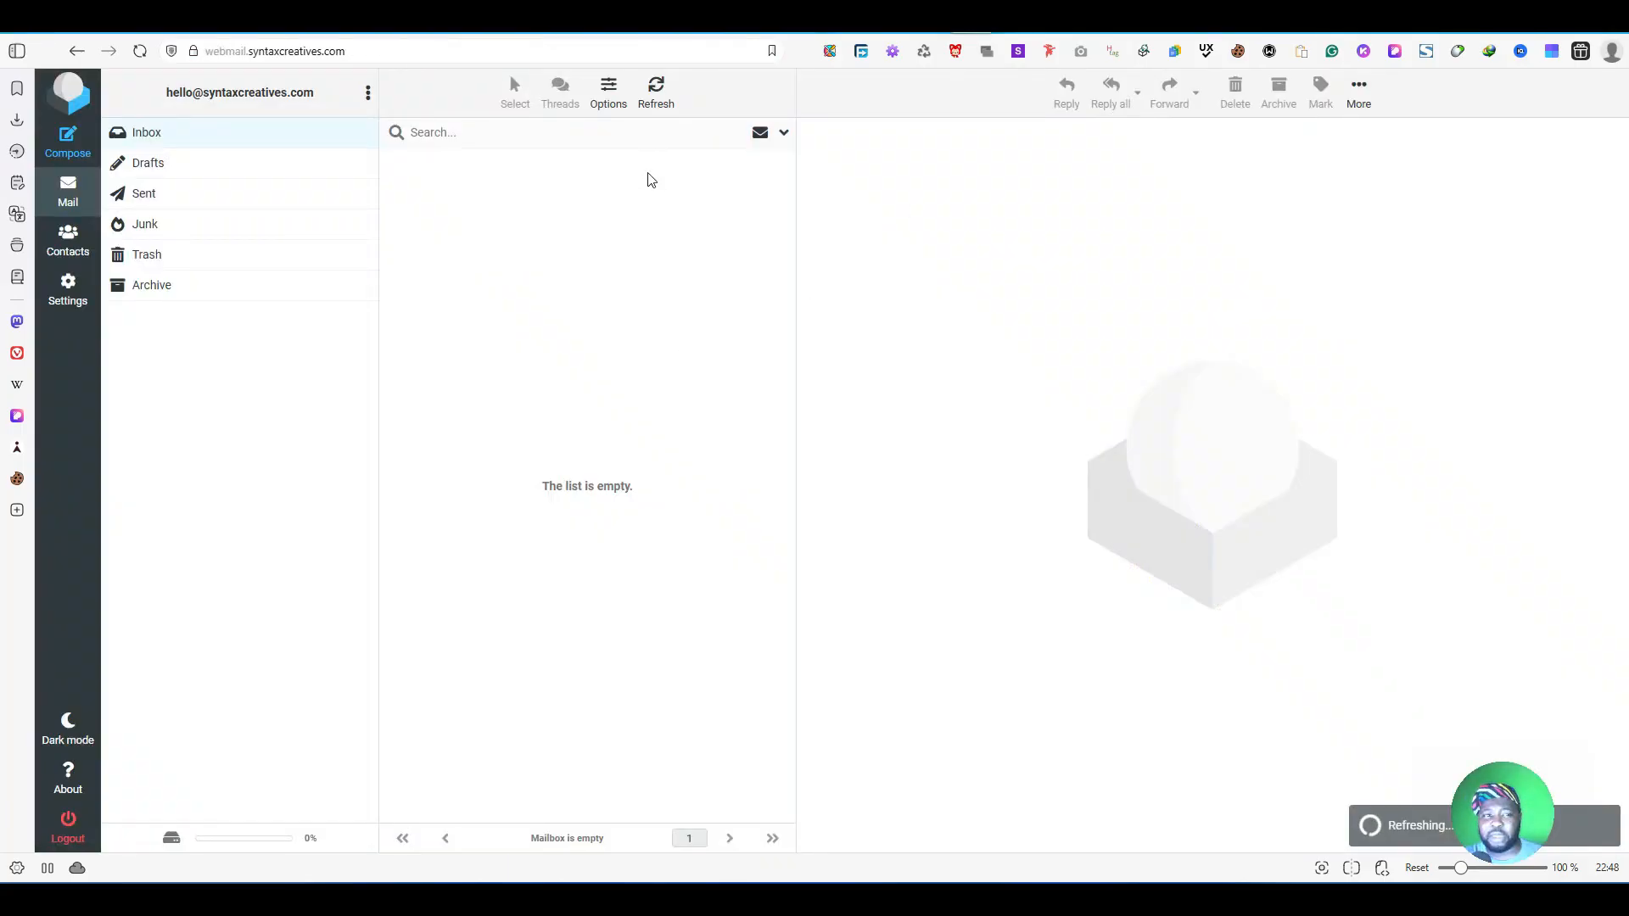
Step: Refresh the webmail inbox to check for new mail, and review the _dmarc TXT record's content in Cloudflare
left_click(656, 89)
left_click(658, 98)
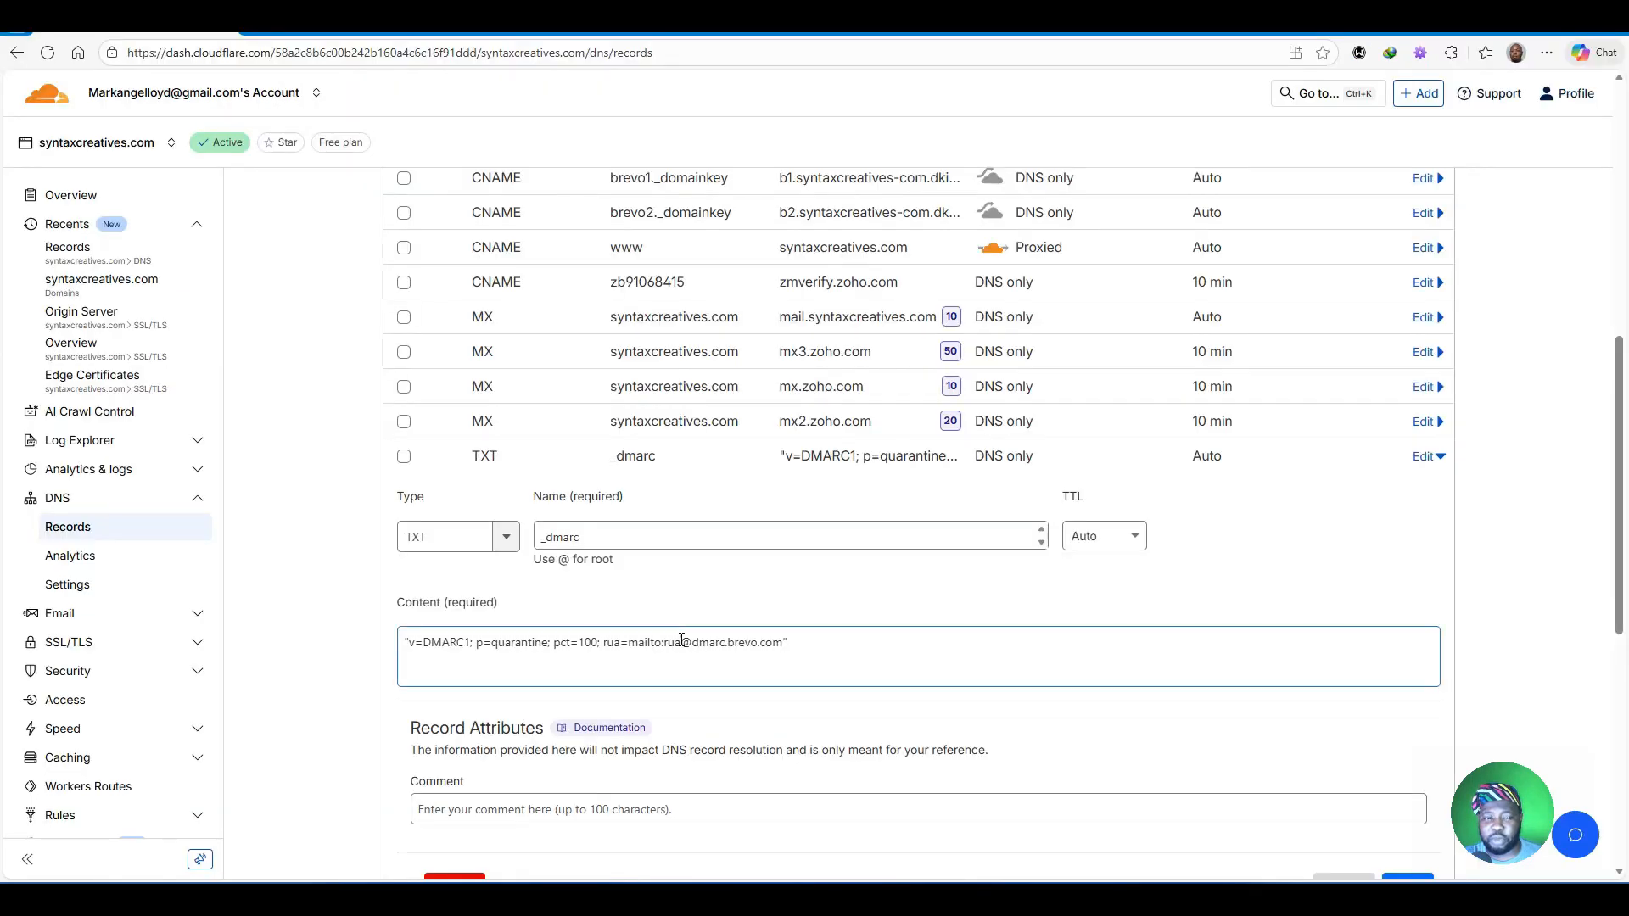
scroll(605, 587, "down", 1)
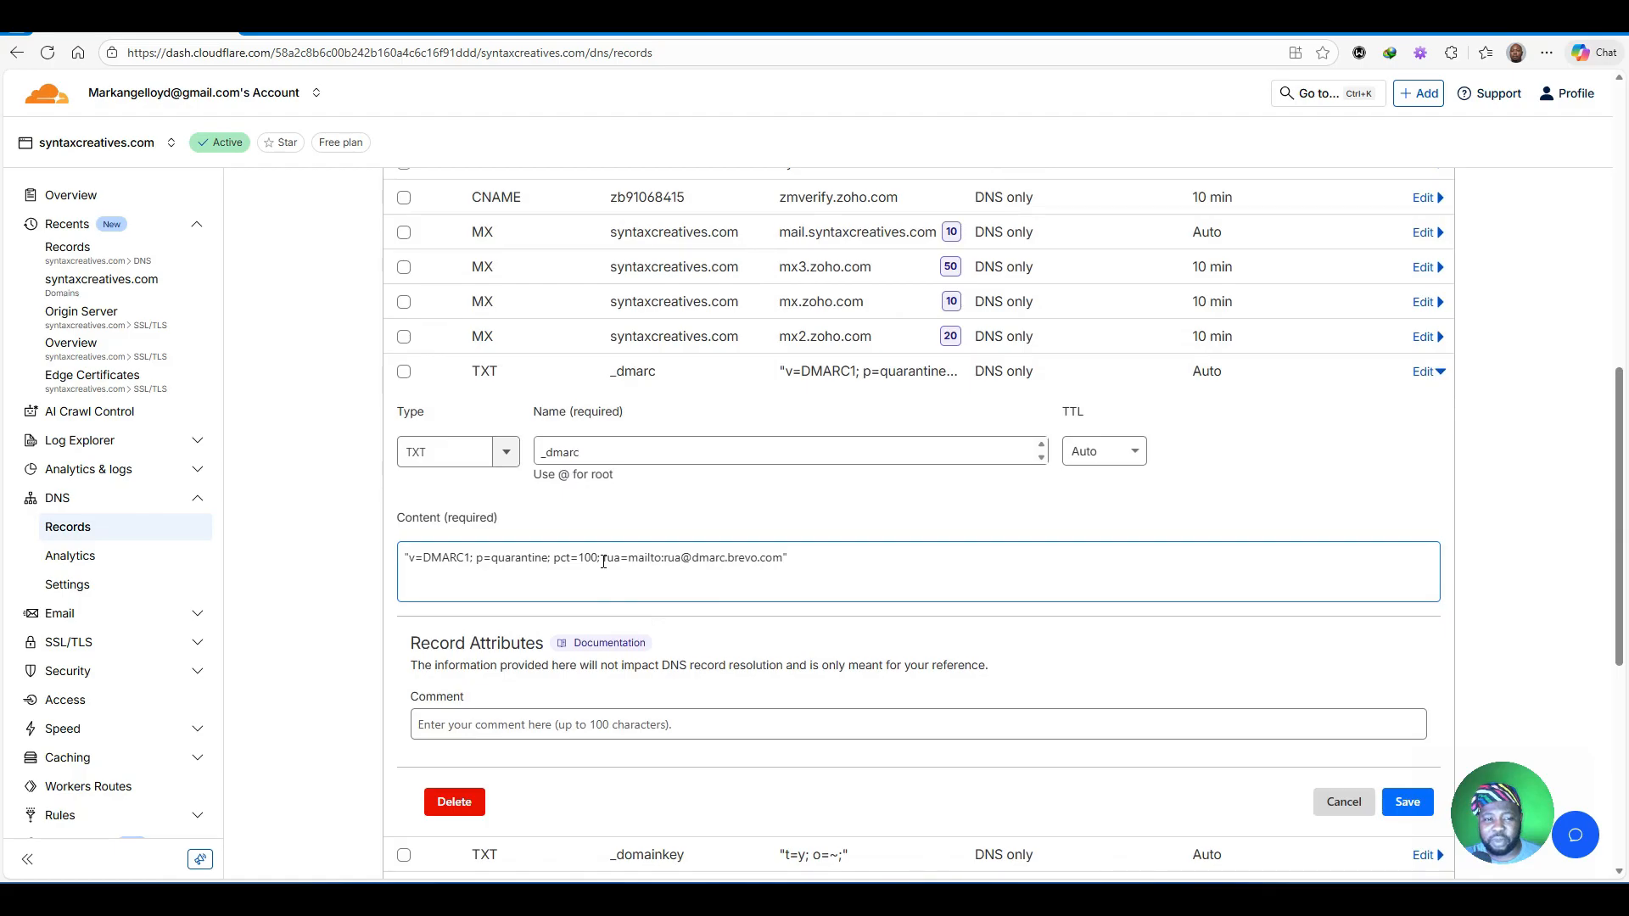
left_click(478, 635)
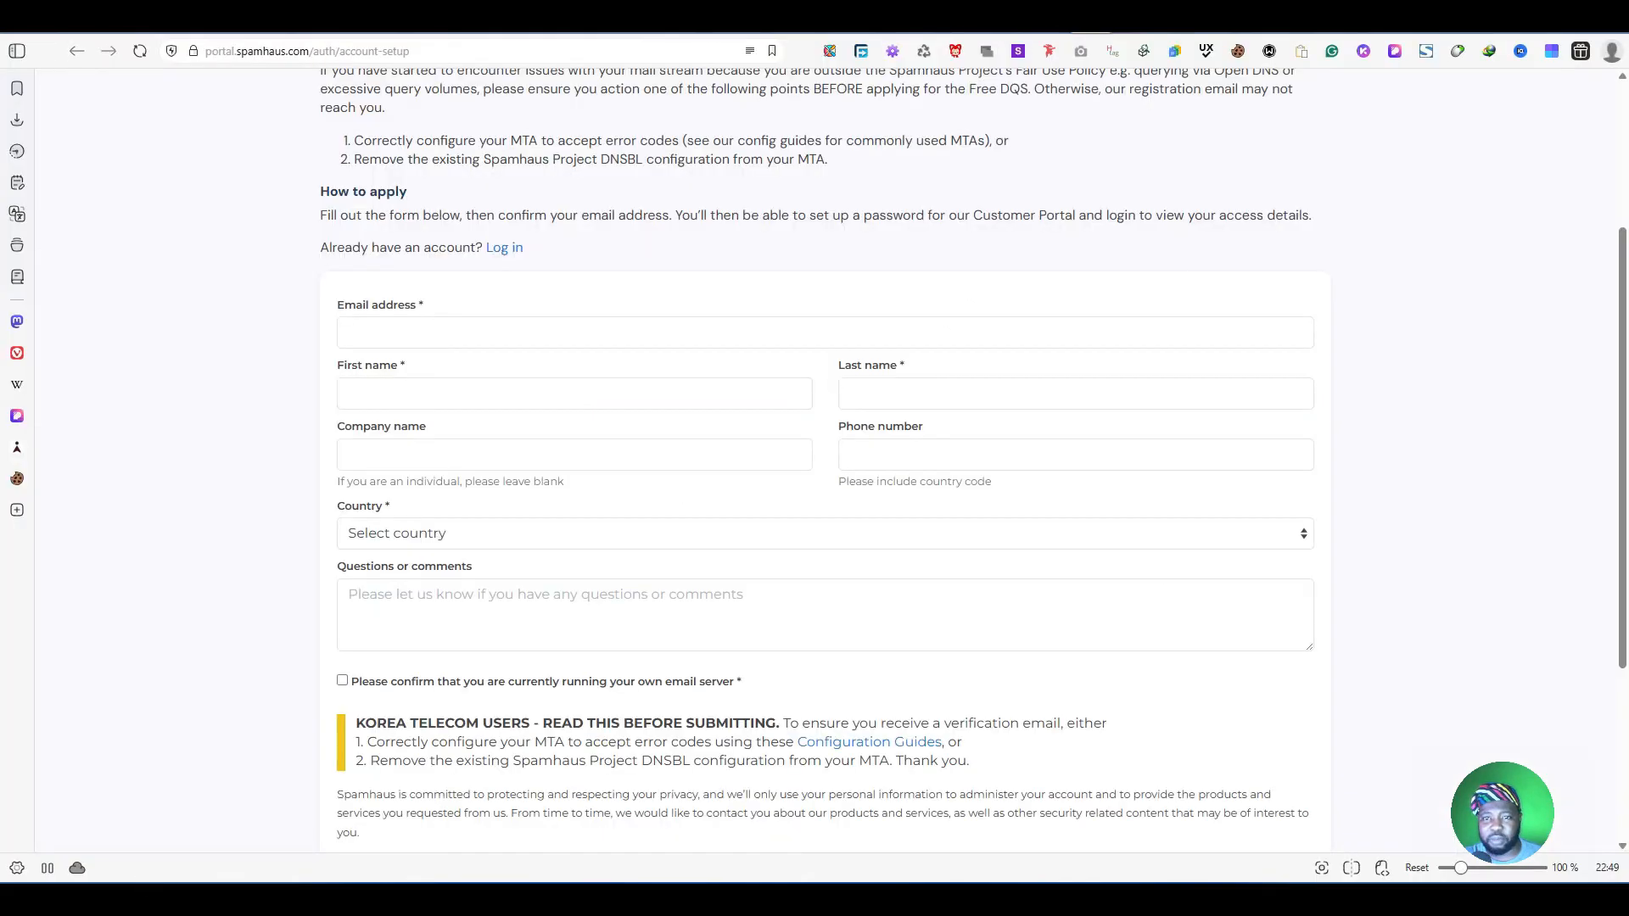
mouse_move(989, 34)
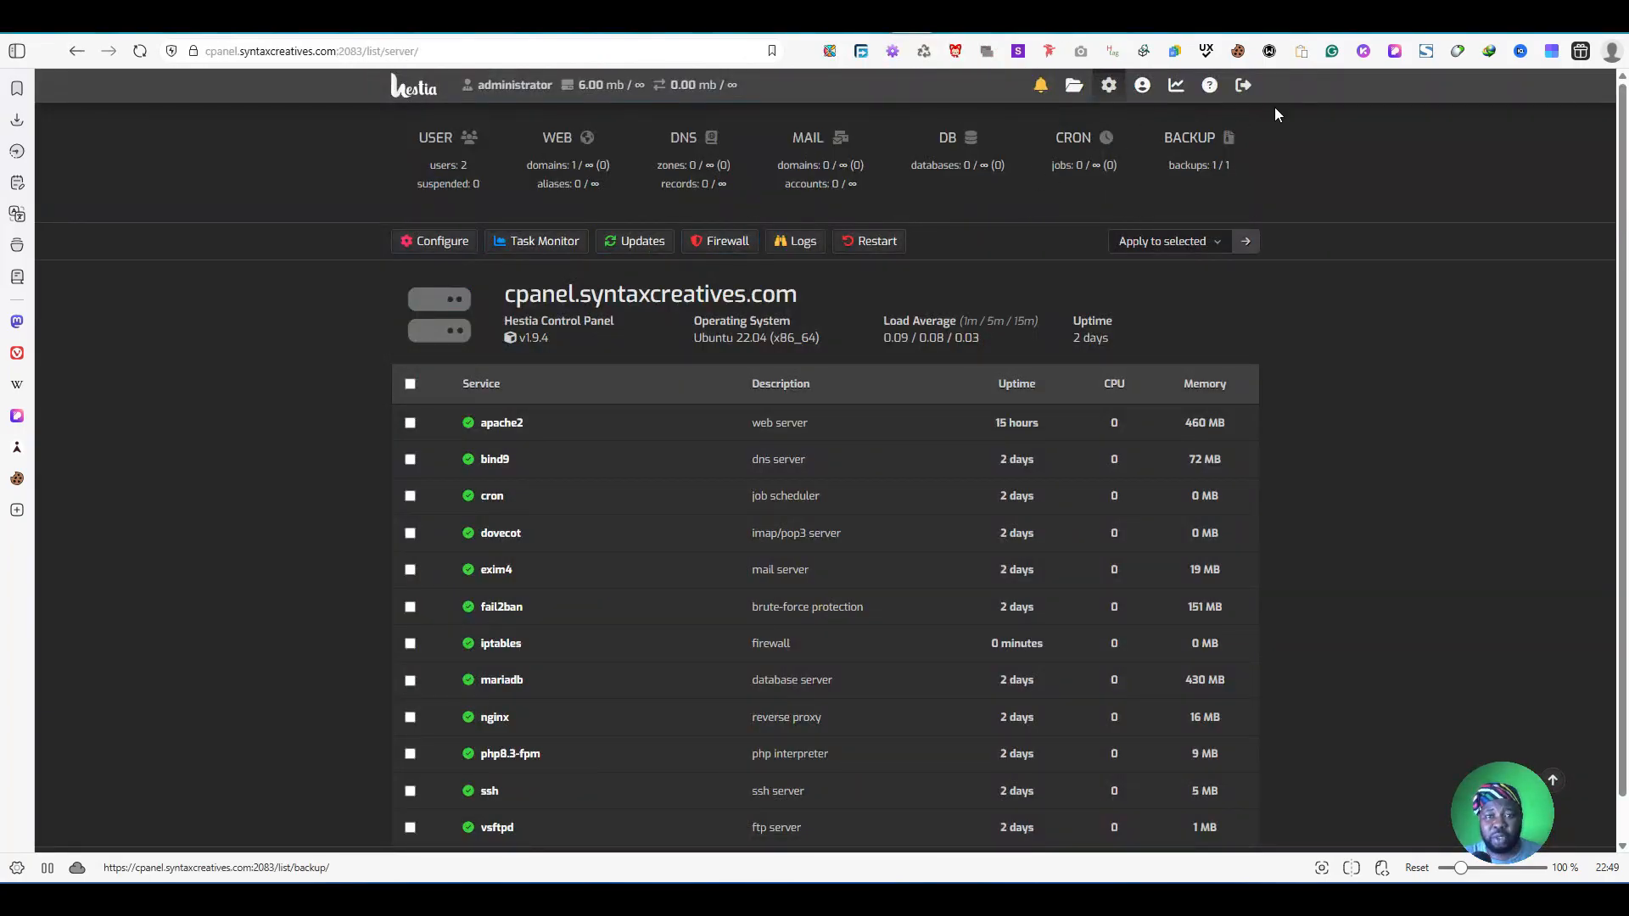
Step: Switch to Hestia Control Panel, log in as the non-administrator user from the user list, and open the syntaxcreatives.com mail domain's DNS records
left_click(669, 241)
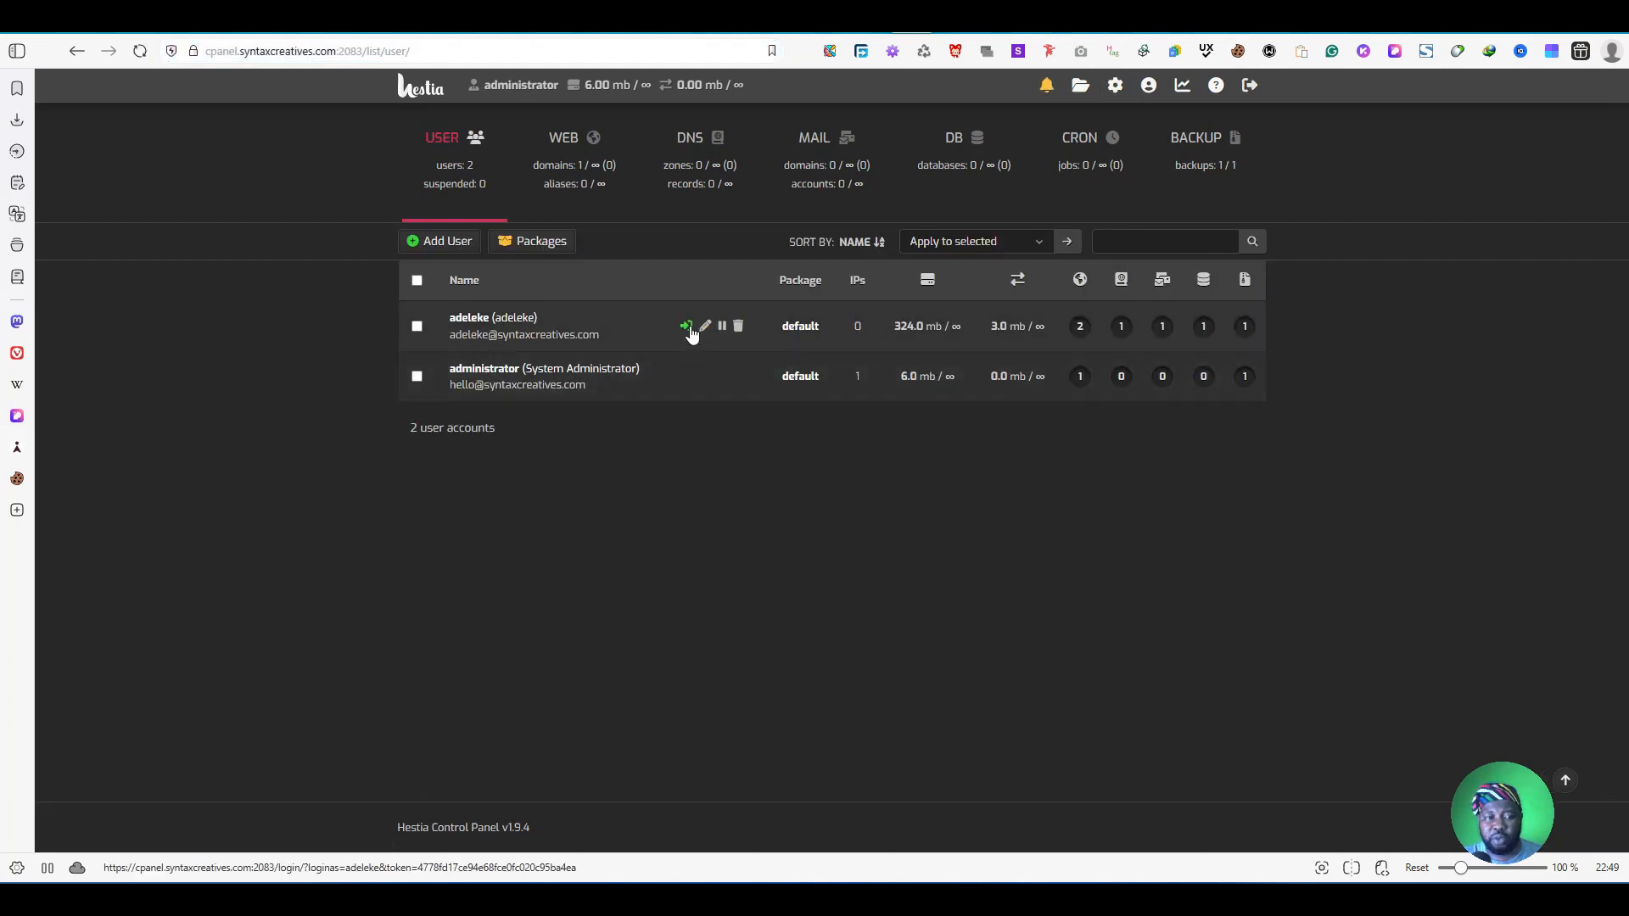
left_click(685, 325)
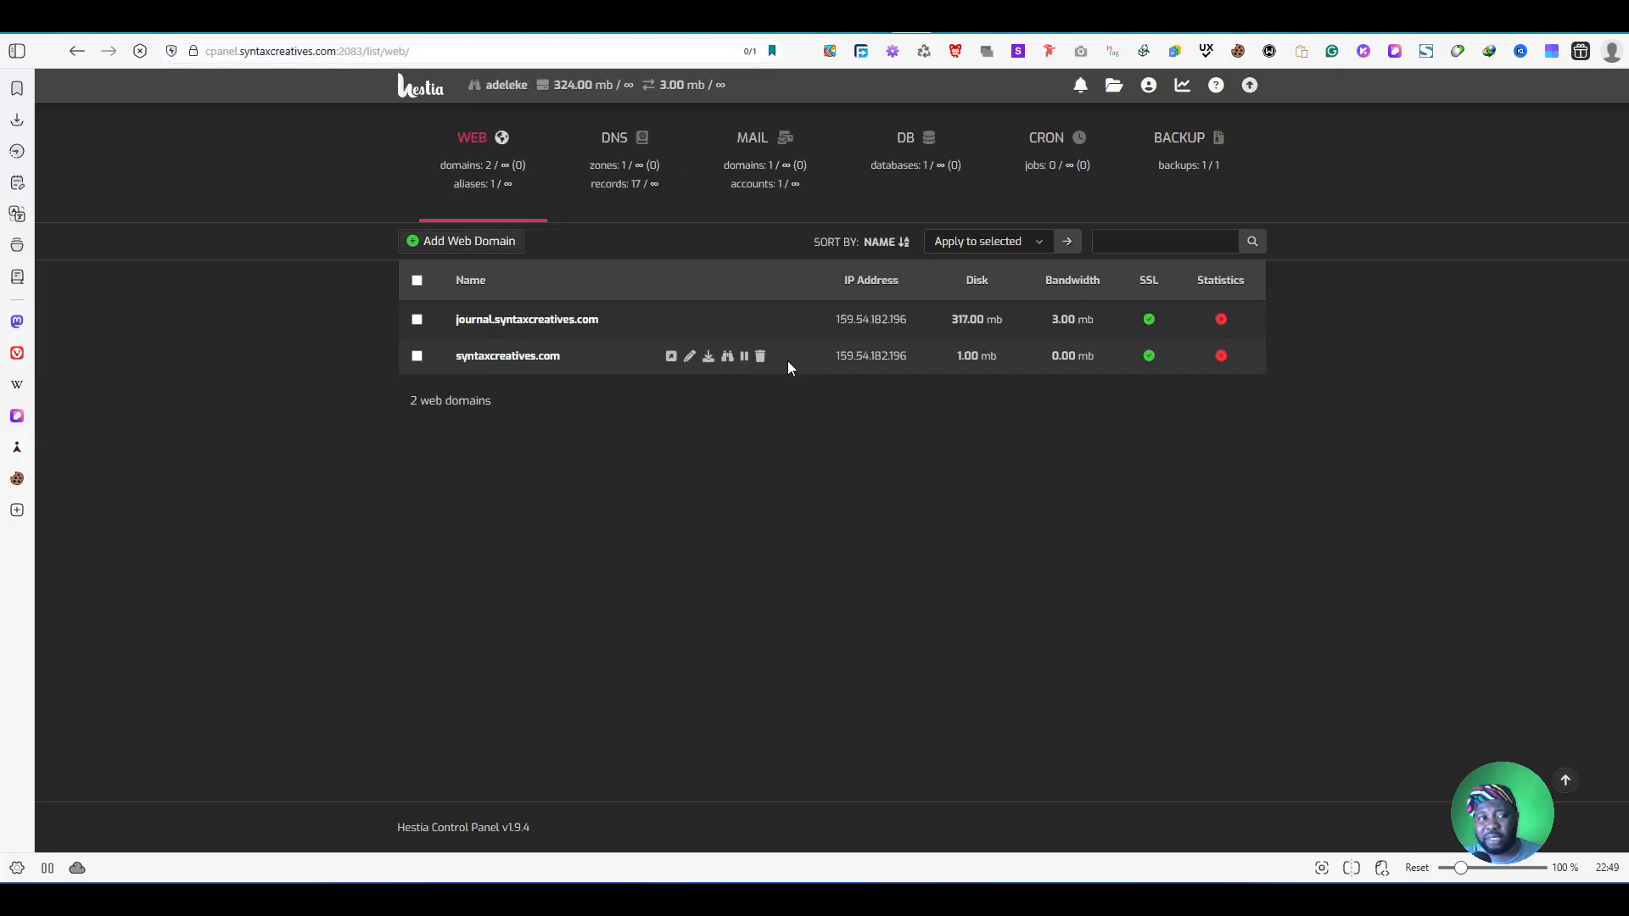
left_click(788, 160)
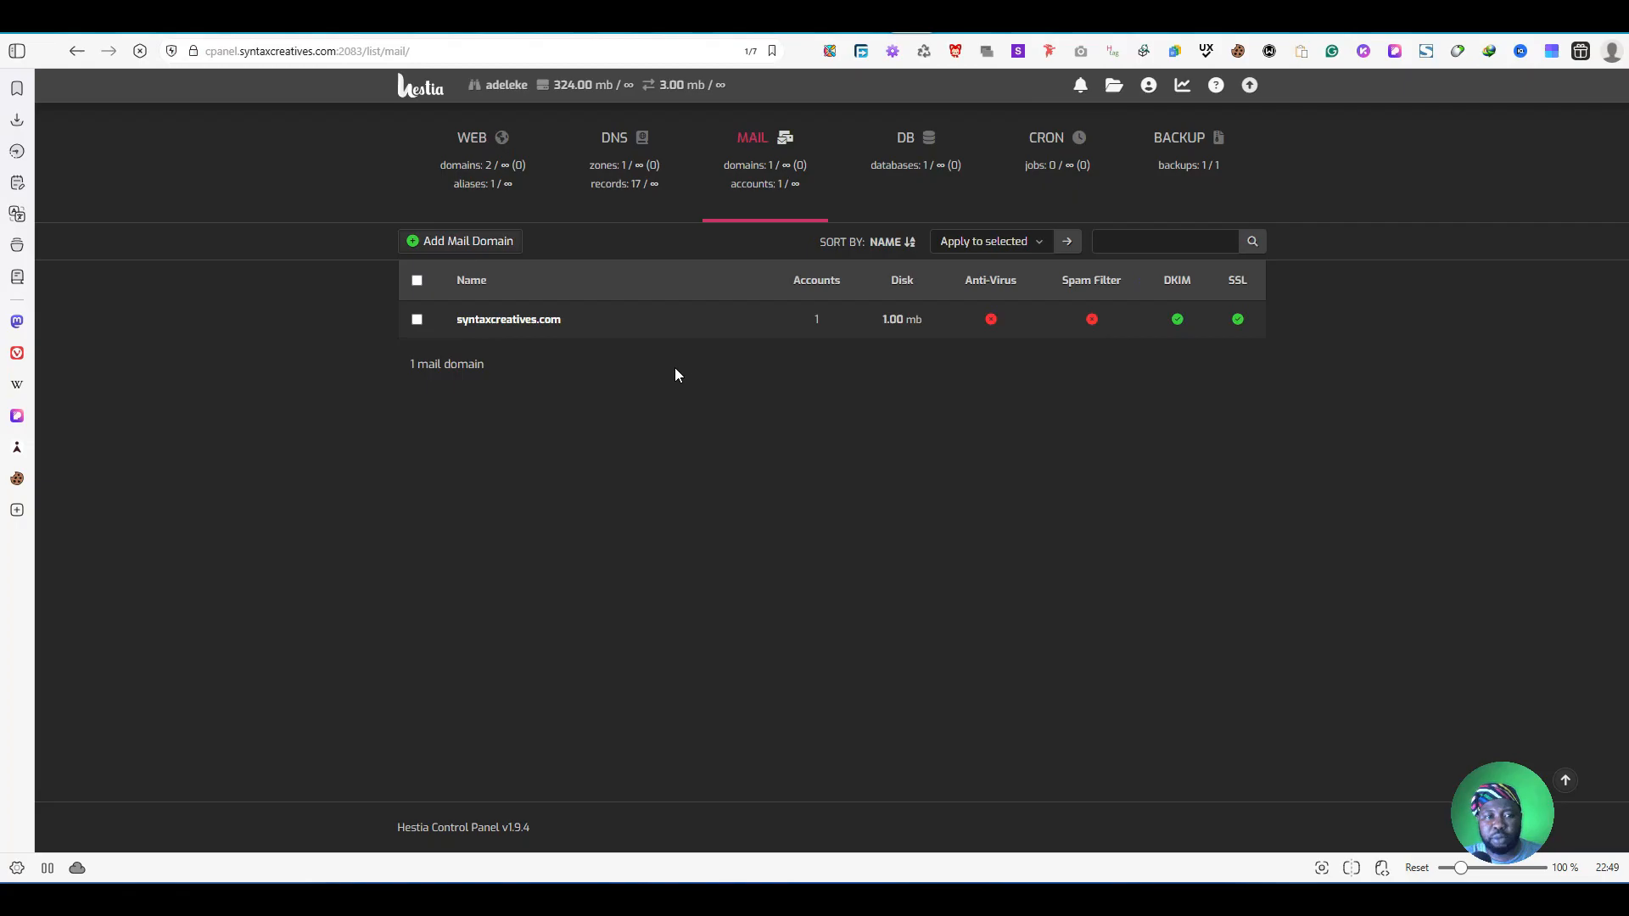
left_click(691, 319)
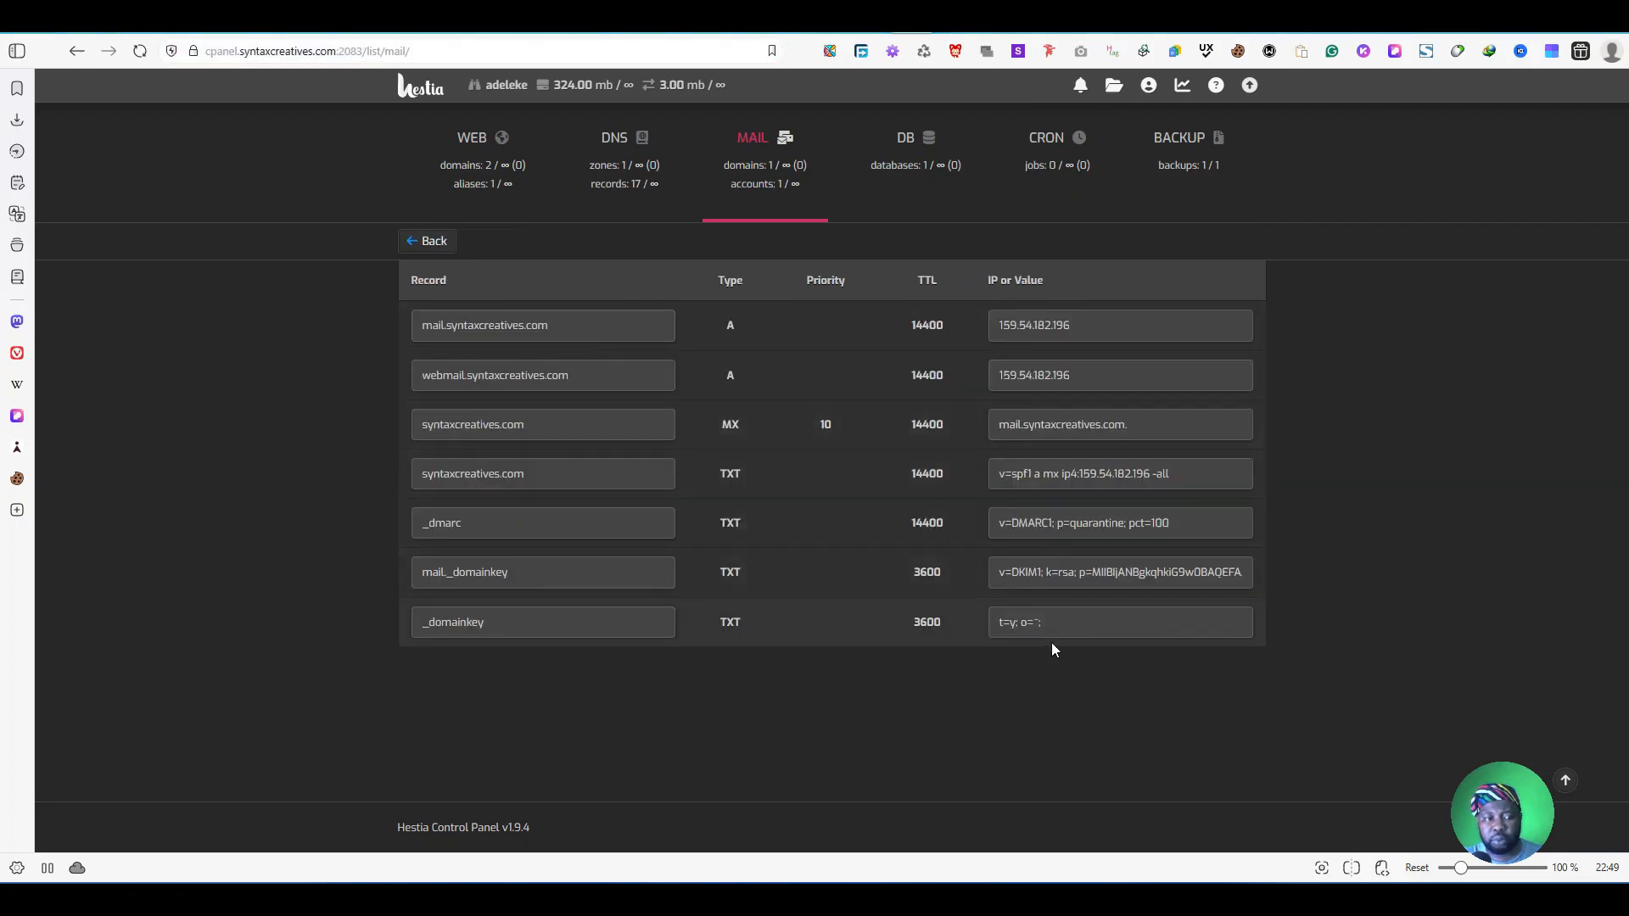
Step: Copy Hestia's _dmarc value "v=DMARC1; p=quarantine; pct=100" and save it as the content of the _dmarc TXT record in Cloudflare
left_click_drag(1201, 524, 986, 527)
key("ctrl+c")
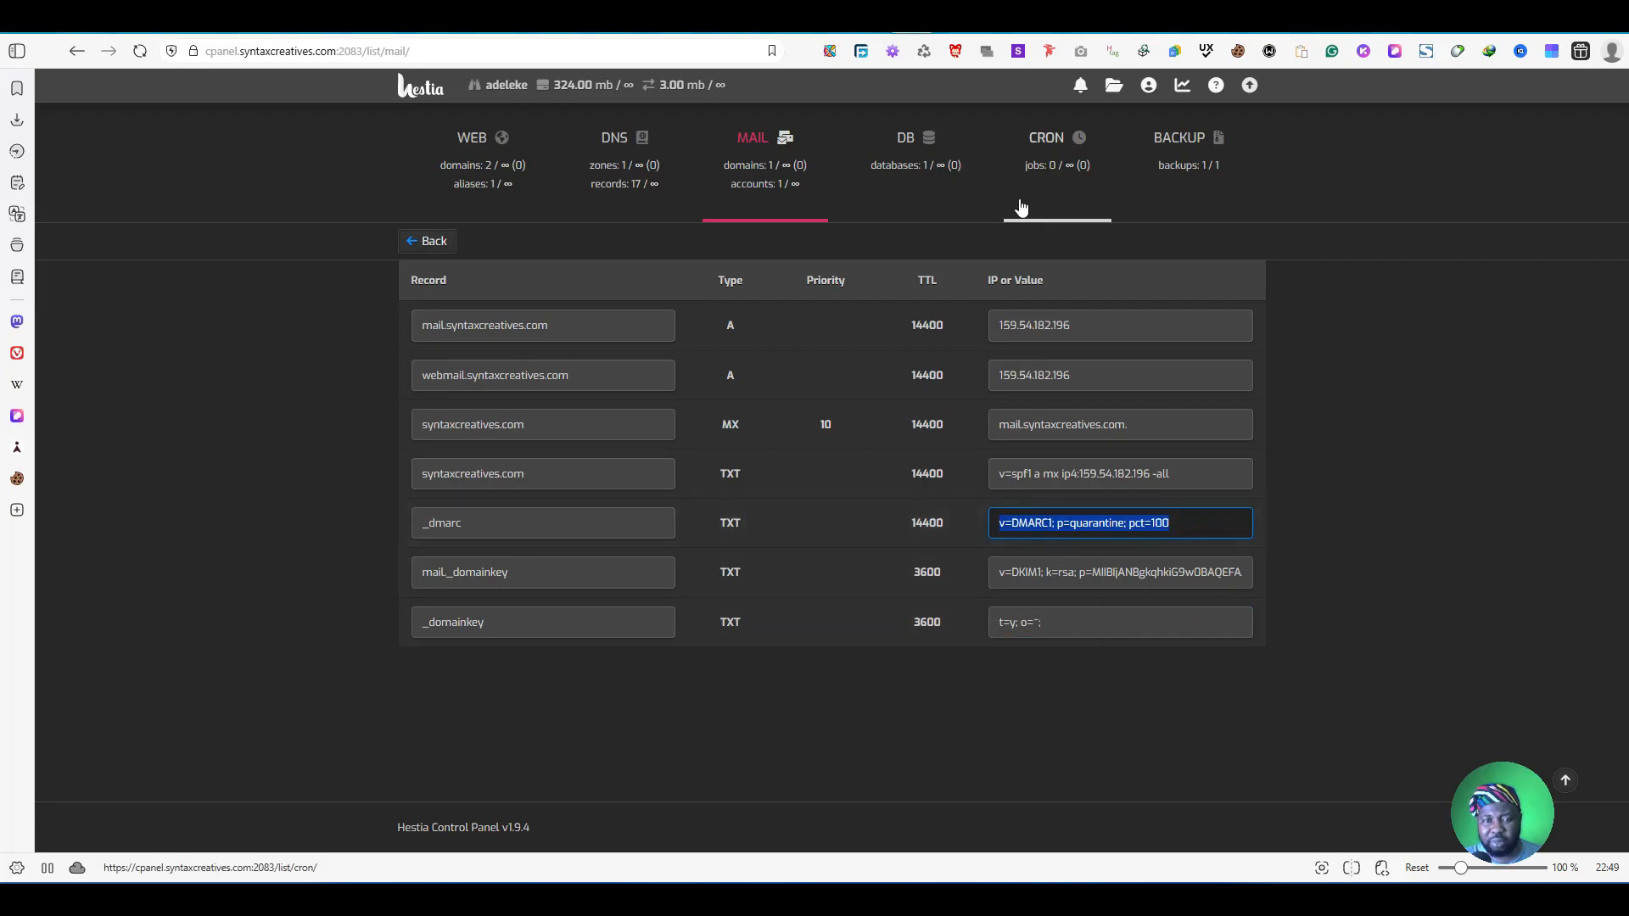
left_click(1031, 17)
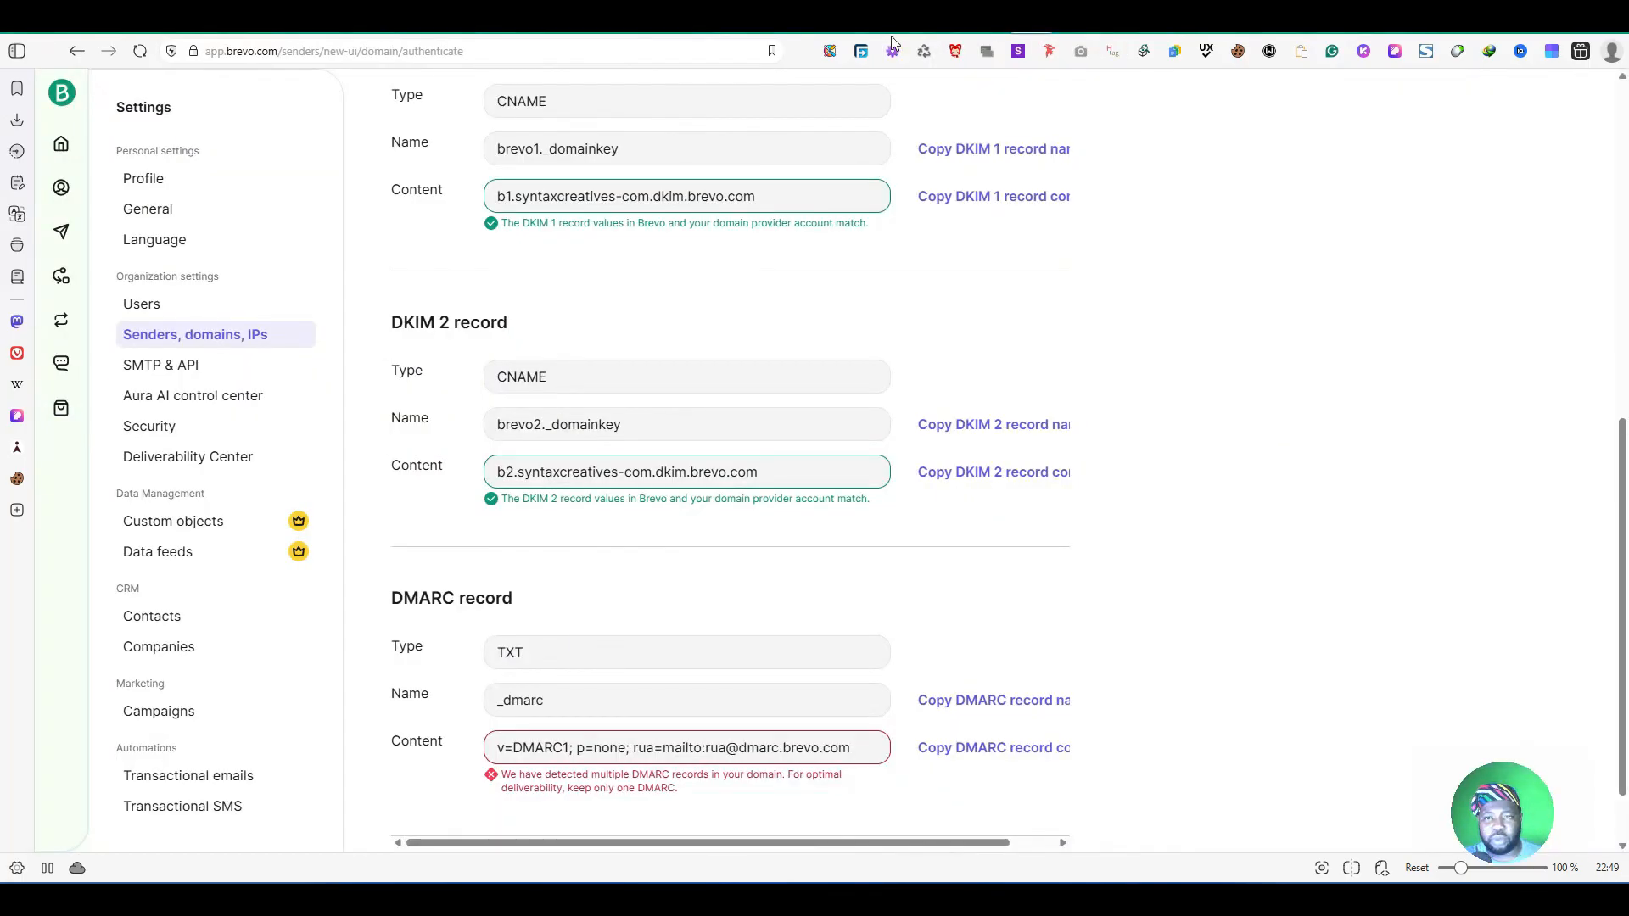
key("alt+Tab")
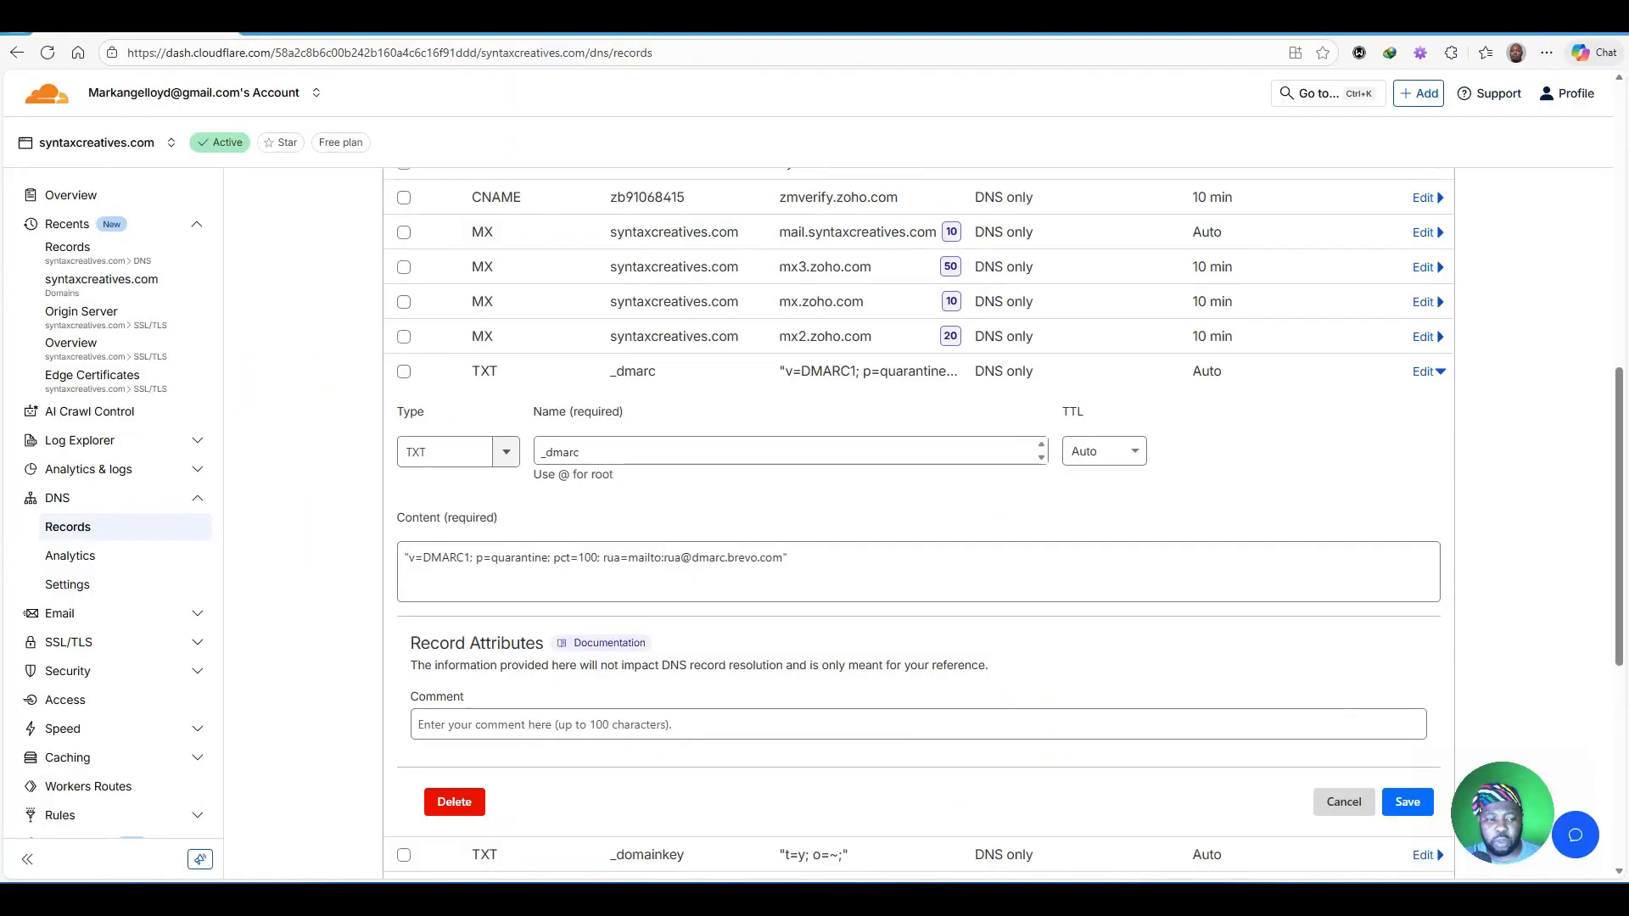
left_click_drag(862, 557, 401, 583)
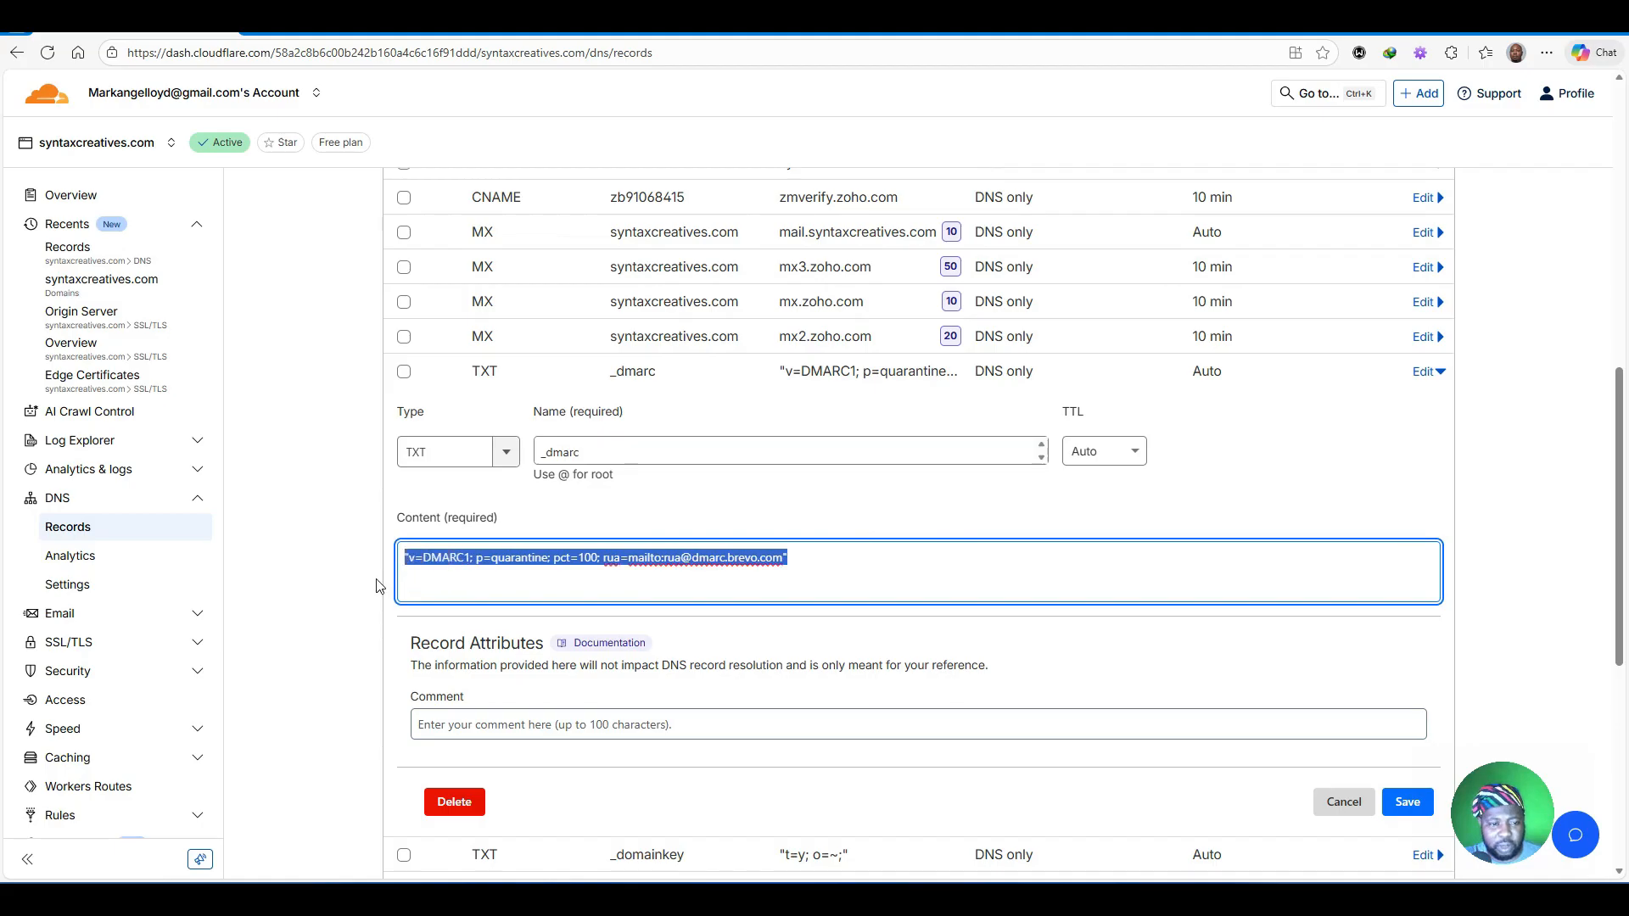
key("ctrl+v")
left_click(1407, 802)
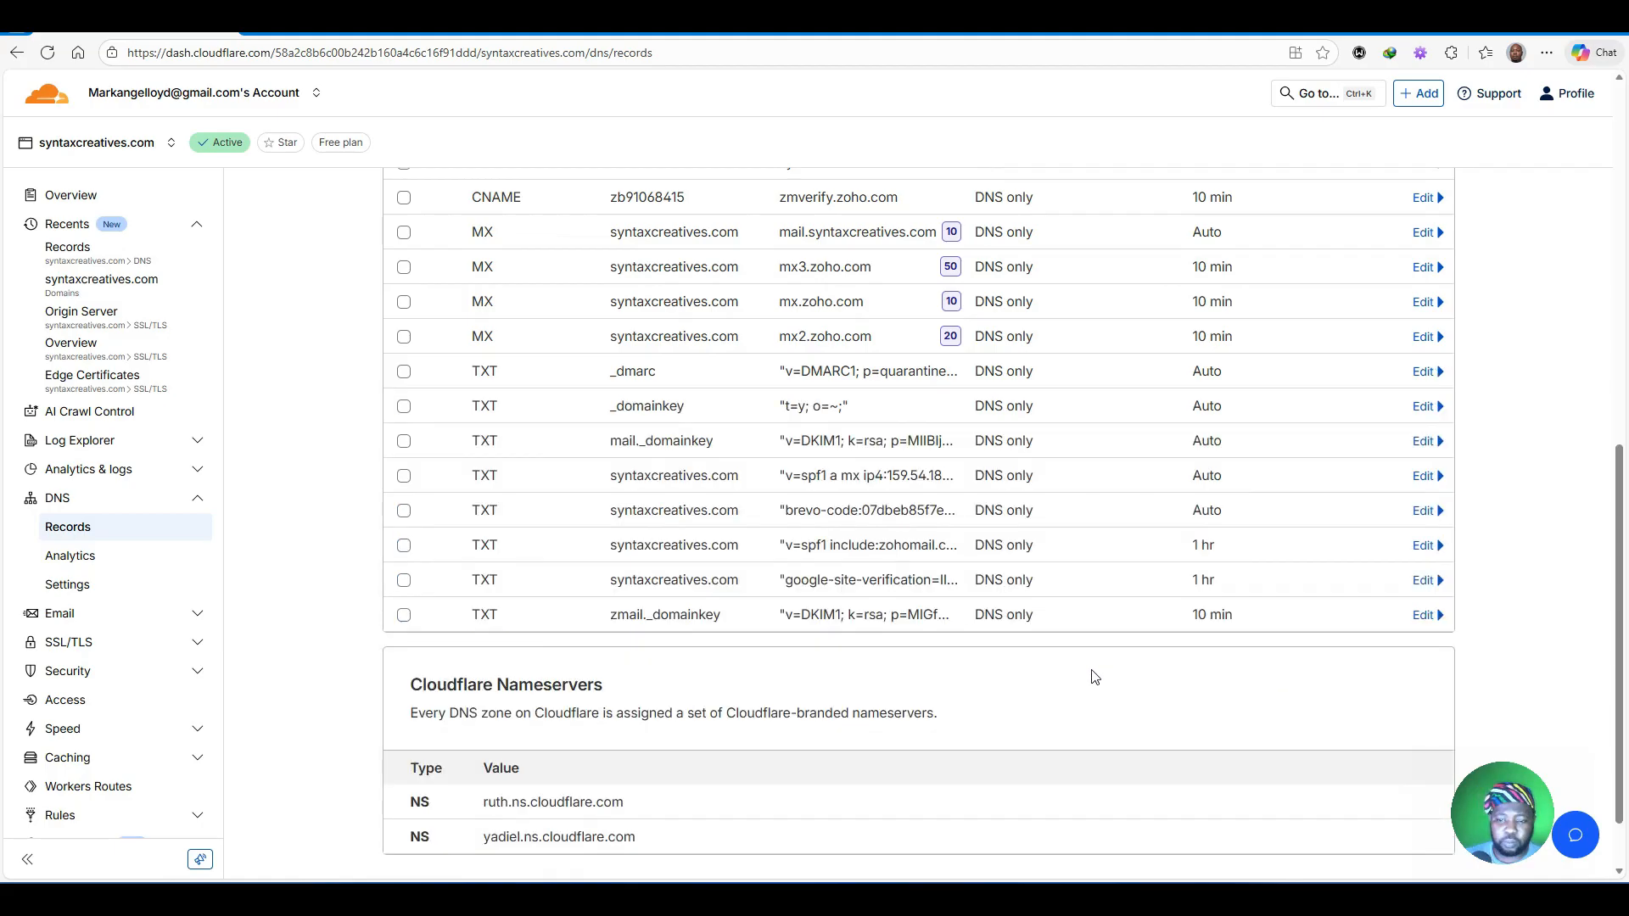
Step: Look at the Brevo domain authentication page and Zoho inbox, and refresh the webmail inbox to check for received mail
left_click(363, 900)
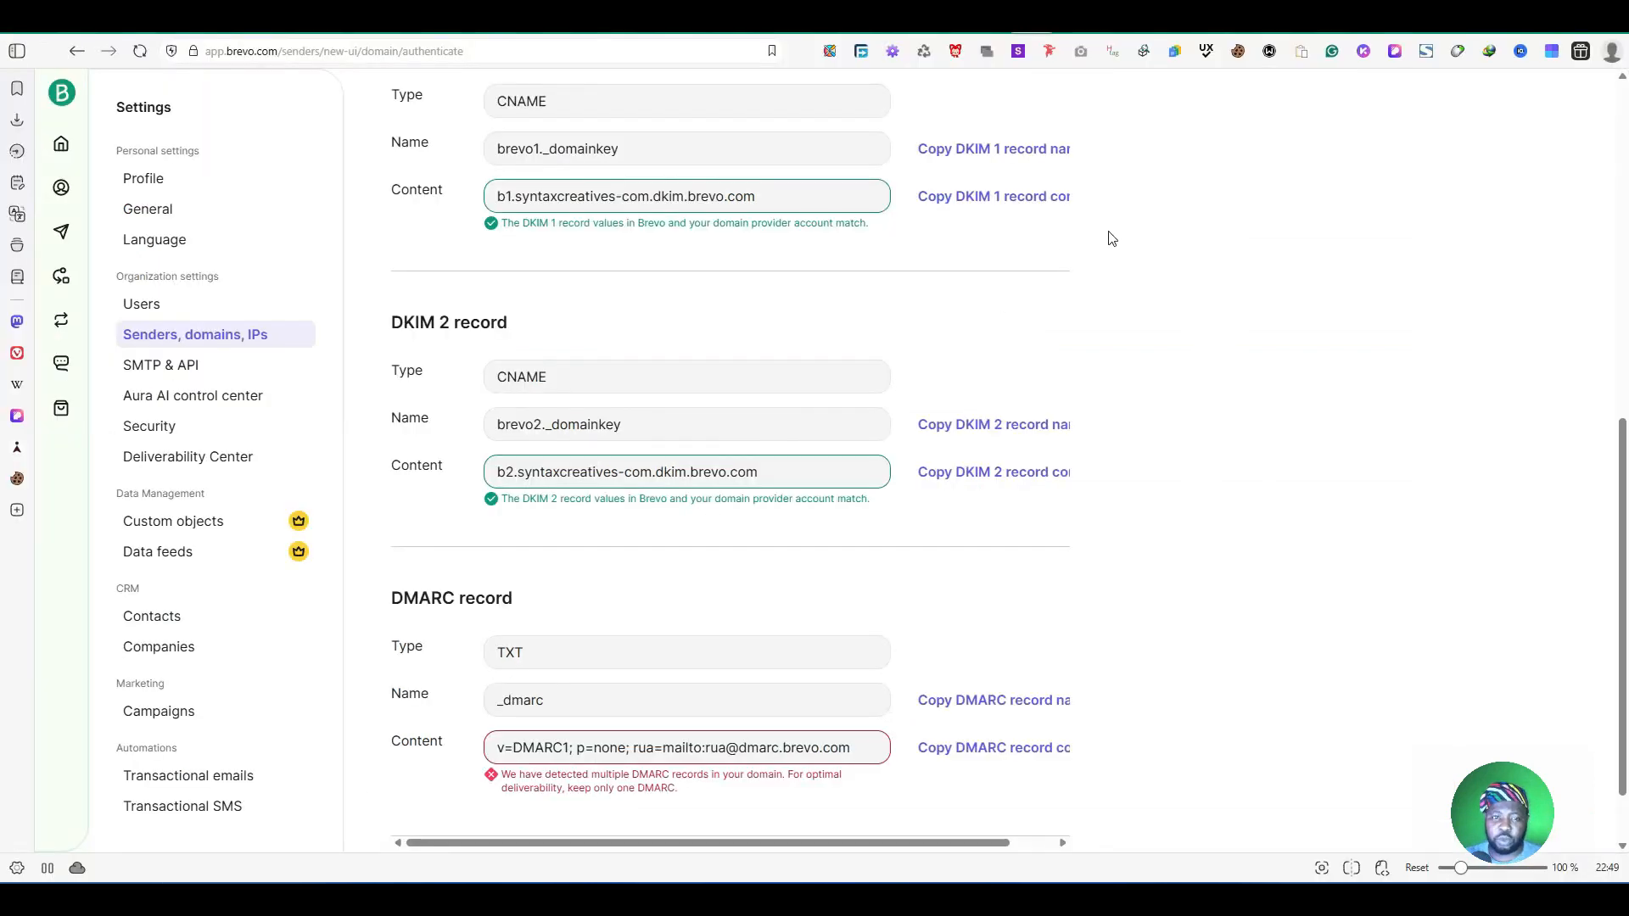
left_click(1091, 19)
left_click(1152, 18)
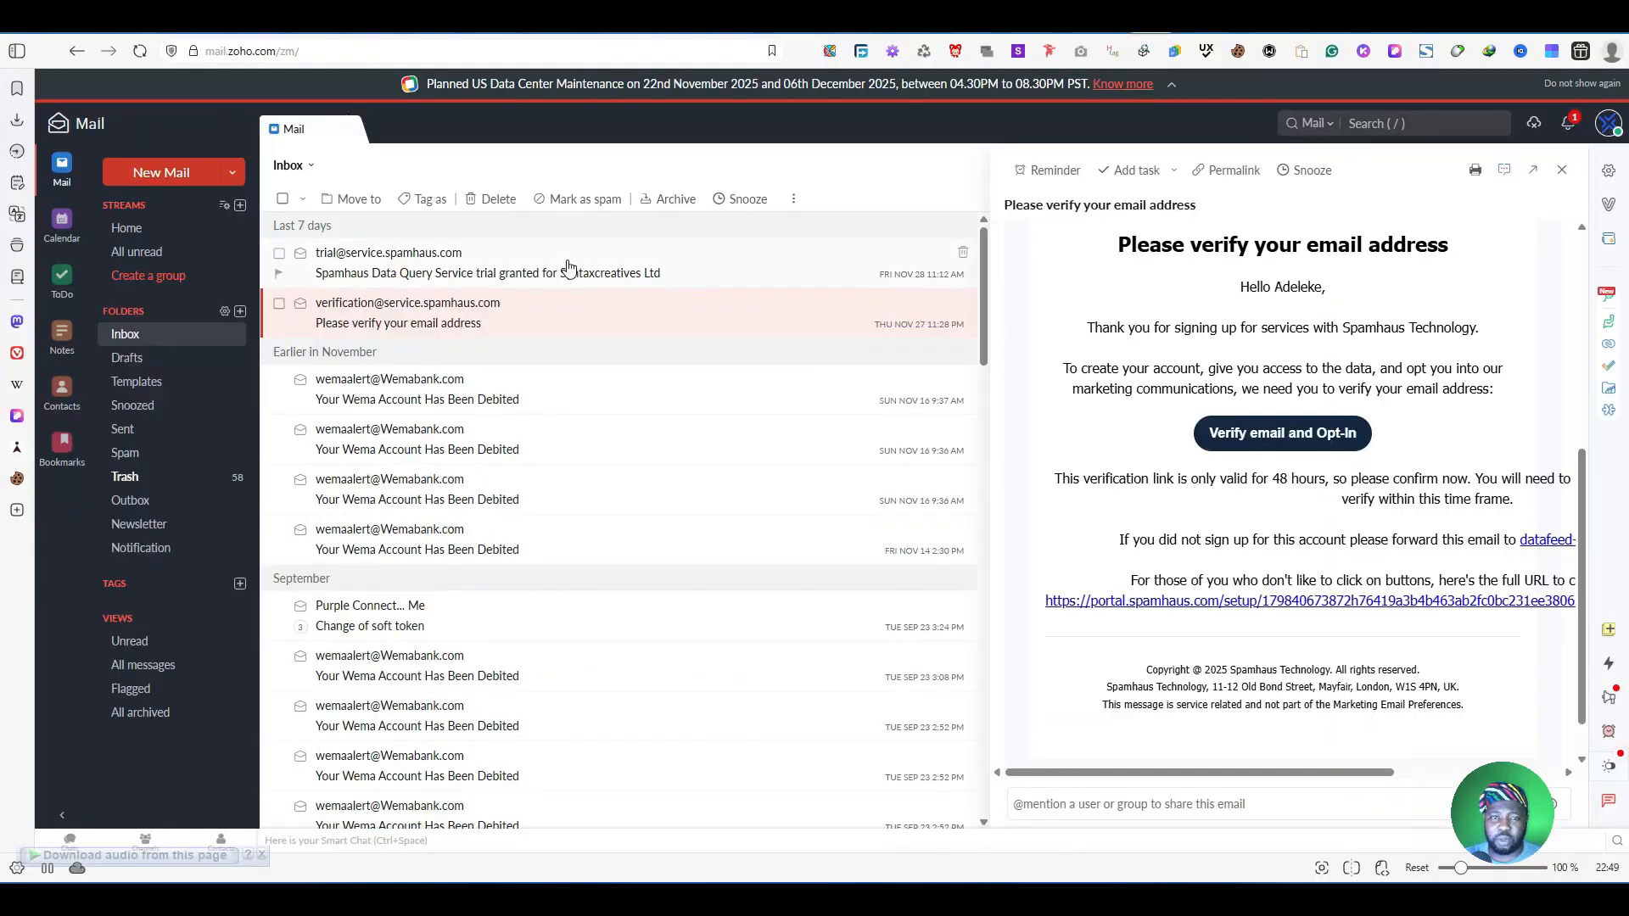
left_click(1199, 18)
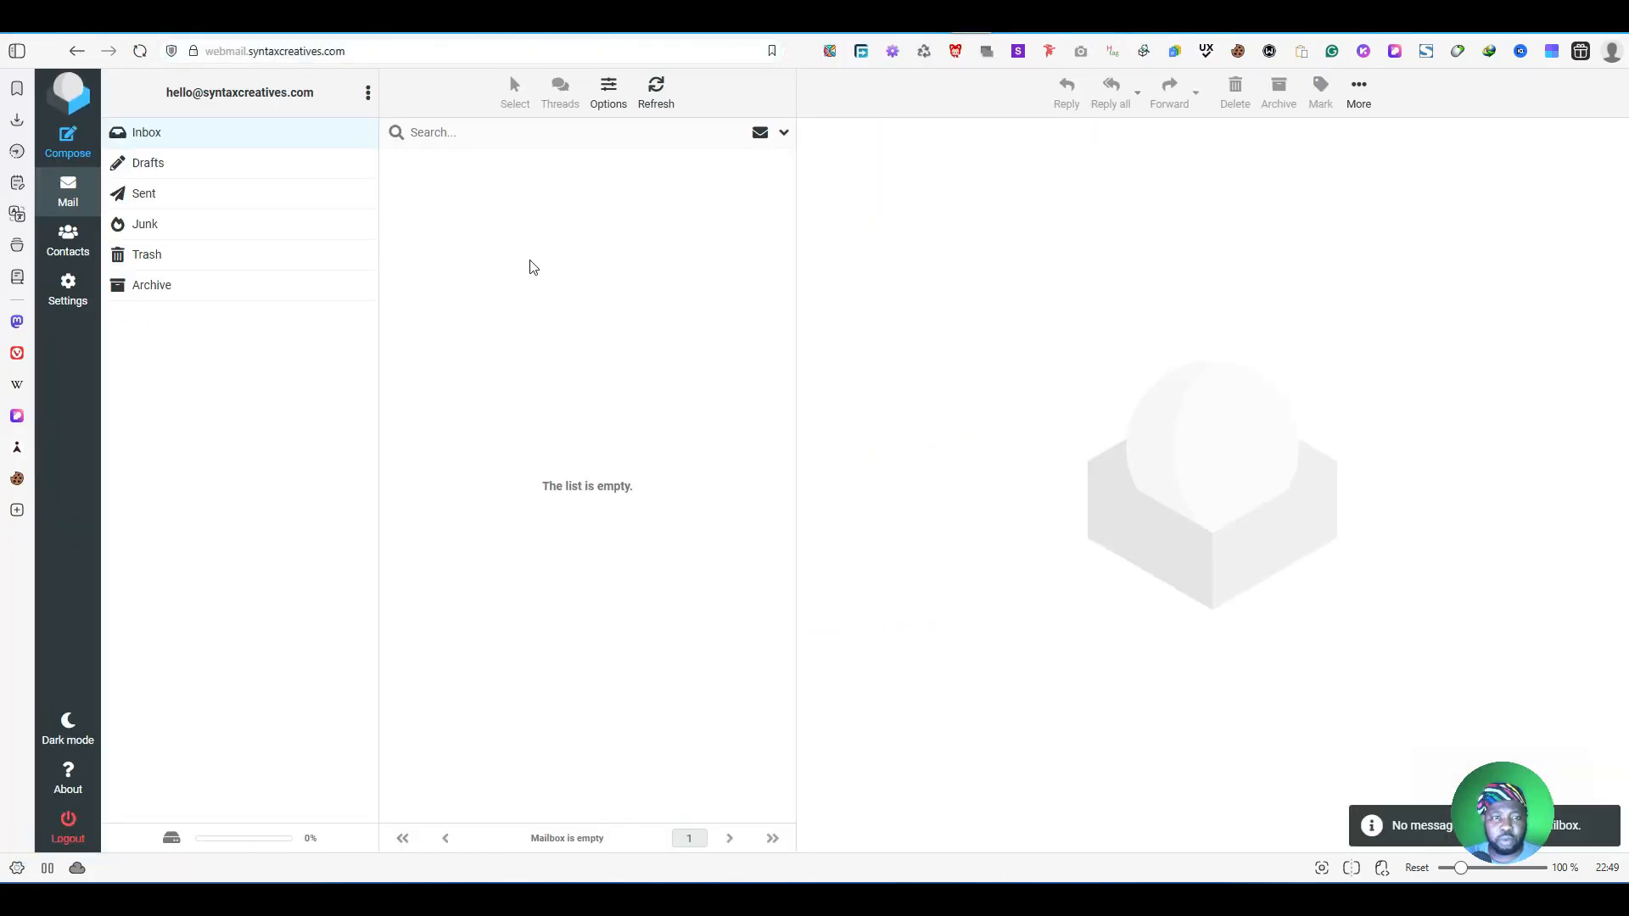
left_click(654, 108)
Step: Copy the webmail account's address, forward Gmail's sent message "Setting up Mail Receiving" to it, and delete that conversation in Gmail
left_click_drag(331, 97, 176, 91)
right_click(175, 91)
left_click(254, 110)
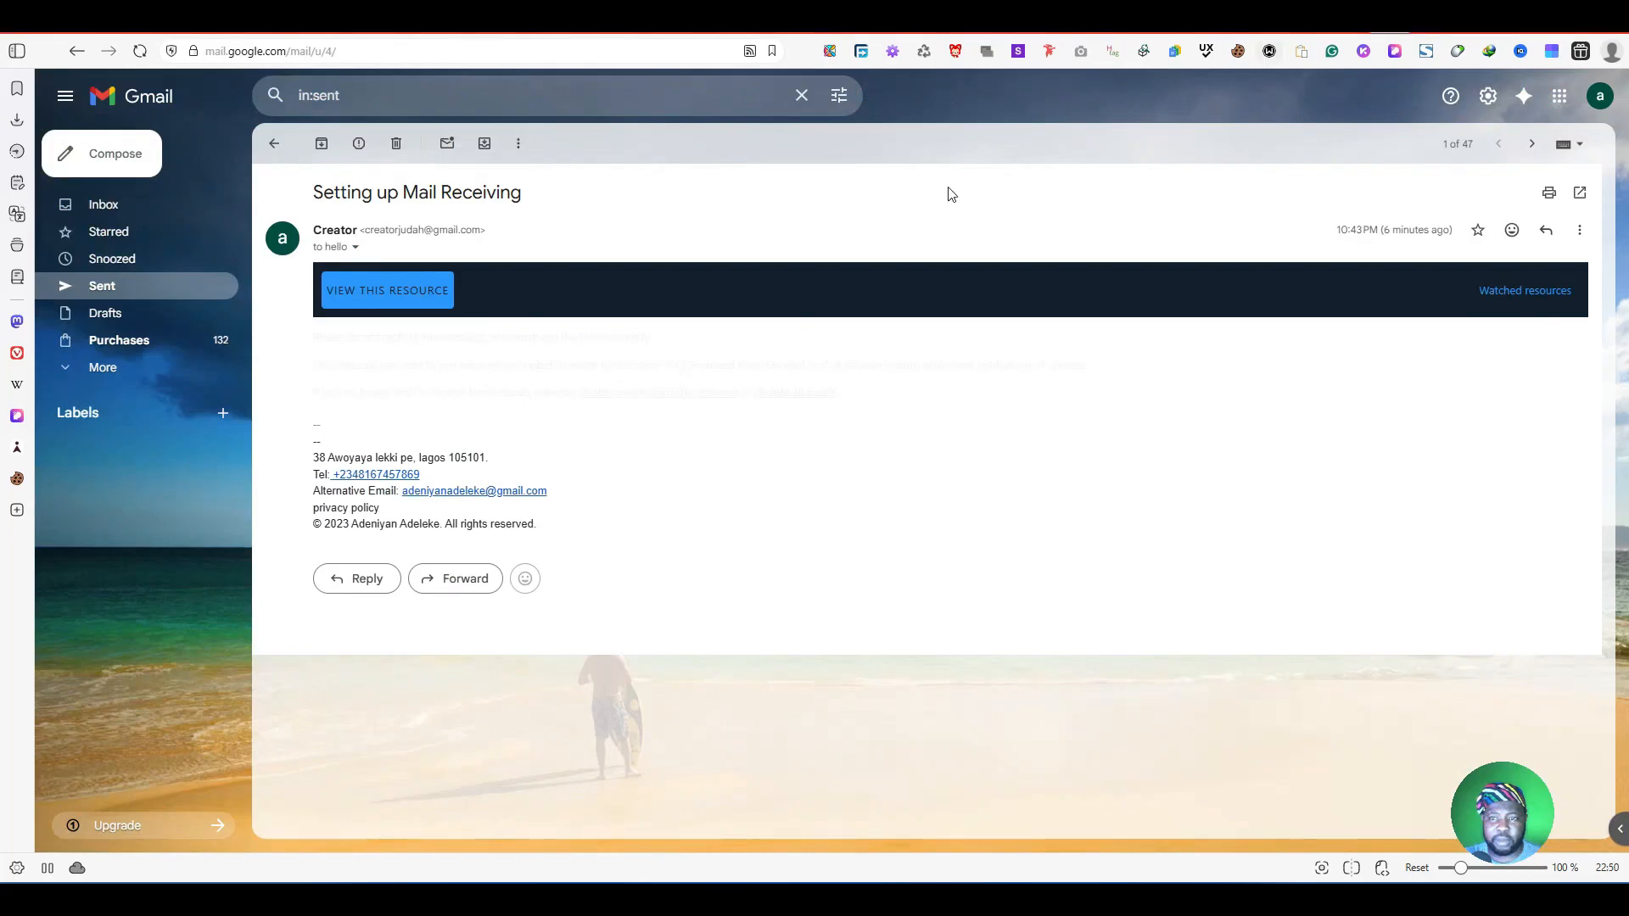
key("f")
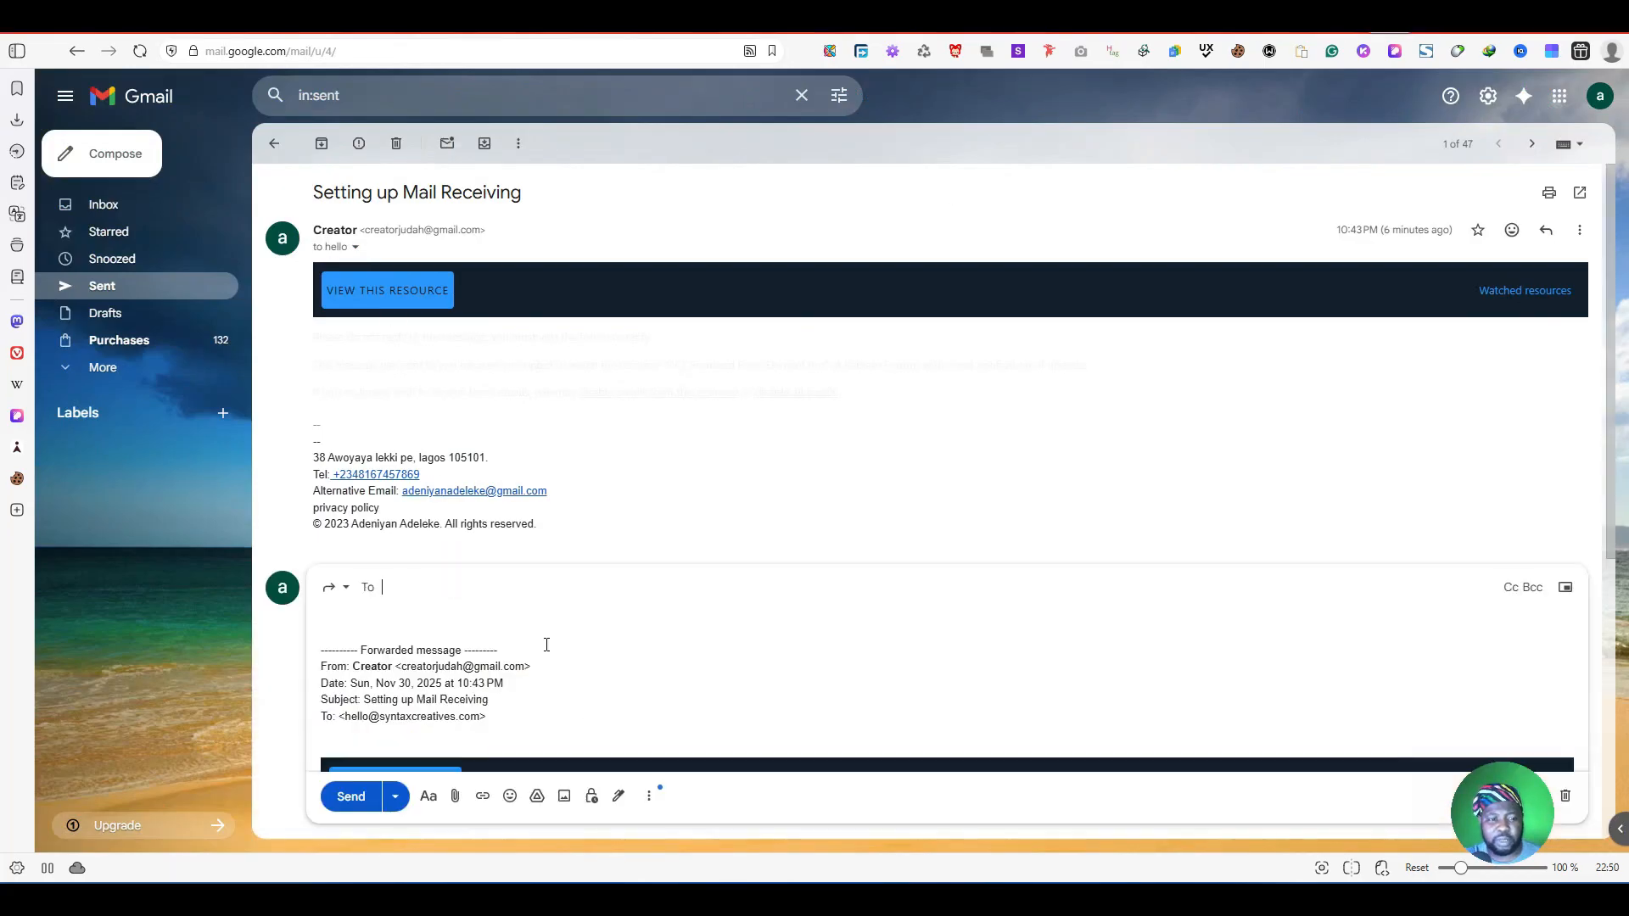
key("ctrl+v")
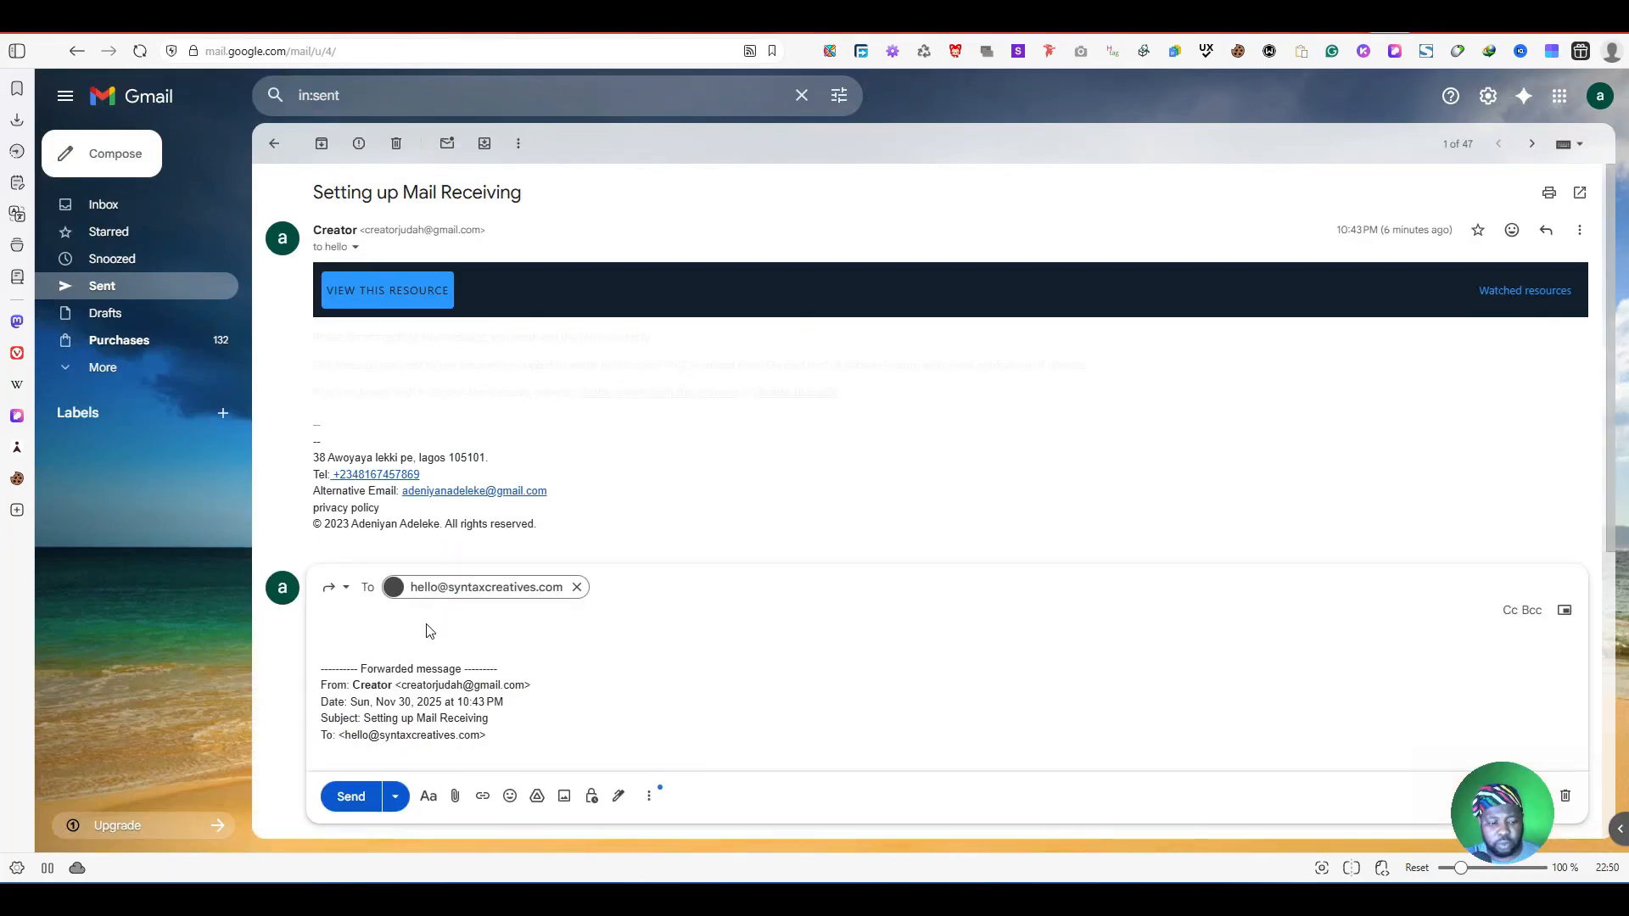
scroll(510, 708, "down", 3)
key("ctrl+Return")
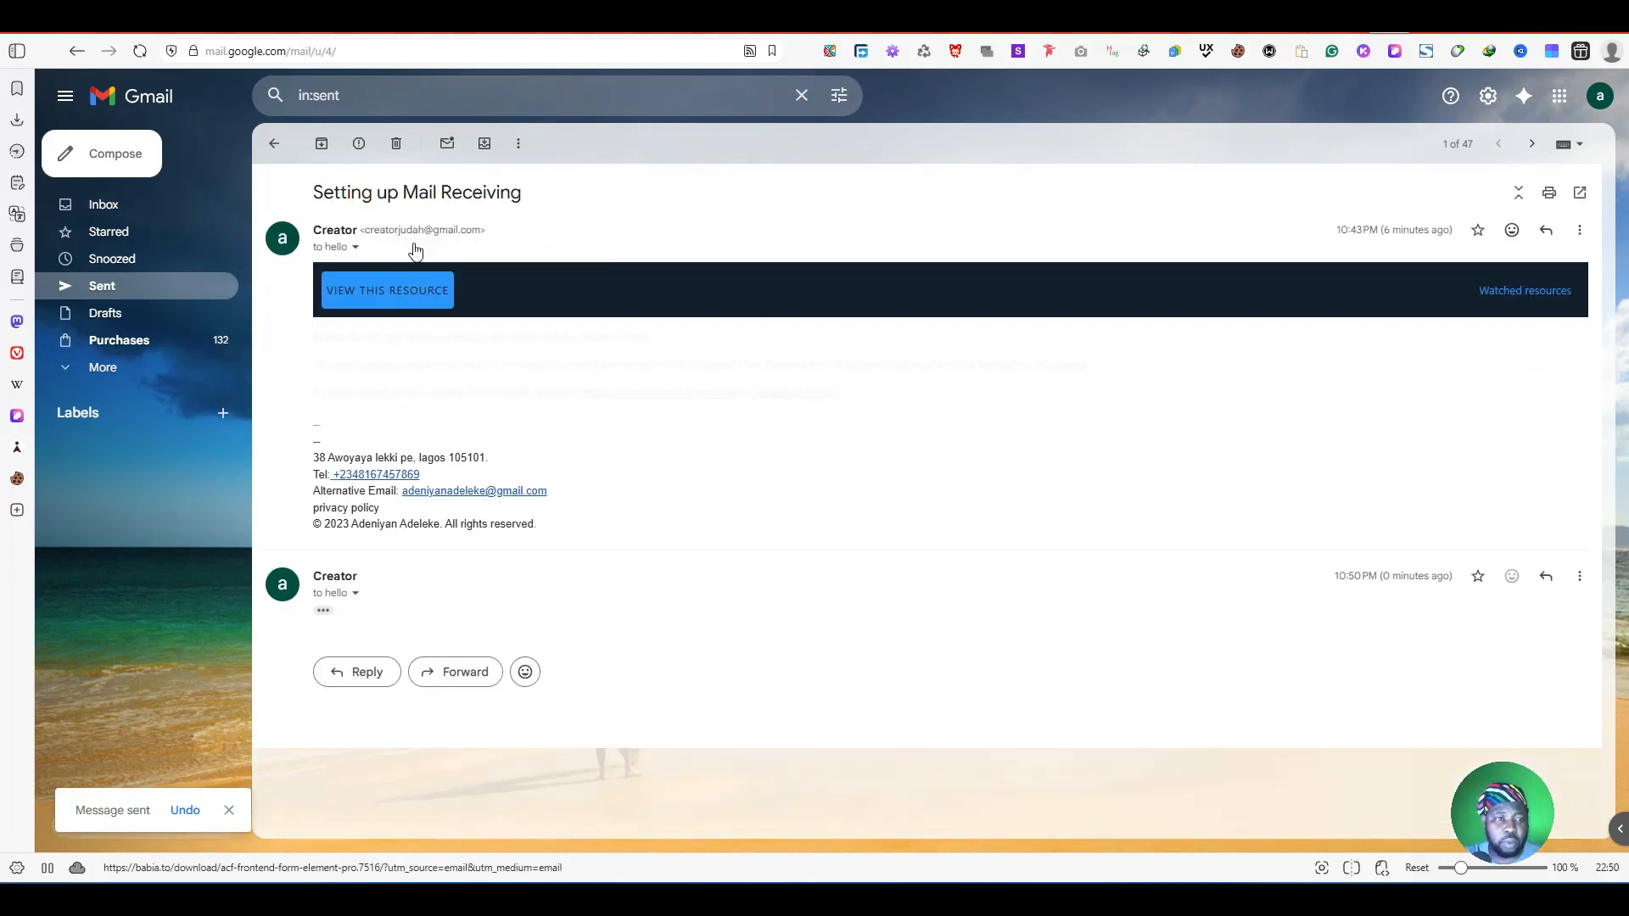
left_click(396, 143)
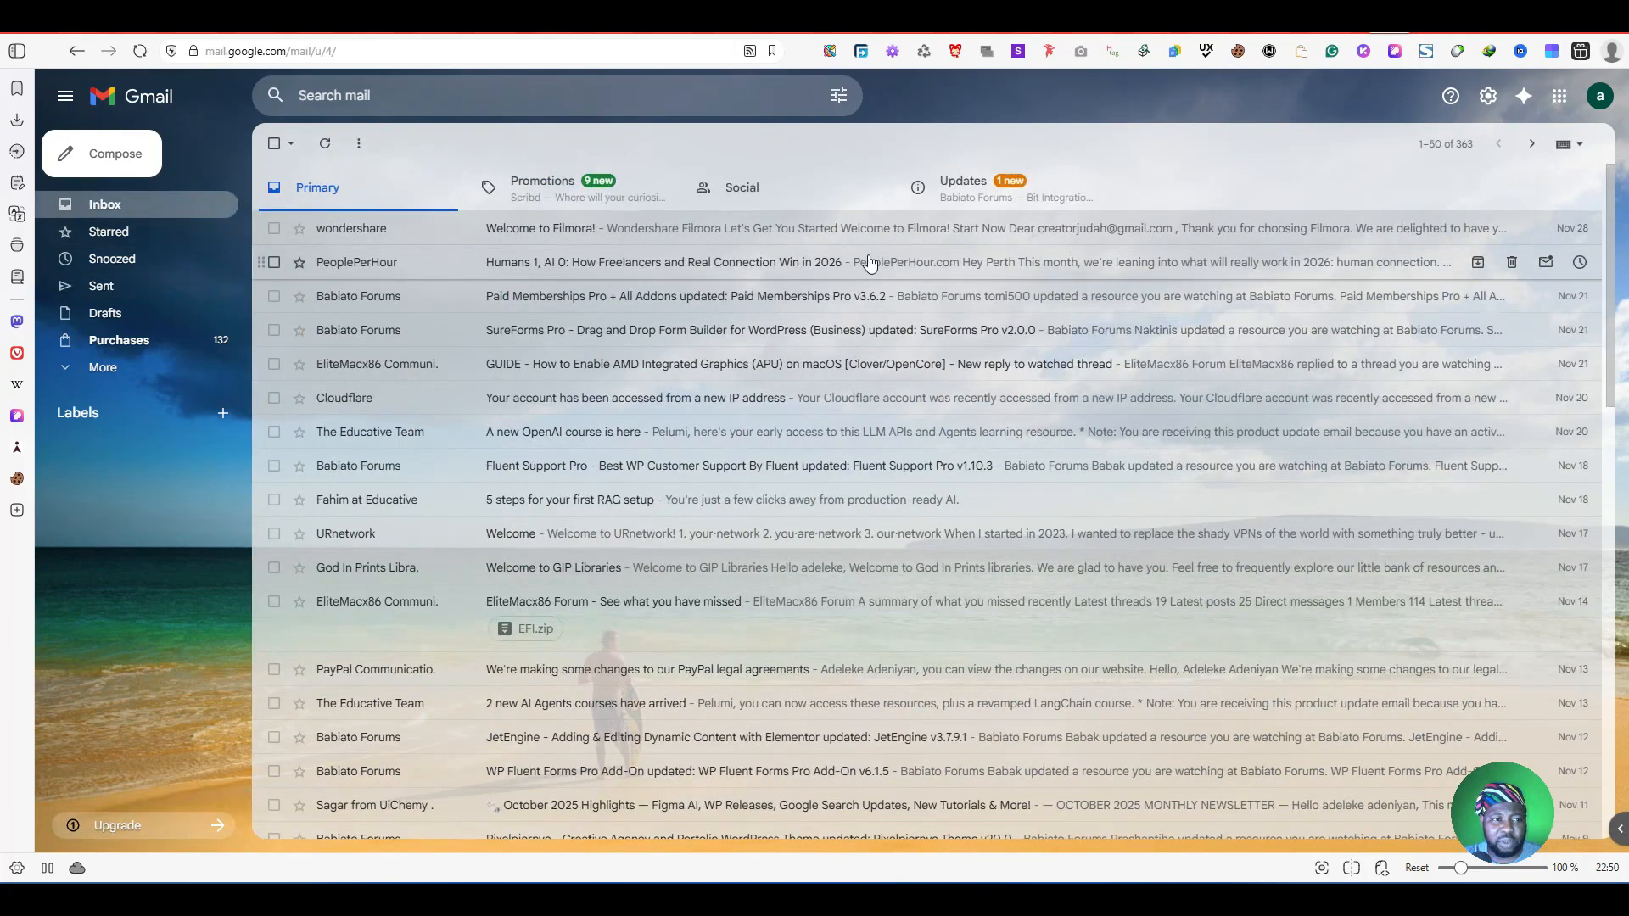
Step: Switch to the webmail, refresh the inbox until the forwarded message arrives, and read "Fwd: Setting up Mail Receiving"
left_click(971, 23)
left_click(665, 96)
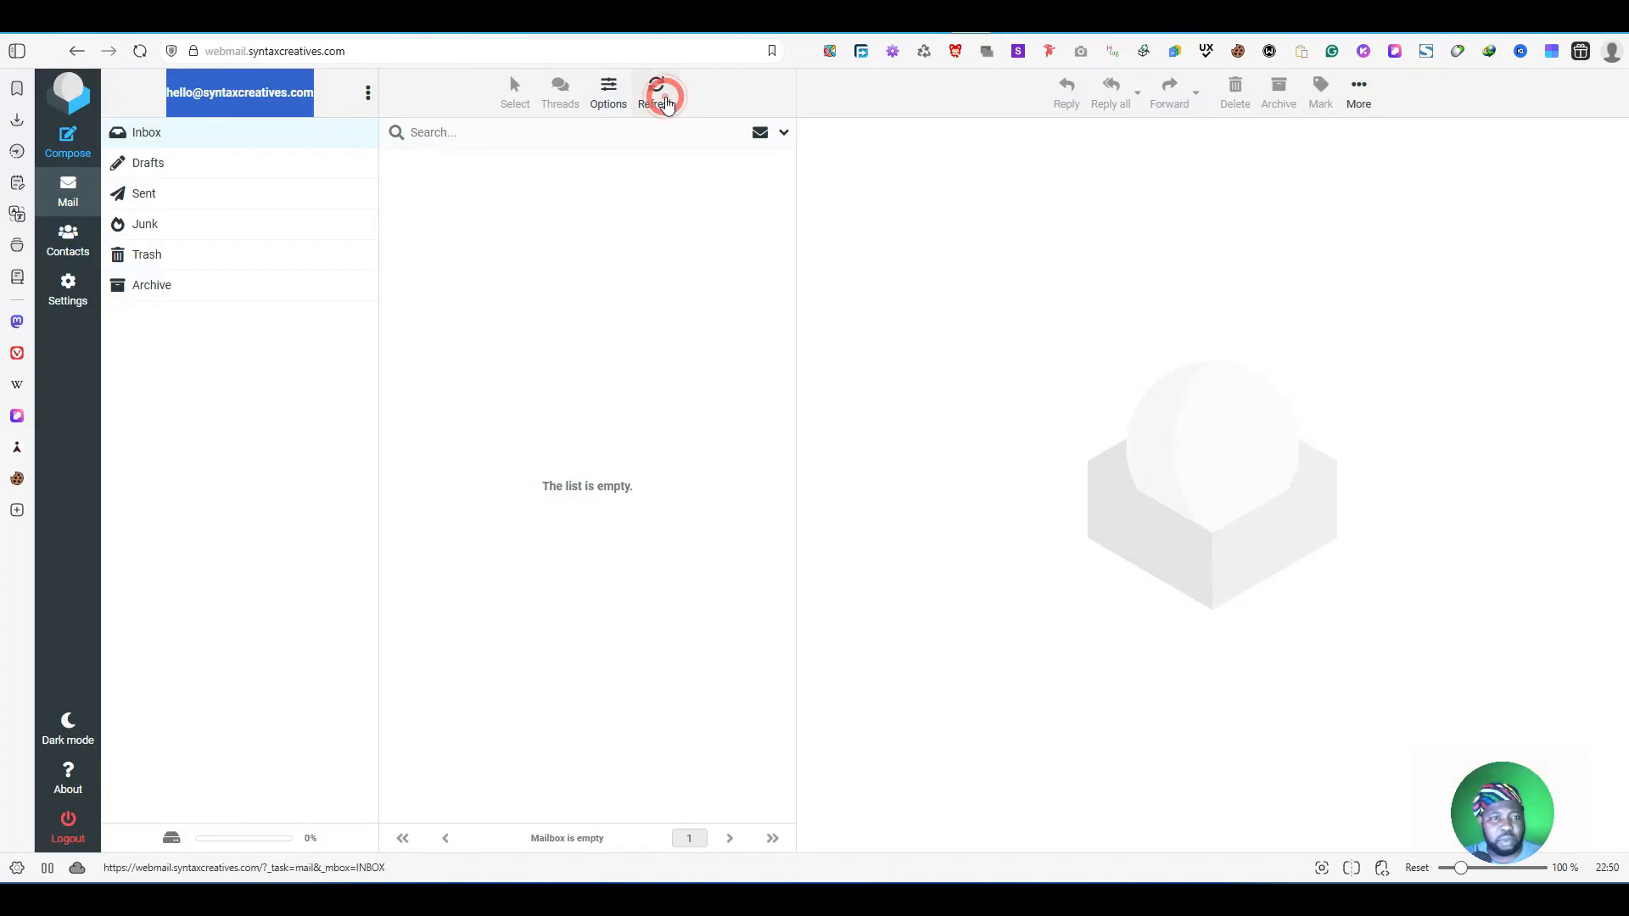
left_click(656, 92)
left_click(656, 94)
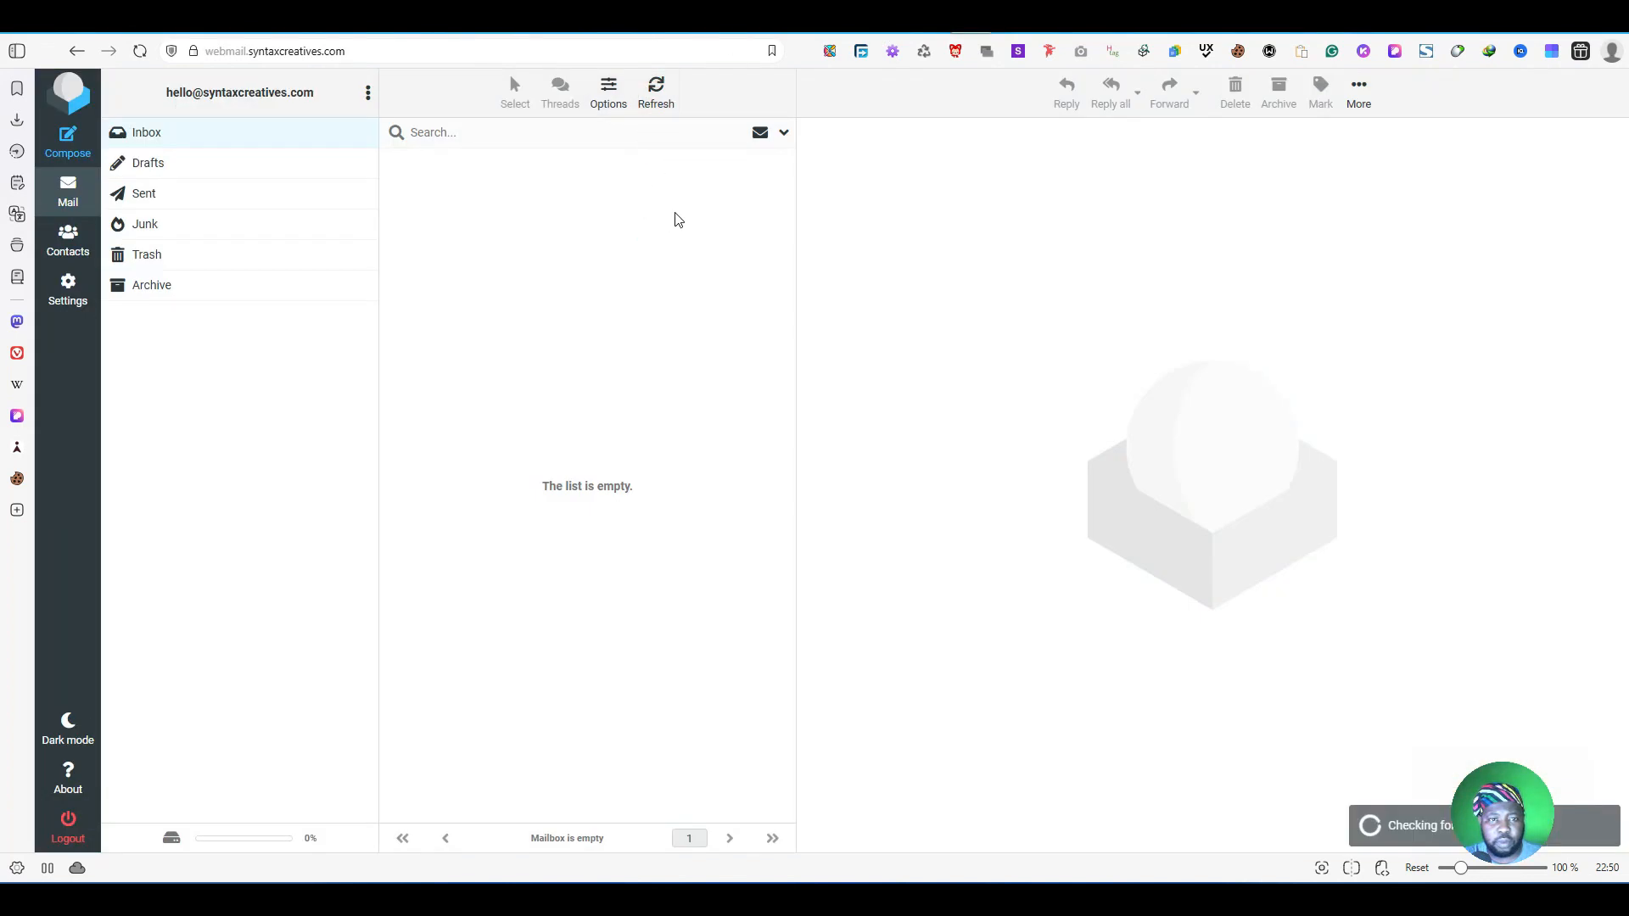
left_click(510, 178)
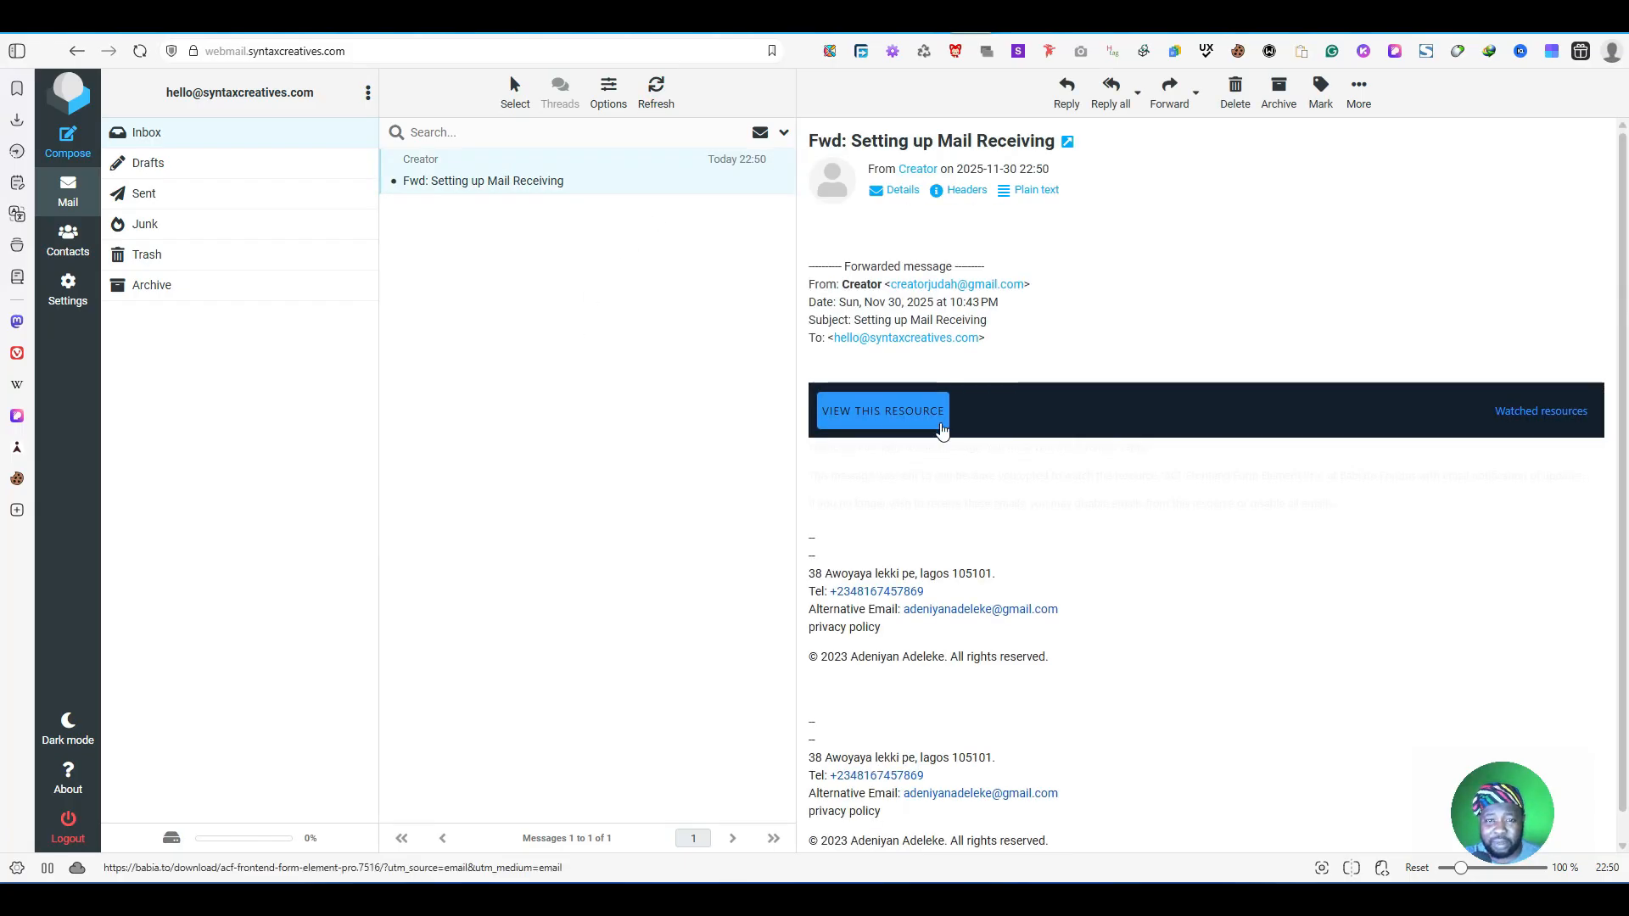
scroll(953, 431, "down", 1)
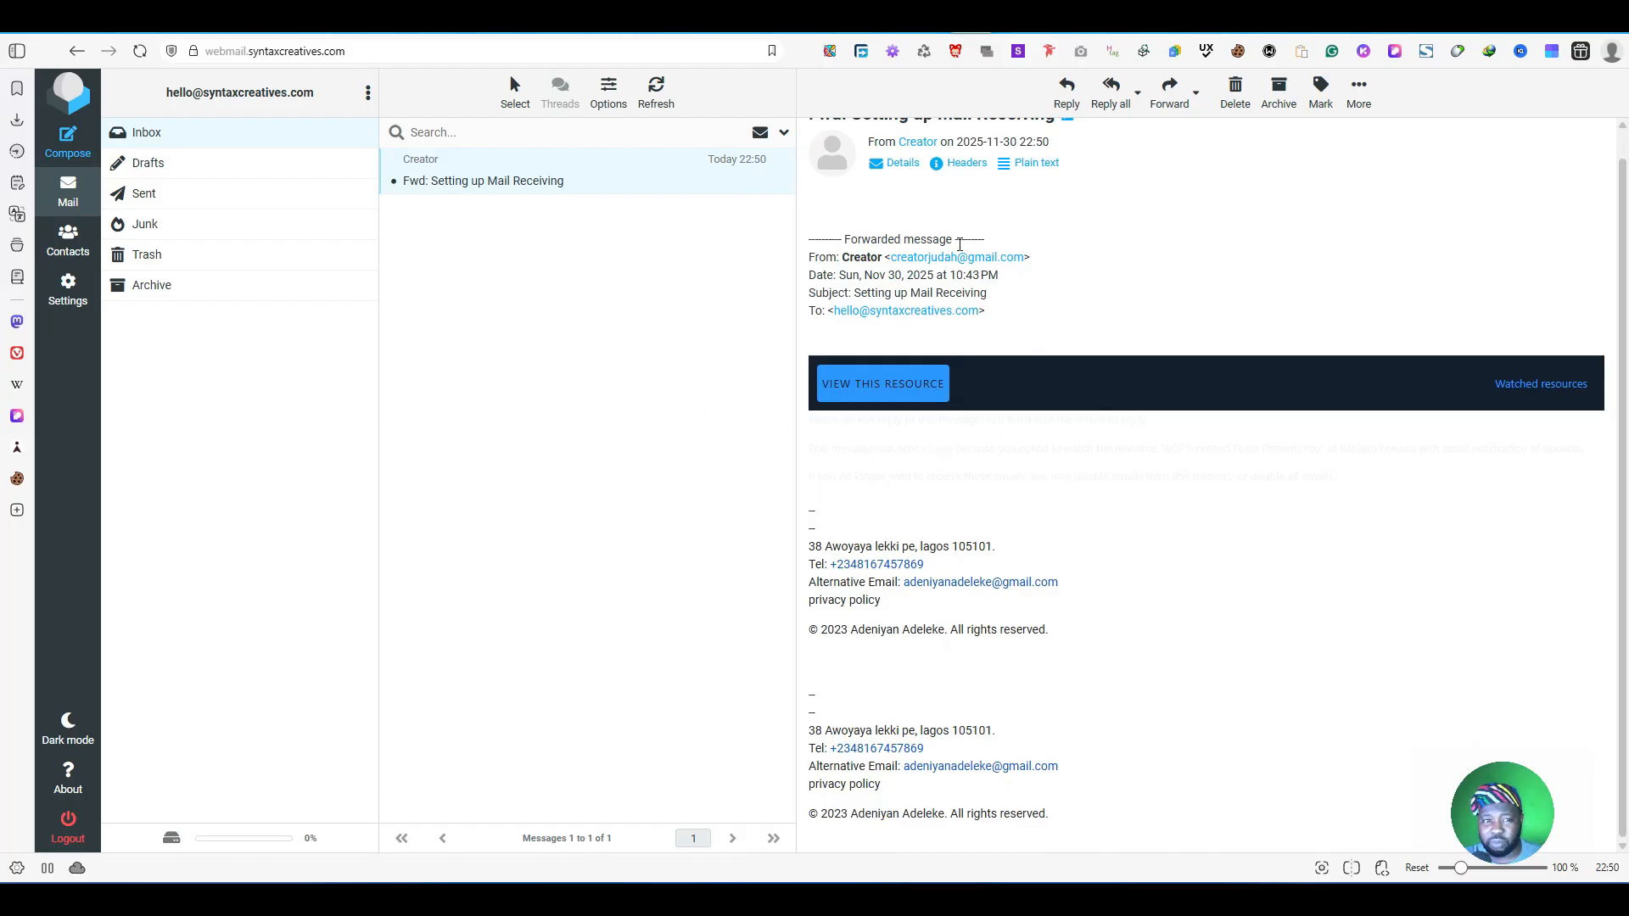
scroll(1161, 270, "up", 1)
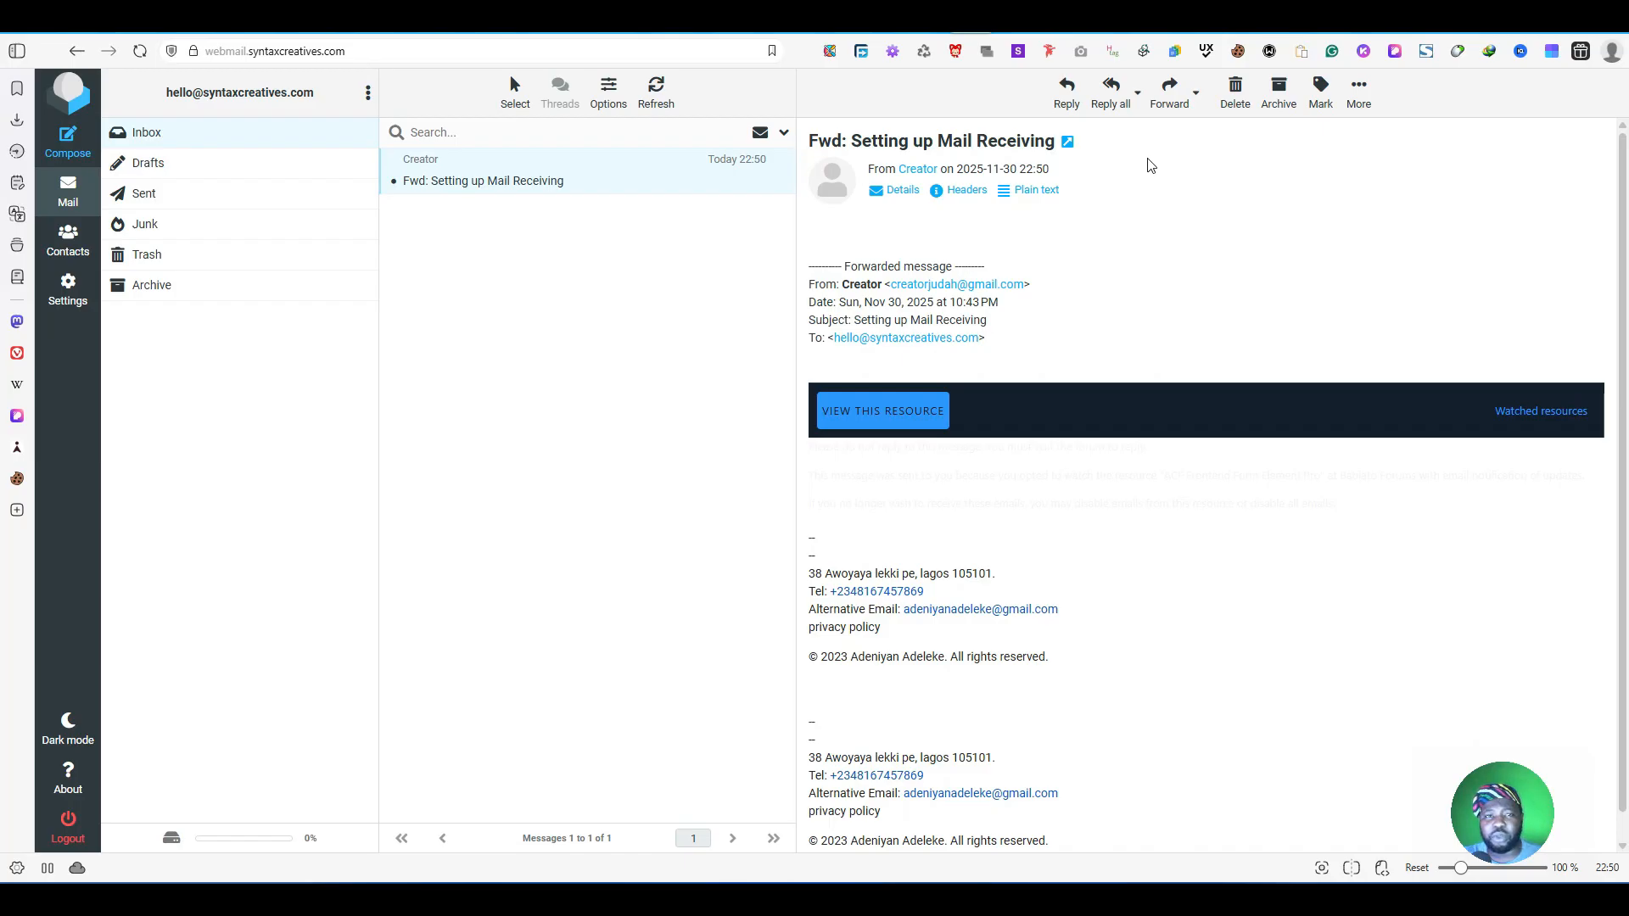
Step: Switch to Brevo, open the domains list in the sender settings, and authenticate the syntaxcreatives.com domain
left_click(1022, 21)
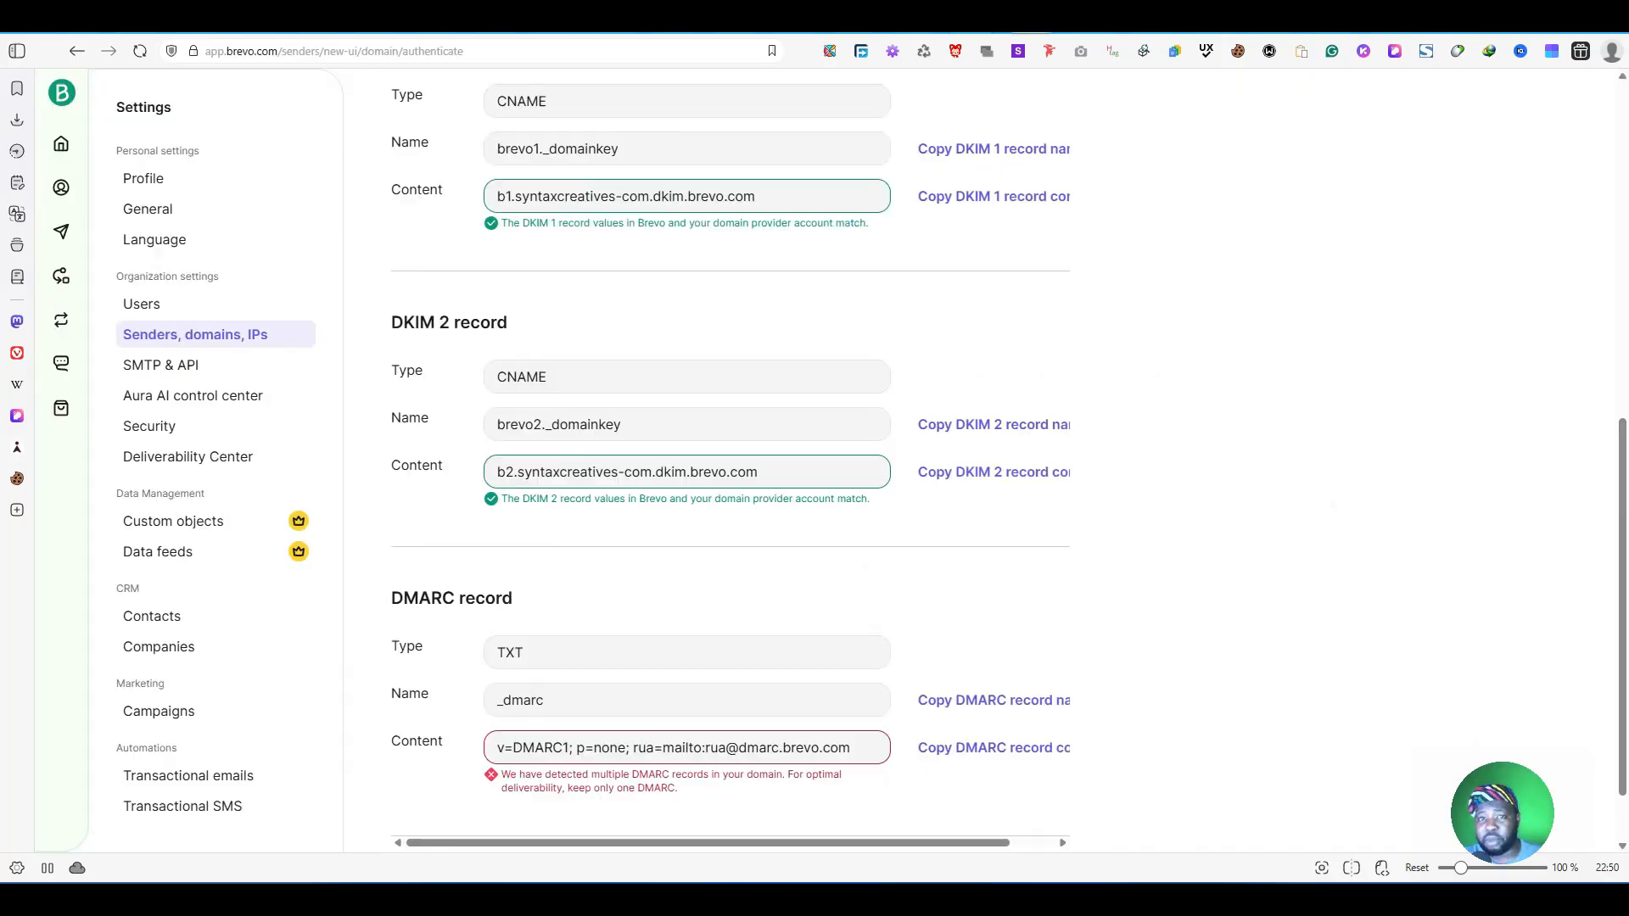
scroll(472, 384, "up", 2)
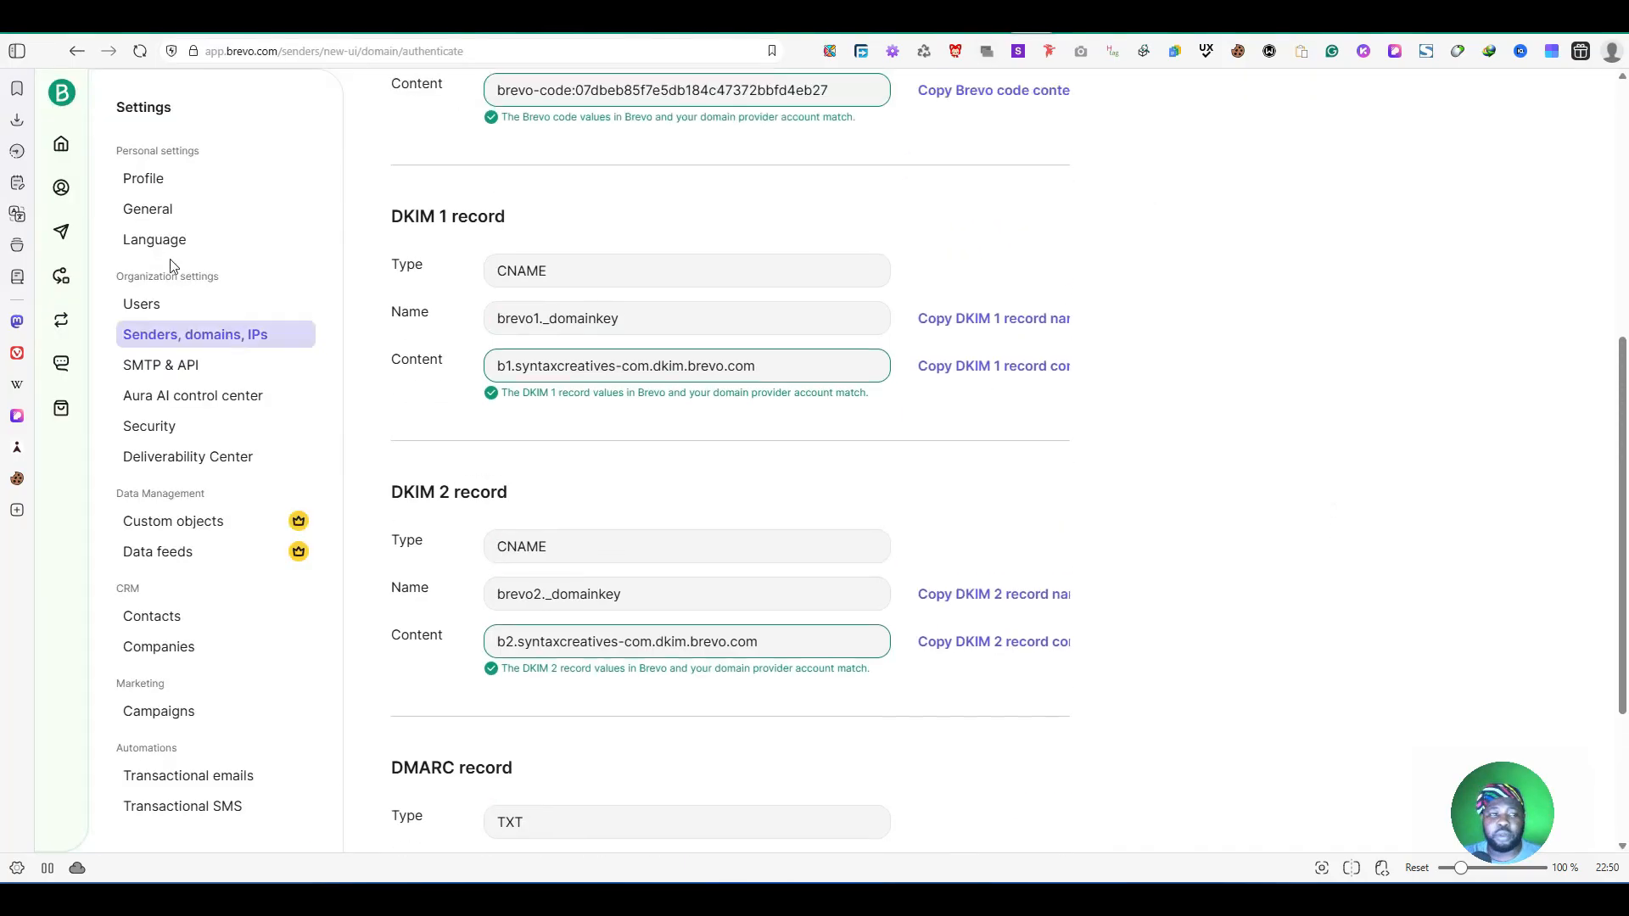
left_click(61, 143)
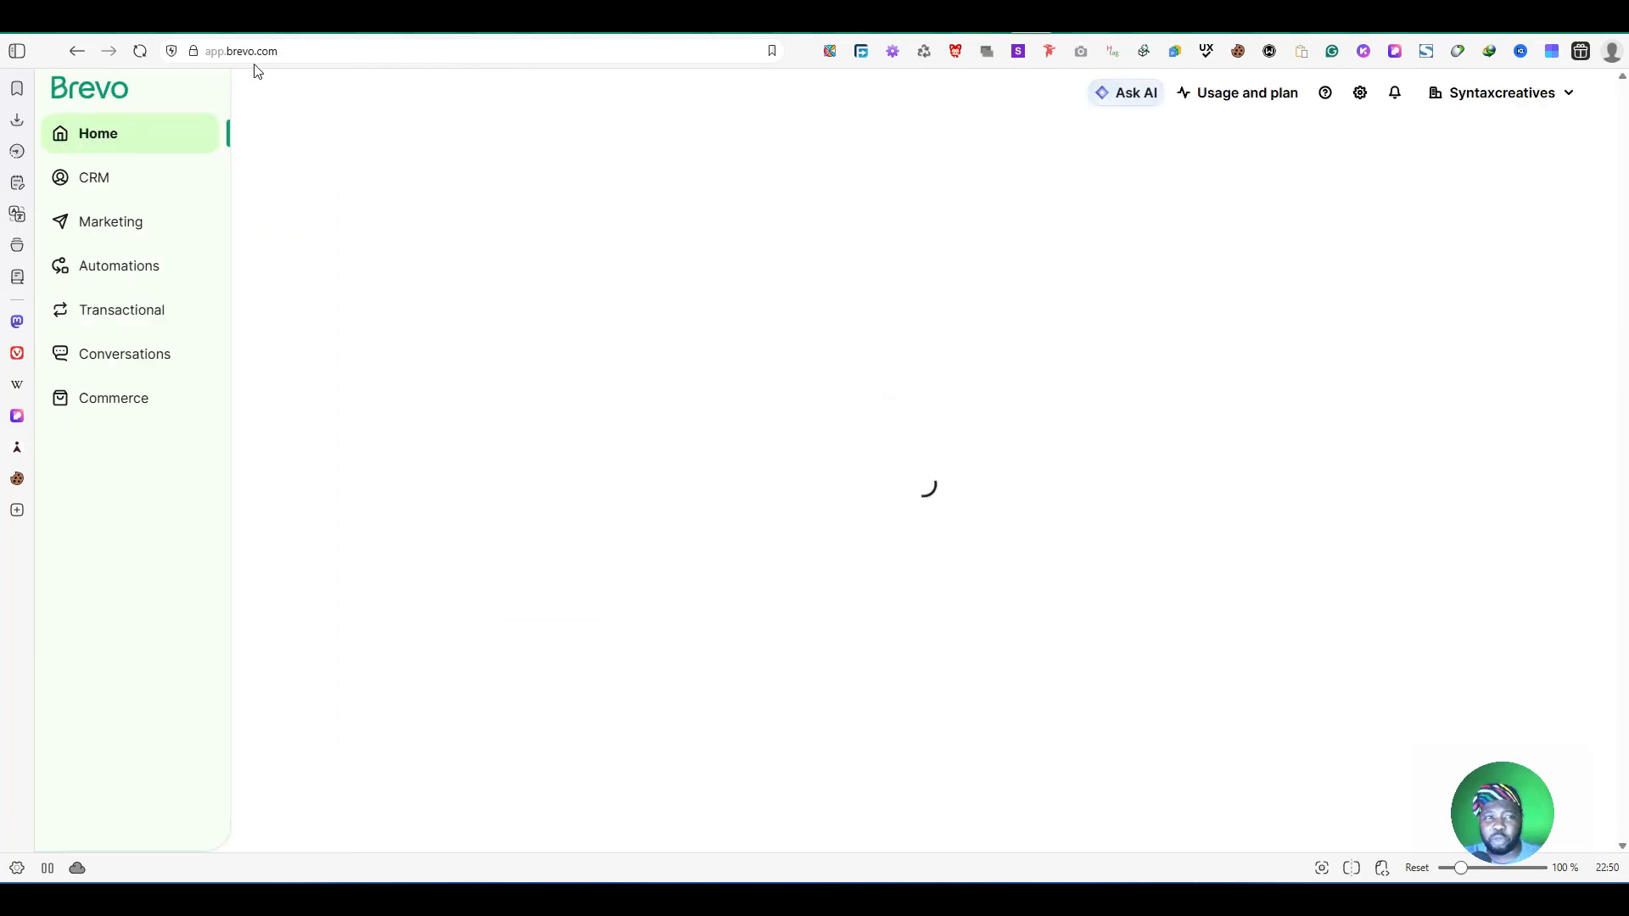
left_click(369, 53)
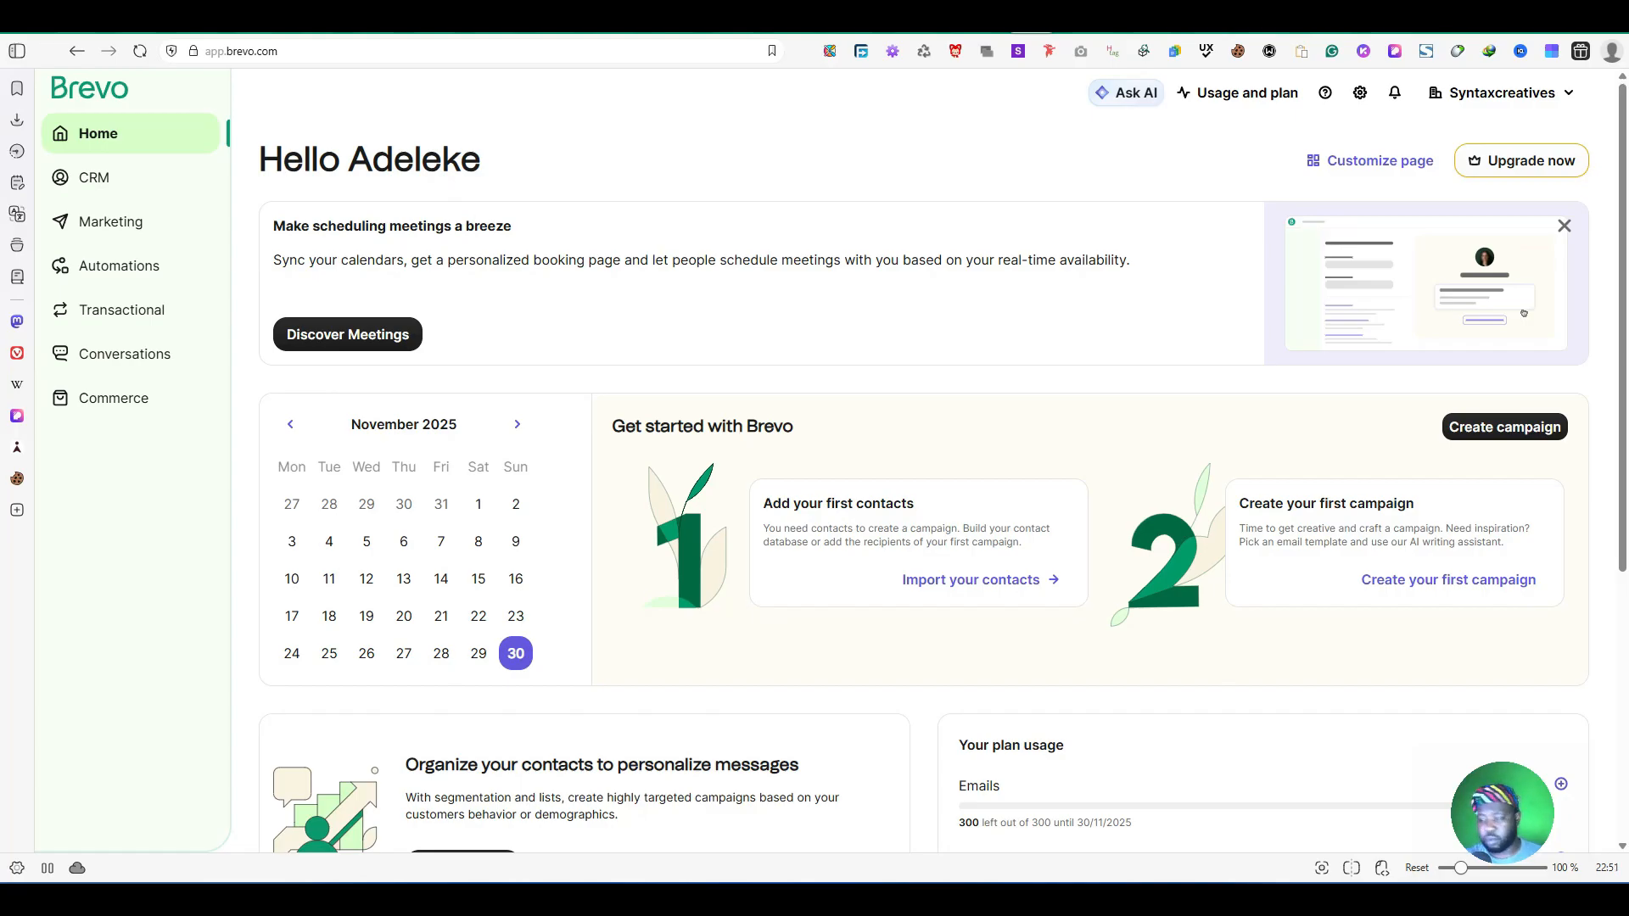
left_click(1506, 94)
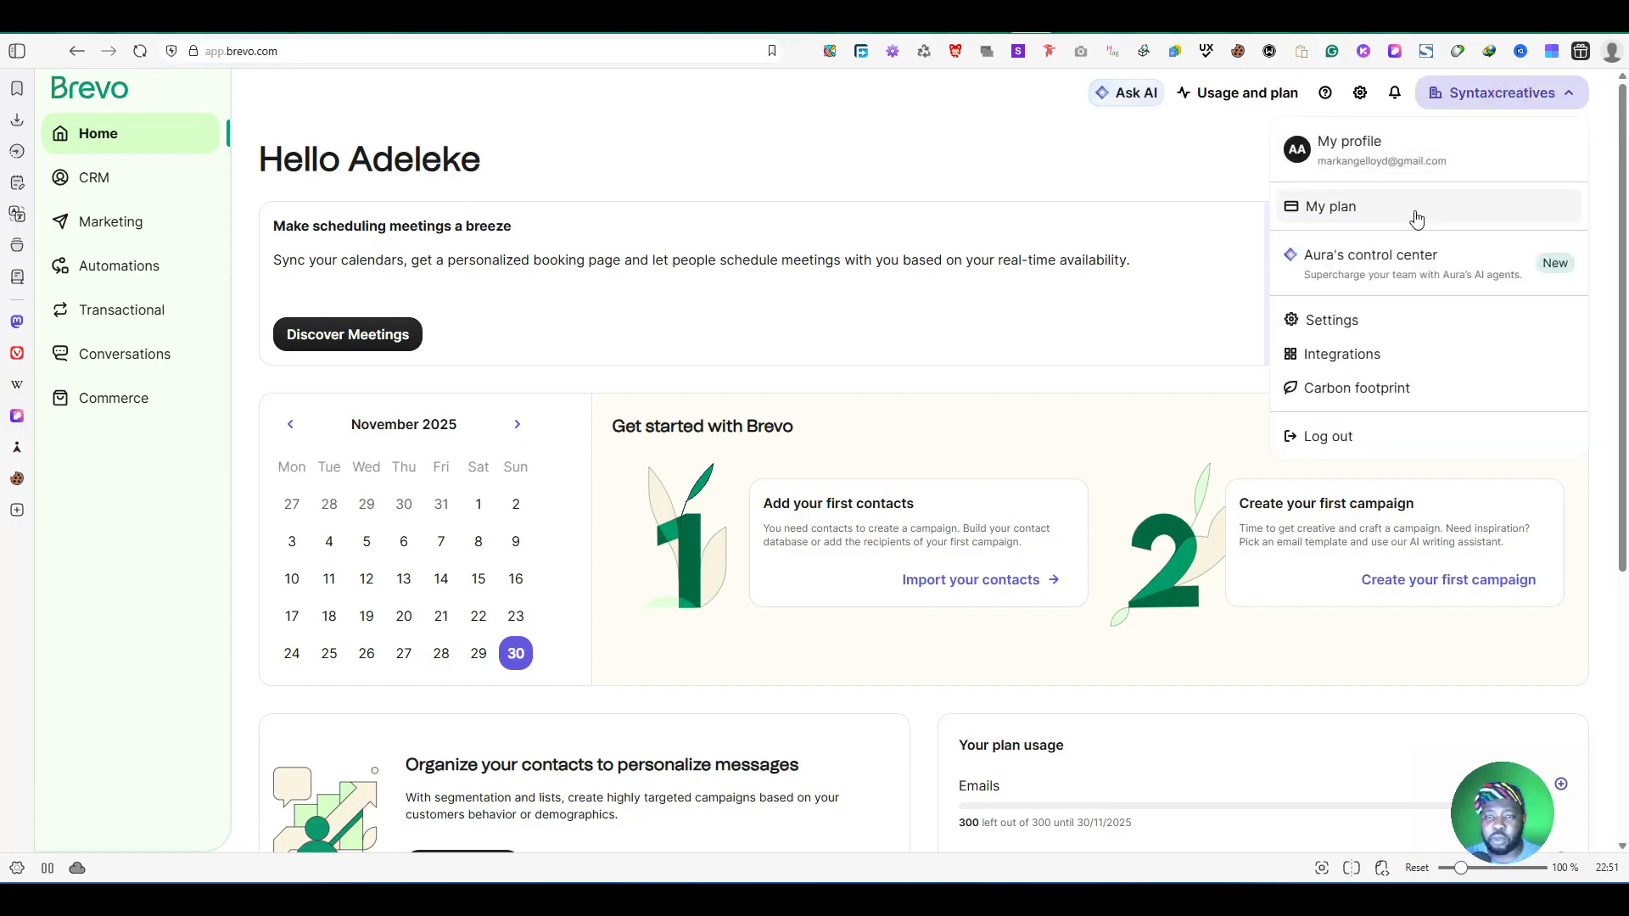
left_click(1370, 322)
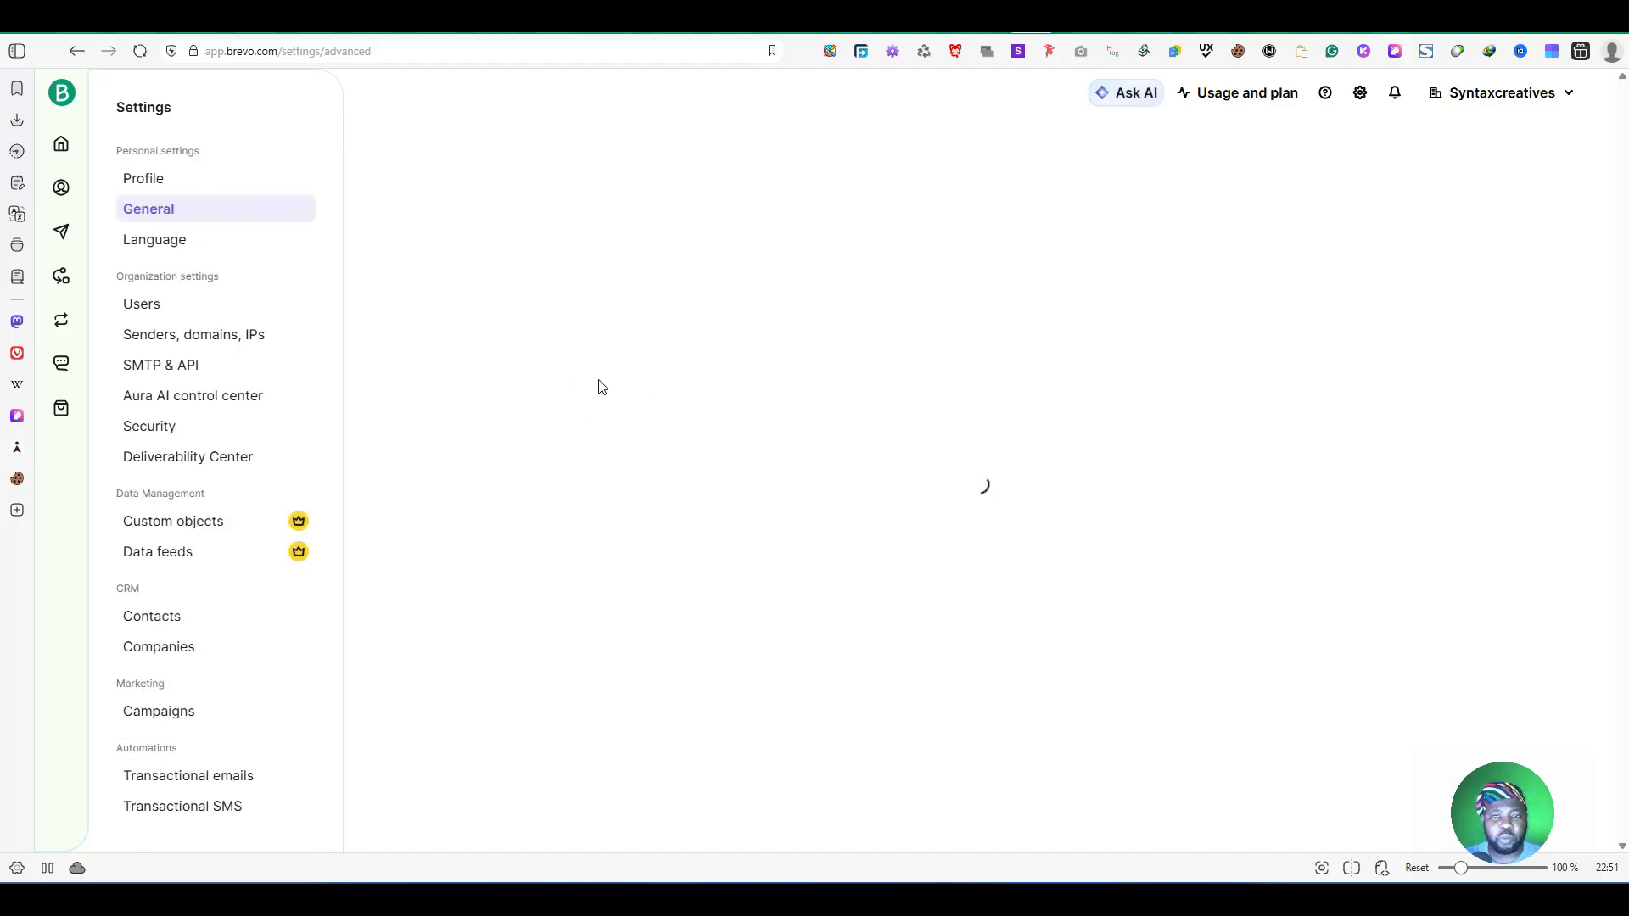
left_click(227, 342)
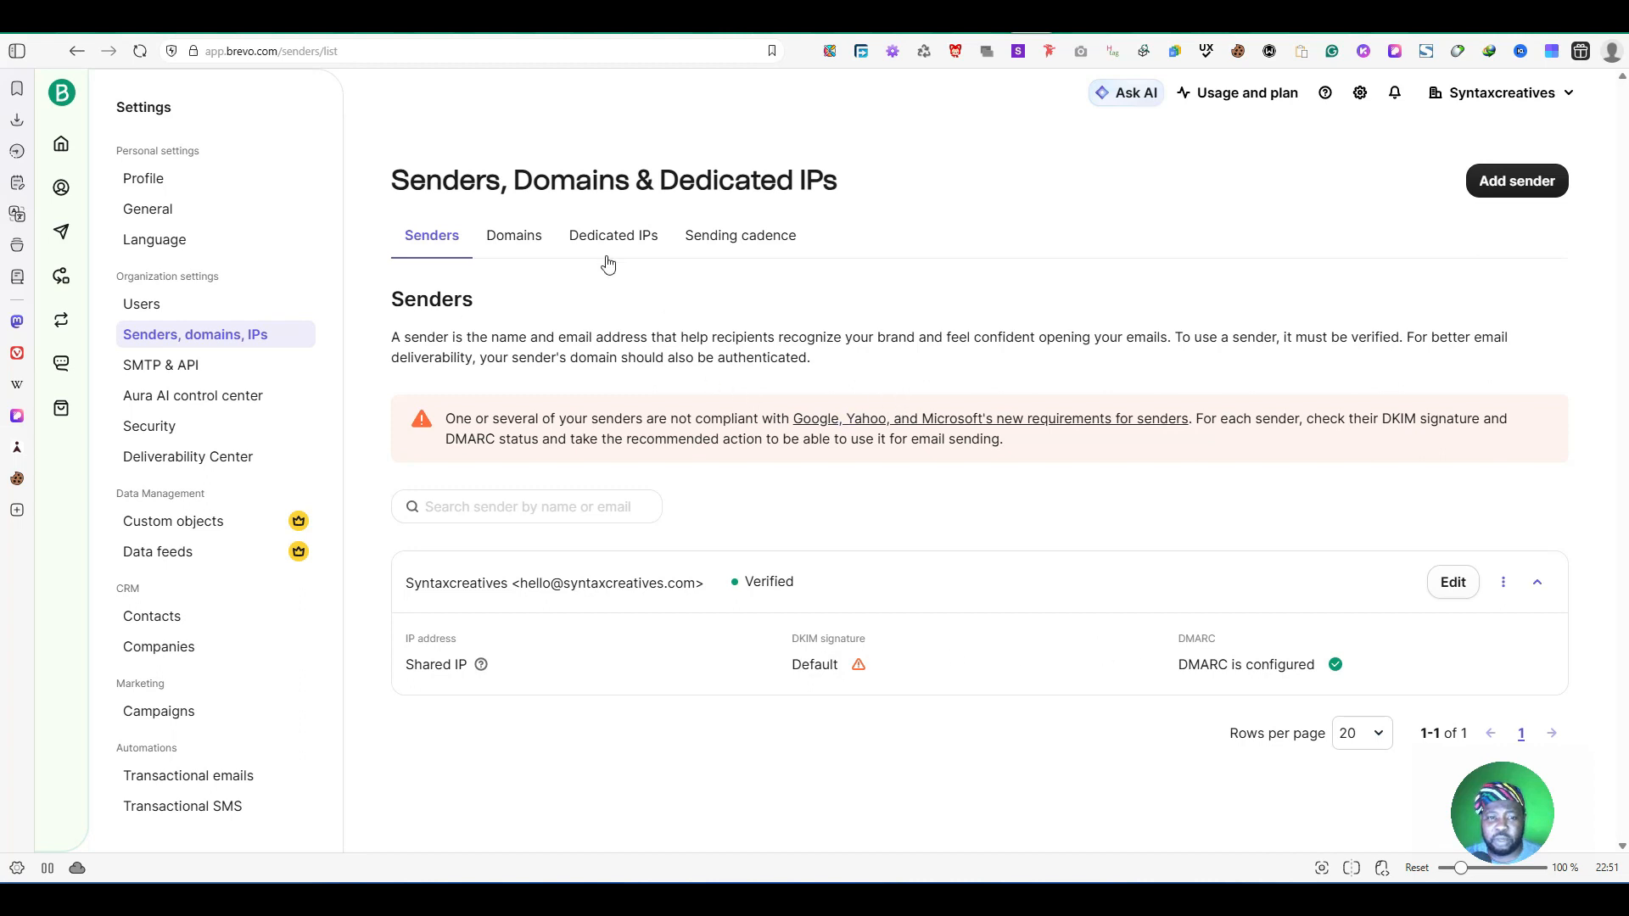
left_click(527, 240)
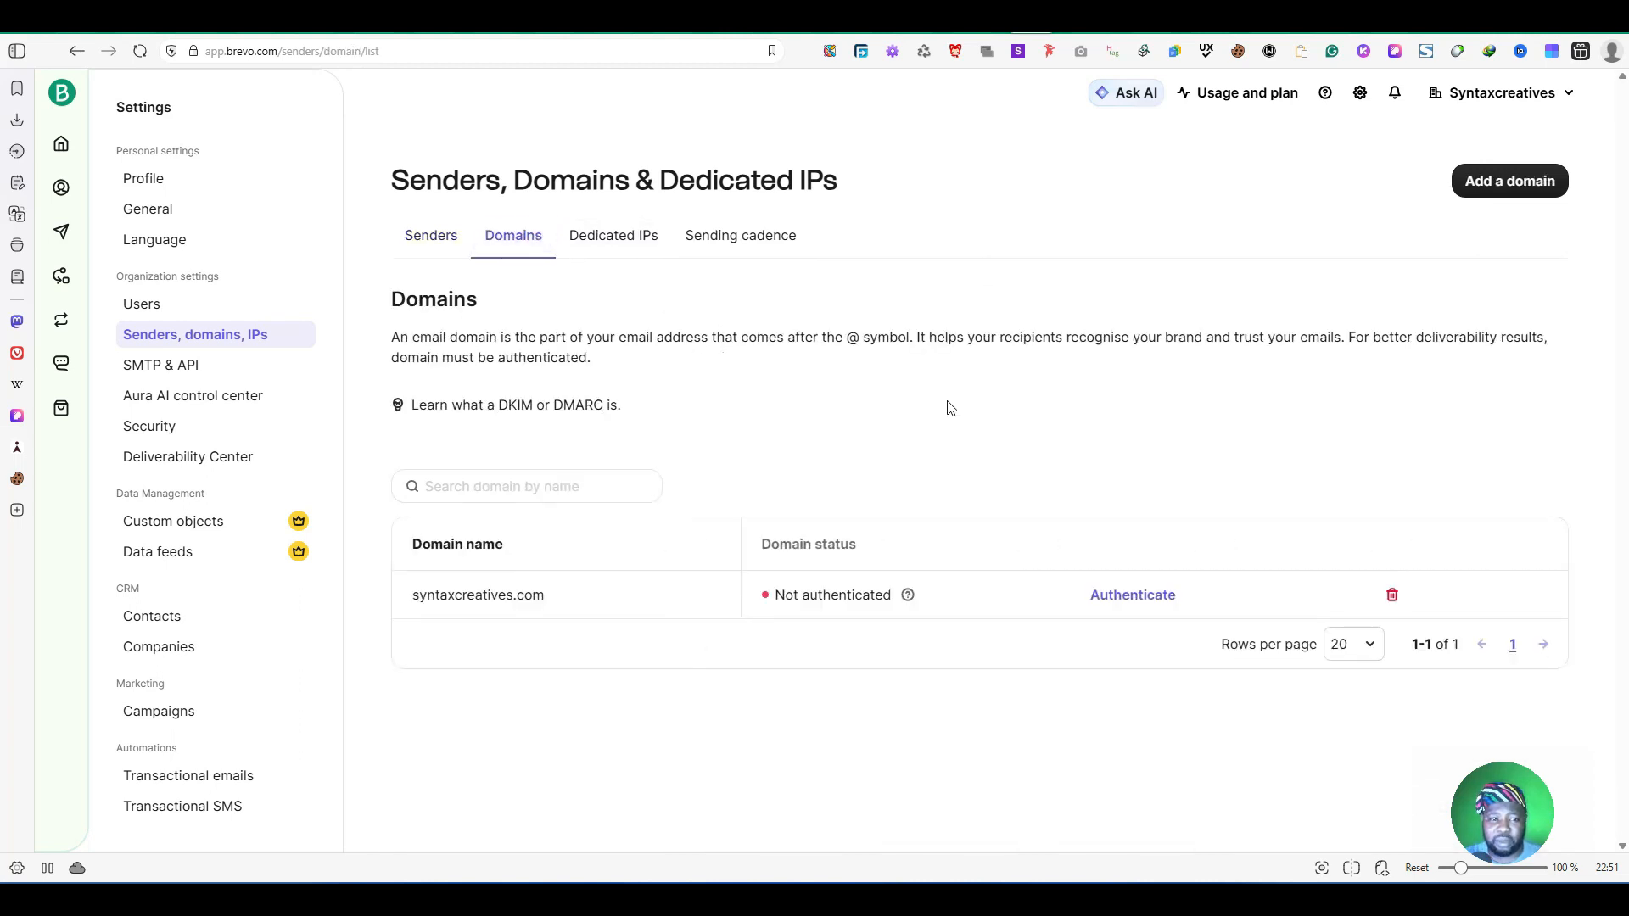
left_click(1117, 597)
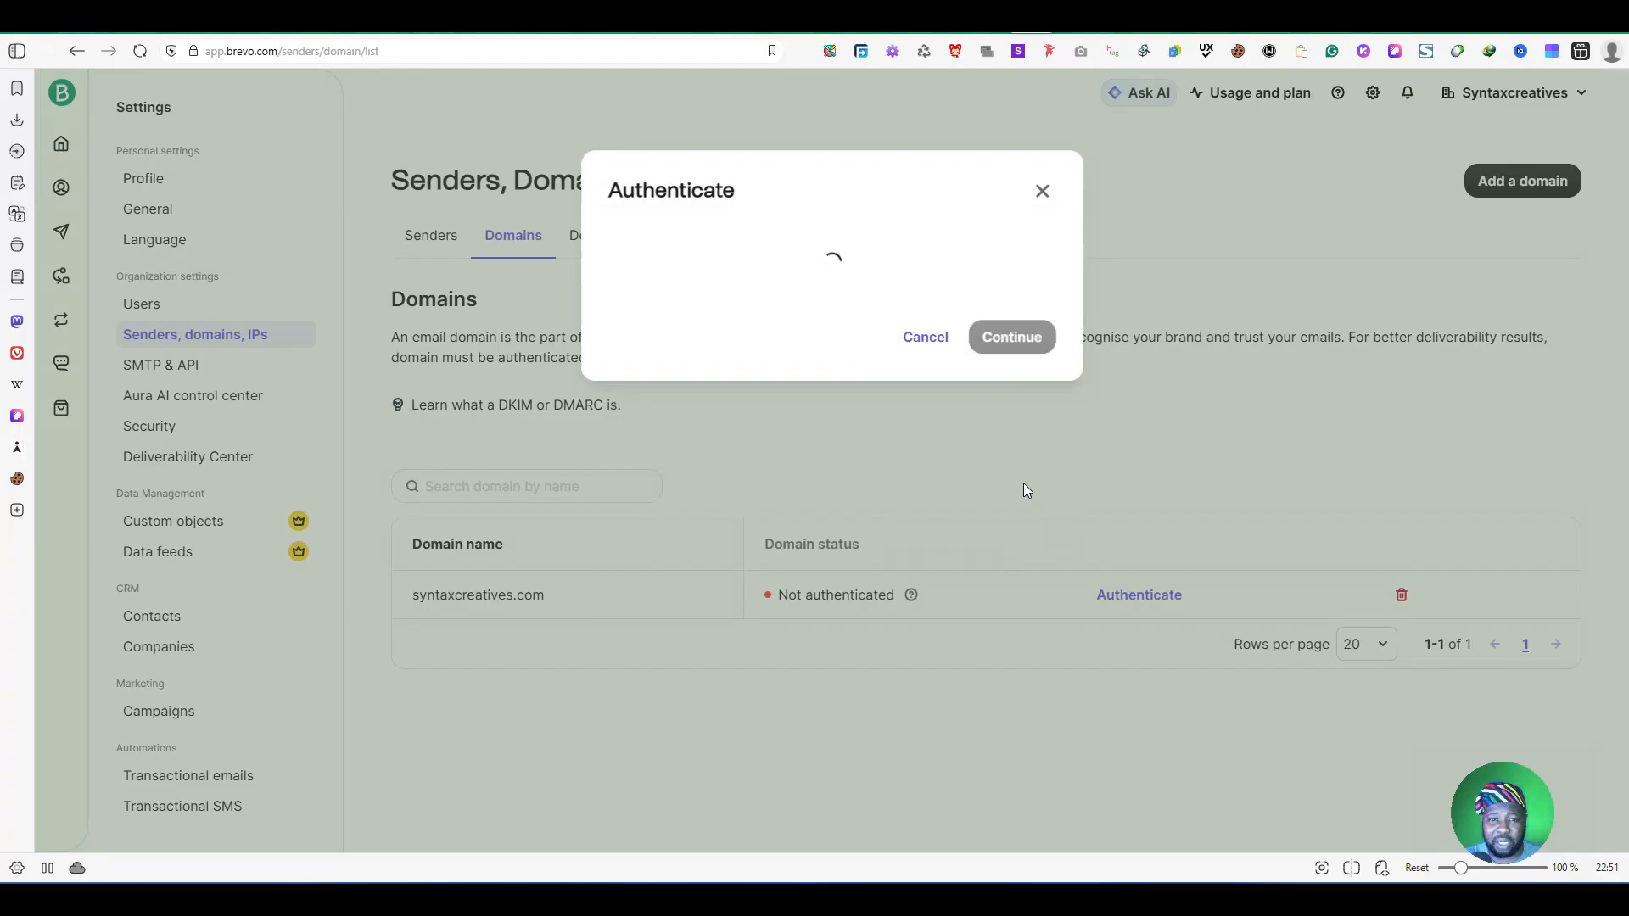
left_click(940, 599)
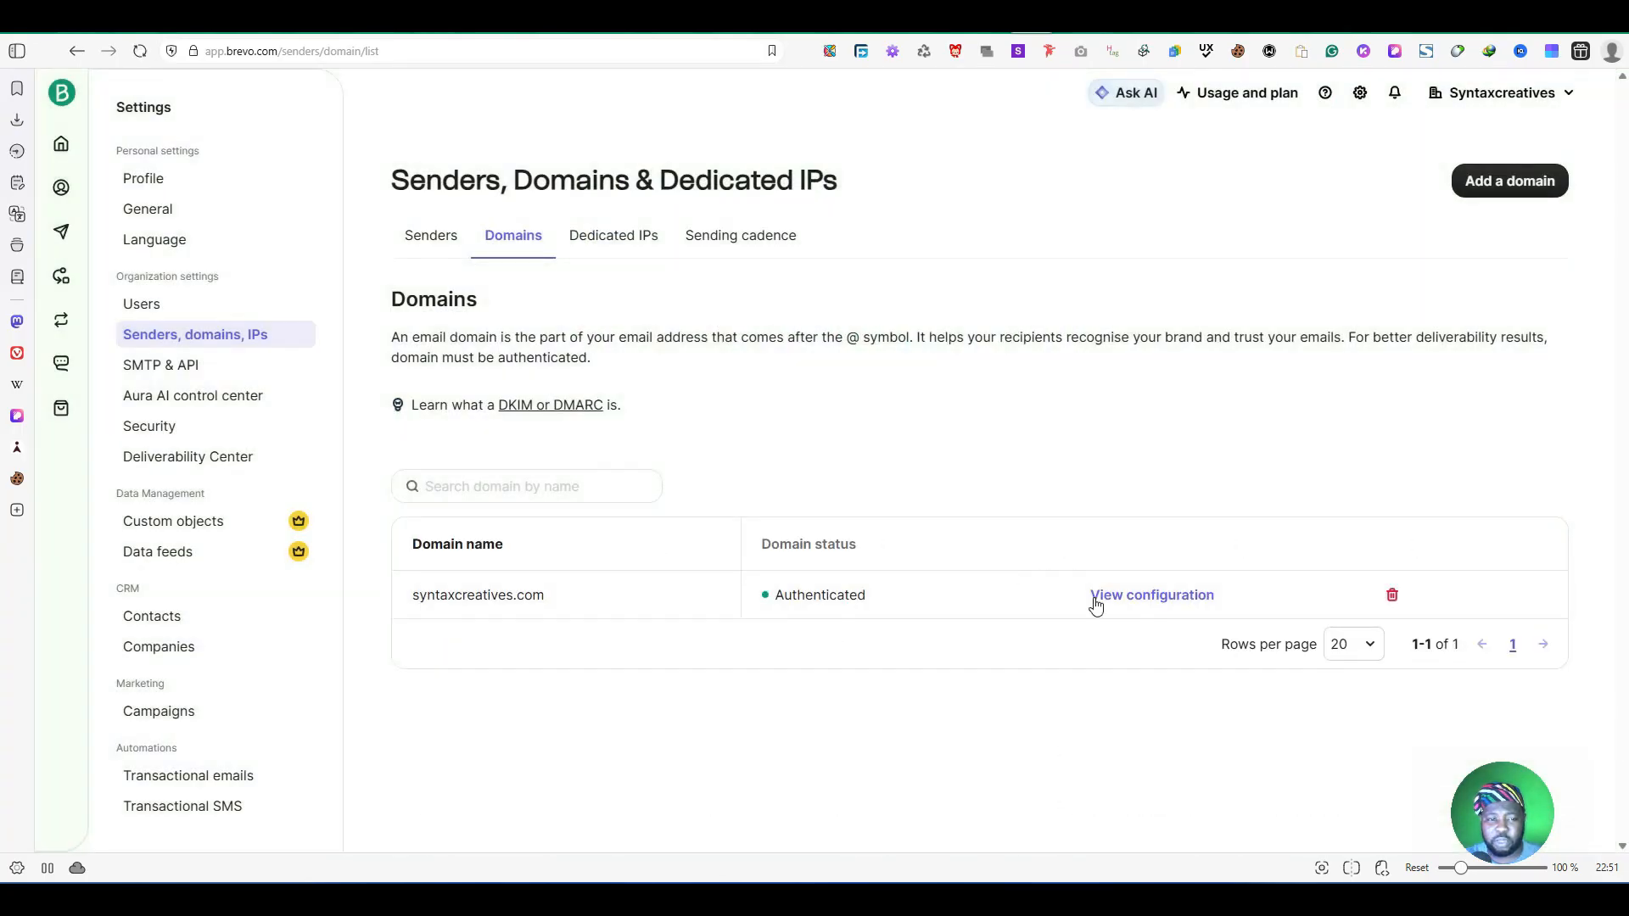
Step: Open the configuration of syntaxcreatives.com and review its Brevo code, DKIM and DMARC records
left_click(1140, 599)
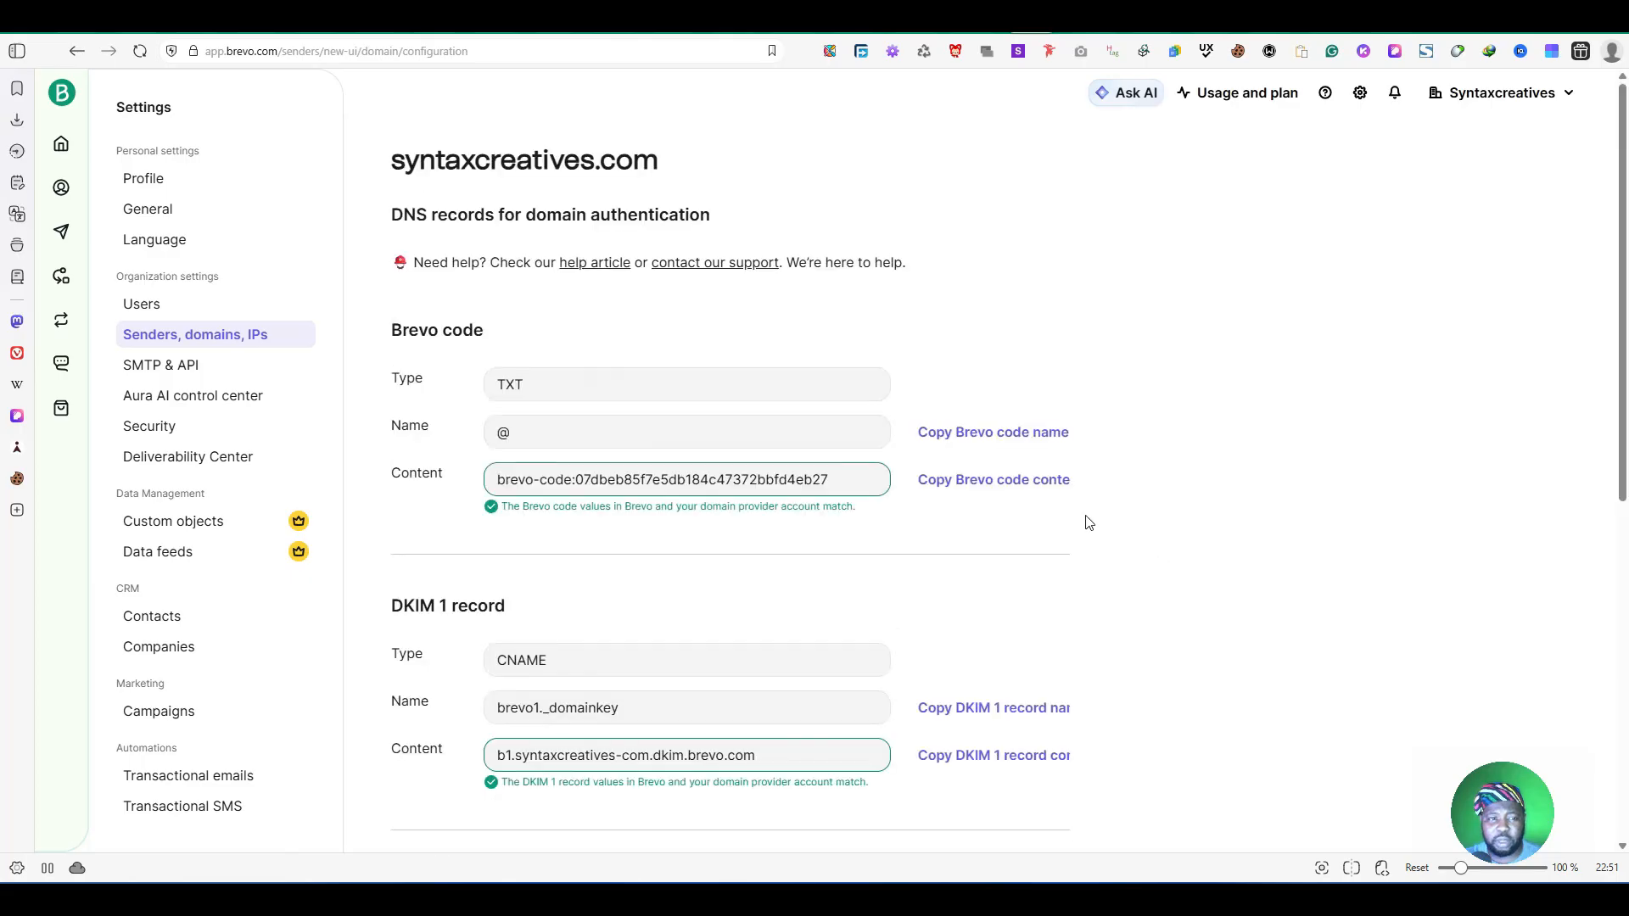
scroll(1089, 523, "down", 7)
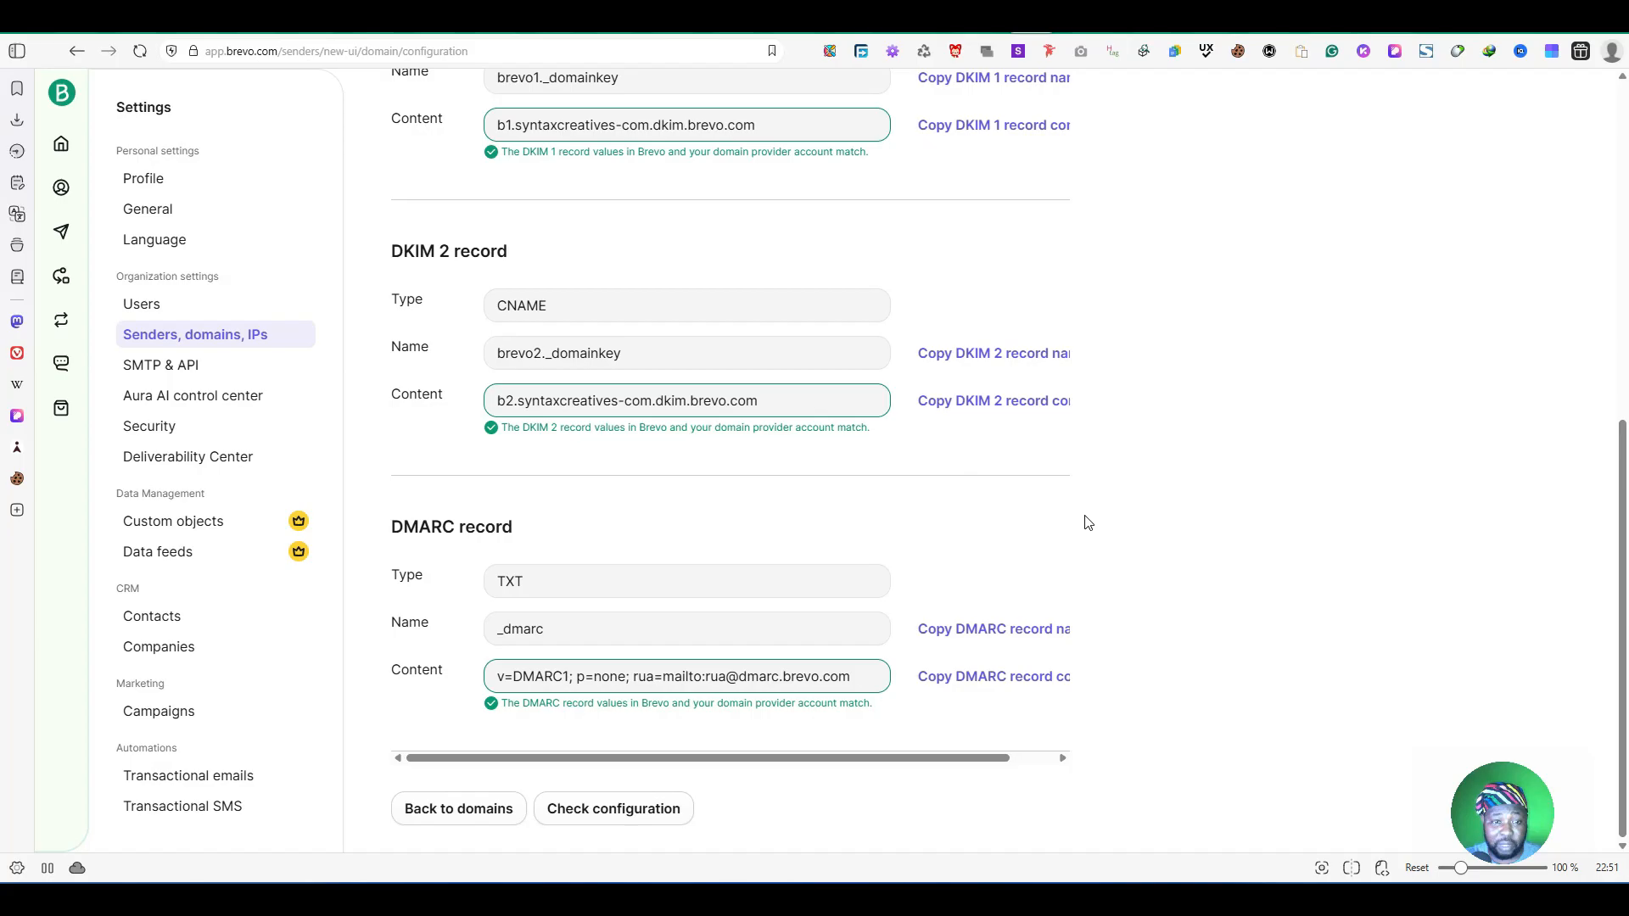
scroll(1089, 523, "up", 8)
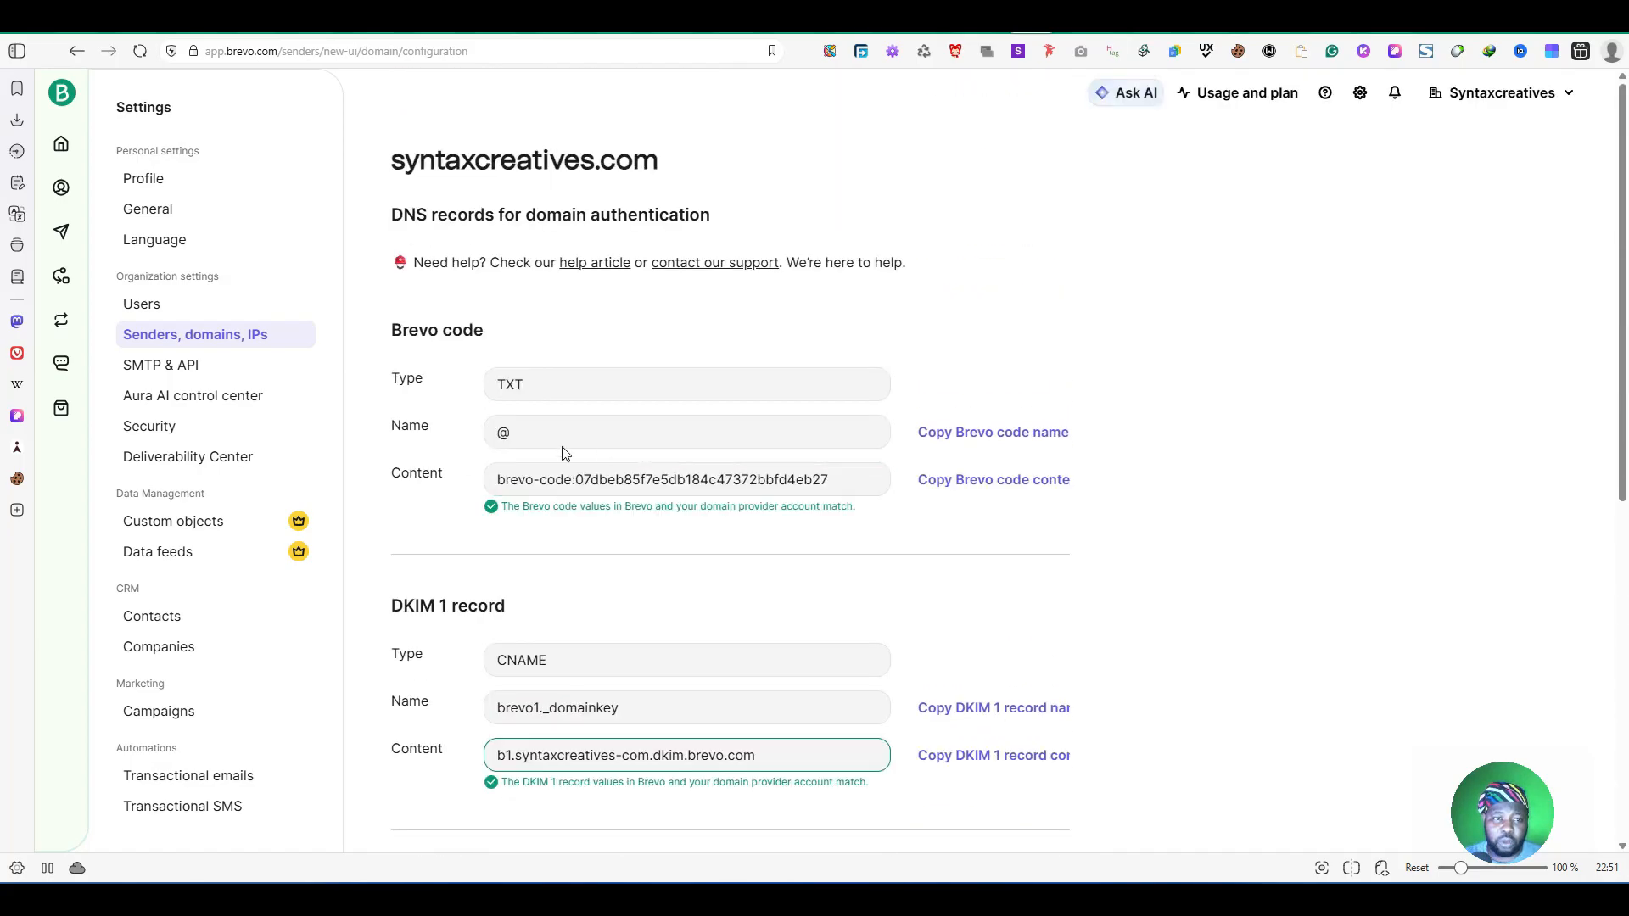
scroll(776, 448, "down", 7)
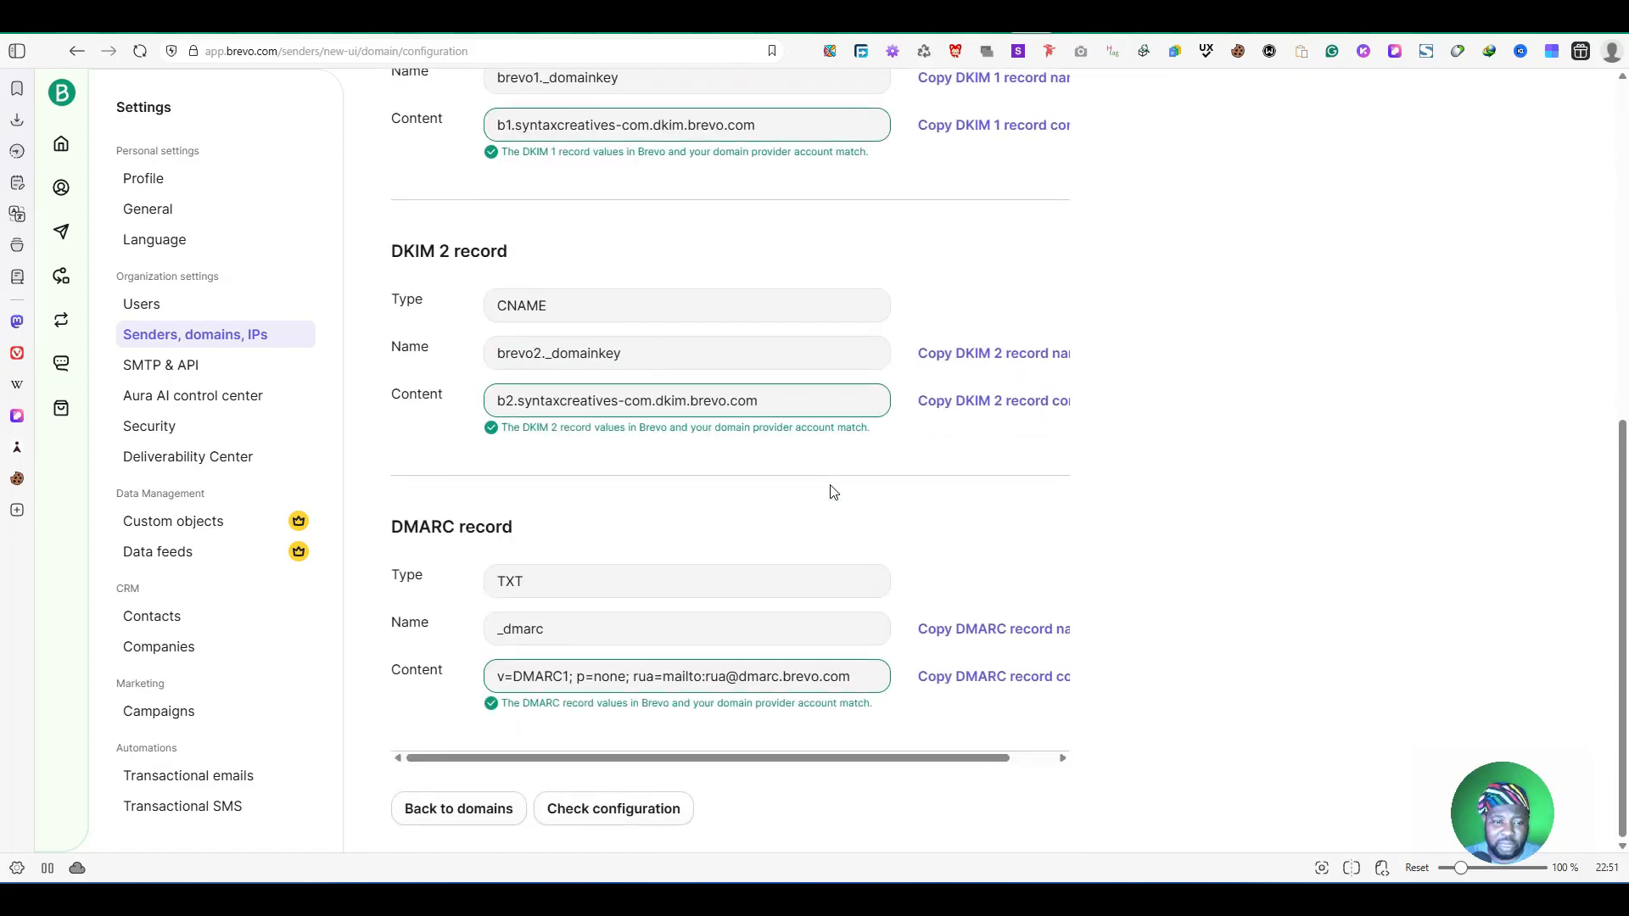
scroll(670, 499, "up", 8)
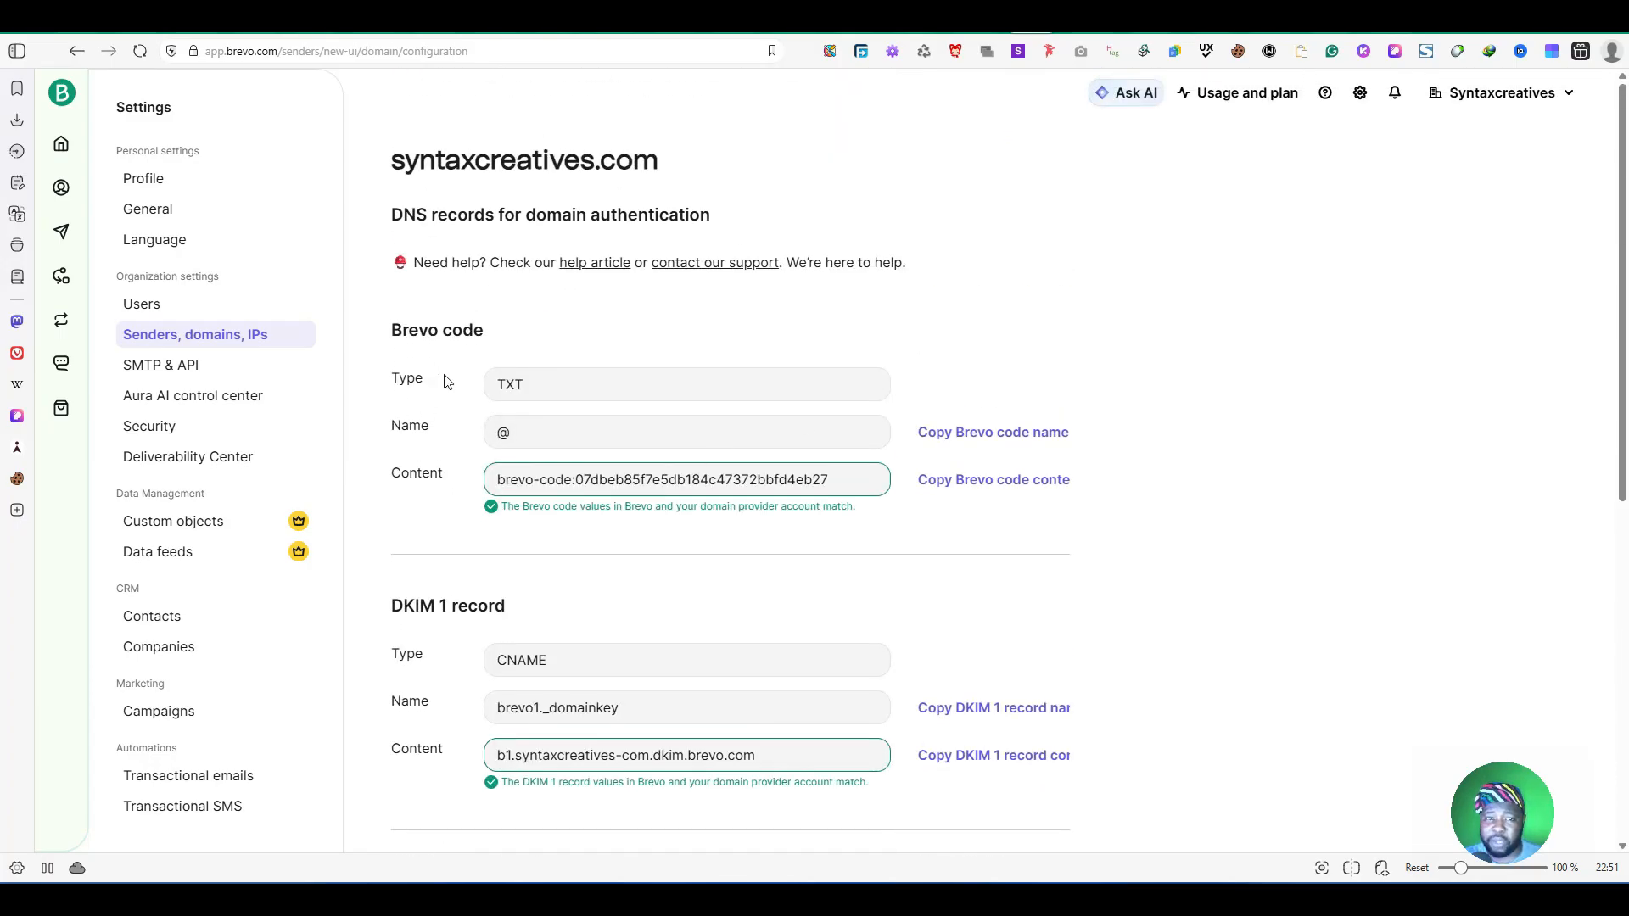
Step: Open Brevo's SMTP and API settings and copy the SMTP server name "smtp-relay.brevo.com"
left_click(1506, 109)
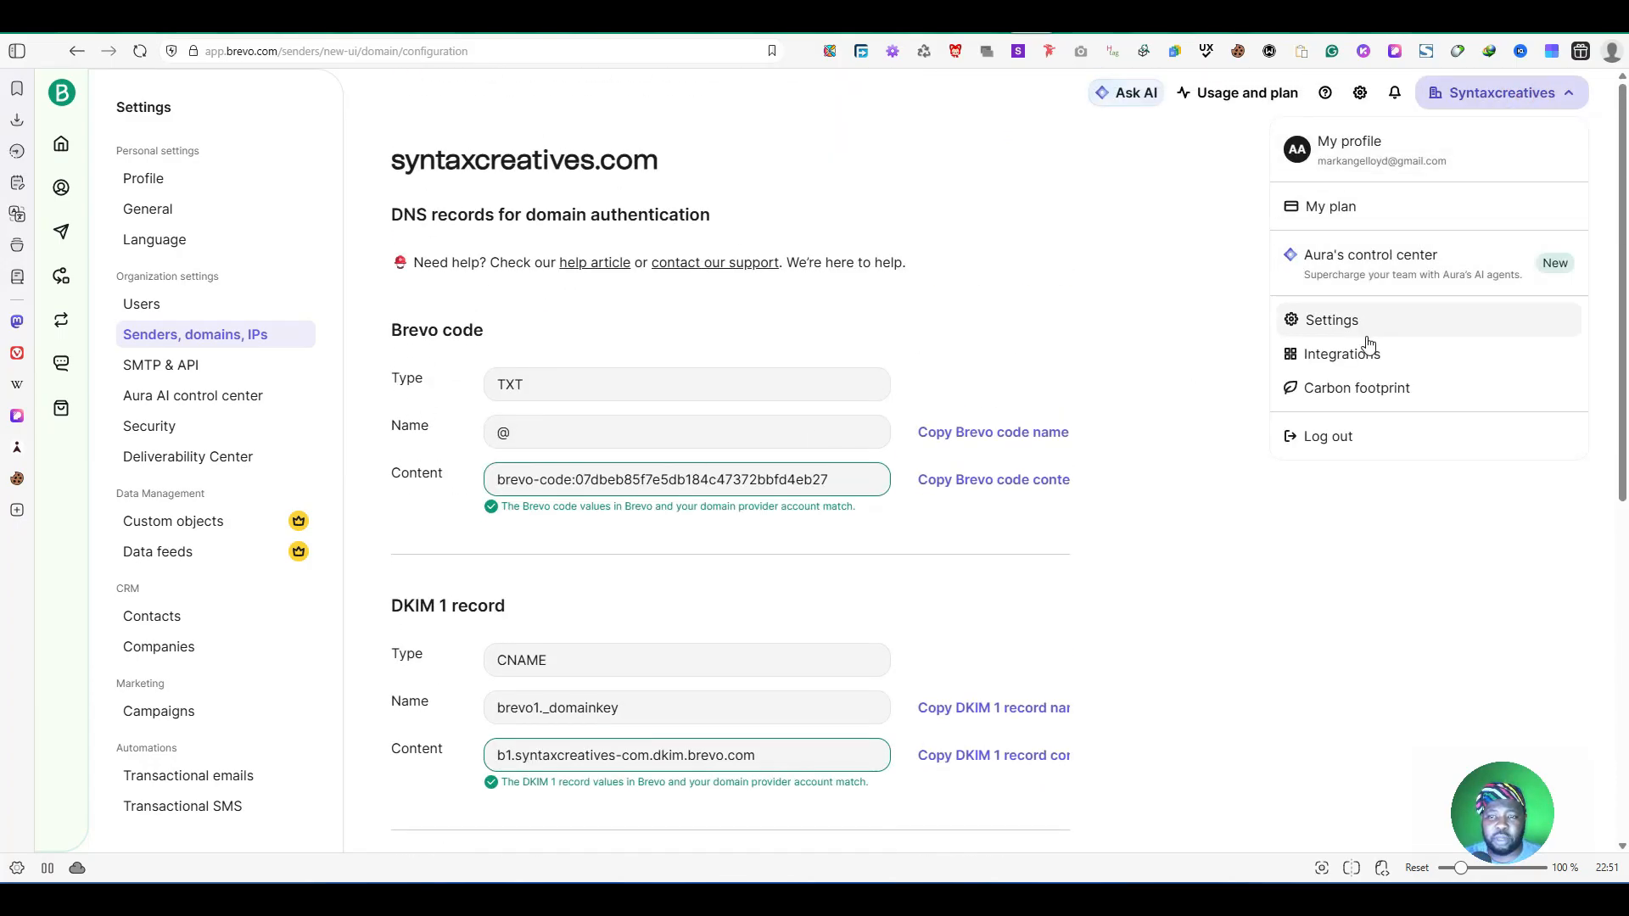
left_click(225, 373)
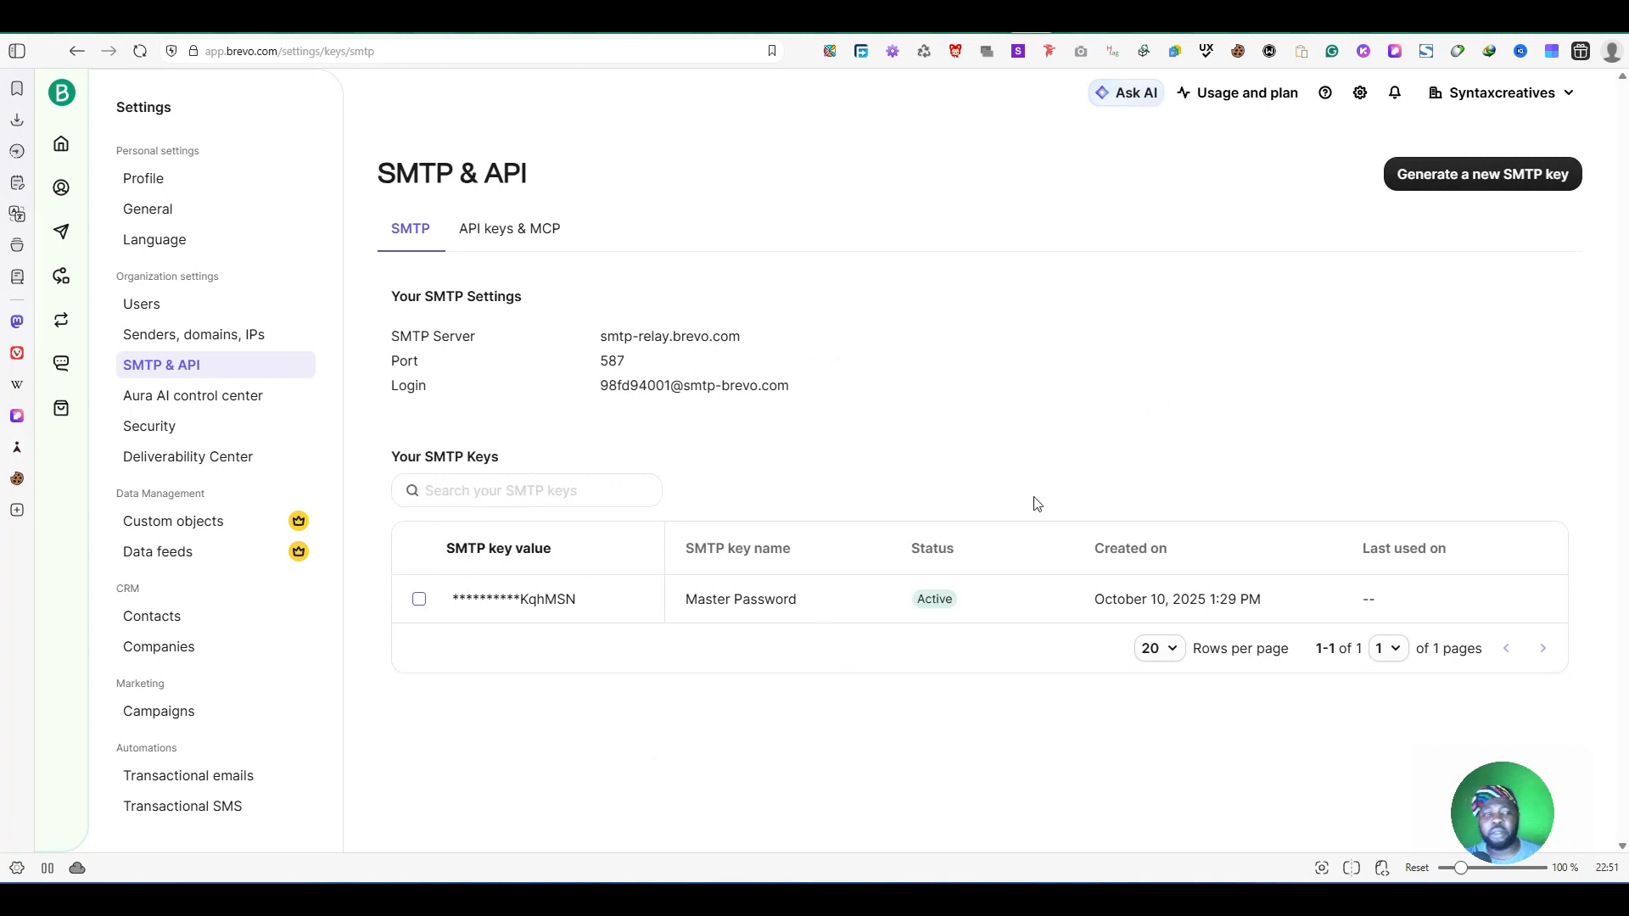
left_click_drag(773, 336, 578, 343)
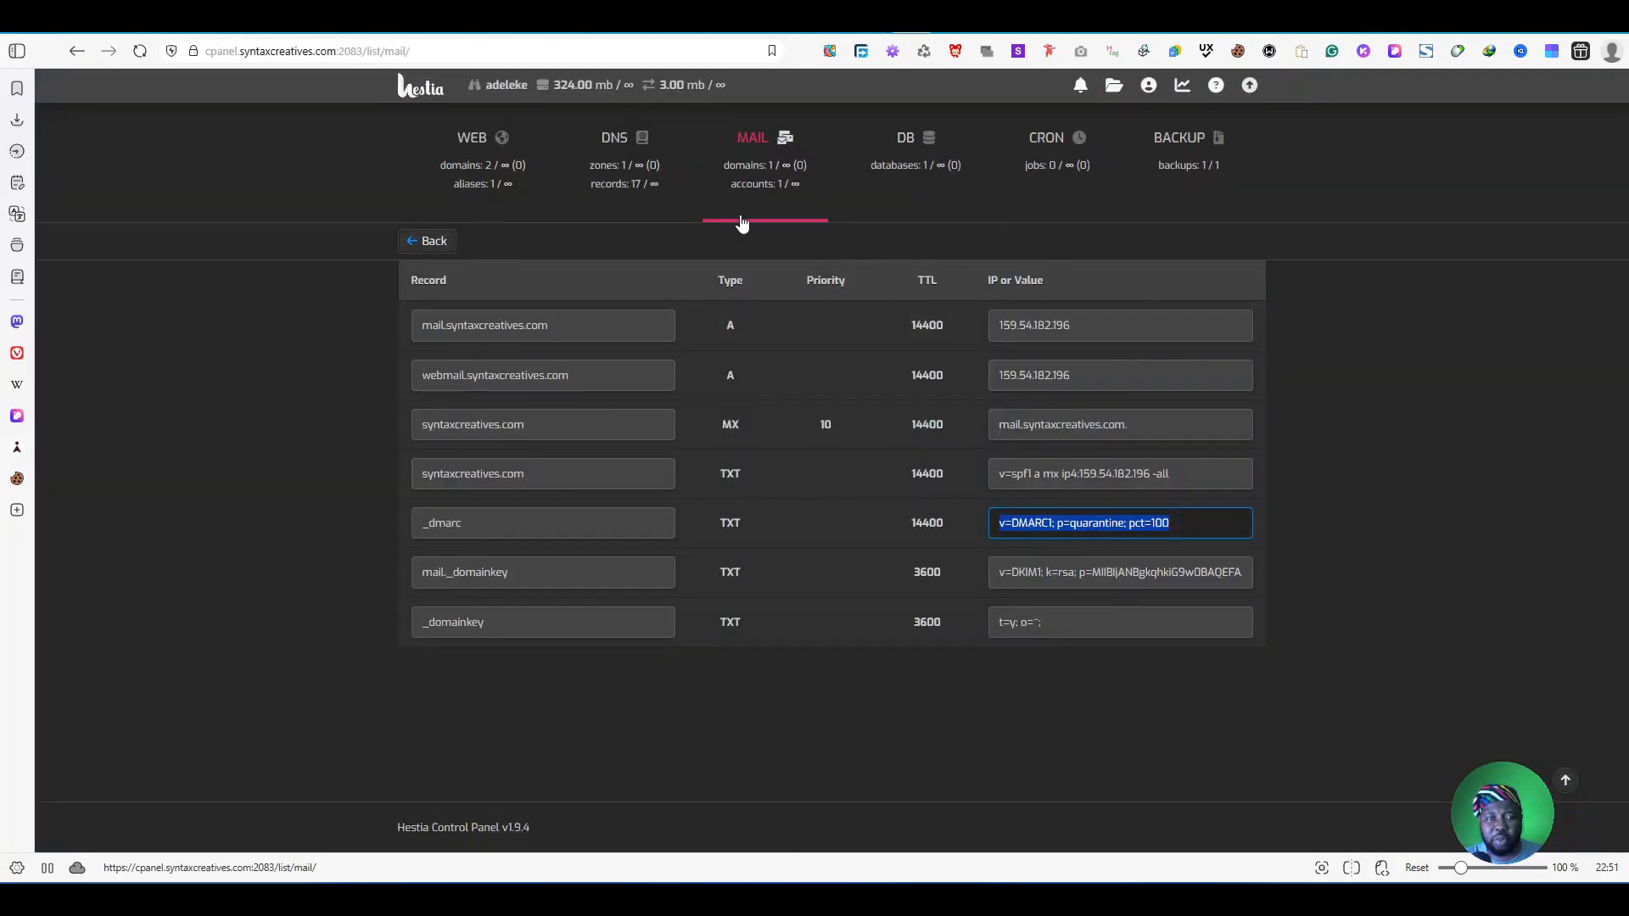
Step: Switch to Hestia Control Panel, edit the syntaxcreatives.com mail domain, and enable its SMTP relay option
left_click(750, 169)
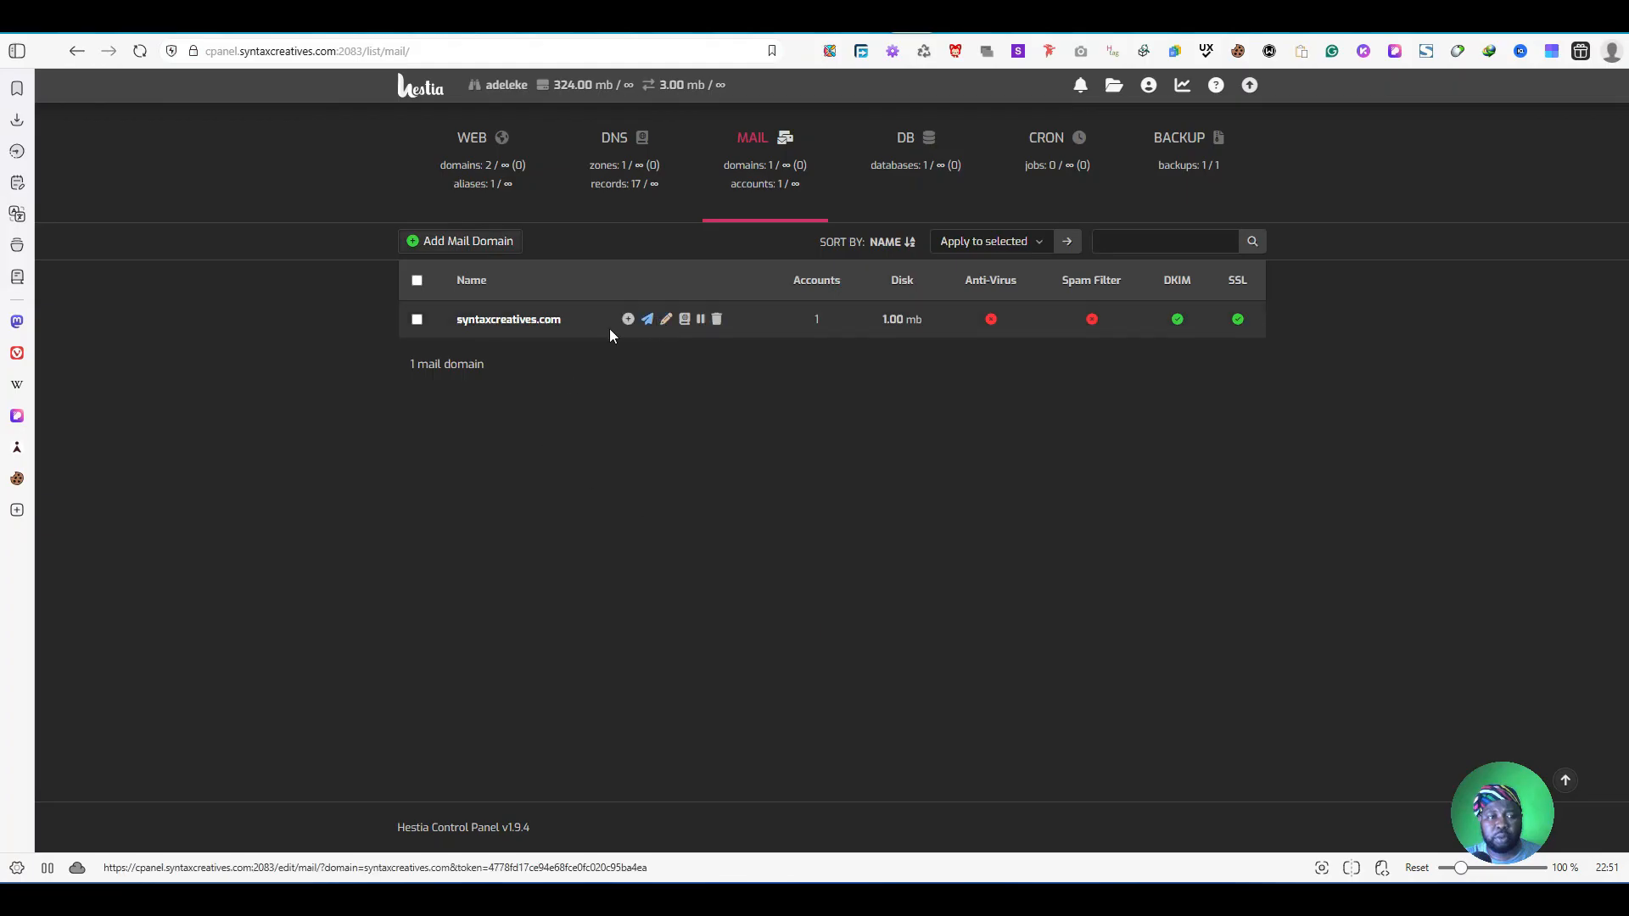
left_click(667, 320)
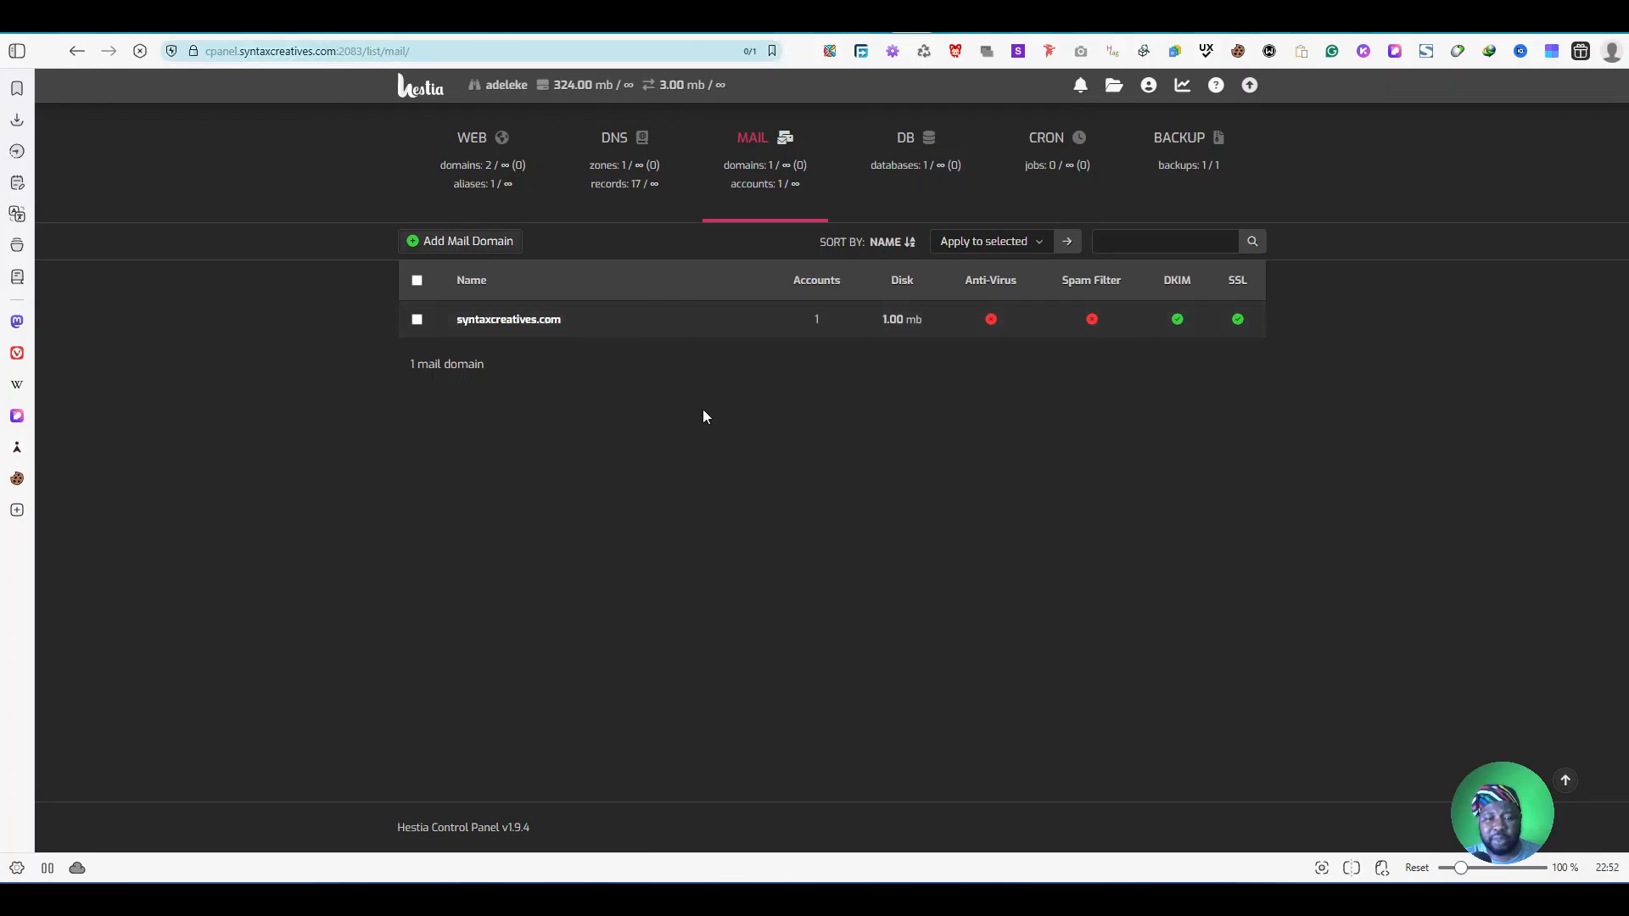
scroll(819, 443, "down", 3)
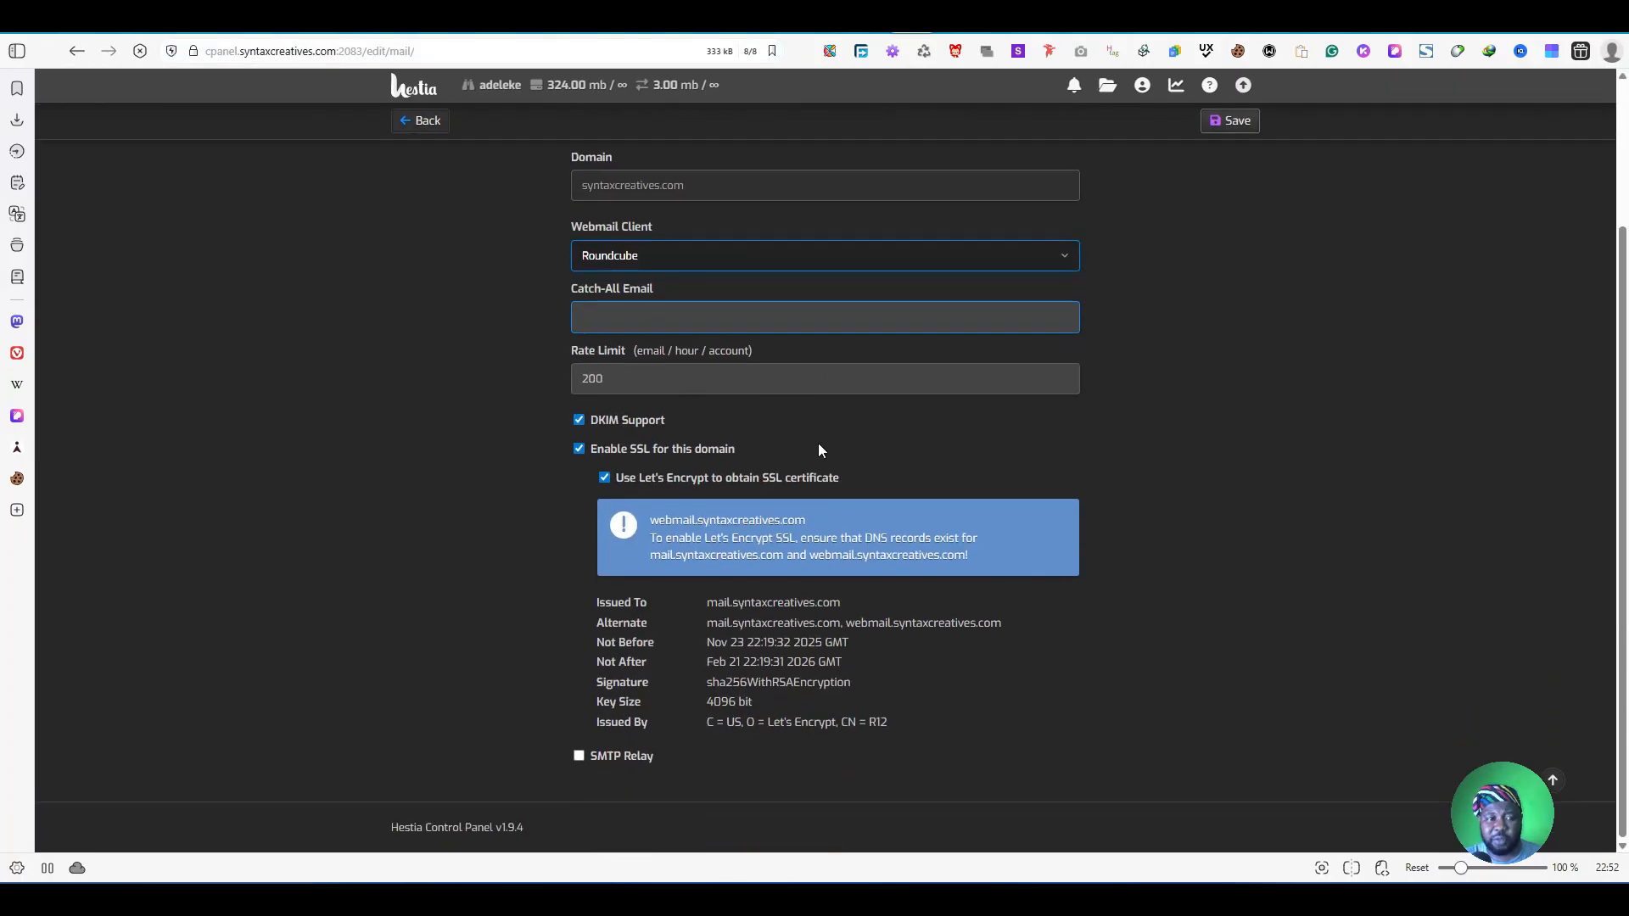
left_click(620, 754)
scroll(954, 532, "down", 3)
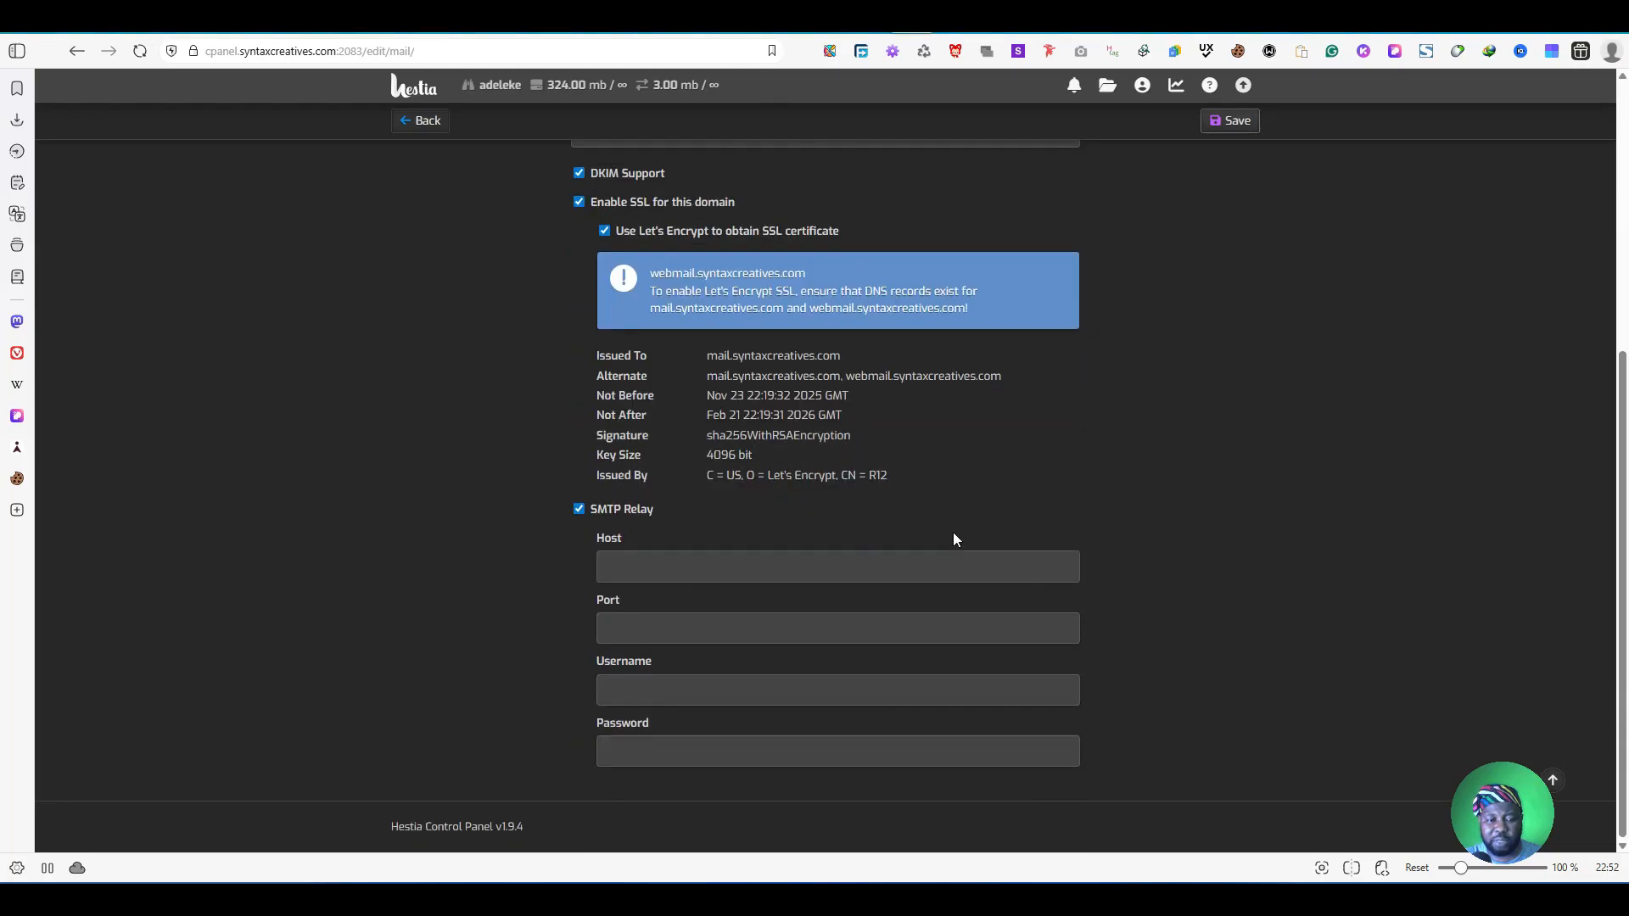
Step: Set the SMTP relay host to smtp-relay.brevo.com and the port to 587
left_click(797, 565)
left_click(745, 731)
left_click(729, 643)
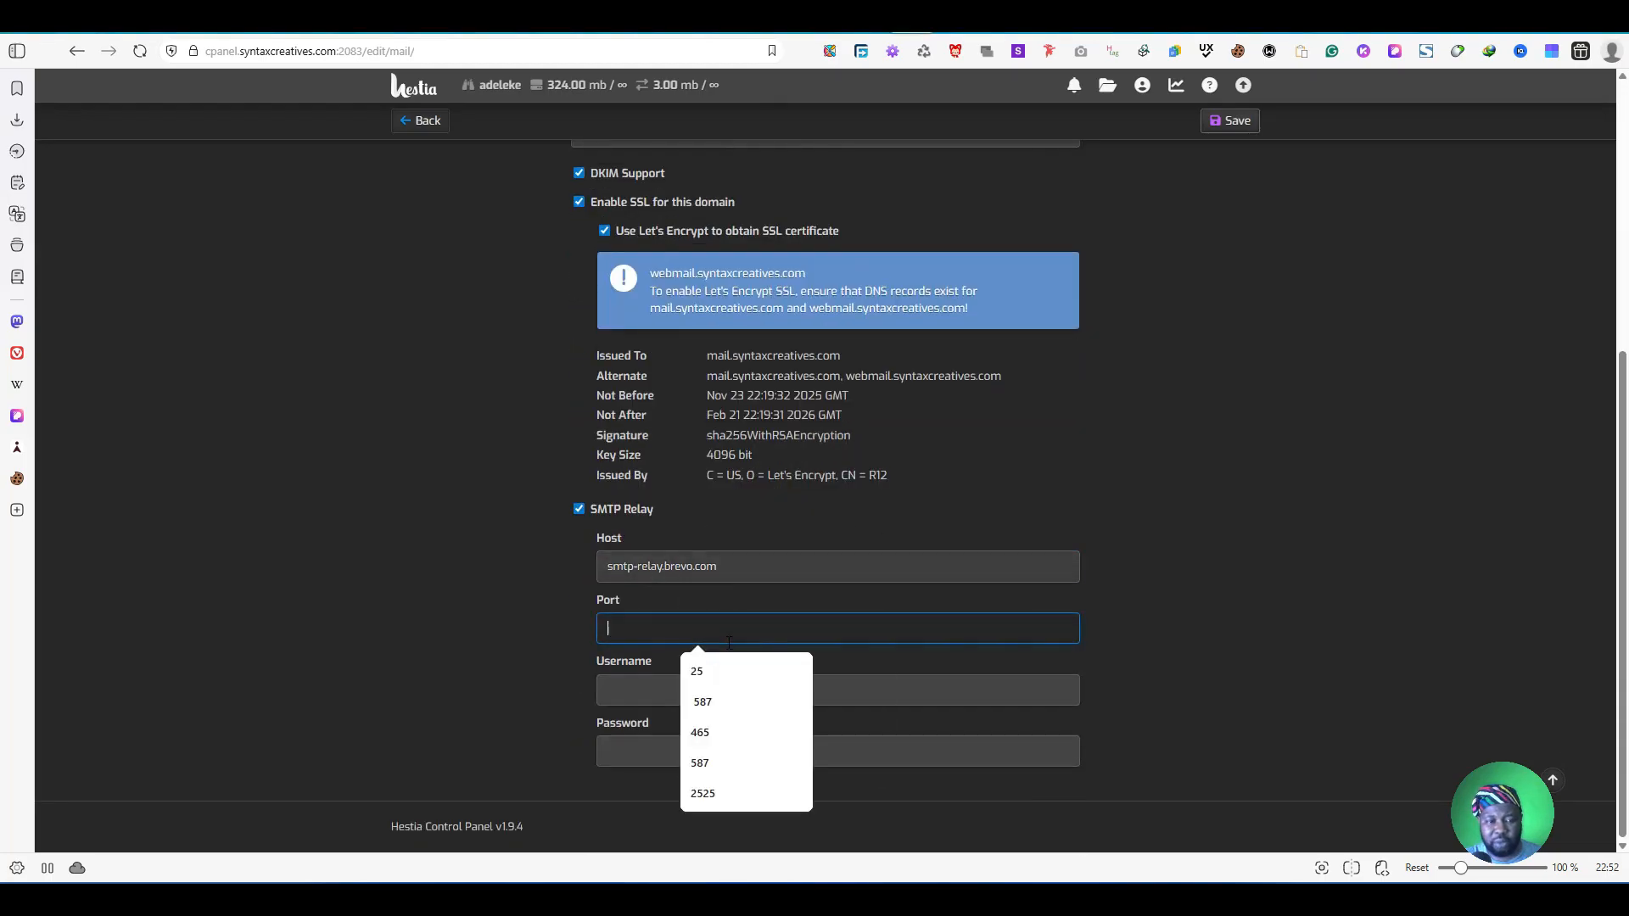
left_click(703, 701)
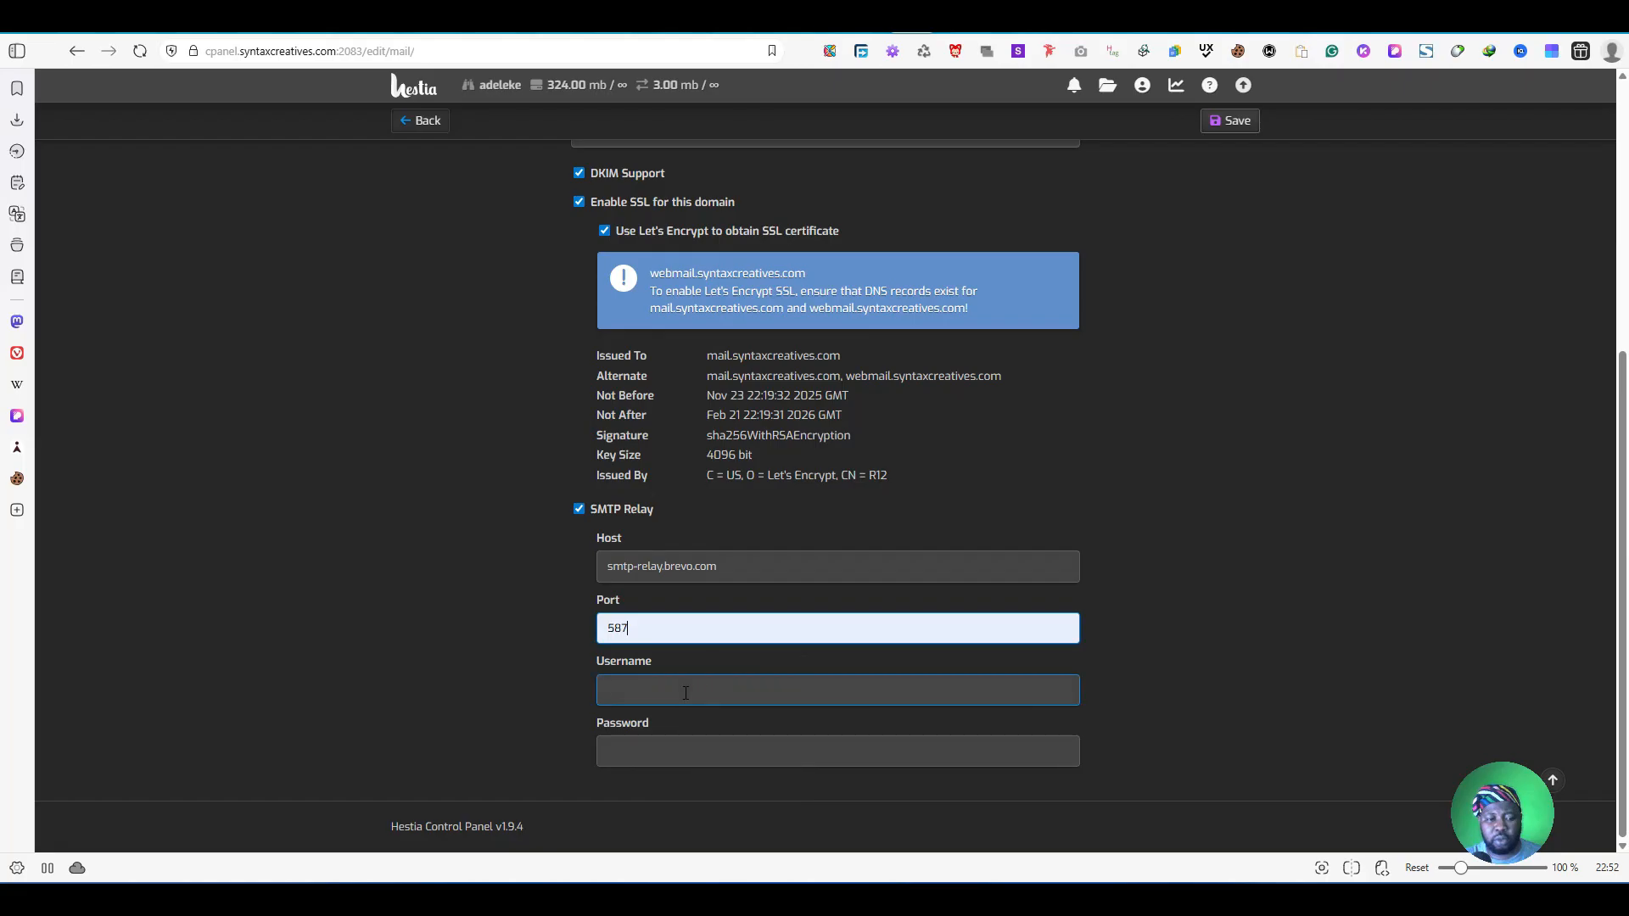
Step: Copy the SMTP login from Brevo's SMTP settings and enter it as the relay username in Hestia Control Panel
left_click(701, 680)
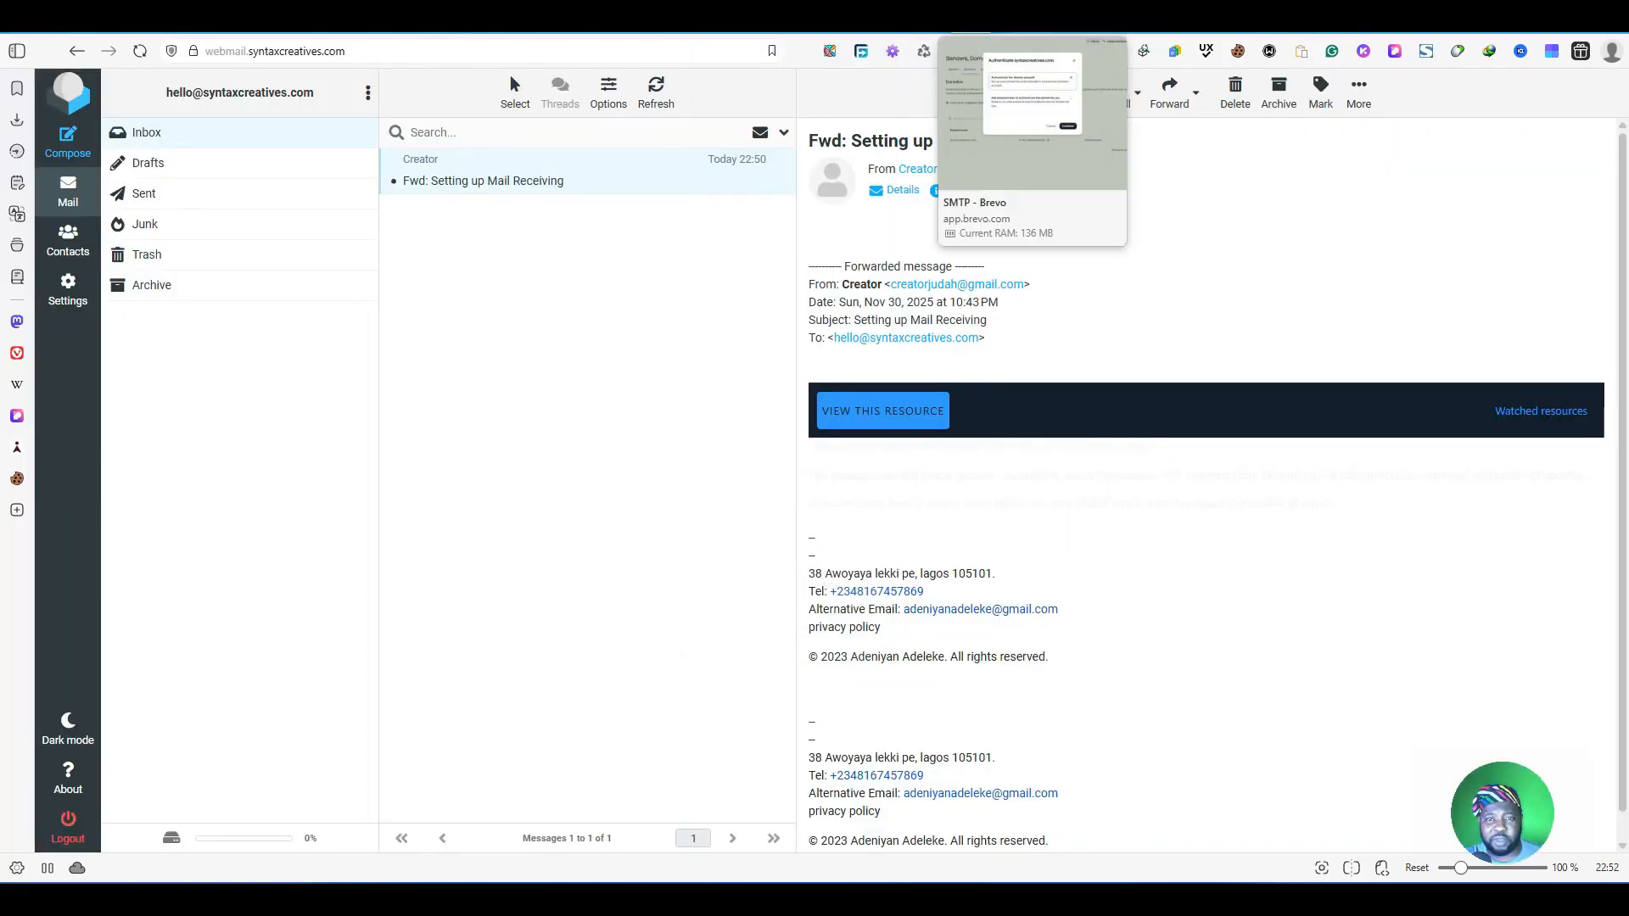
left_click(1060, 33)
left_click(824, 393)
left_click_drag(789, 389, 602, 386)
key("ctrl+c")
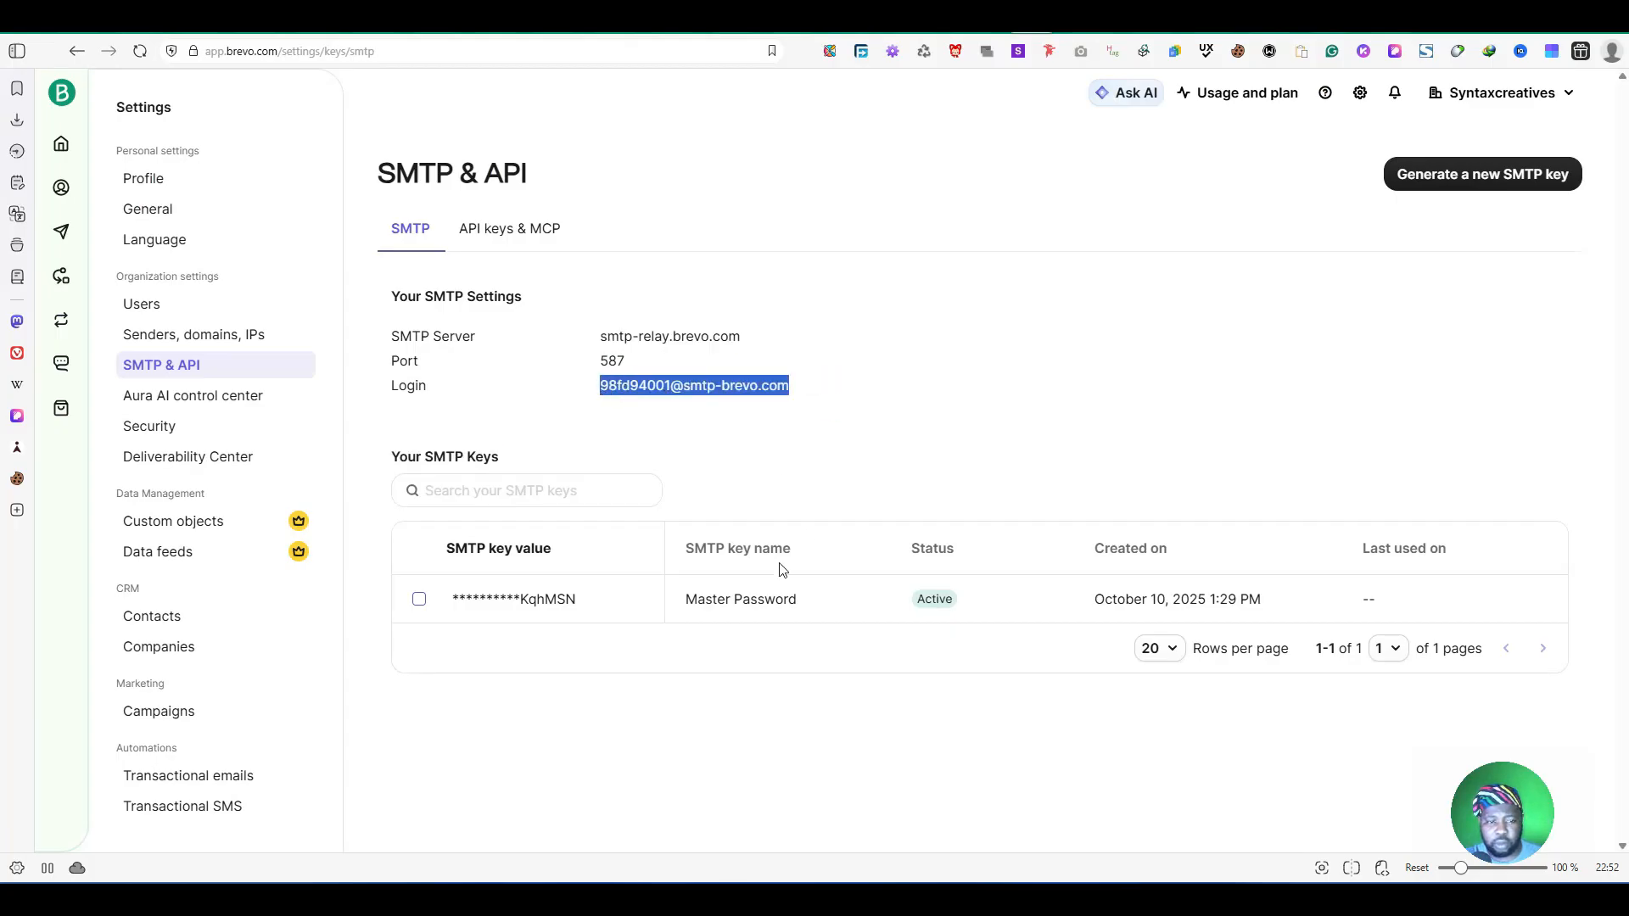
left_click(1370, 603)
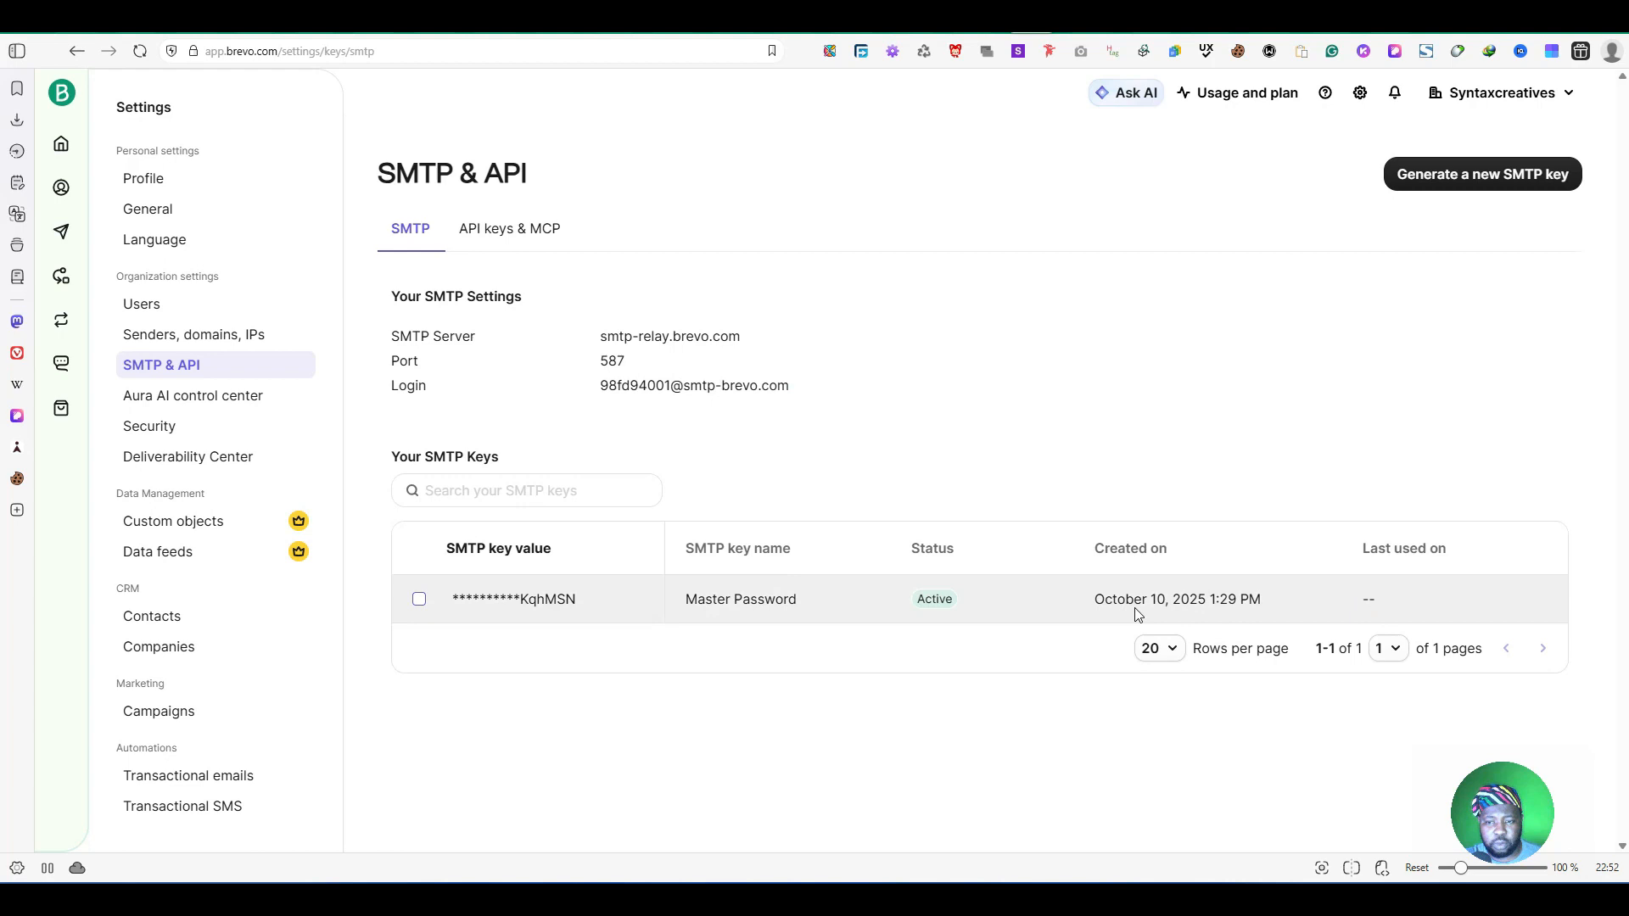
left_click(547, 601)
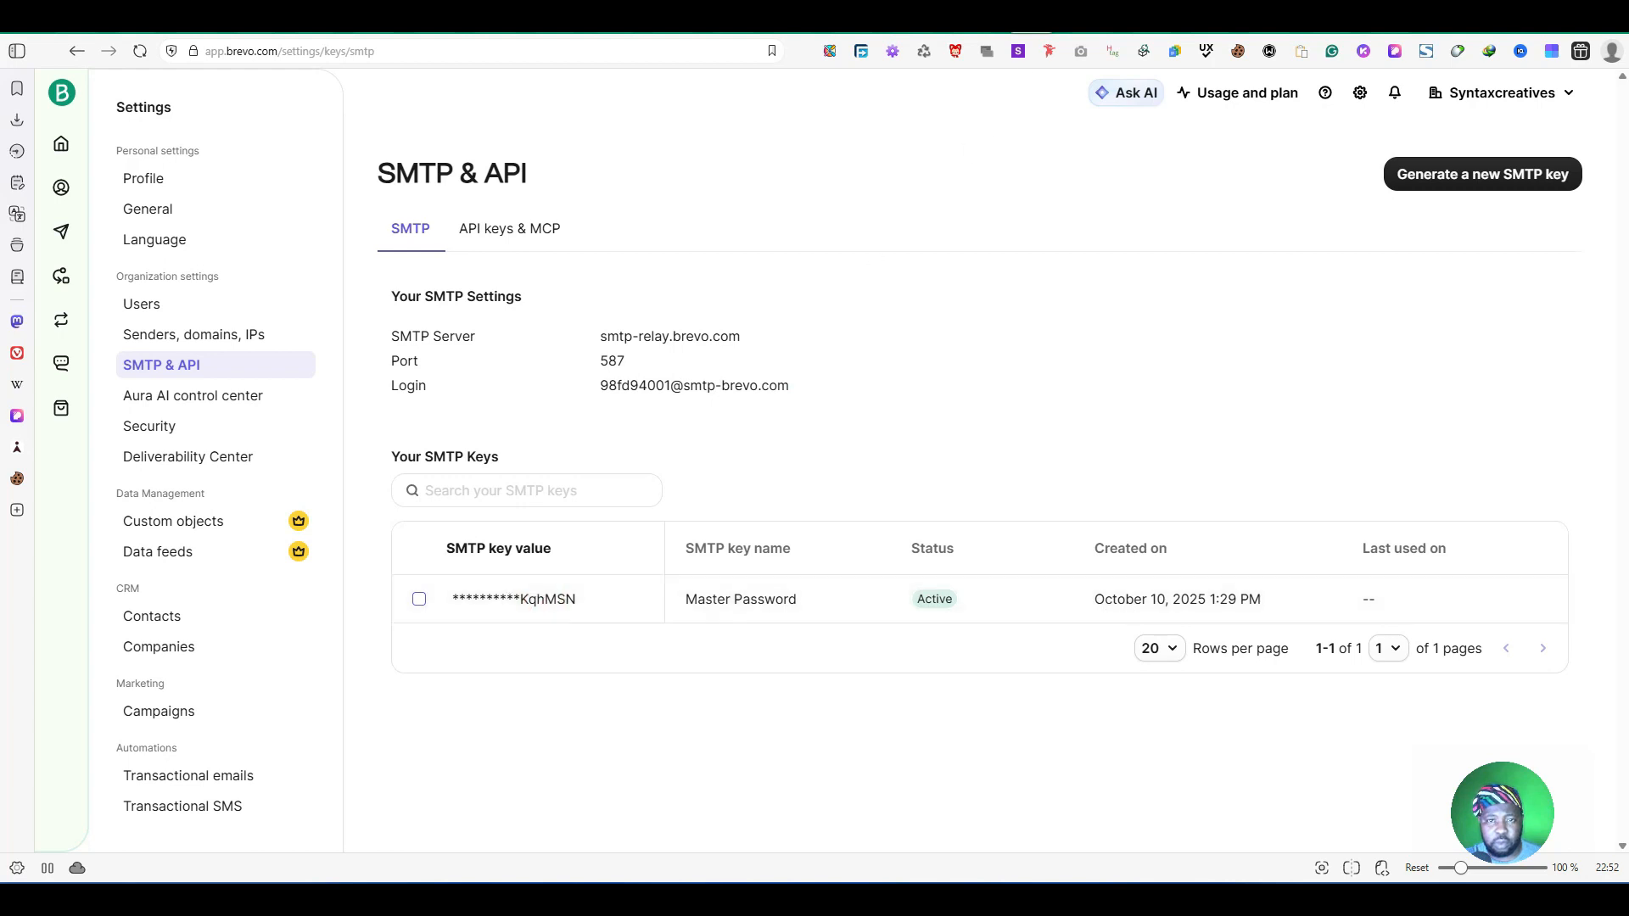
key("ctrl+Tab")
key("ctrl+Tab")
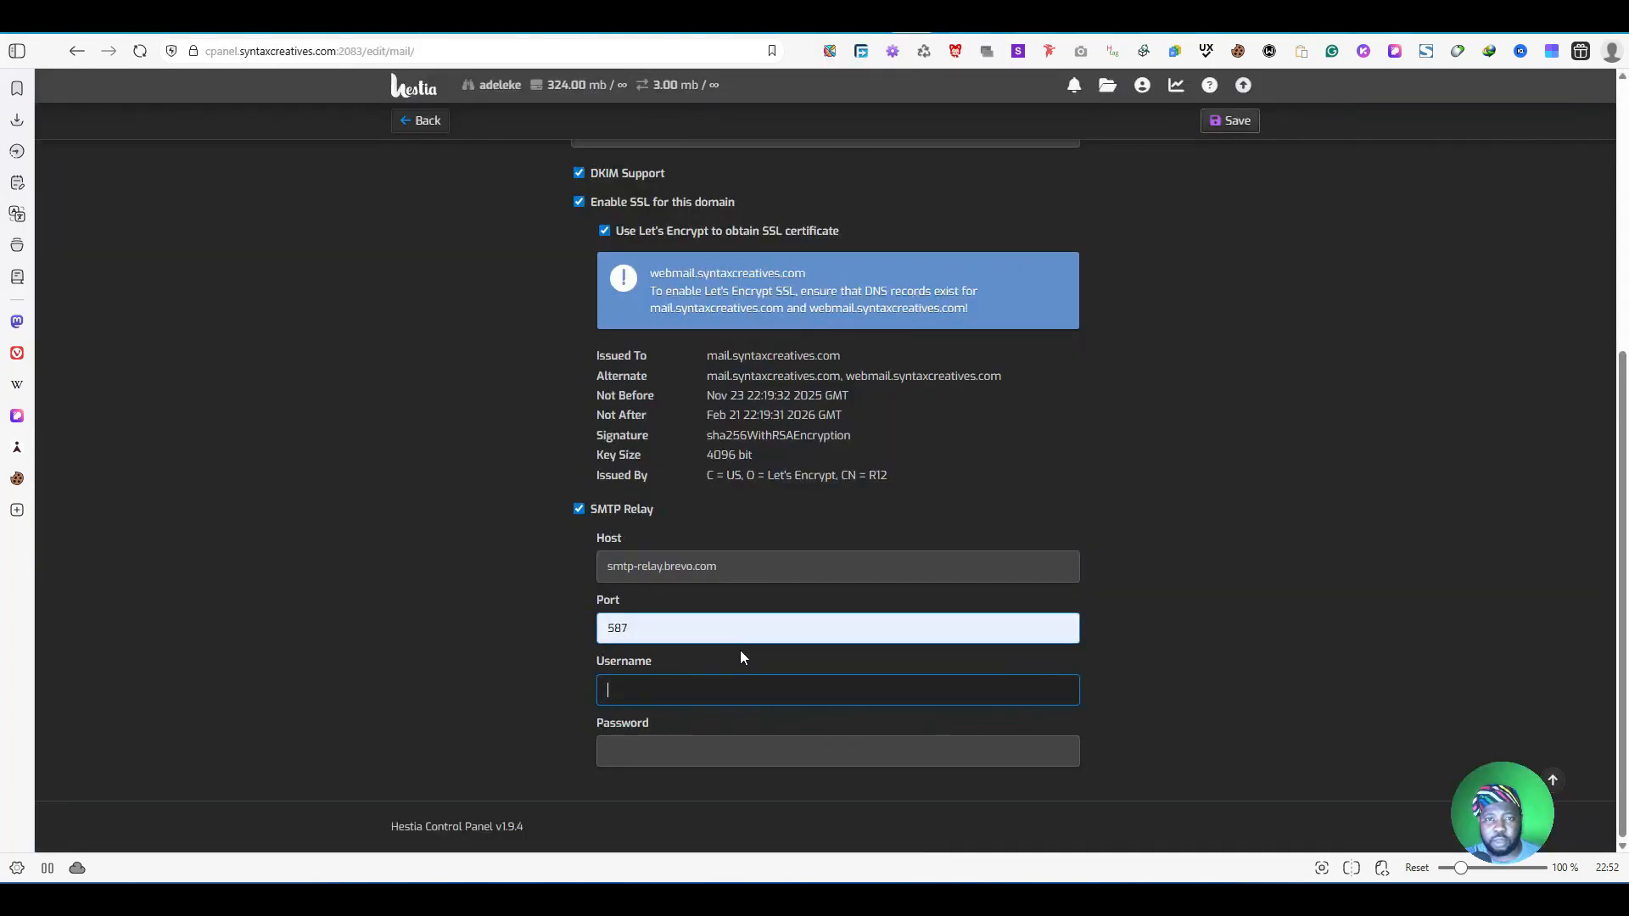
key("ctrl+v")
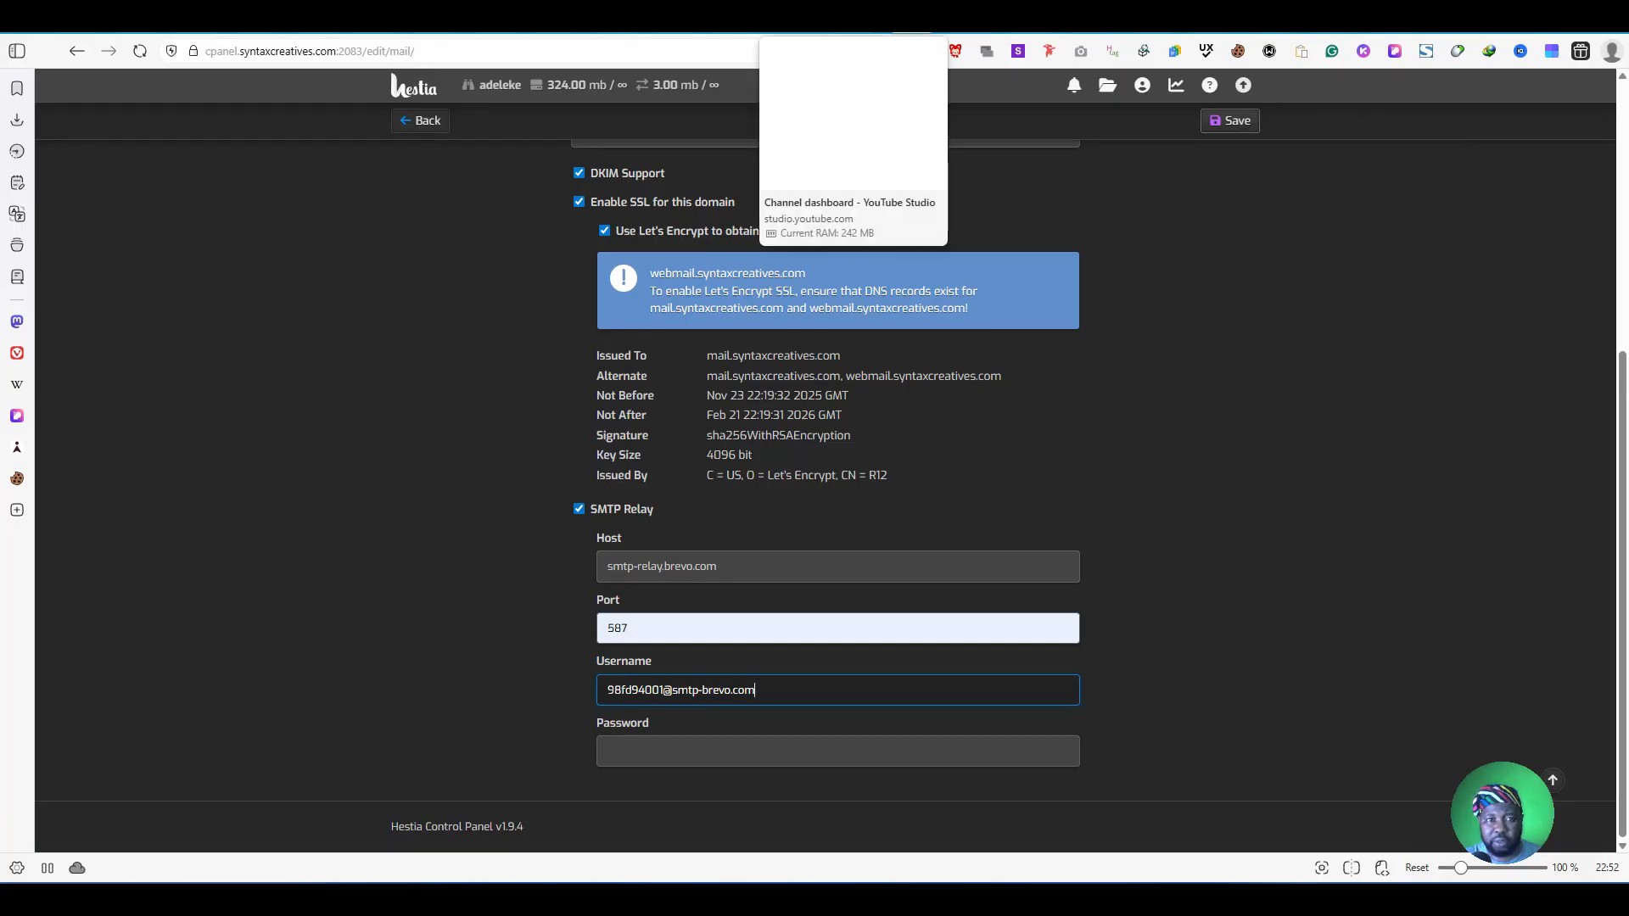
key("ctrl+Tab")
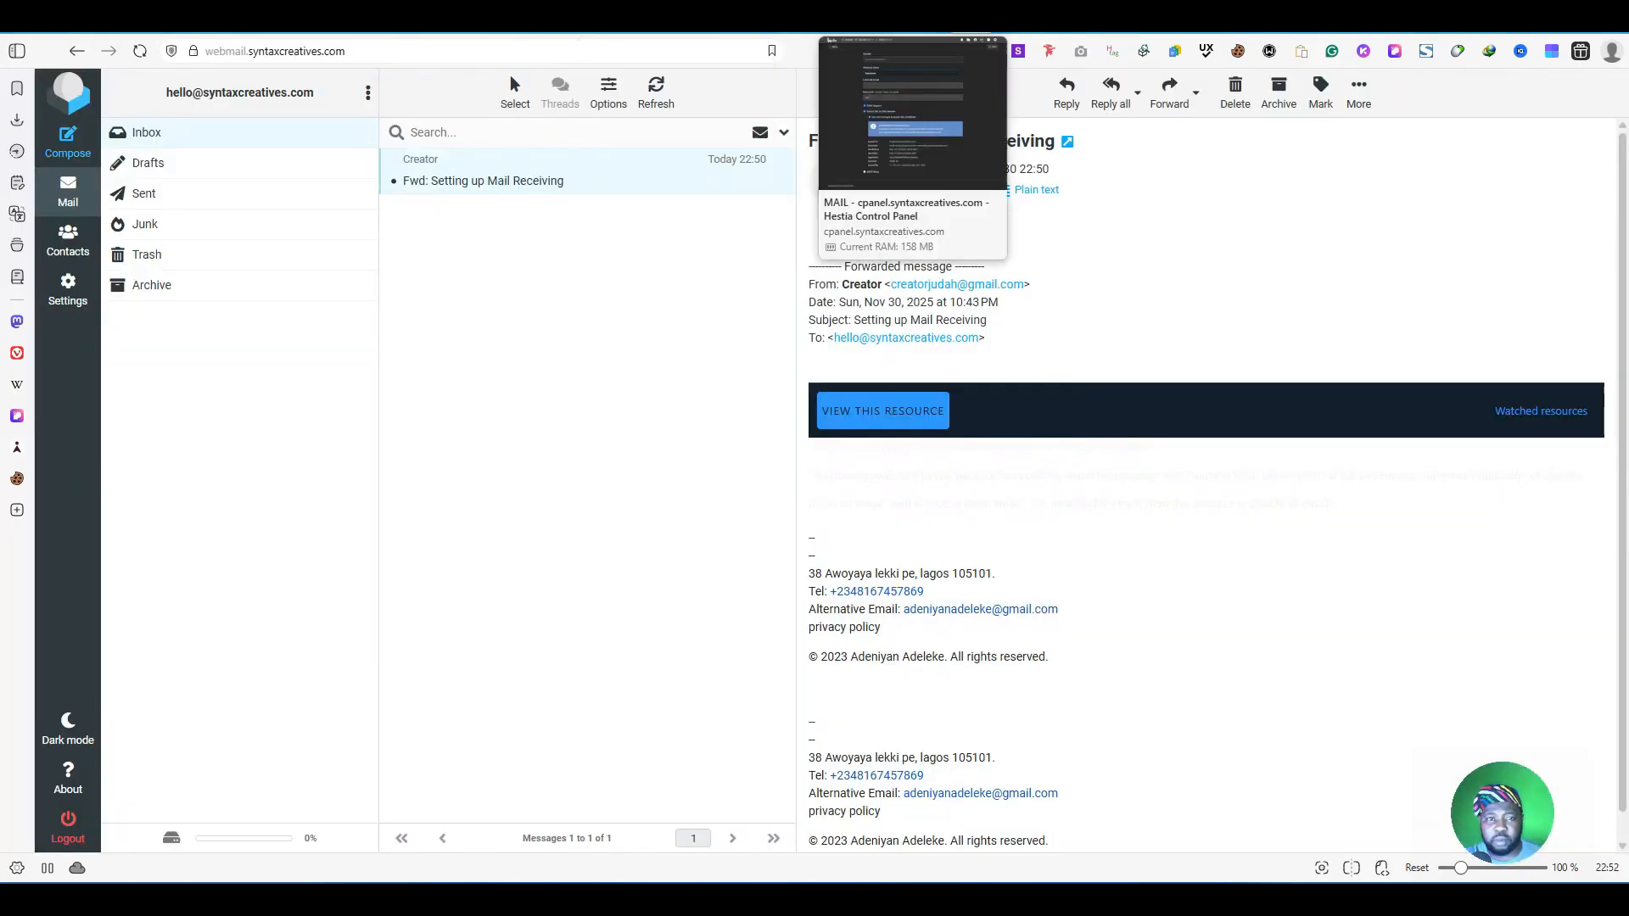
key("ctrl+Tab")
left_click(1495, 174)
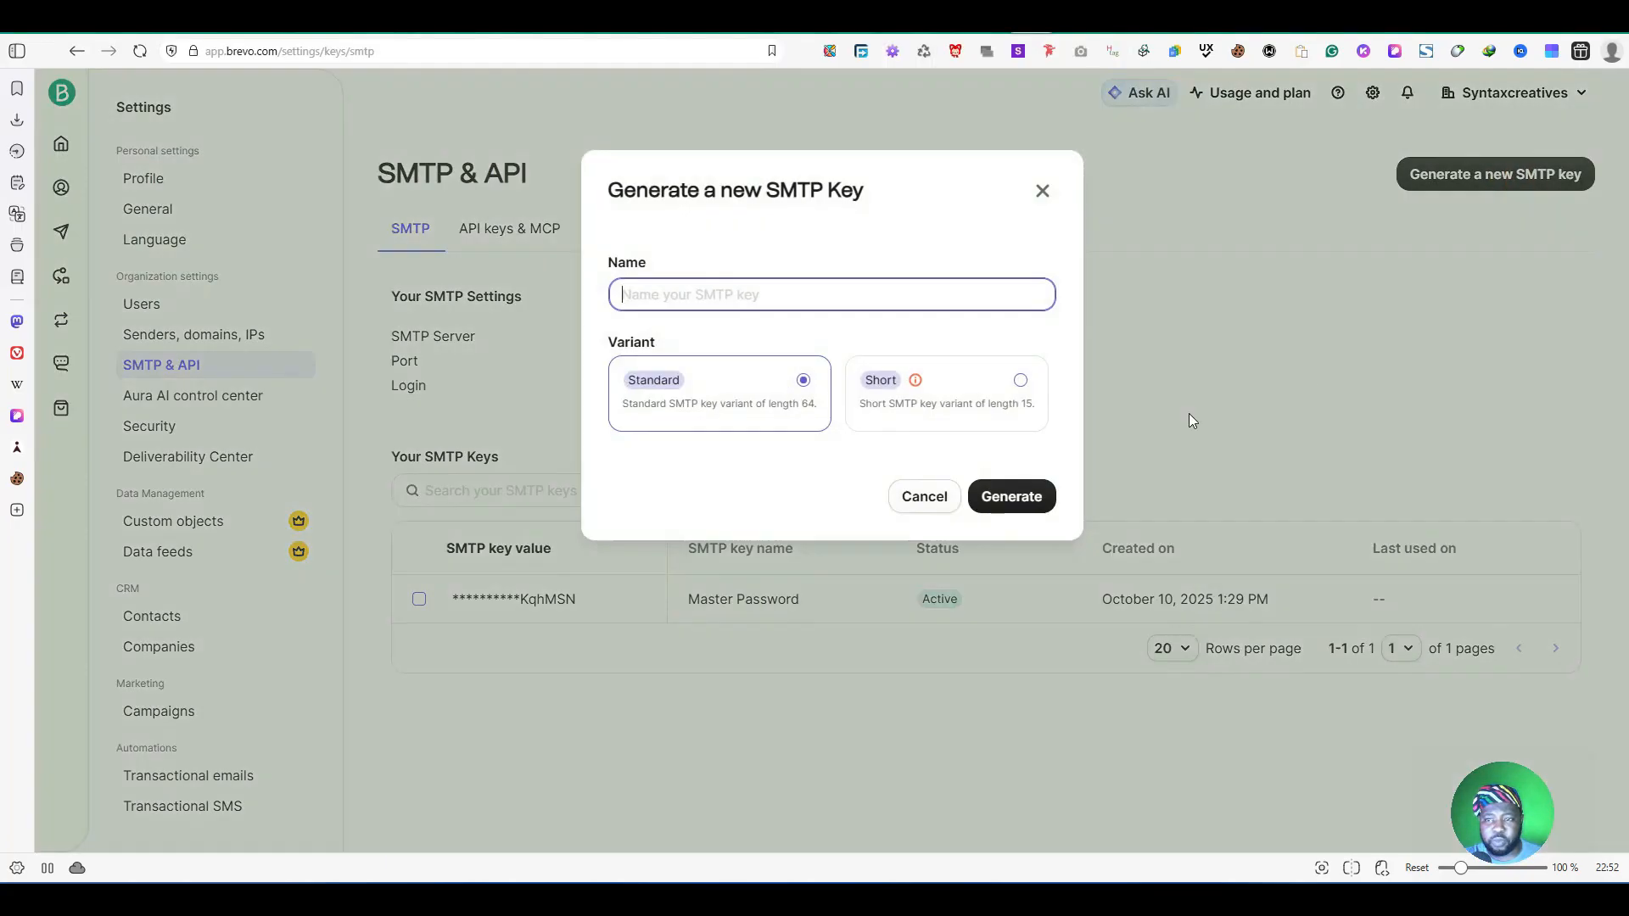
left_click(818, 285)
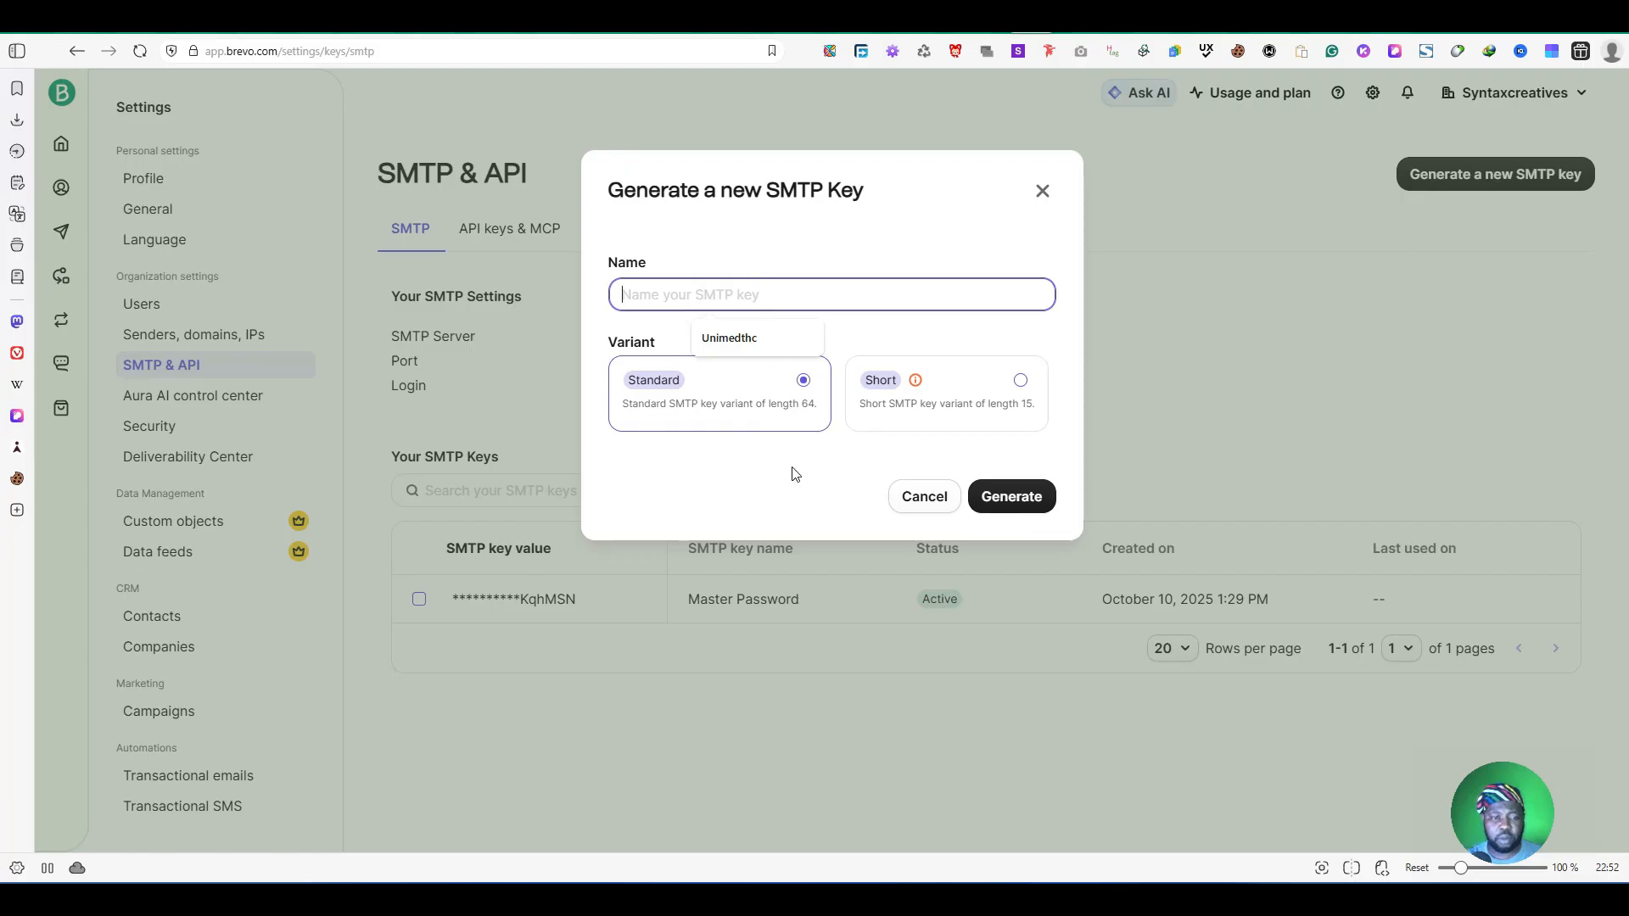
left_click(906, 512)
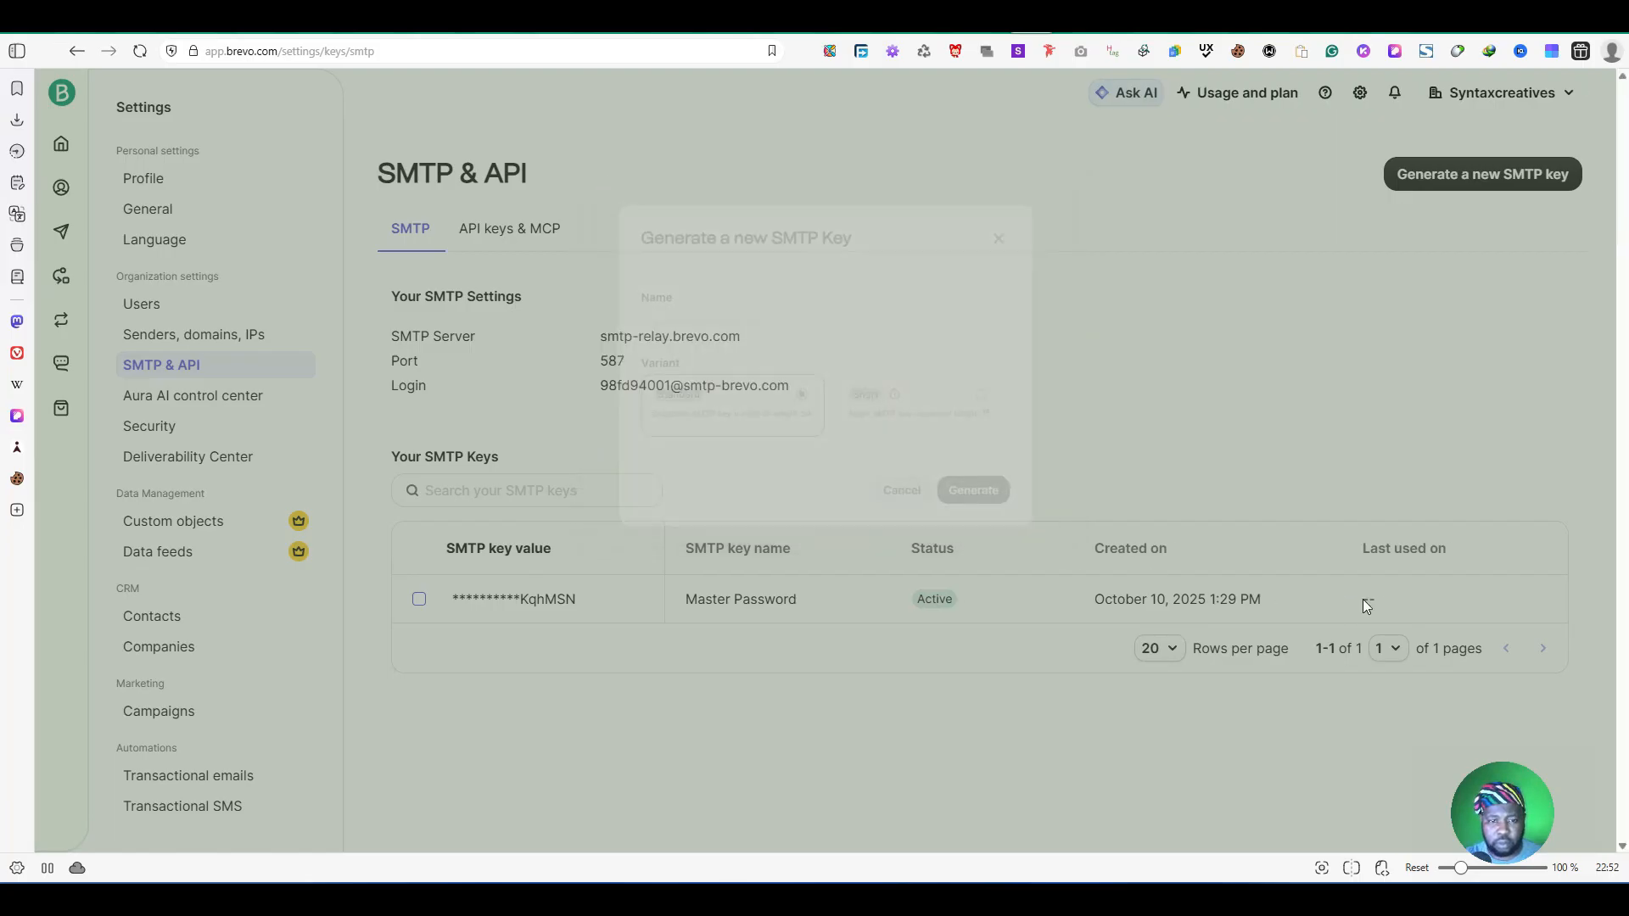
left_click(1367, 594)
left_click(496, 594)
left_click(419, 599)
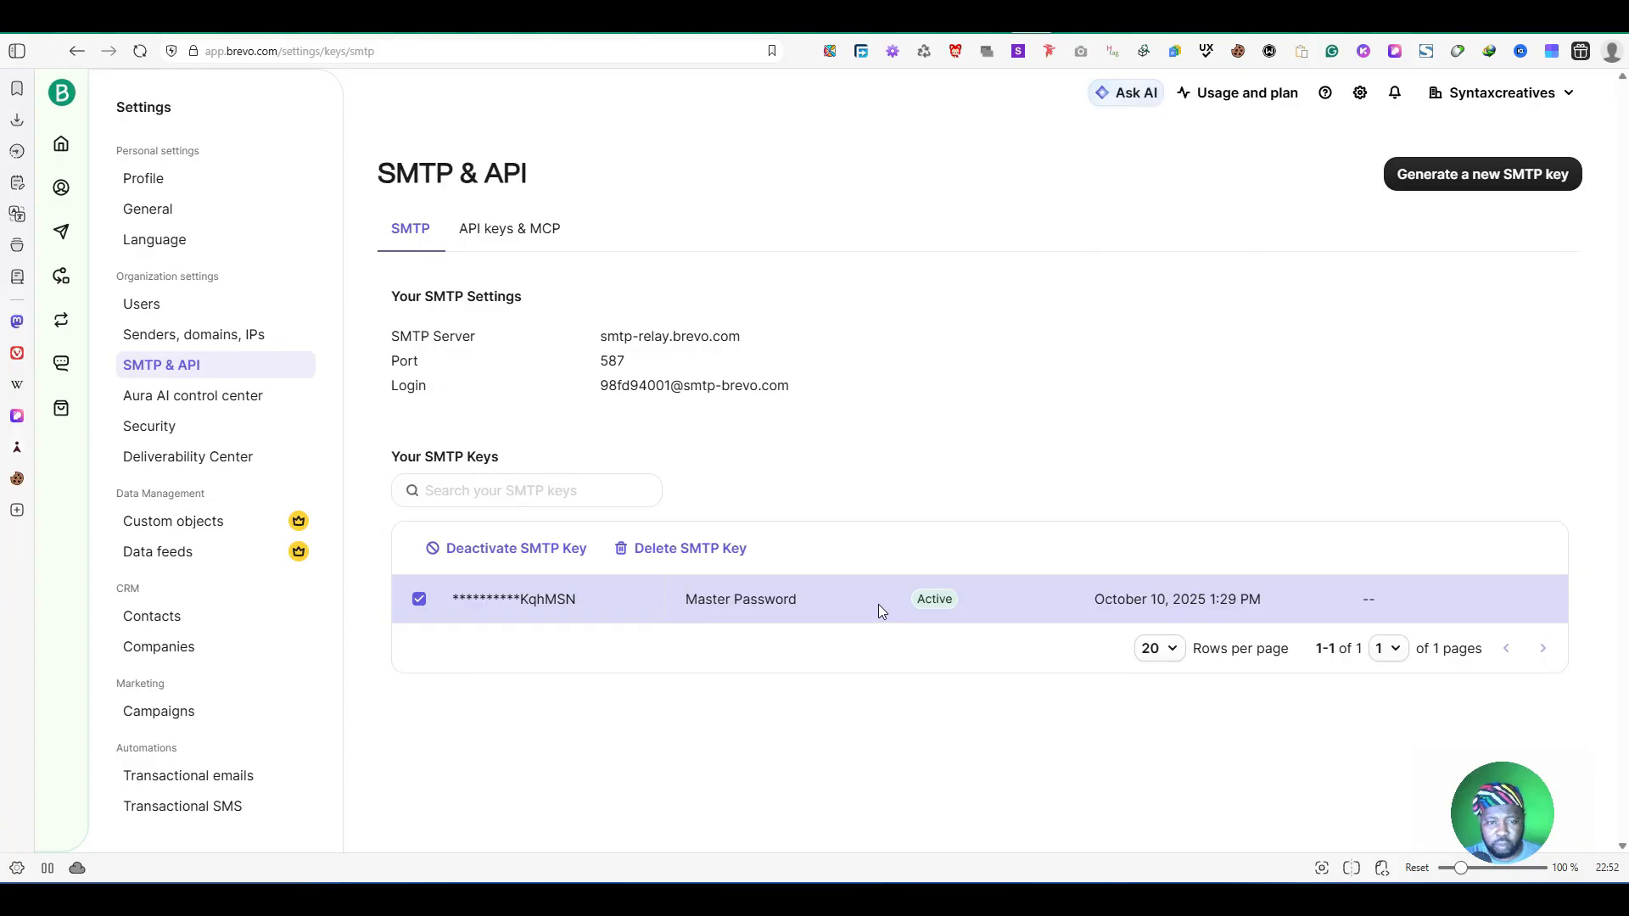
left_click(419, 599)
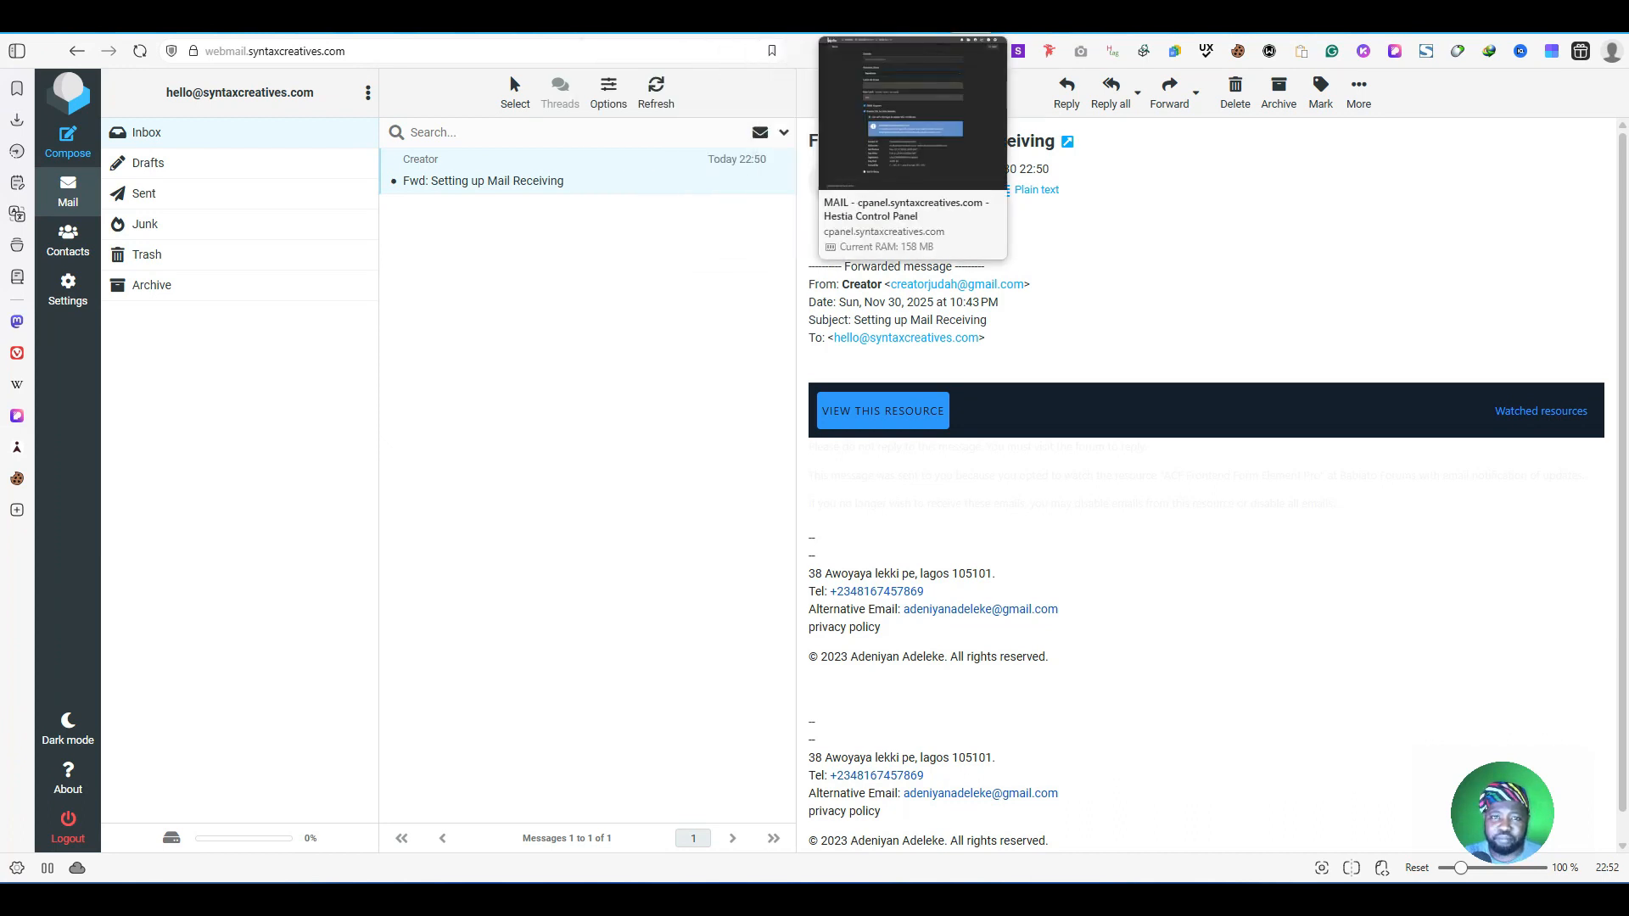
Step: Return to Hestia Control Panel and fill the relay password field with a previously saved SMTP key
left_click(849, 34)
left_click(698, 751)
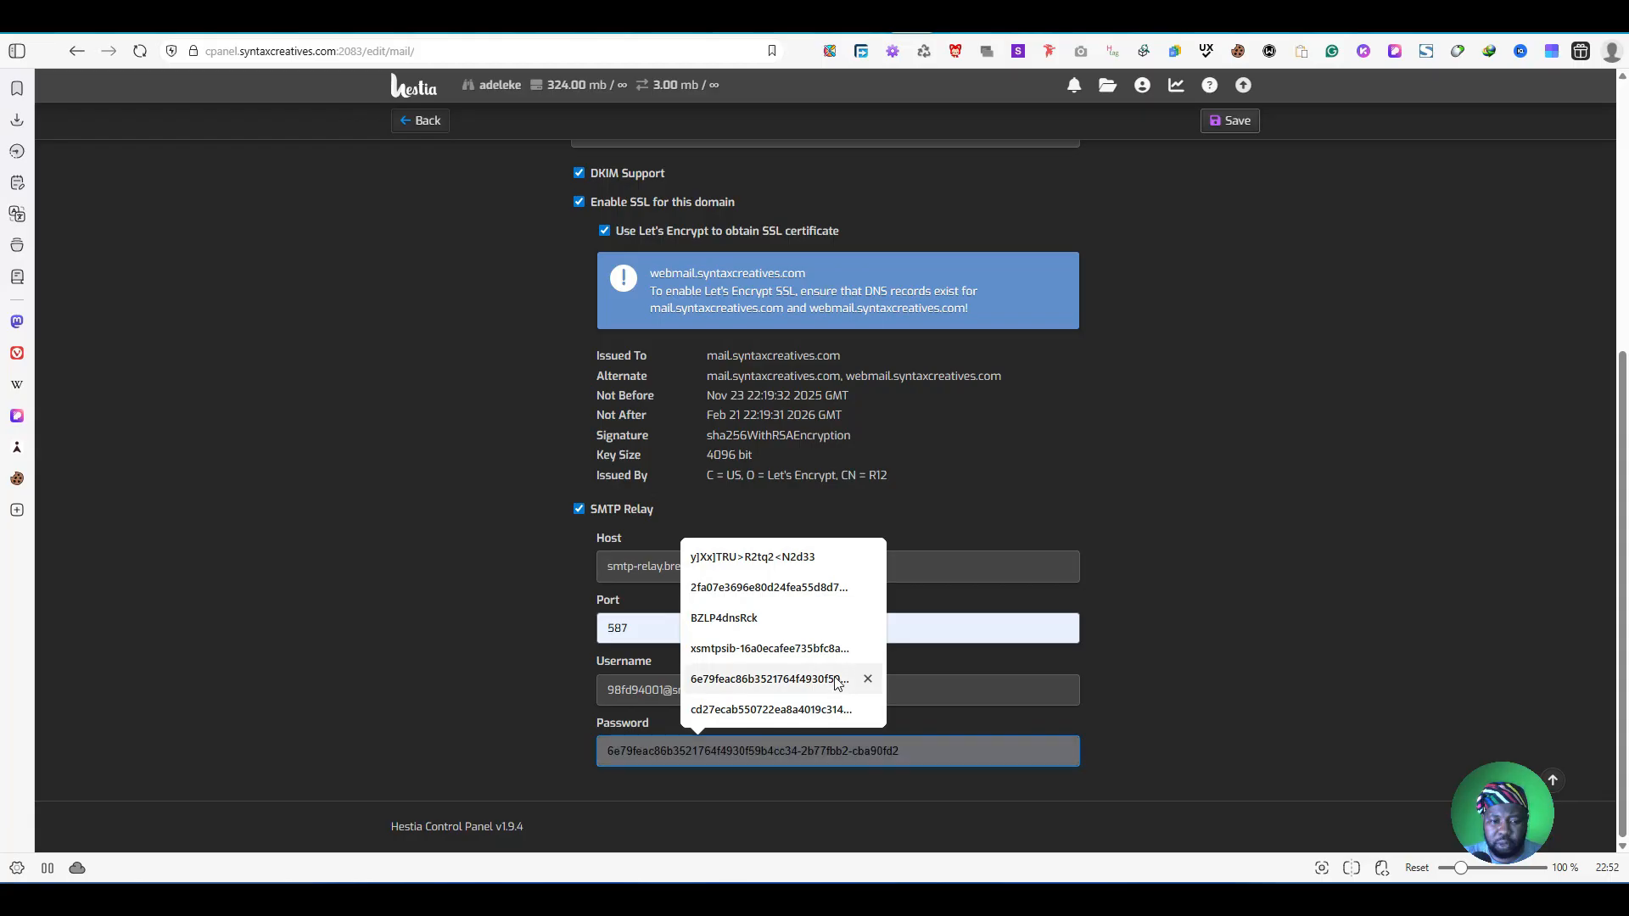
left_click(827, 656)
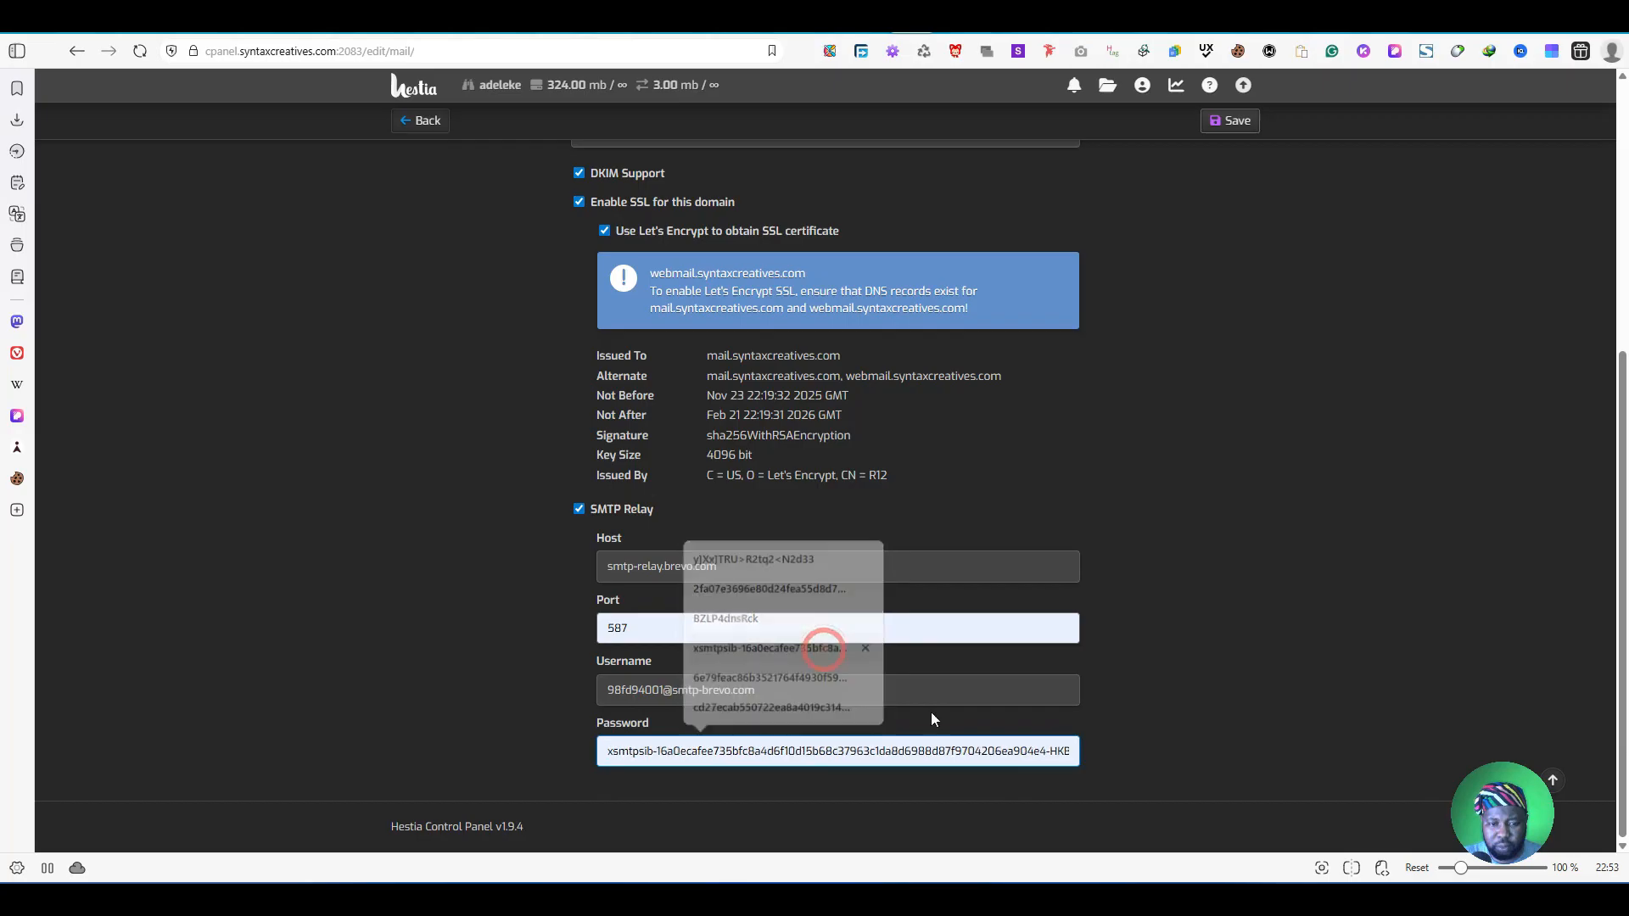
left_click_drag(940, 751, 1306, 750)
left_click(1309, 747)
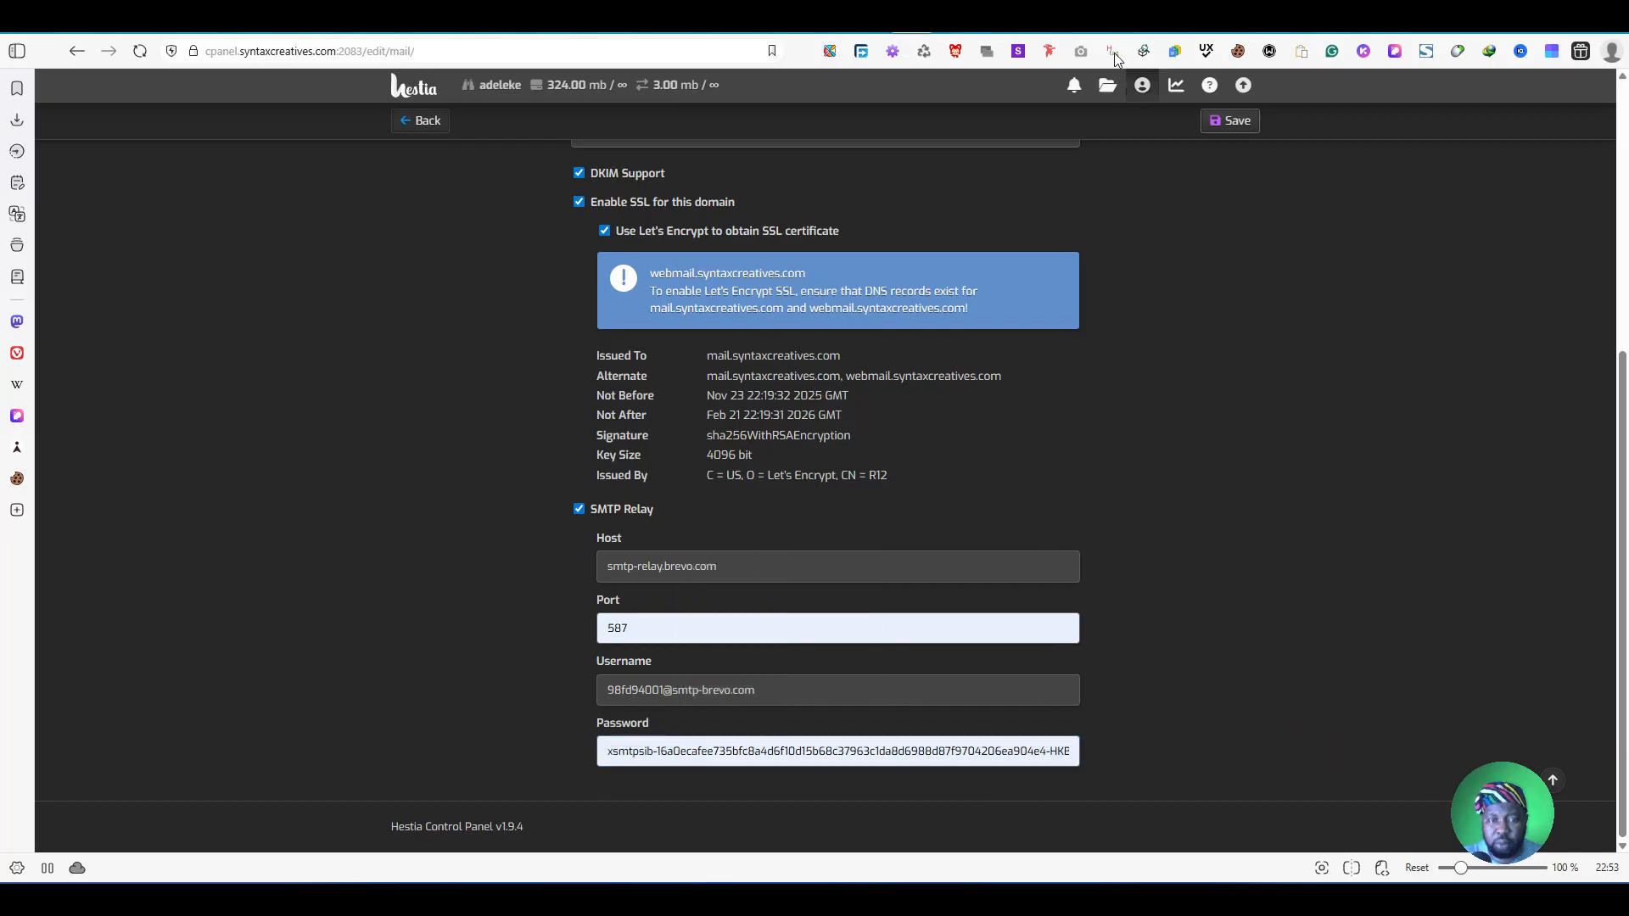
Step: Switch to Brevo and delete the existing Master Password SMTP key
left_click(1031, 22)
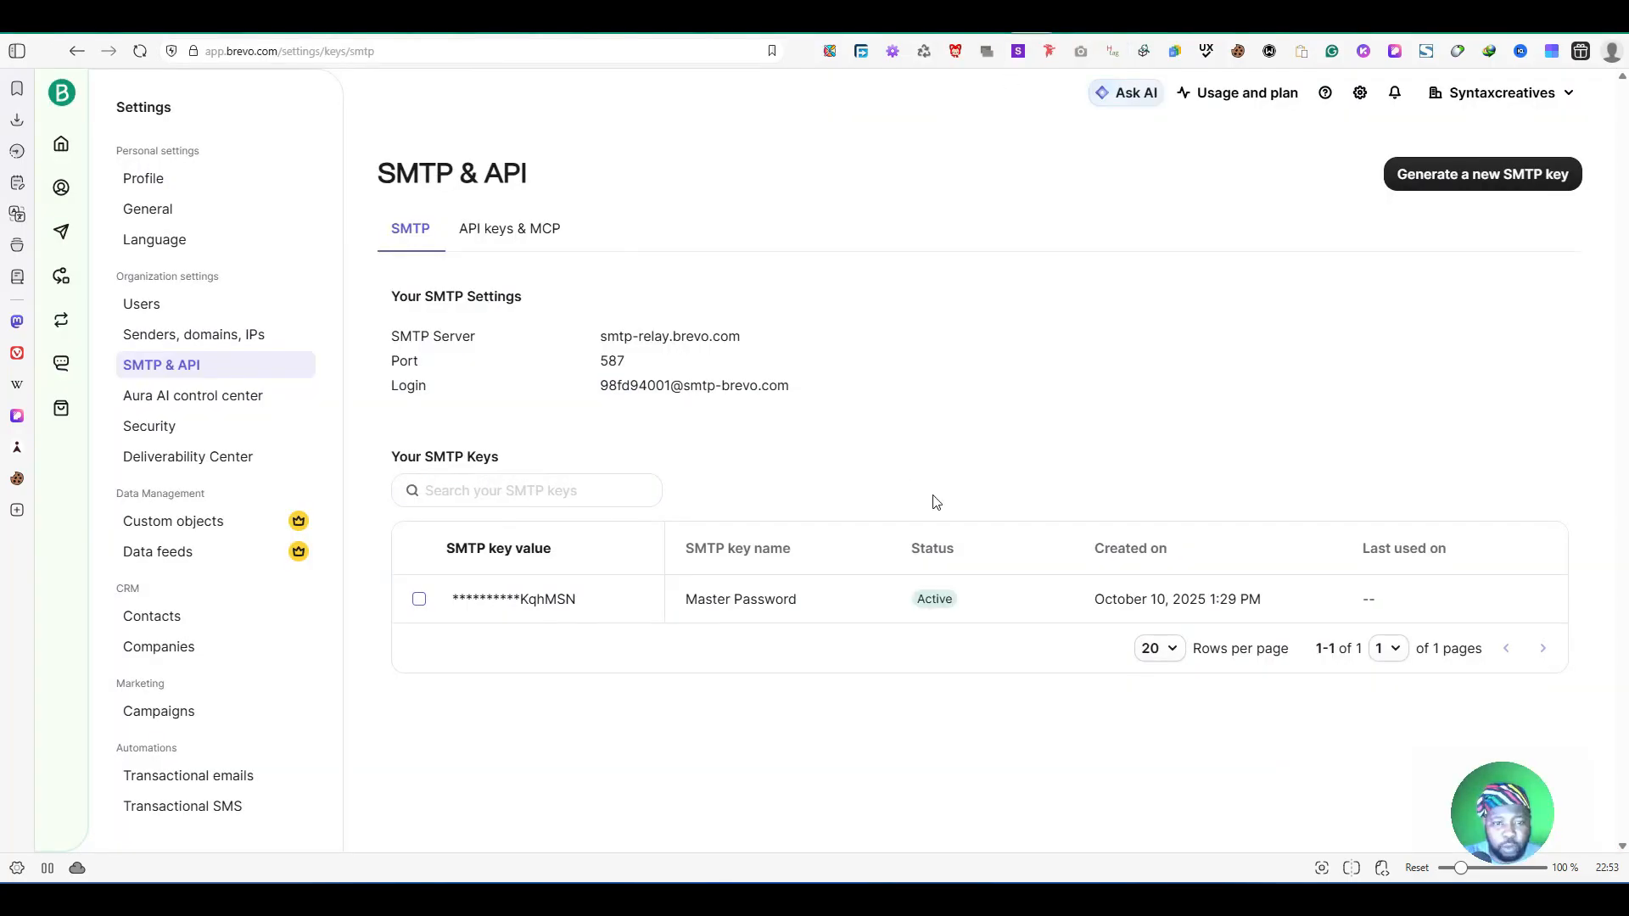
left_click(1376, 599)
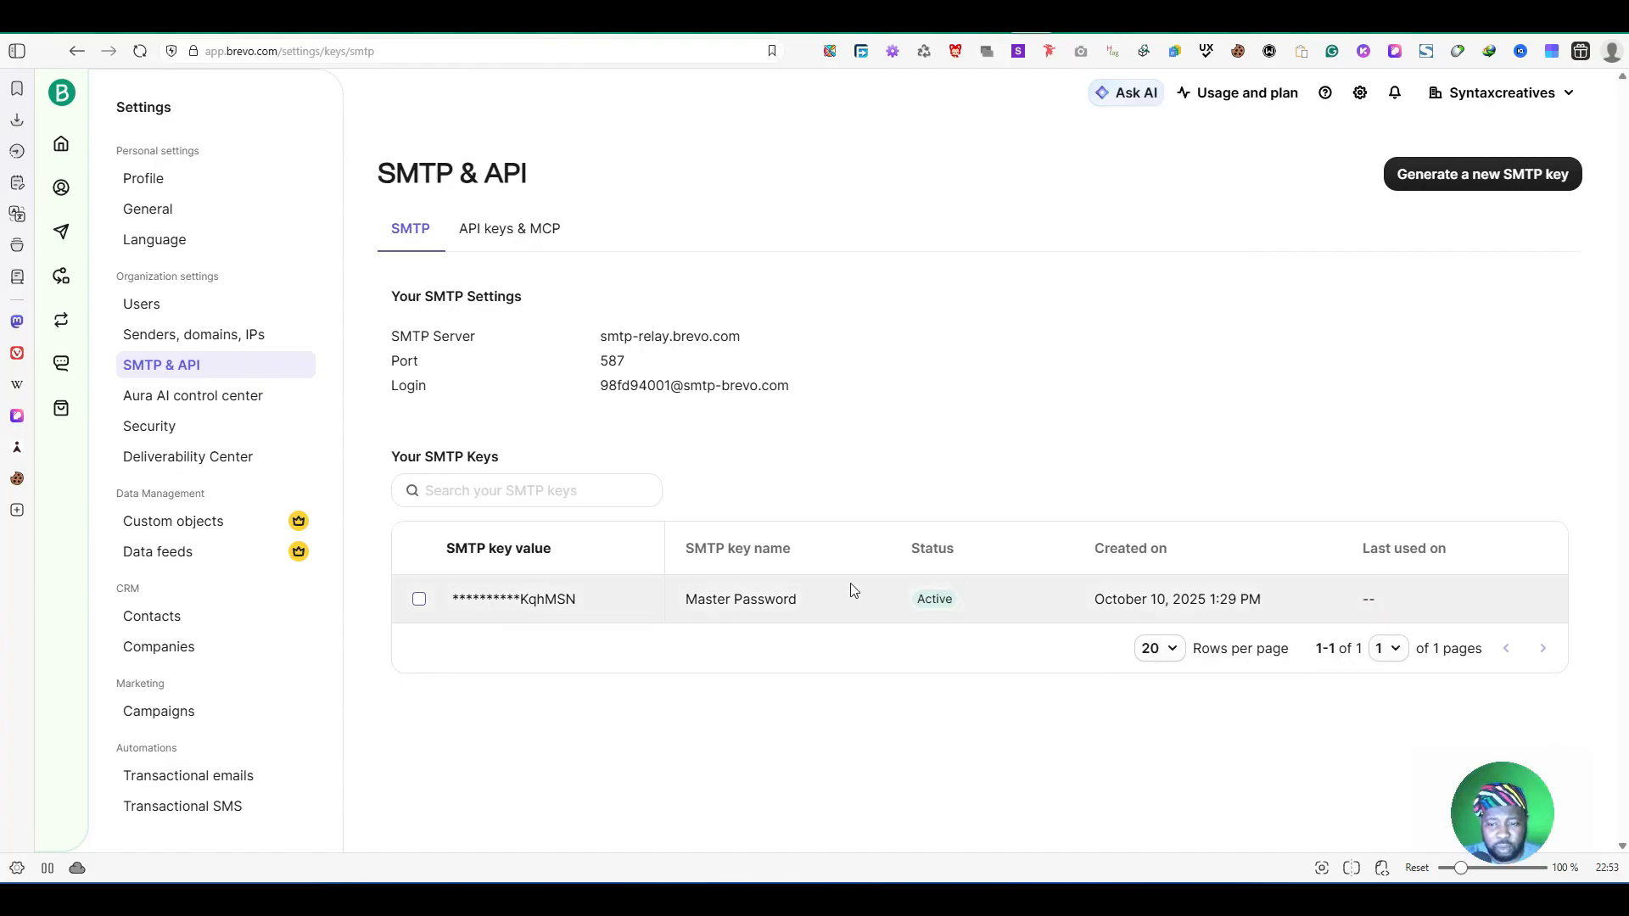
left_click(419, 600)
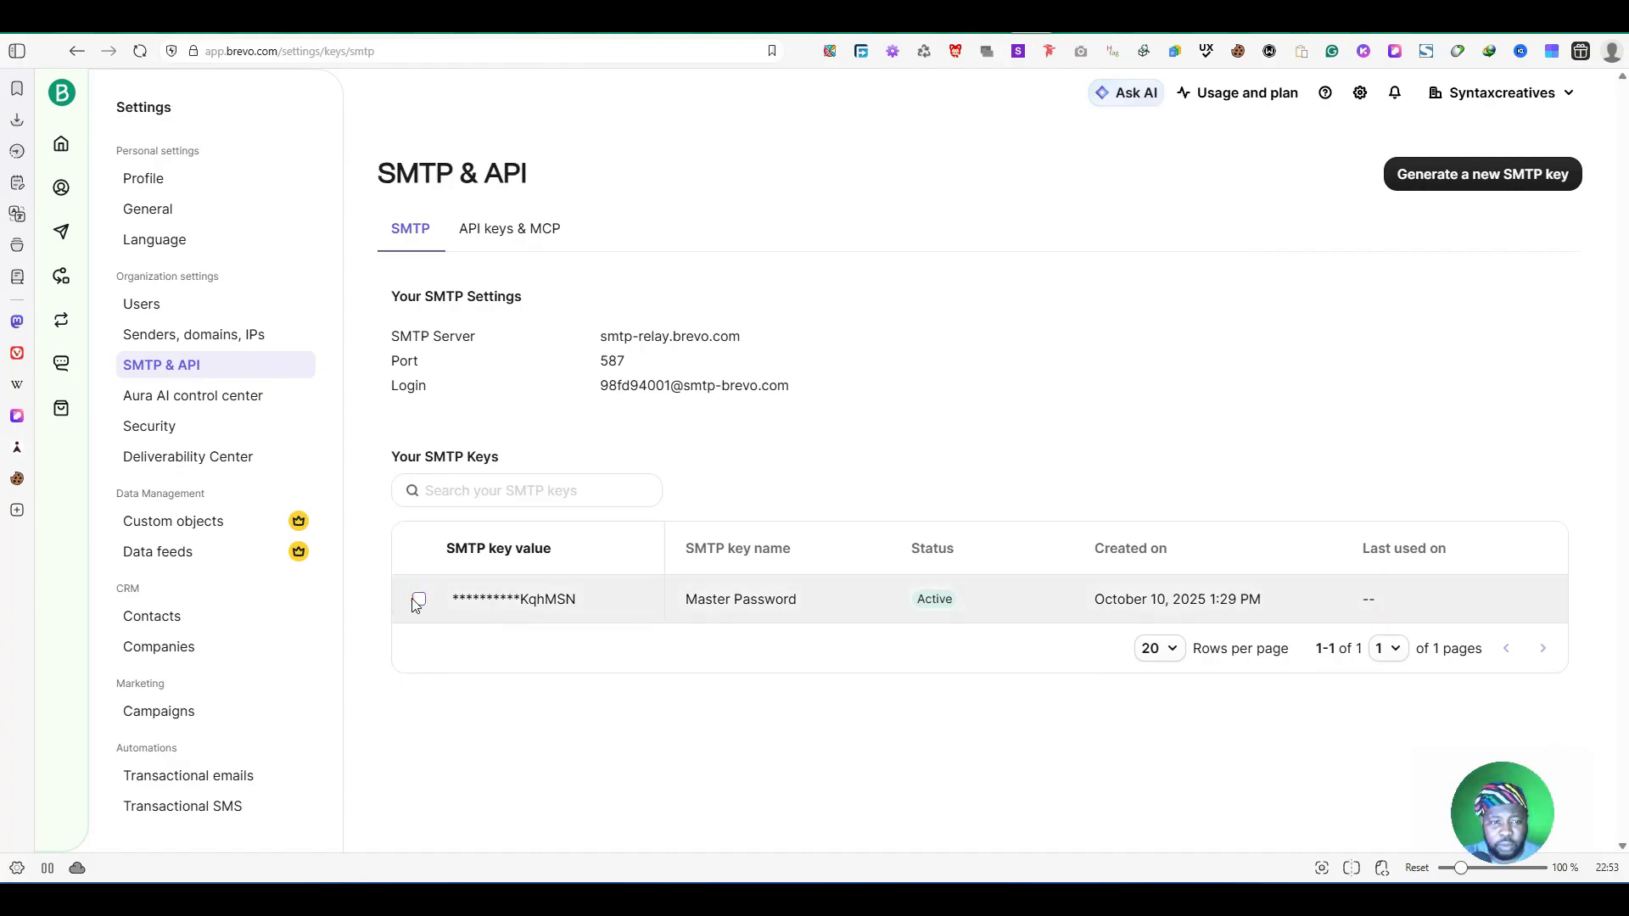
left_click(419, 601)
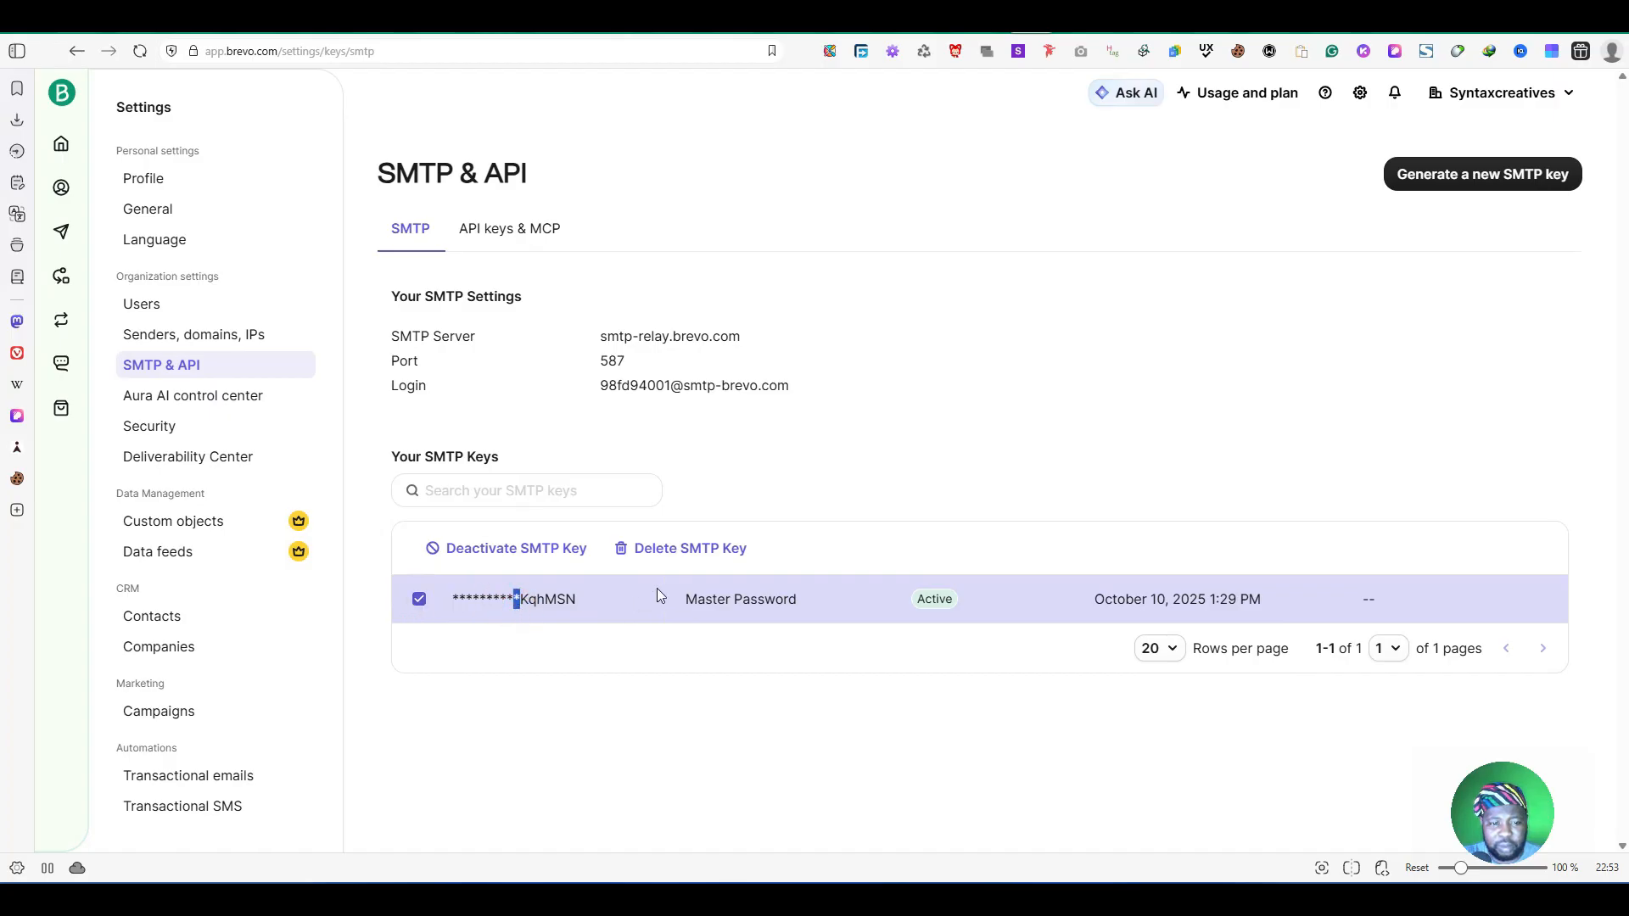
left_click(706, 552)
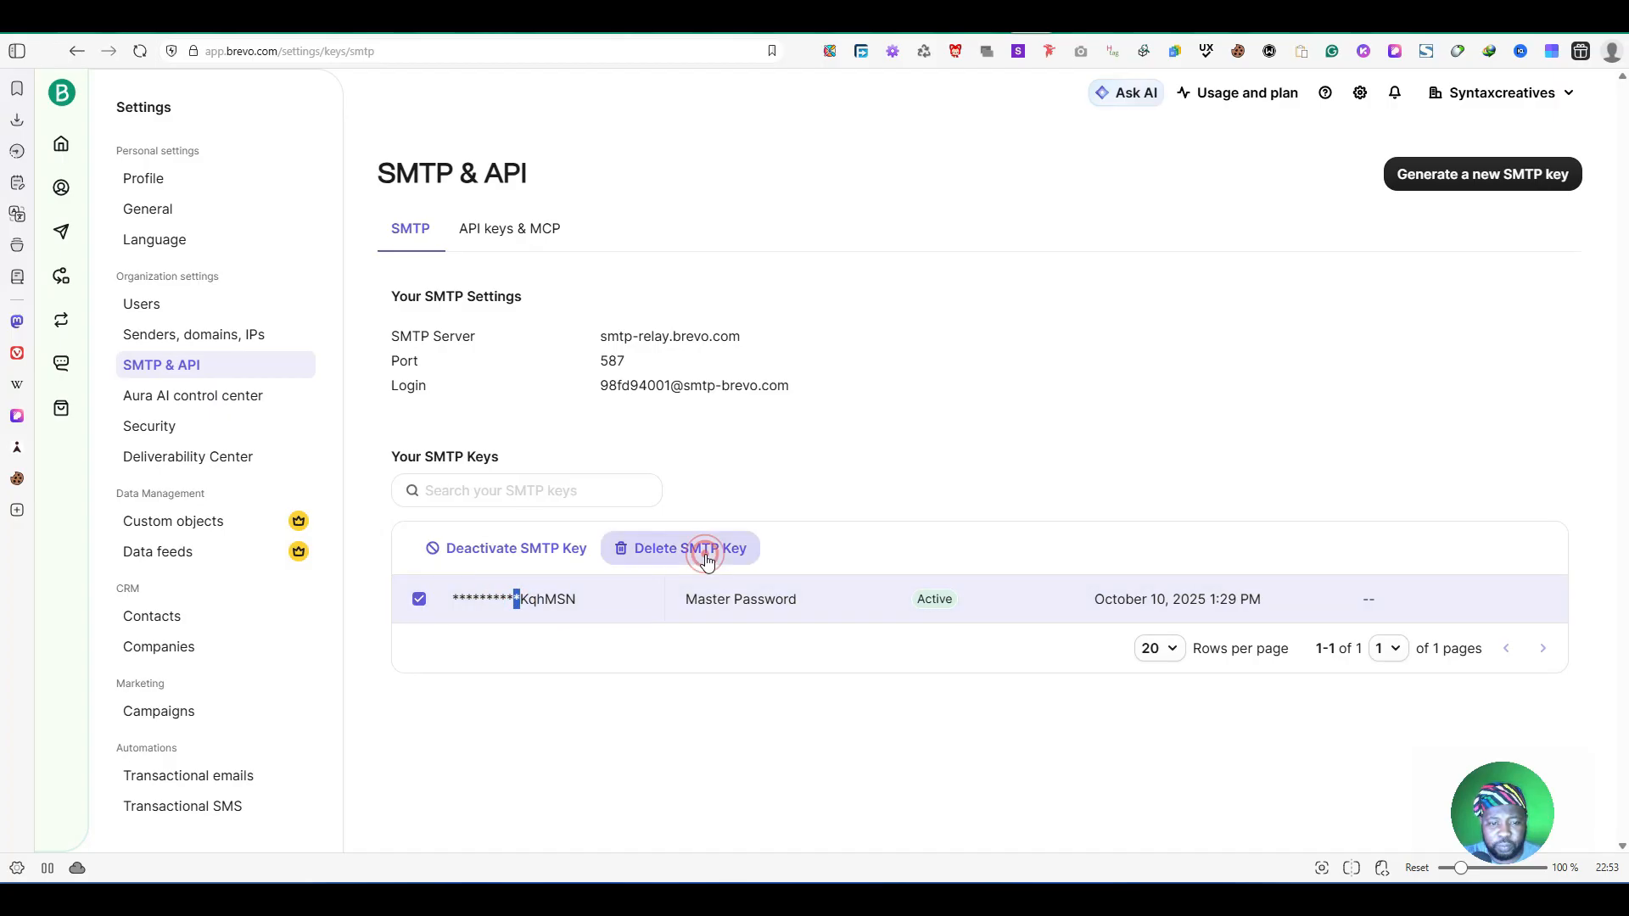
left_click(1012, 340)
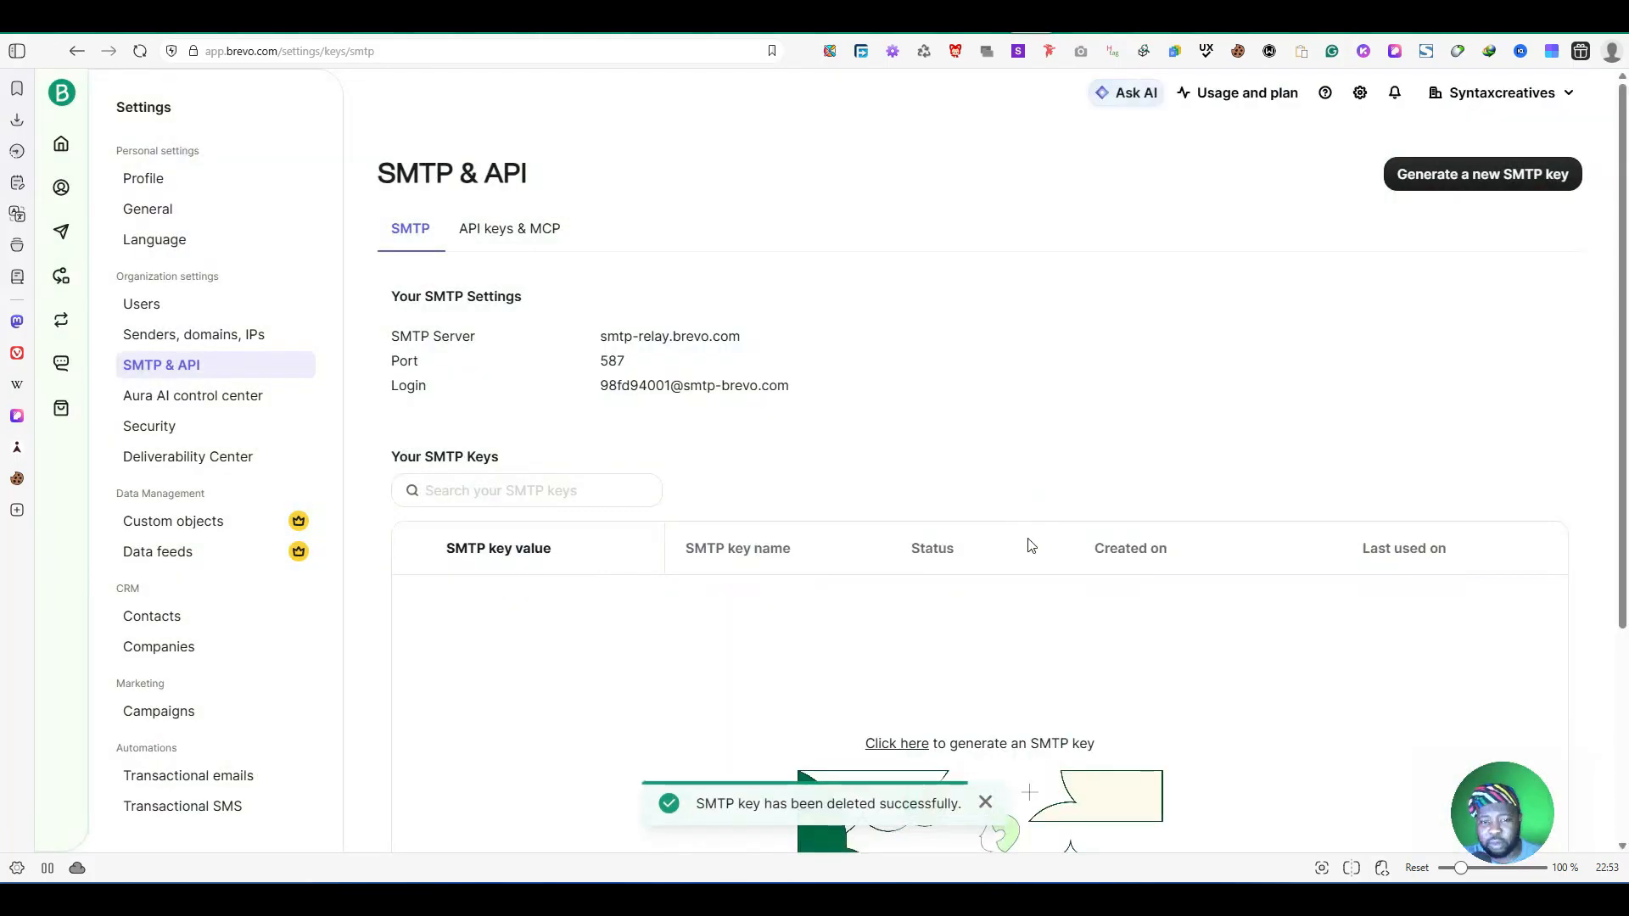
Step: Generate a new Standard SMTP key named "Syntaxcreatives" and copy its value
left_click(1435, 172)
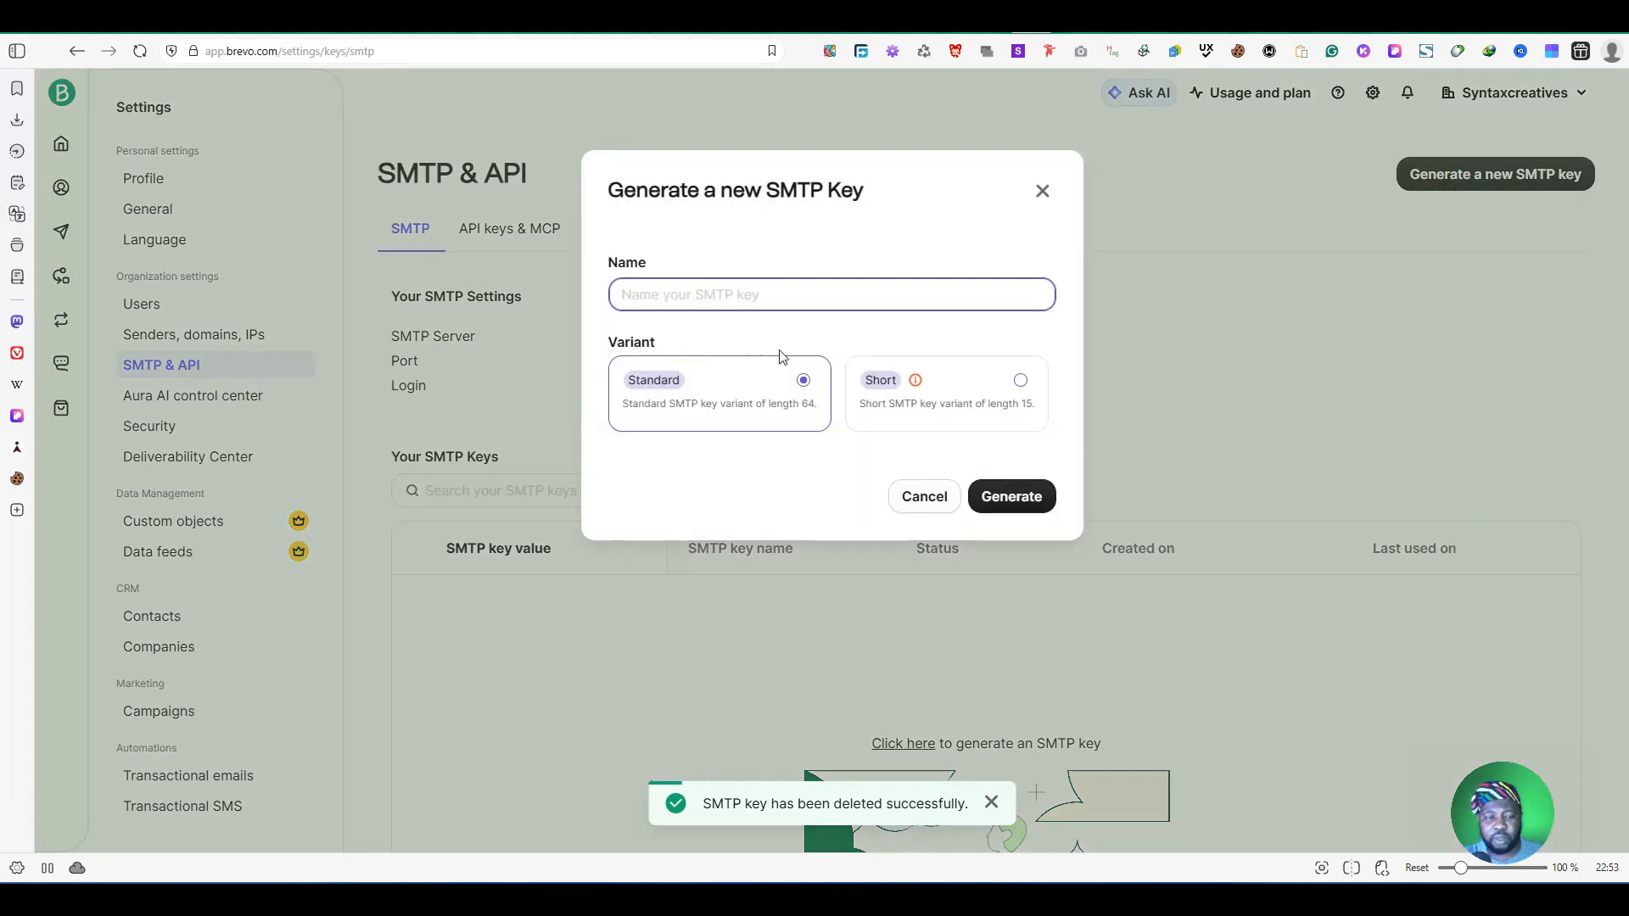
type("Syntaxcreative")
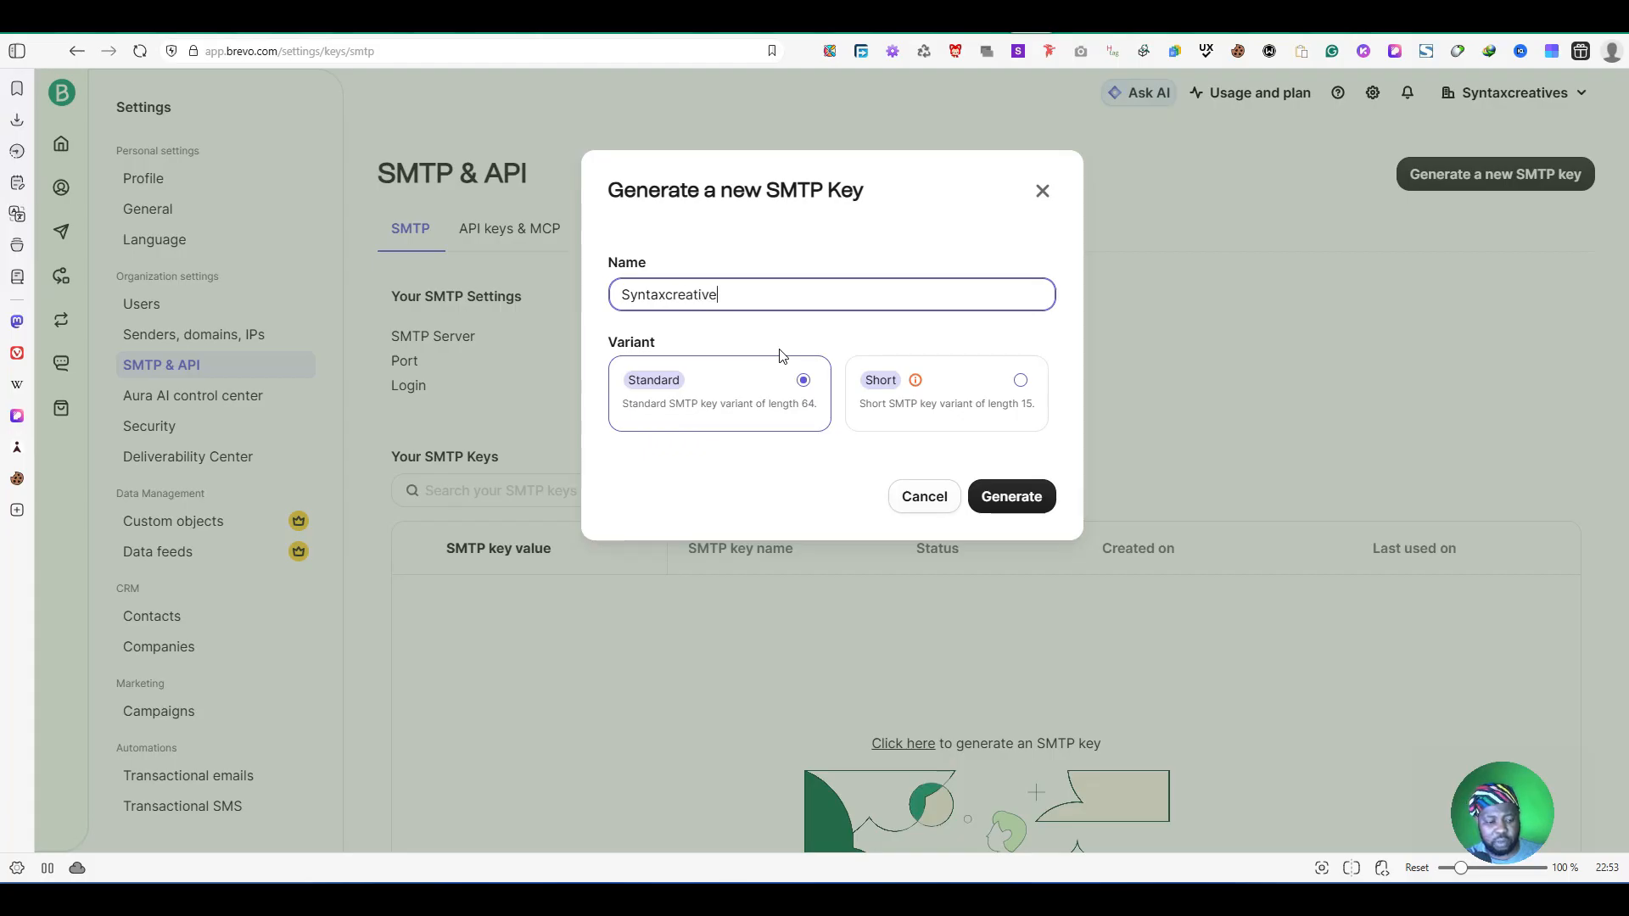
type("s")
left_click(1005, 498)
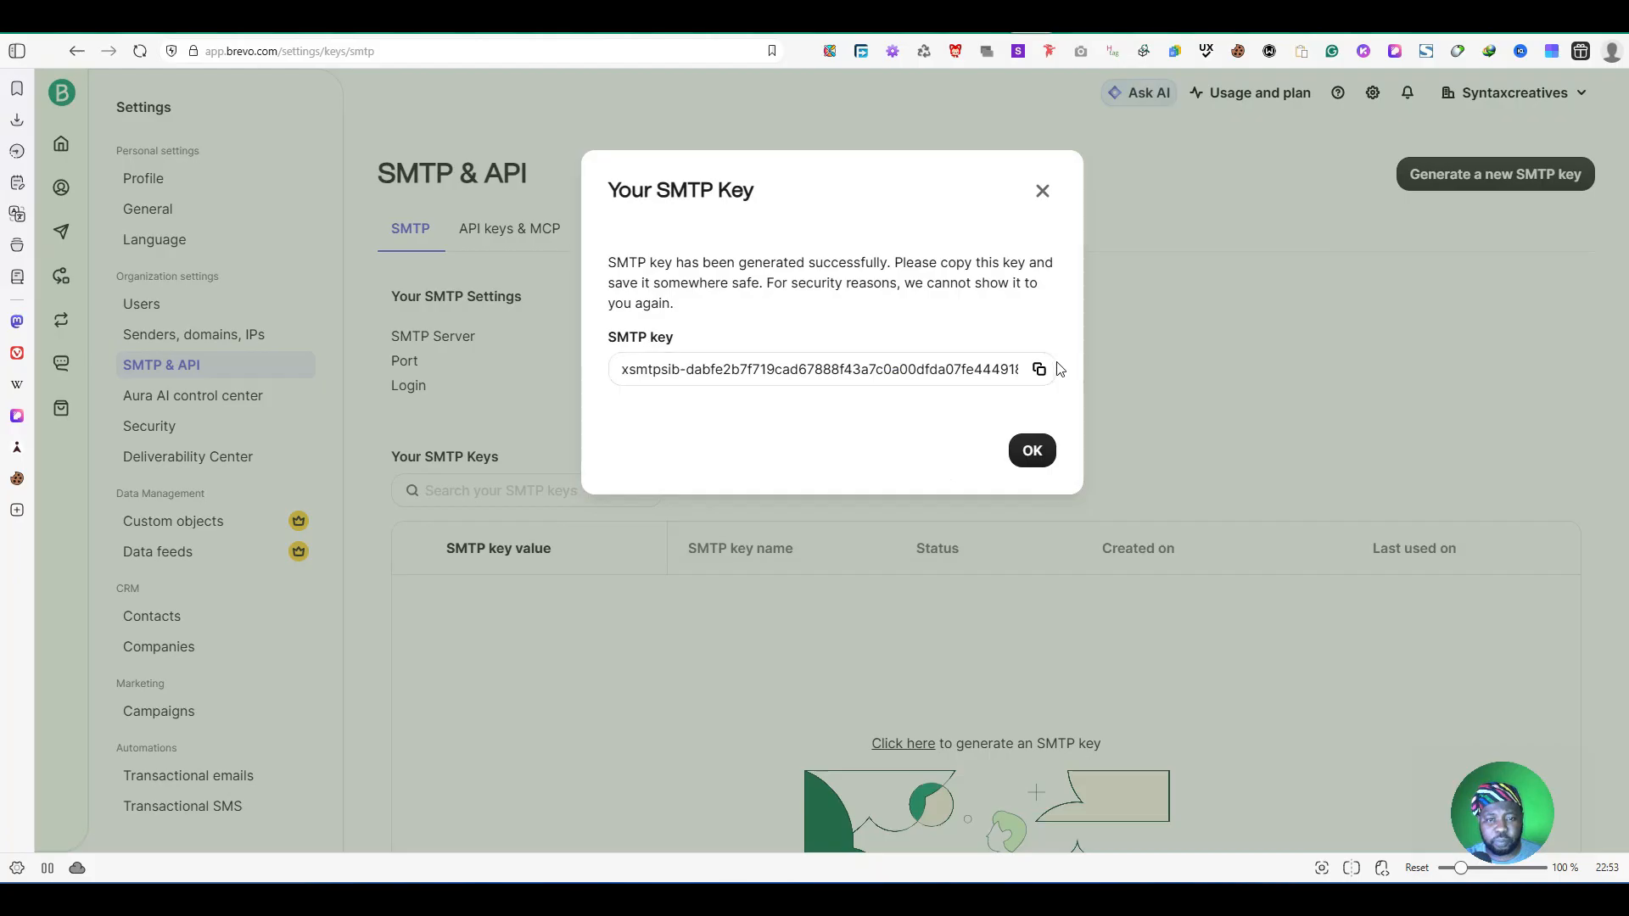
left_click(1040, 369)
left_click(1032, 467)
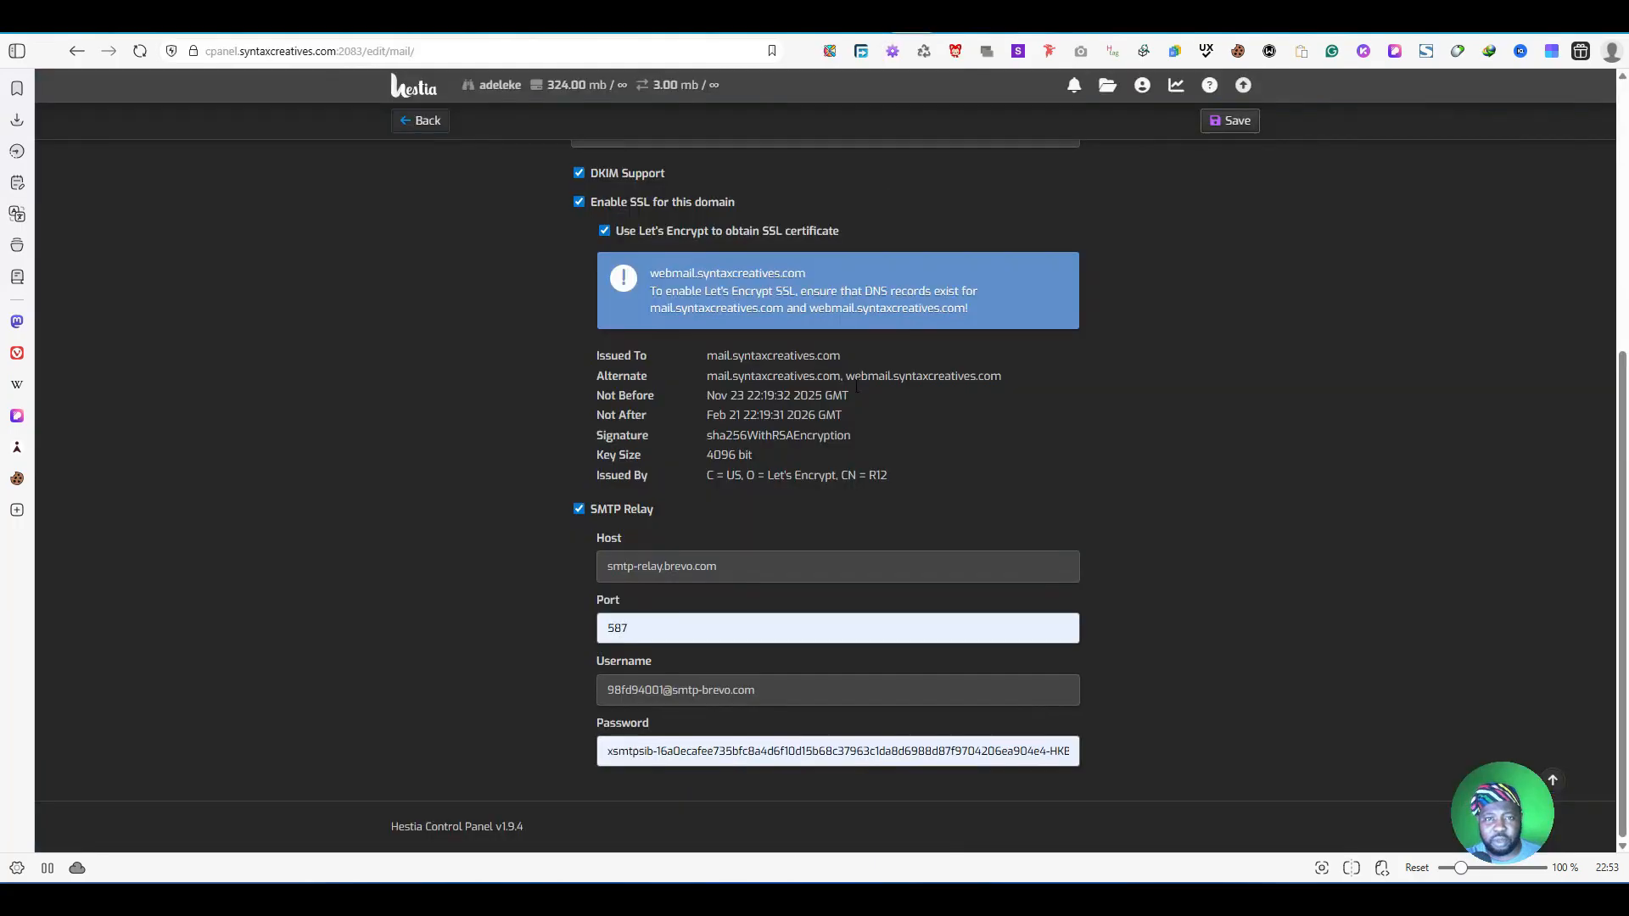
Step: Replace the relay password in Hestia Control Panel with the copied SMTP key and save the mail domain
left_click(746, 751)
key("ctrl+a")
key("BackSpace")
key("ctrl+v")
left_click(1235, 121)
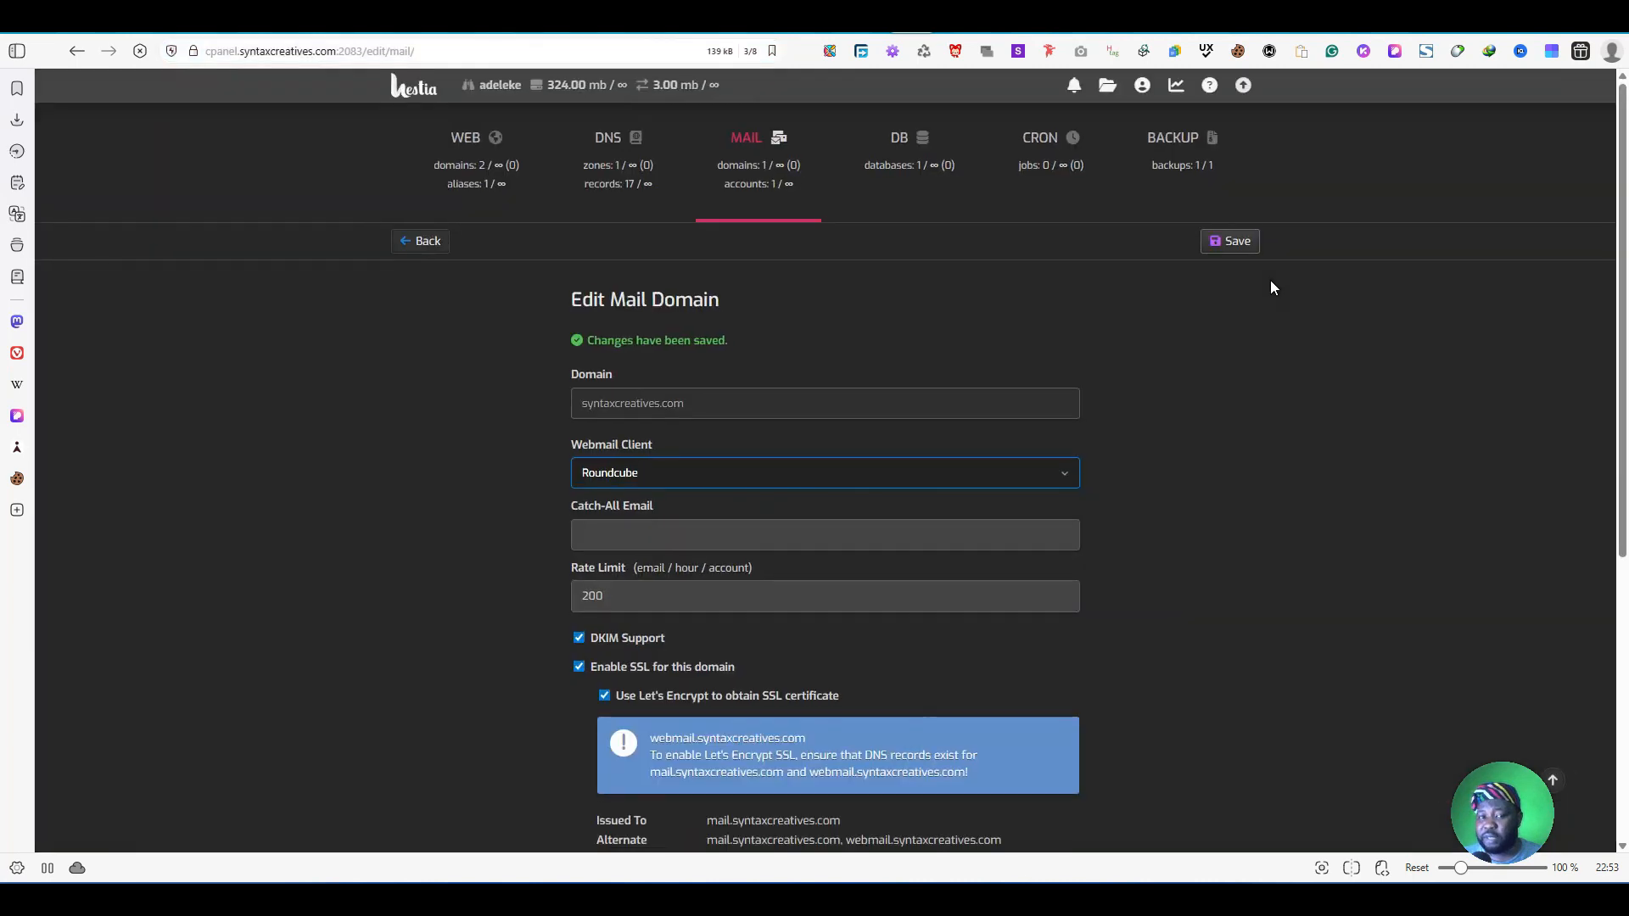
scroll(1263, 422, "down", 5)
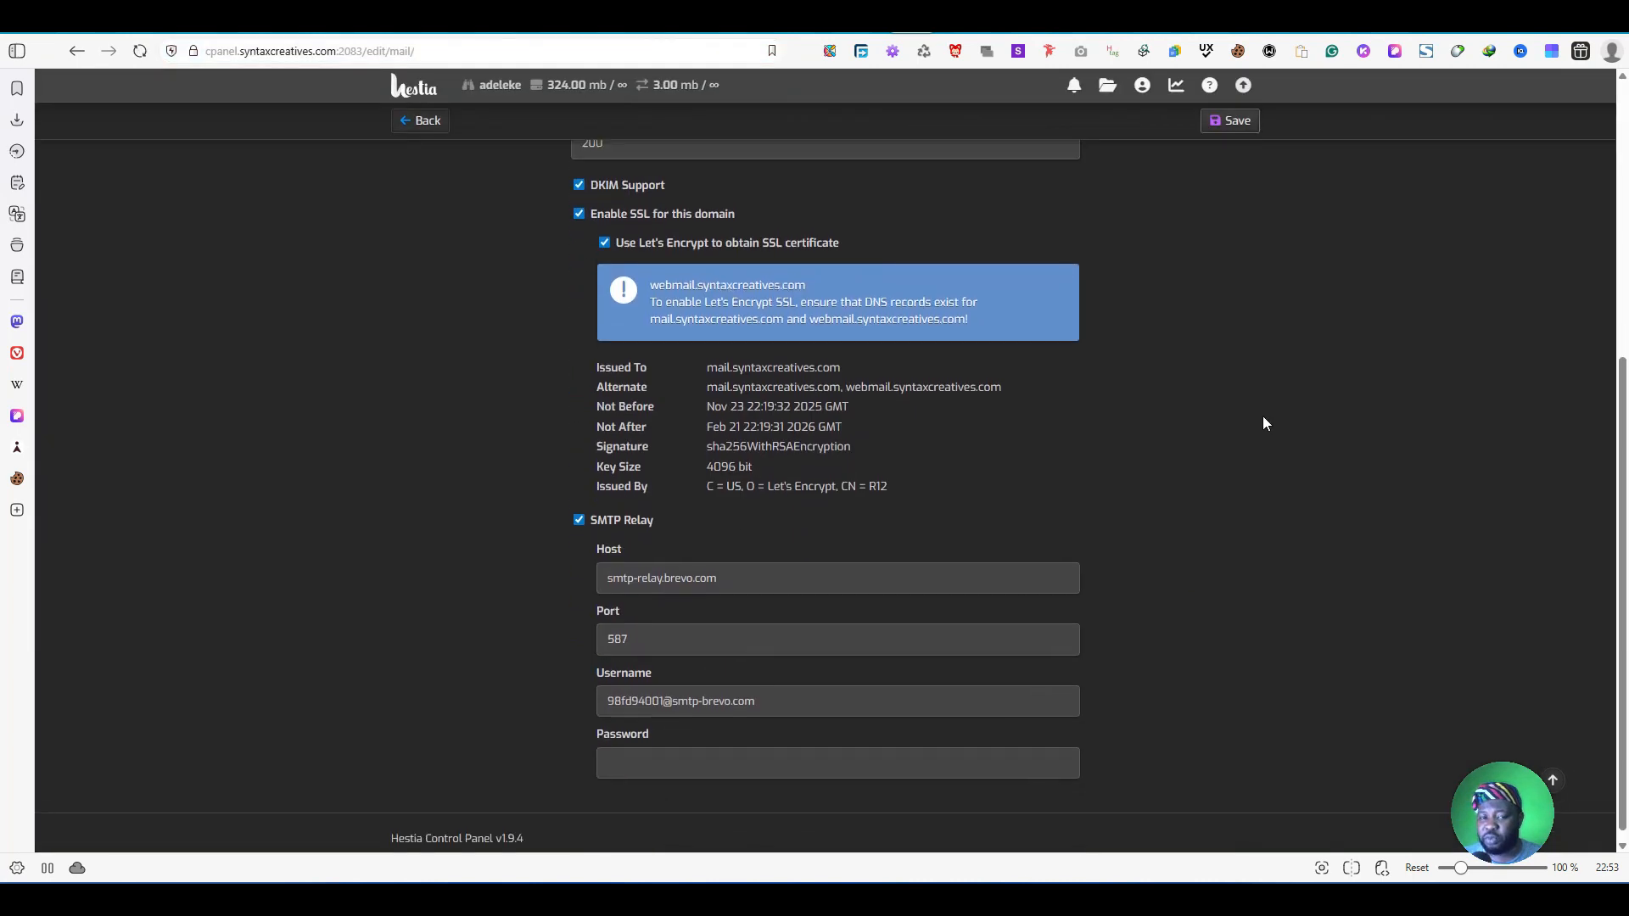
scroll(1262, 422, "up", 1)
scroll(1263, 422, "up", 5)
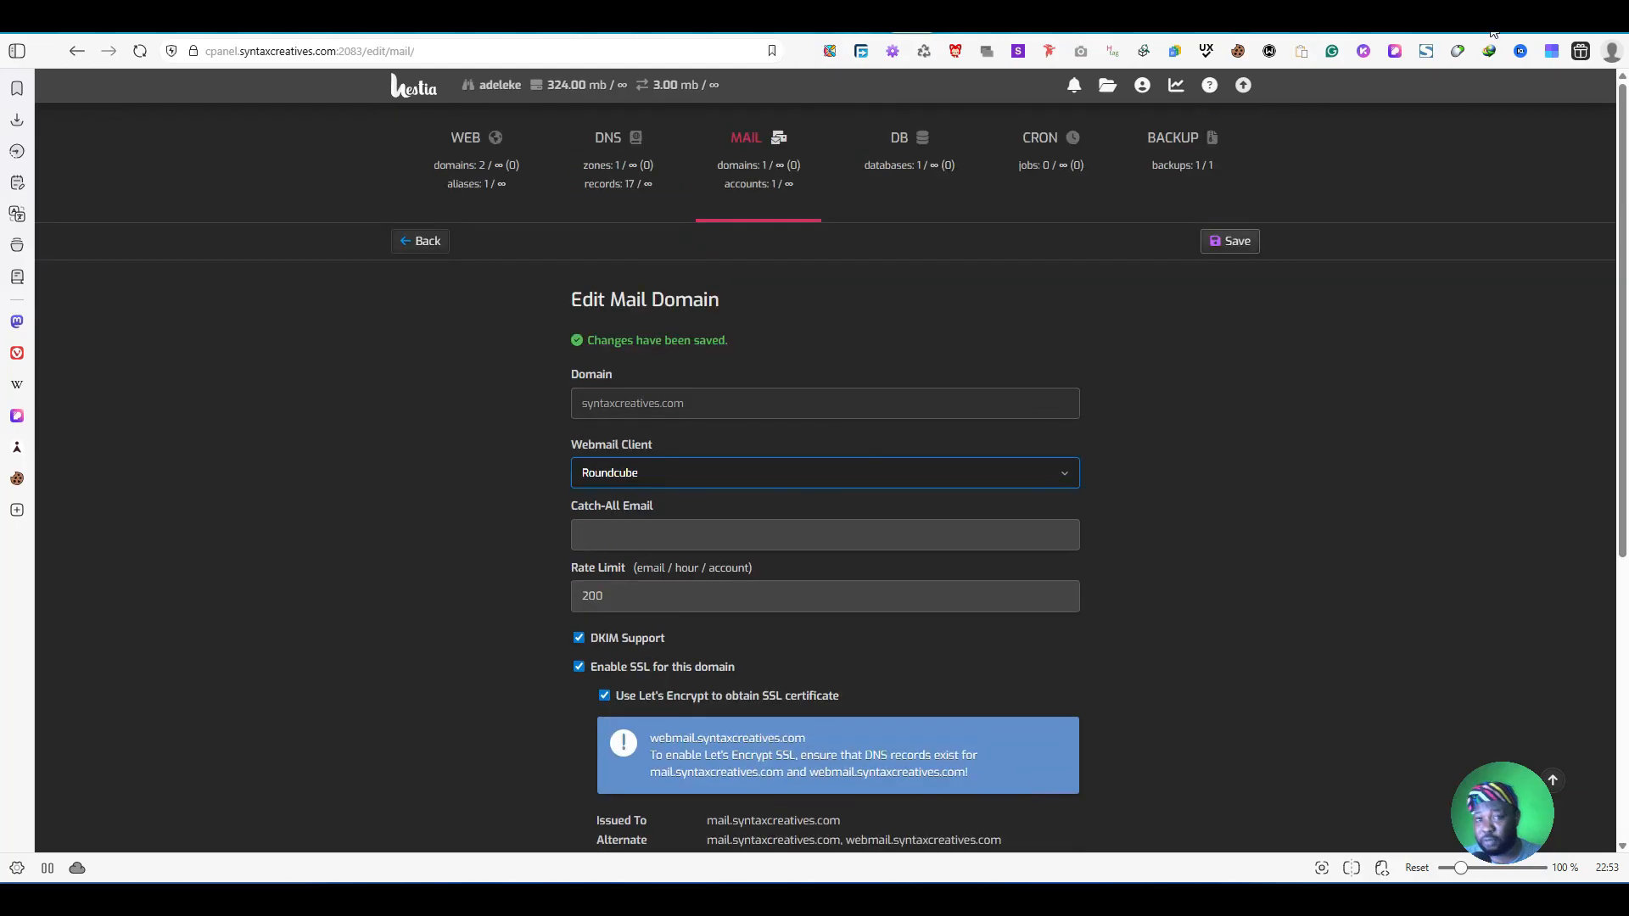
Step: Search the web for "mailtester" in a new browser tab
left_click(1442, 32)
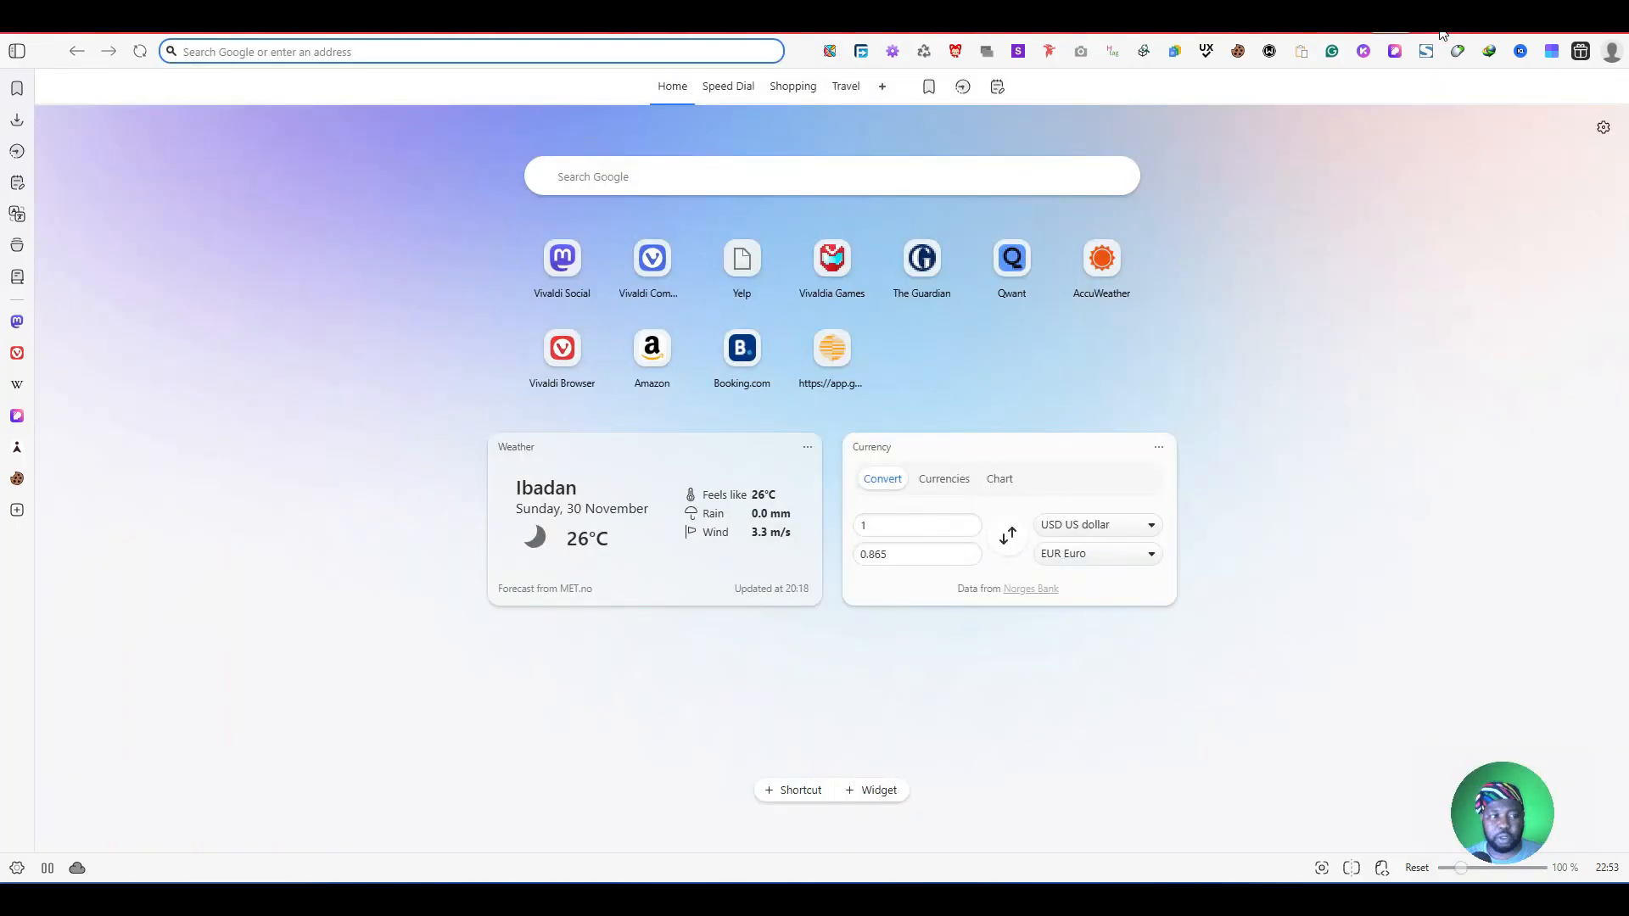
type("text")
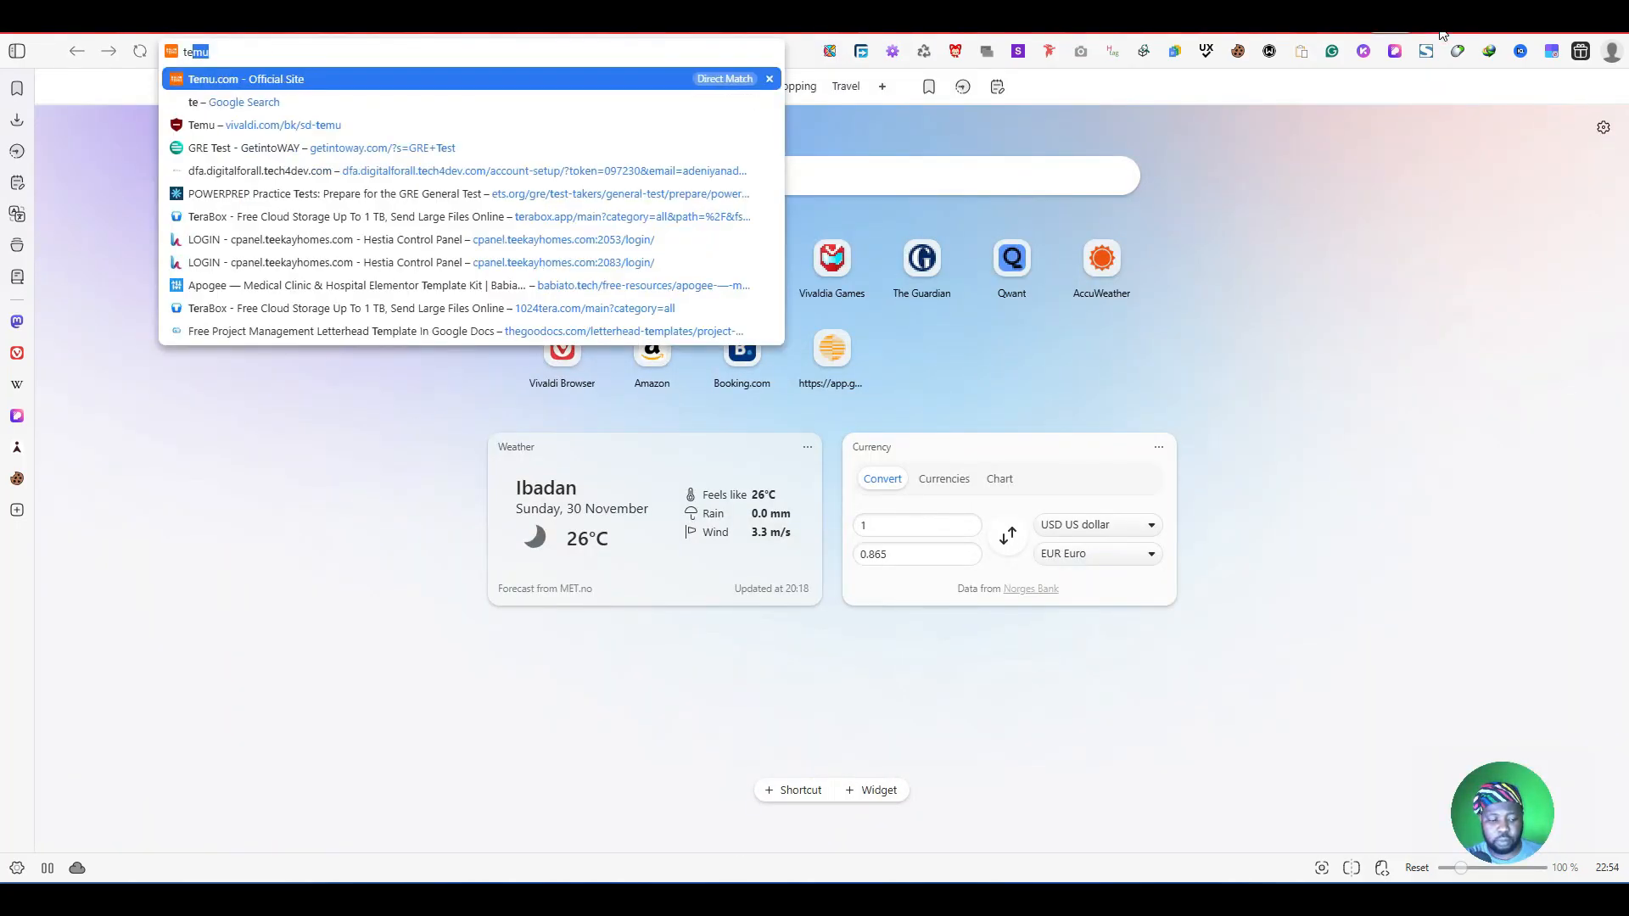
key("BackSpace")
key("BackSpace")
key("BackSpace")
key("BackSpace")
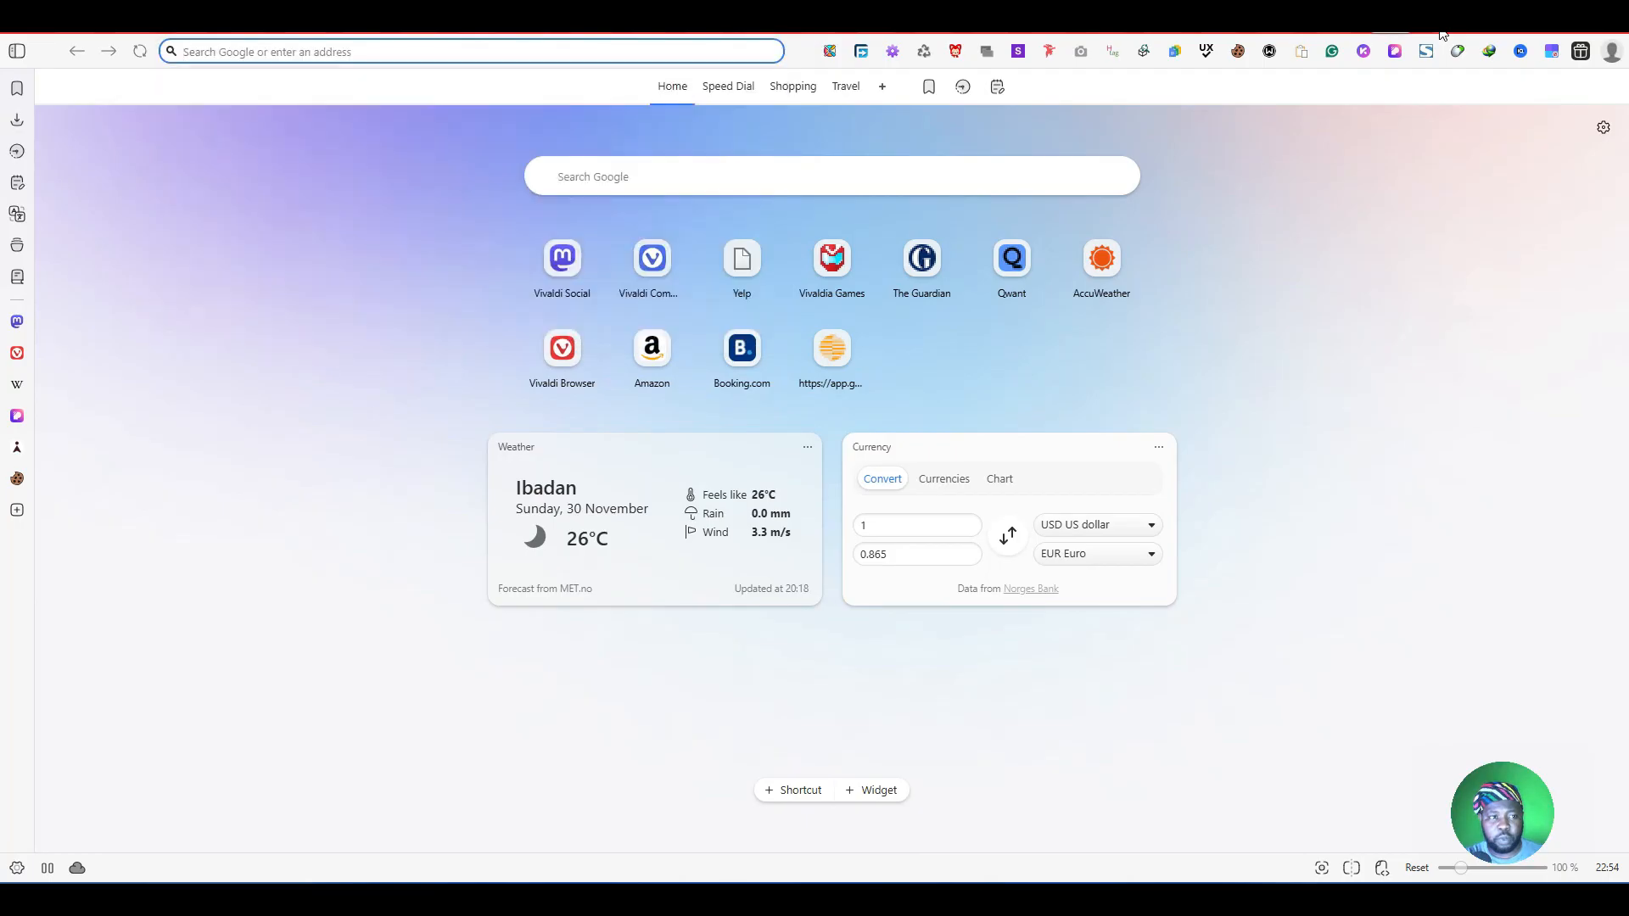
type("mailtester")
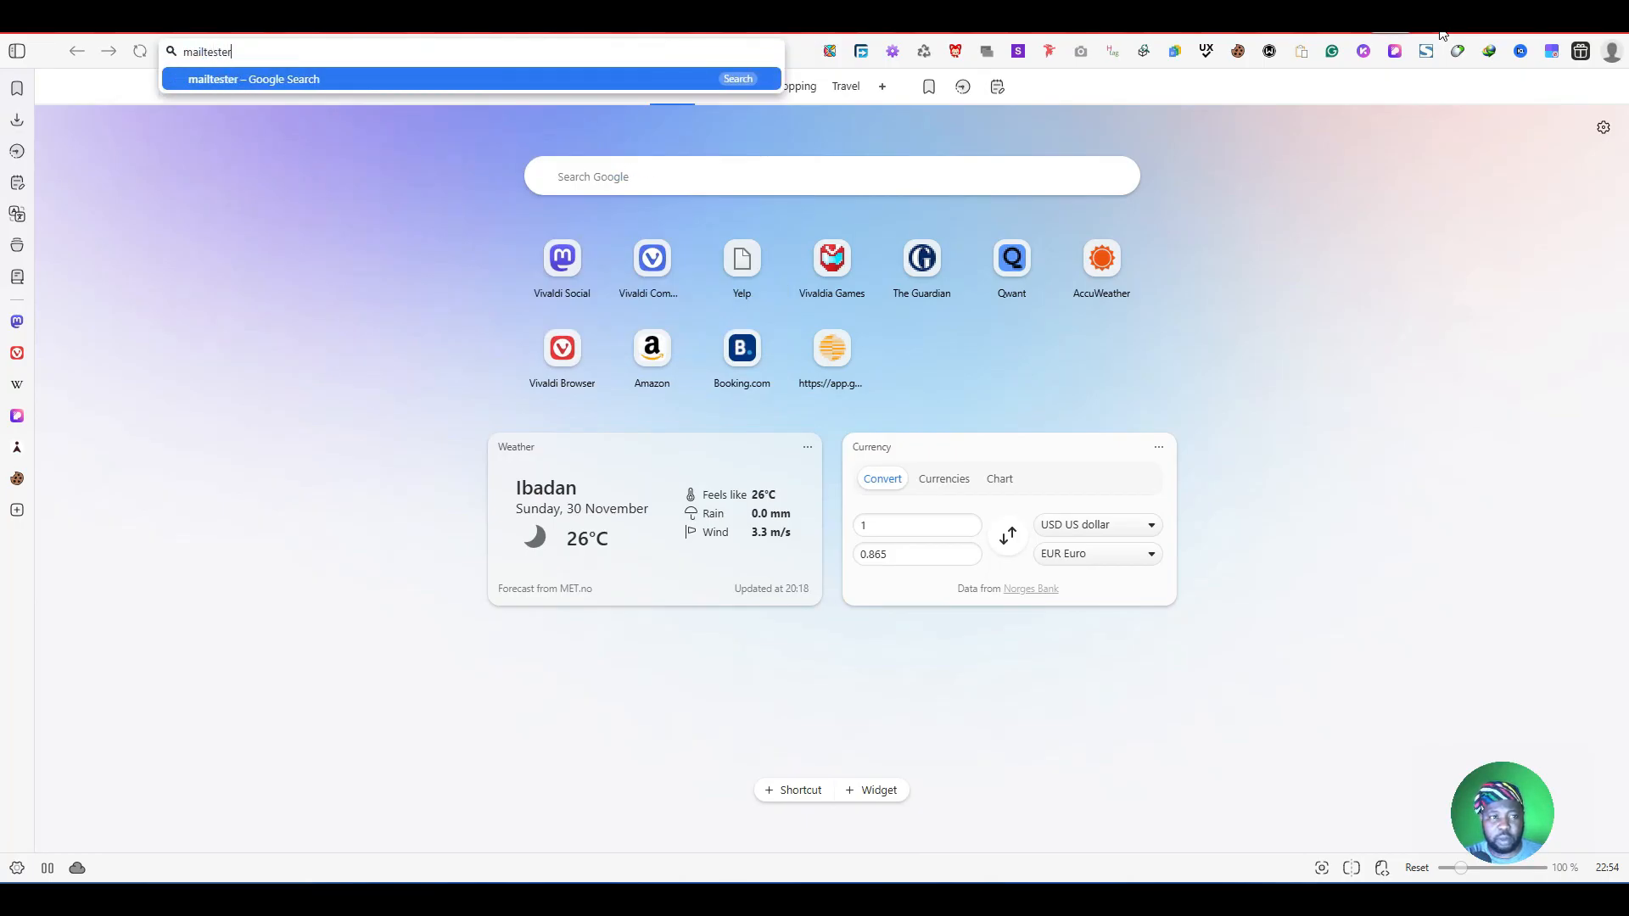
key("Return")
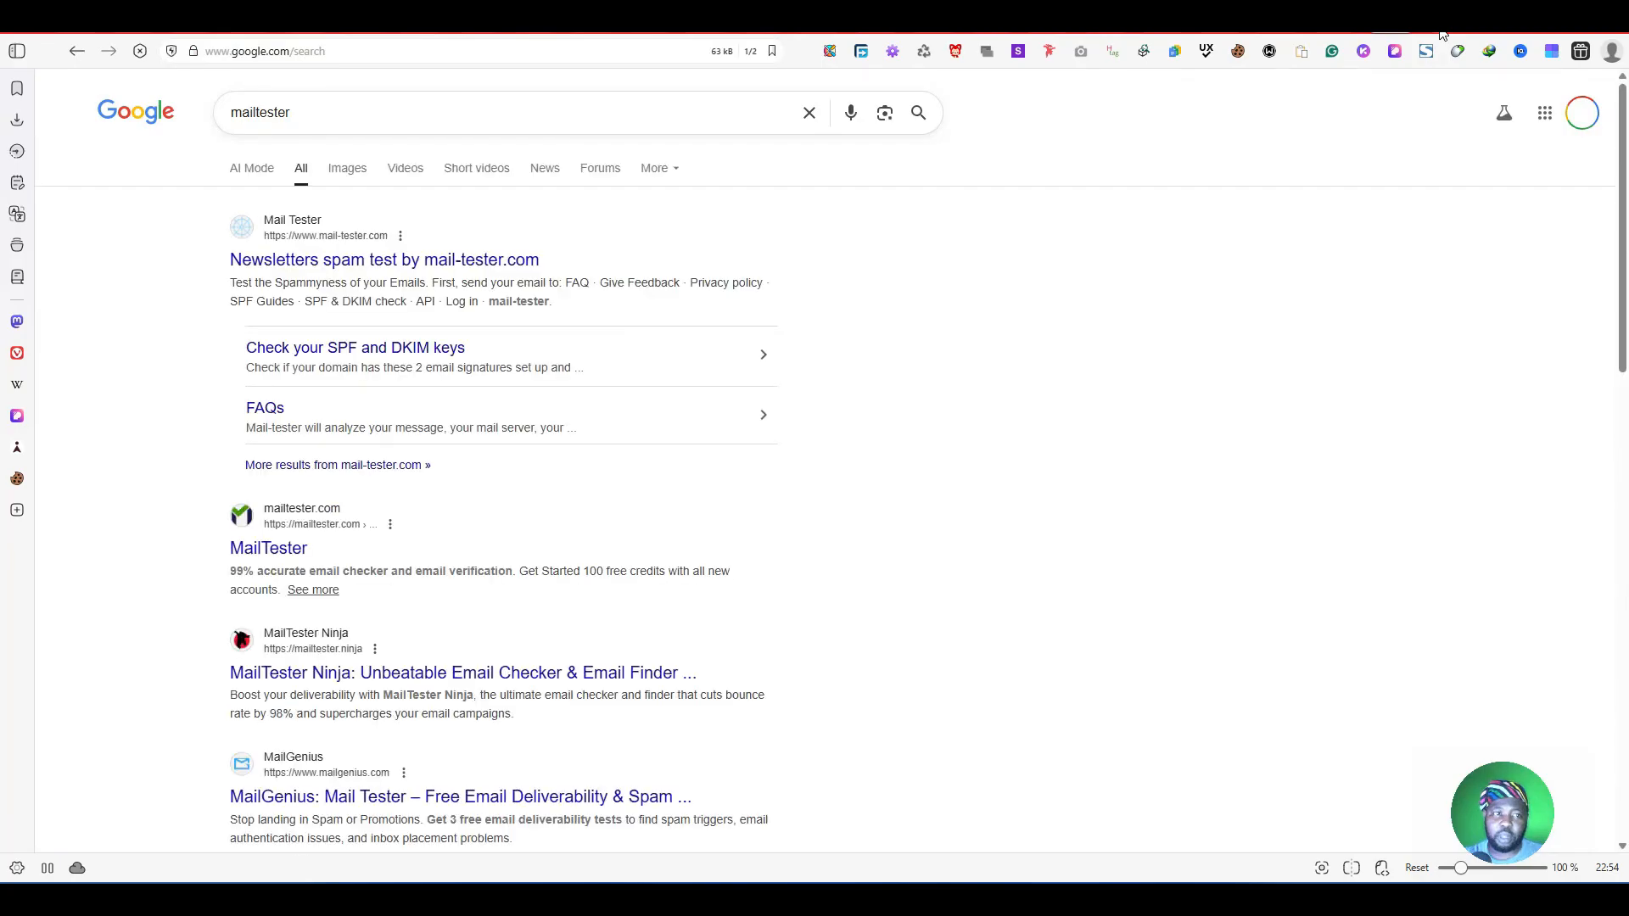
Step: Copy the test address from mail-tester.com and enter it as the recipient of the new webmail message
left_click(425, 260)
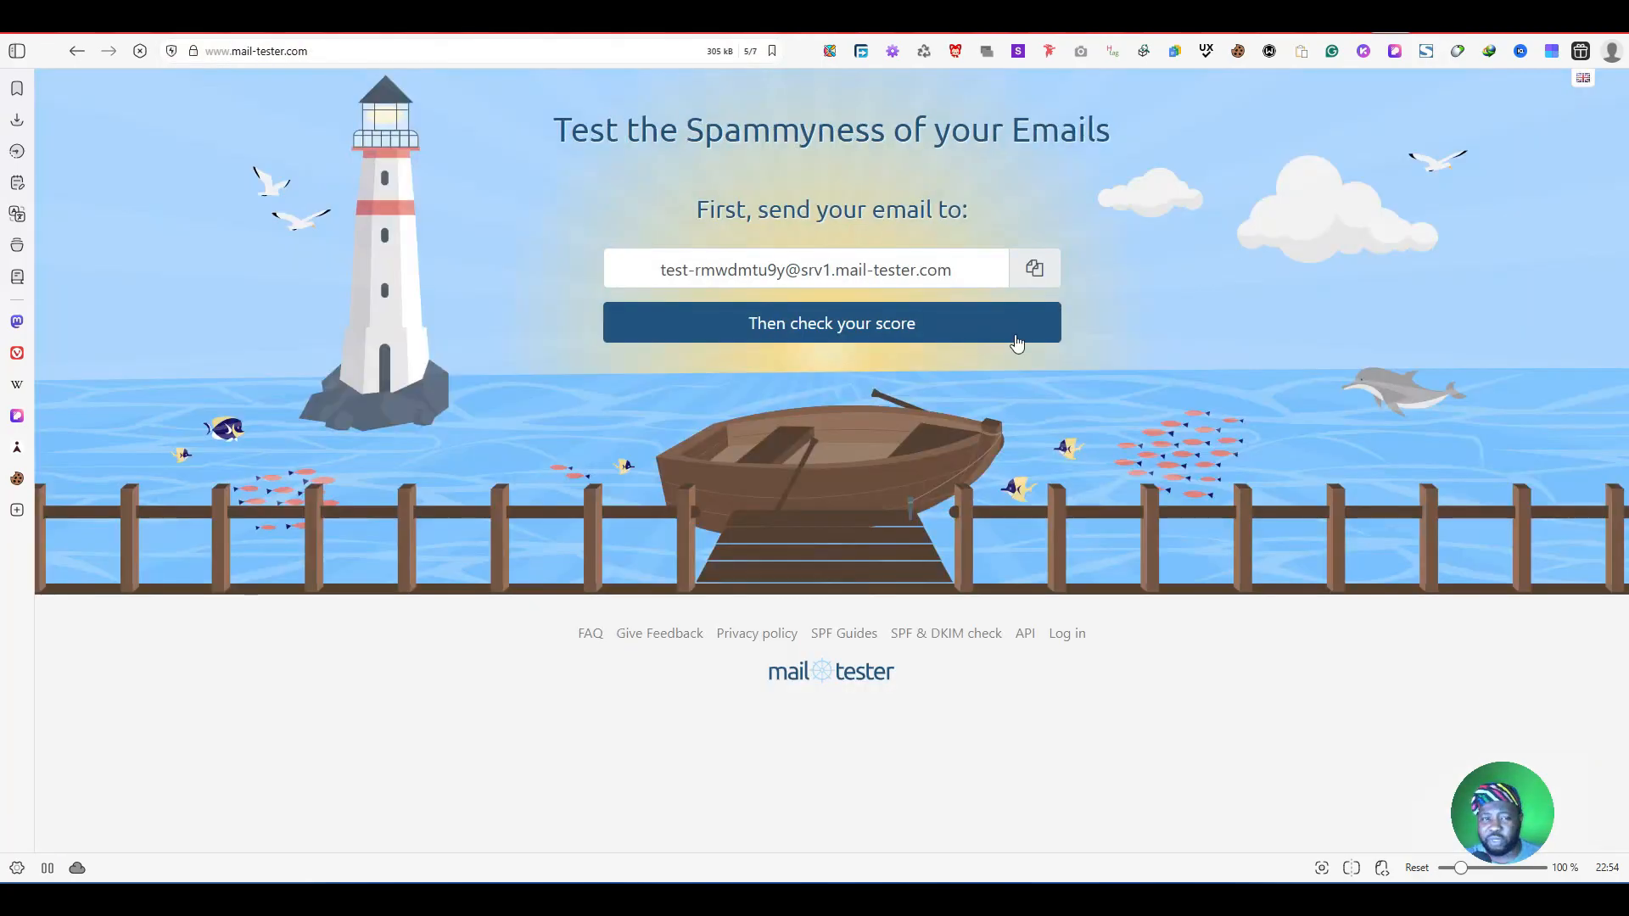
left_click(1033, 269)
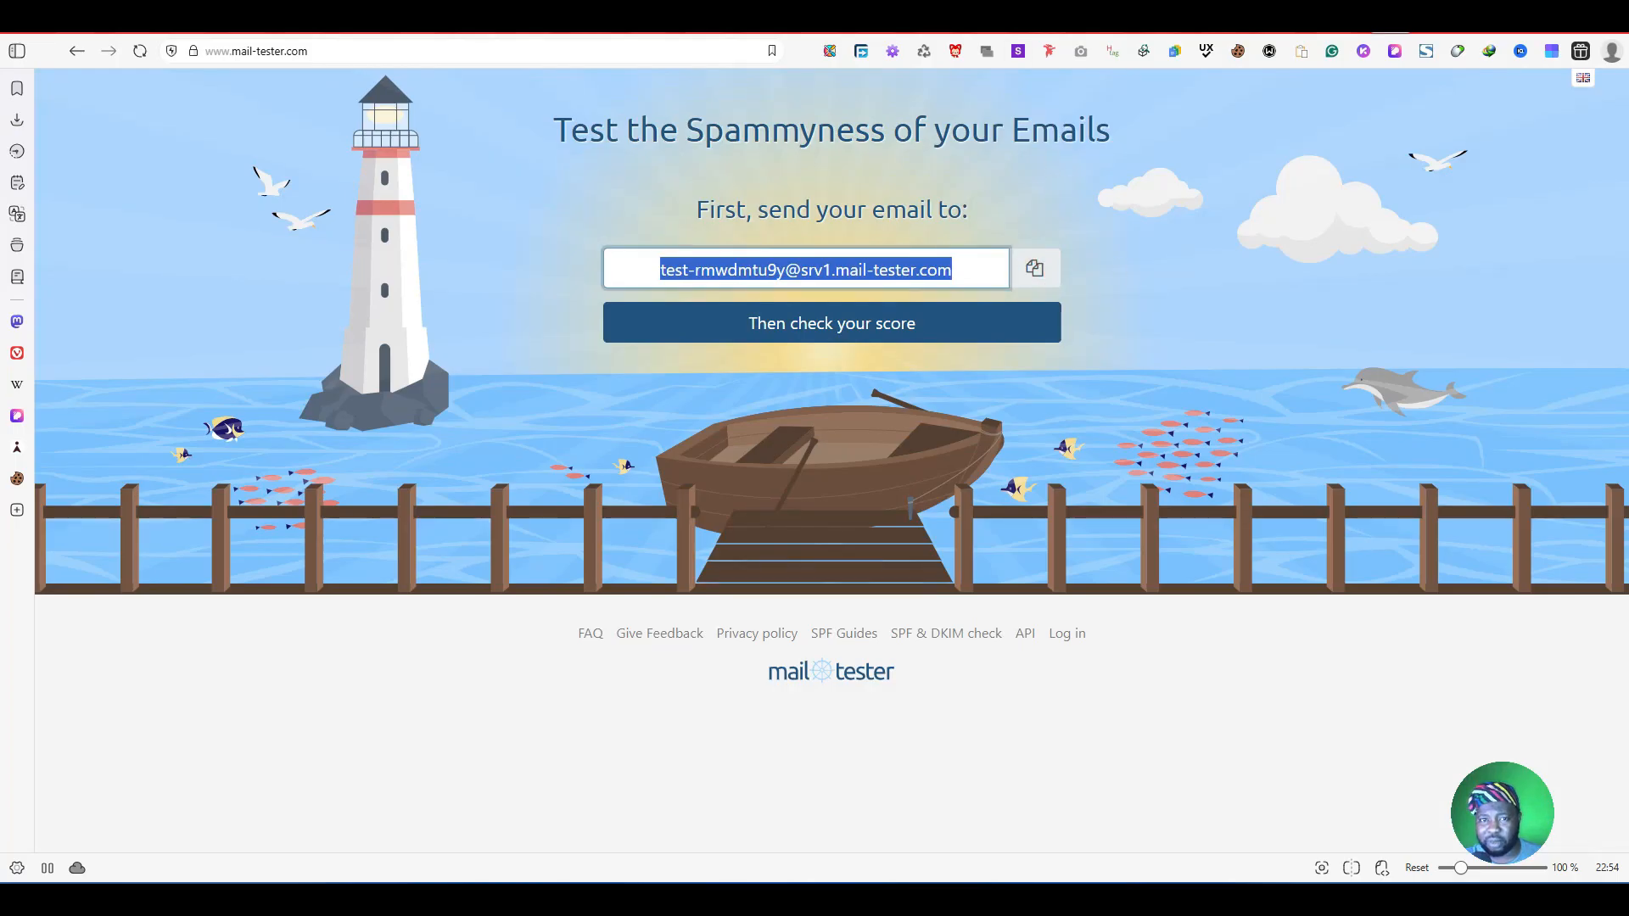
key("ctrl+Tab")
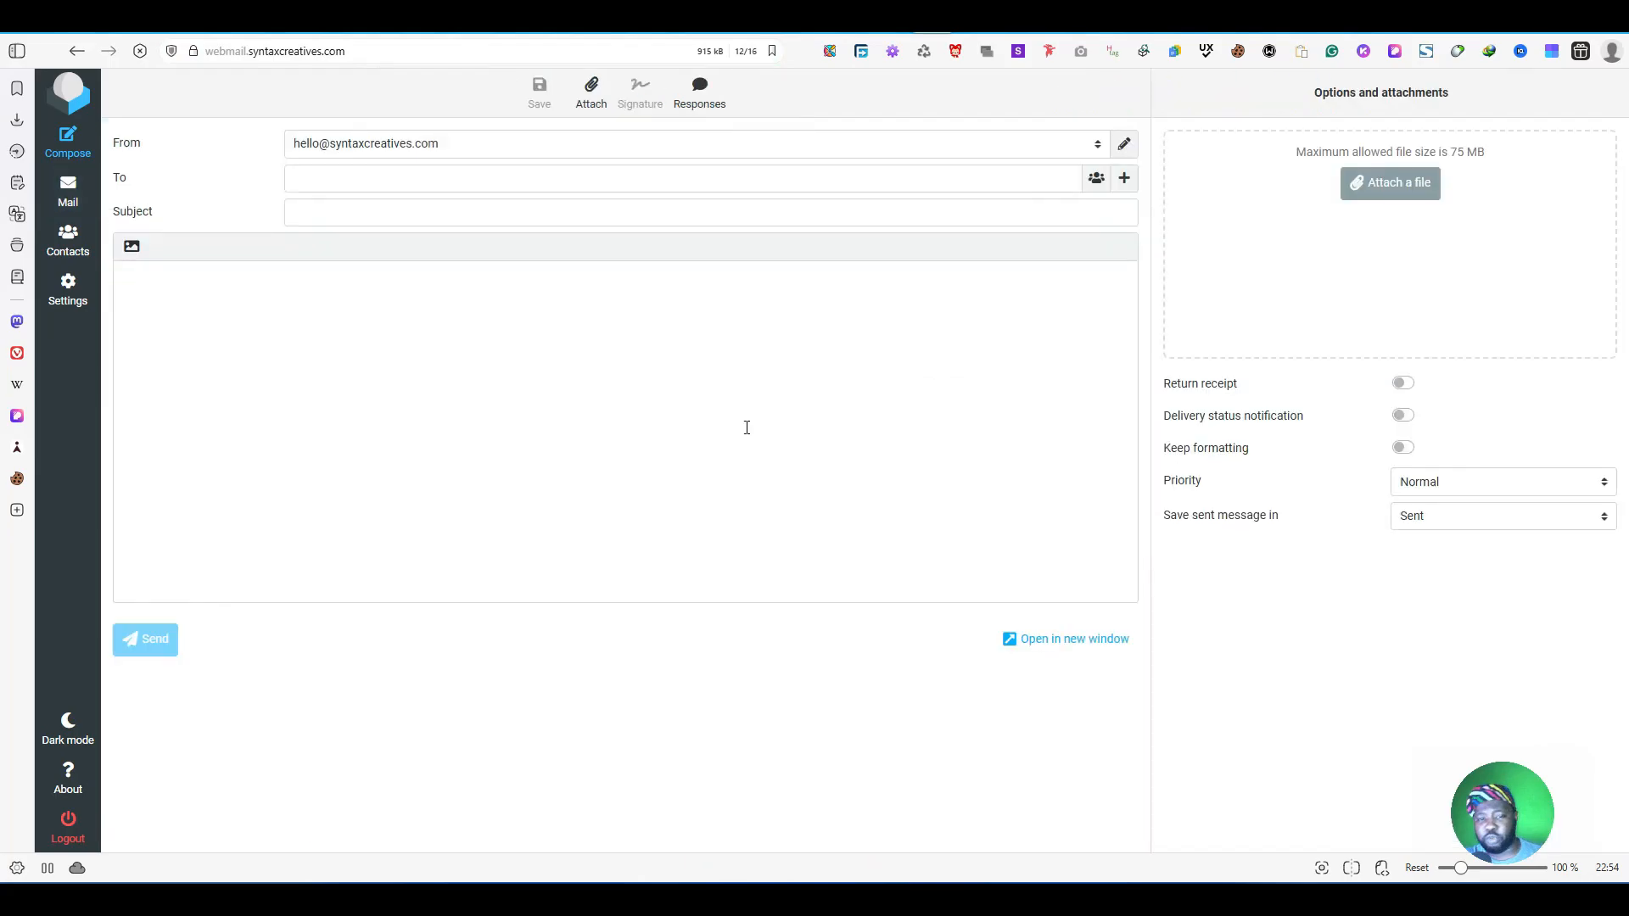
key("ctrl+v")
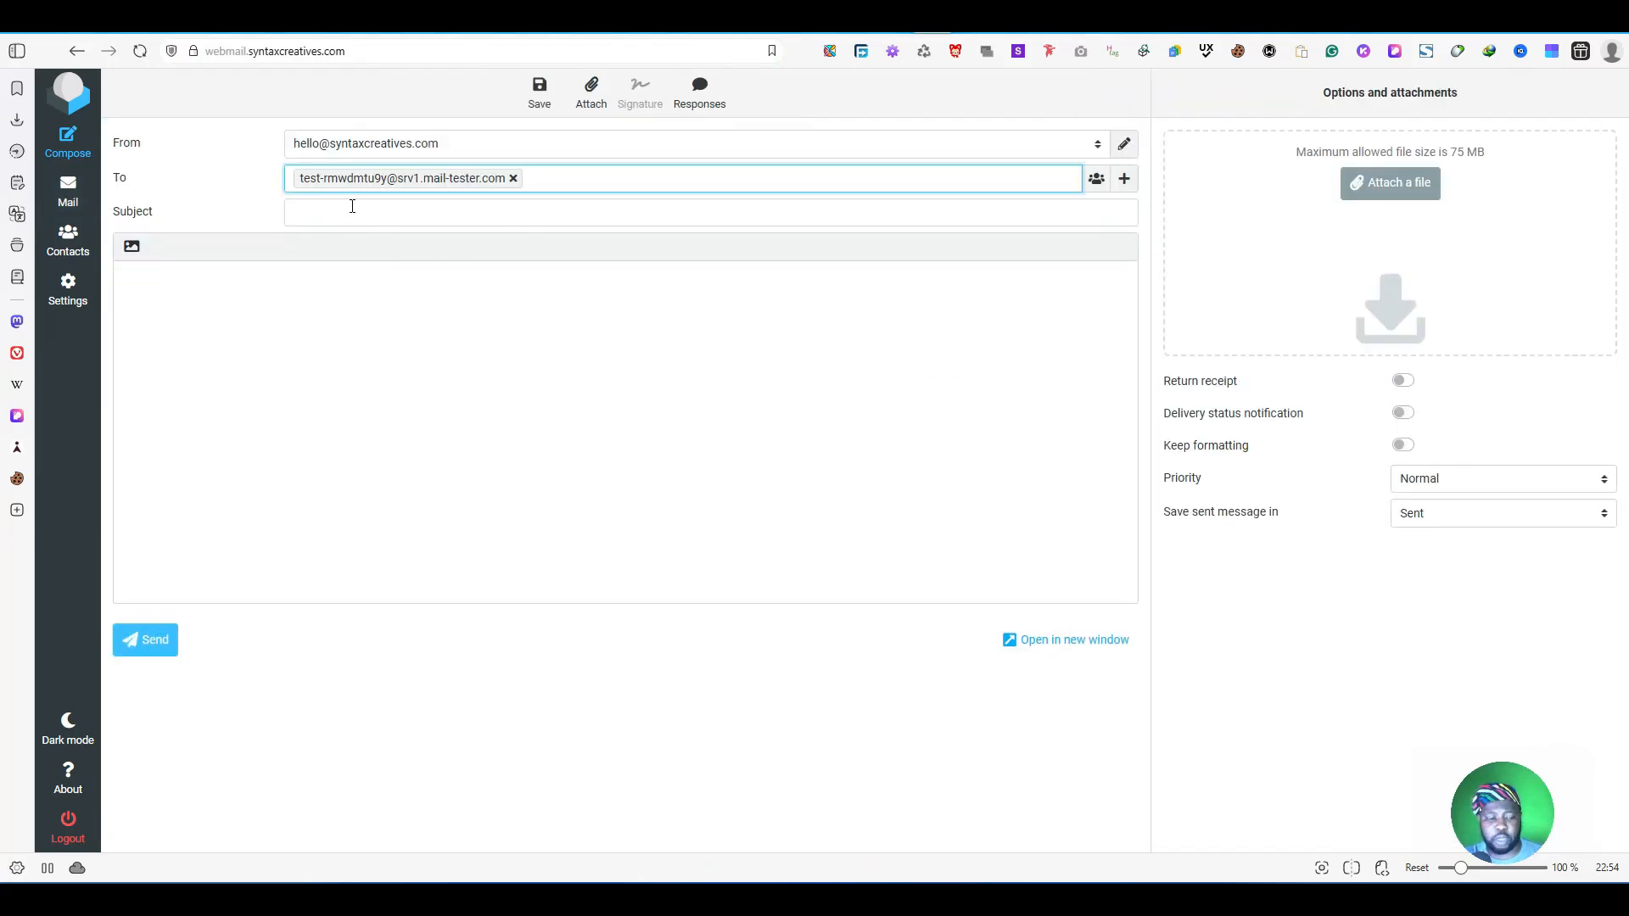
Step: Give the message the subject "Request for license to open a small agency business", paste the Spamhaus instructions as its body, and send it
left_click(358, 212)
left_click(468, 285)
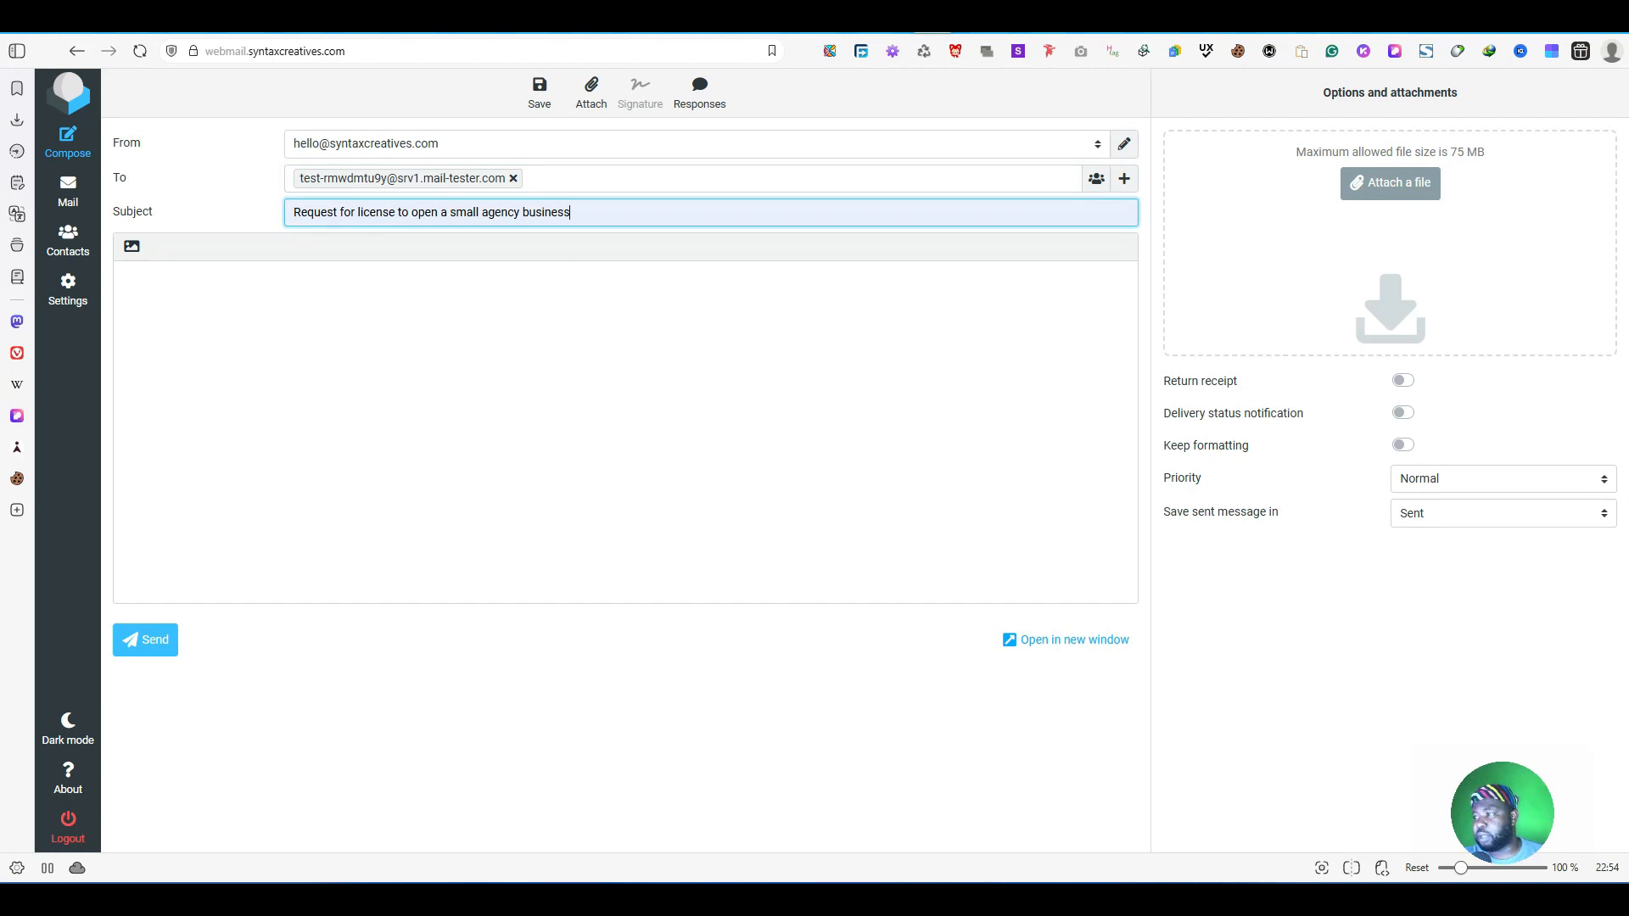
left_click(472, 331)
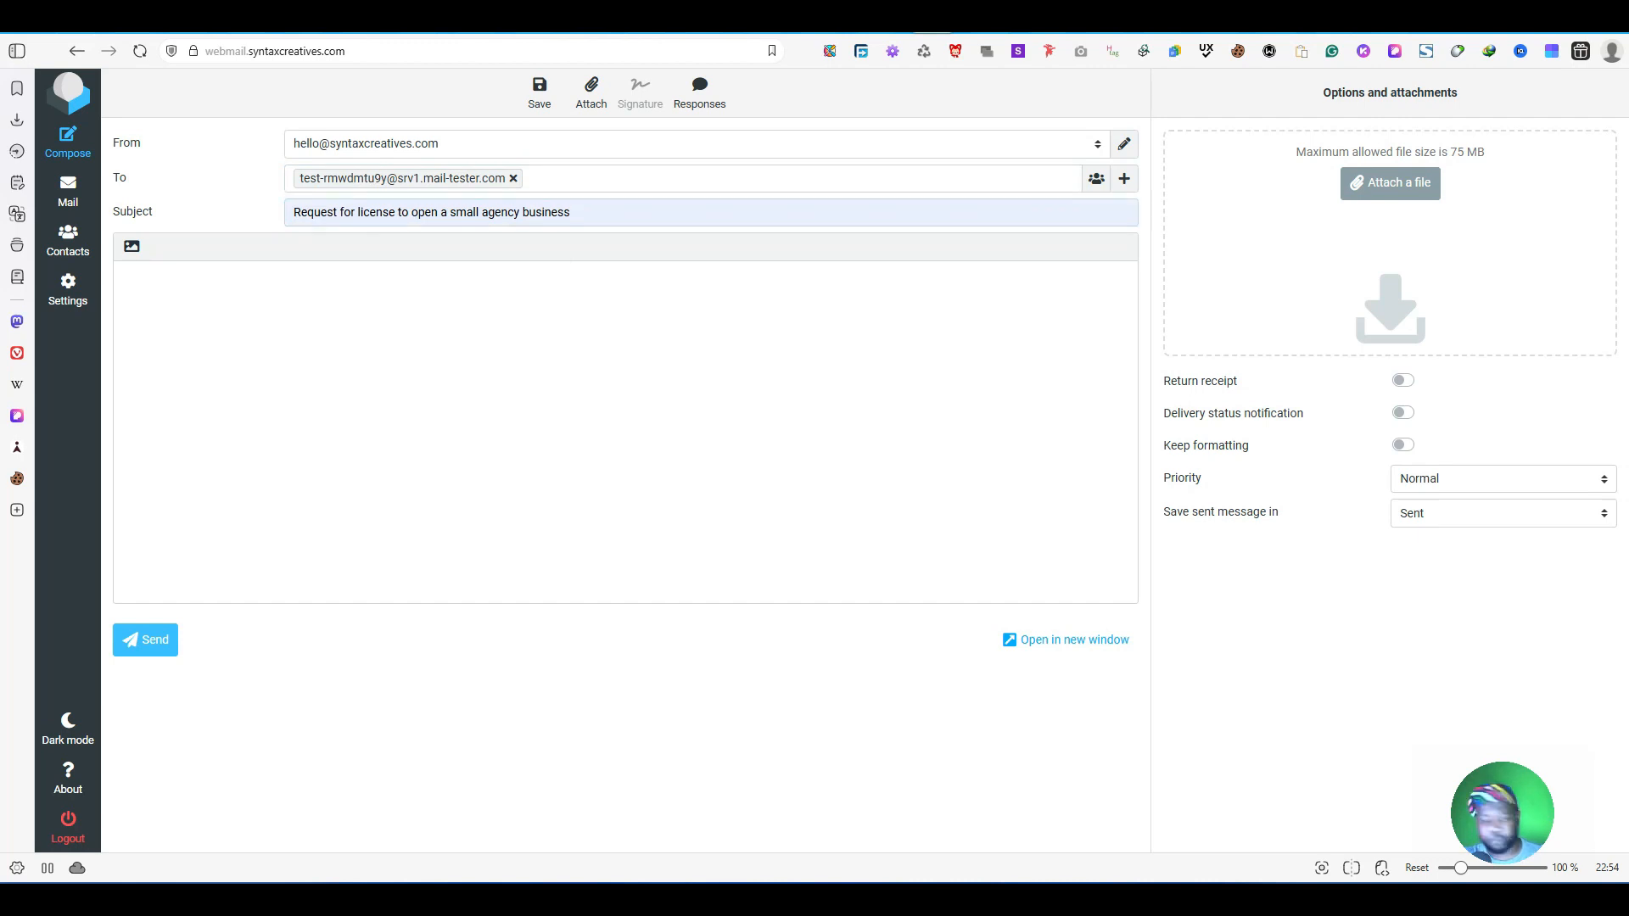
left_click(415, 470)
key("ctrl+v")
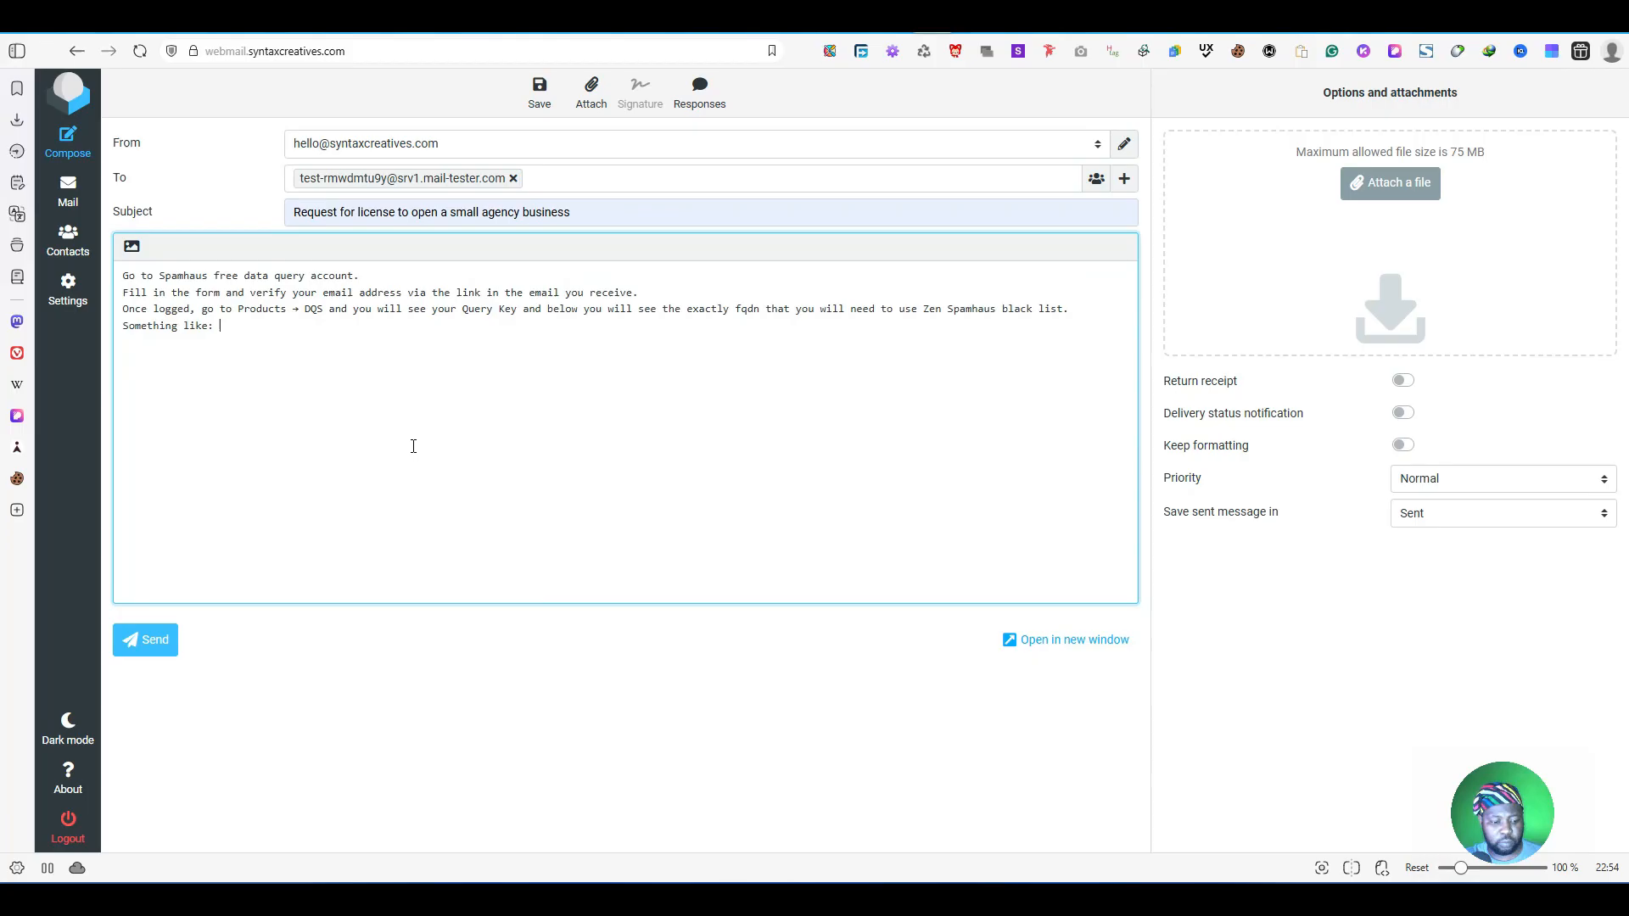
left_click(161, 648)
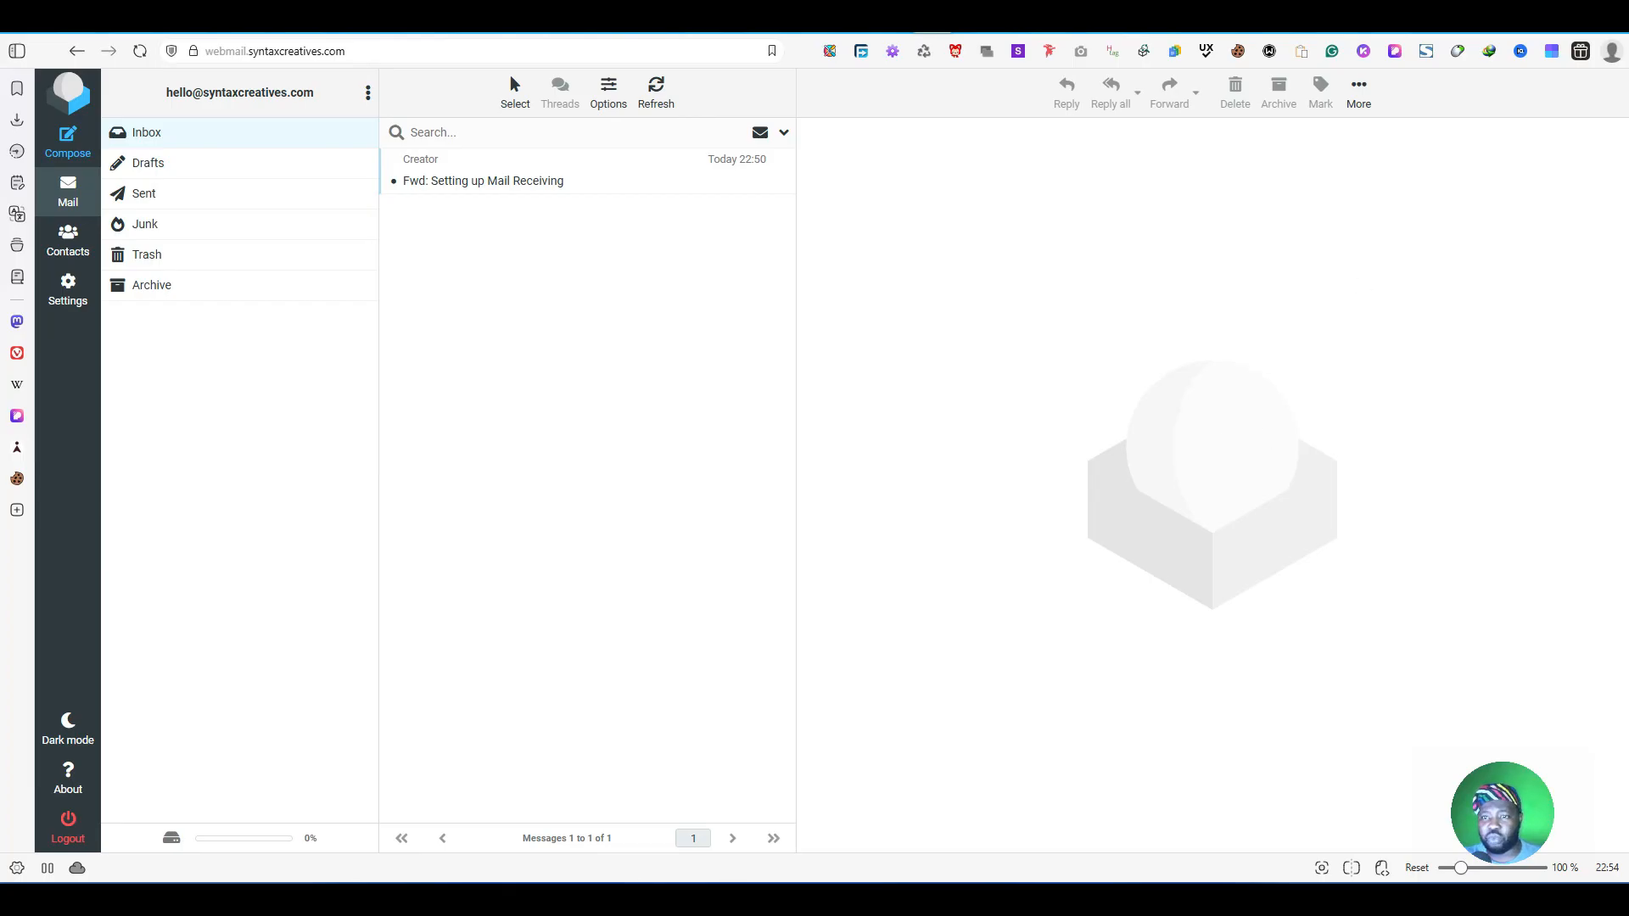
Step: Switch to mail-tester.com, check the score of the sent email, and return to the site's start page
left_click(1392, 25)
left_click(818, 326)
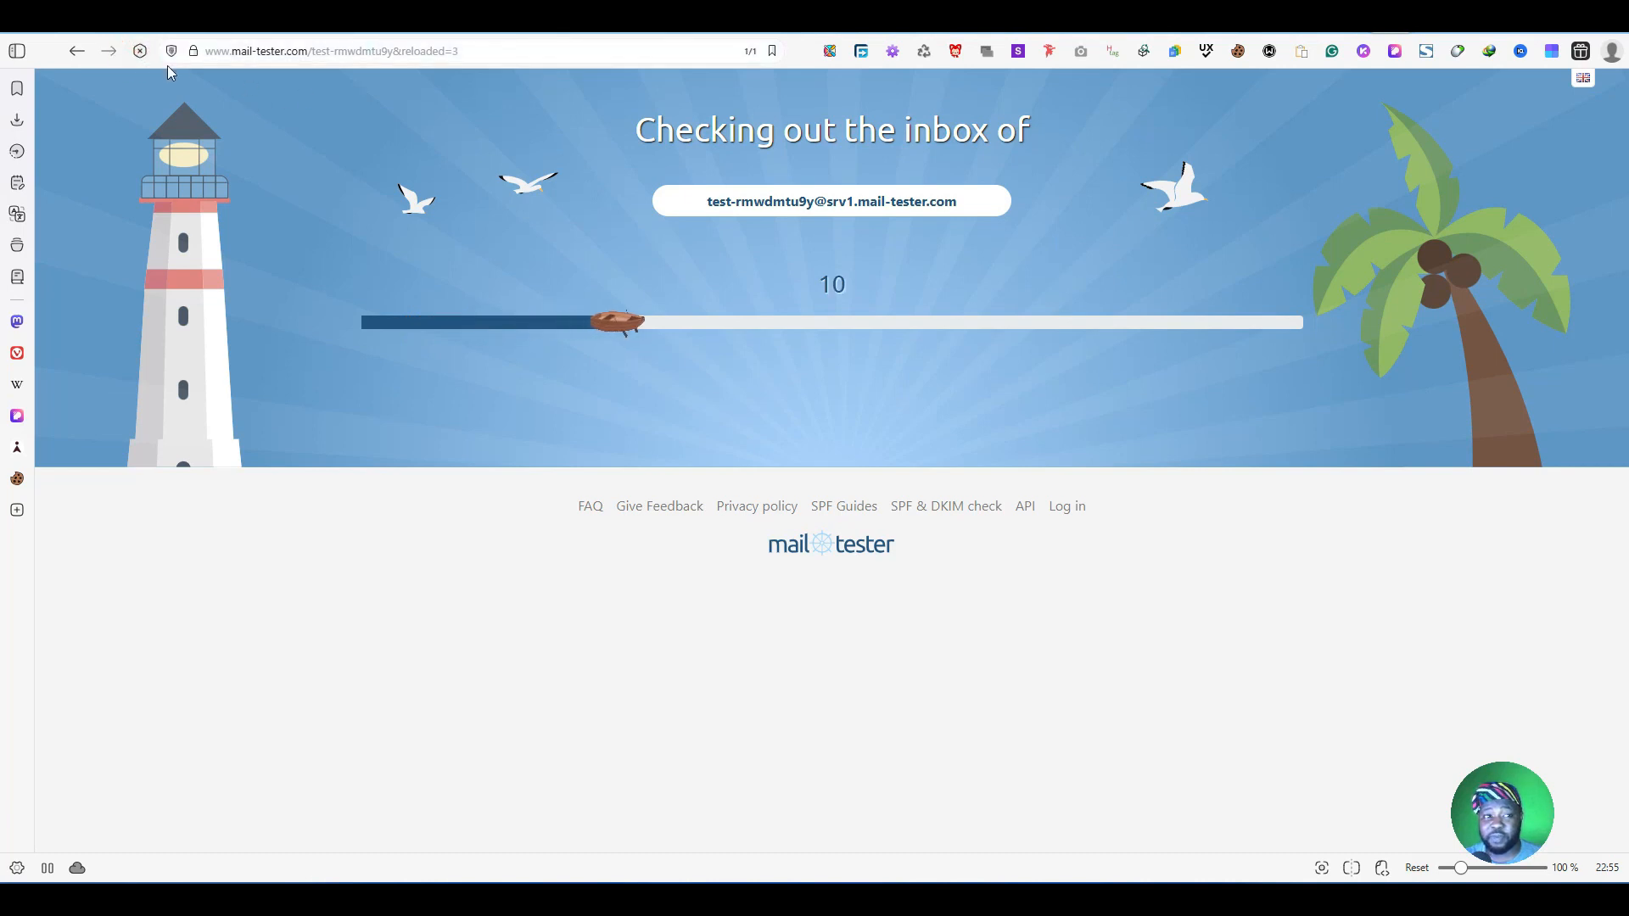
left_click(76, 51)
left_click(422, 136)
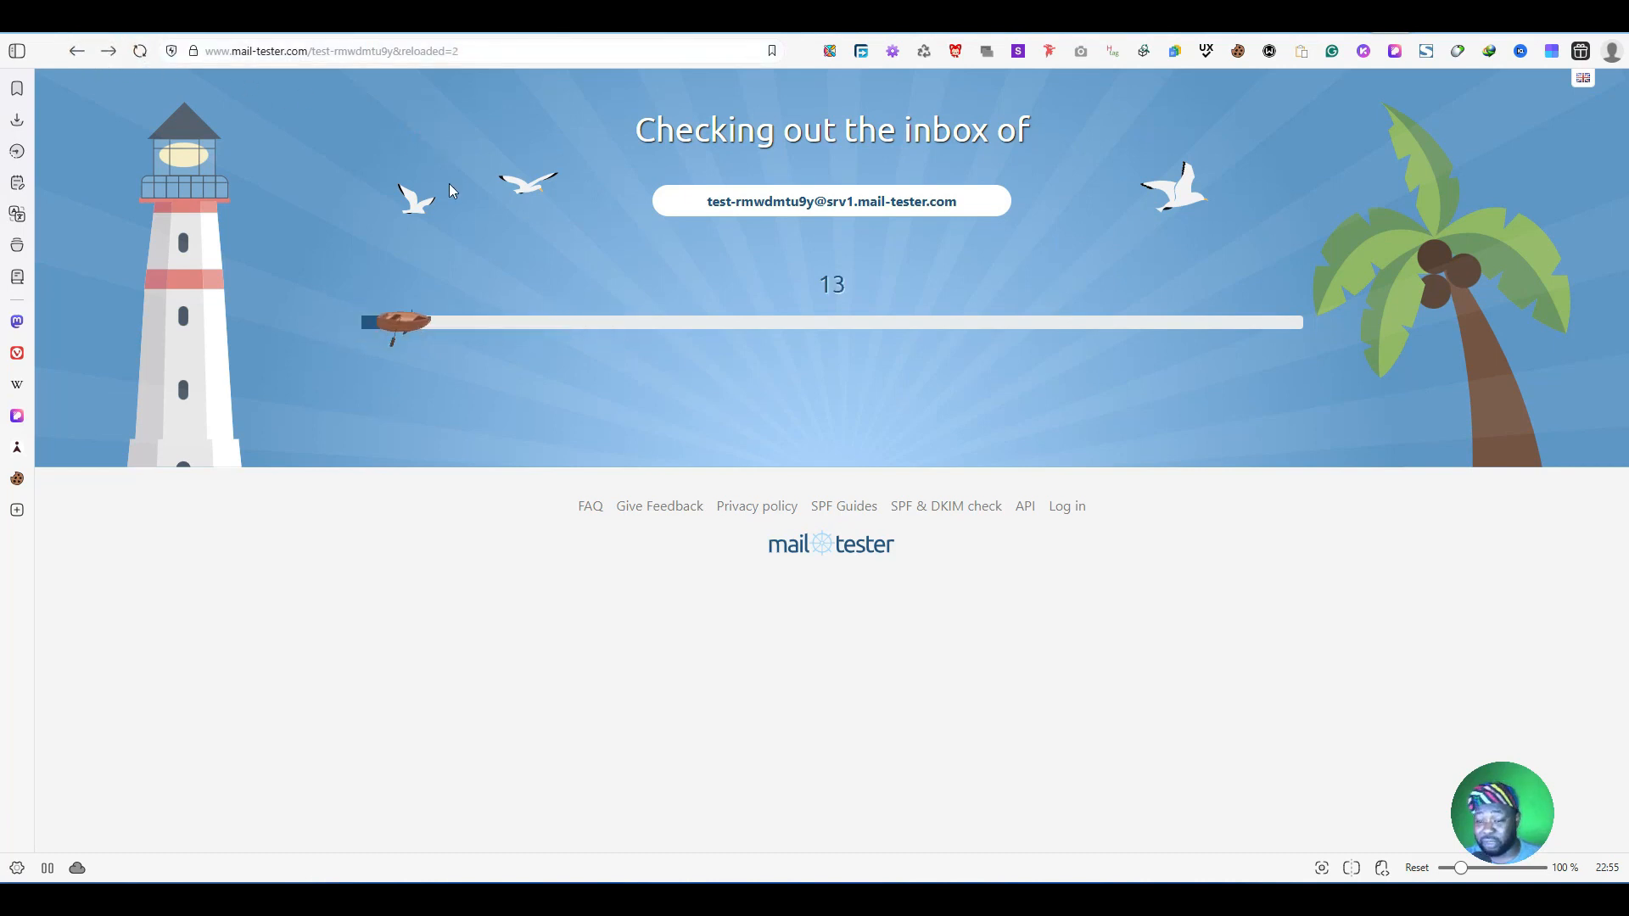
left_click(78, 51)
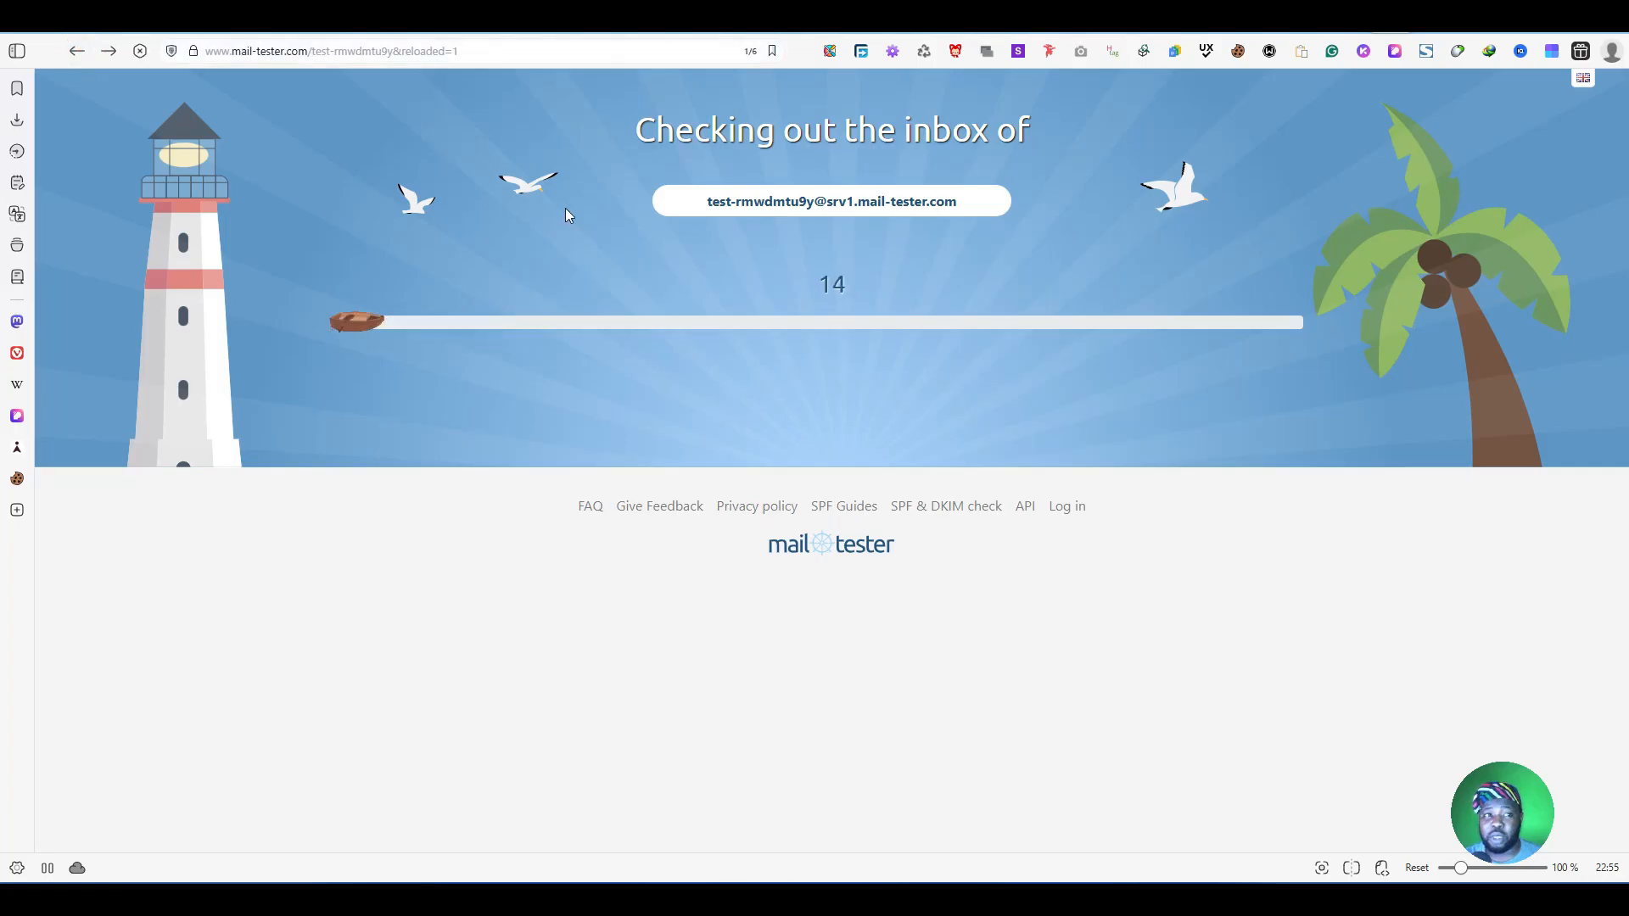
left_click(77, 51)
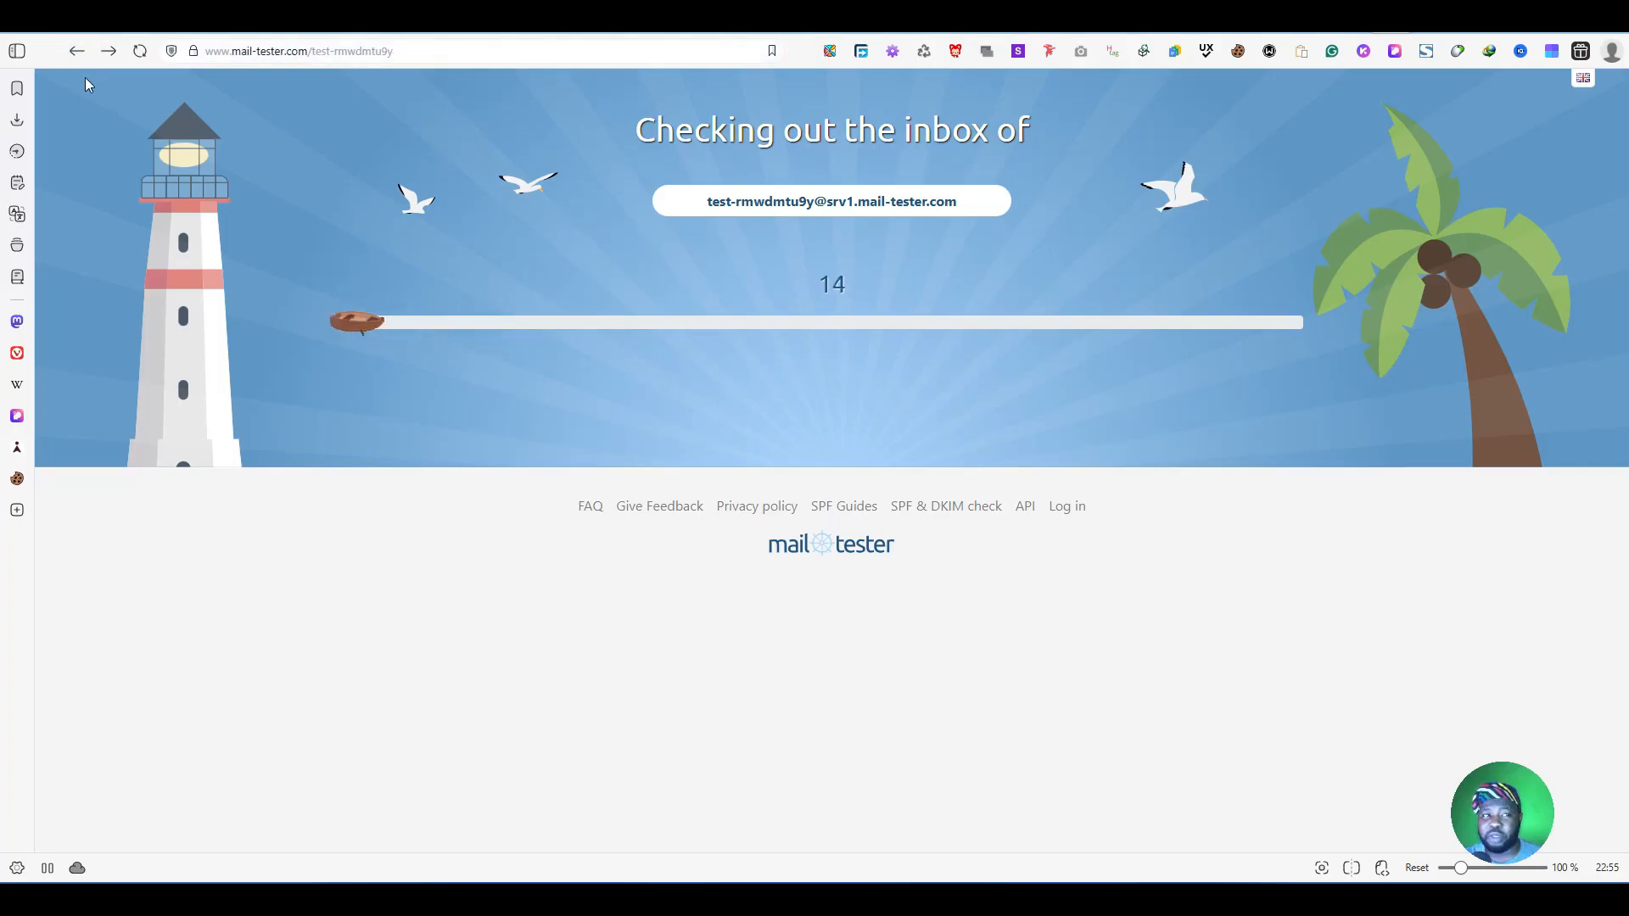
left_click(82, 52)
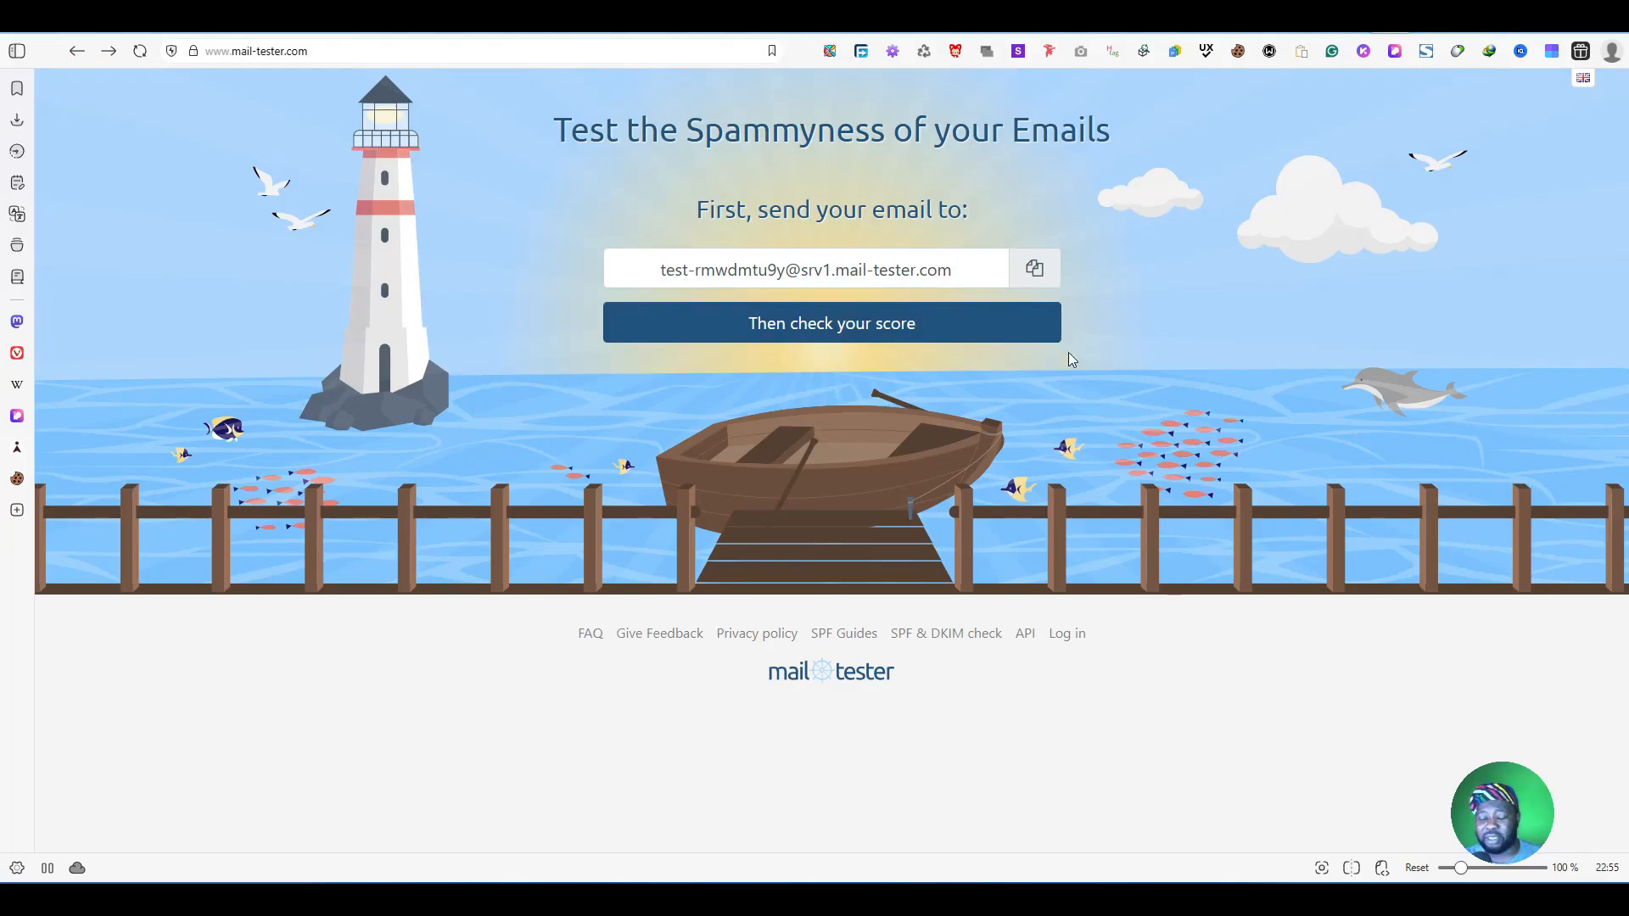
Step: Switch to Hestia Control Panel and set the SMTP relay port of the syntaxcreatives.com mail domain to 25
left_click(925, 21)
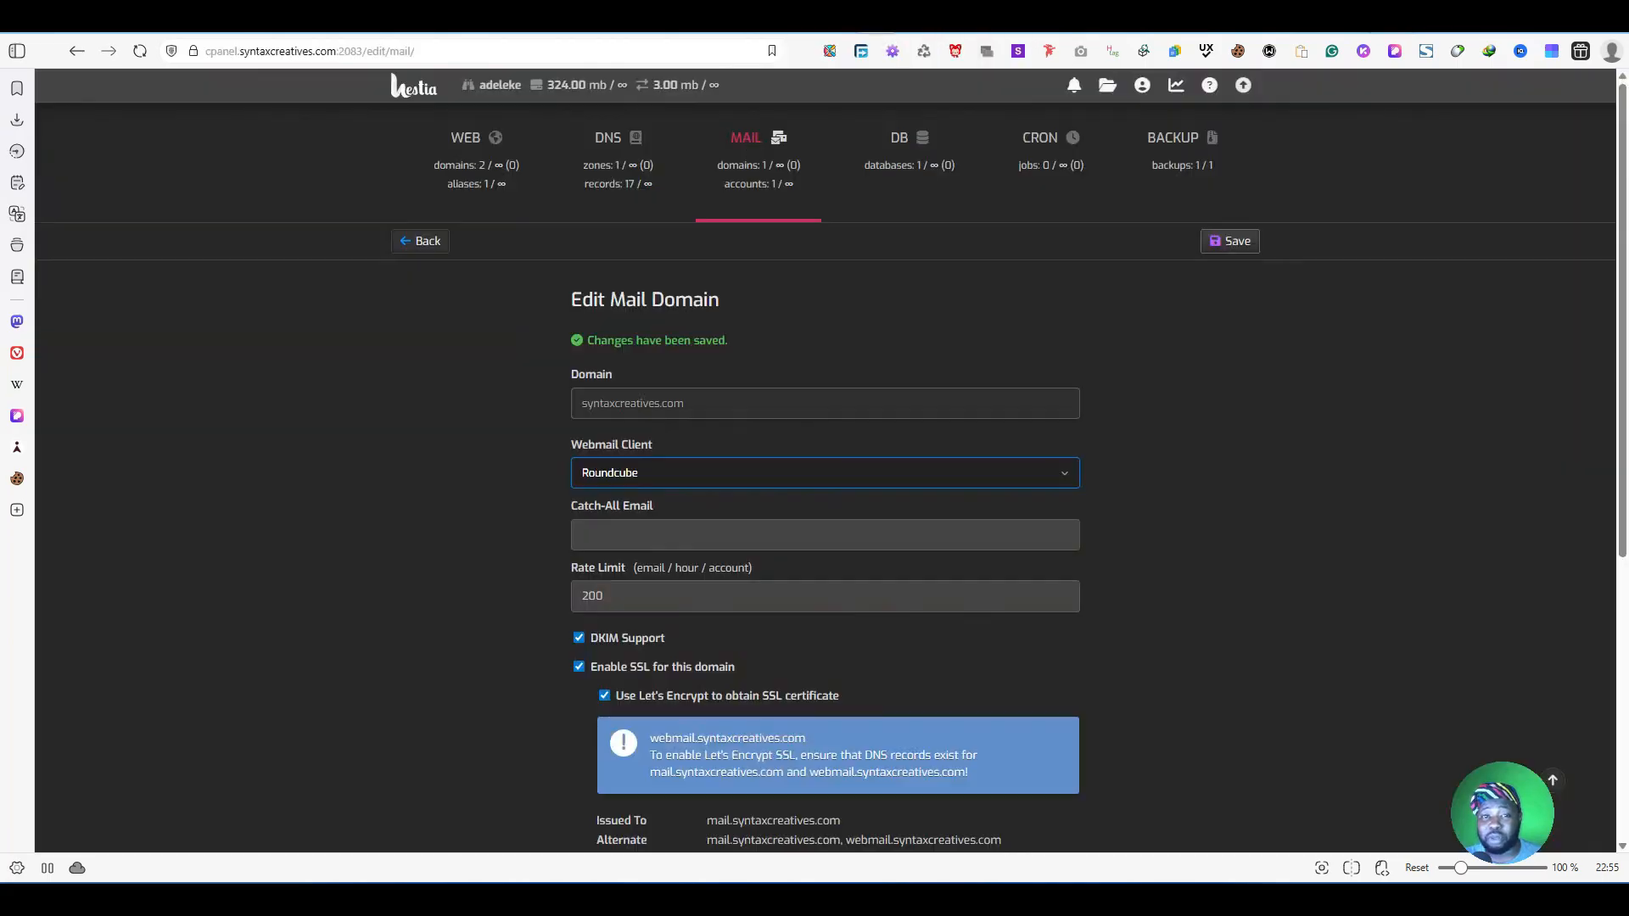
scroll(1083, 664, "down", 5)
left_click(763, 673)
left_click_drag(731, 673, 587, 680)
type("25")
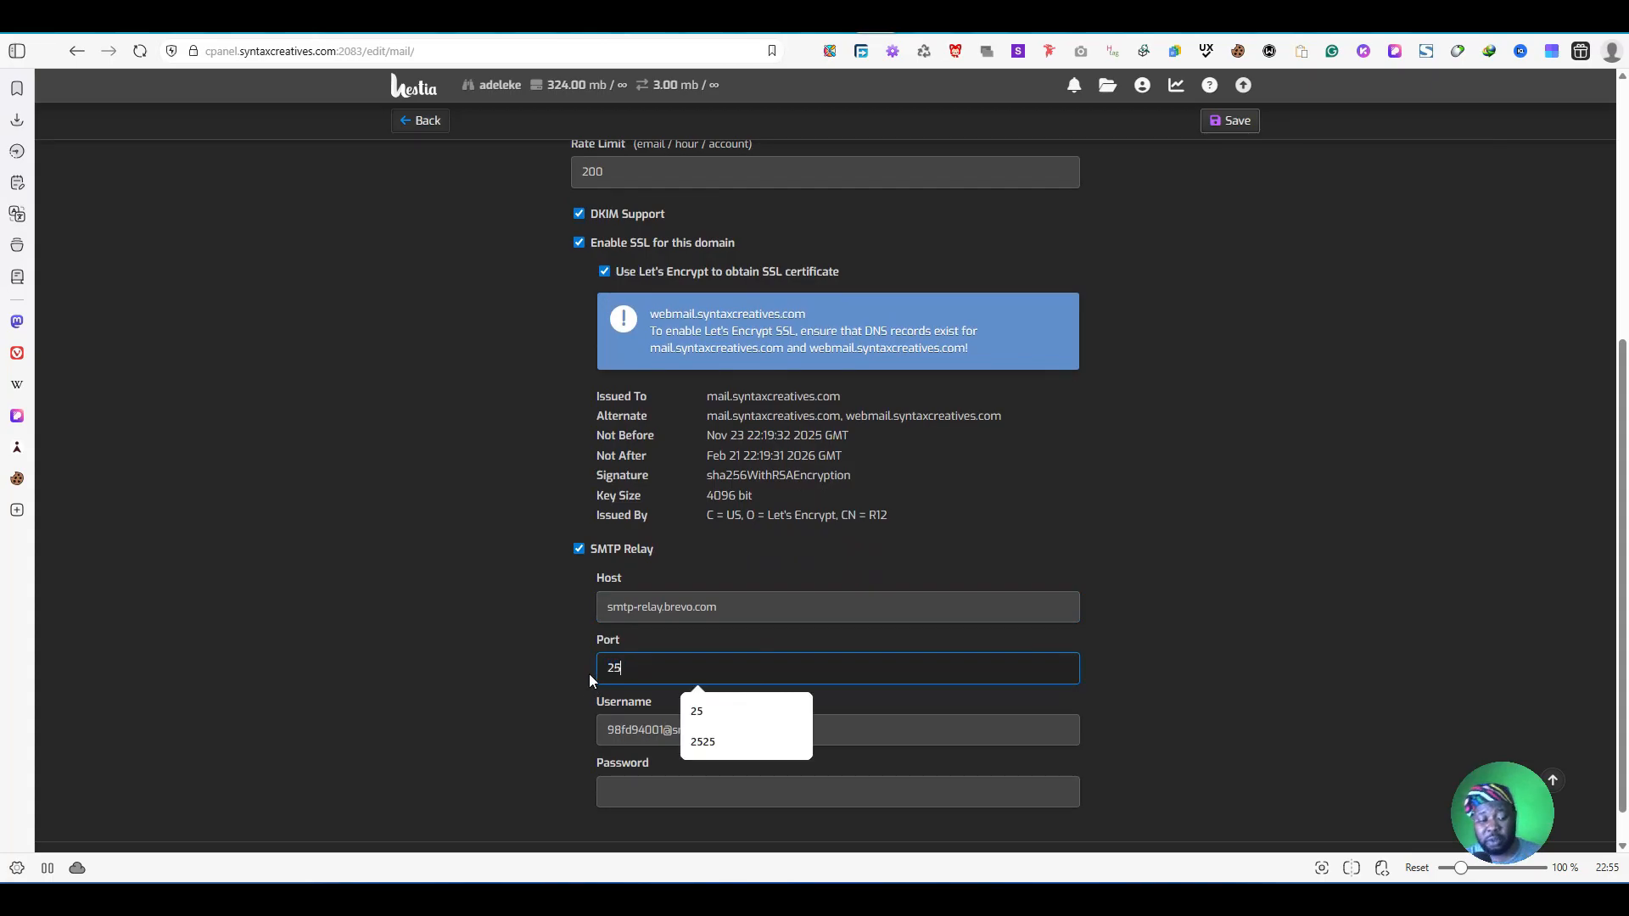
left_click(1264, 610)
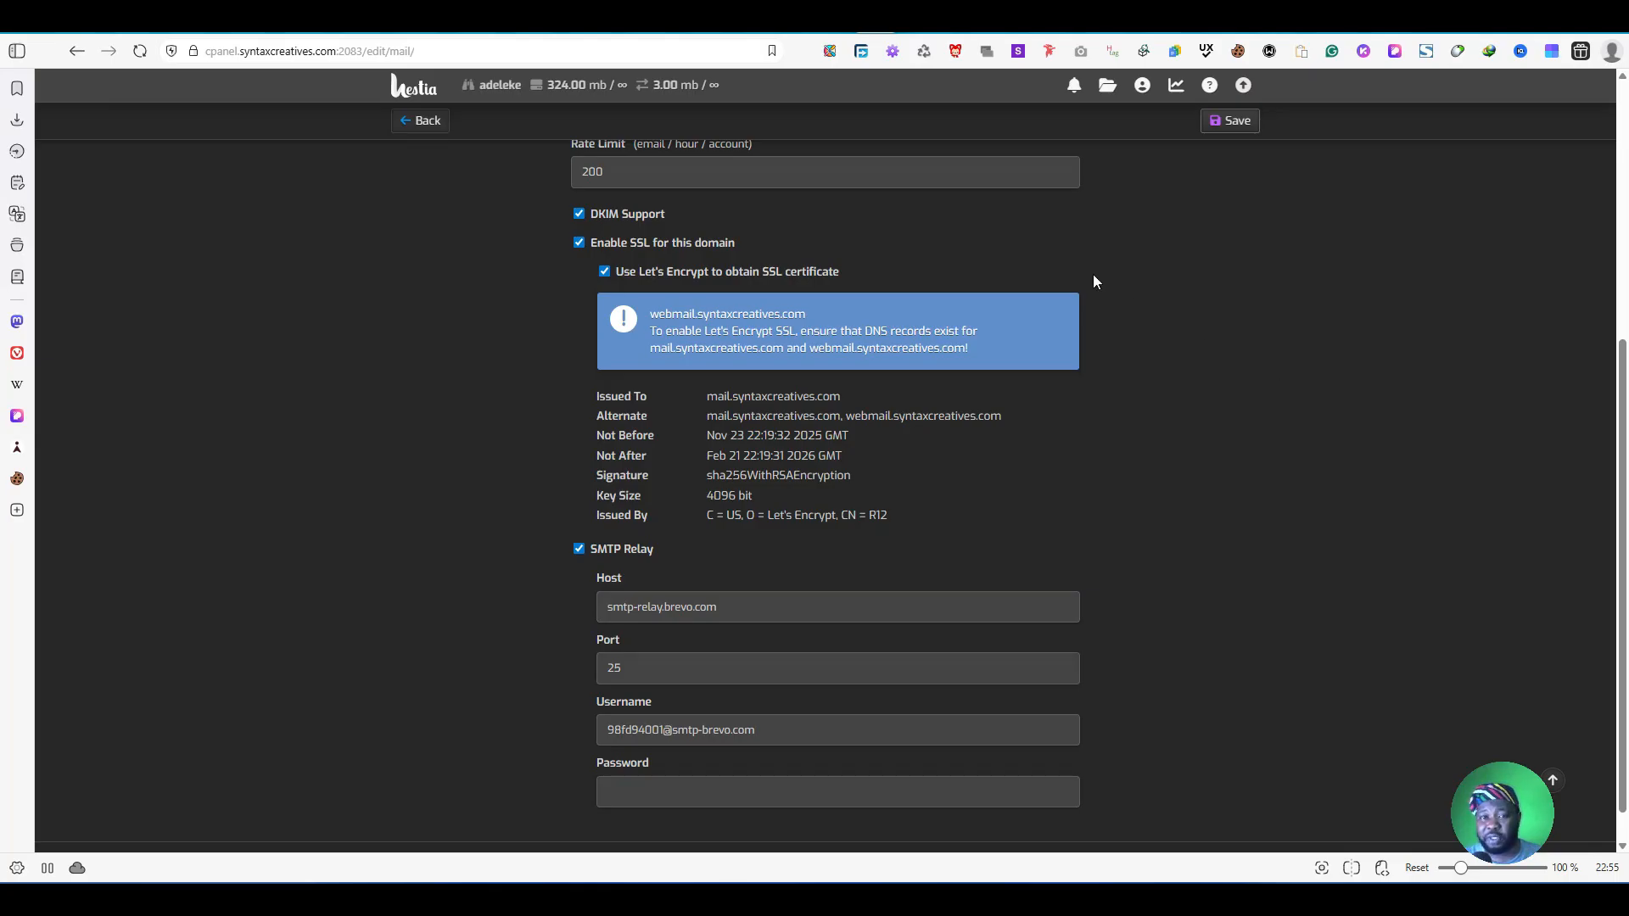
scroll(662, 231, "up", 2)
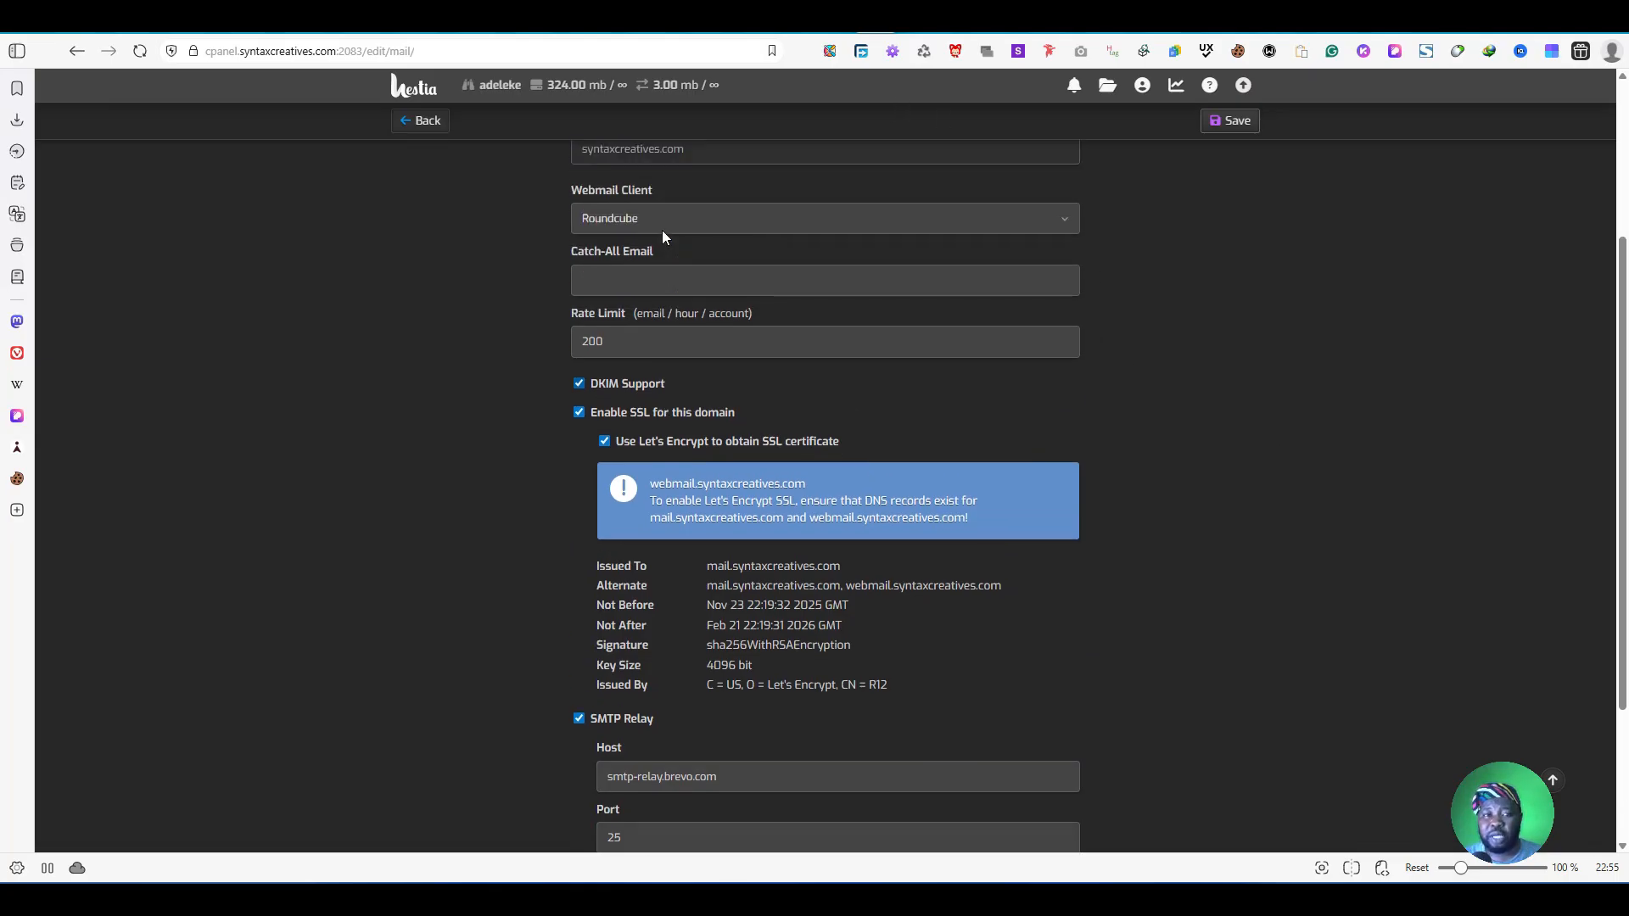
Step: Set the SMTP relay port of the syntaxcreatives.com mail domain to 2525 and save the mail domain
scroll(662, 230, "down", 3)
left_click(702, 628)
key("BackSpace")
key("BackSpace")
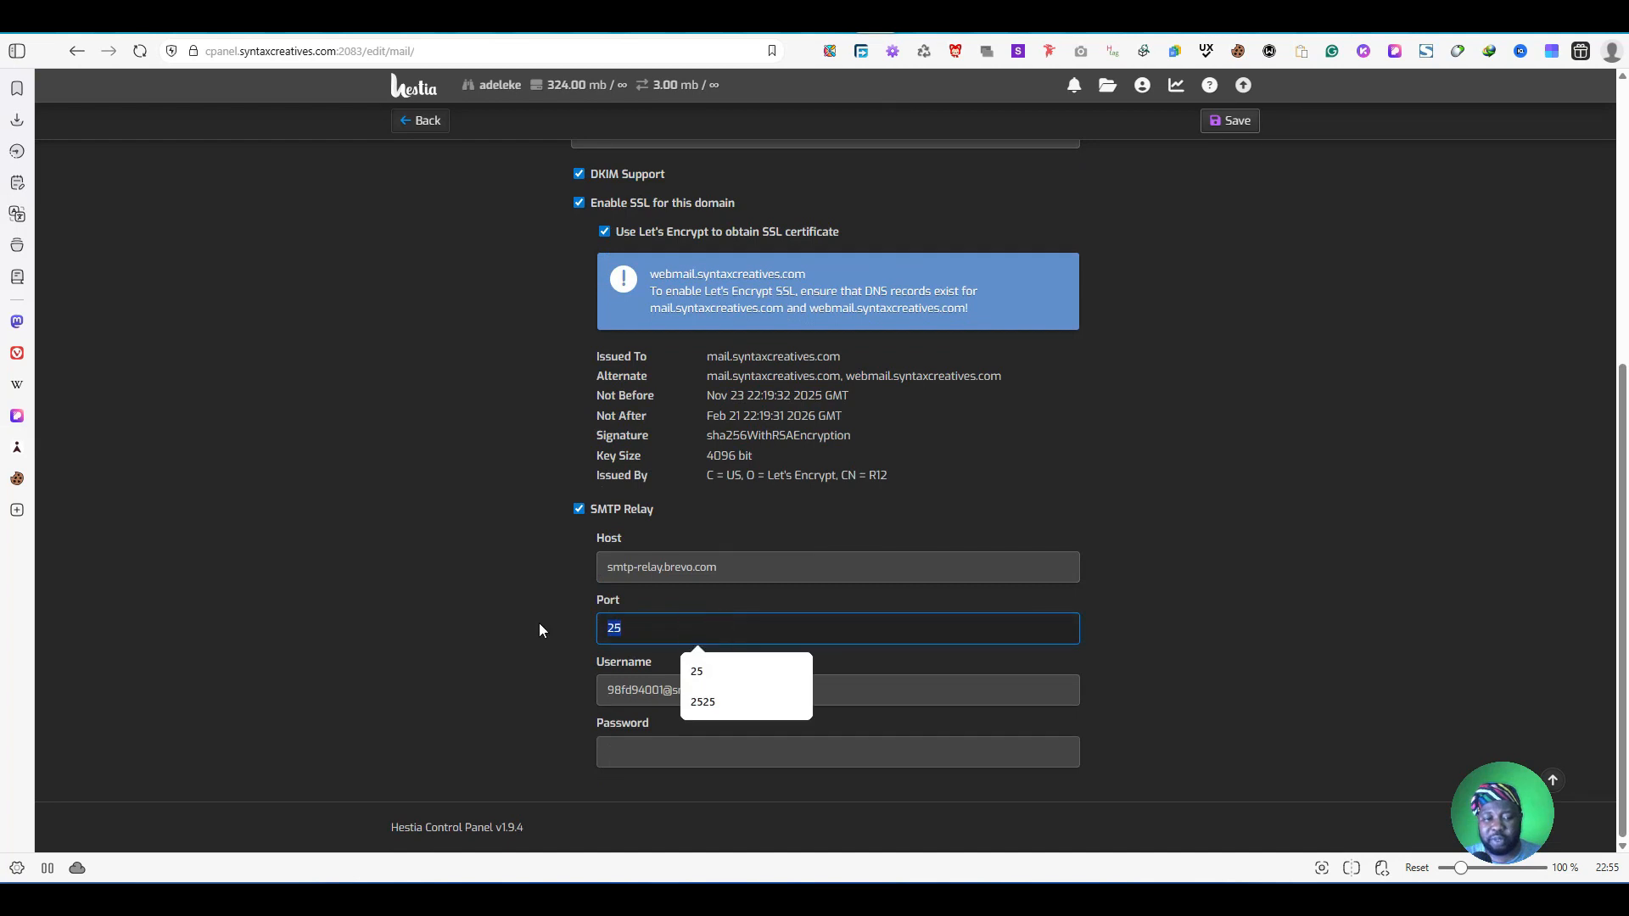
type("2525")
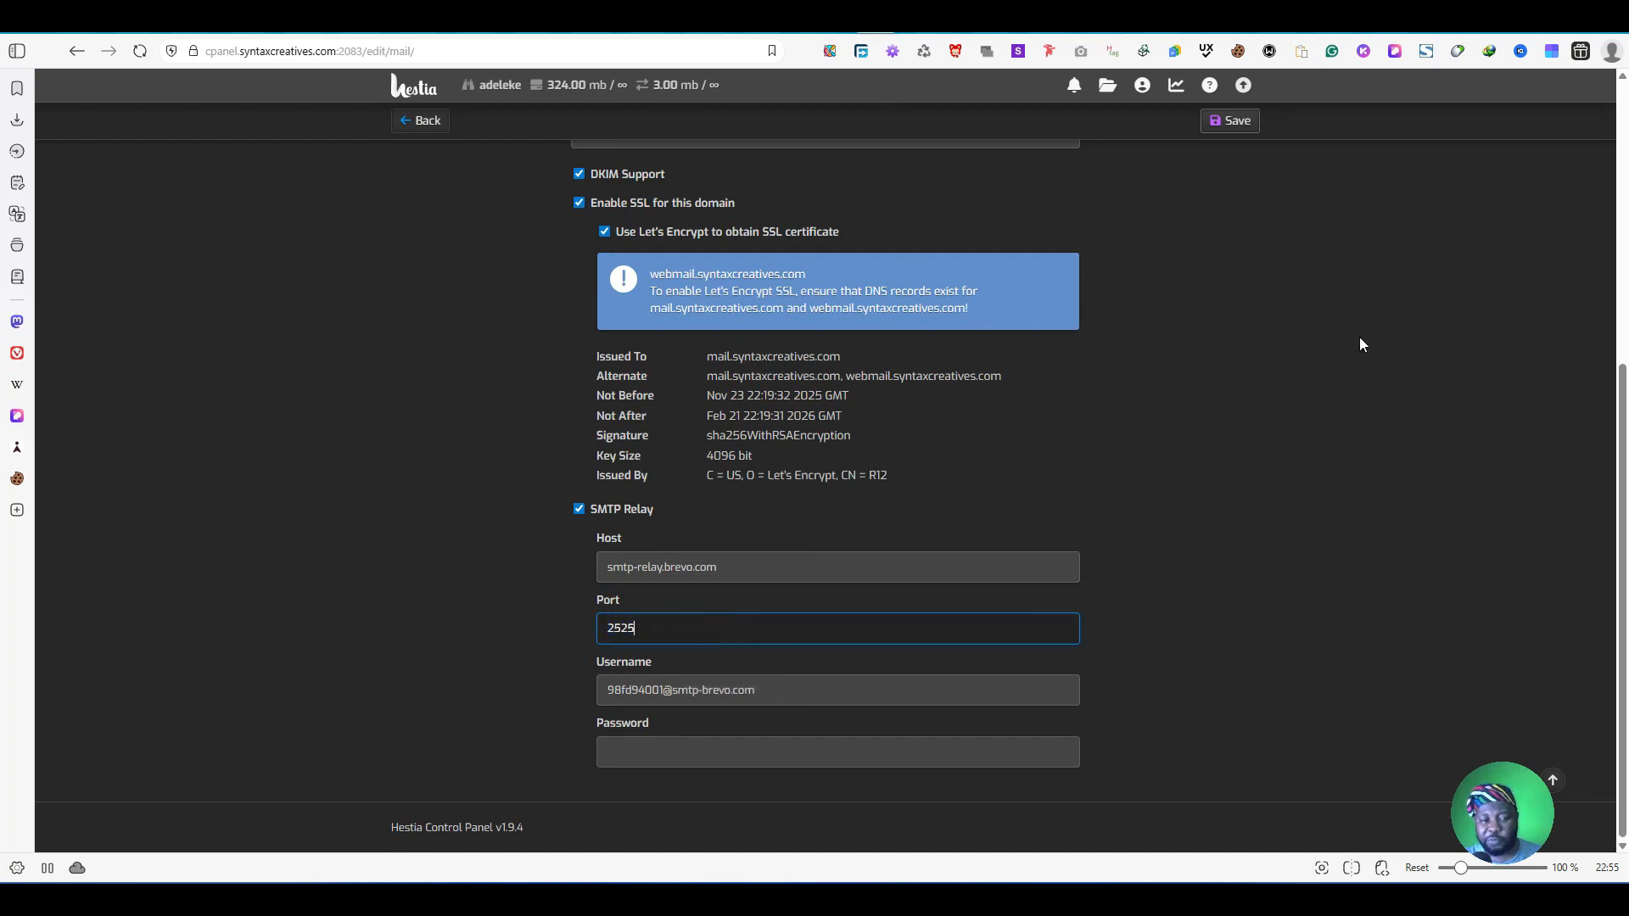
left_click(1231, 120)
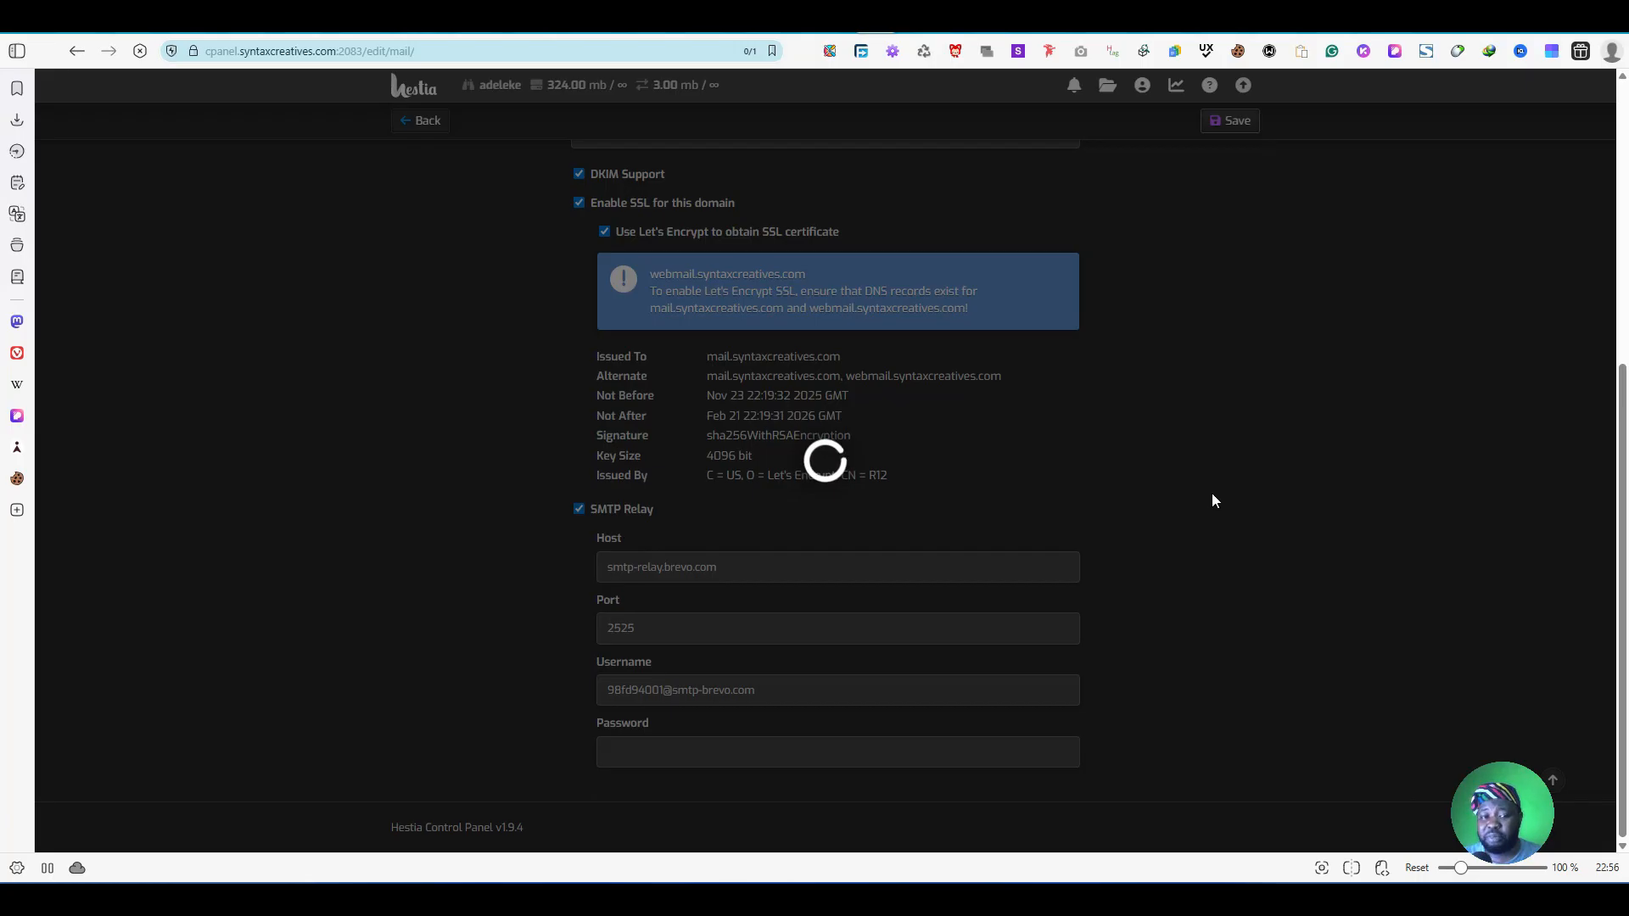
scroll(1222, 501, "down", 8)
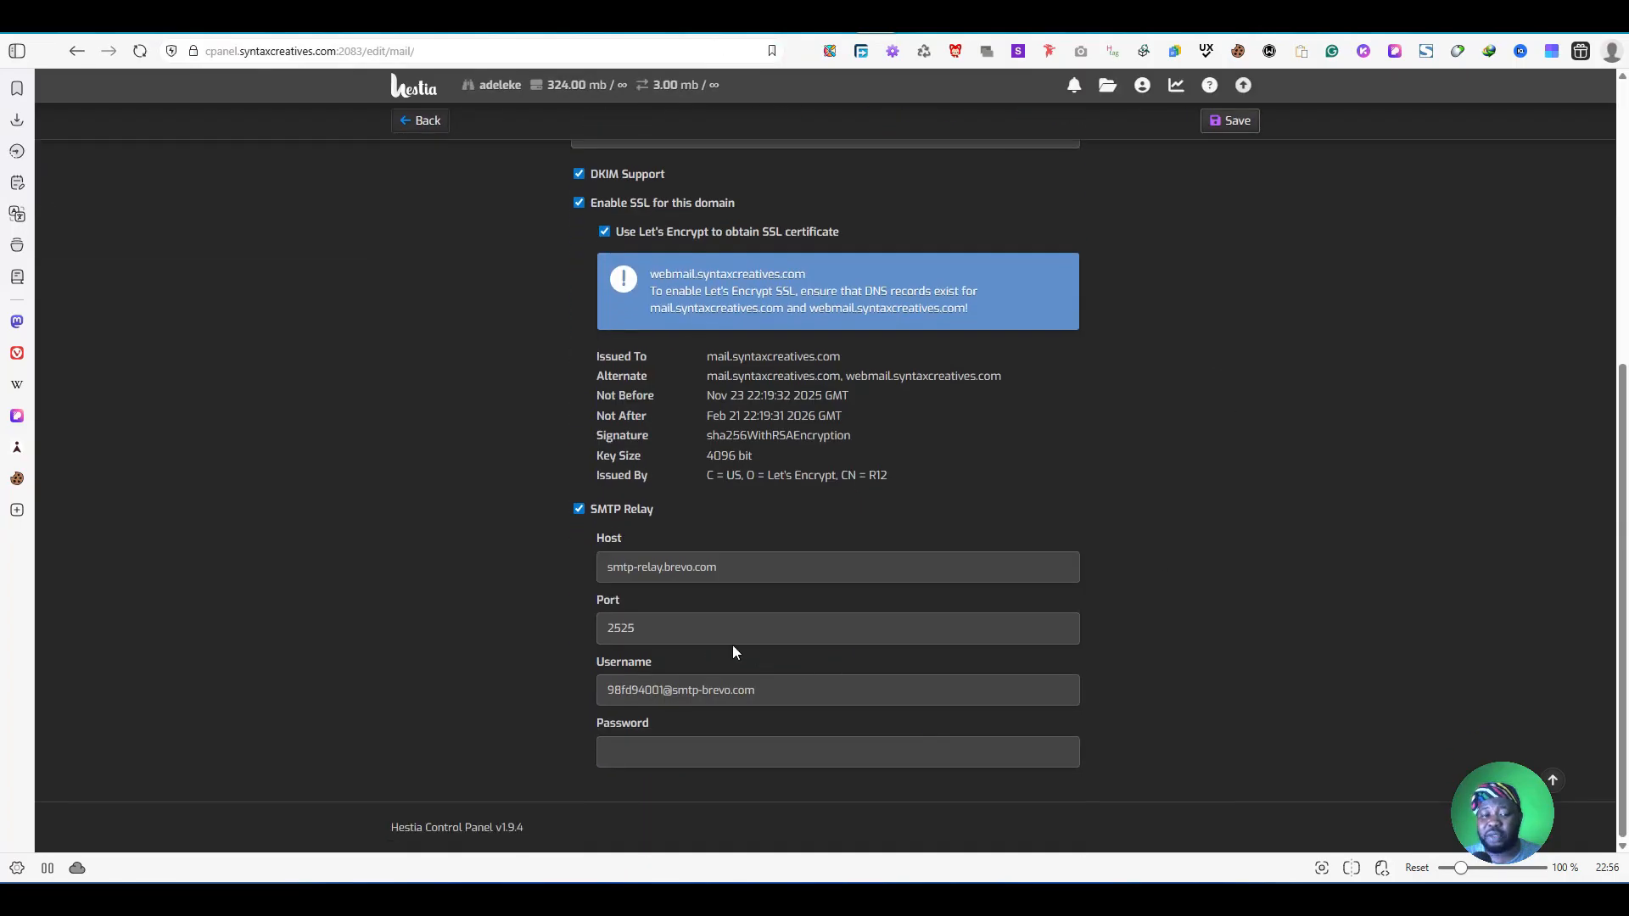
scroll(1213, 553, "up", 5)
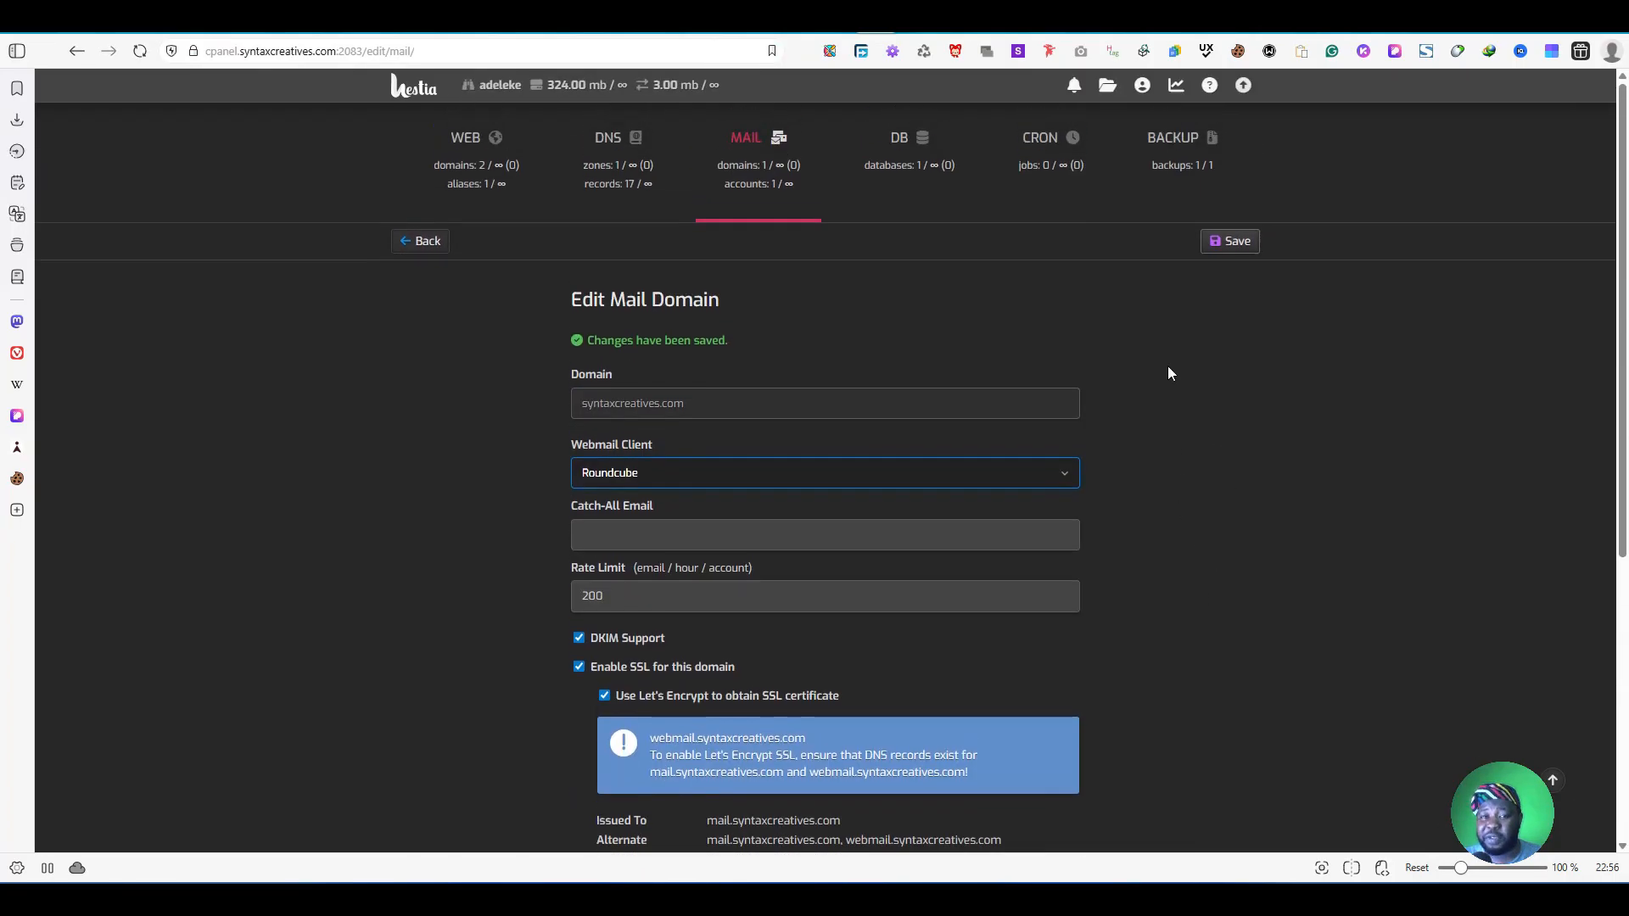
Step: Return to the administrator account, open the exim4 service configuration from the server settings, and widen its text editor
left_click(1243, 85)
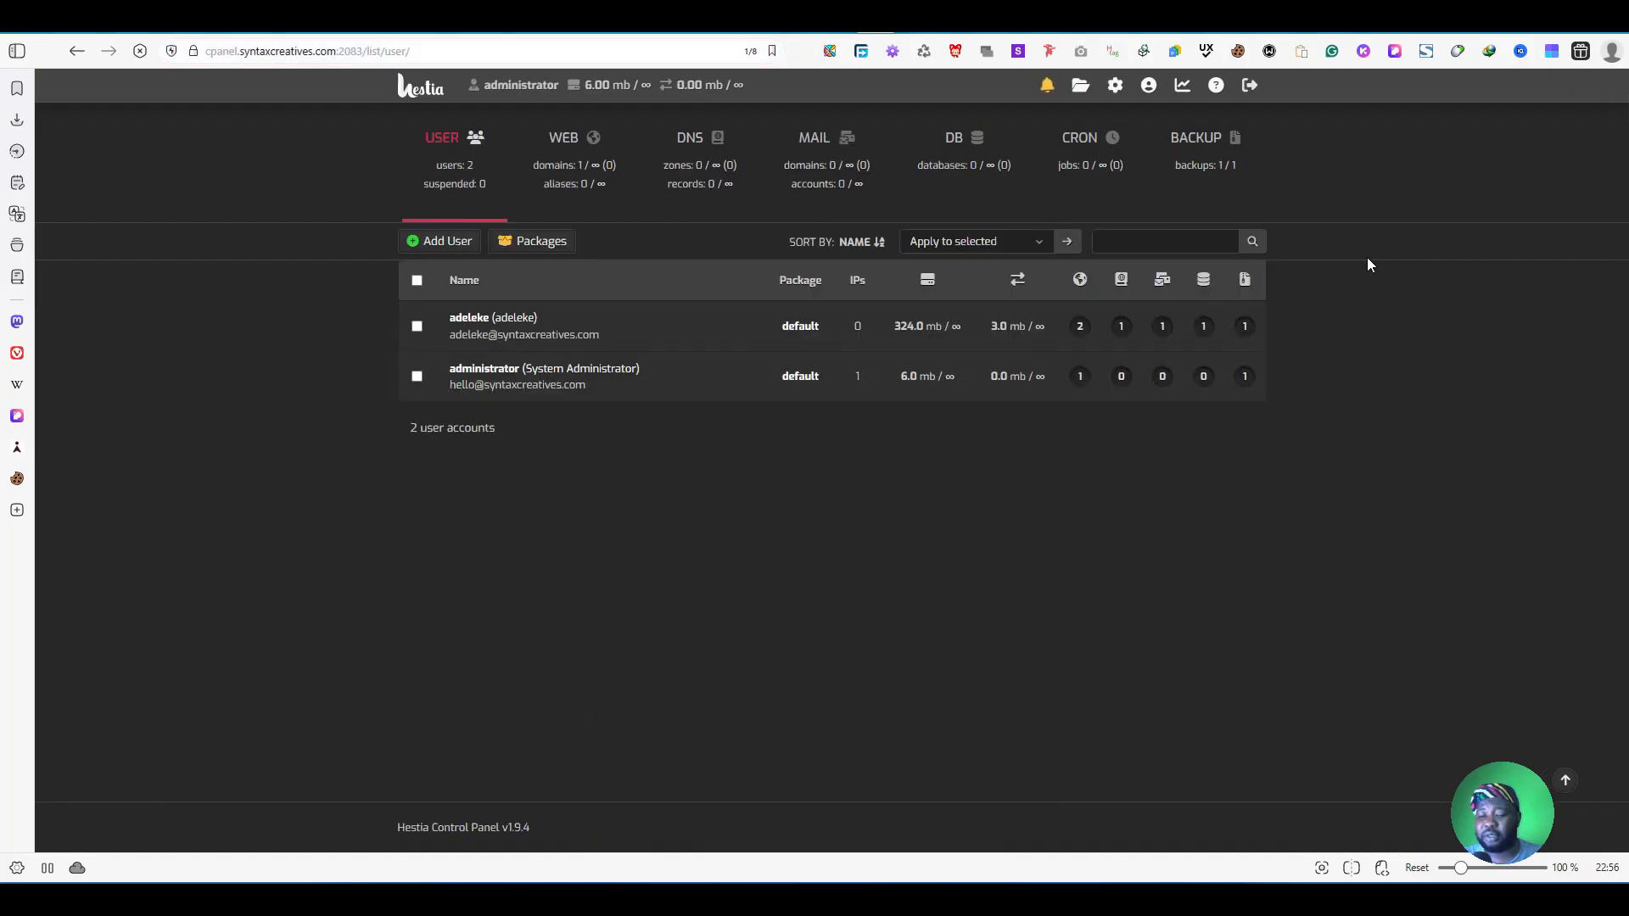
left_click(1115, 85)
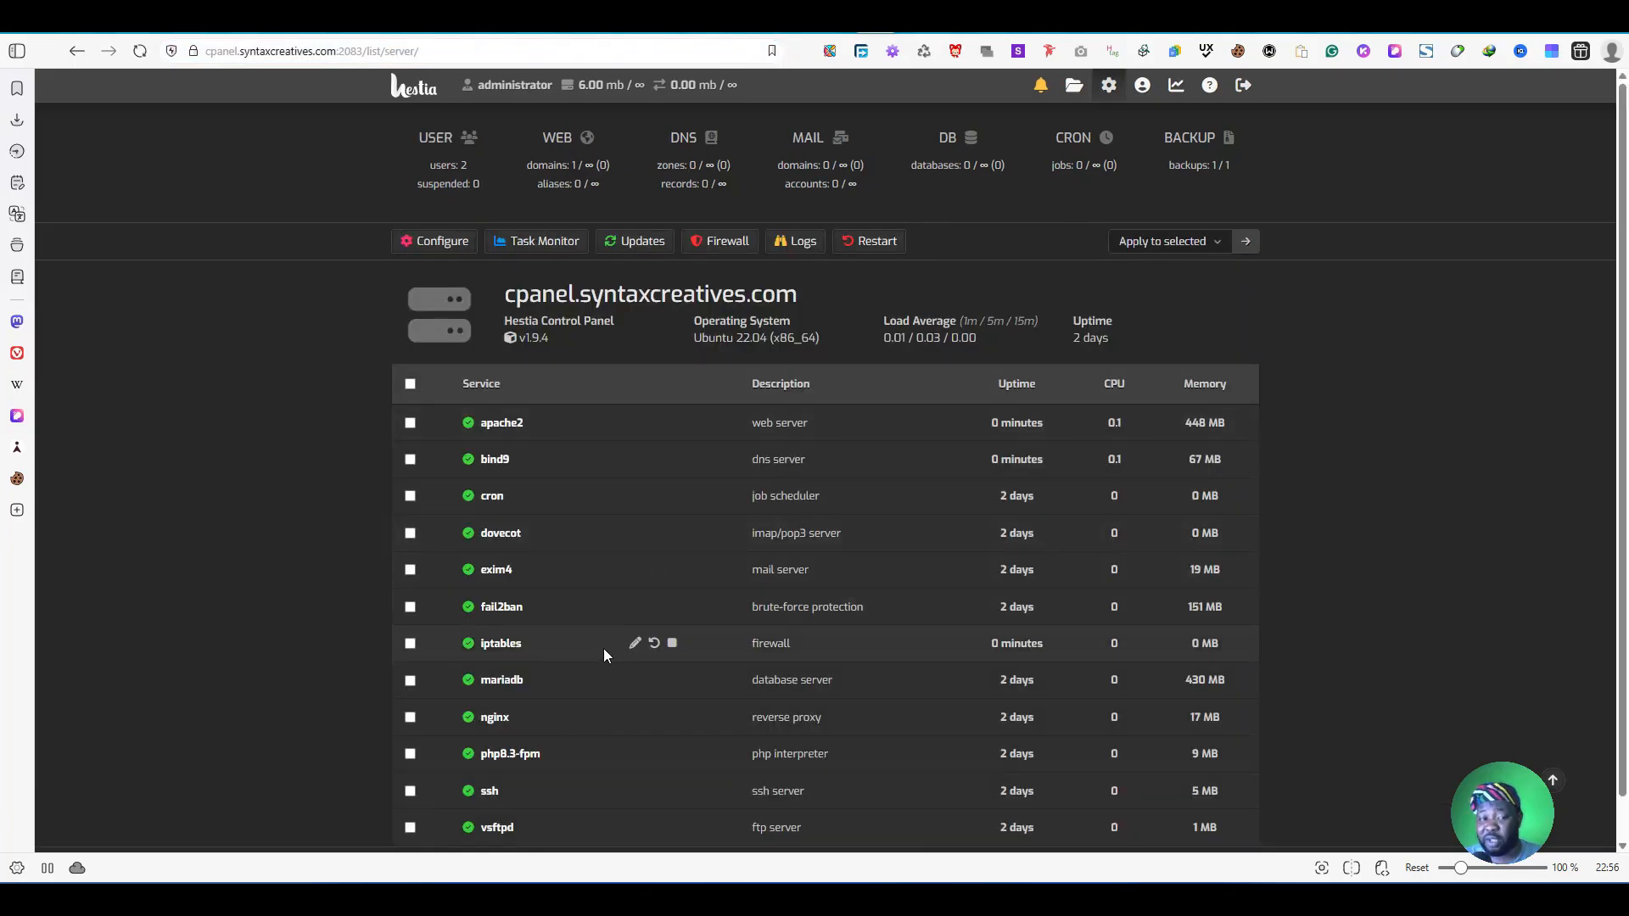
left_click(635, 570)
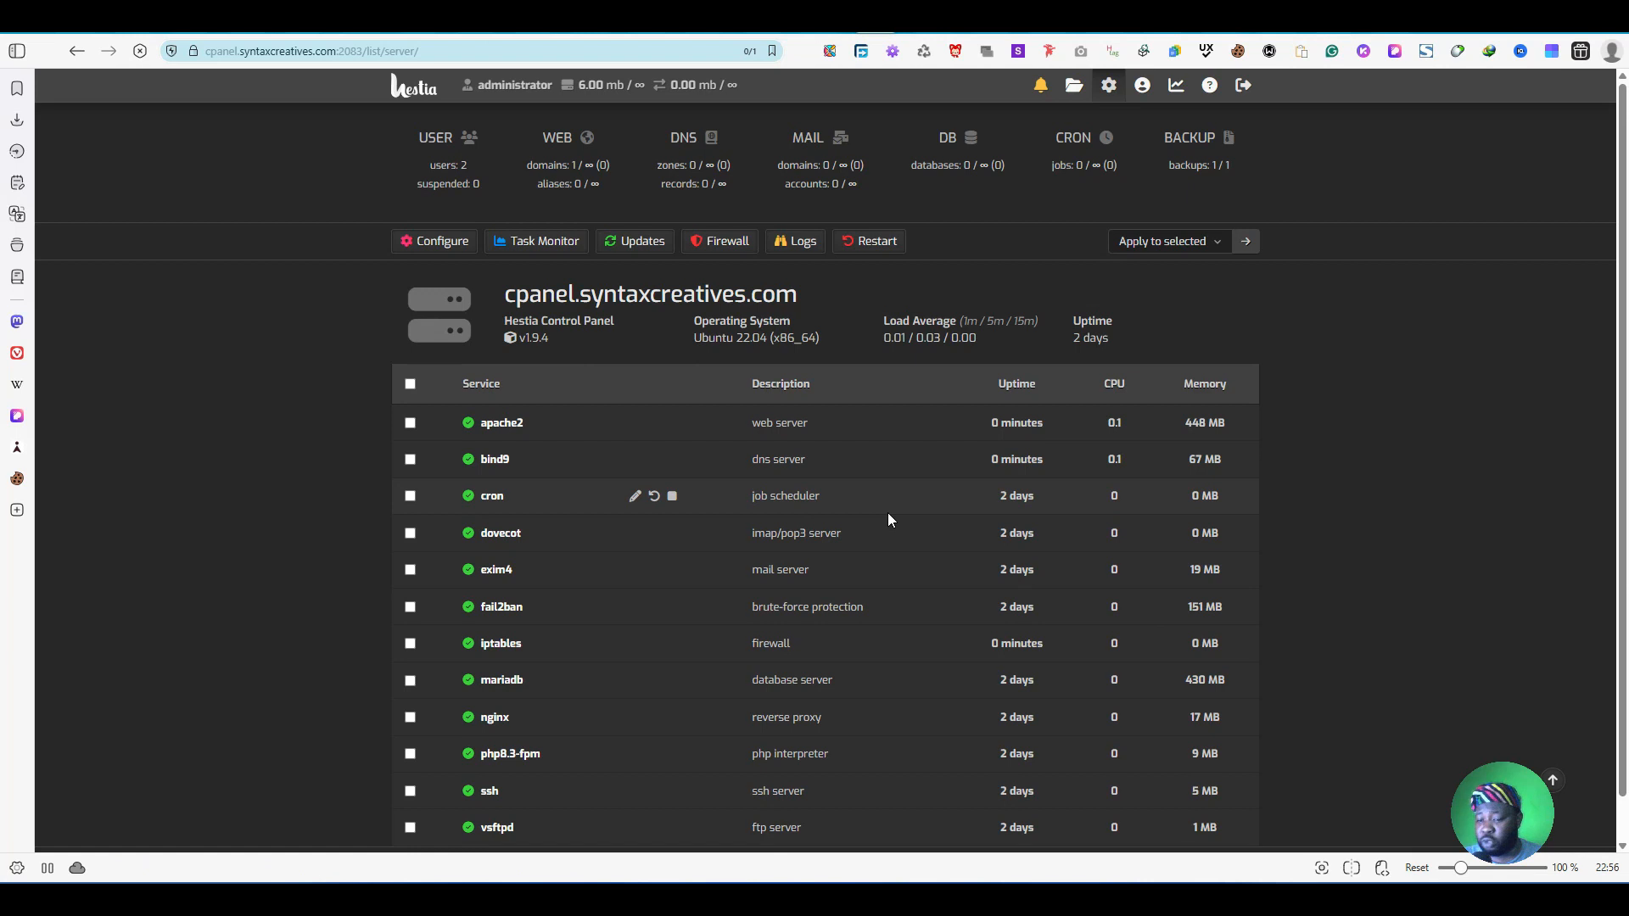
left_click(1084, 603)
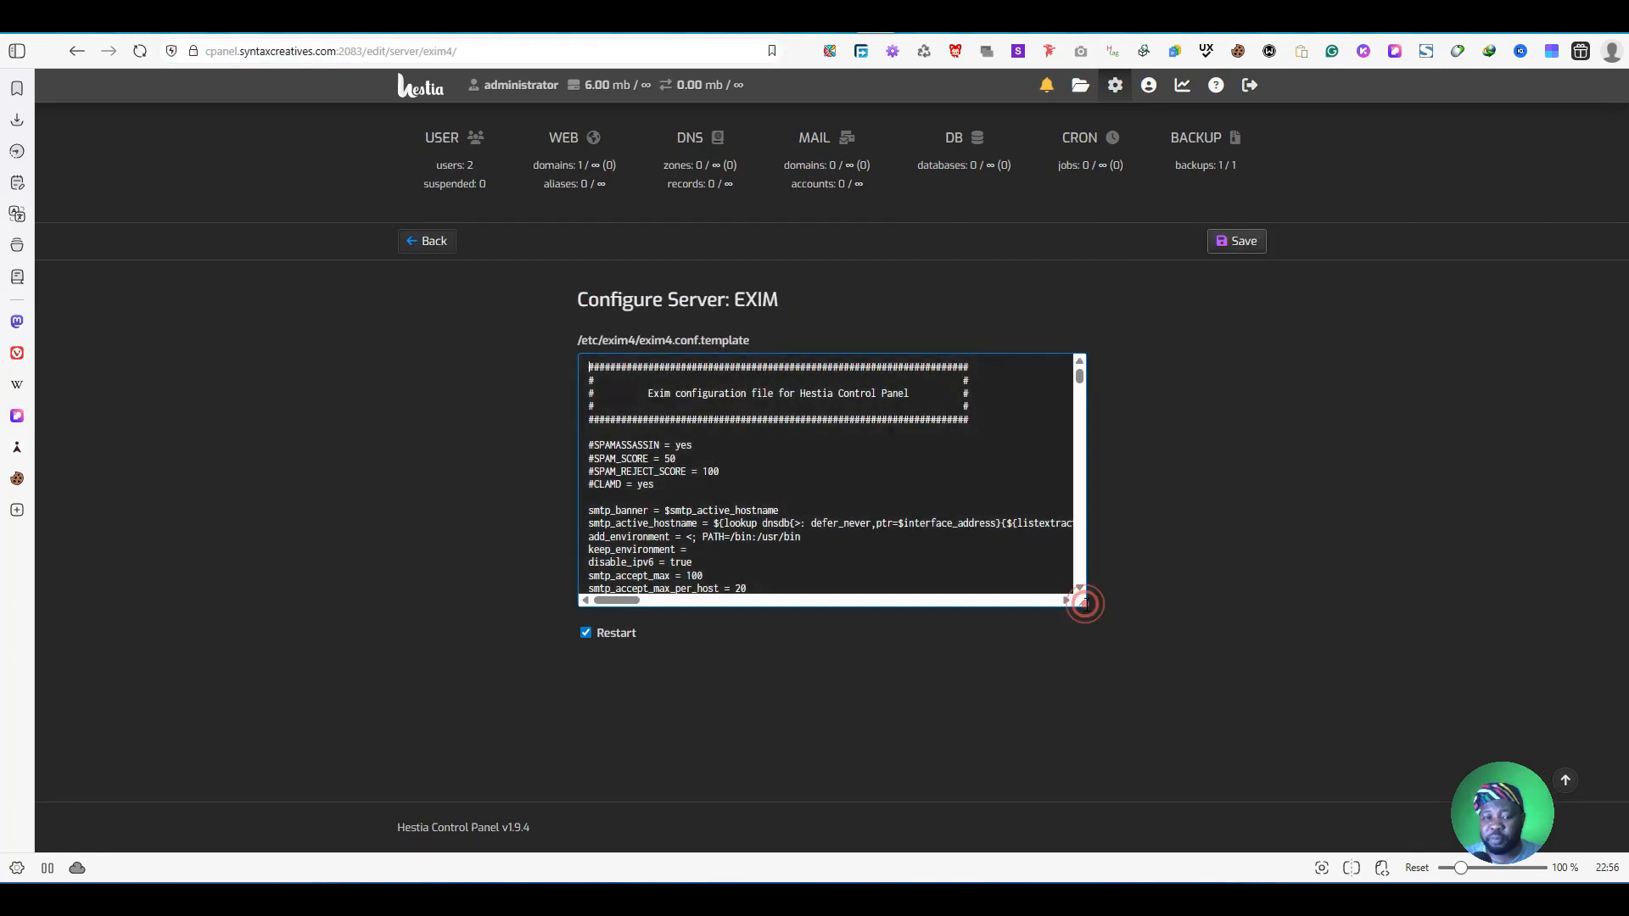
left_click_drag(1083, 602, 1444, 633)
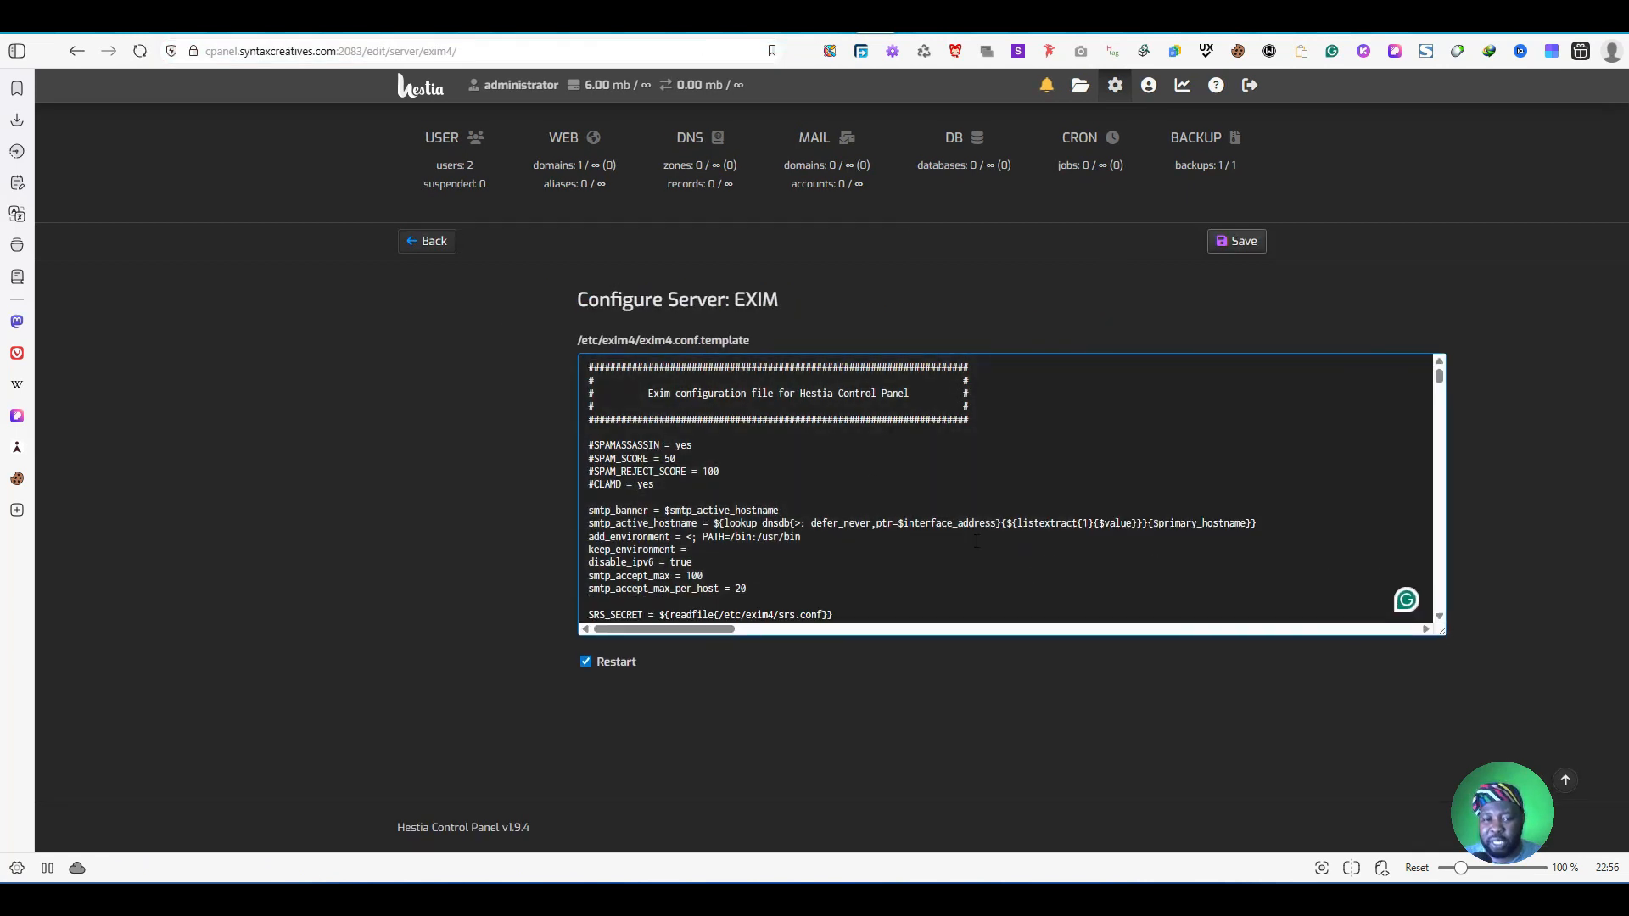
Step: Add port 2525 as the first entry of daemon_smtp_ports in the Exim configuration, ahead of 465
scroll(976, 541, "down", 10)
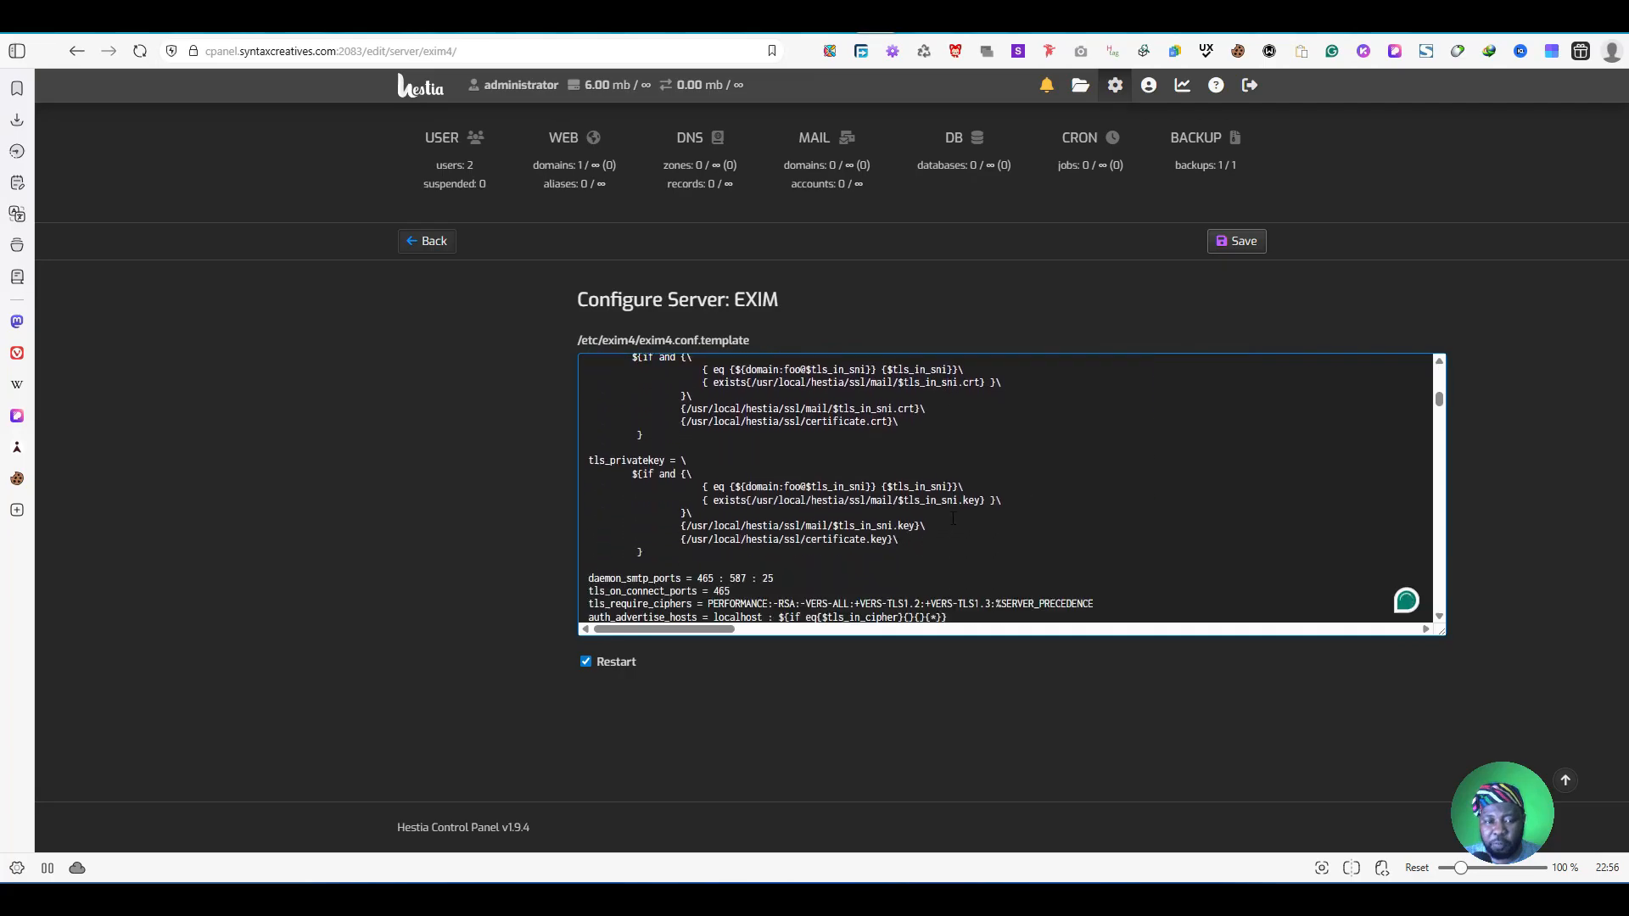
scroll(953, 518, "down", 3)
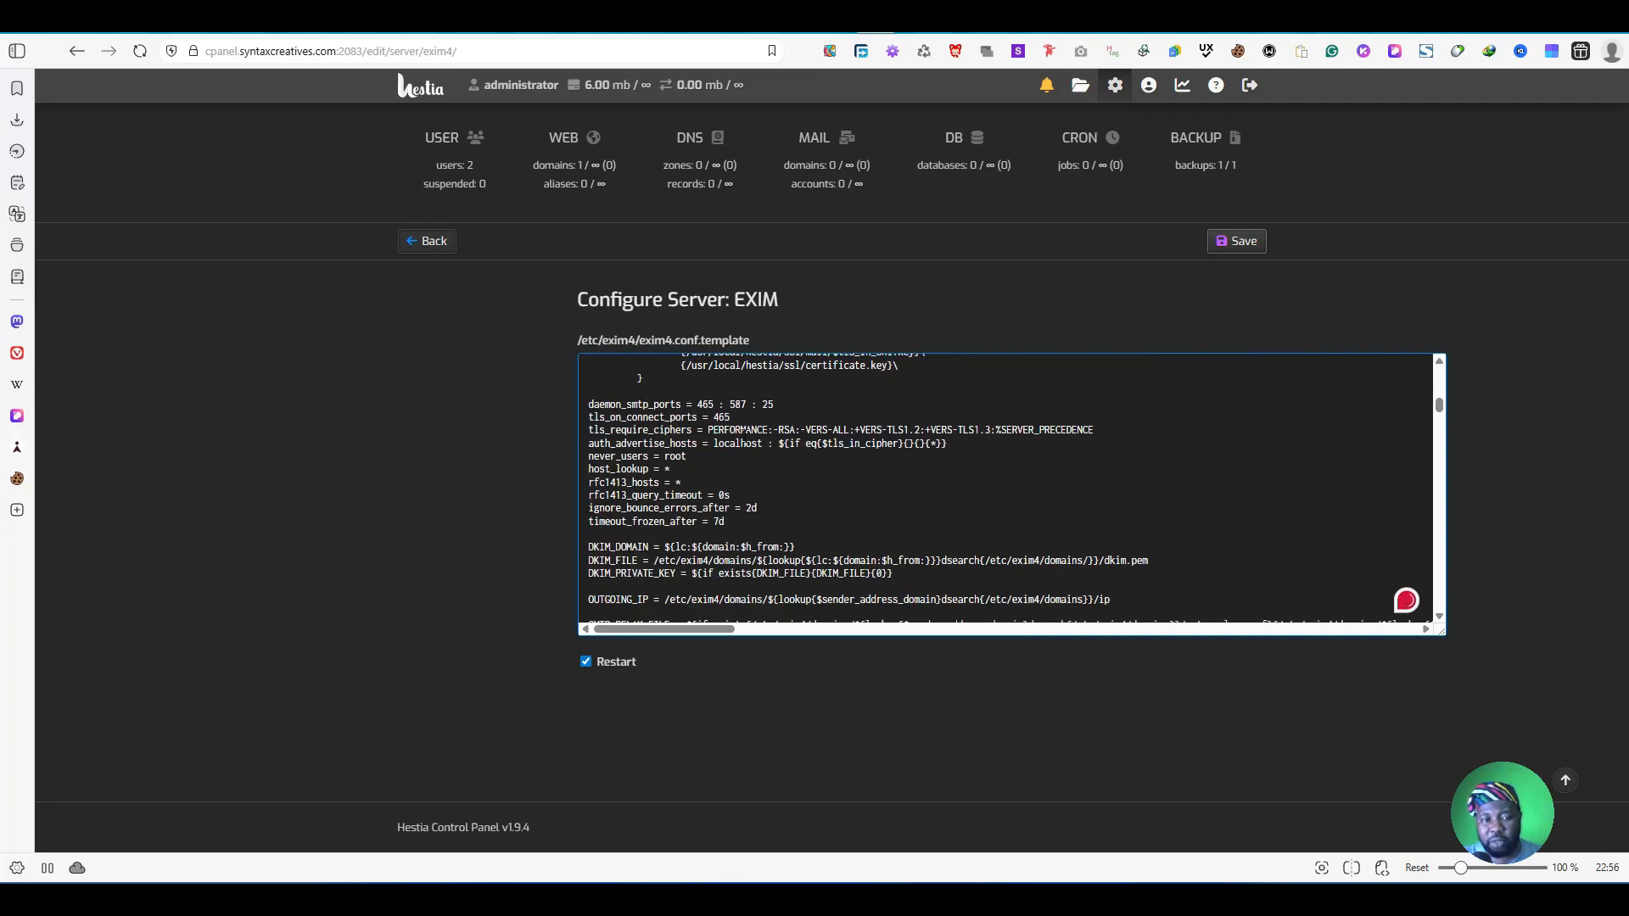
left_click_drag(588, 404, 666, 405)
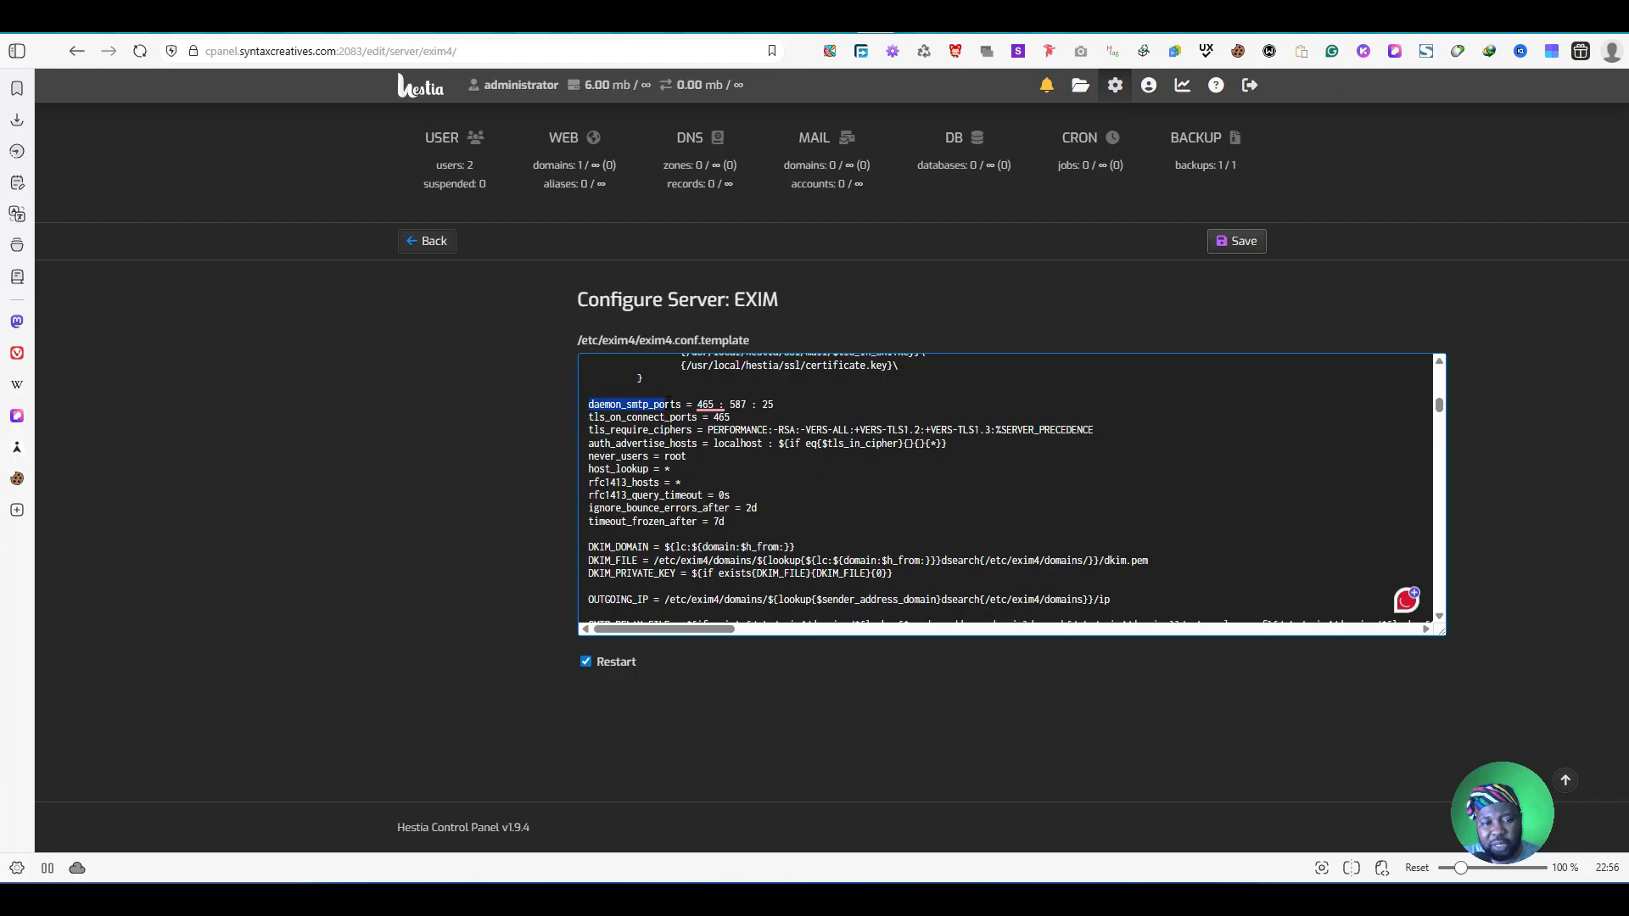
mouse_move(708, 418)
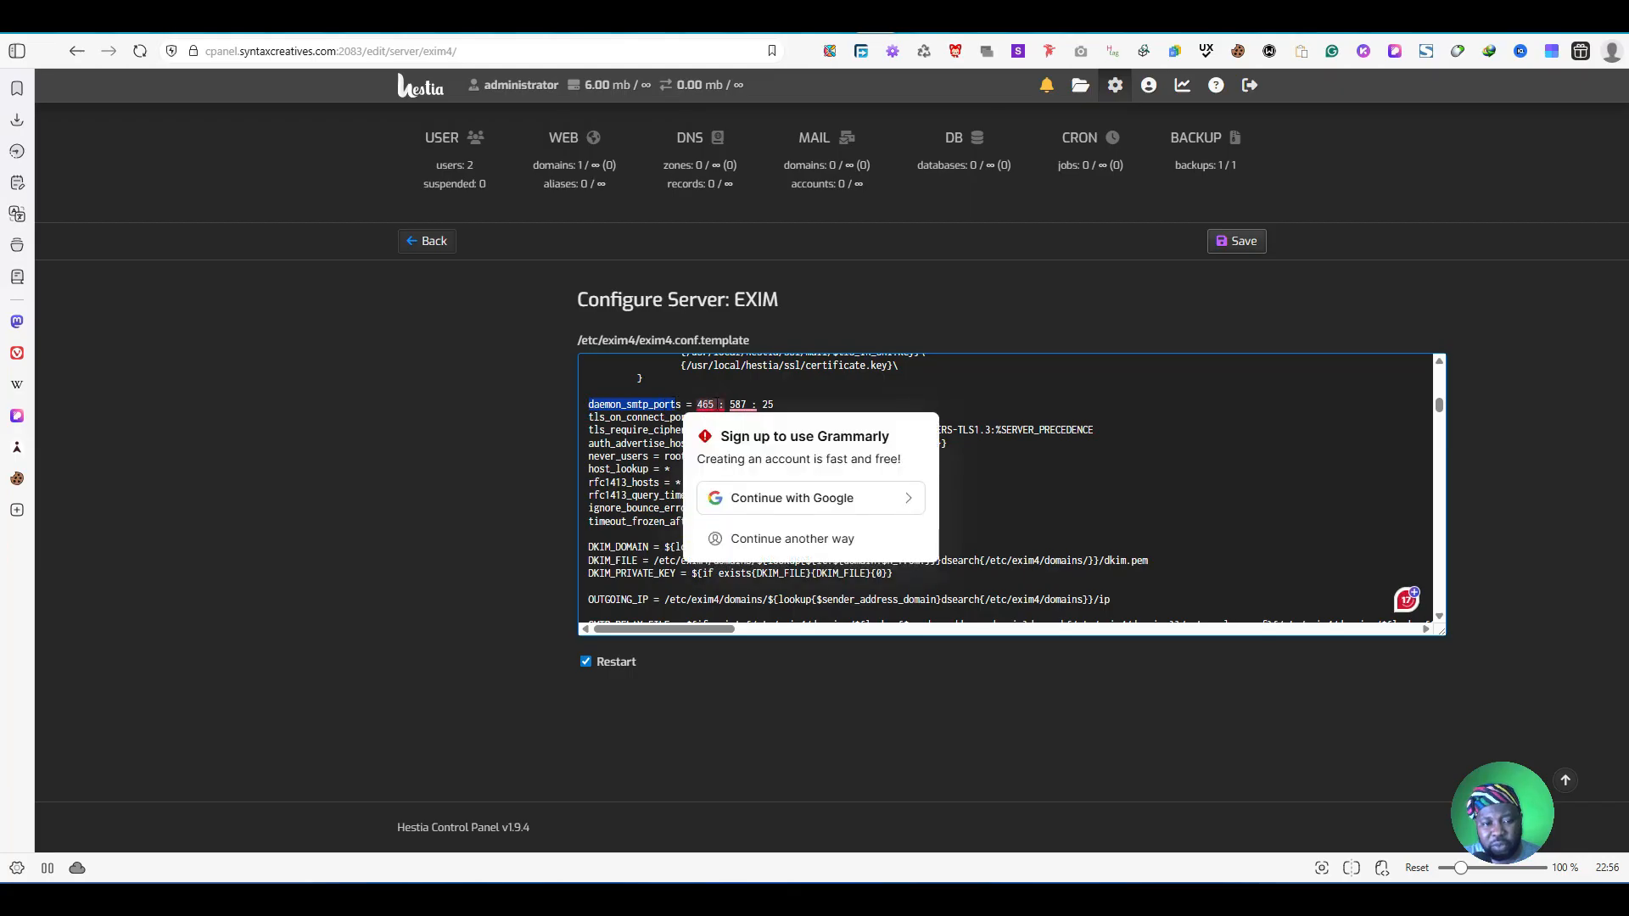
left_click(705, 406)
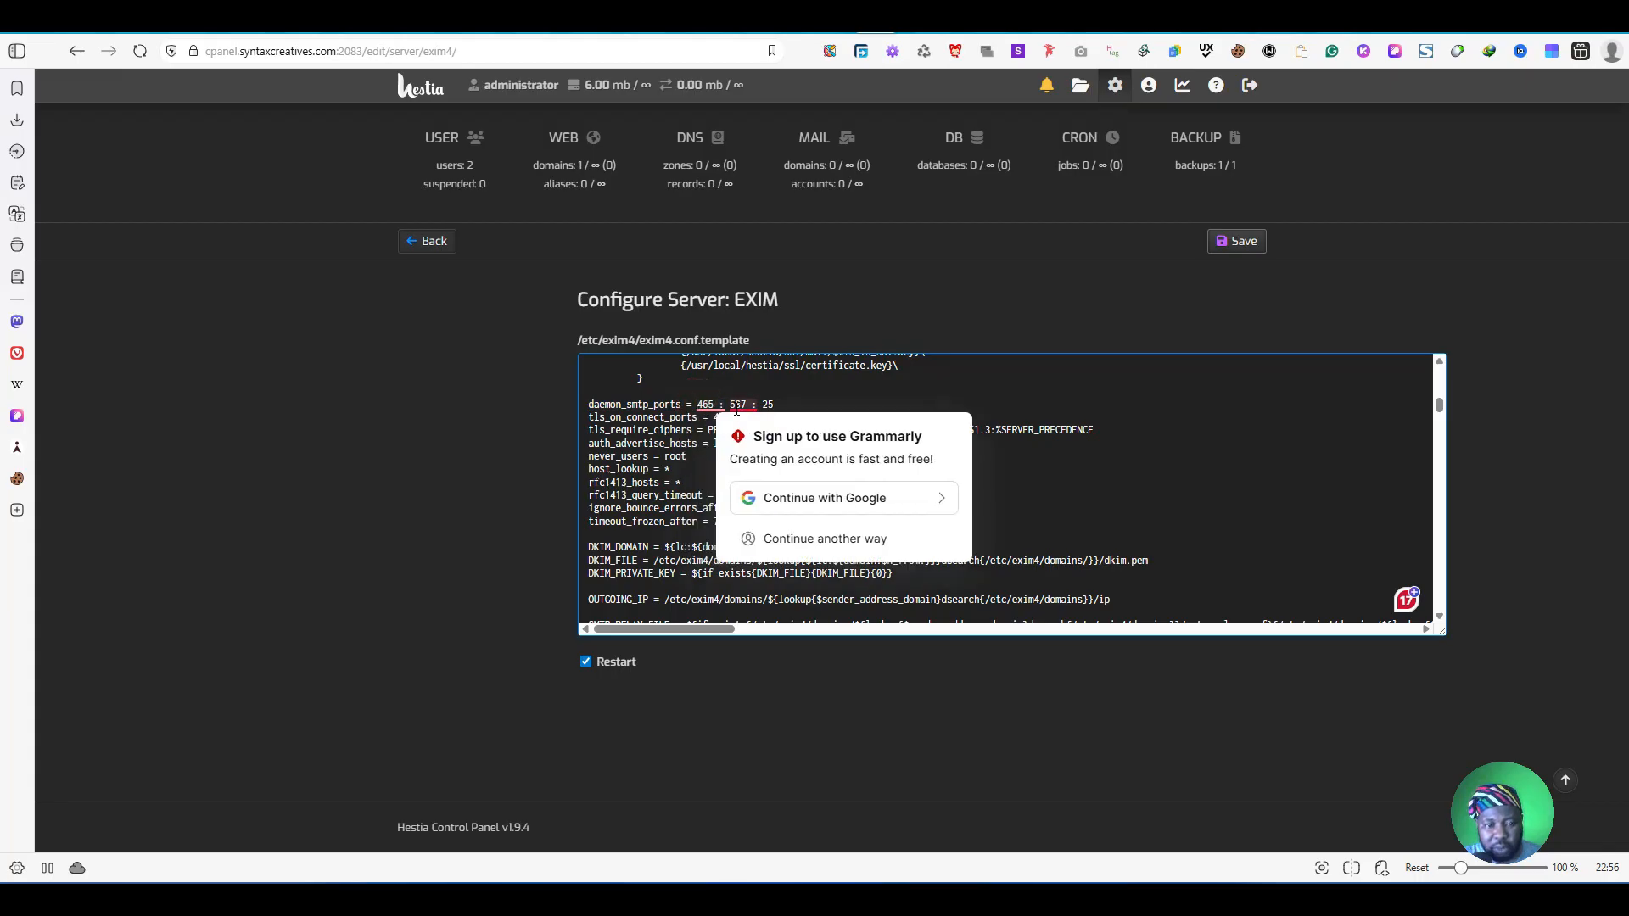
key("ctrl+c")
key("Left")
key("ctrl+v")
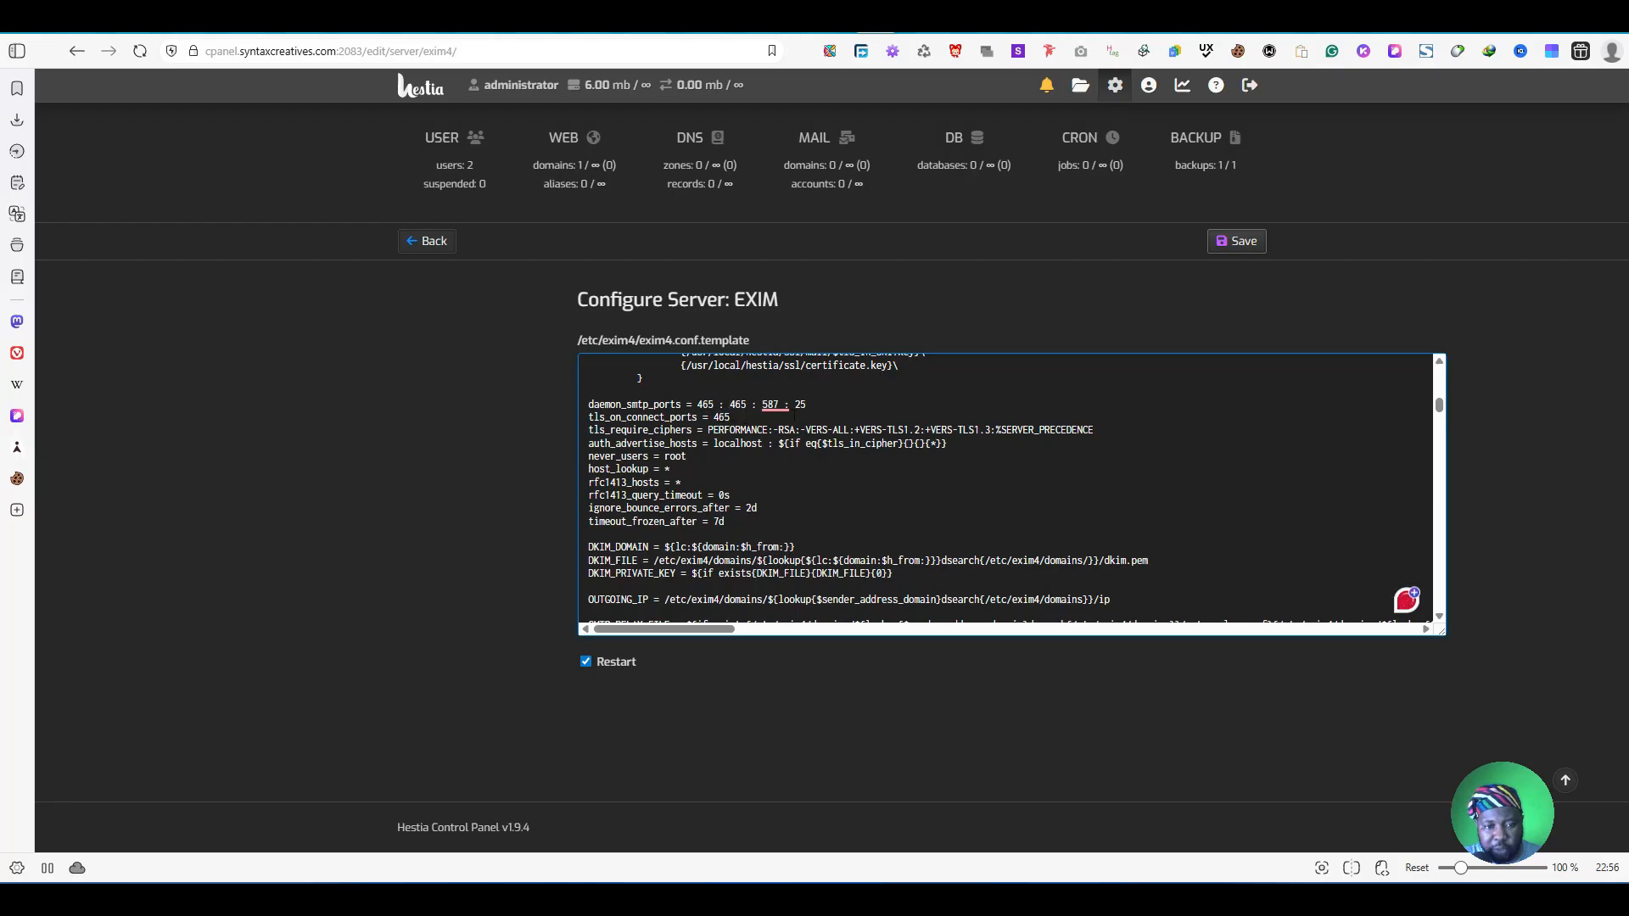
double_click(706, 405)
type("2525")
Step: Set tls_on_connect_ports to 2525 and save the Exim configuration with the service restart enabled
double_click(722, 417)
type("2525")
left_click(1235, 242)
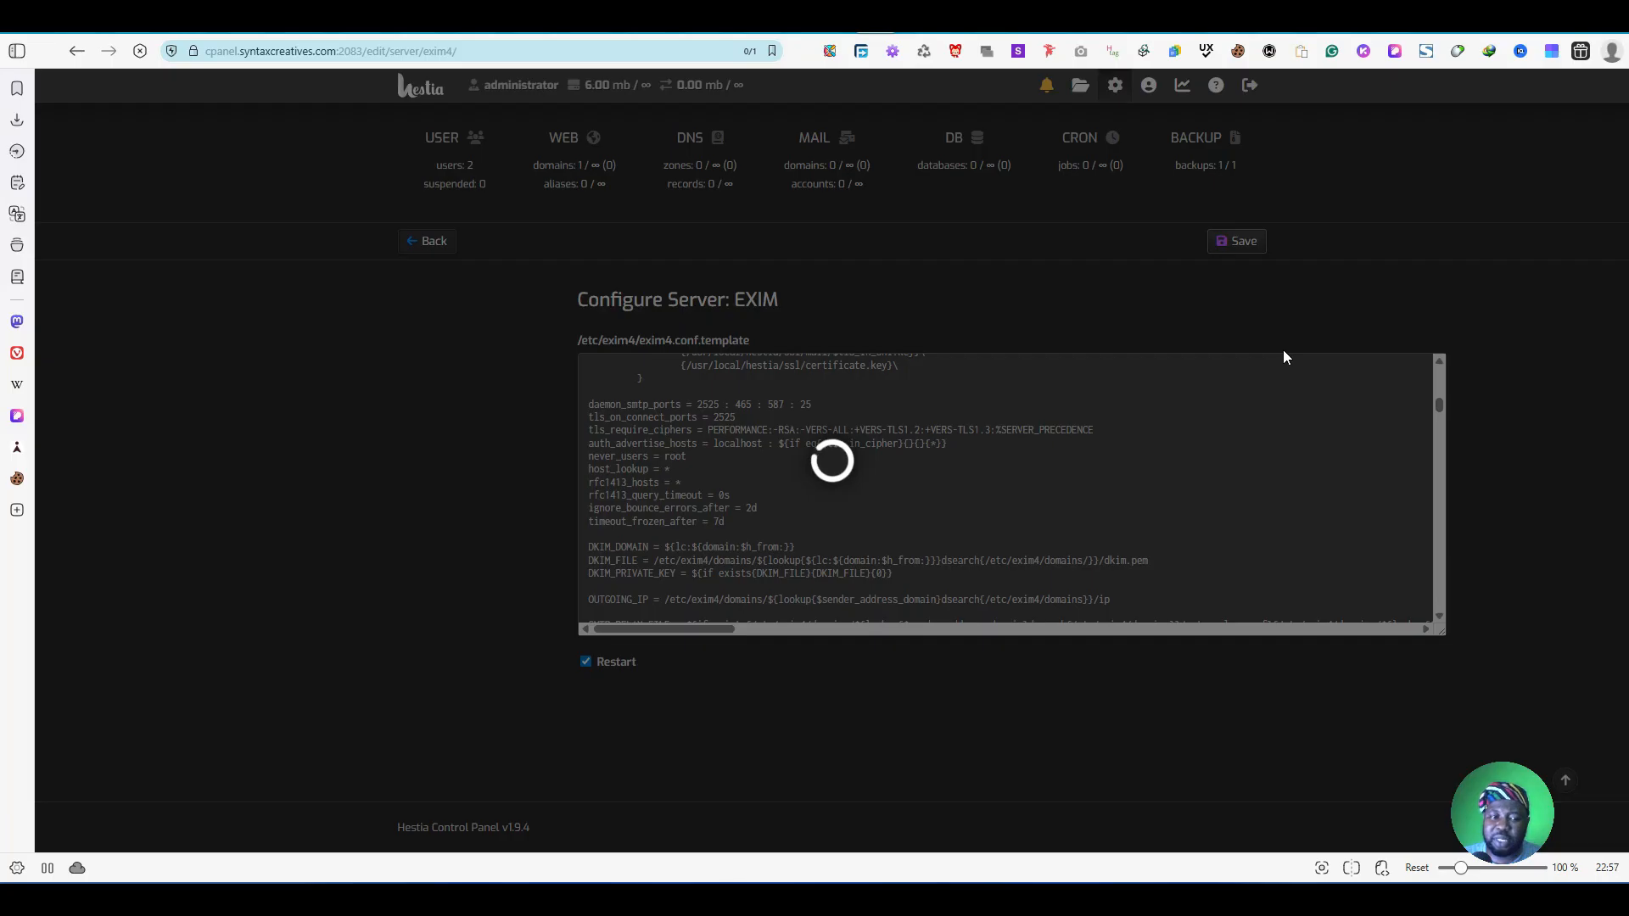
scroll(866, 469, "down", 10)
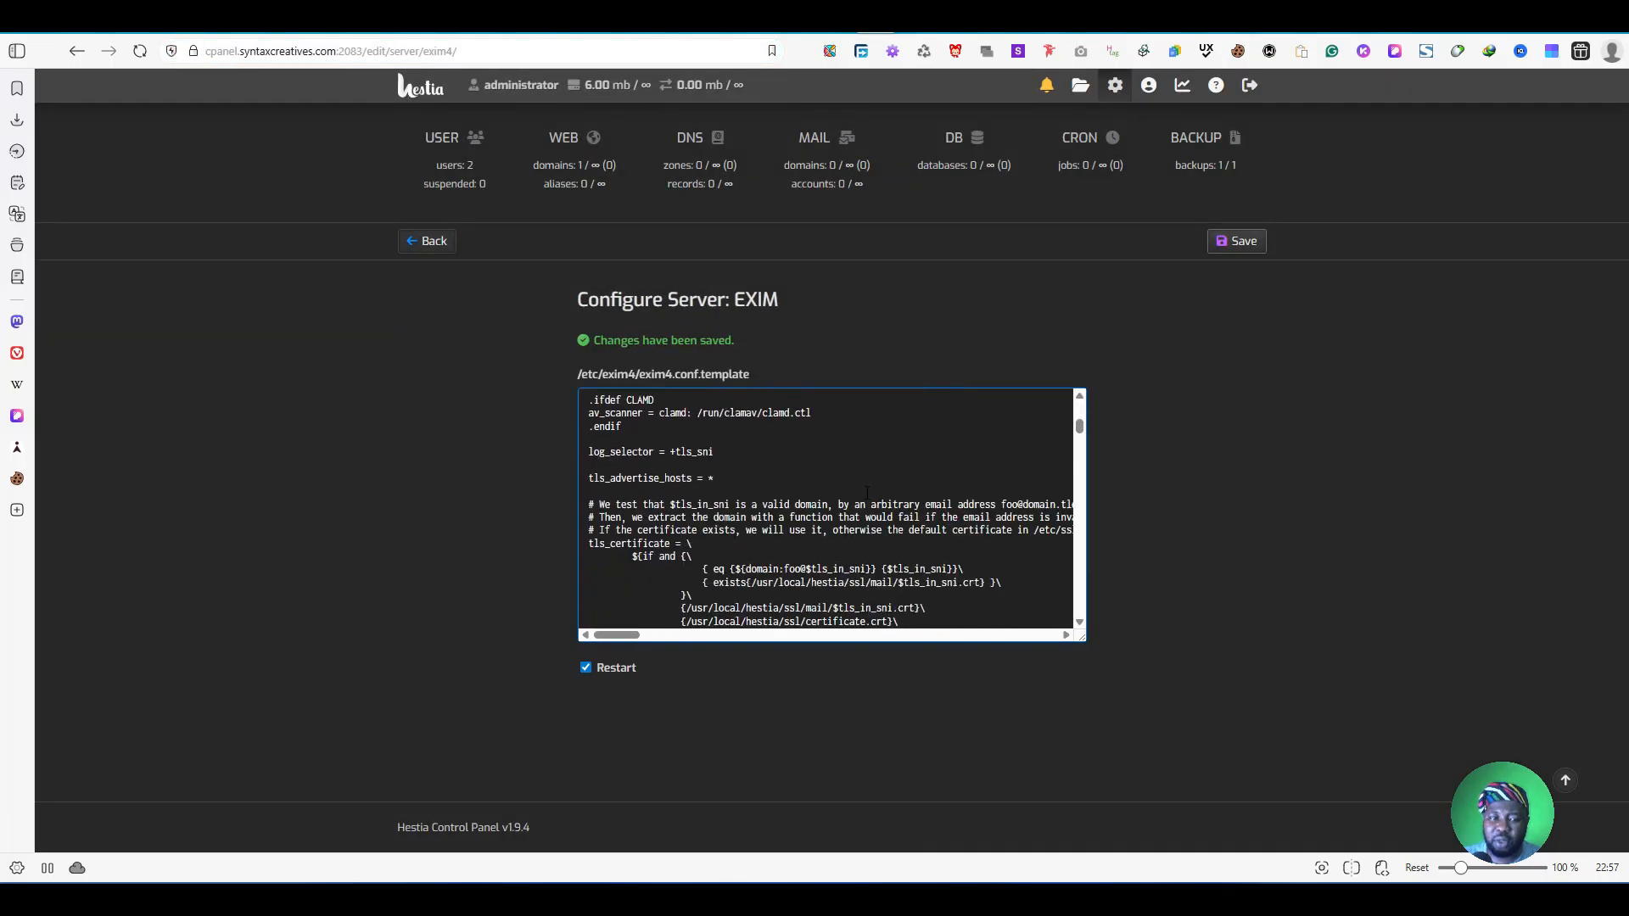
Step: Return to the server's services list and restart the exim4 service
scroll(866, 470, "down", 2)
left_click(430, 245)
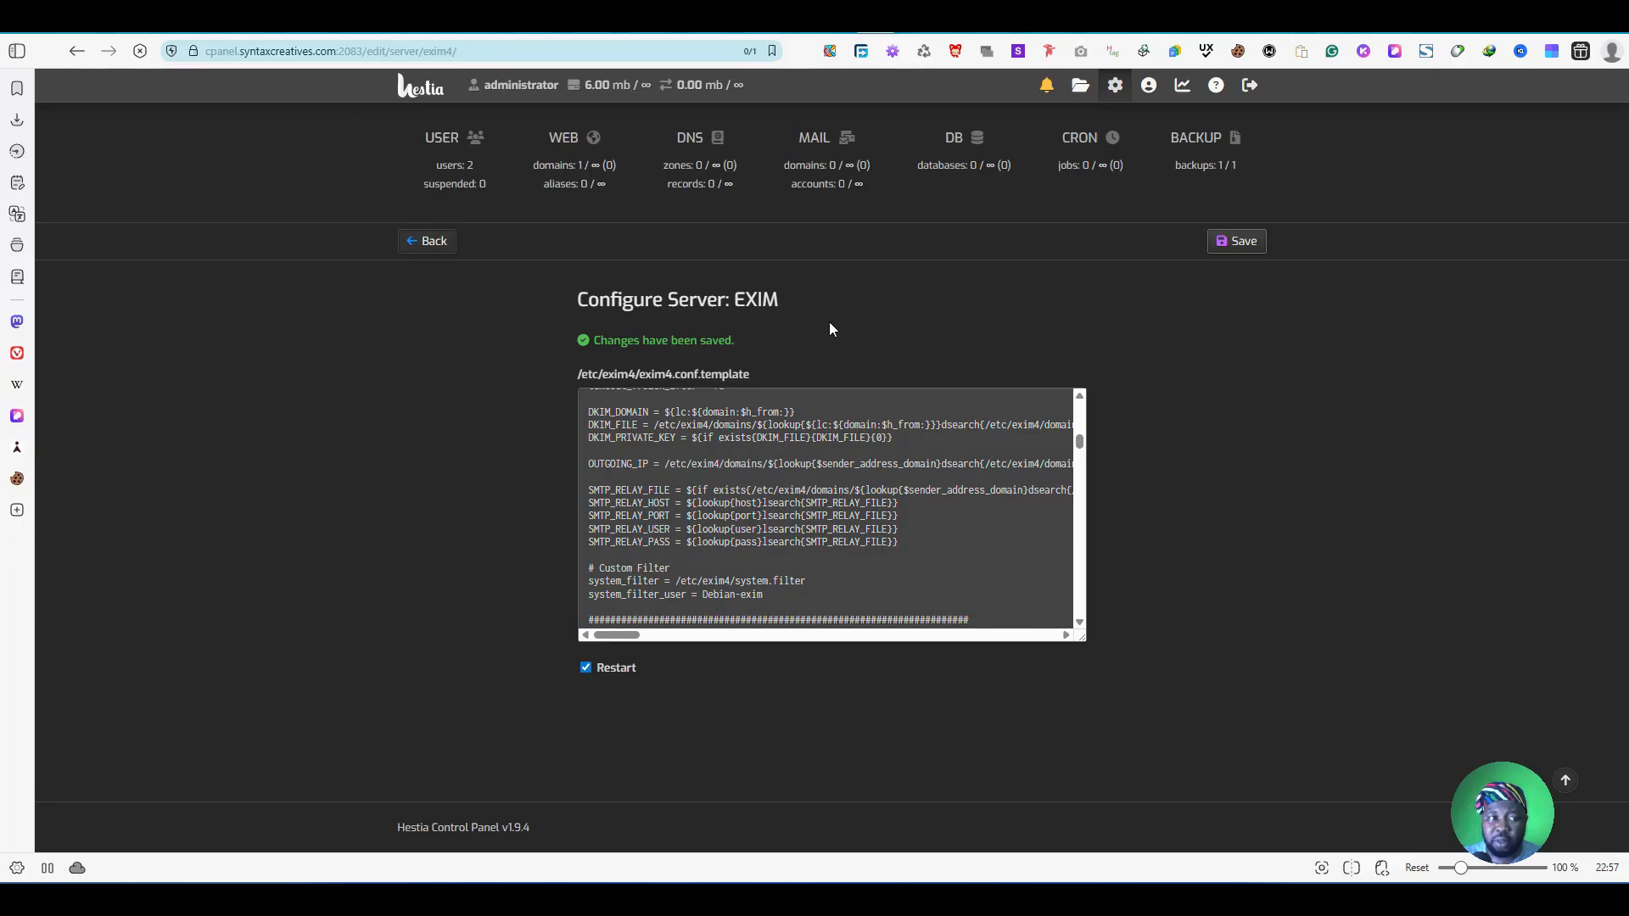
scroll(633, 441, "down", 1)
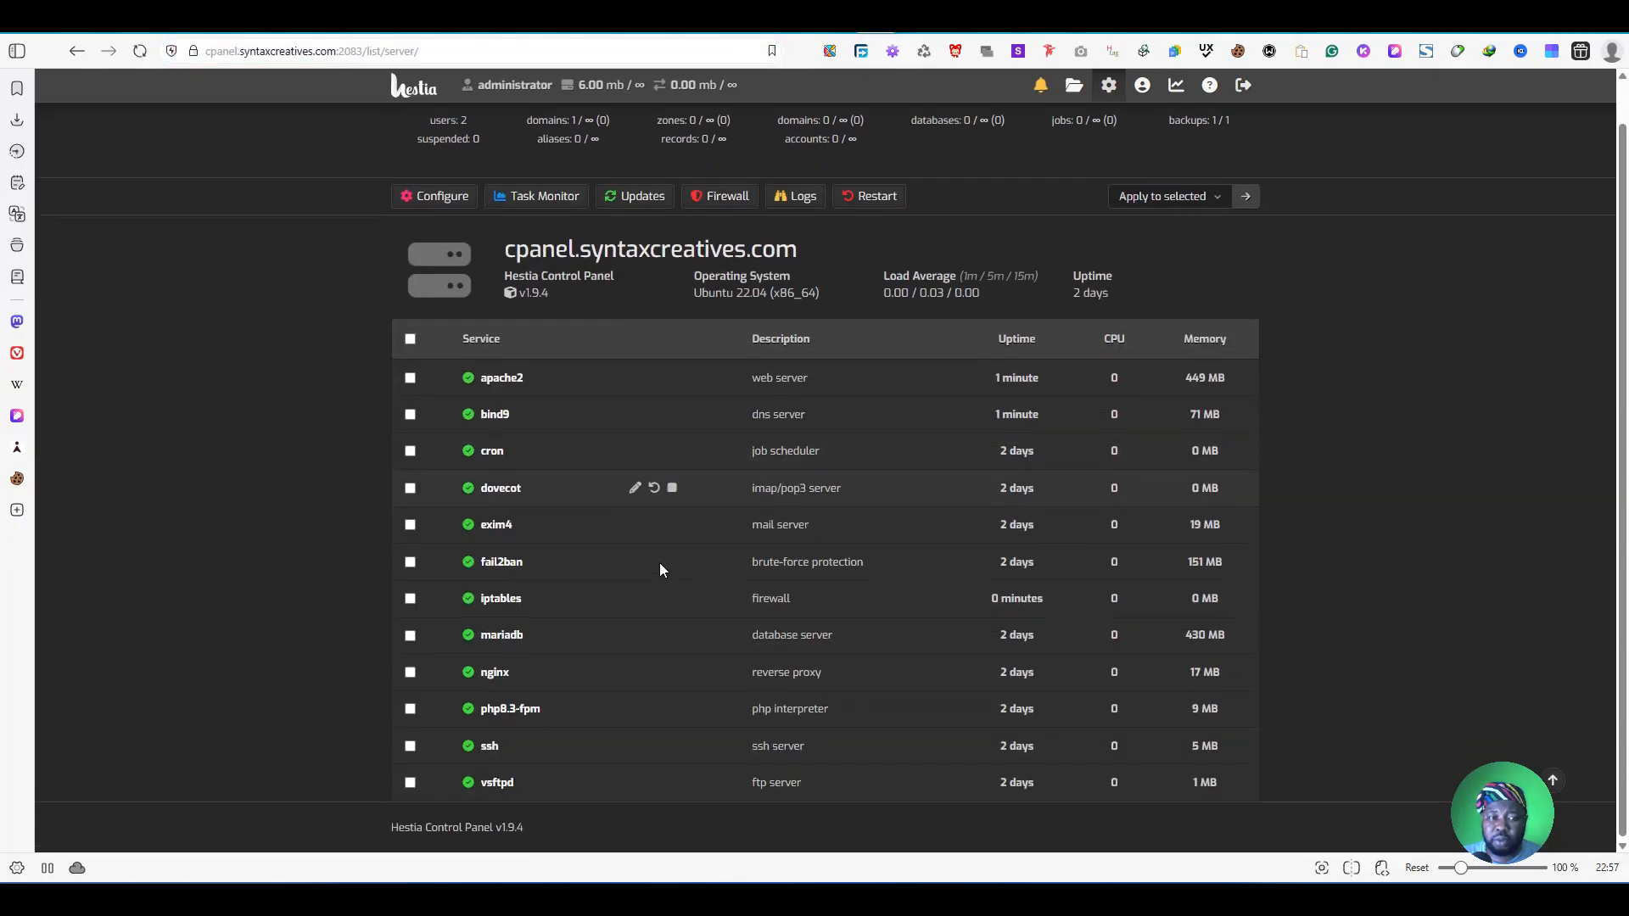
left_click(654, 524)
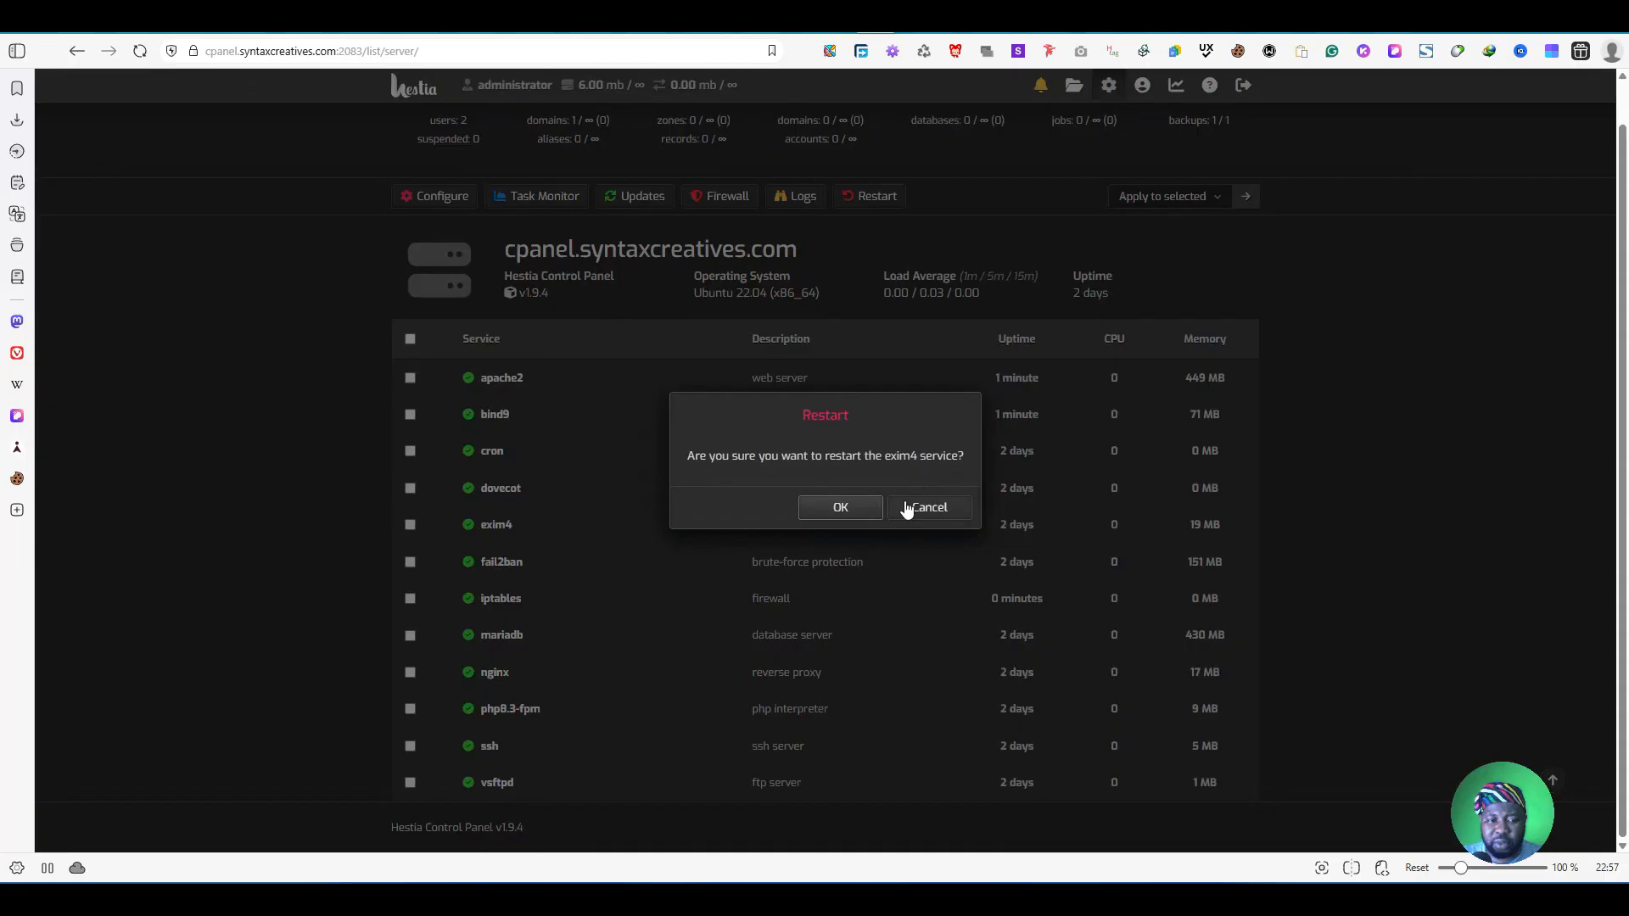
left_click(865, 509)
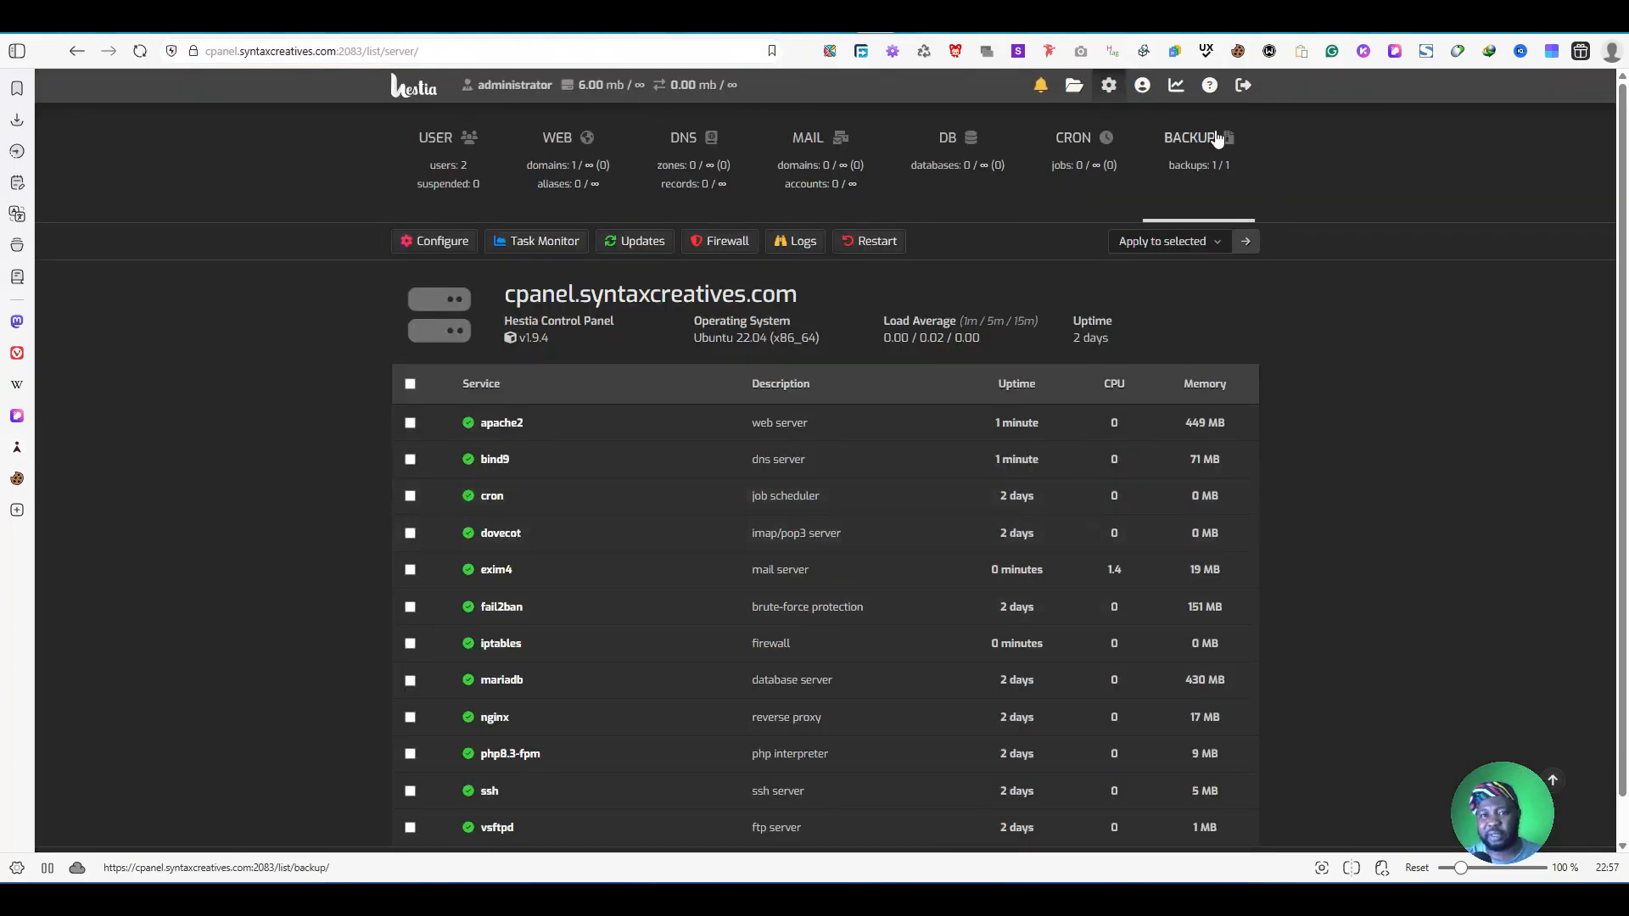
Step: Switch to mail-tester, reload it for a fresh test address, and copy that address
left_click(1368, 21)
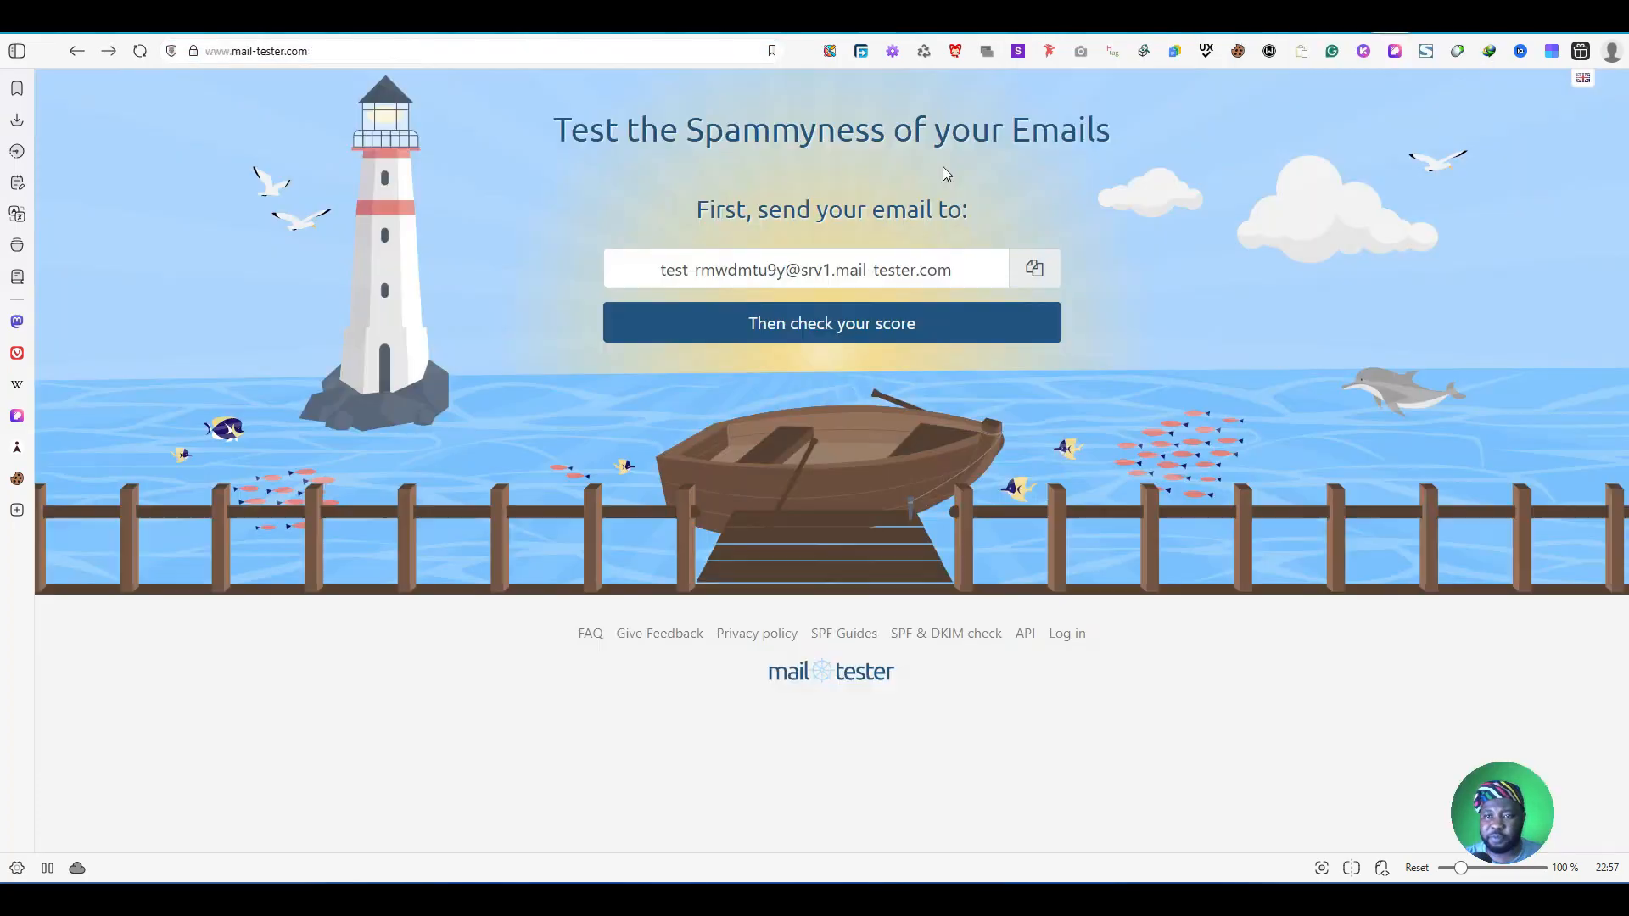
left_click(146, 51)
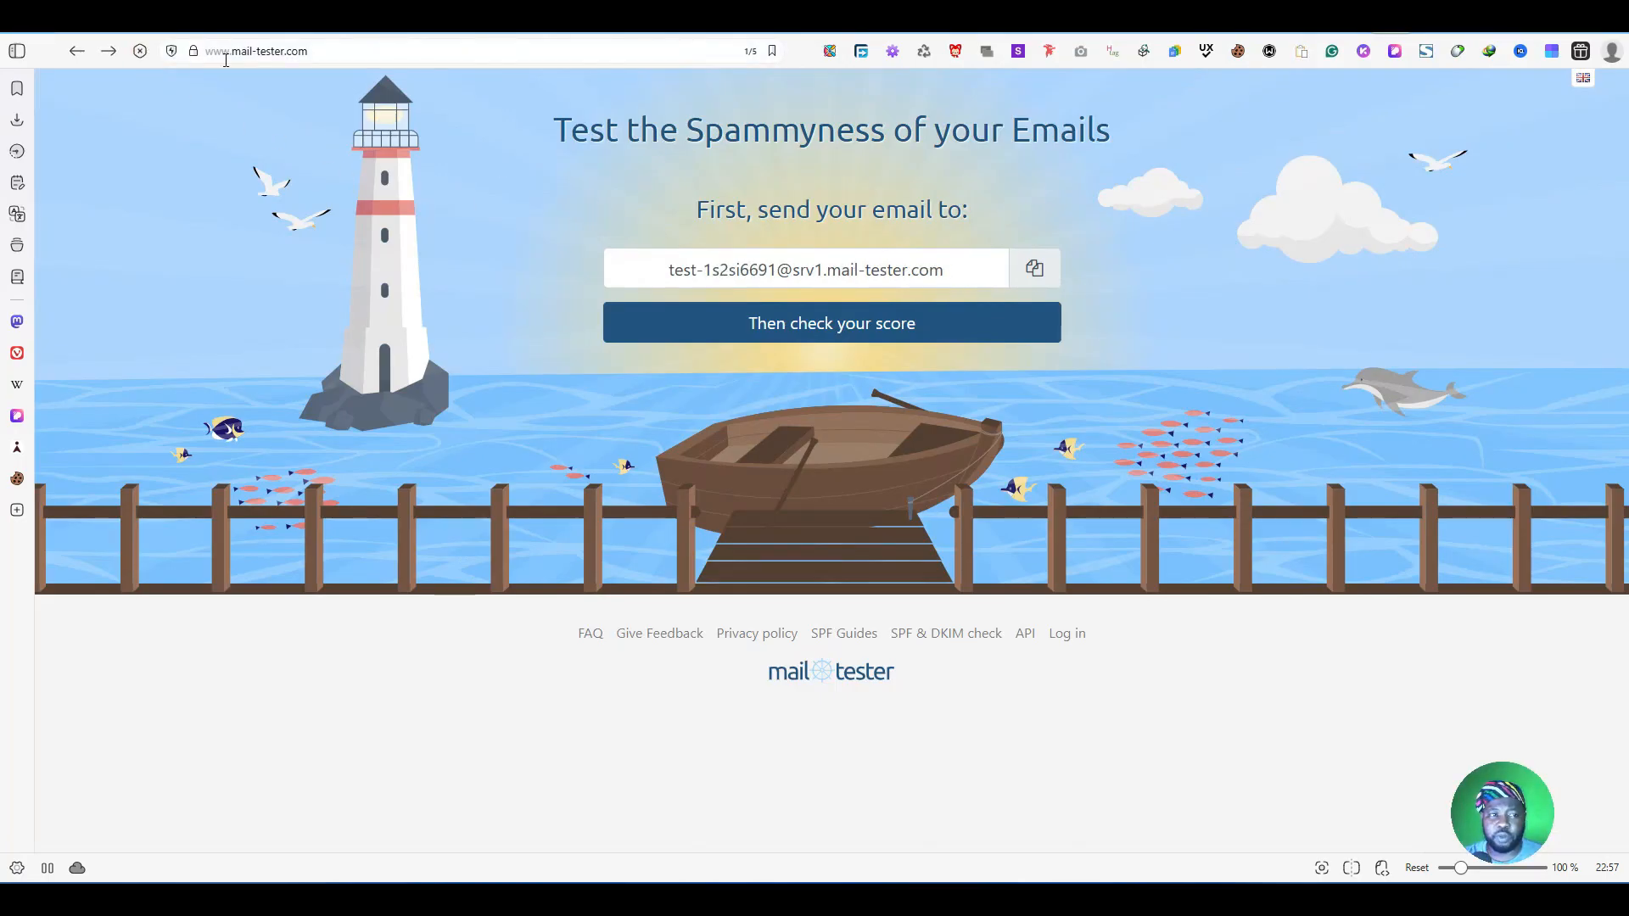
left_click(1034, 268)
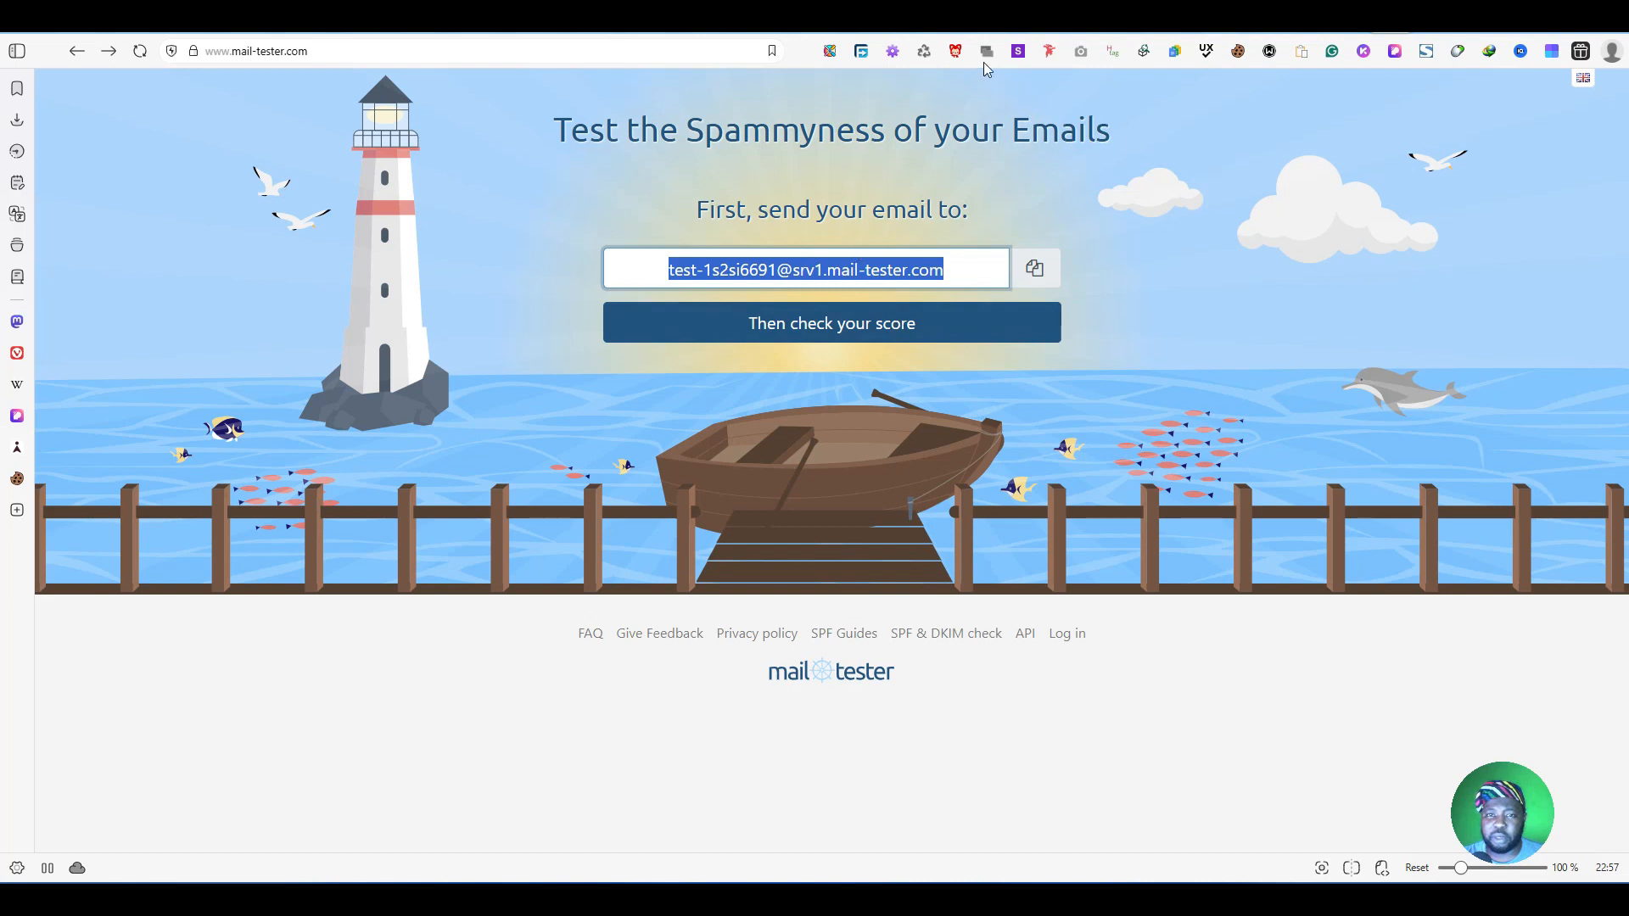
Step: In the syntaxcreatives.com webmail, compose a message to the copied test address with the subject "Request for license to open a small agency business"
left_click(940, 20)
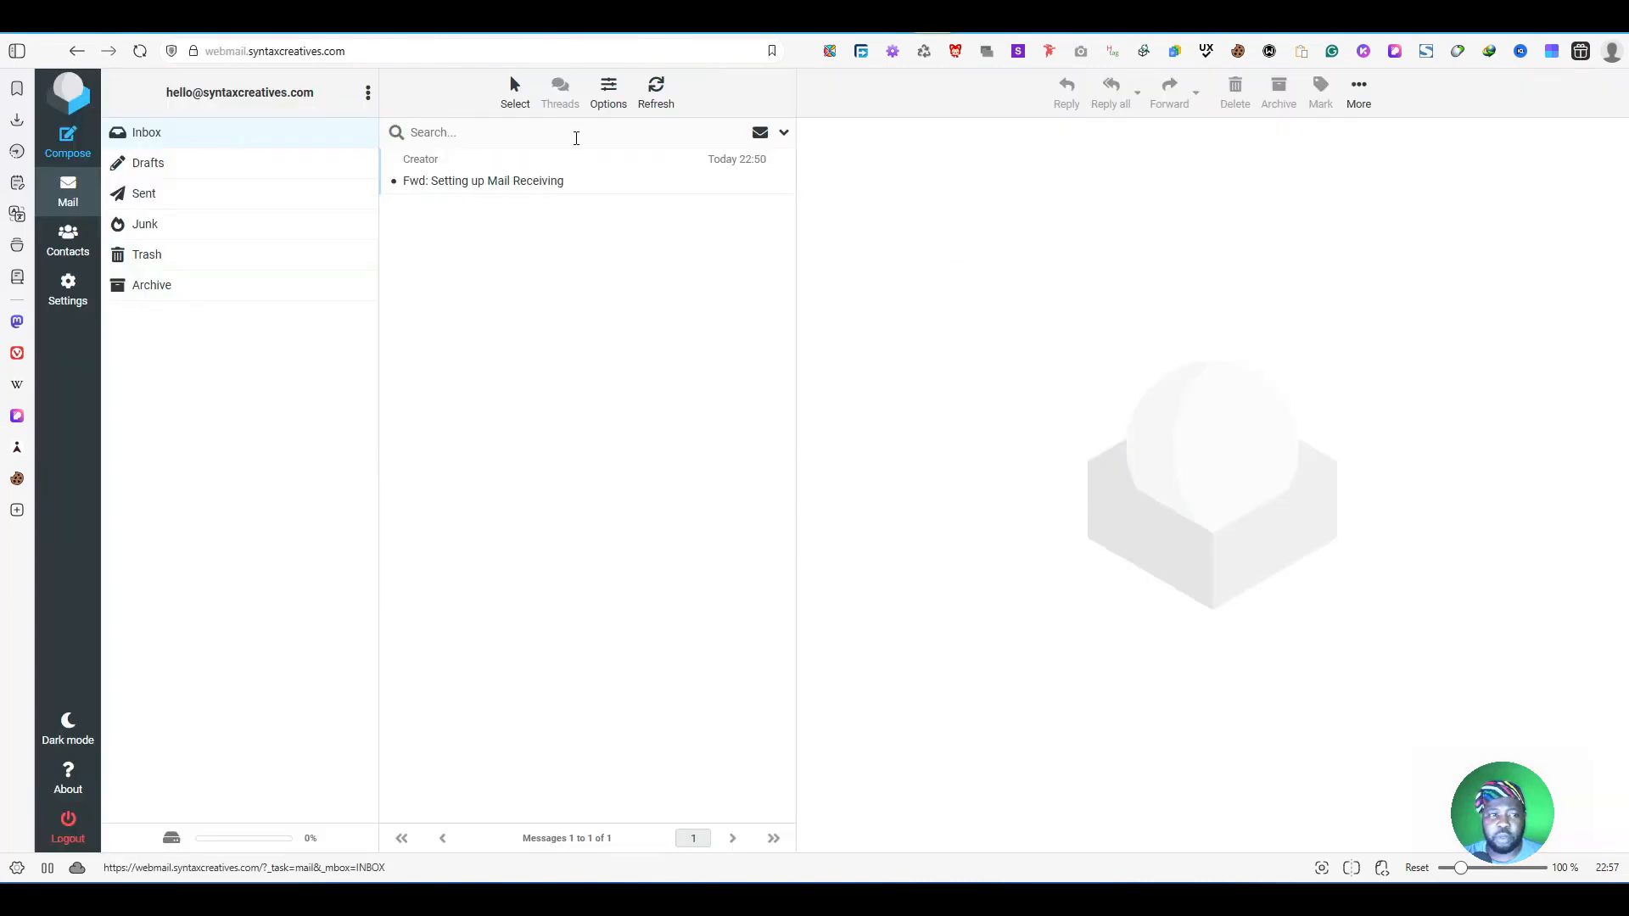
left_click(166, 166)
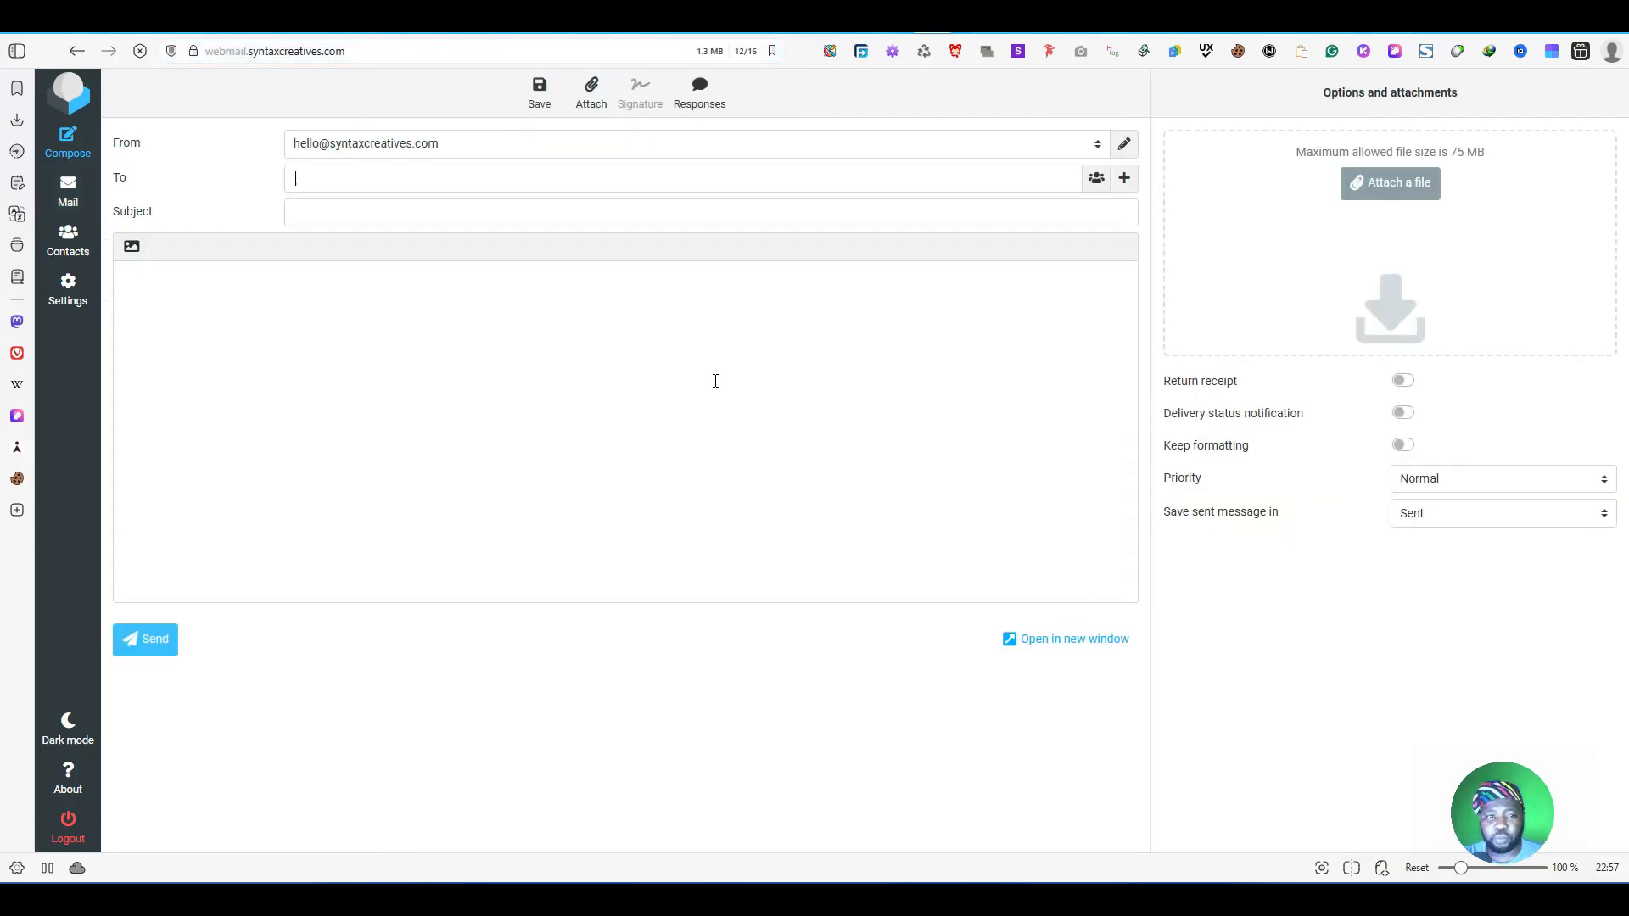
key("ctrl+v")
left_click(524, 211)
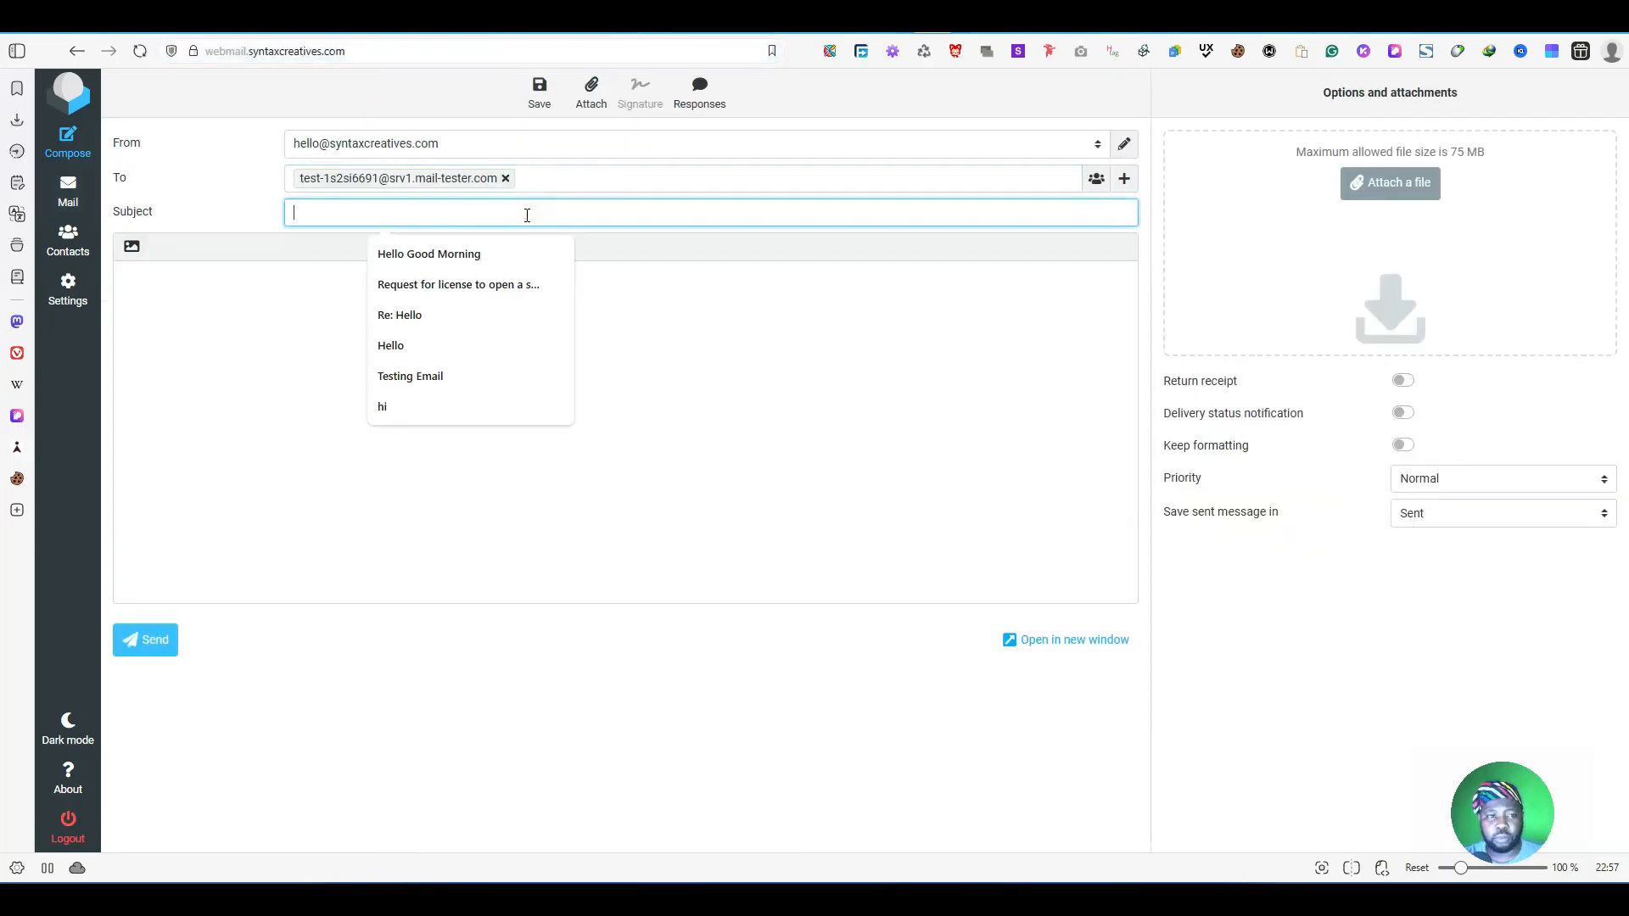
left_click(487, 280)
left_click(509, 340)
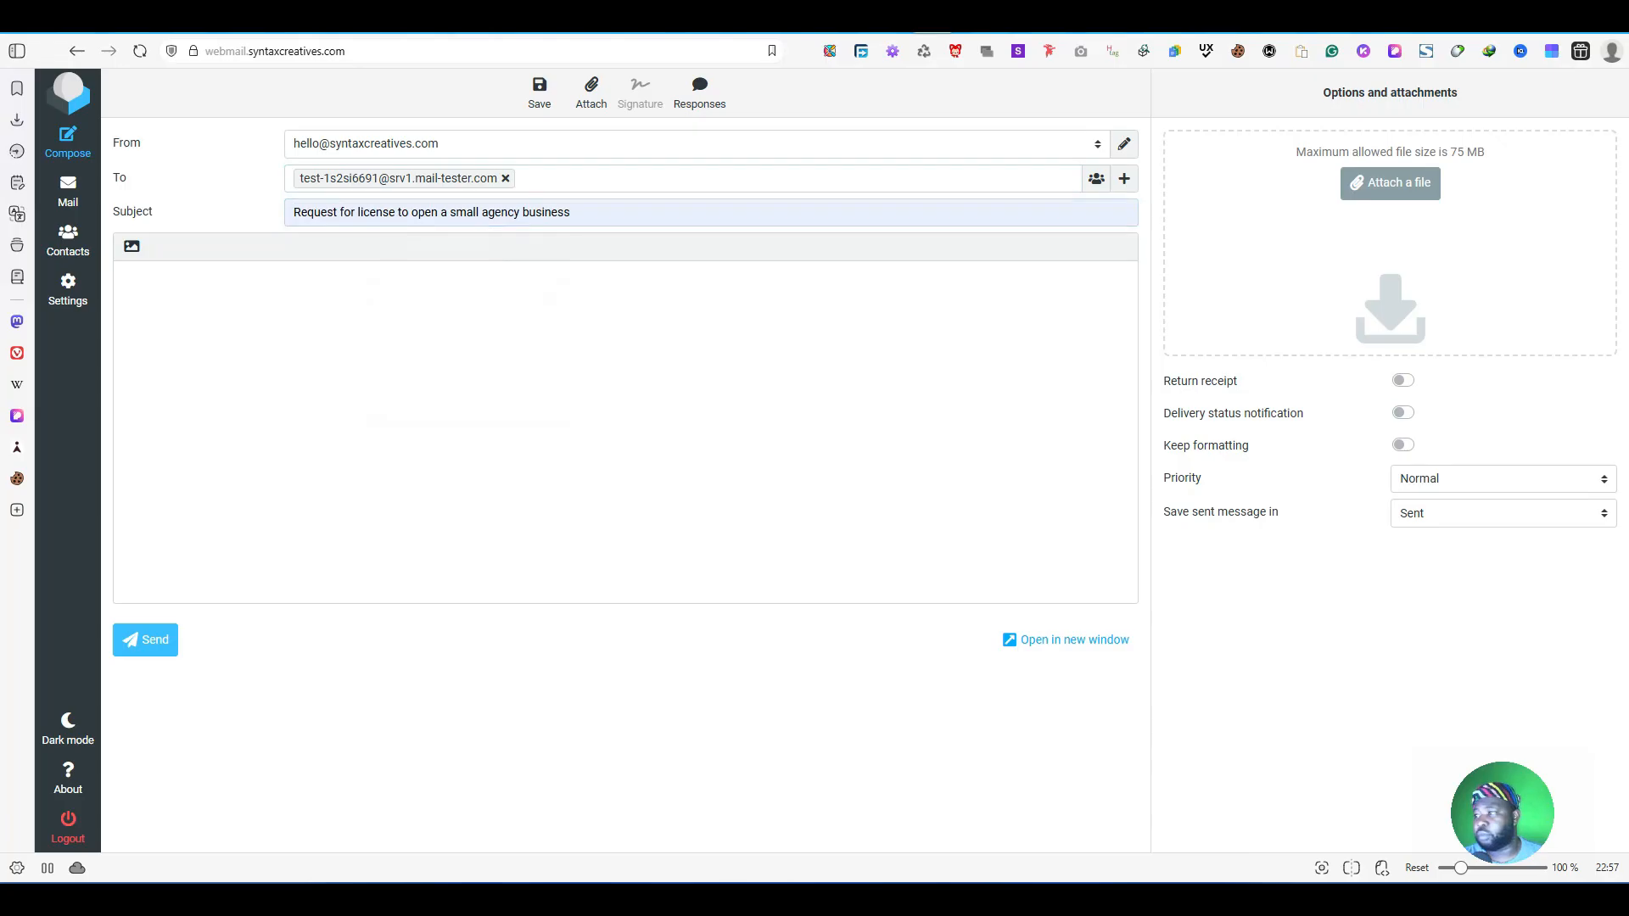
Step: Send the message with the copied text pasted into its body, and request its score on mail-tester
left_click(597, 359)
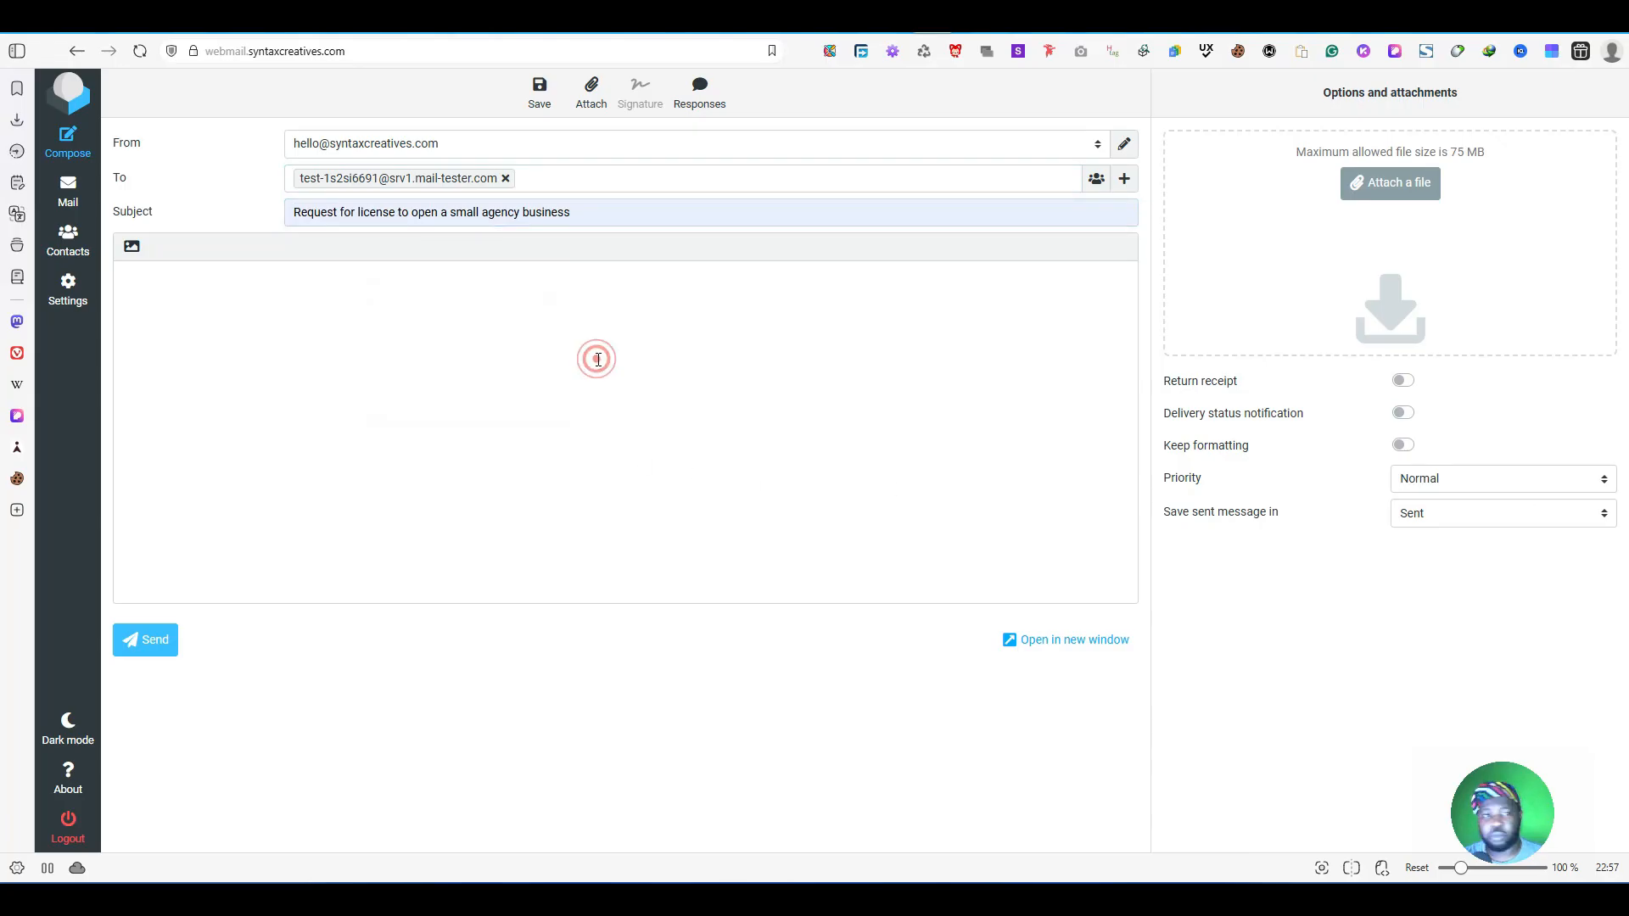
key("ctrl+v")
left_click(140, 642)
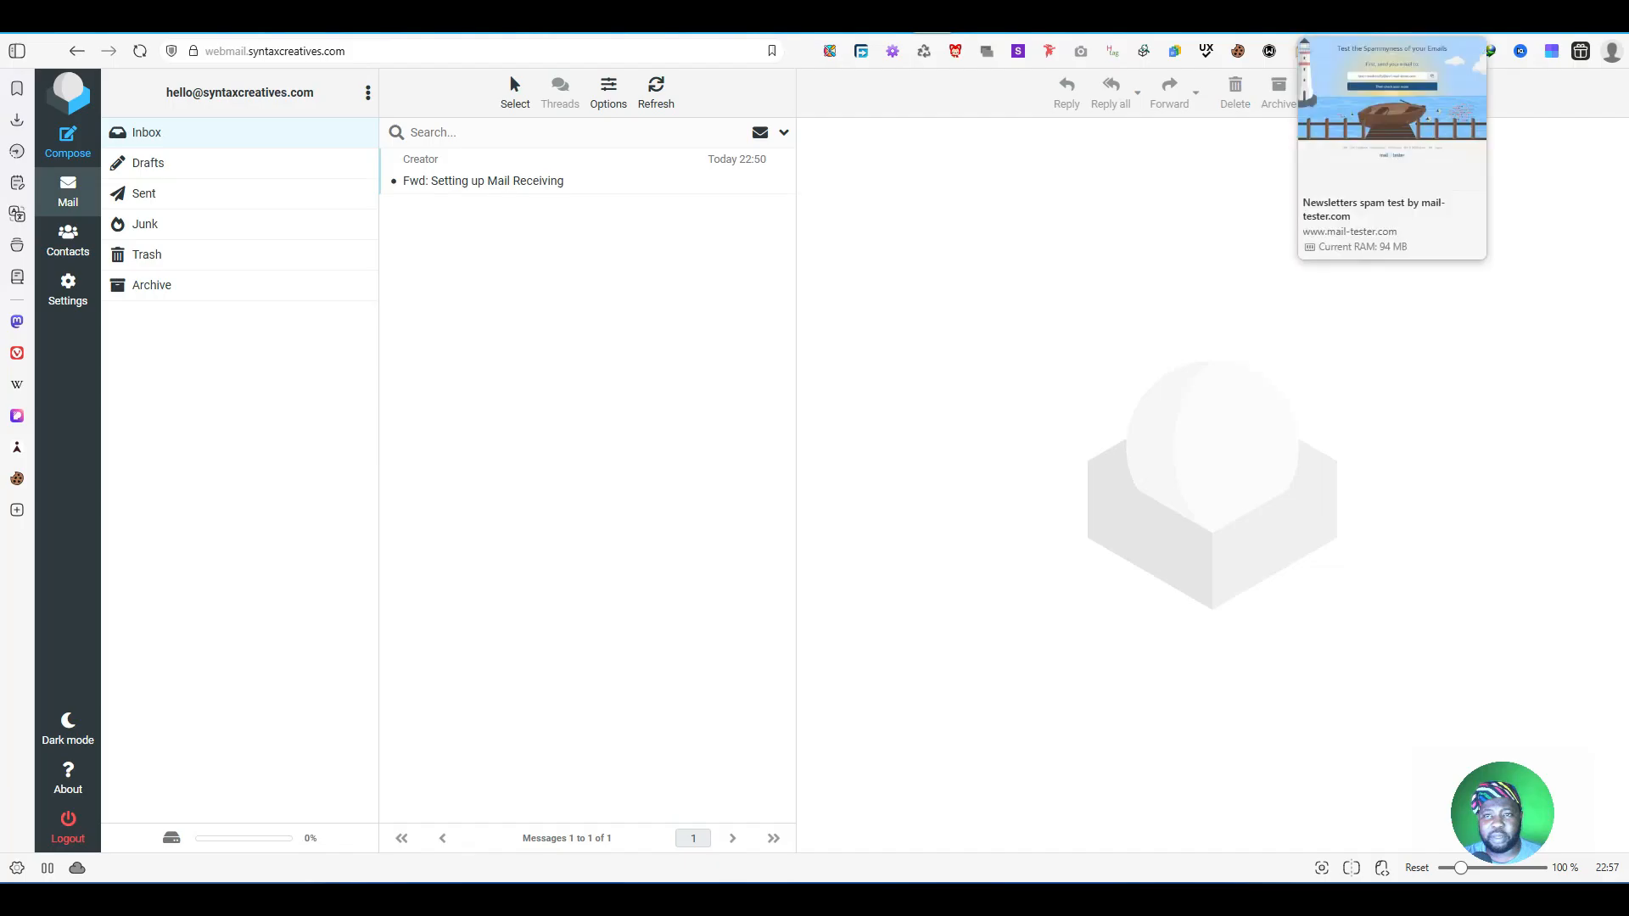
left_click(1390, 33)
left_click(917, 340)
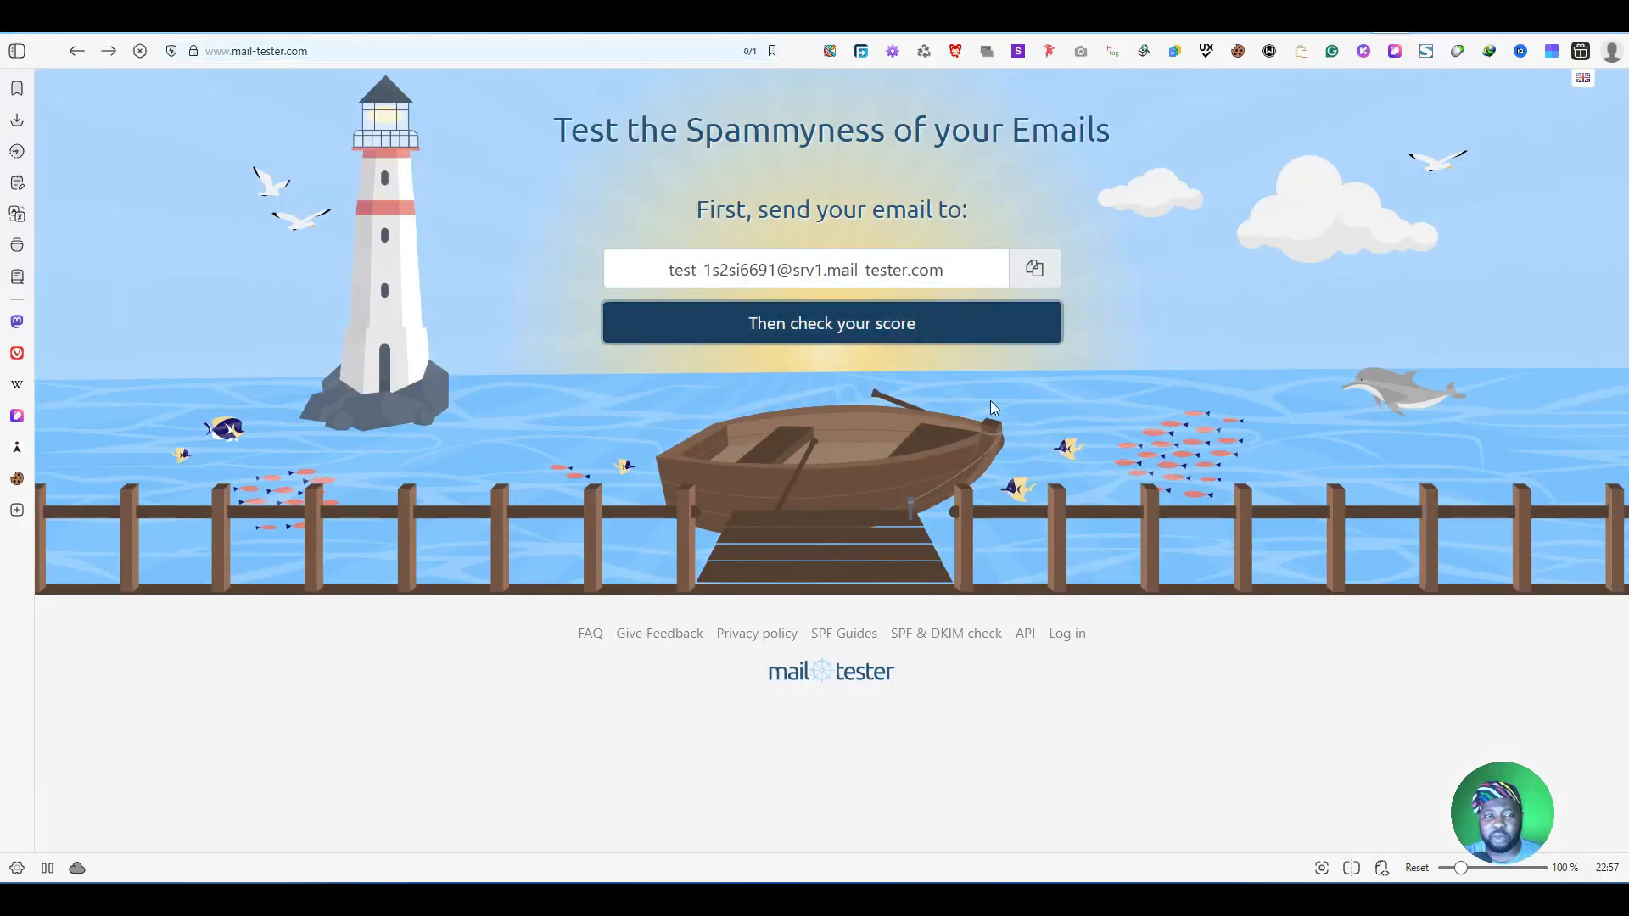
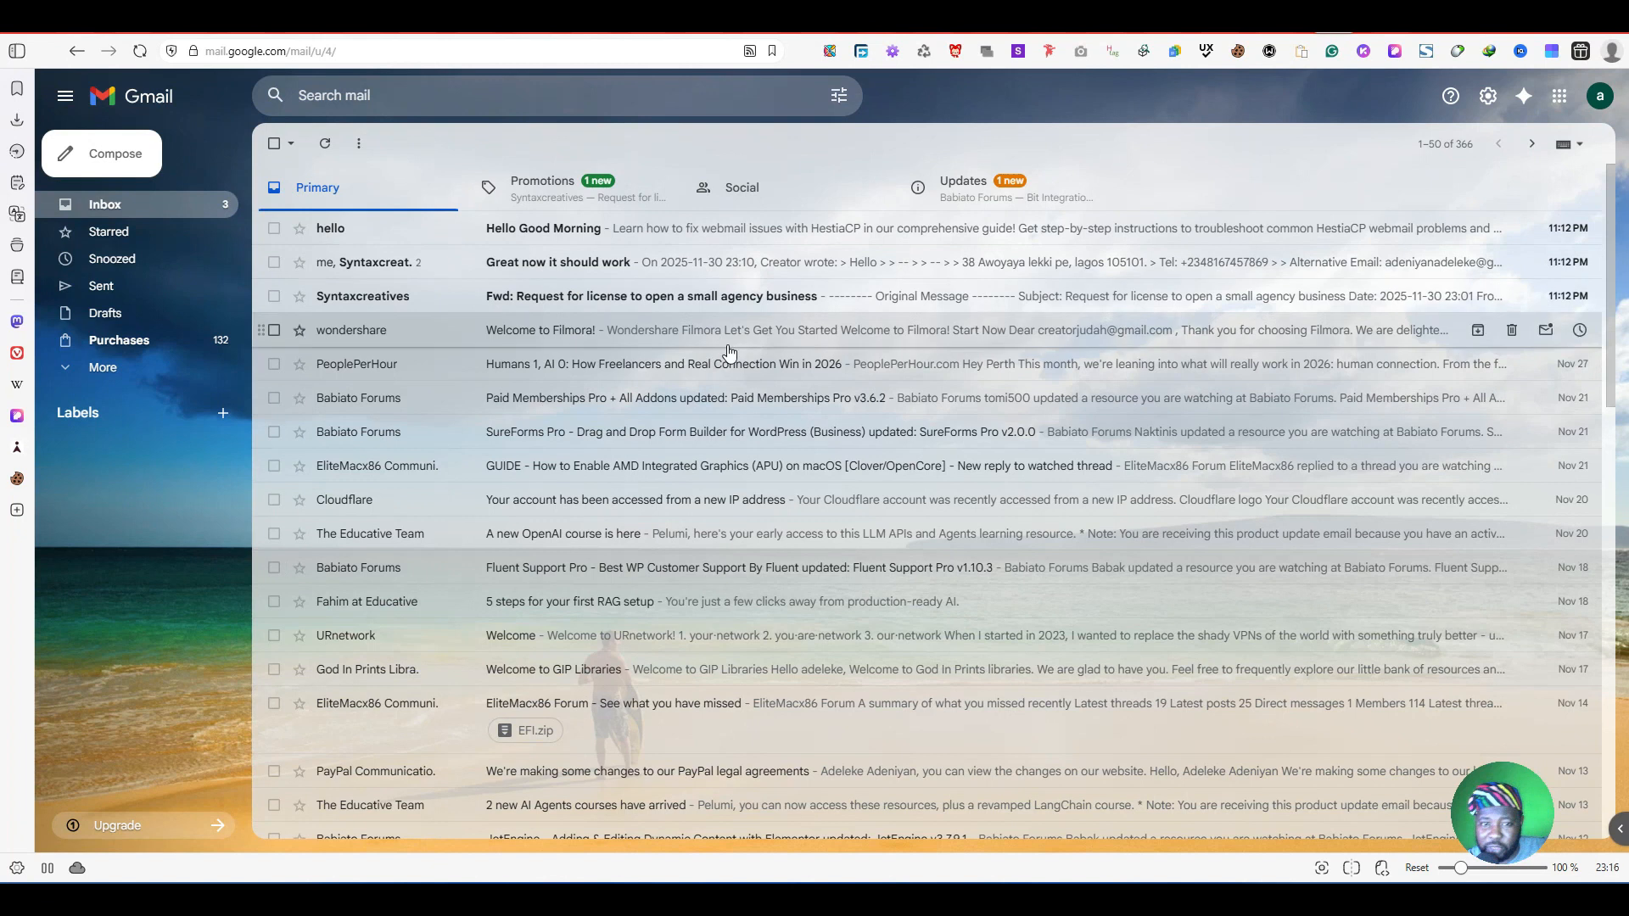
Step: Open the "Hello Good Morning" email in Gmail, show its images, and inspect its sender details
left_click(712, 233)
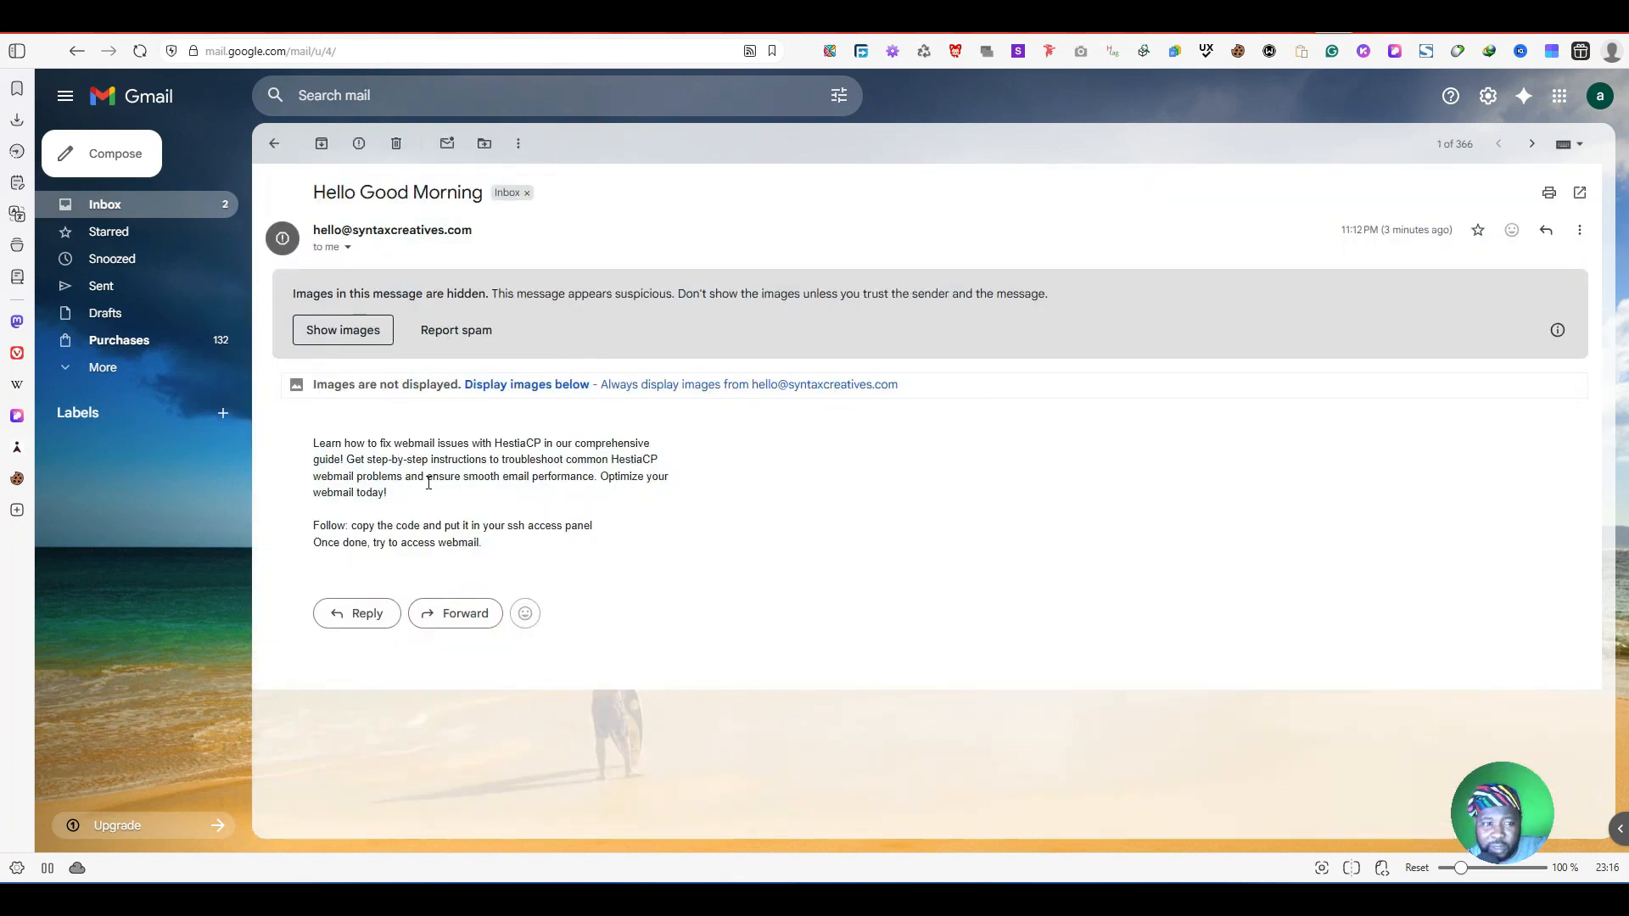
left_click(379, 346)
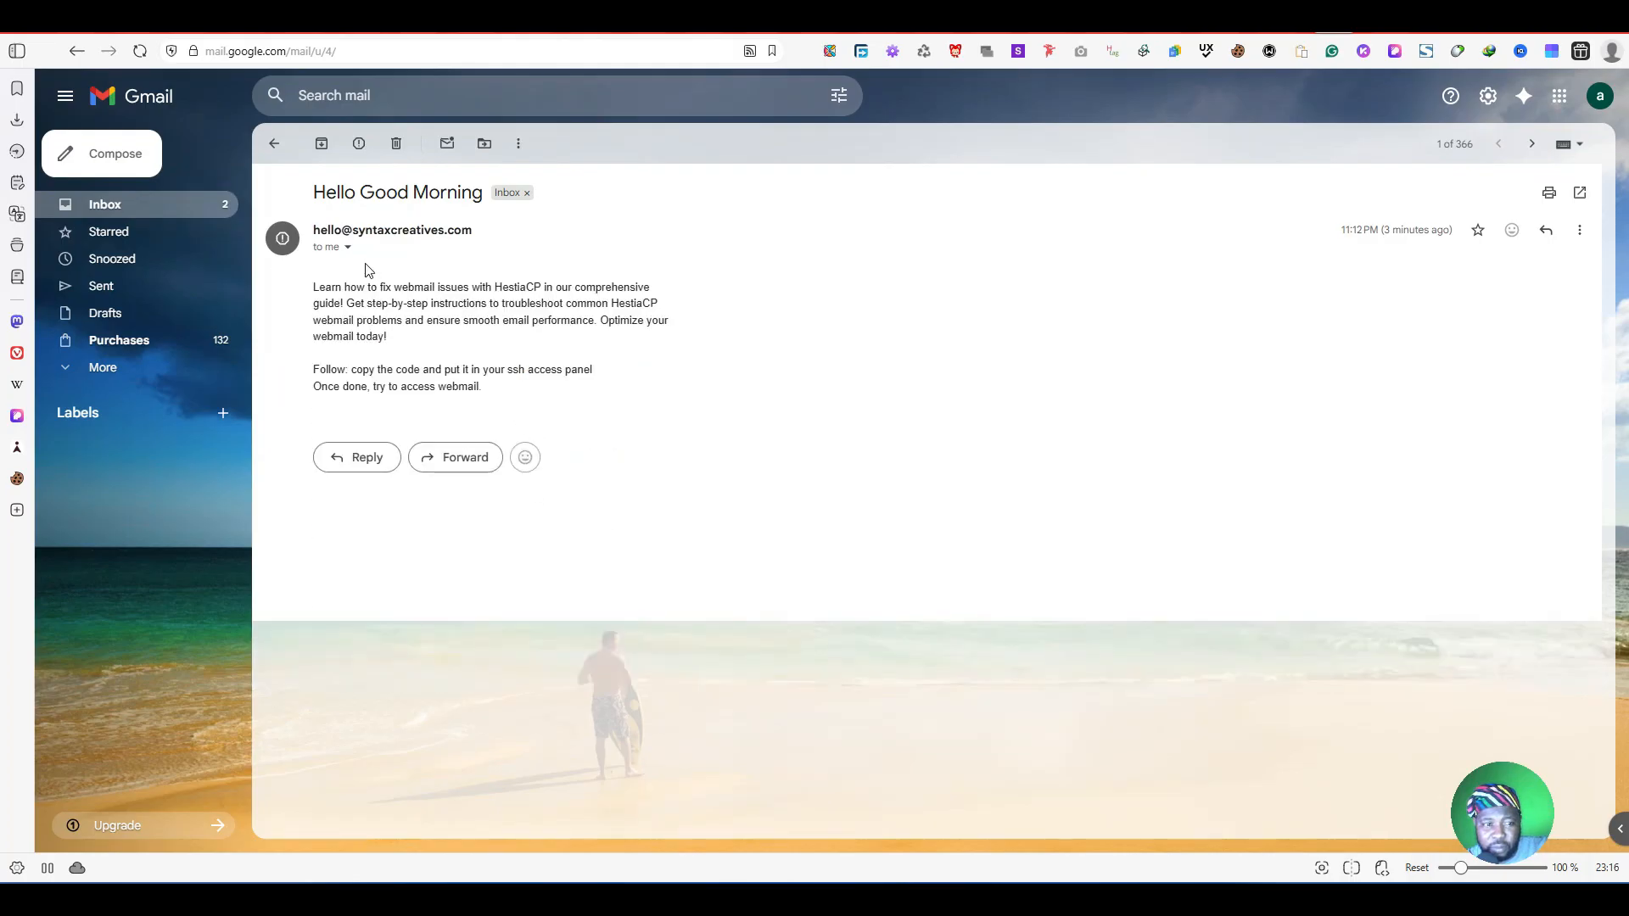
left_click(348, 246)
left_click_drag(429, 281, 607, 282)
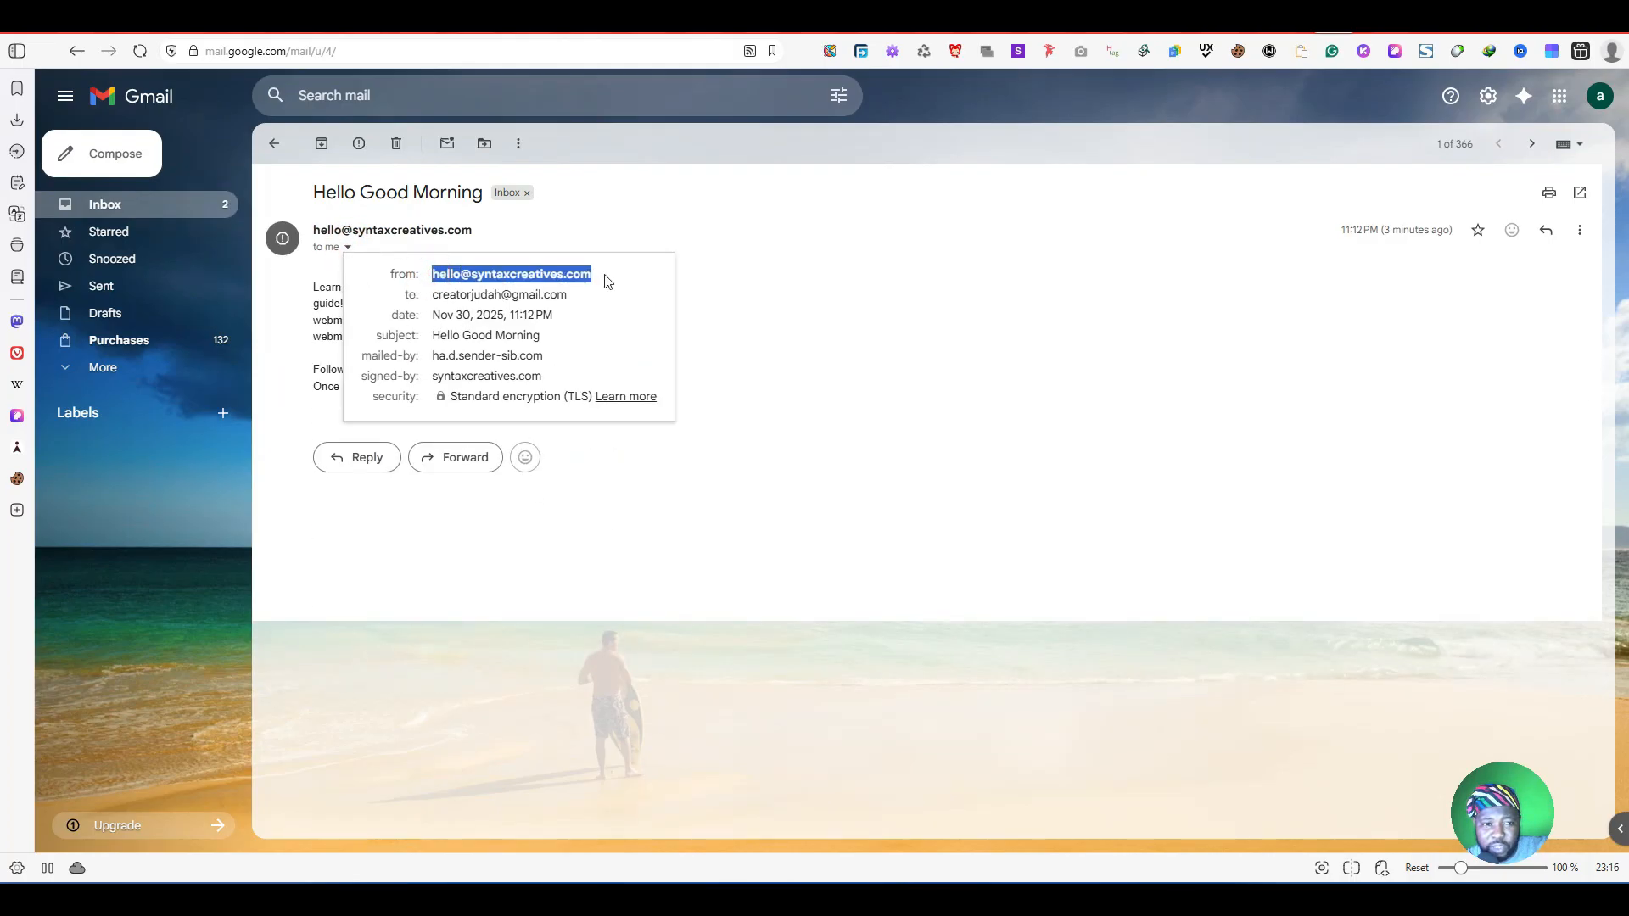
left_click(820, 287)
Step: Delete the "Hello Good Morning" and "Fwd: Request for license to open a small agency business" emails
left_click(397, 144)
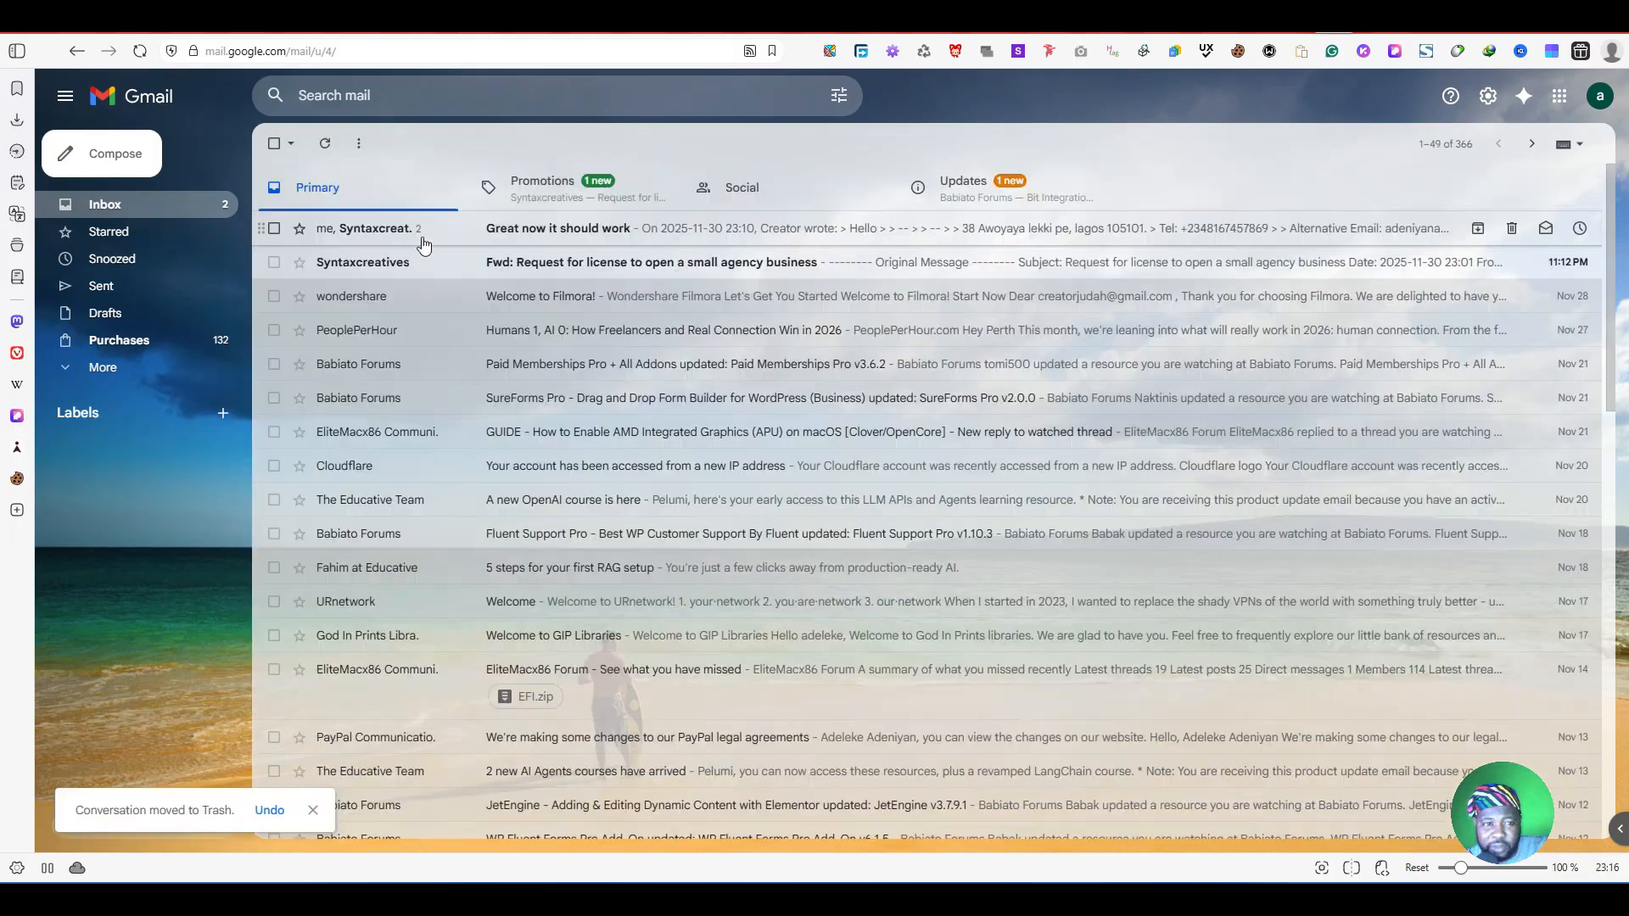
left_click(522, 261)
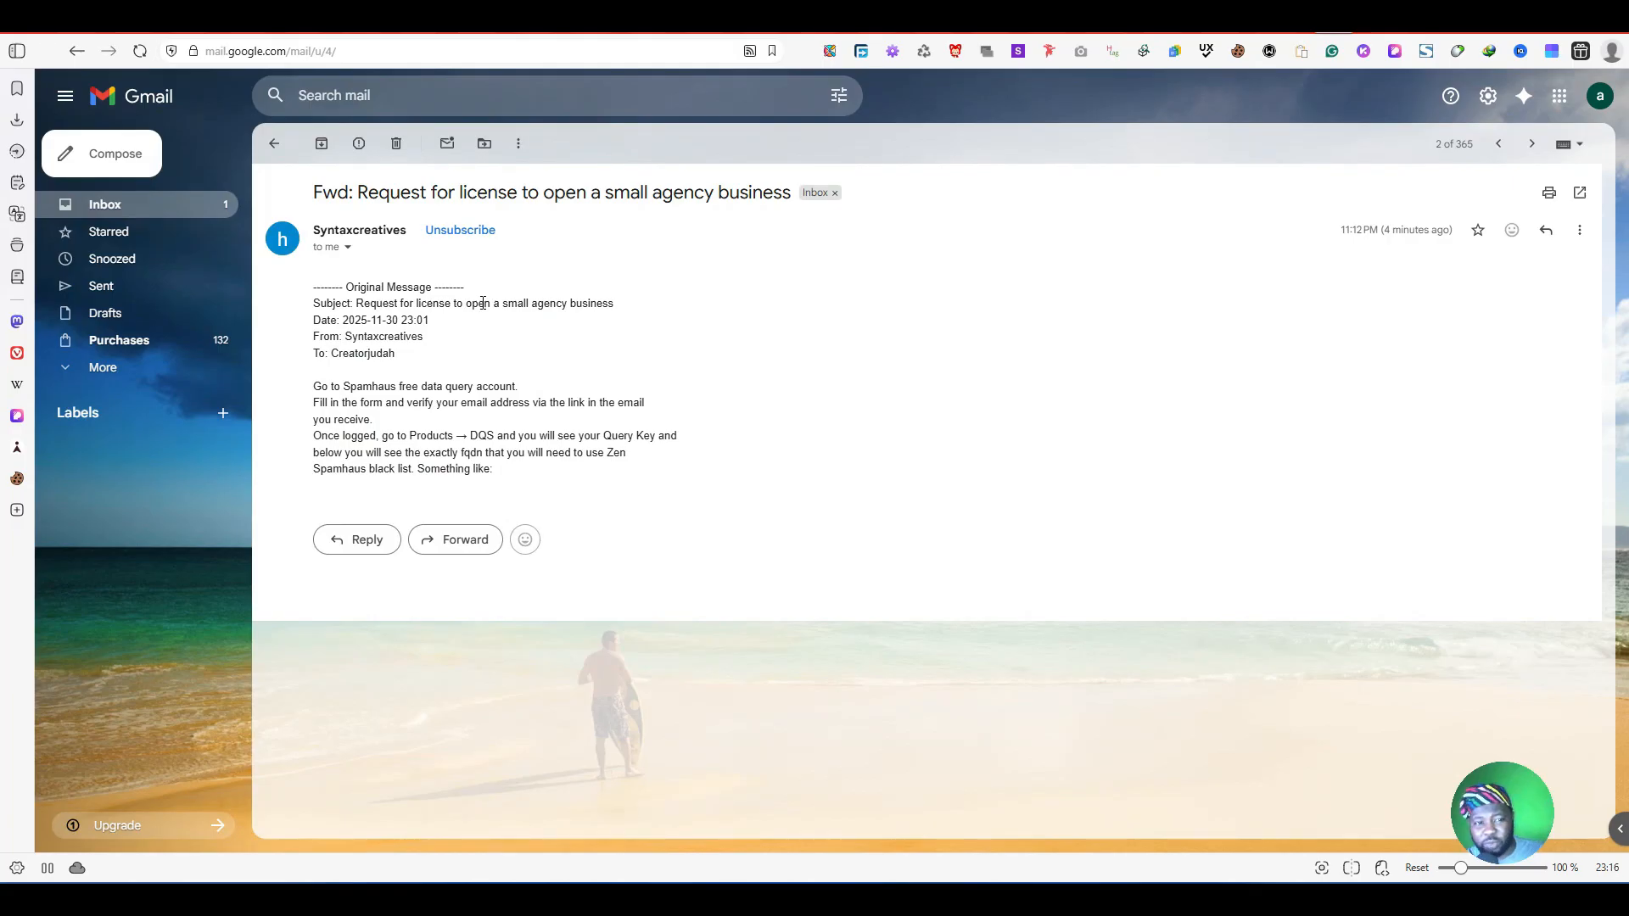
left_click(396, 143)
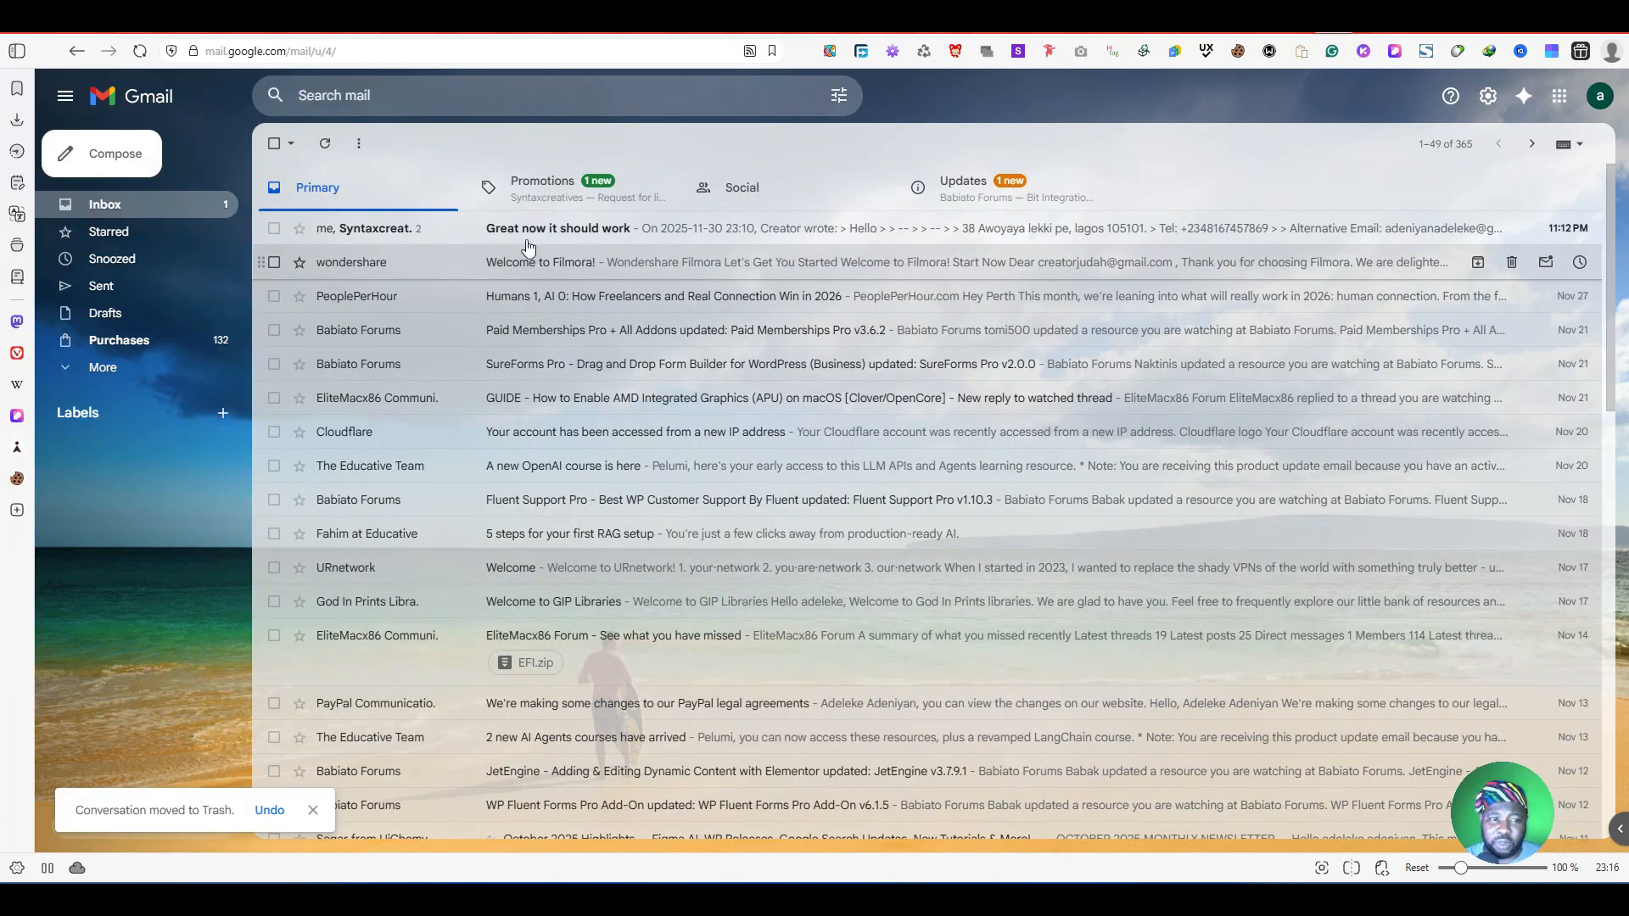
Step: Check the sender details of the "Request for license to open a small agency business" email in Promotions and return to the Primary inbox
left_click(543, 187)
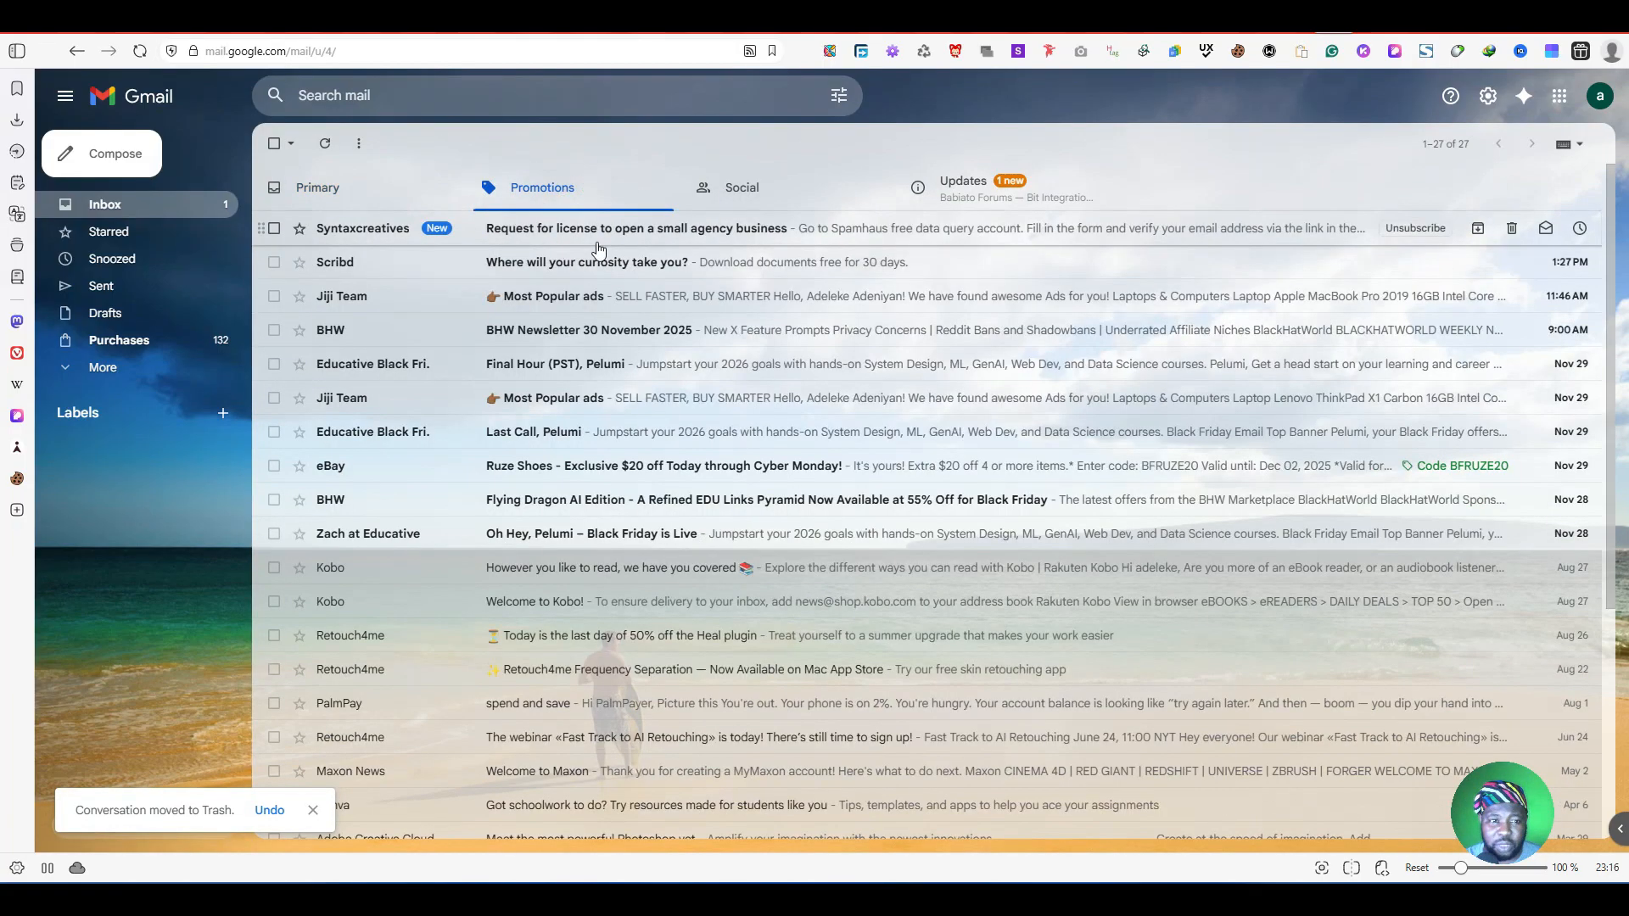
left_click(628, 229)
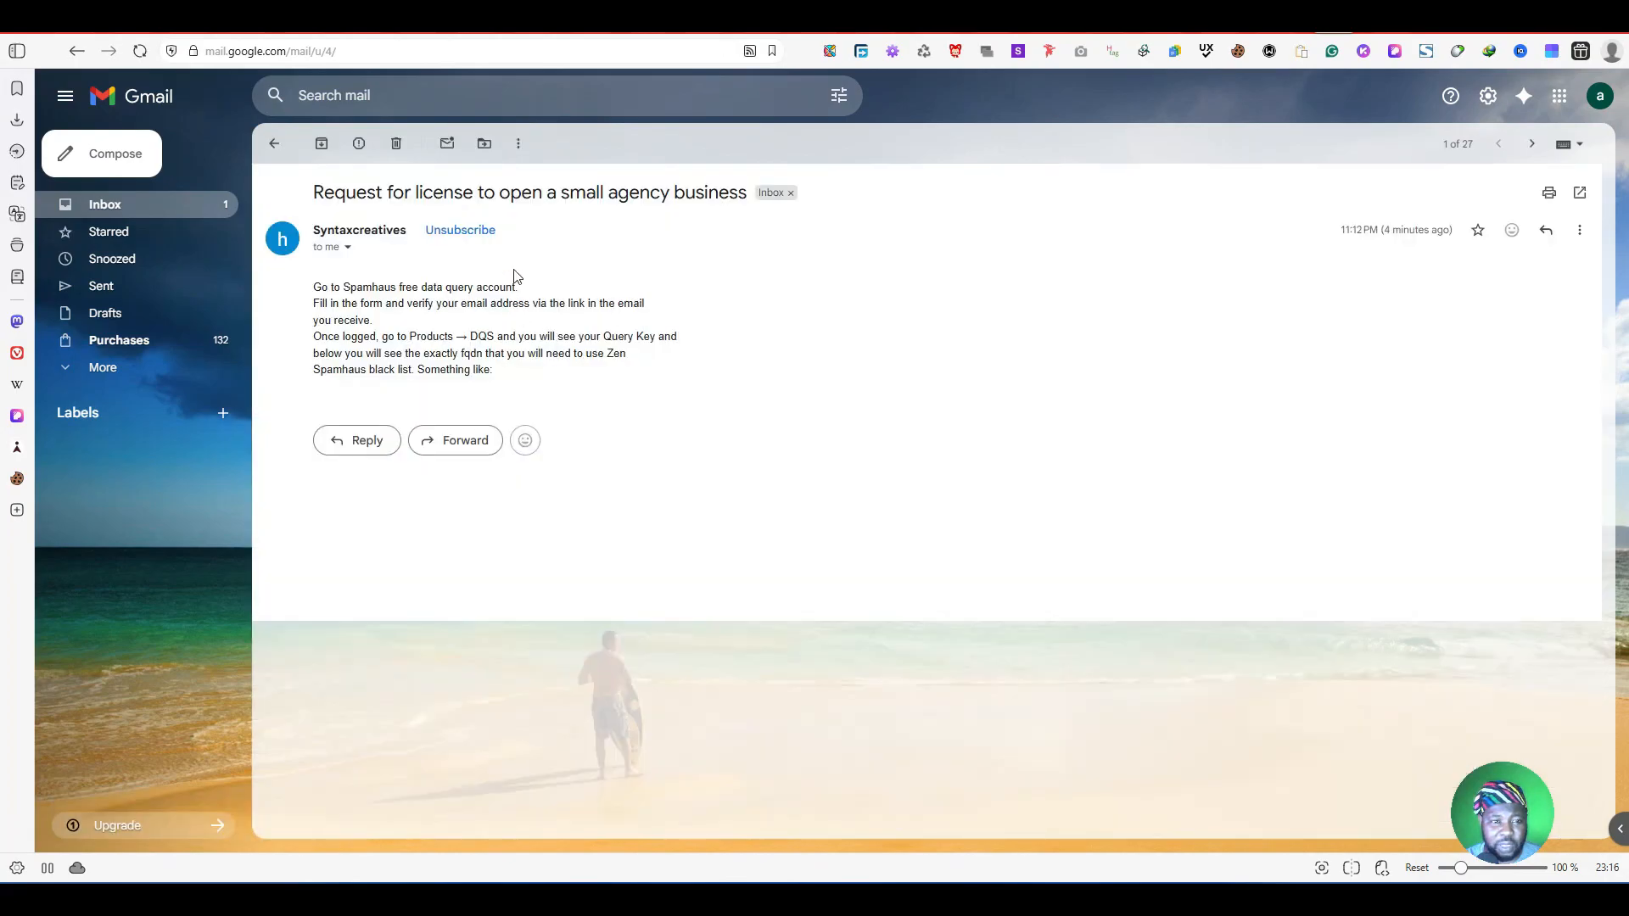
left_click(347, 247)
left_click(829, 327)
left_click(274, 144)
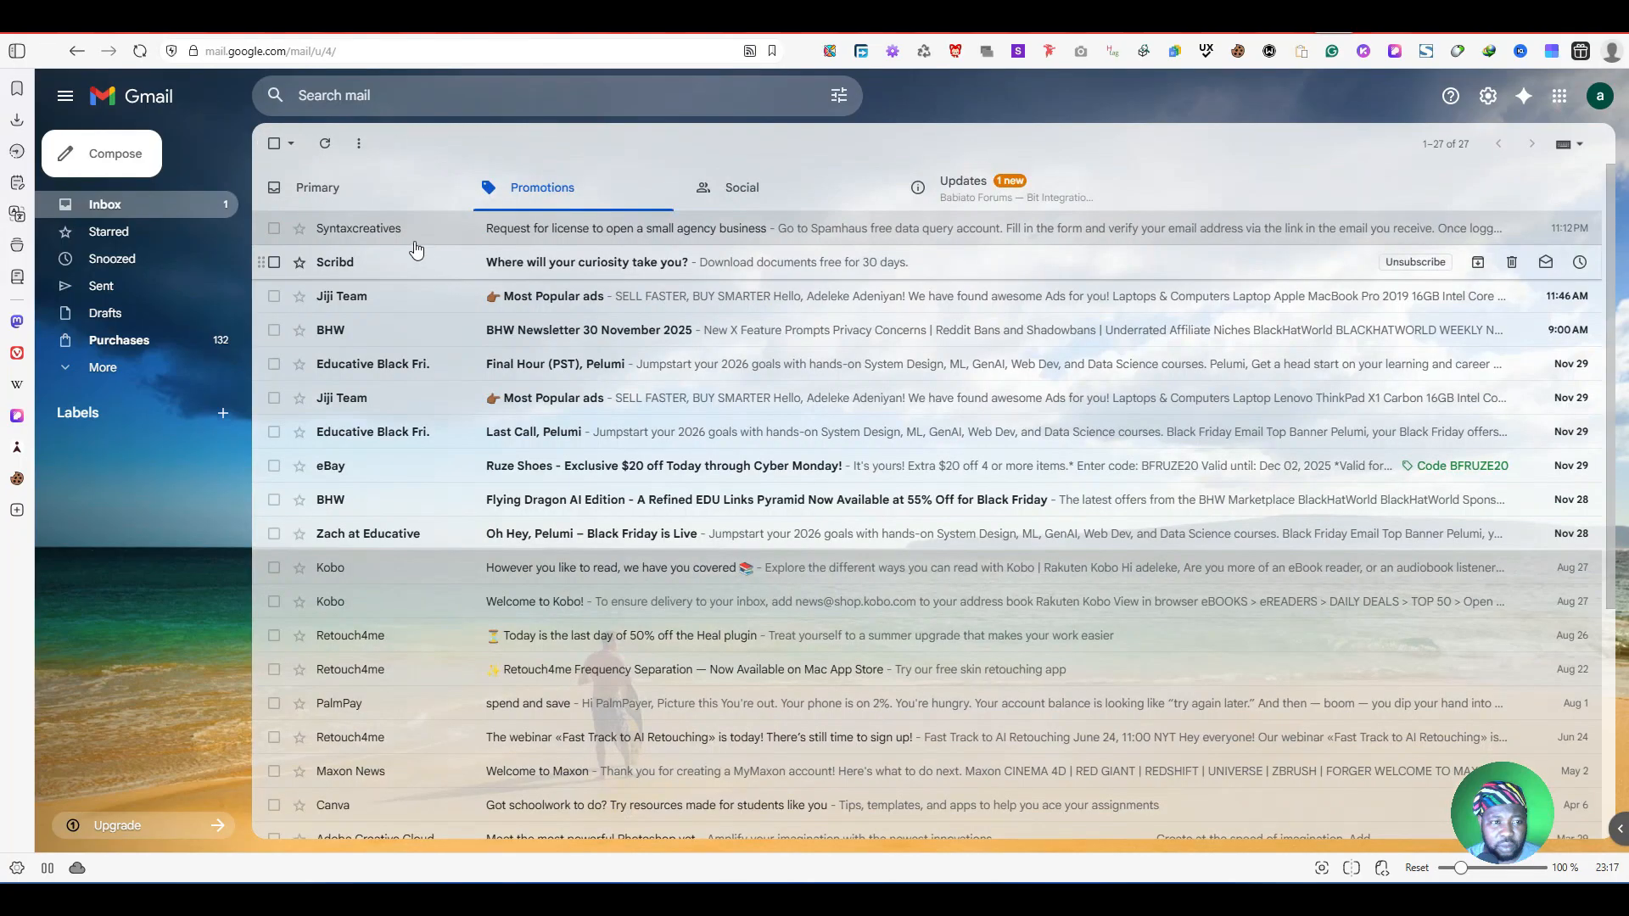
left_click(374, 194)
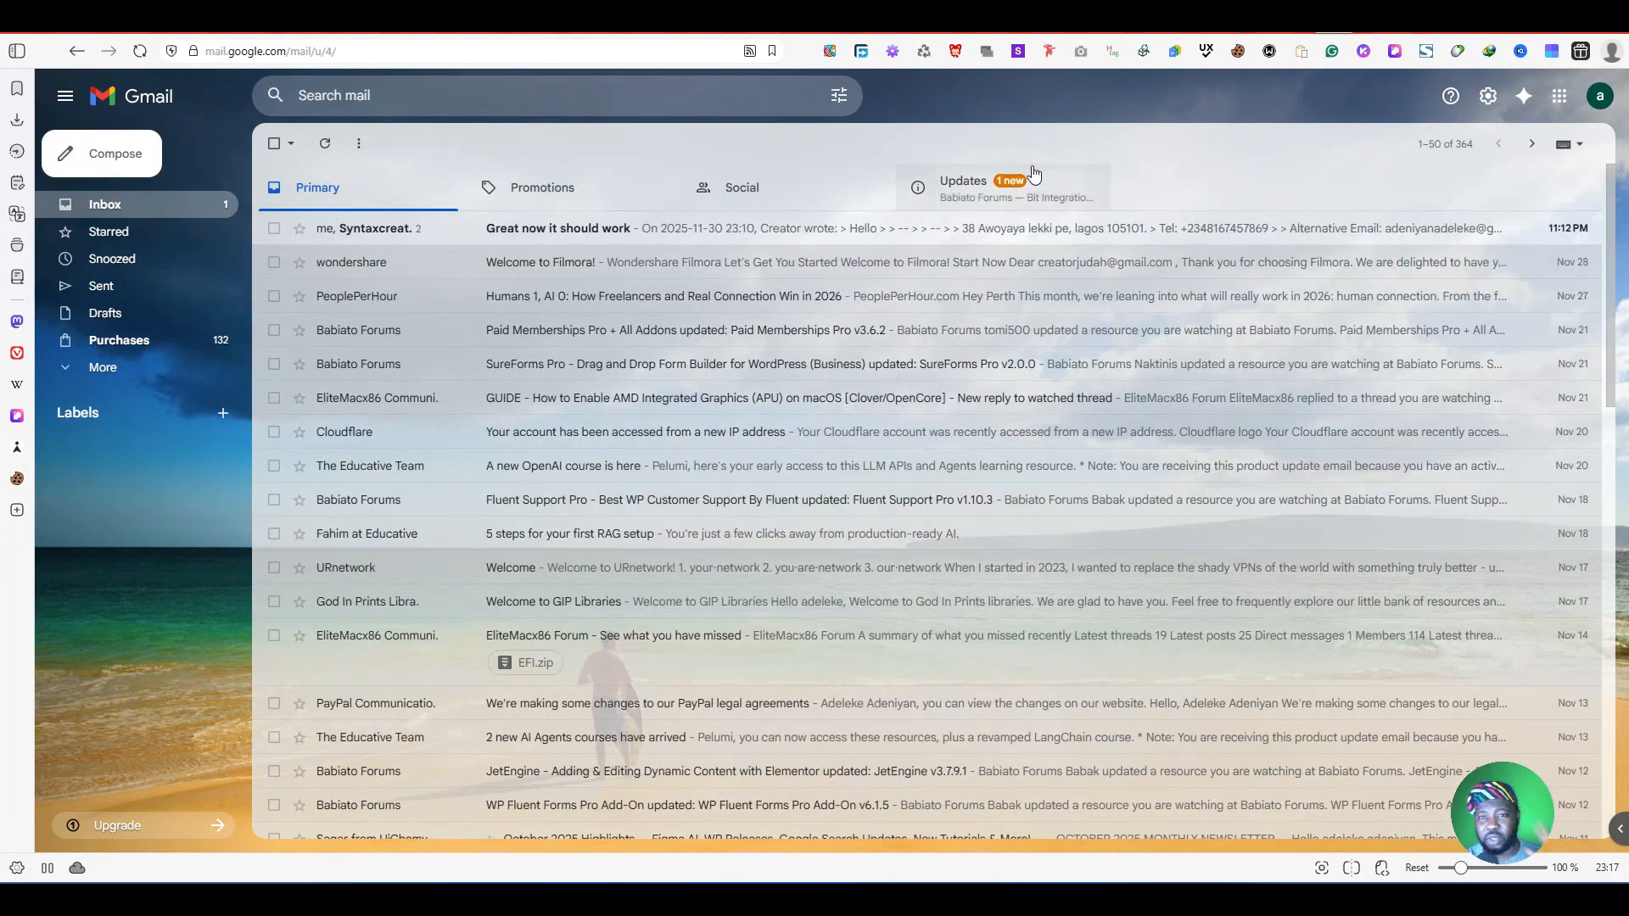
Step: Reopen the exim4 configuration in Hestia with a wider editor and locate the deny rule that rejects sender hosts in a black list
left_click(883, 20)
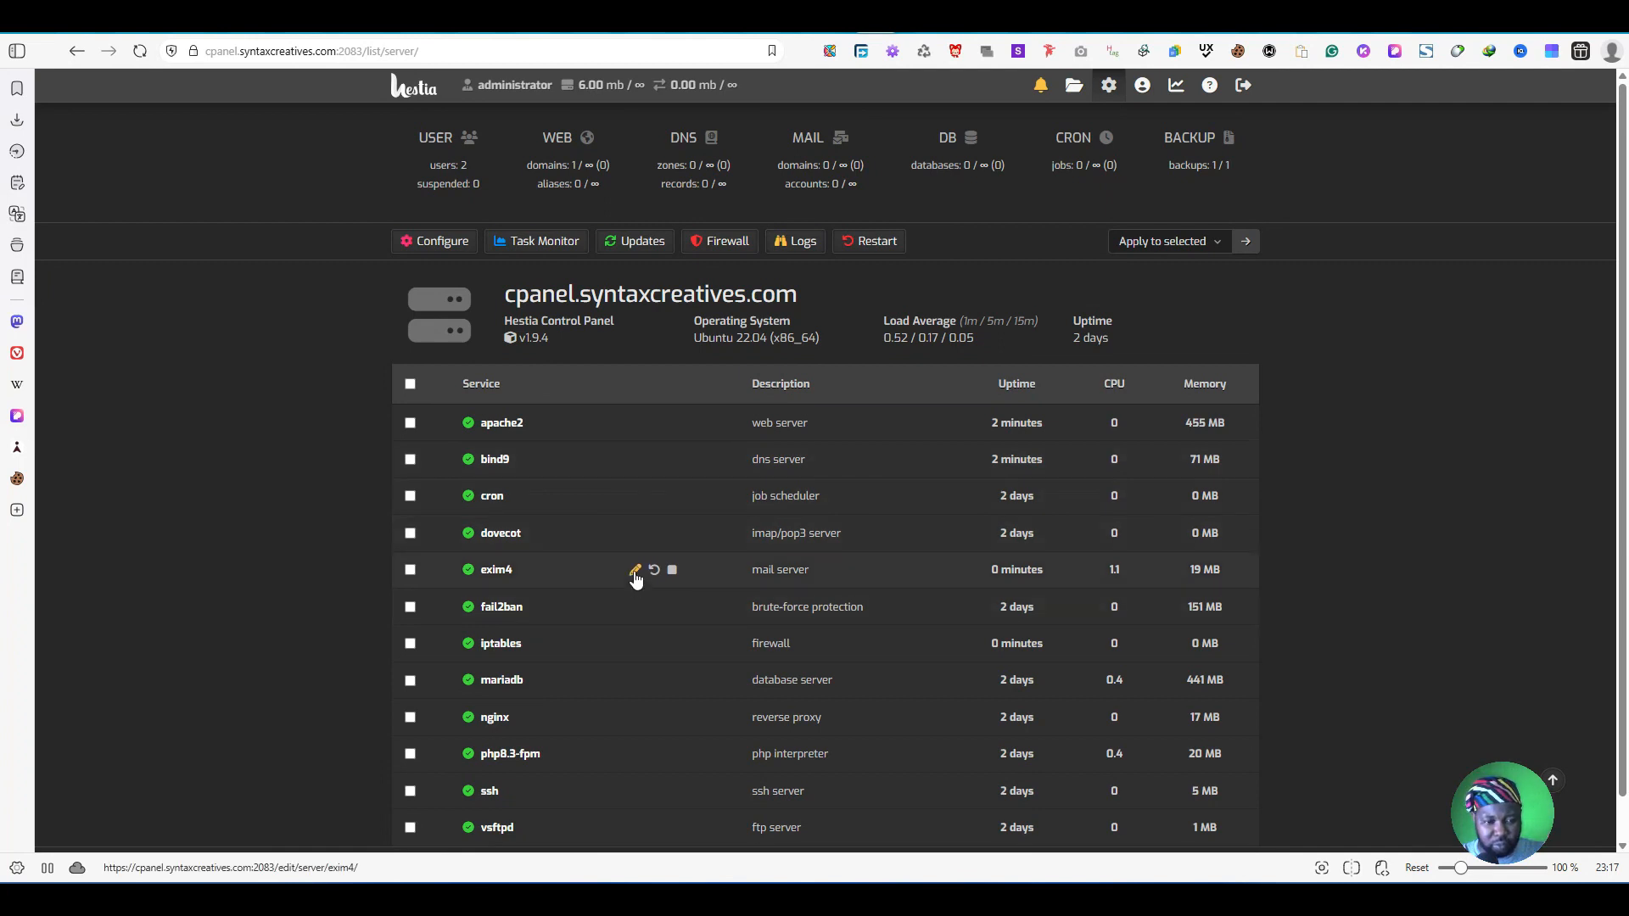
left_click(635, 572)
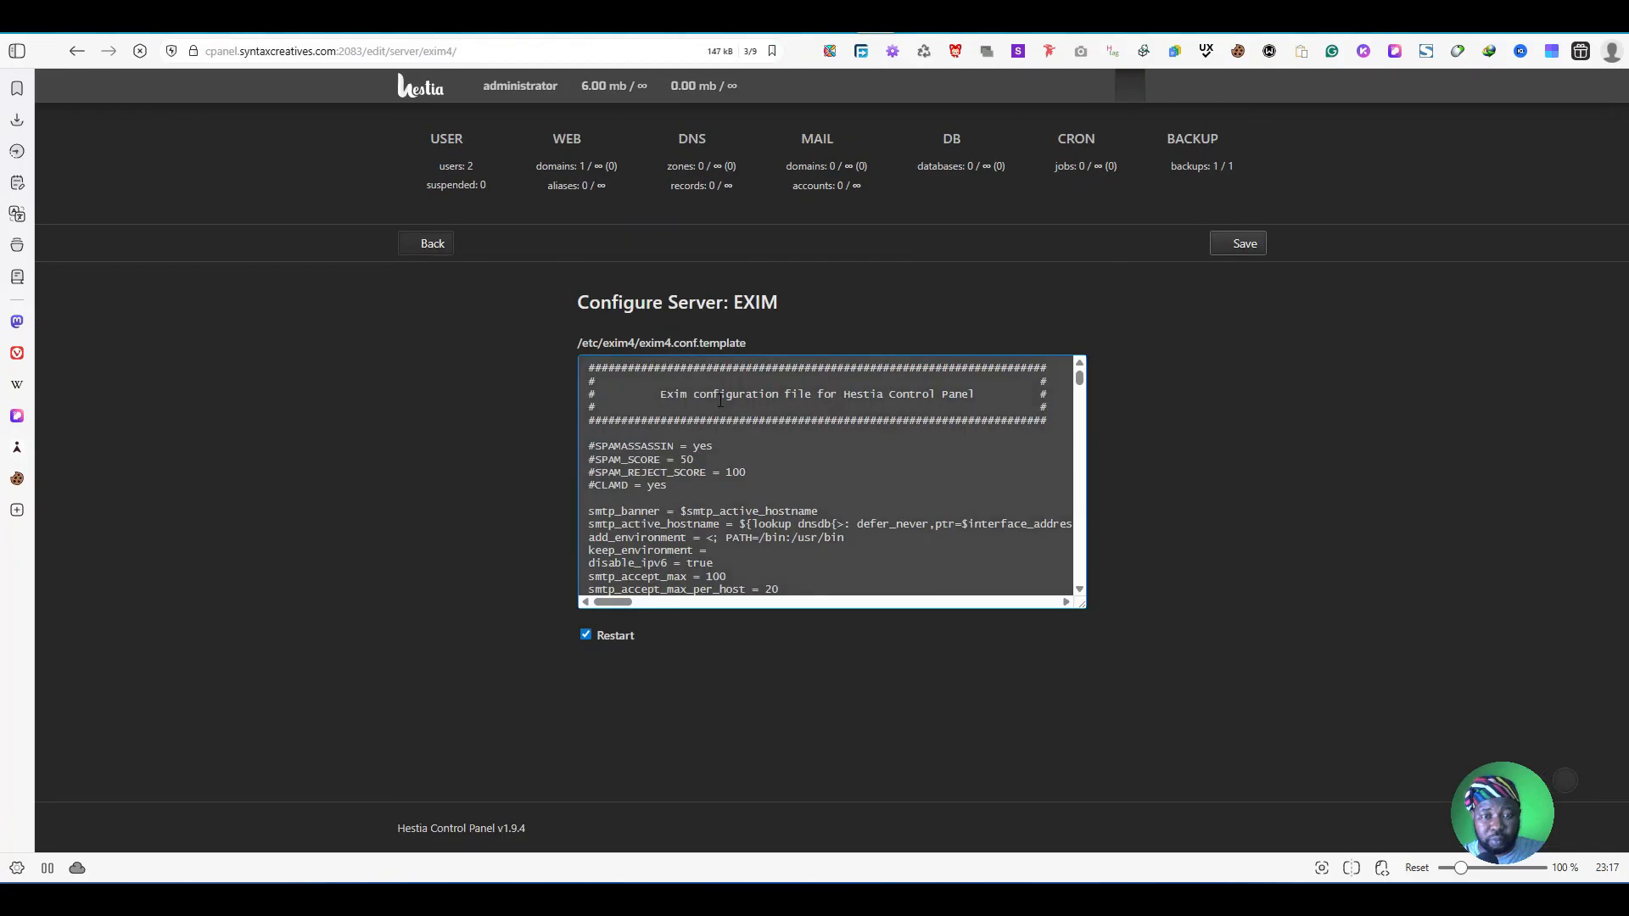
left_click_drag(1082, 603, 1527, 692)
scroll(918, 490, "down", 5)
left_click(883, 455)
key("ctrl+f")
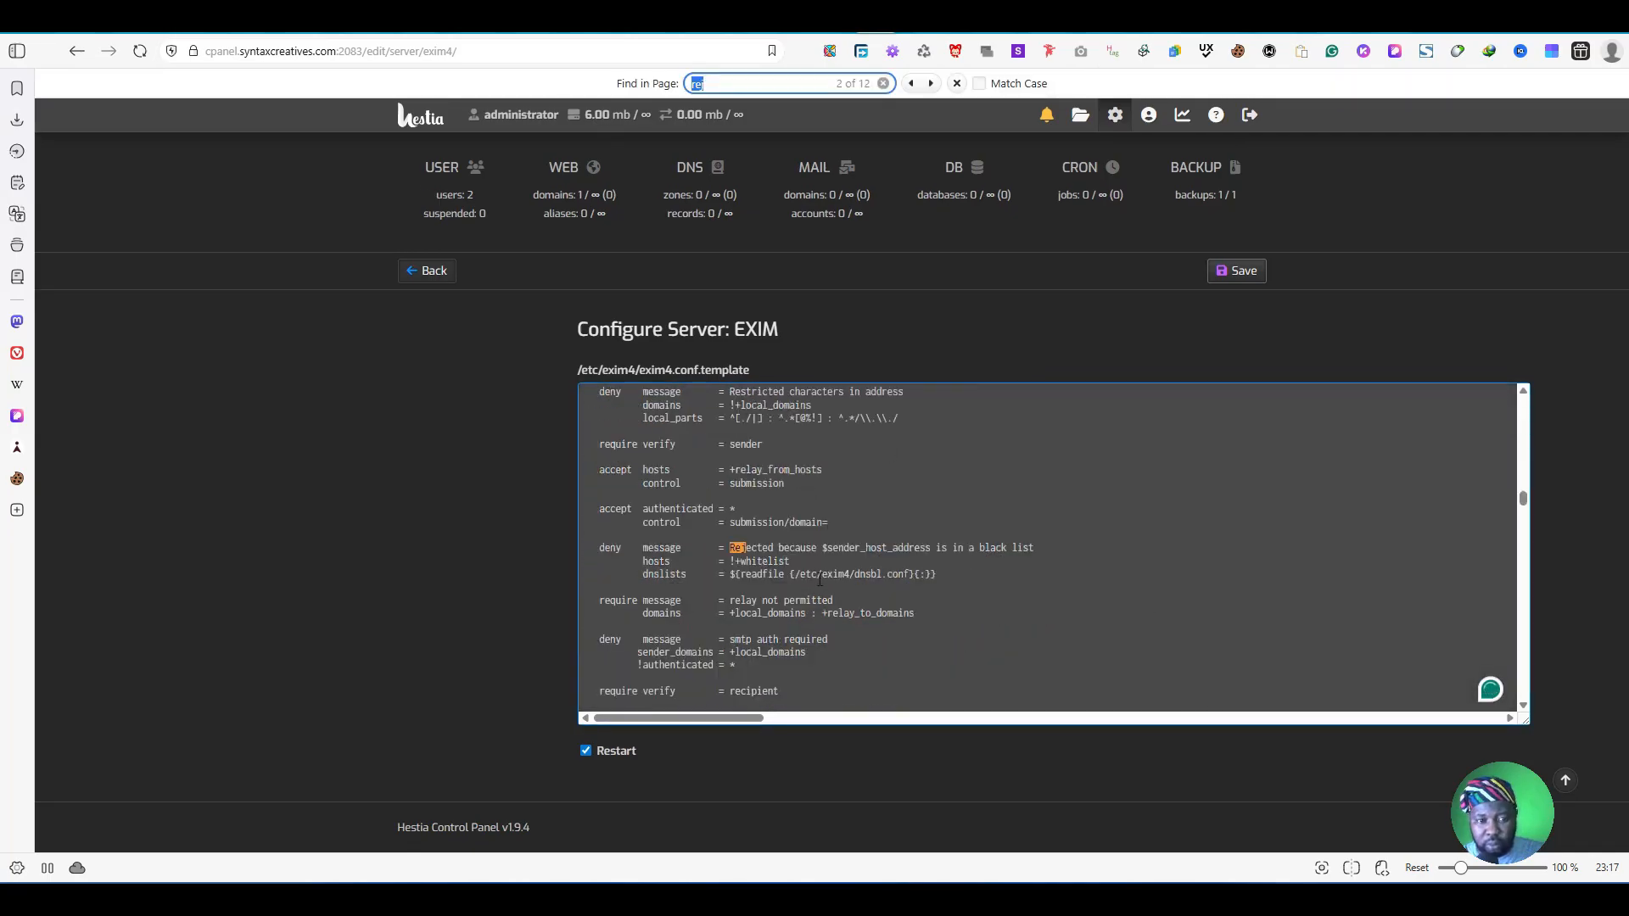
left_click_drag(1044, 547, 732, 549)
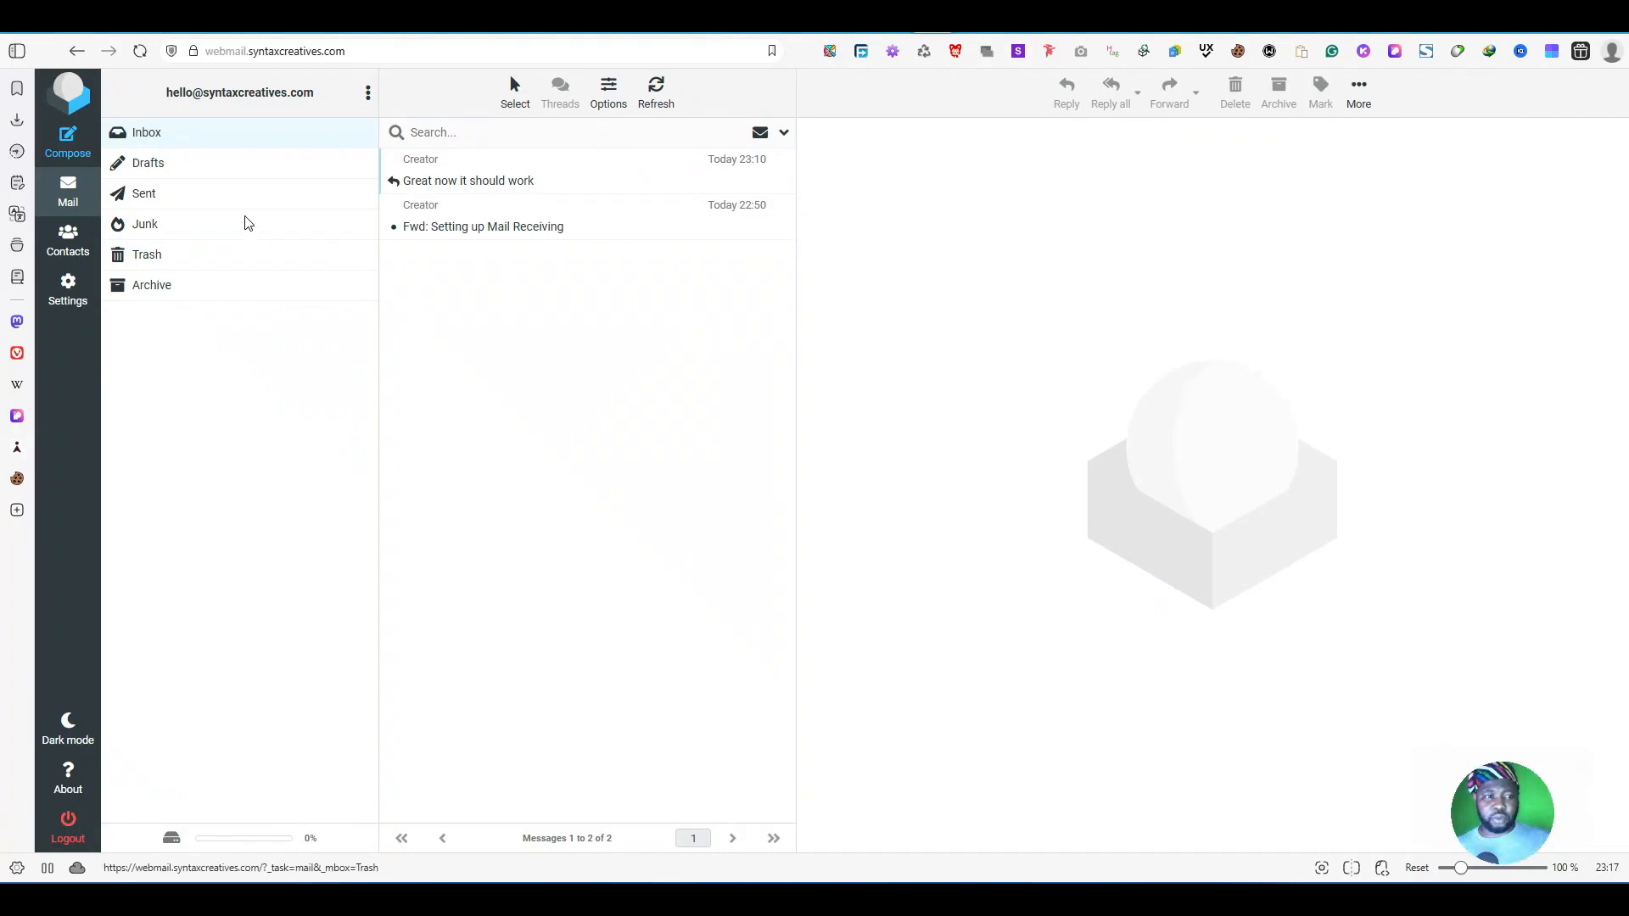
Step: Switch to Gmail and reply "Thank you" to Syntaxcreatives in the "Great now it should work" conversation
left_click(1324, 20)
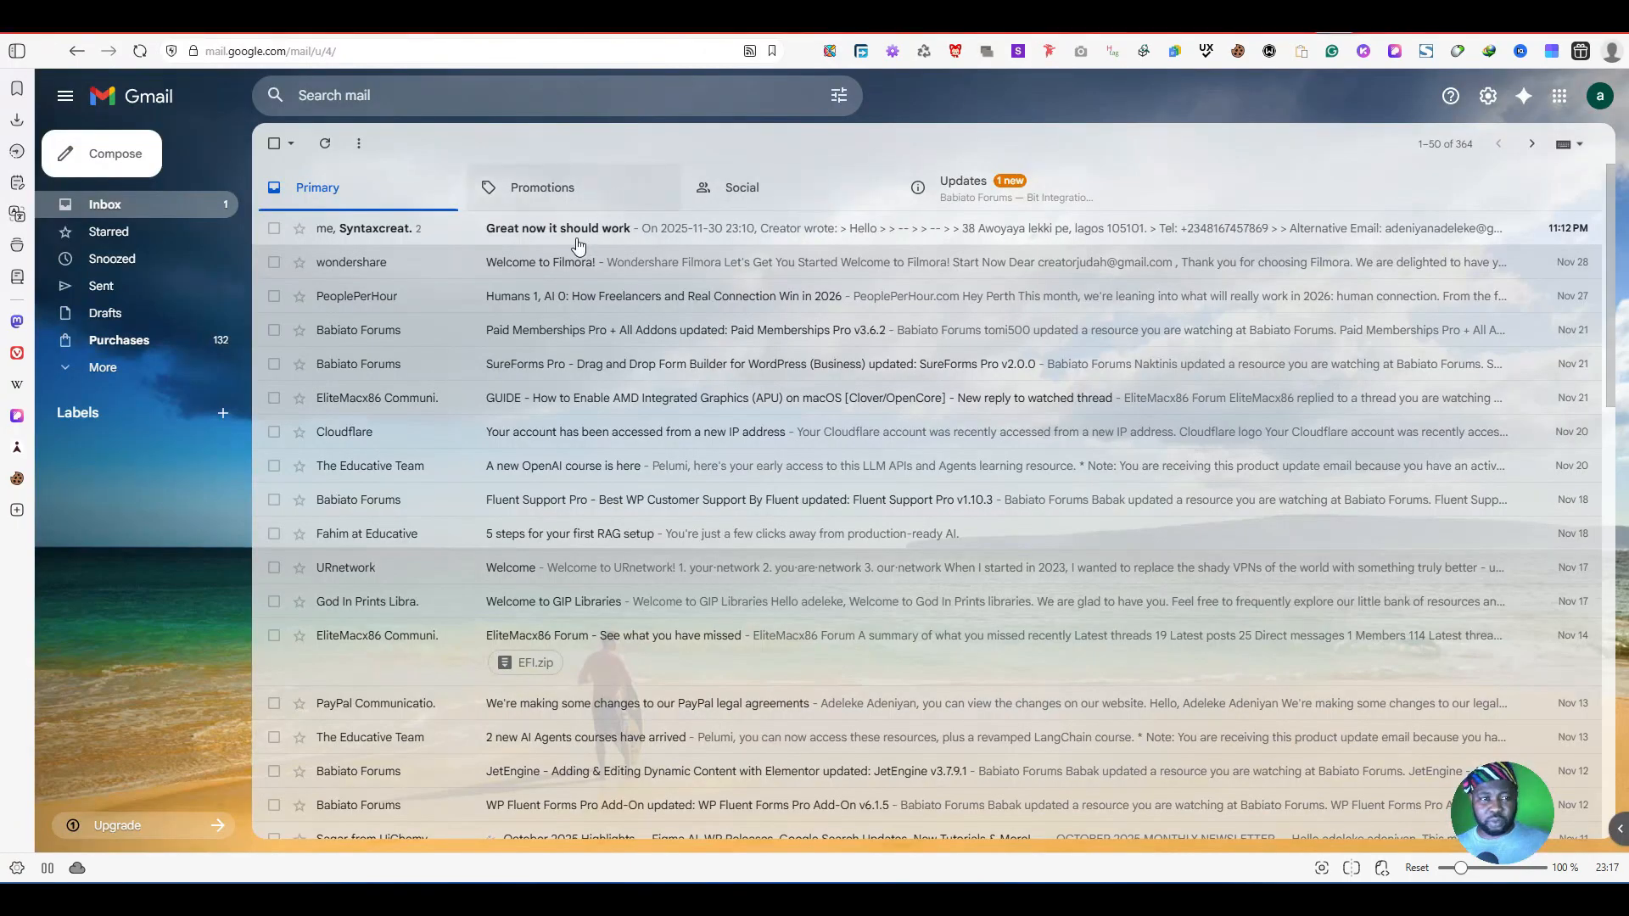
left_click(740, 246)
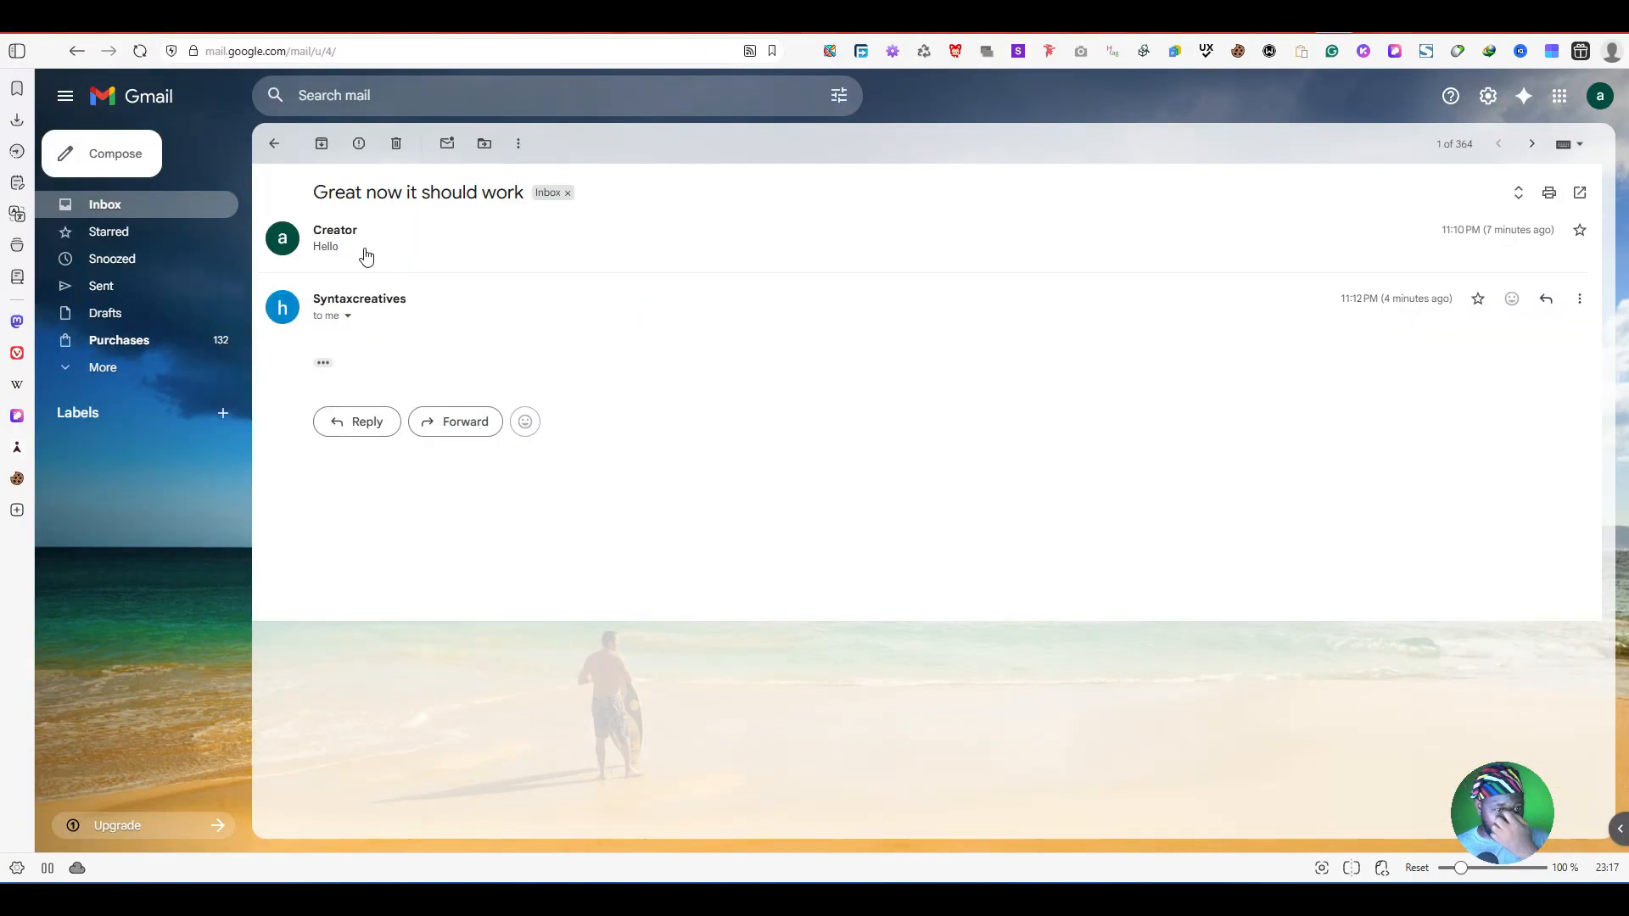
left_click(379, 424)
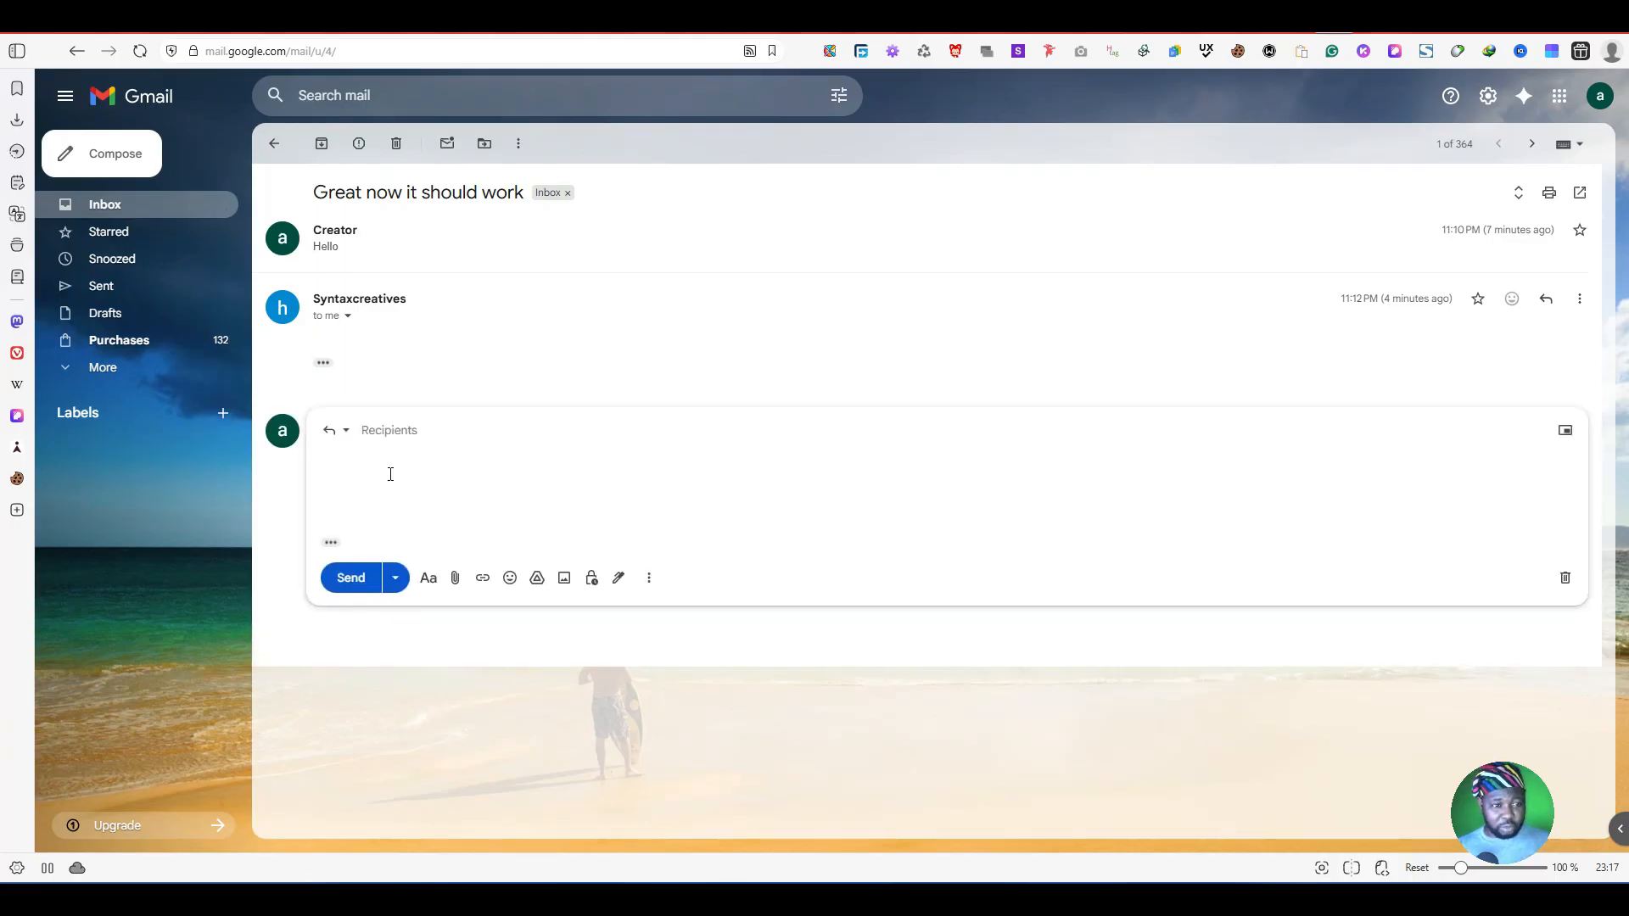
type("Thank you")
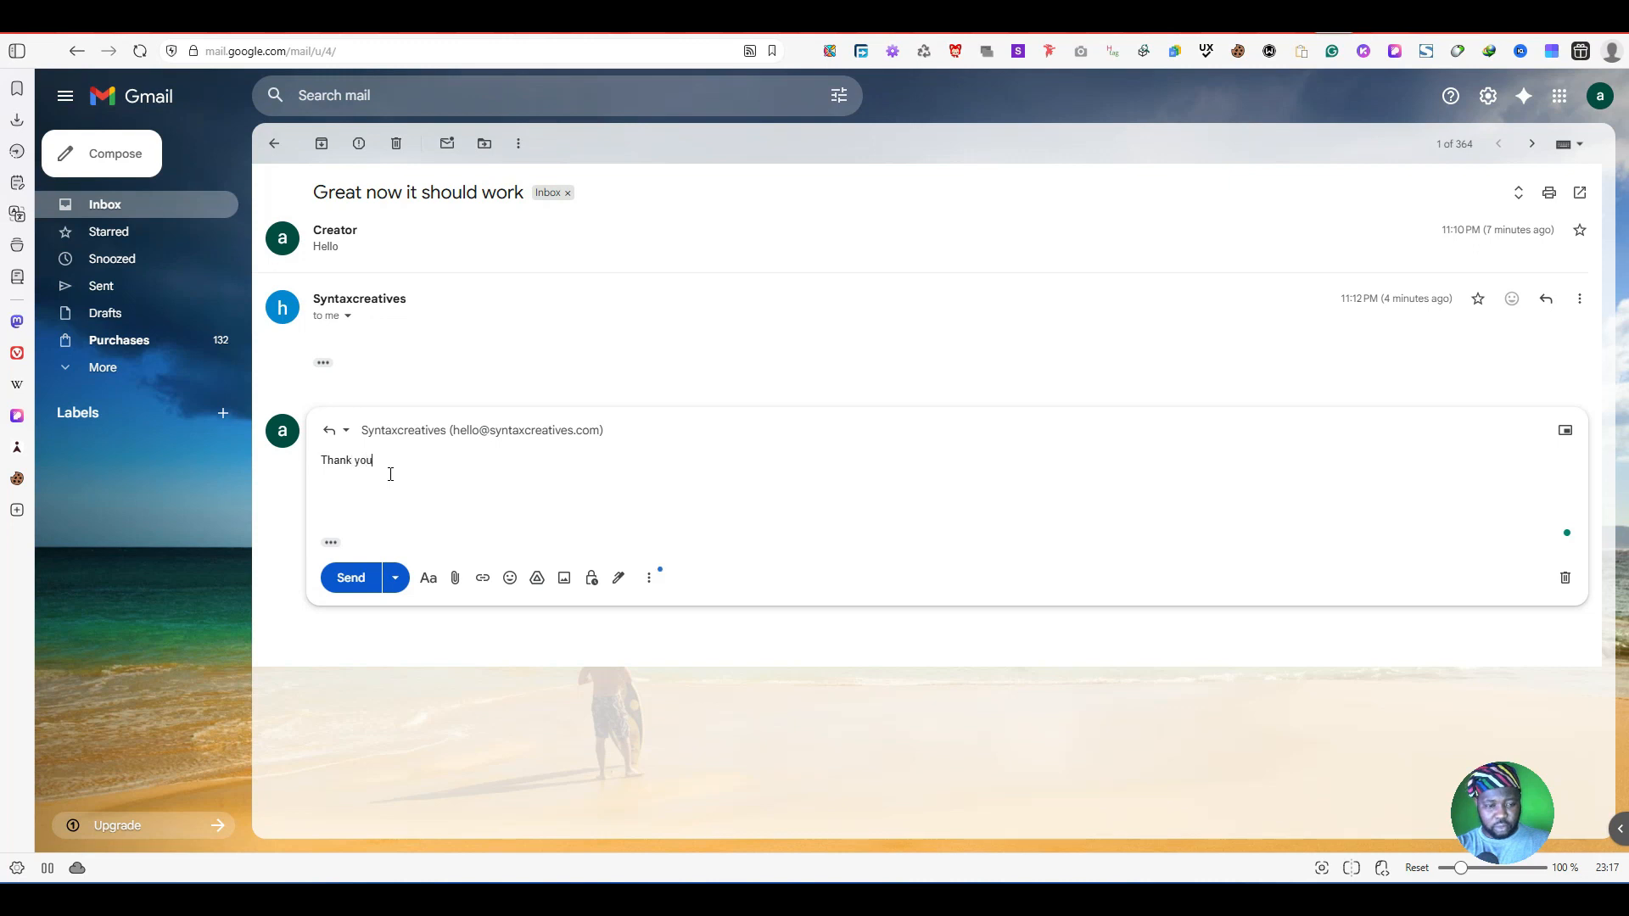
left_click(349, 576)
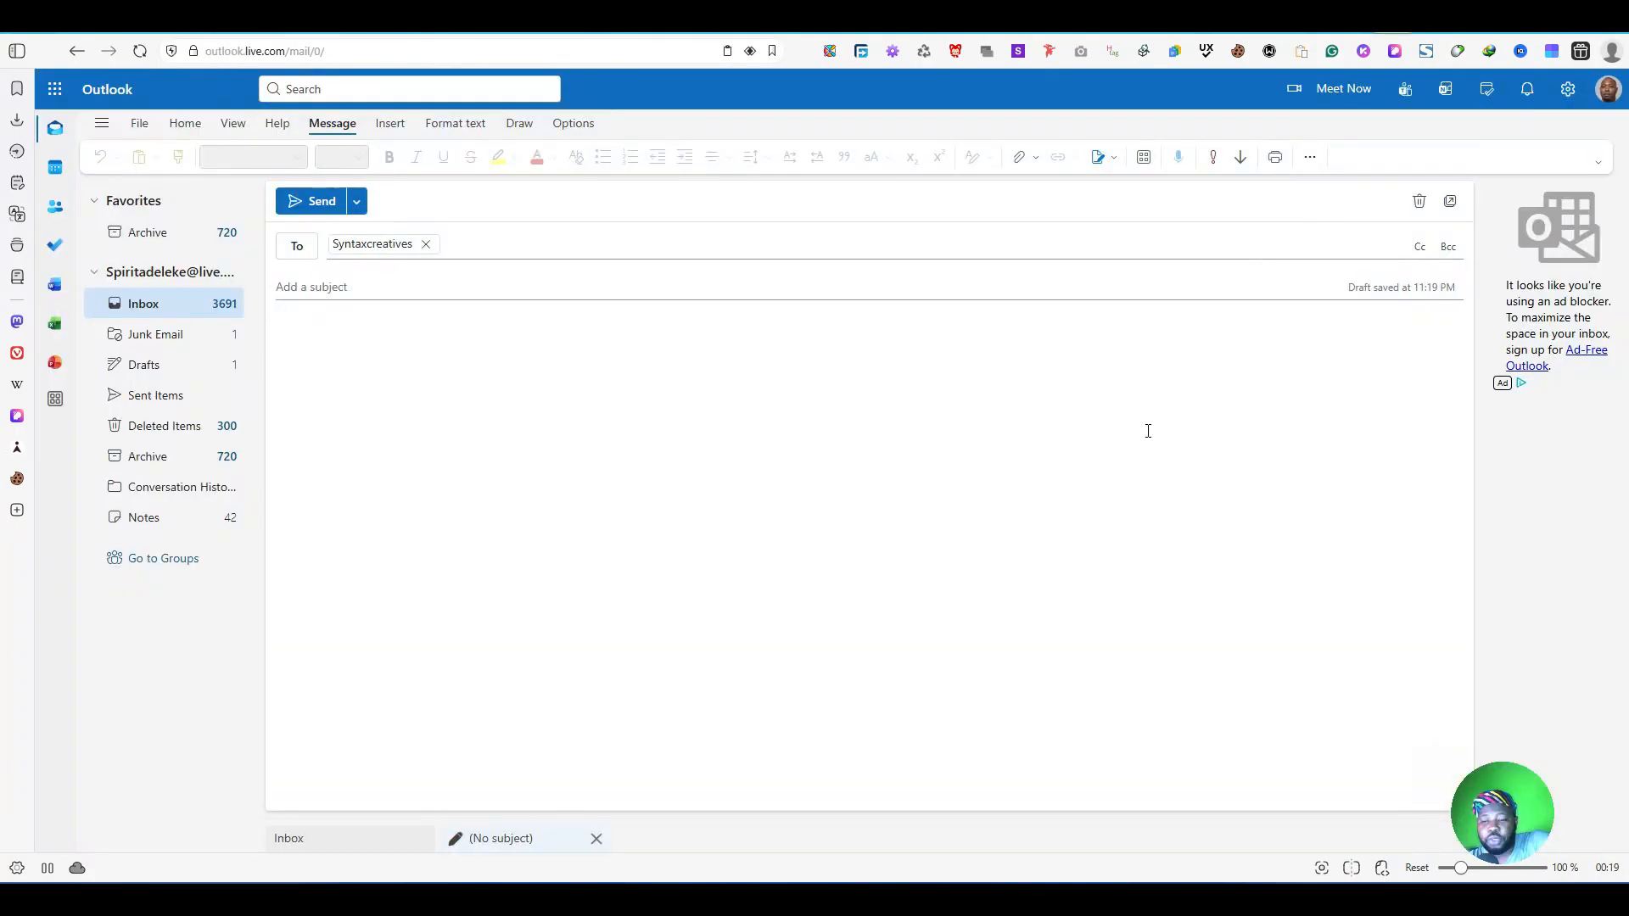
Step: Send the message to Syntaxcreatives with the subject "Hello" and the copied text beginning "Discover how to fix the issue of not receiving emails in HestiaCP"
left_click(439, 288)
type("He")
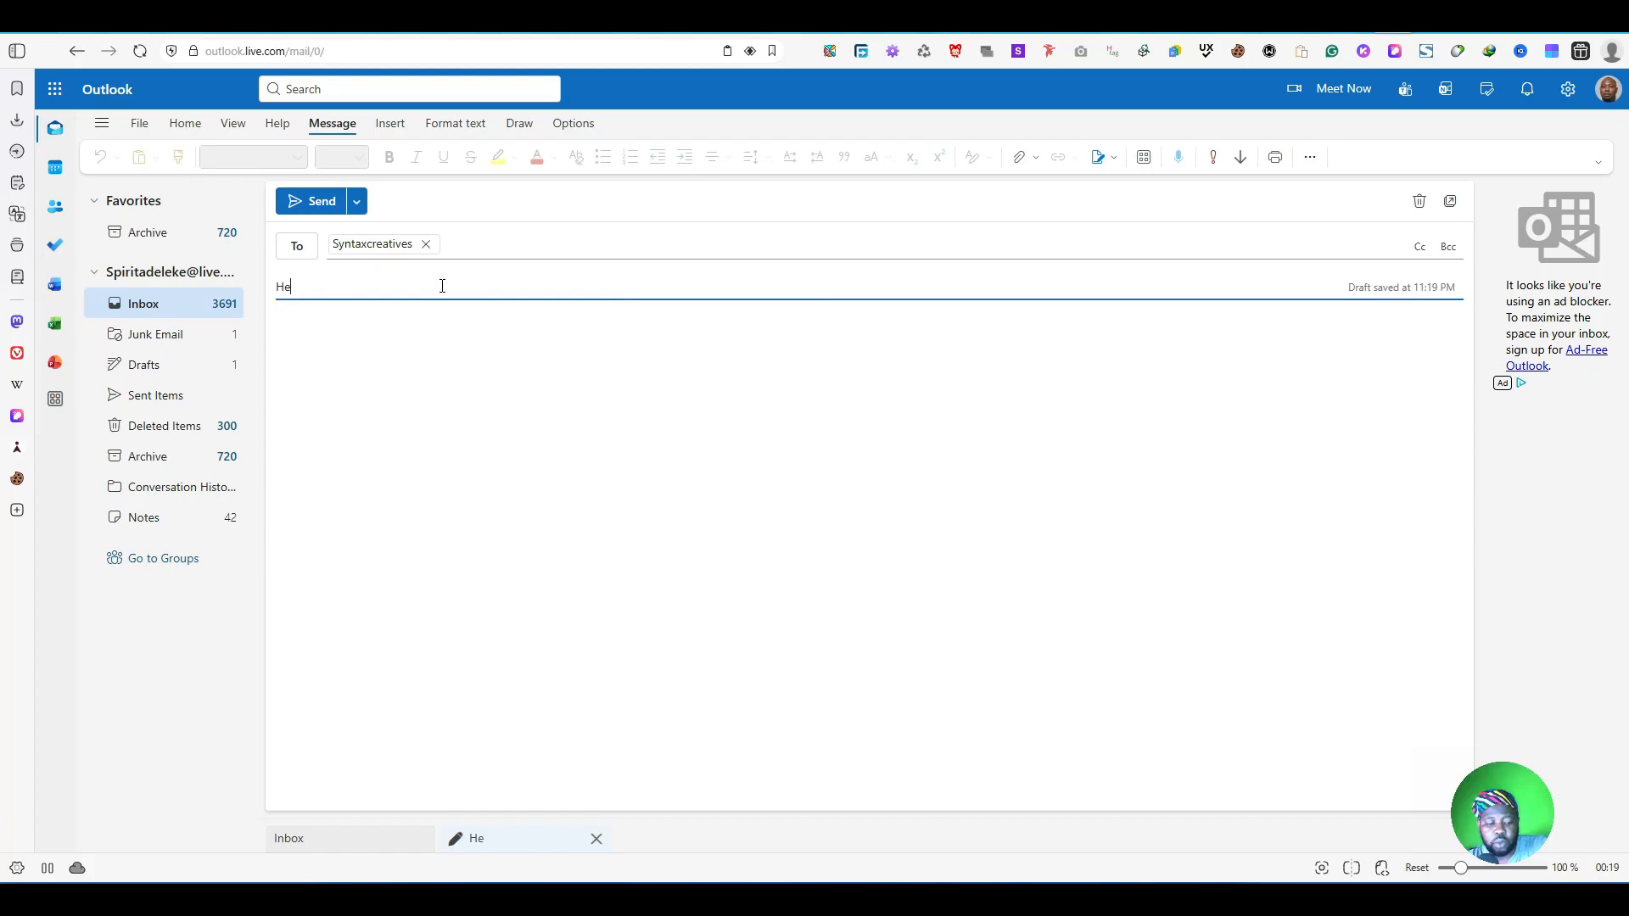
type("o")
left_click(415, 378)
left_click(418, 370)
type("He")
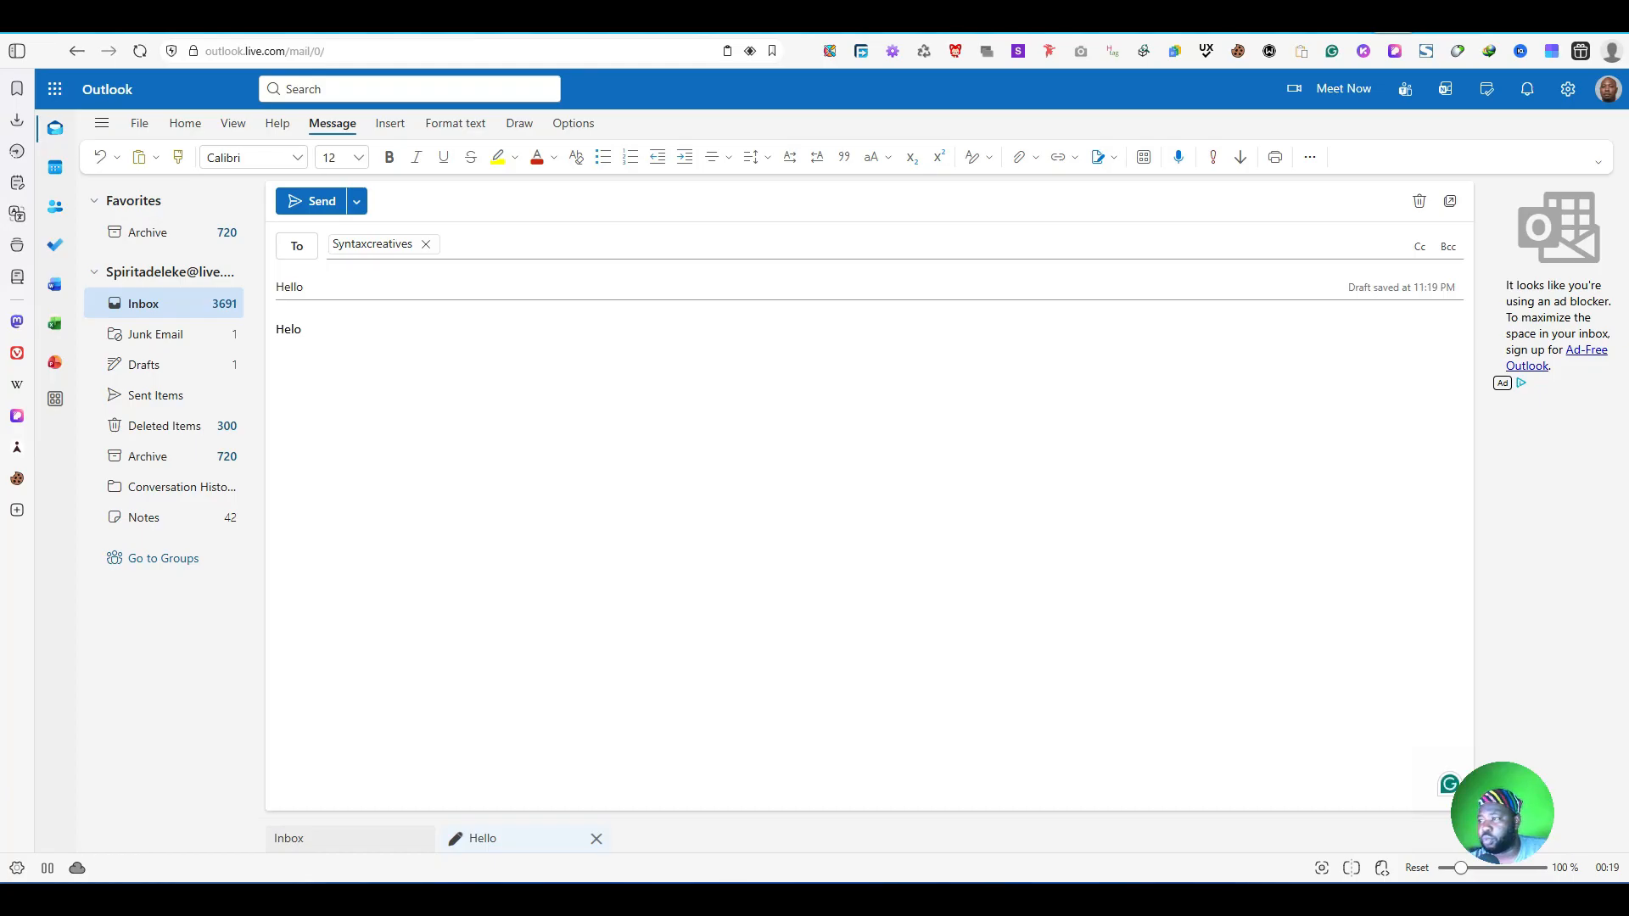
left_click_drag(352, 346, 270, 342)
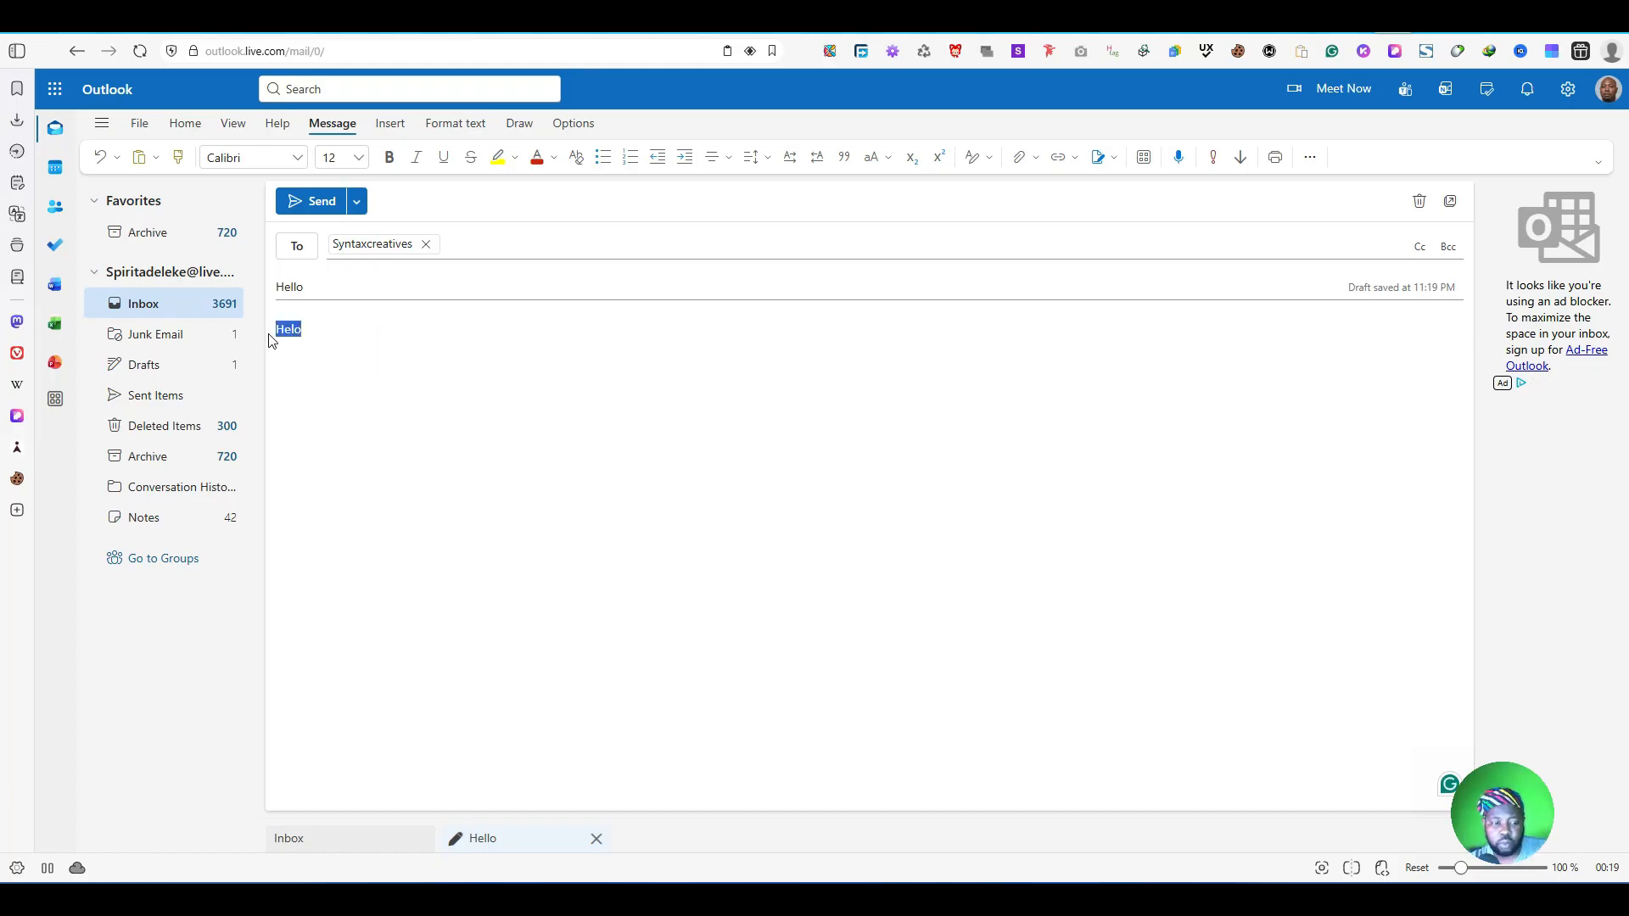
type("Discover how to fix the issue of not receiving emails in HestiaCP. Our step-by-step guide provides practical solutions to troubleshoot and resolve email delivery problems in HestiaCP. Ensure your email system runs smoothly today!")
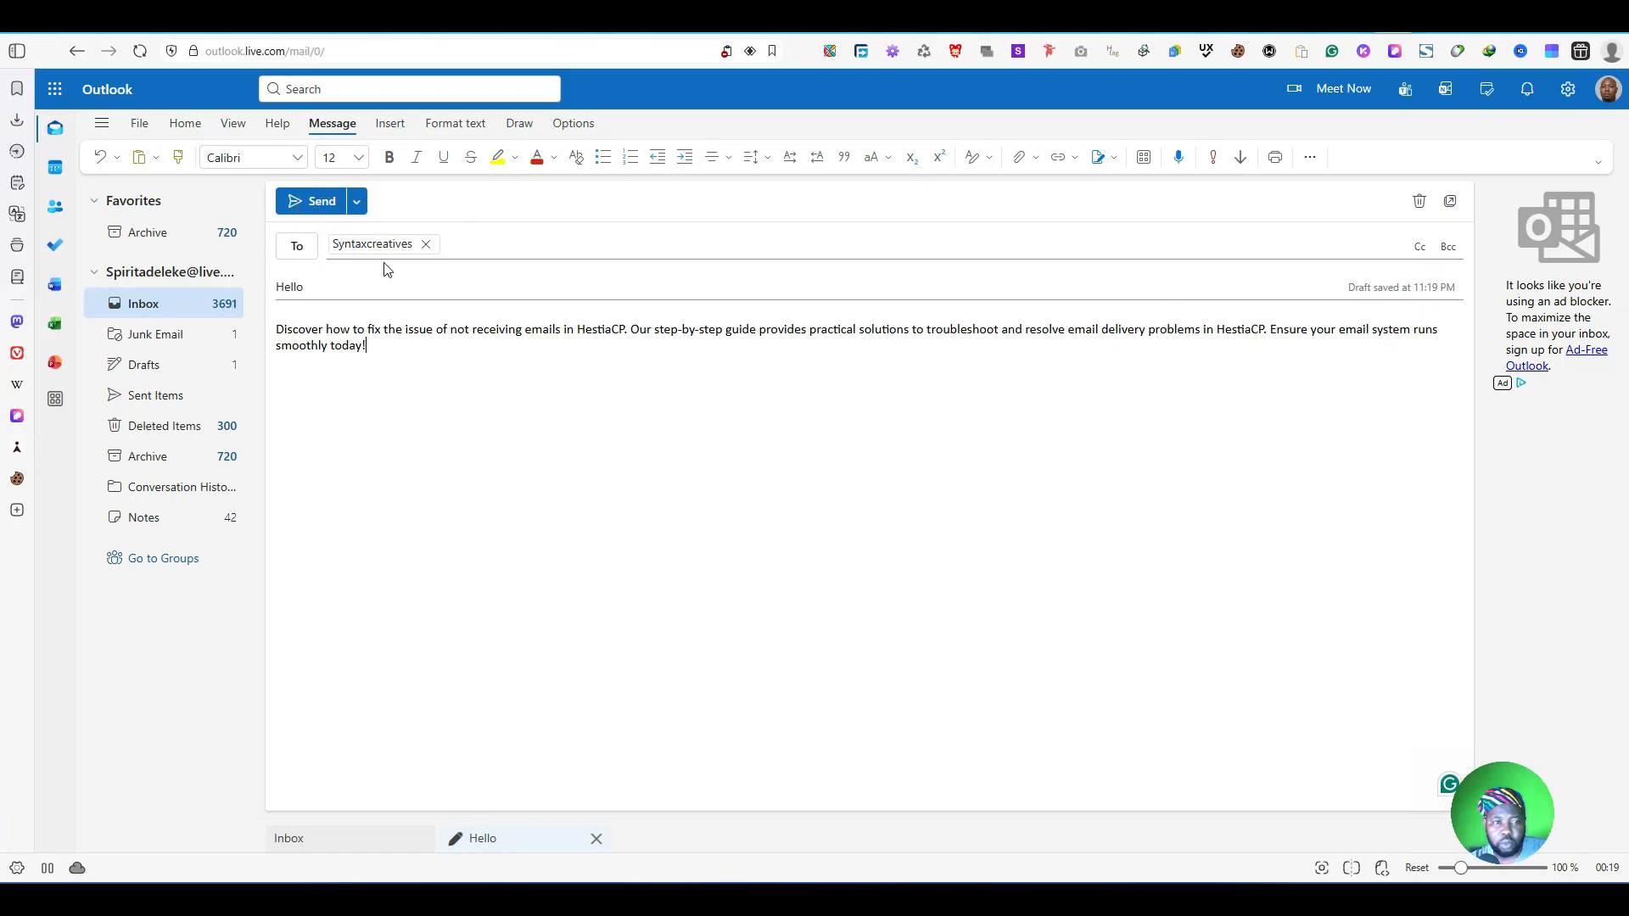
left_click(311, 206)
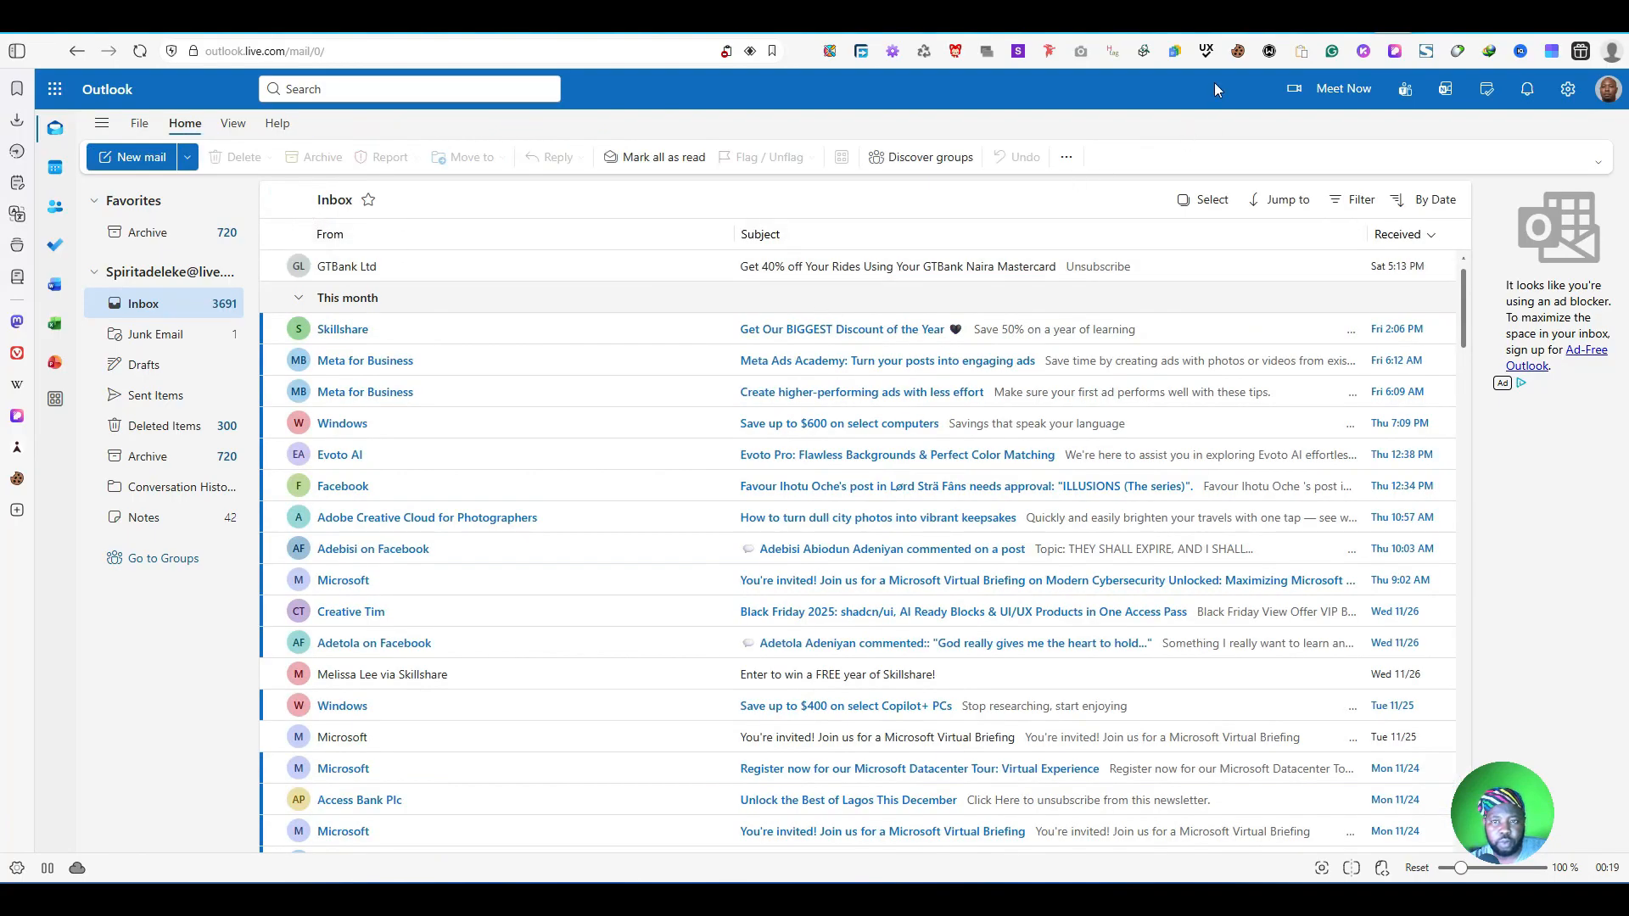
Step: Switch to Gmail and compose an email with the same copied HestiaCP text as body and the subject "Discover how outlook works"
left_click(1283, 20)
left_click(146, 155)
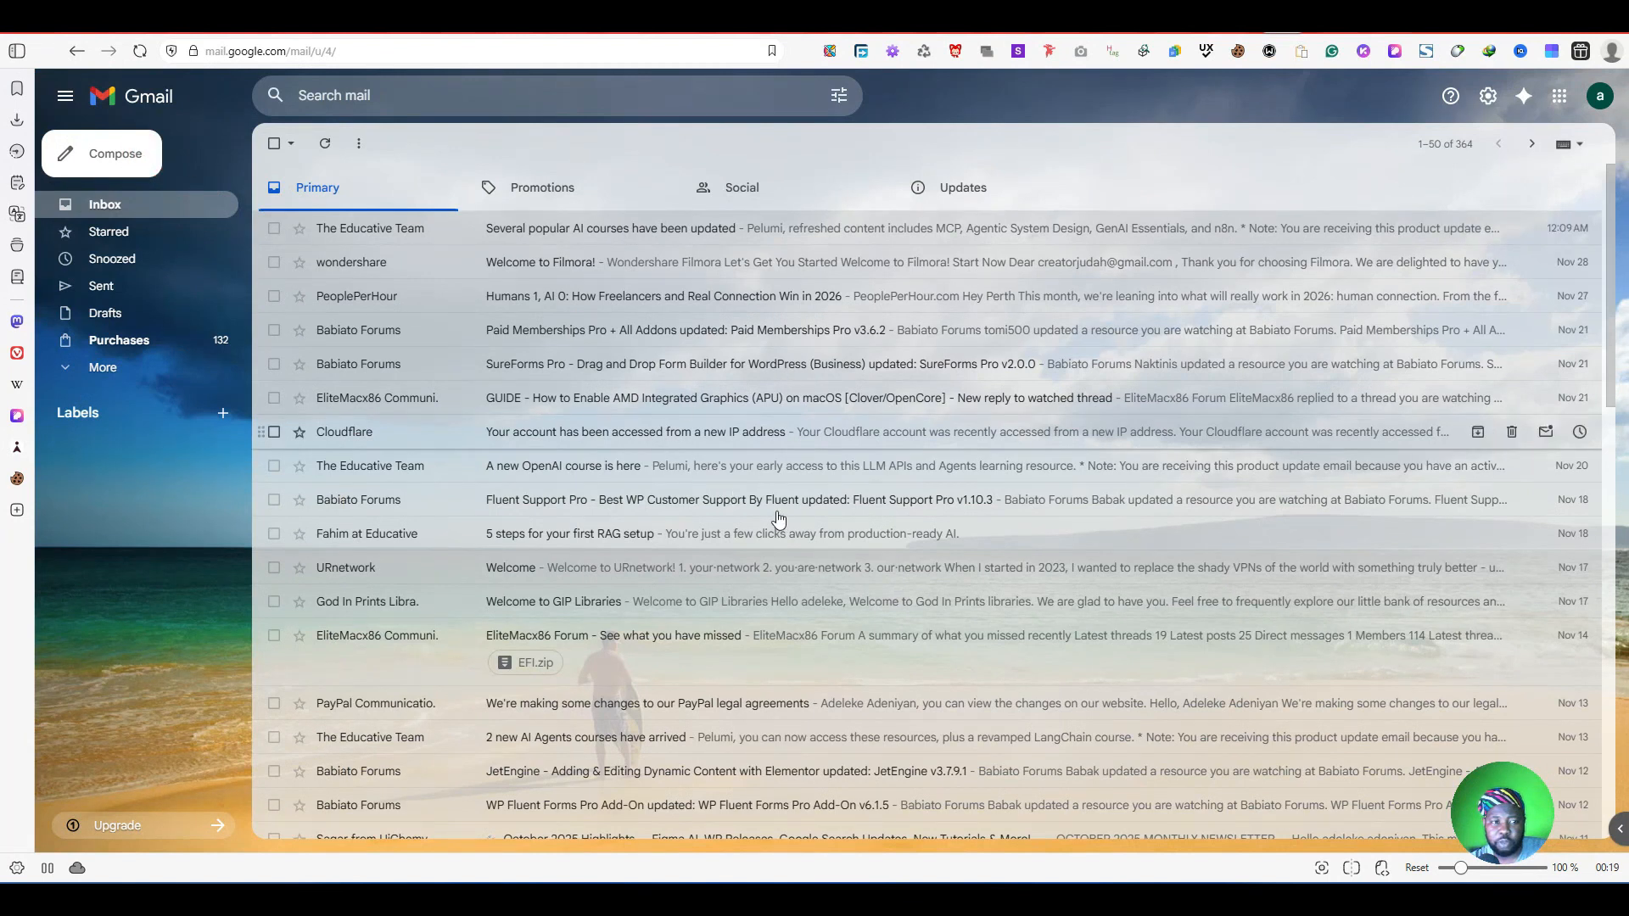
left_click(1117, 440)
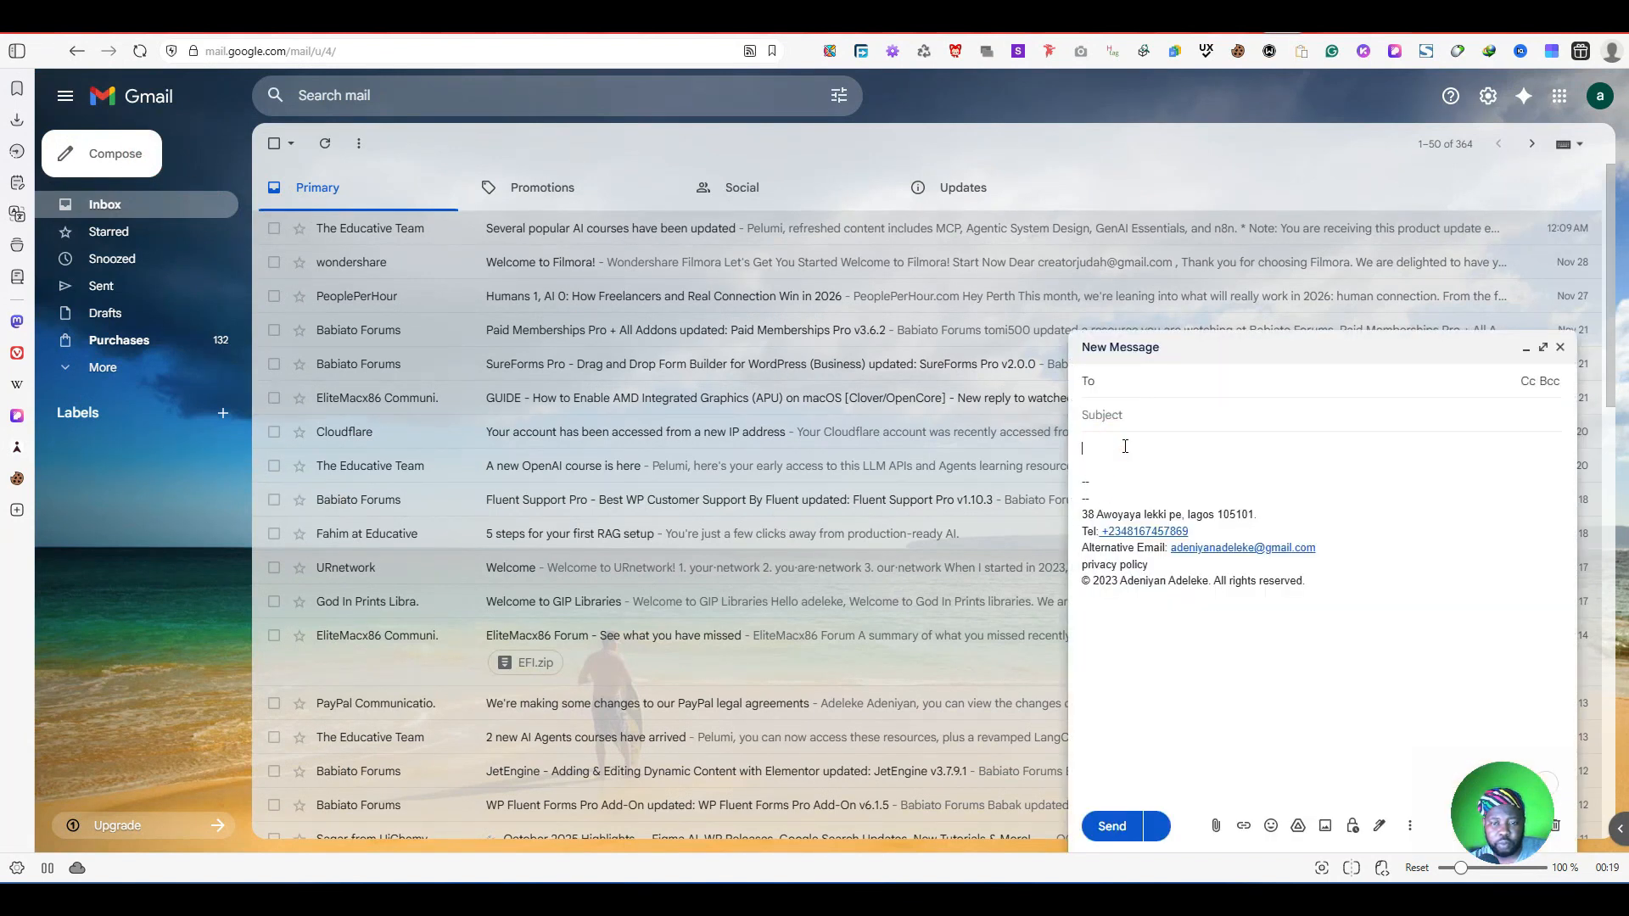
type("Discover how to fix the issue of not receiving emails in HestiaCP. Our step-by-step guide provides practical solutions to troubleshoot and resolve email delivery problems in HestiaCP. Ensure your email system runs smoothly today!")
left_click(1136, 417)
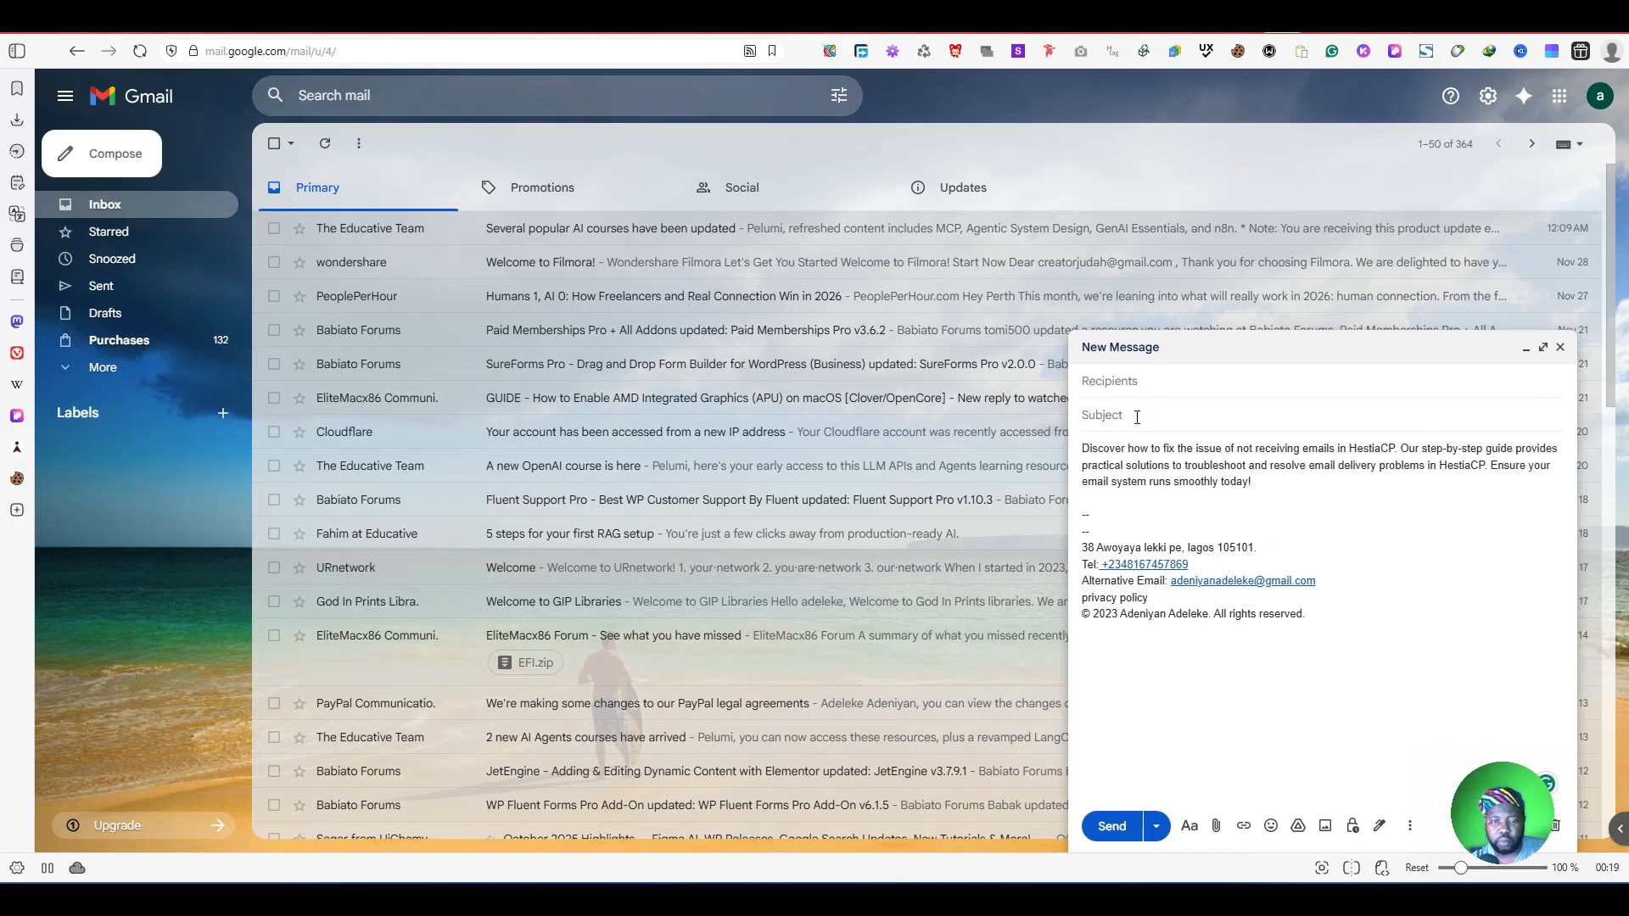
type("Discover how out")
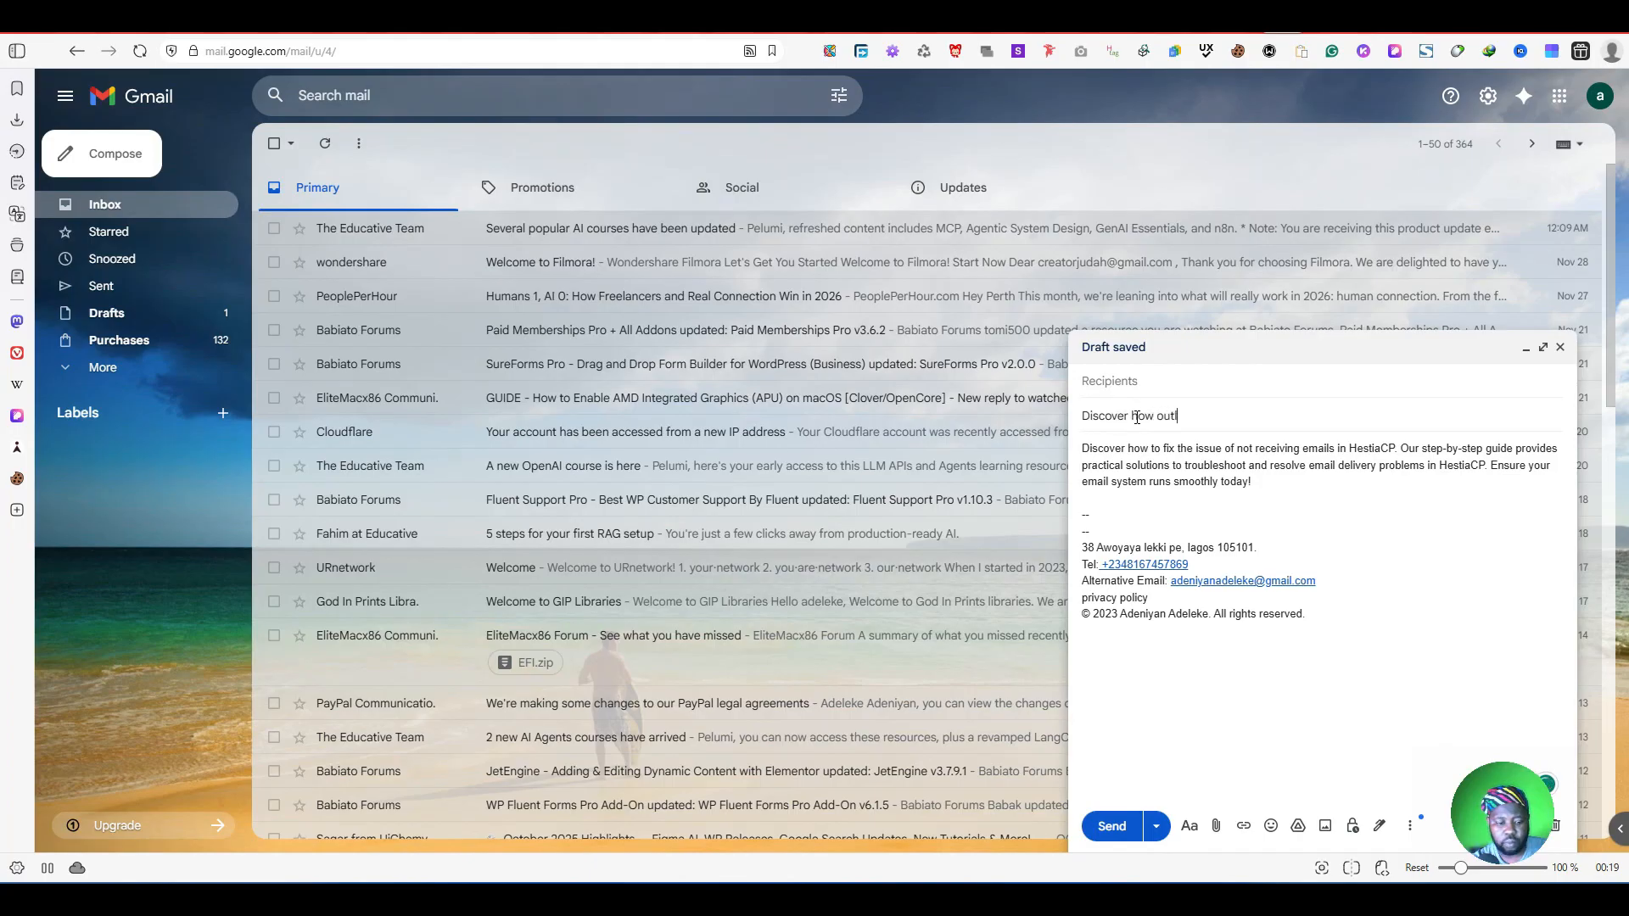
type("look works")
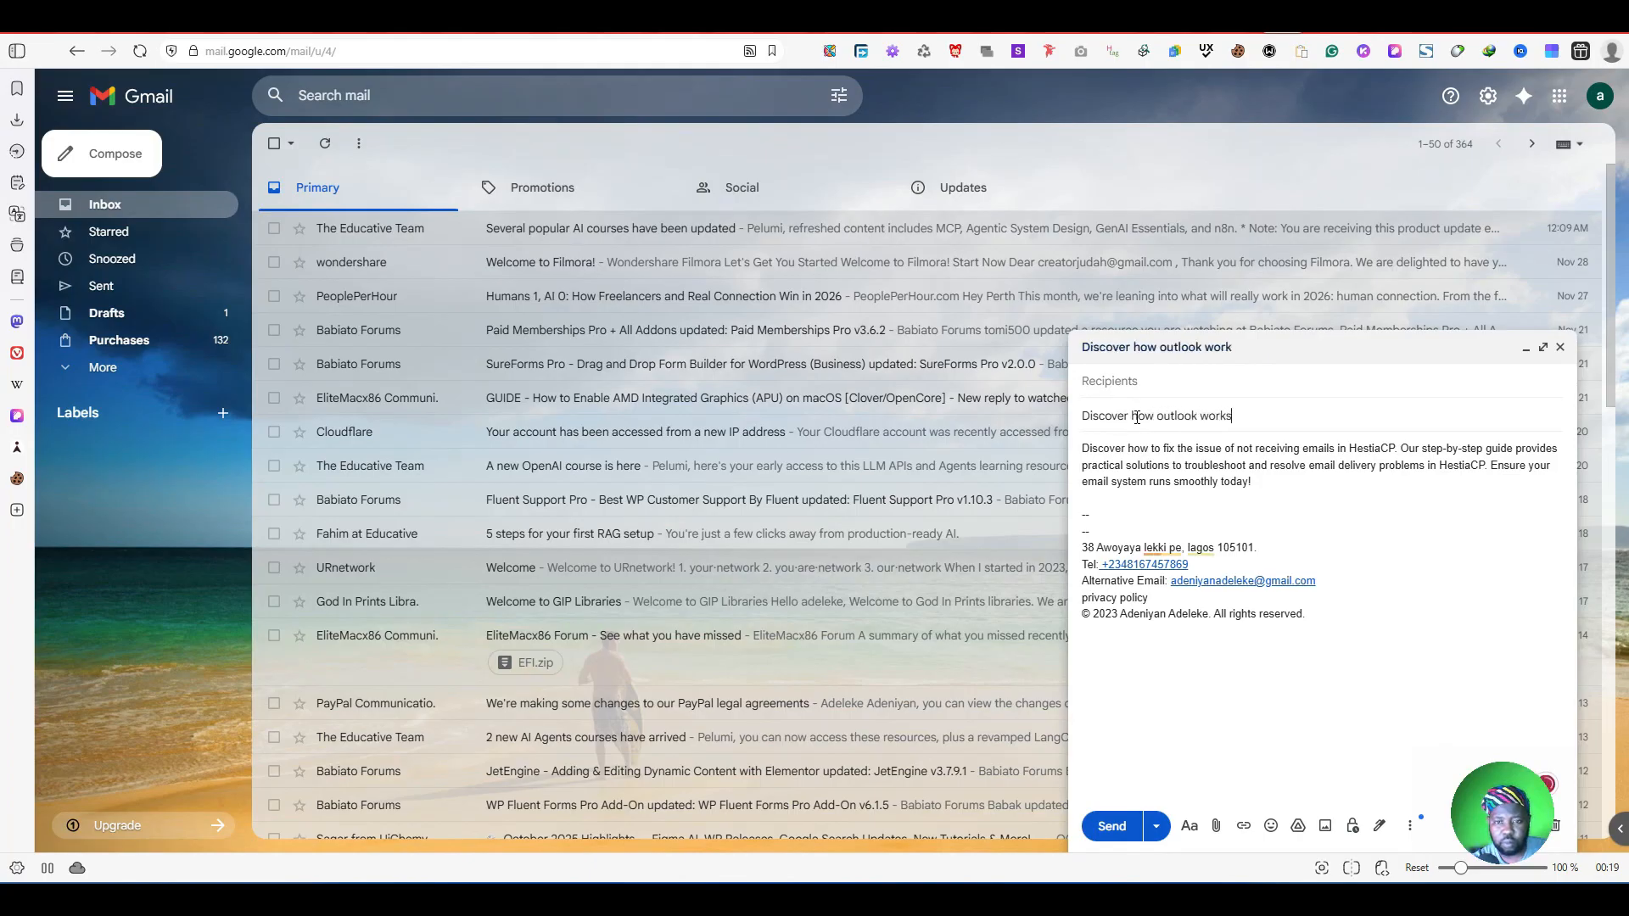
Step: Address the "Discover how outlook works" draft to the Syntaxcreatives contact and send it
left_click(1136, 388)
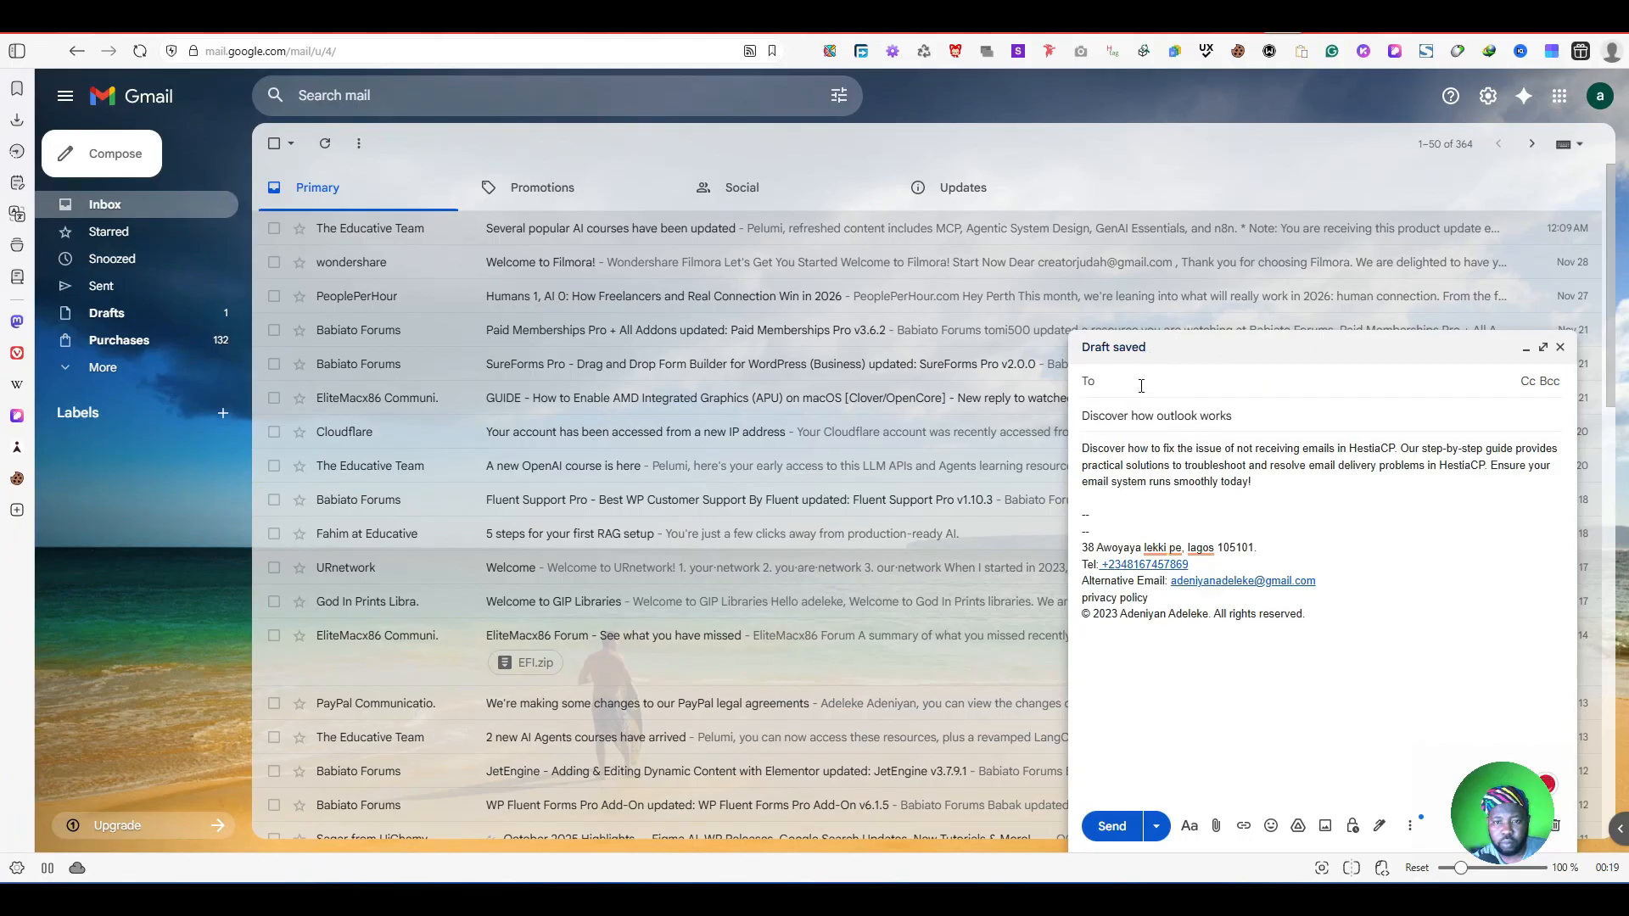
type("syn")
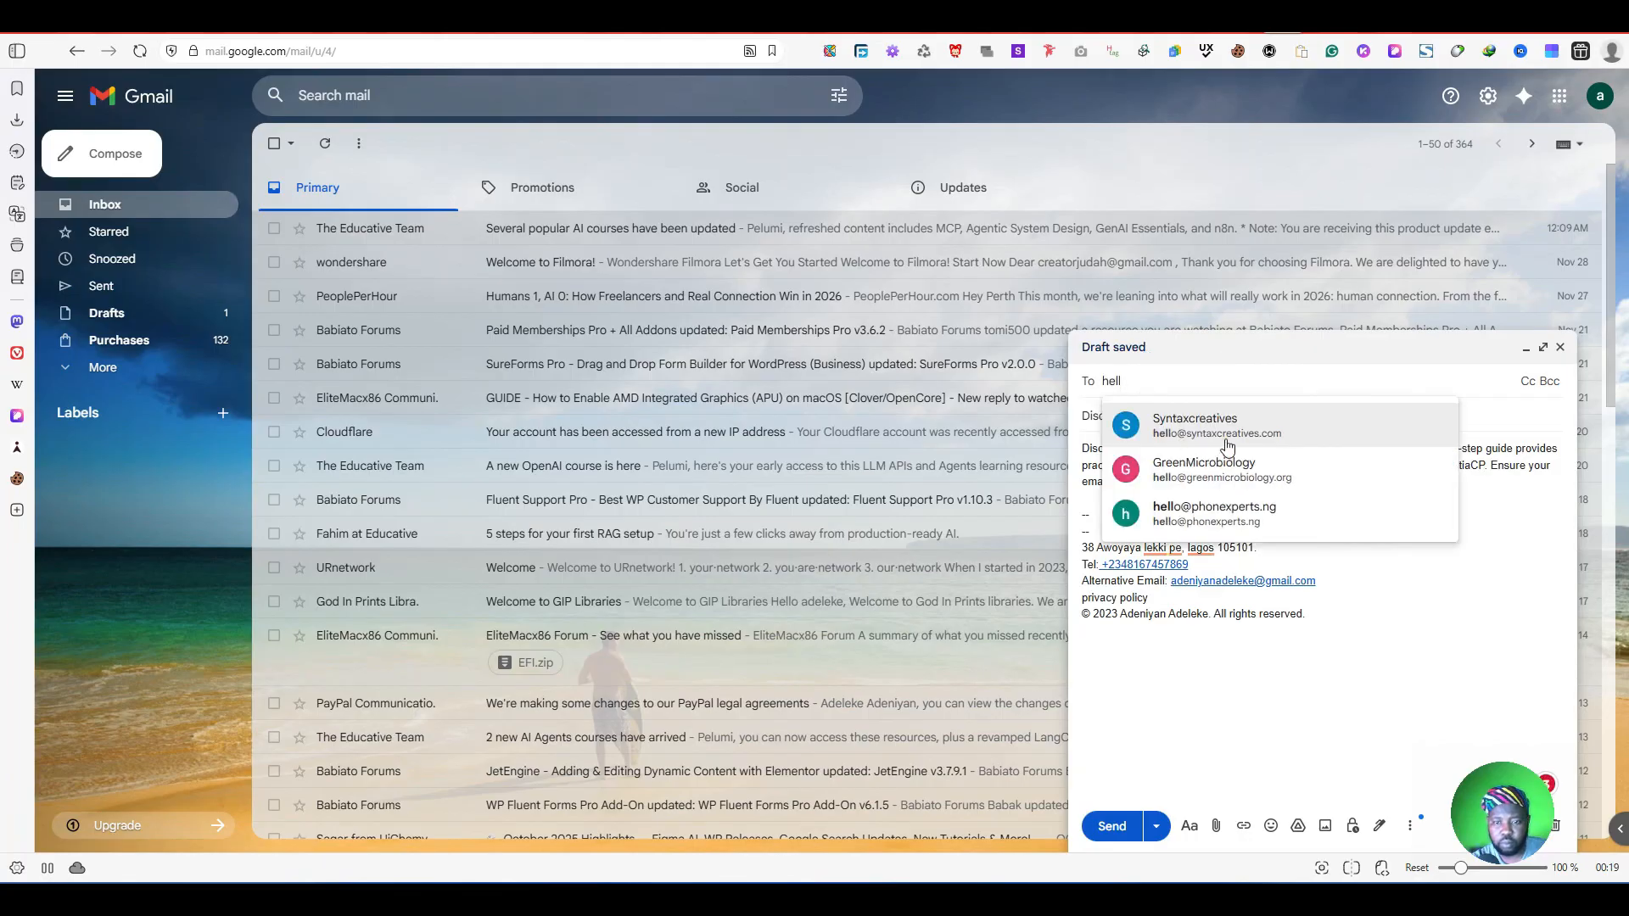
left_click(1227, 440)
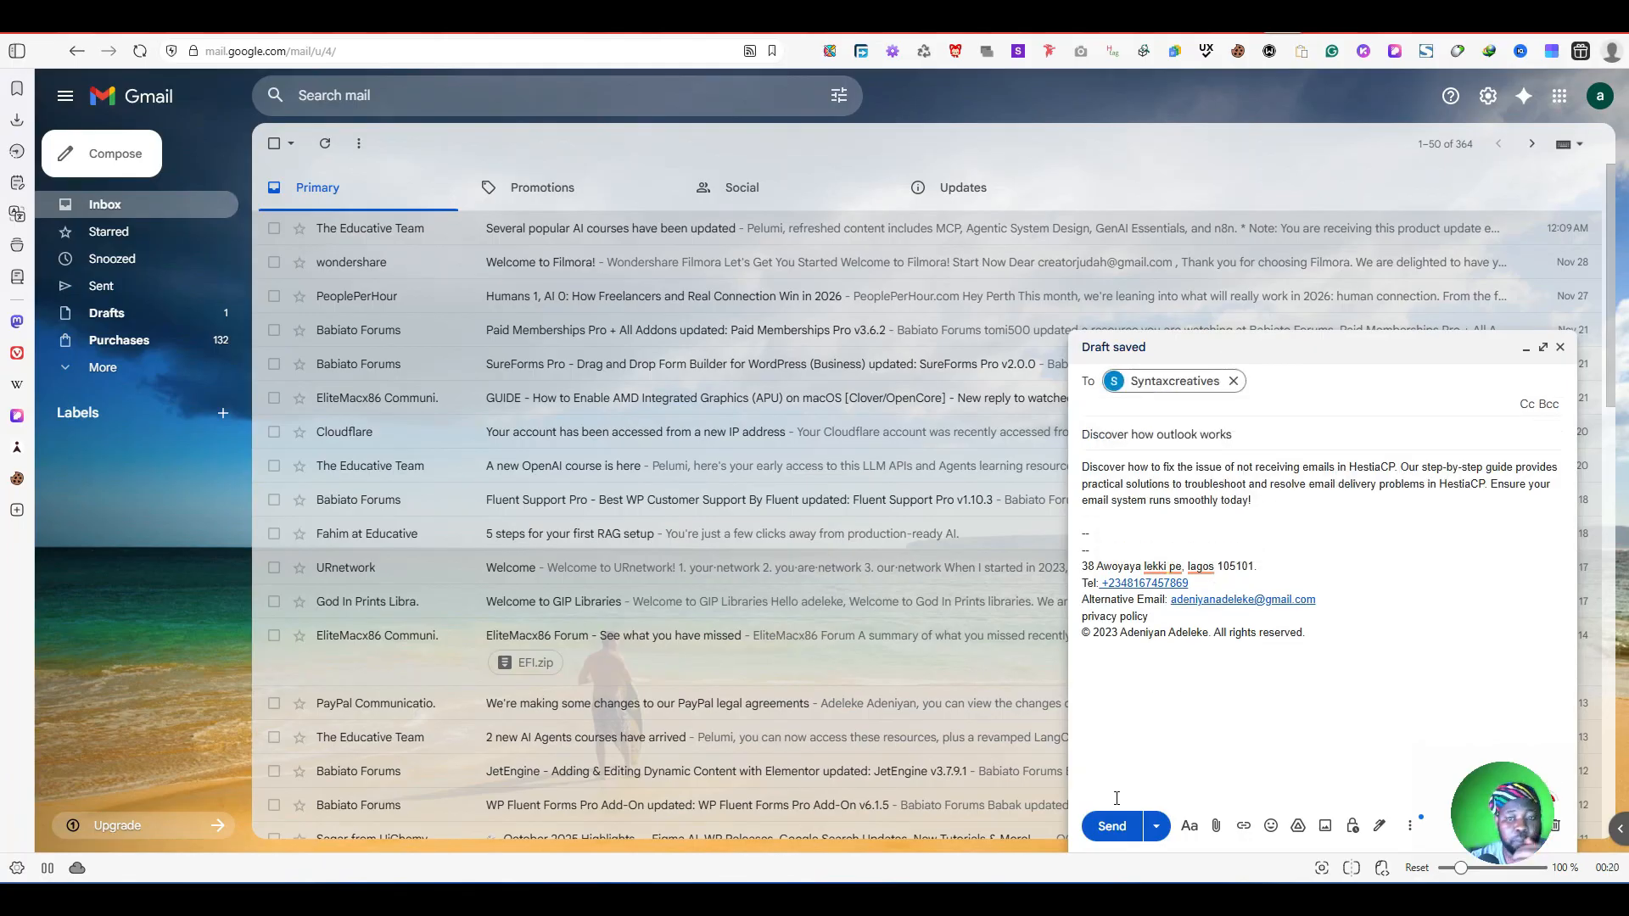
left_click(1110, 827)
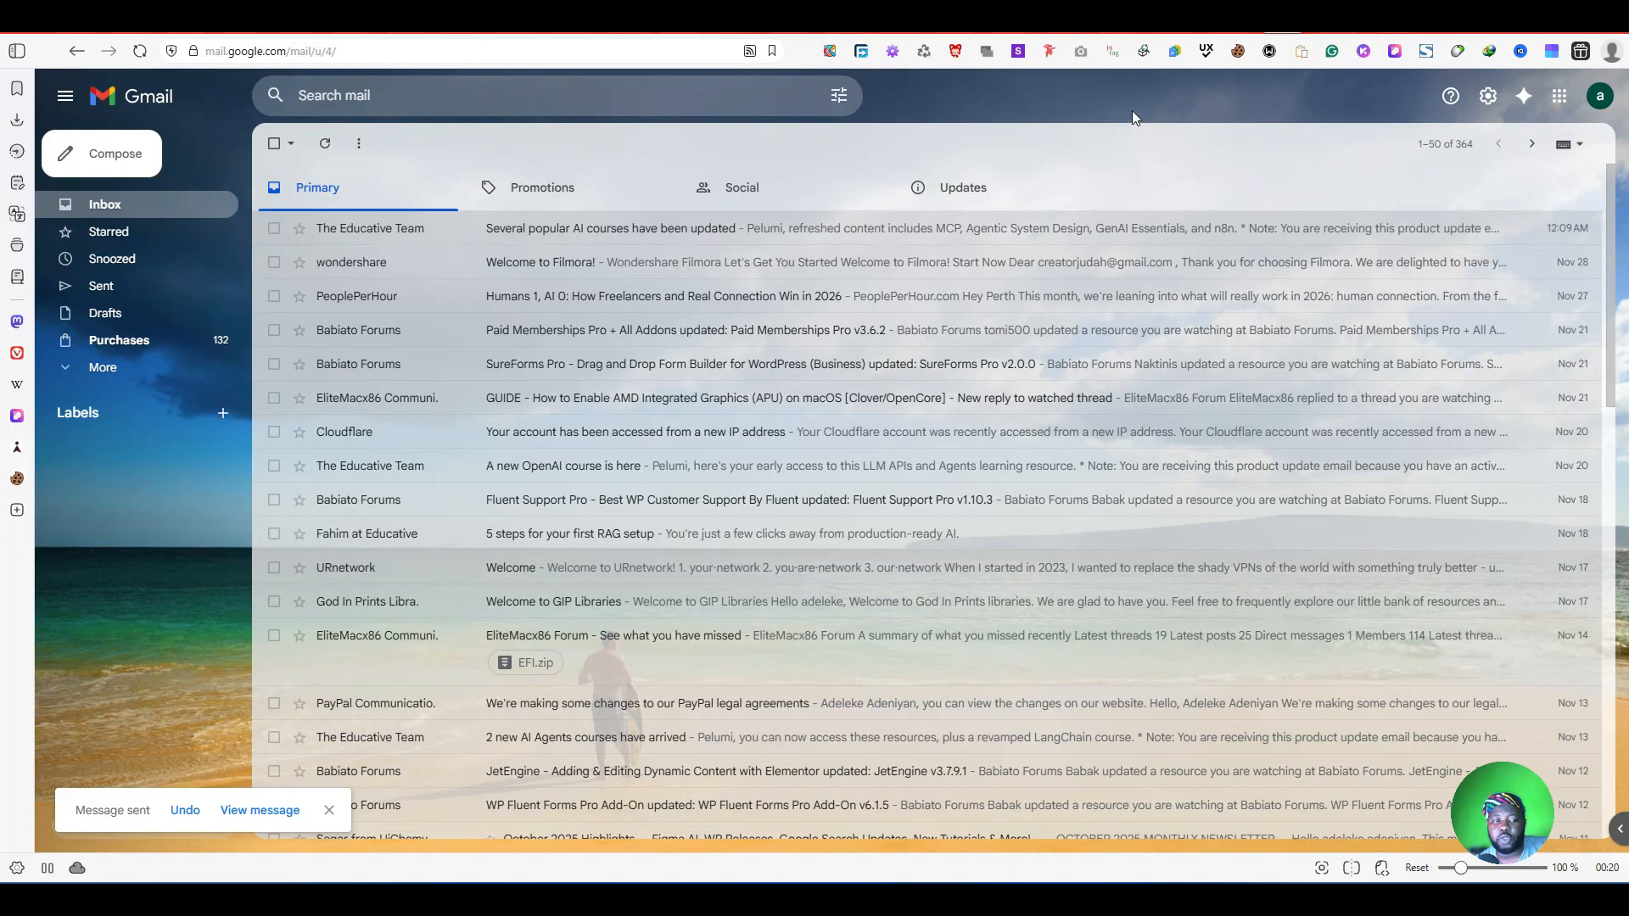
Step: Switch to the Syntaxcreatives webmail, refresh the inbox and delete the "hi" and "Hello" emails from Creator
left_click(899, 18)
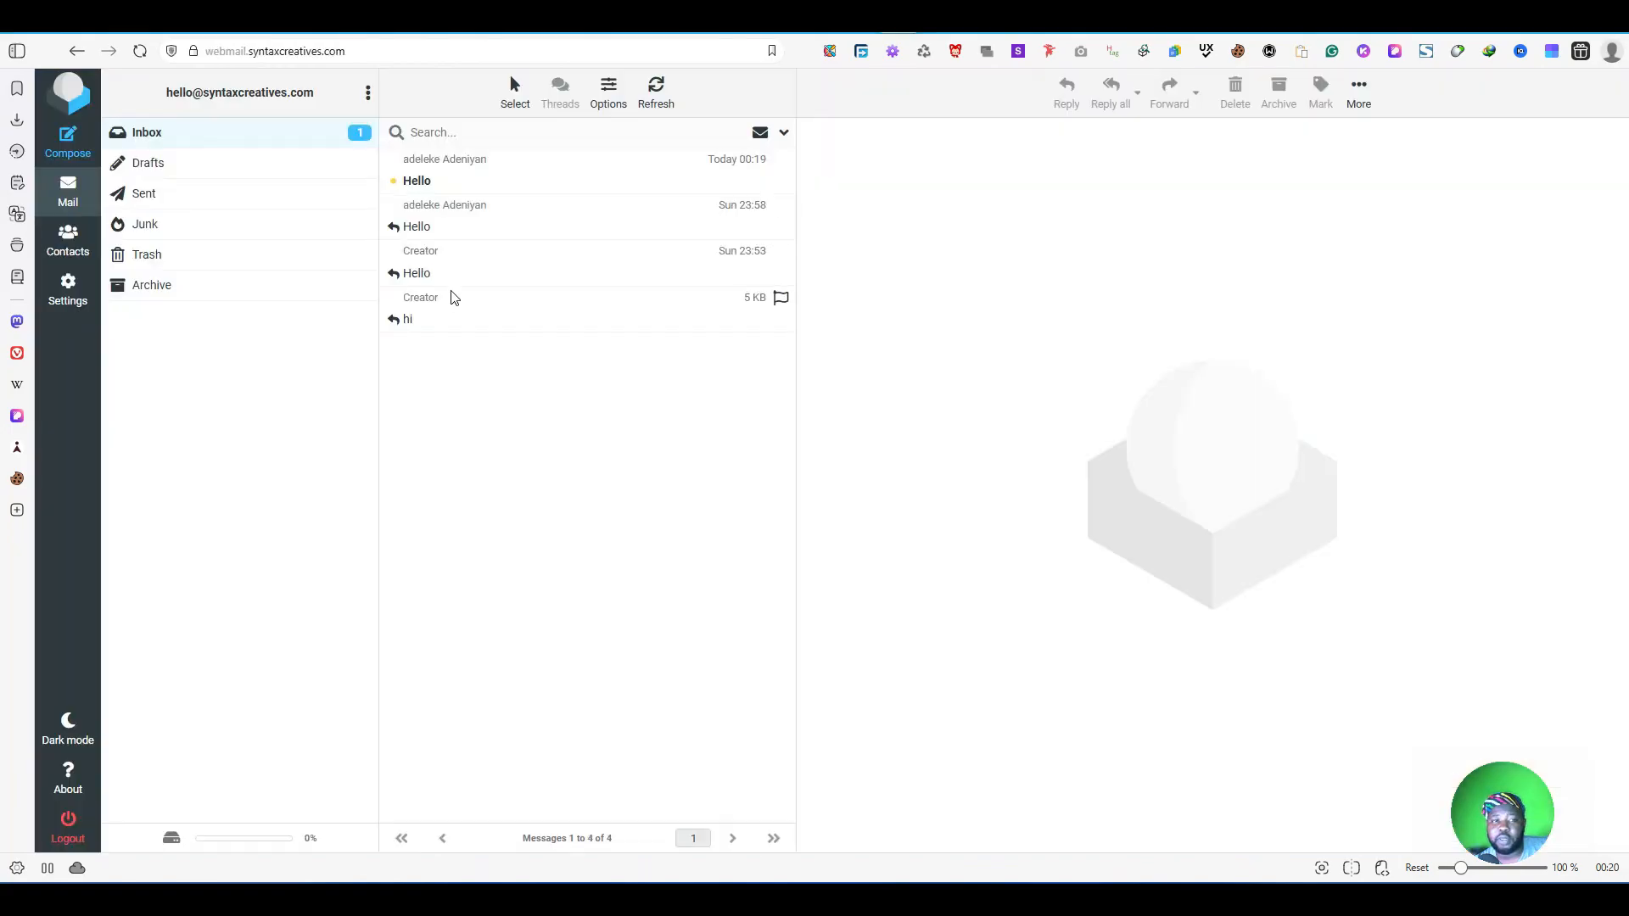
left_click(657, 90)
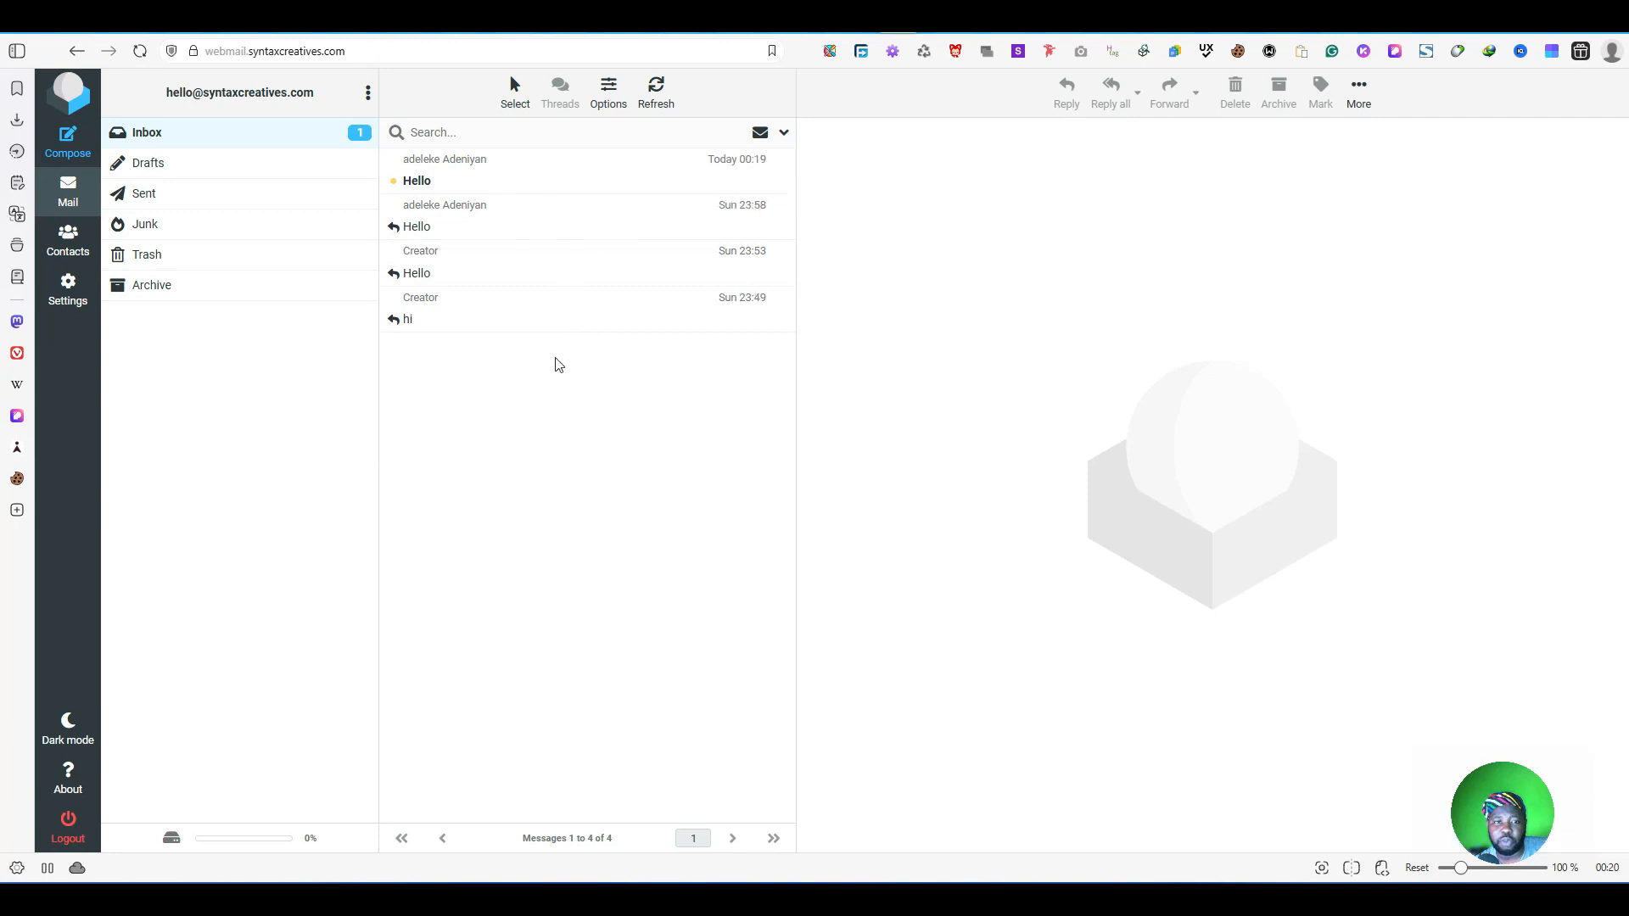
left_click(519, 324)
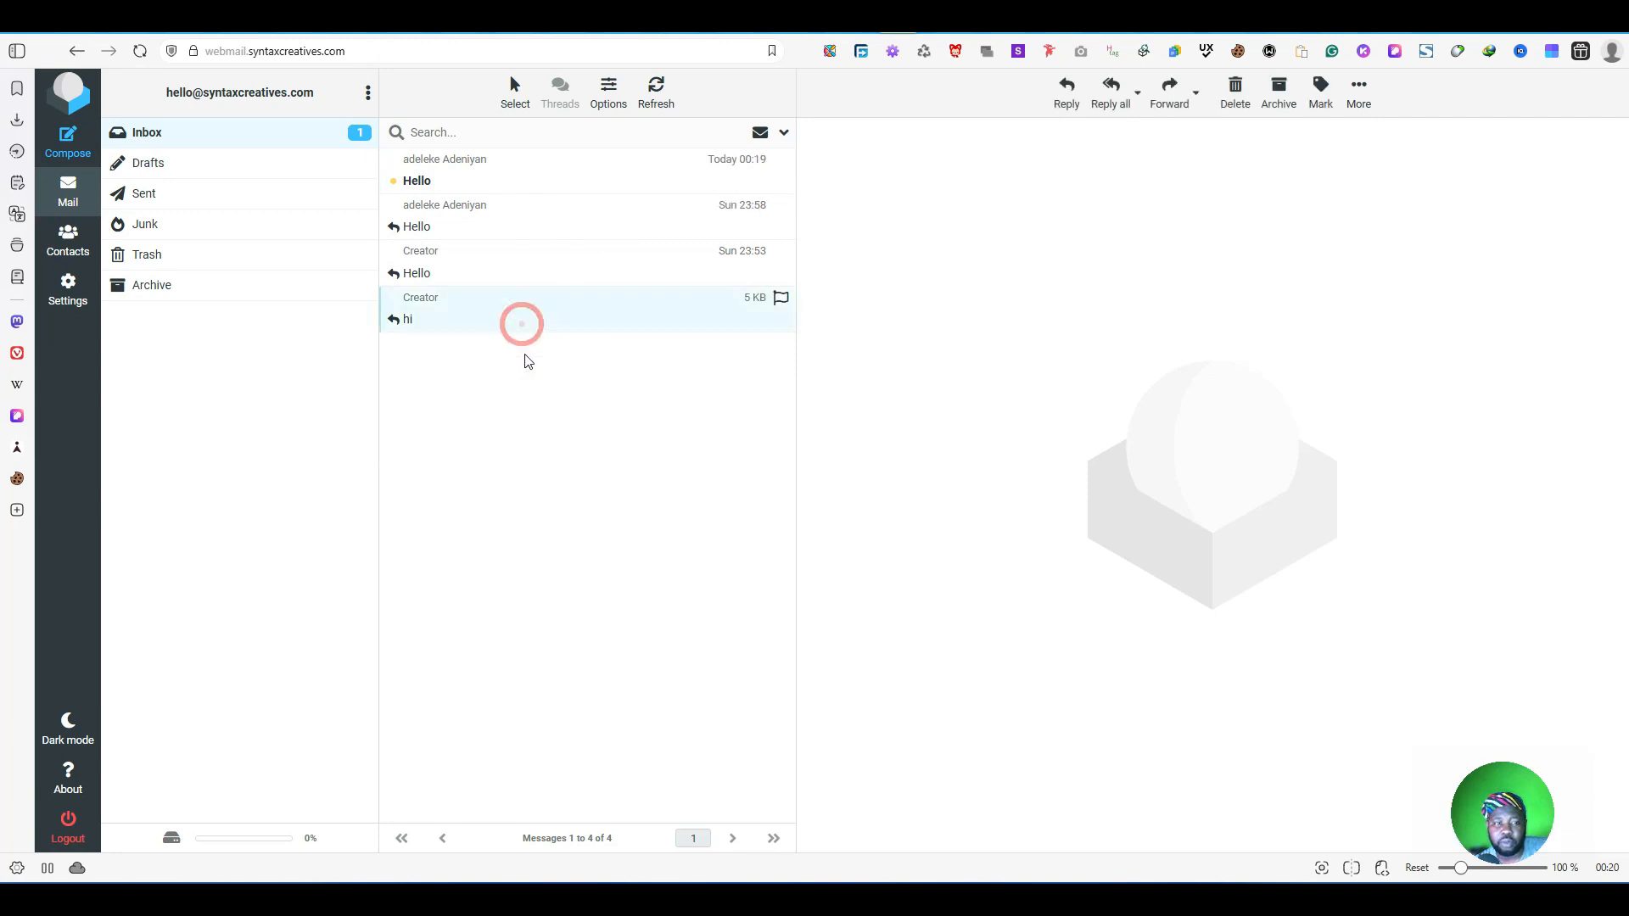
left_click(1234, 95)
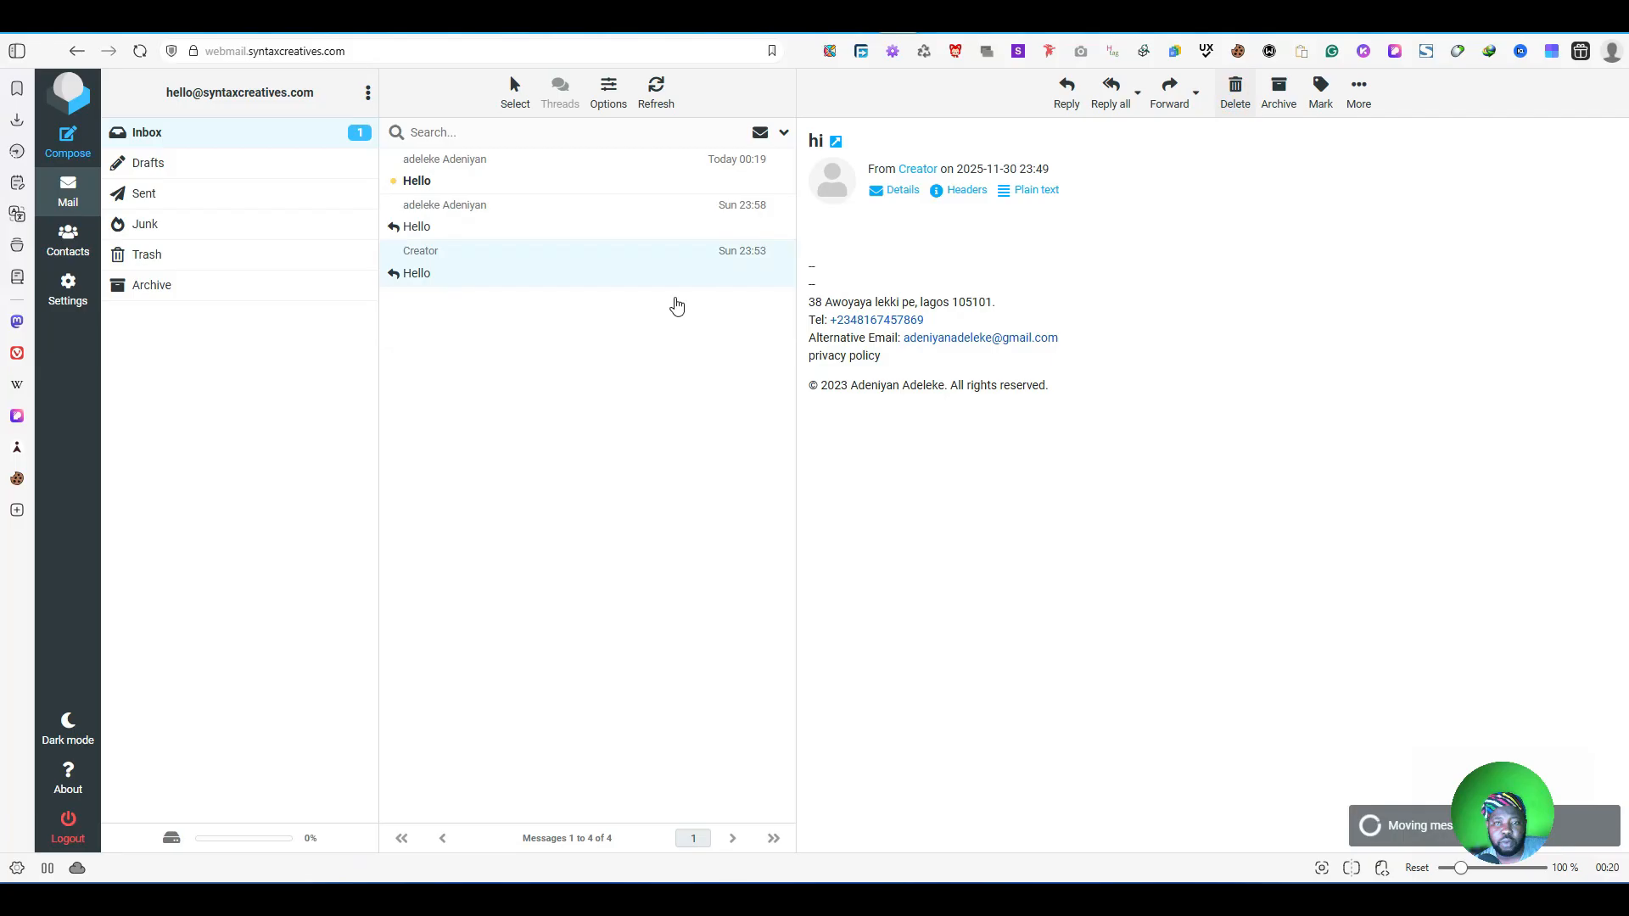
left_click(1234, 93)
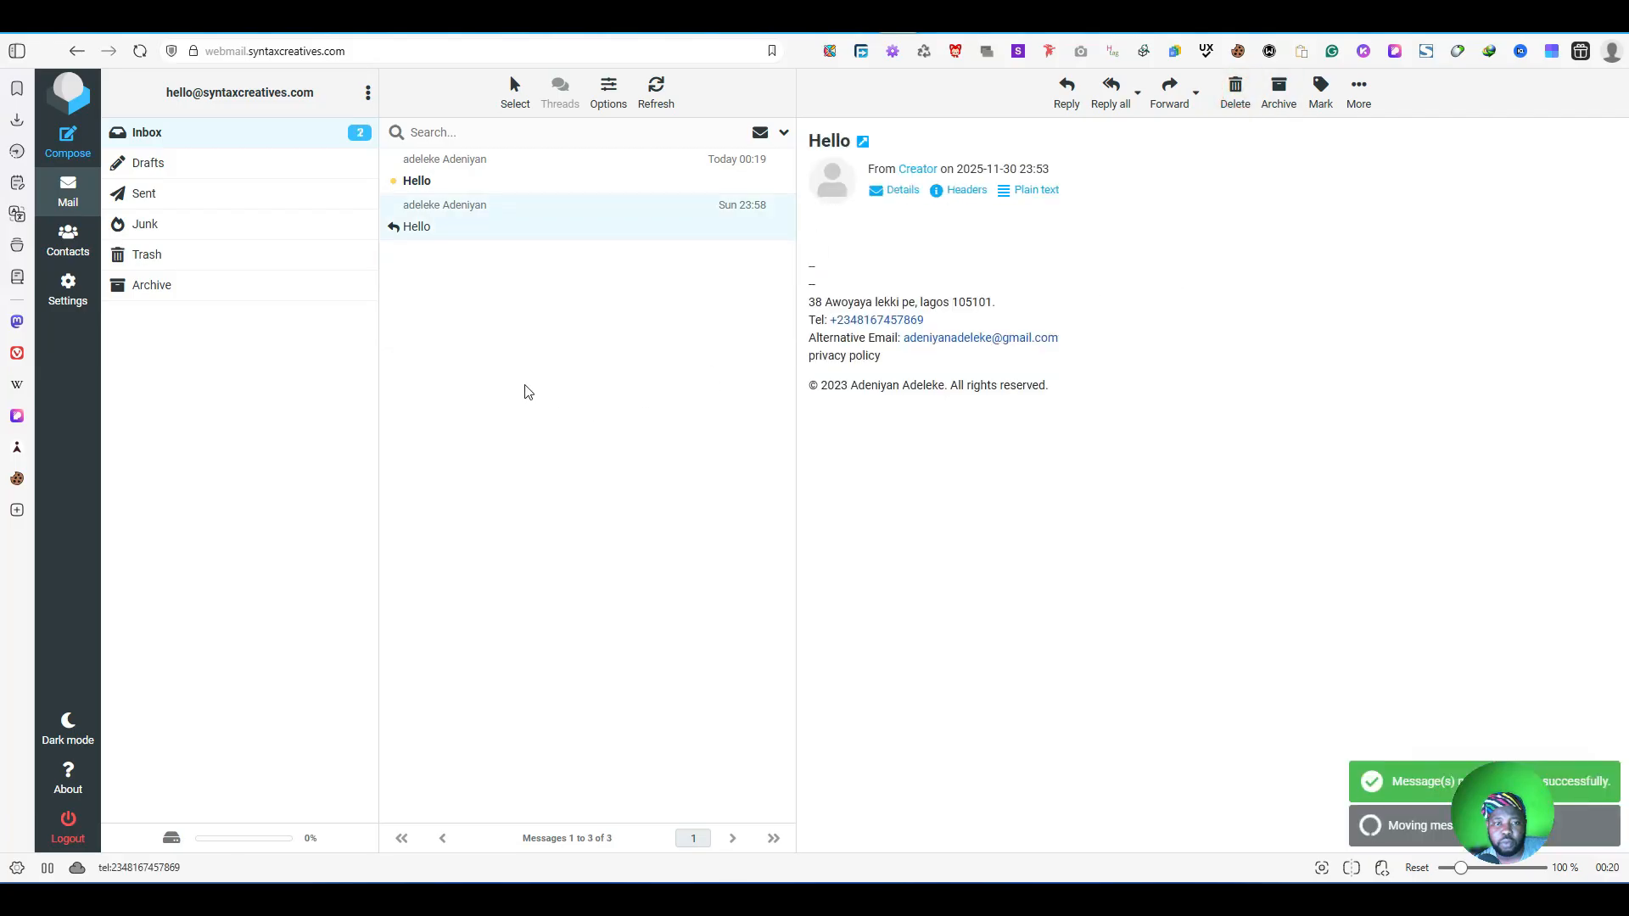
Step: Examine the sender details of the "Hello" email dated Sun 23:58
left_click(883, 191)
left_click(977, 167)
left_click(922, 164)
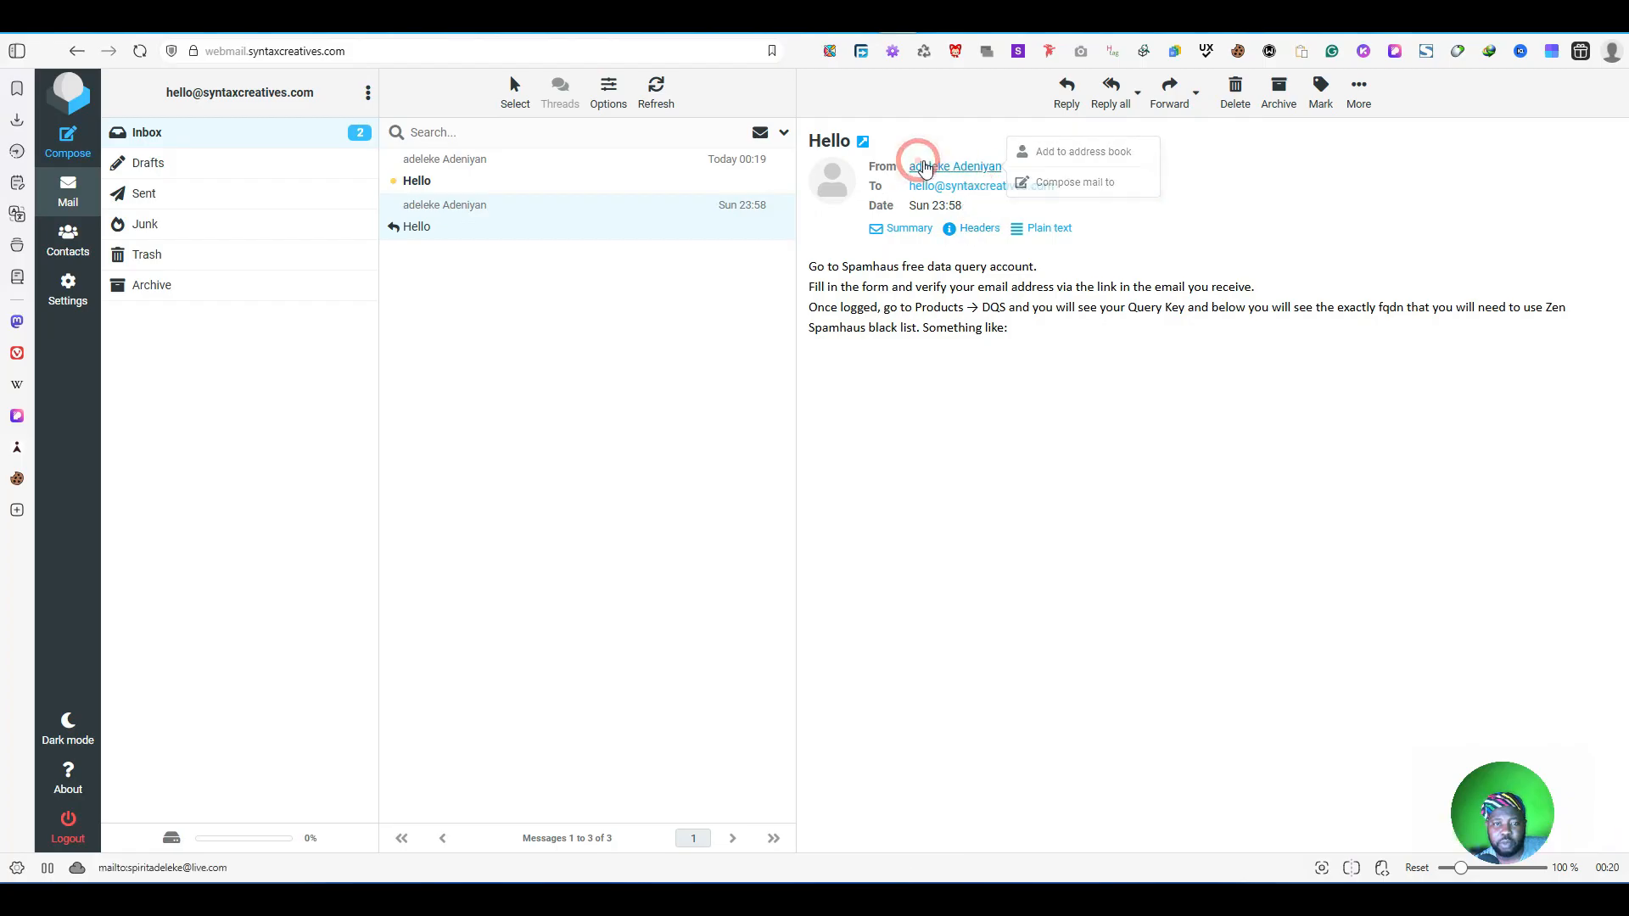
left_click(1298, 191)
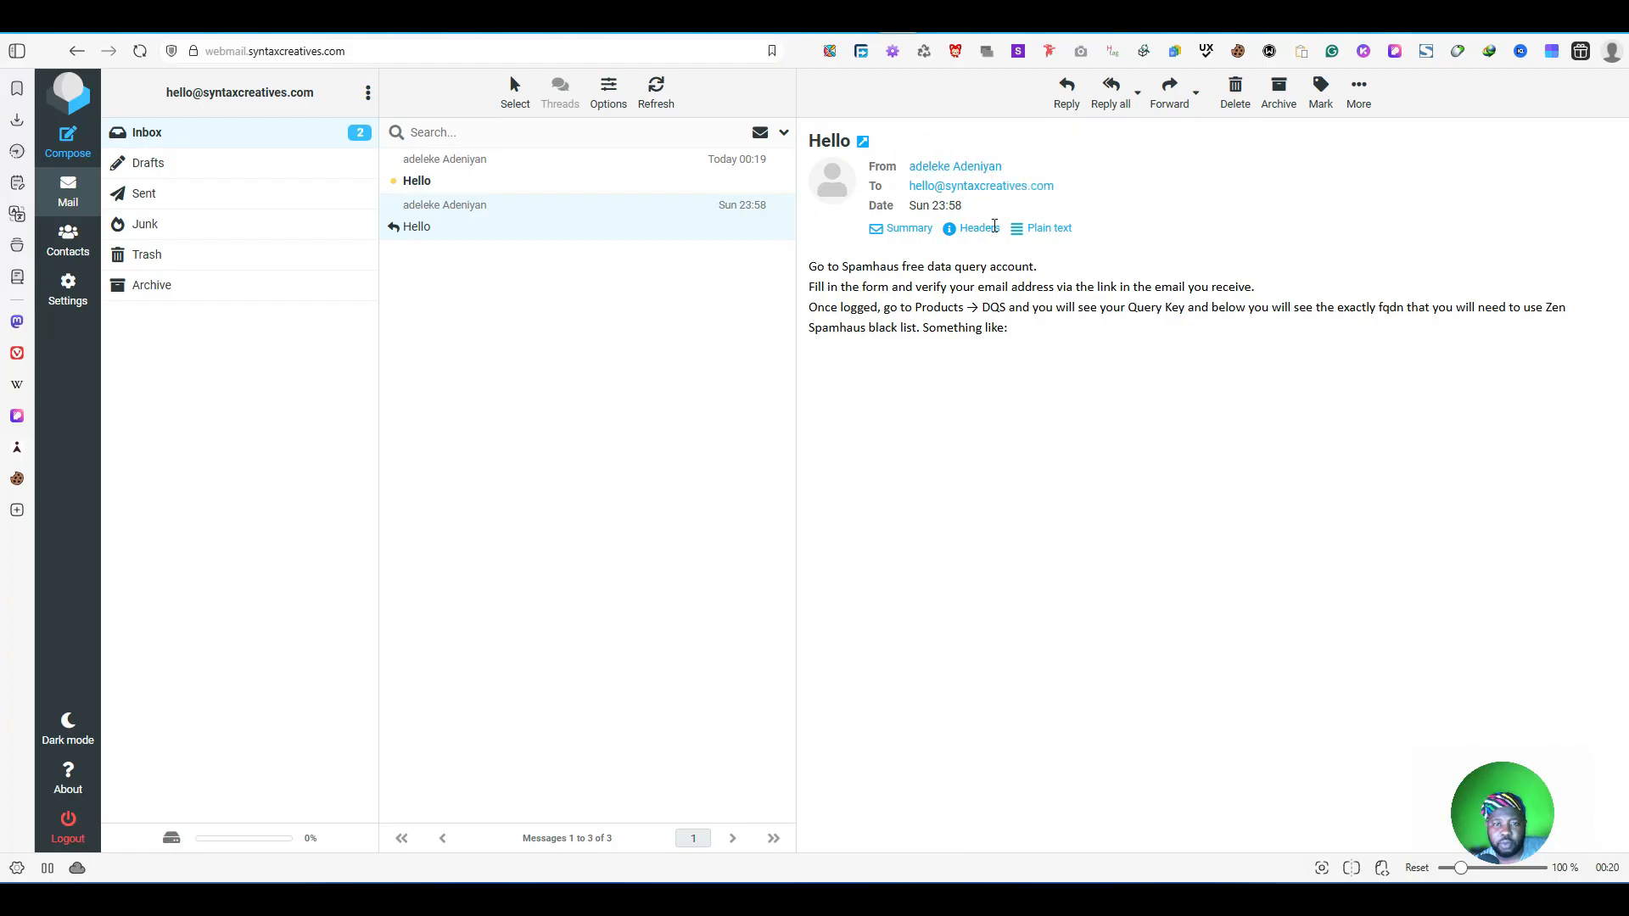
Step: Refresh the webmail and reload the inbox by way of the Drafts folder to check for new mail
left_click(656, 88)
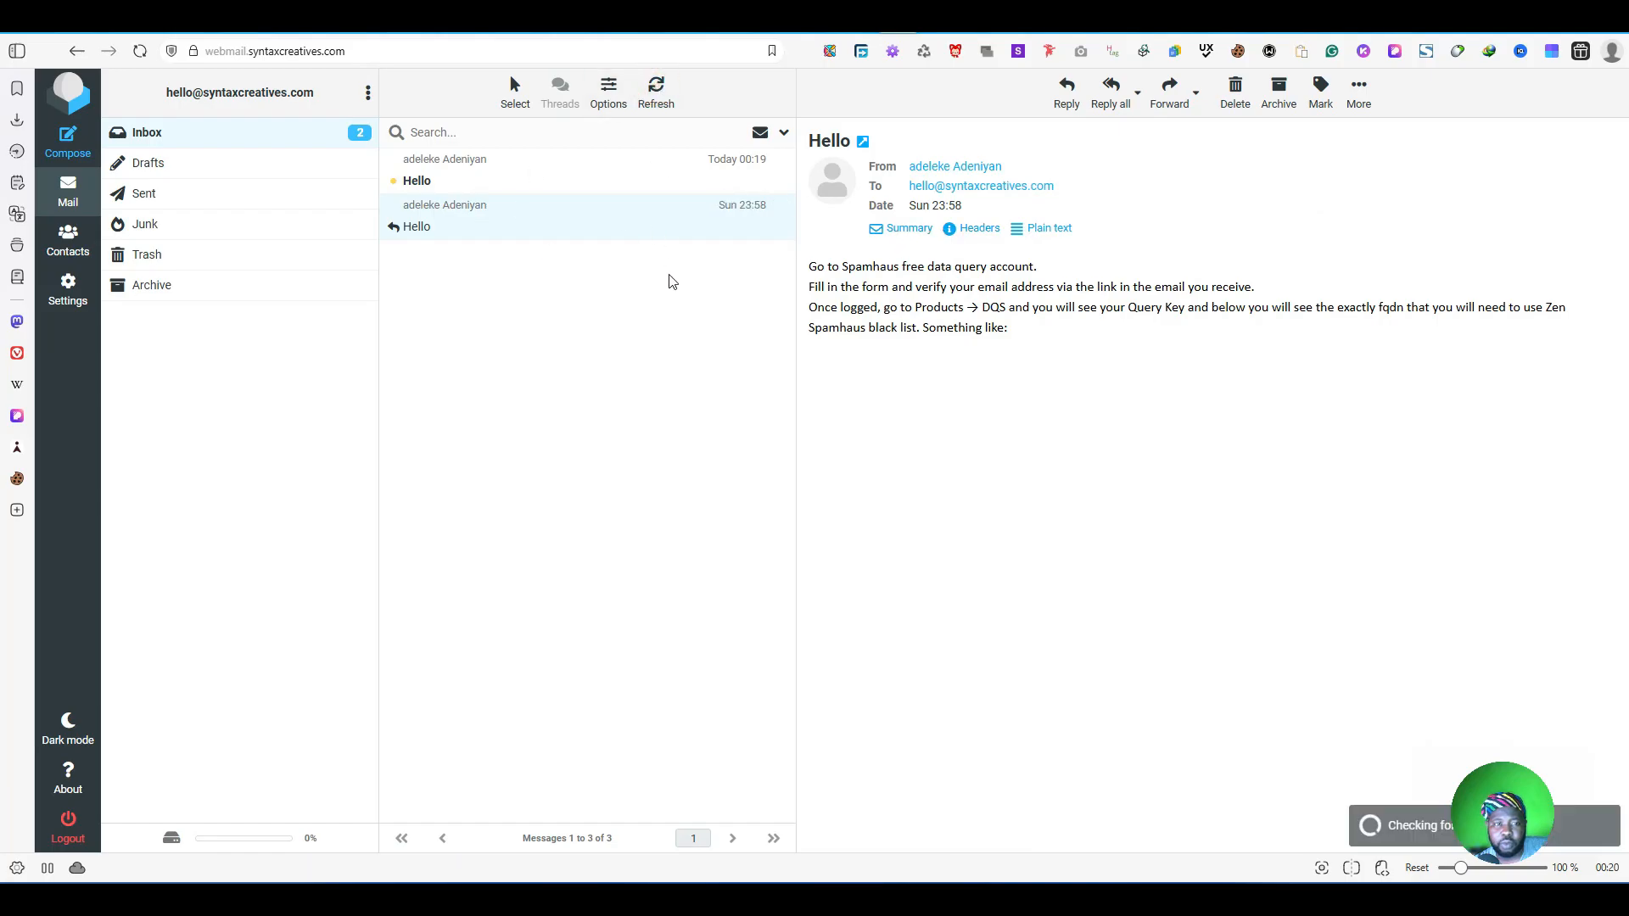
left_click(656, 89)
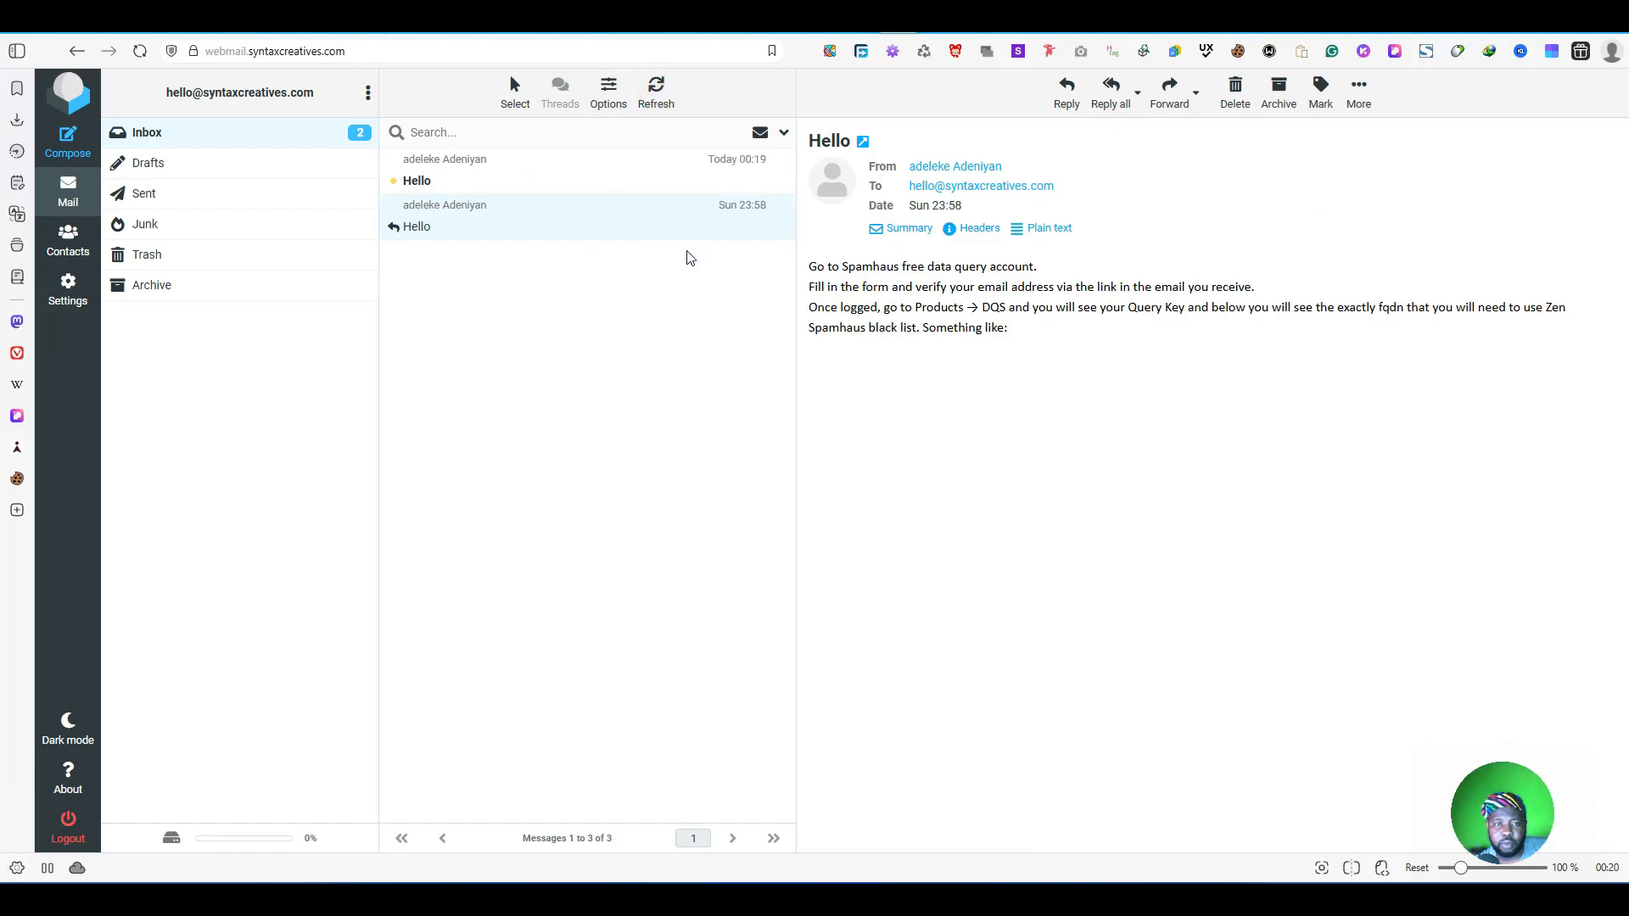
left_click(244, 165)
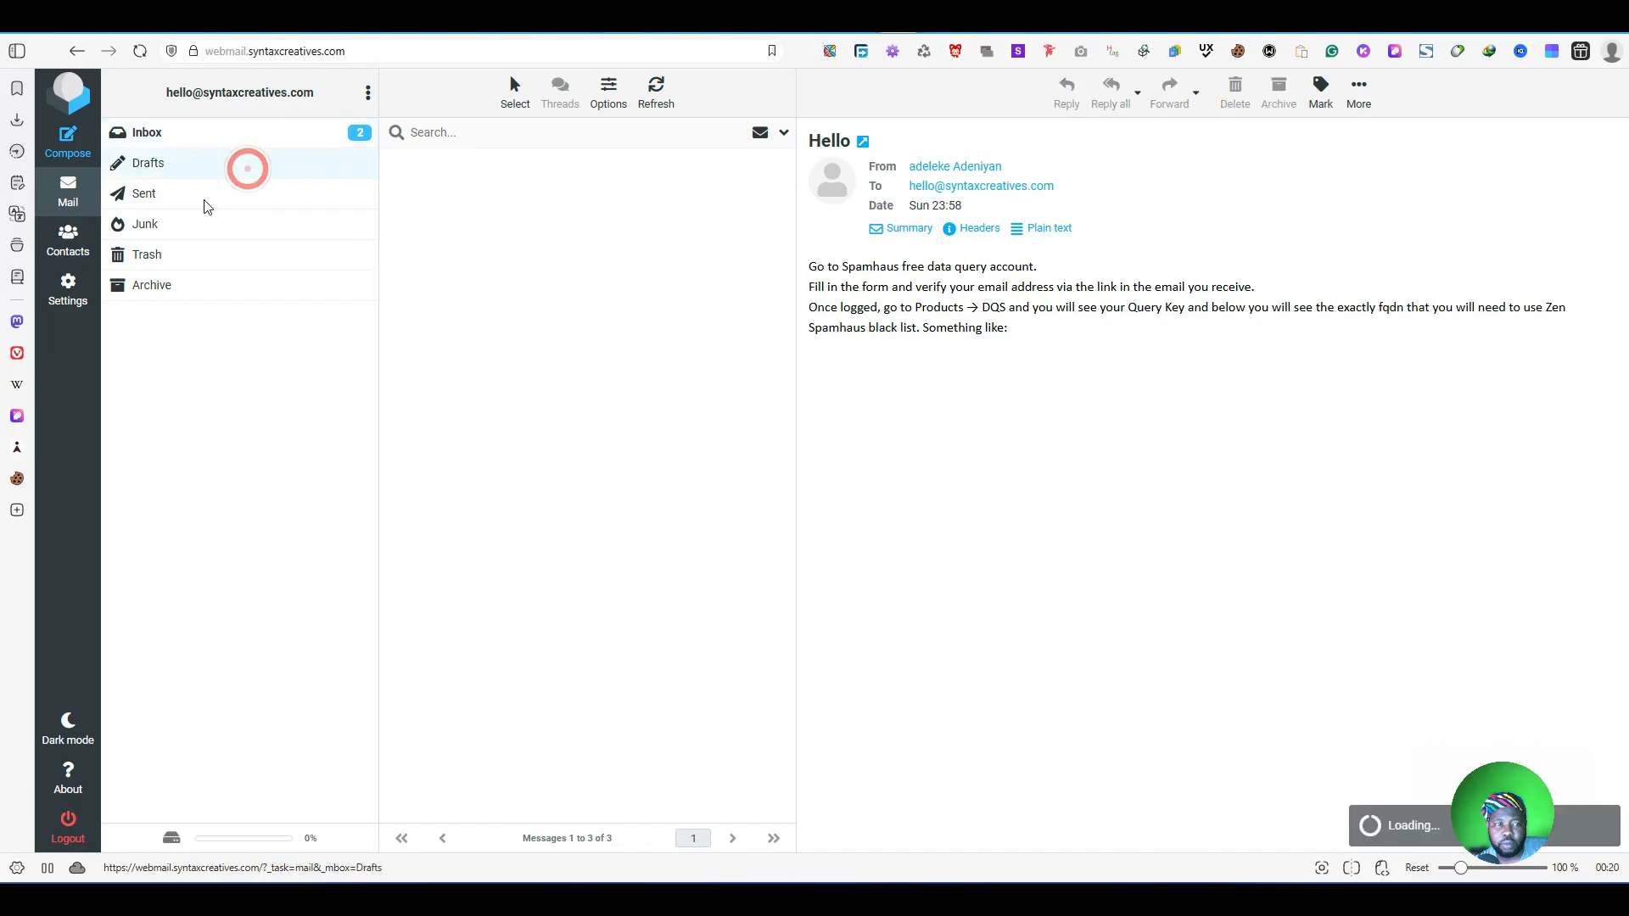
left_click(206, 143)
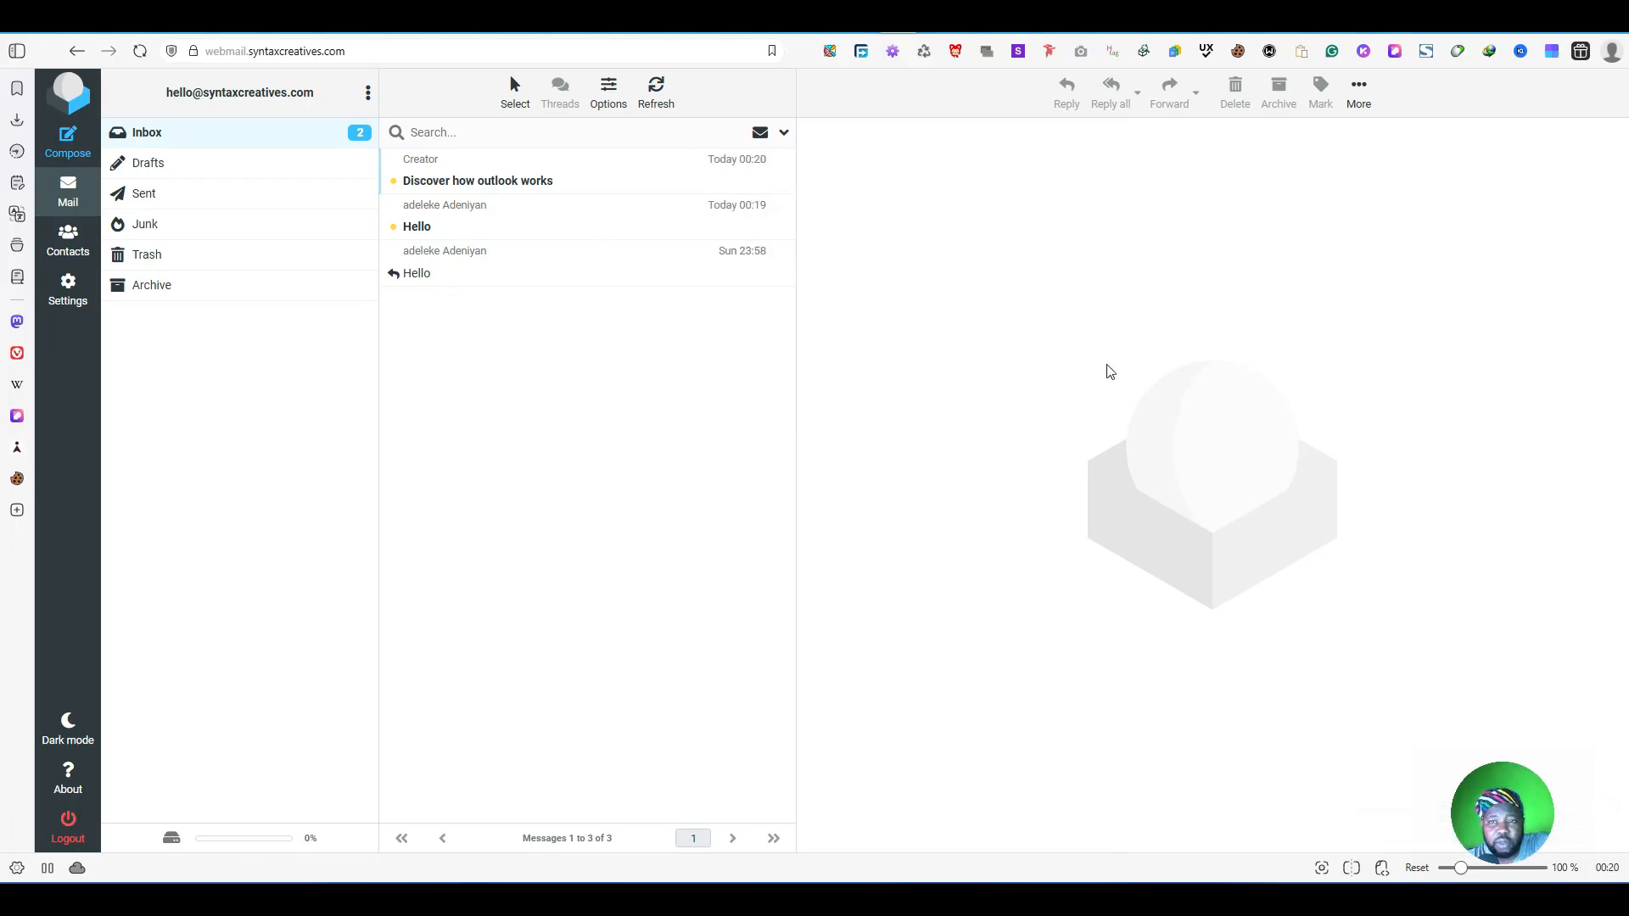
Step: Reply to the "Hello" email from today 00:19 with only the text "Thanks i have fixed the issues" and send it
left_click(564, 225)
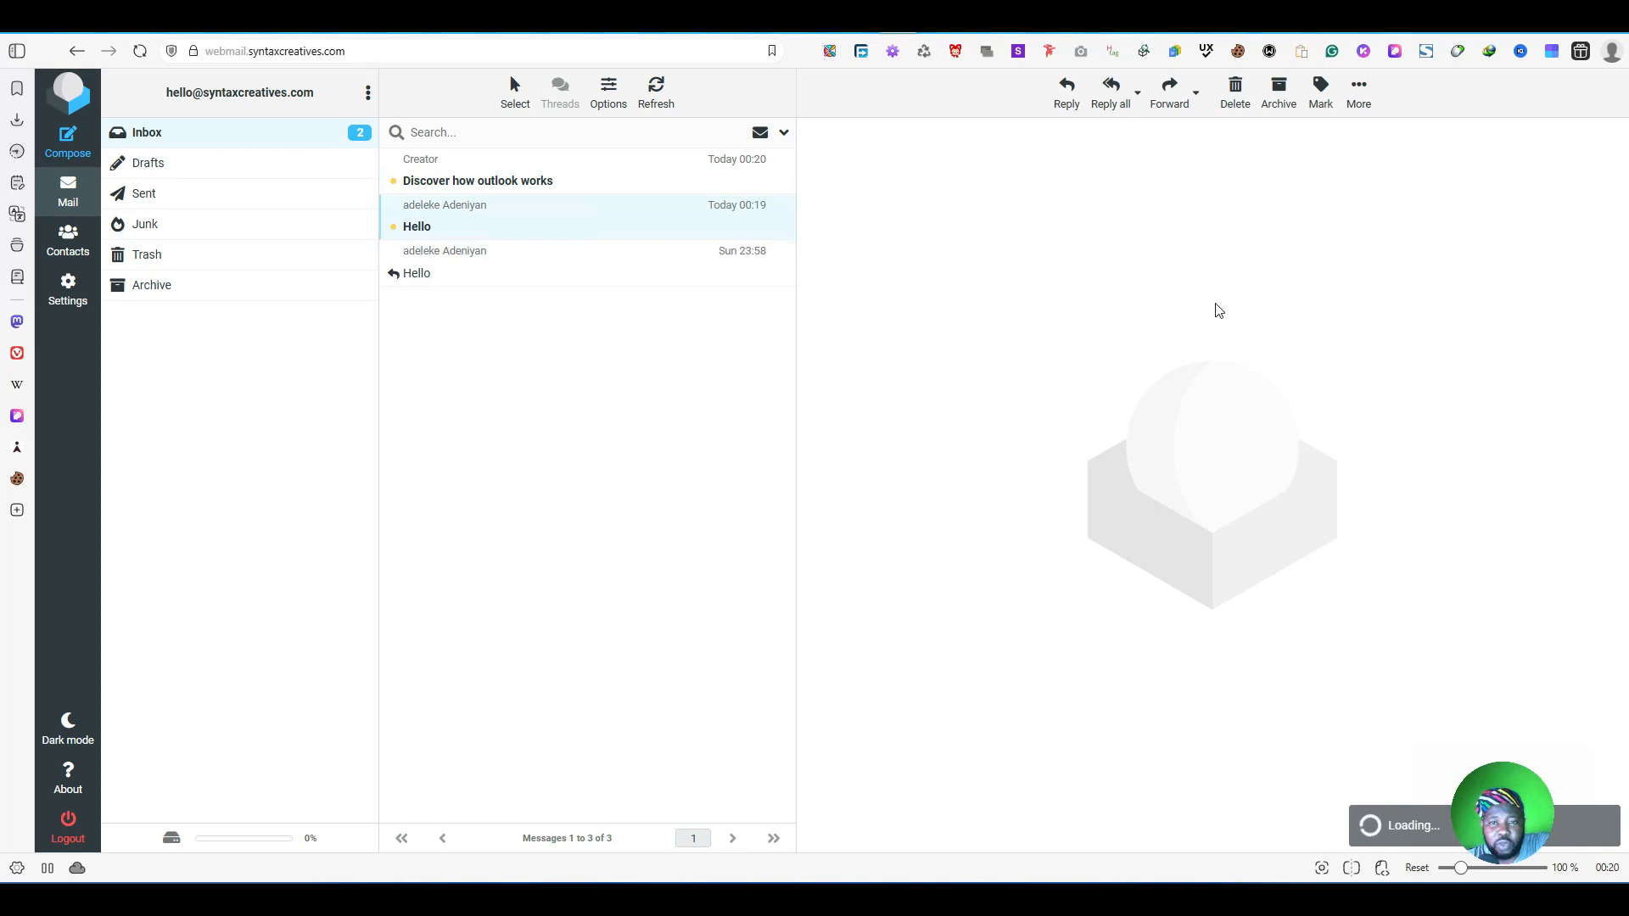
left_click(1071, 92)
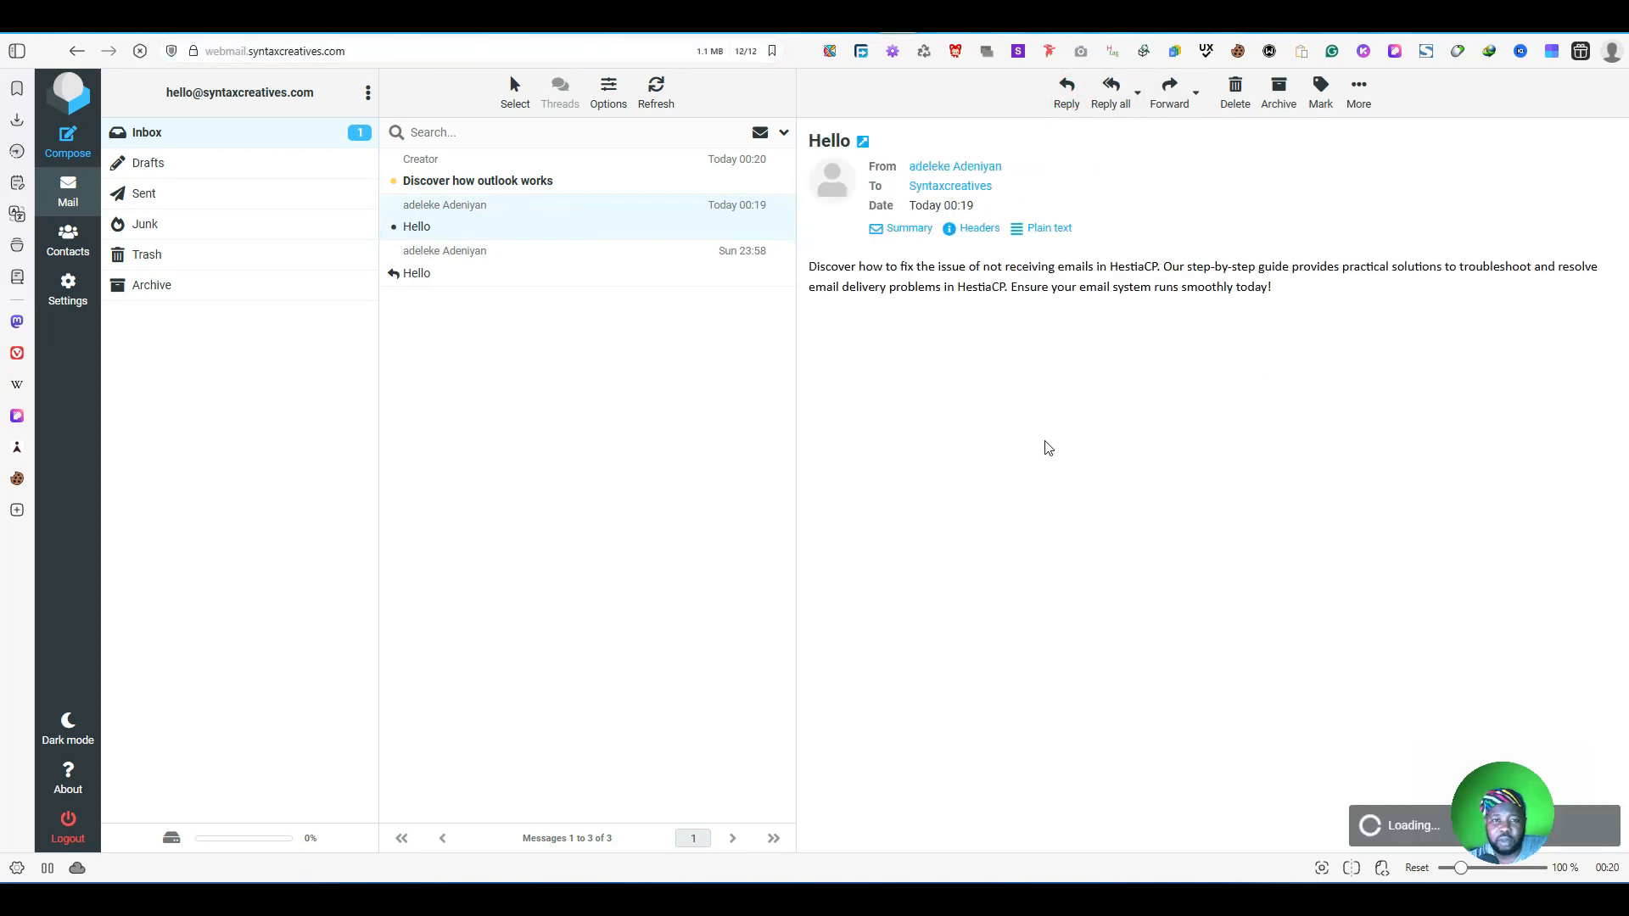
left_click_drag(371, 367, 121, 276)
type("Thank")
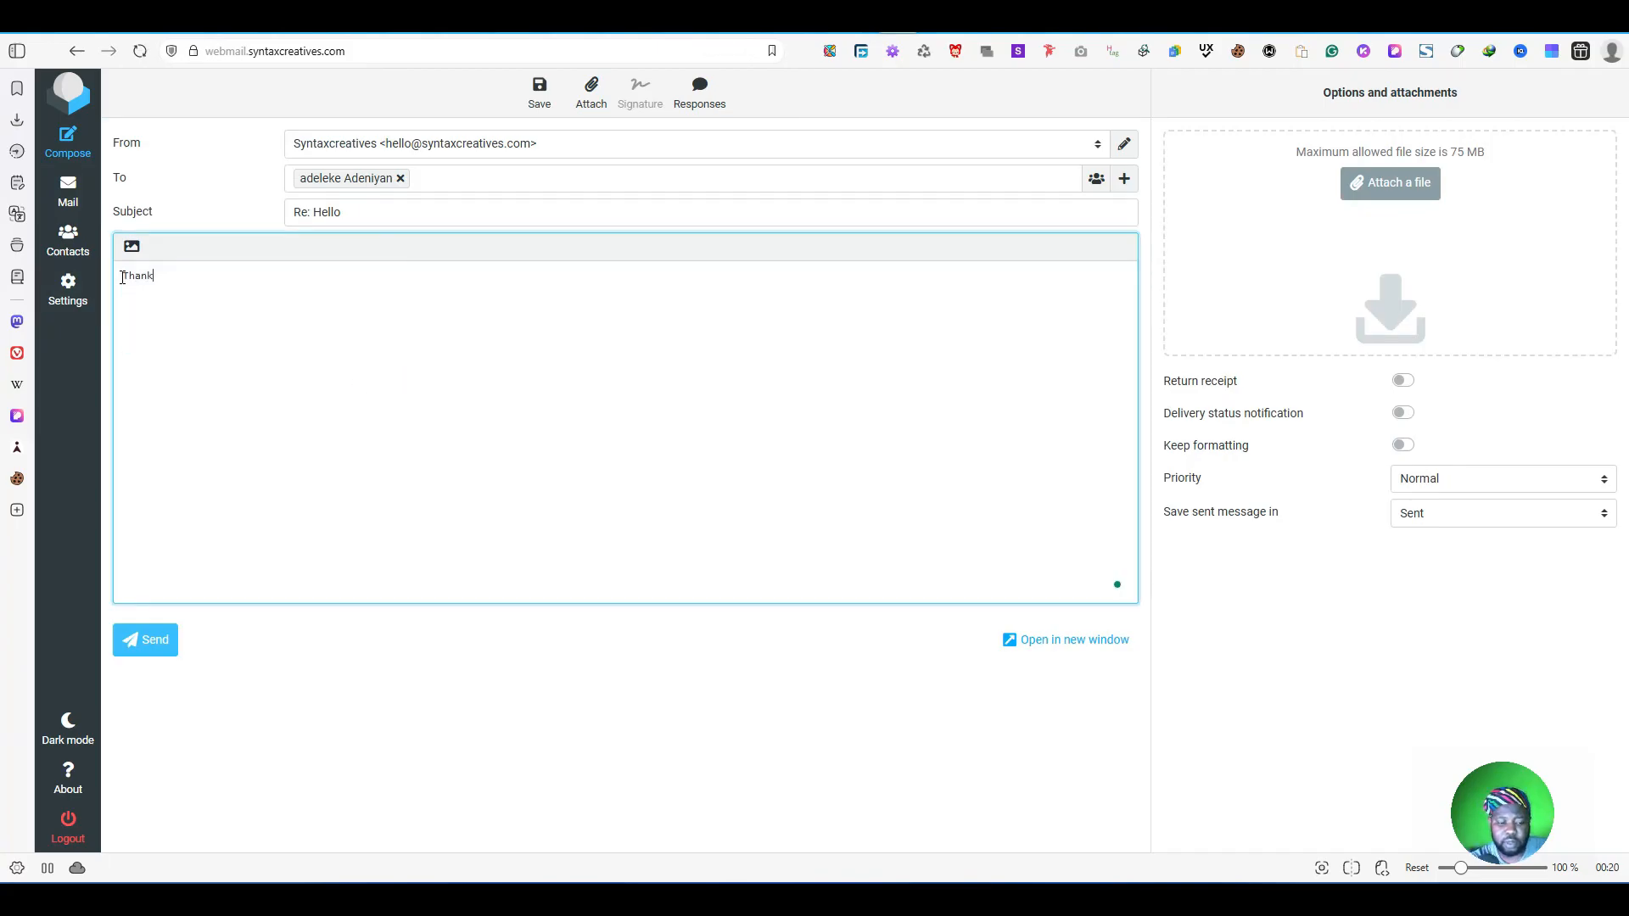
type("s i have fixed the issues")
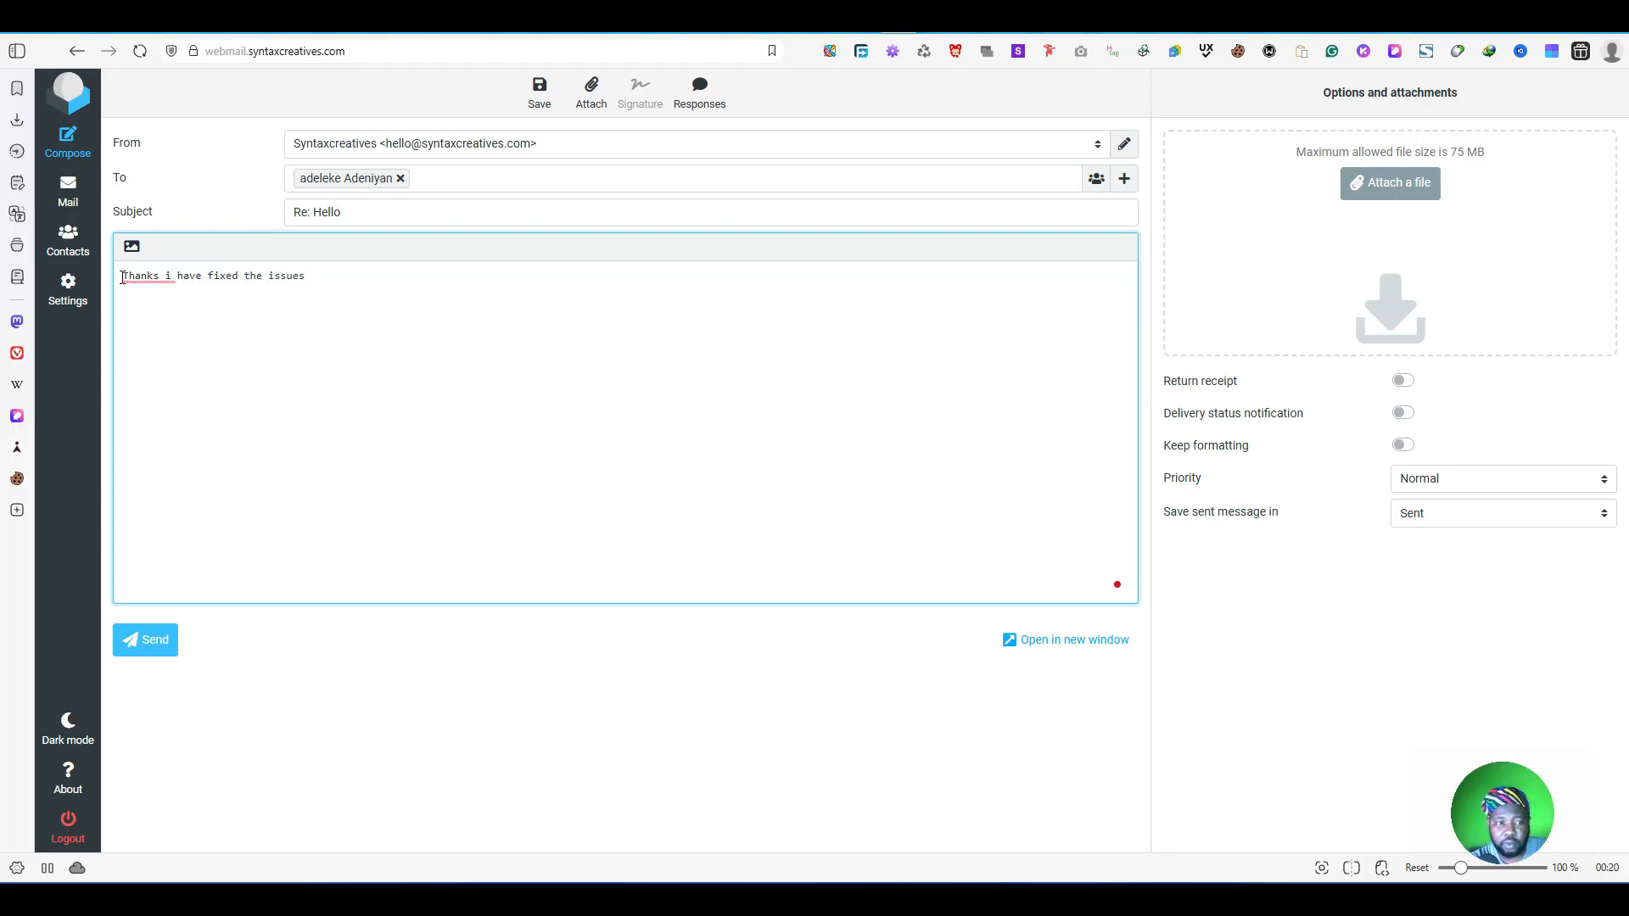
key("ctrl+a")
left_click(148, 641)
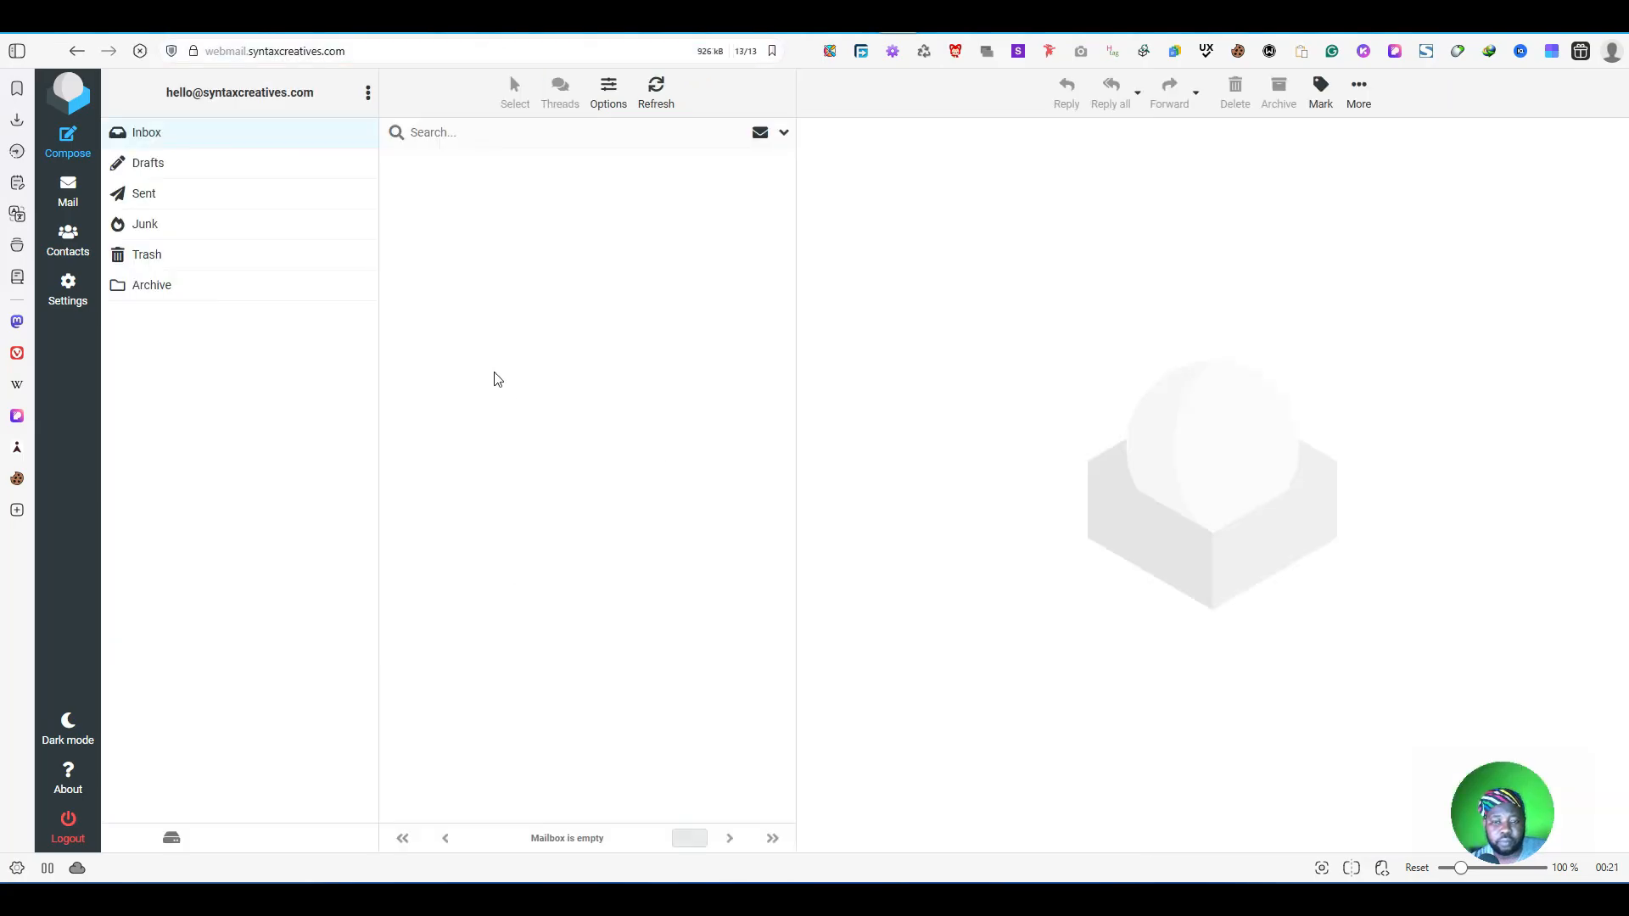
Step: Reply to Creator's "Discover how outlook works" email, replacing the quoted text with "Thanks i have fixed the issues", and send it
left_click(545, 178)
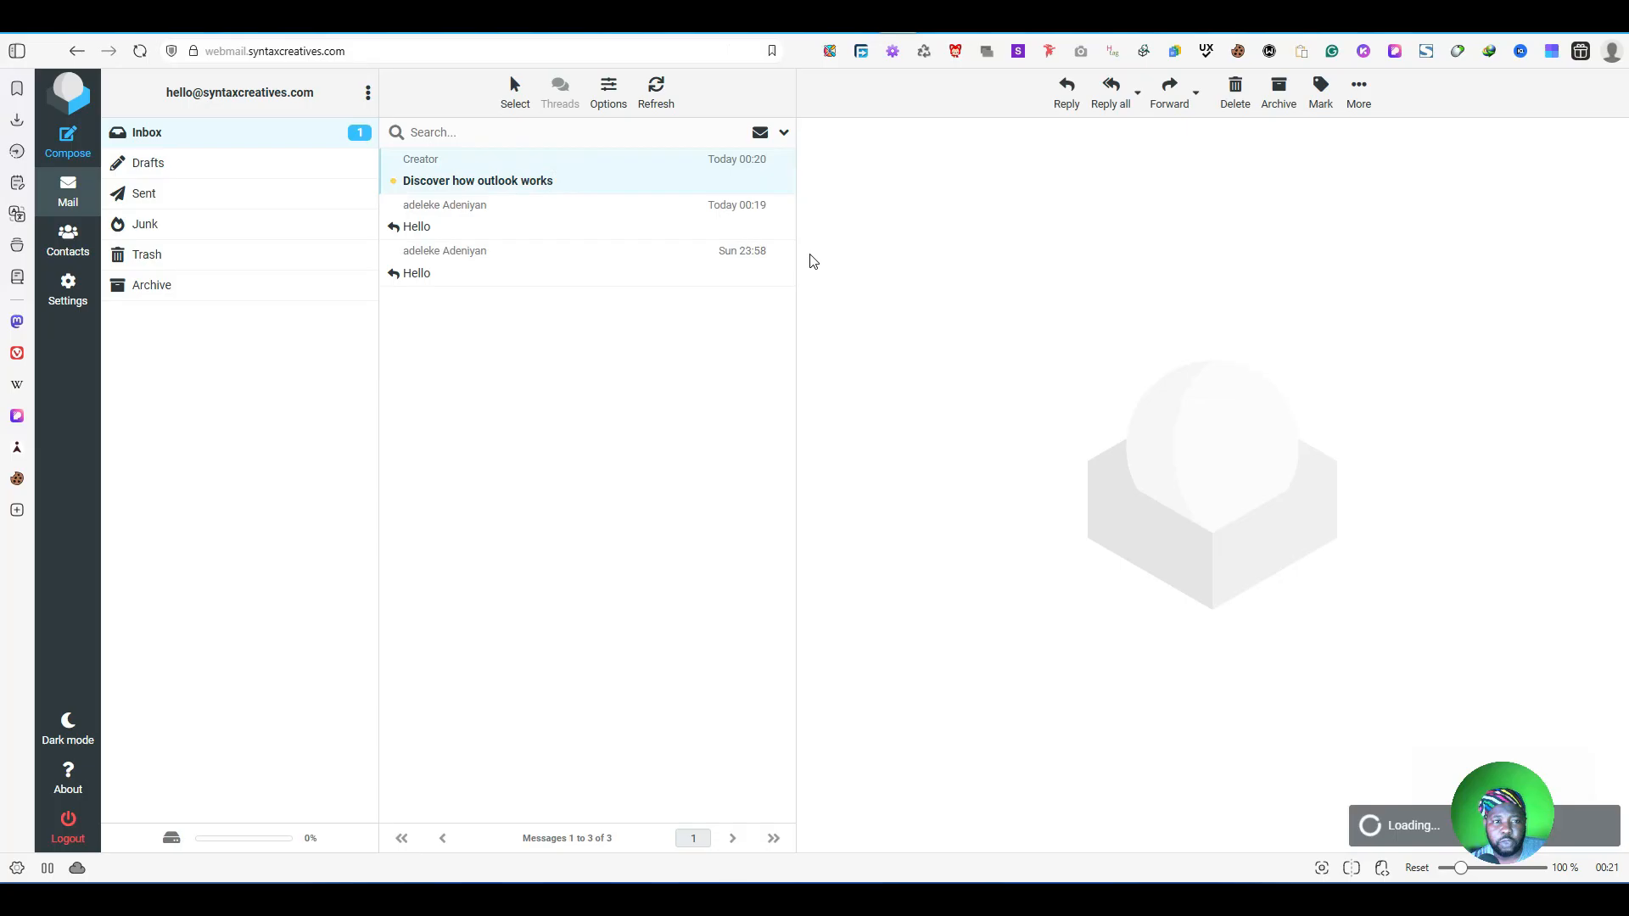
left_click(1066, 88)
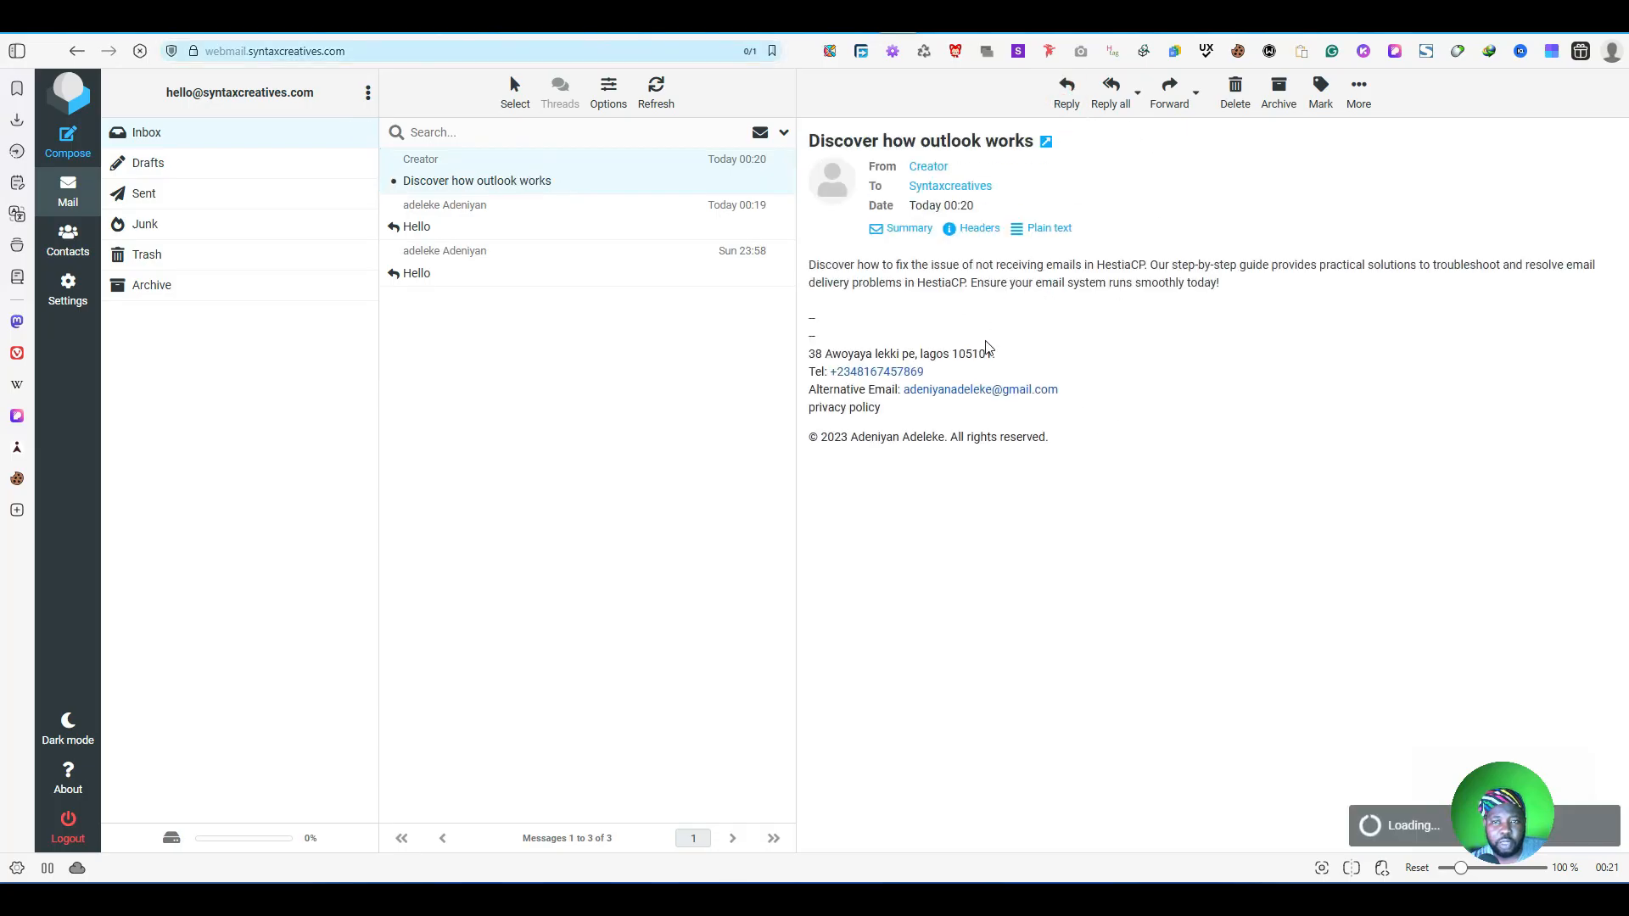
left_click(496, 404)
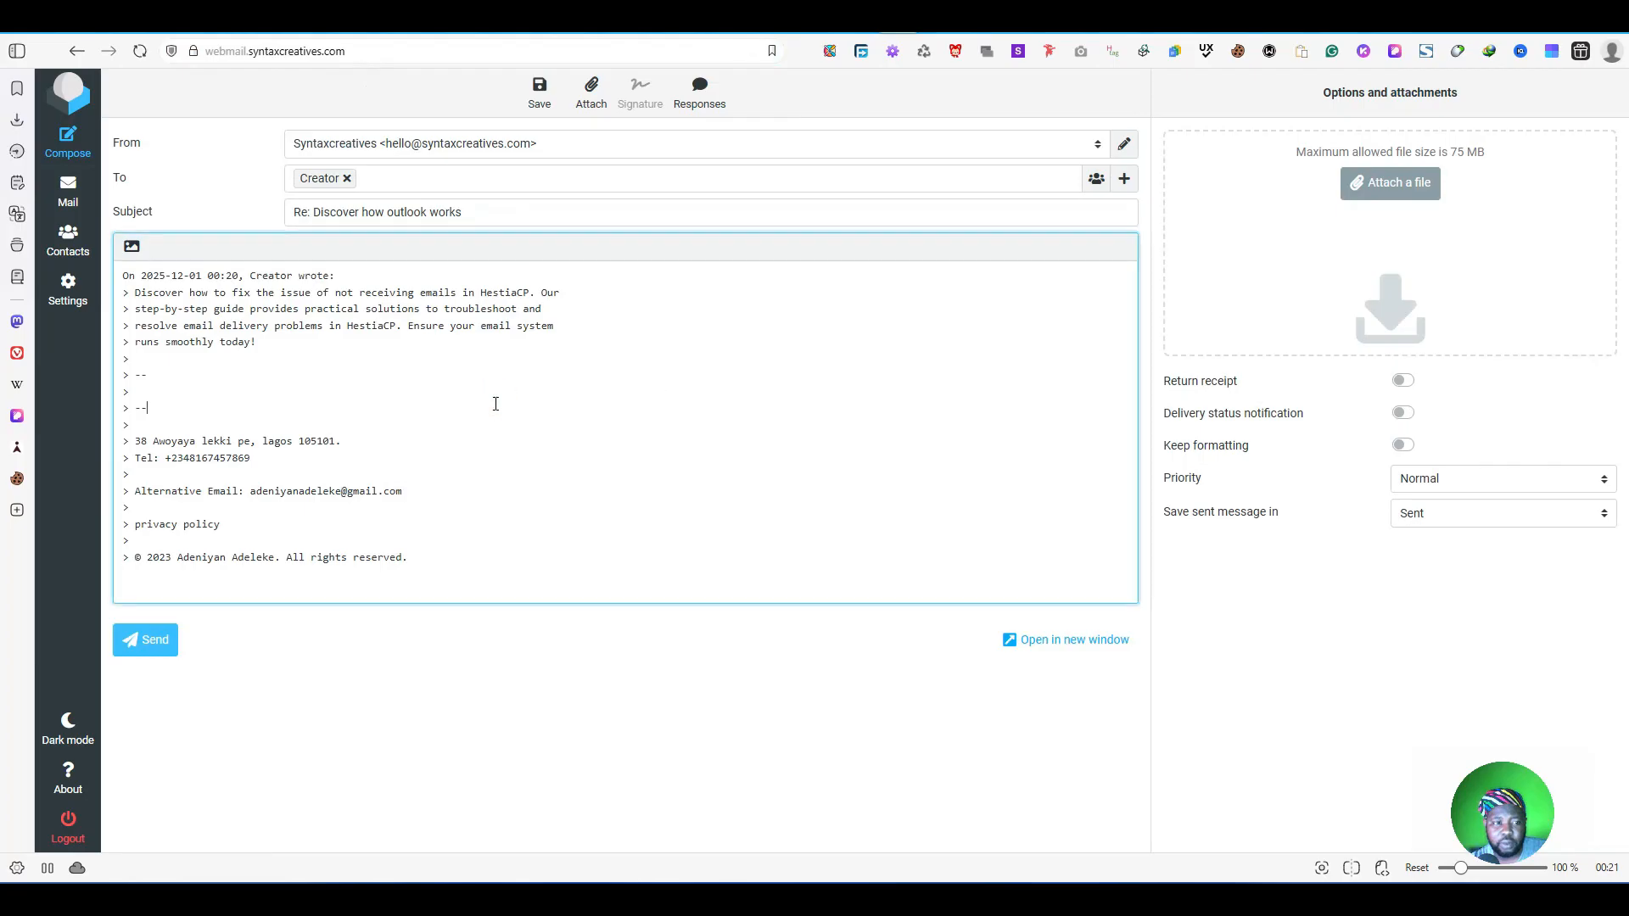
key("ctrl+a")
type("Thanks i have fixed the issues")
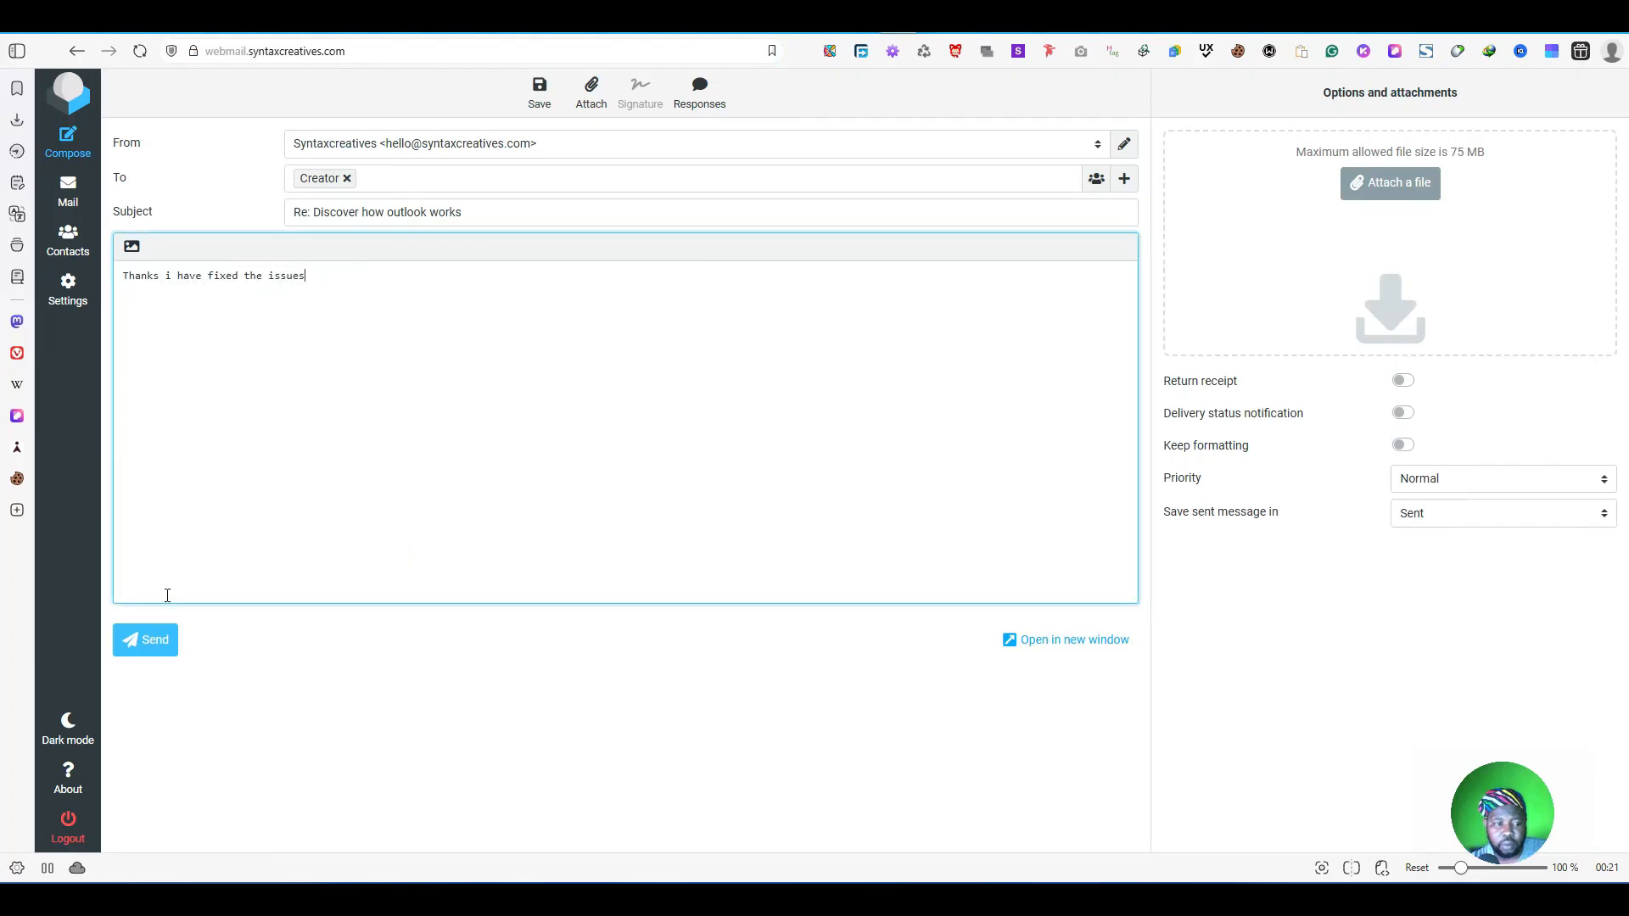
left_click(149, 644)
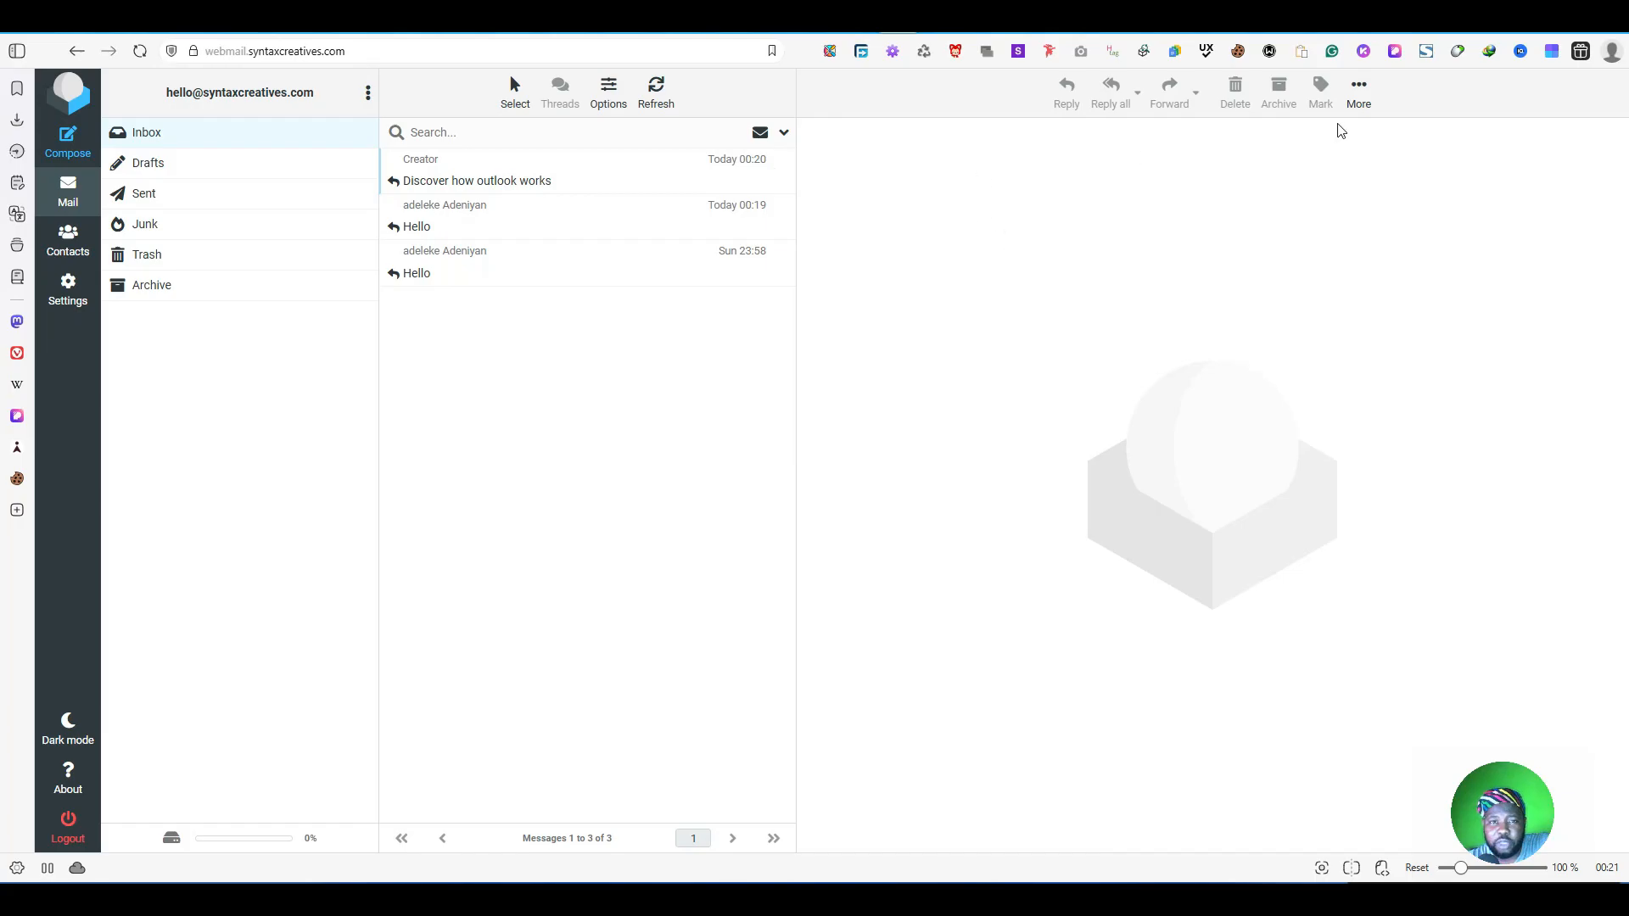
Step: Switch to Gmail and examine the sender details of the Syntaxcreatives reply in the "Discover how outlook works" conversation
key("ctrl+Tab")
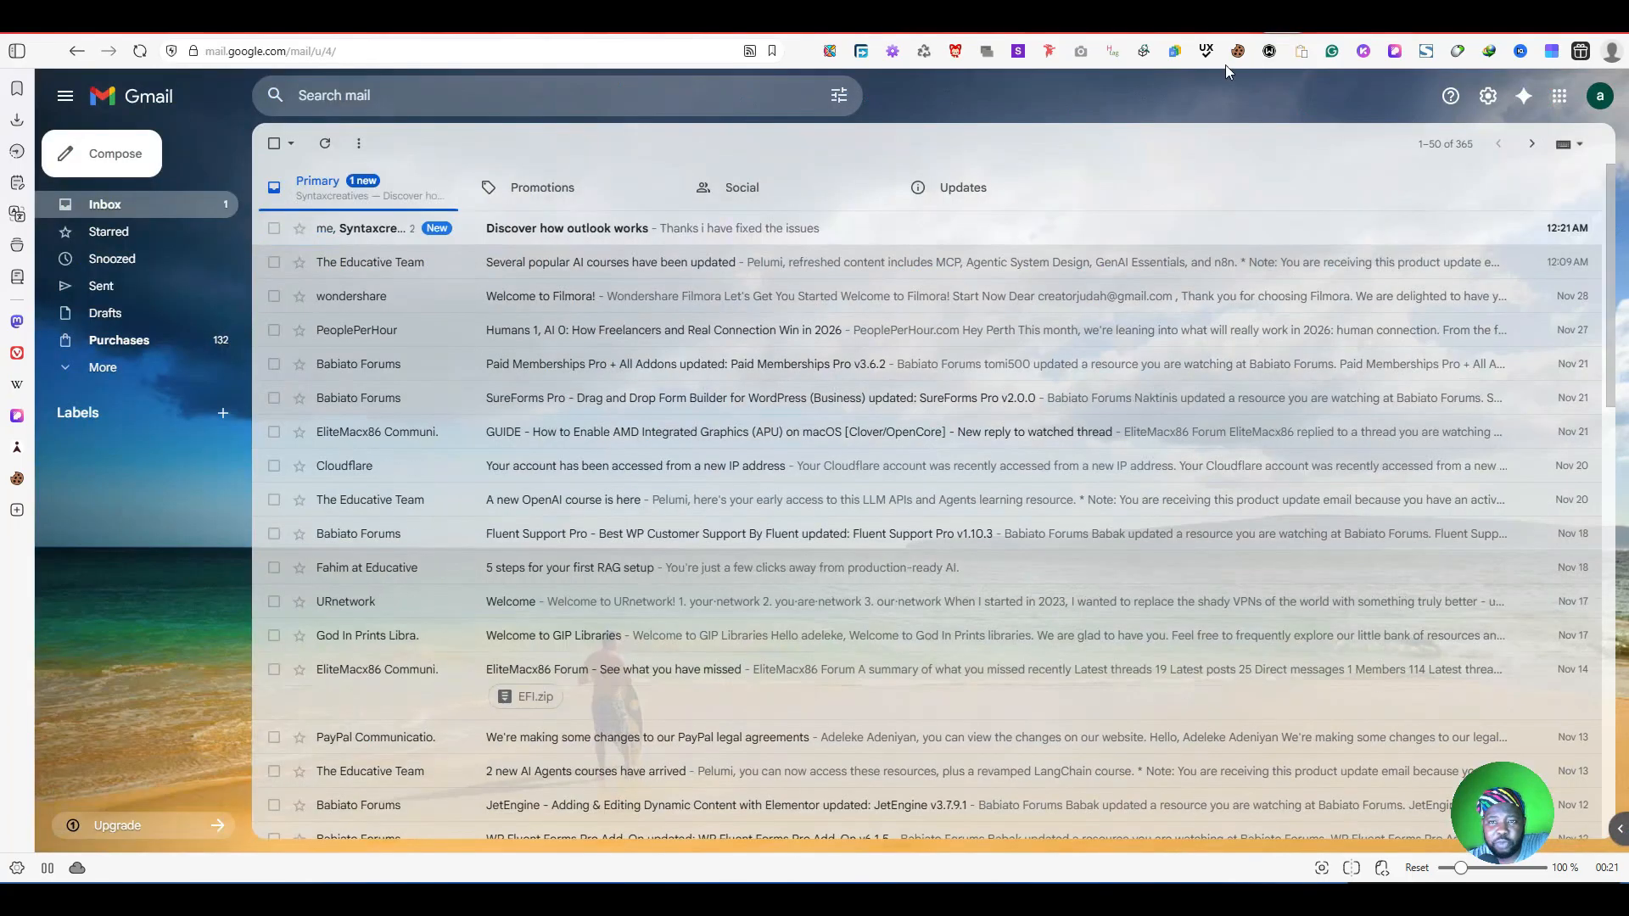
left_click(495, 225)
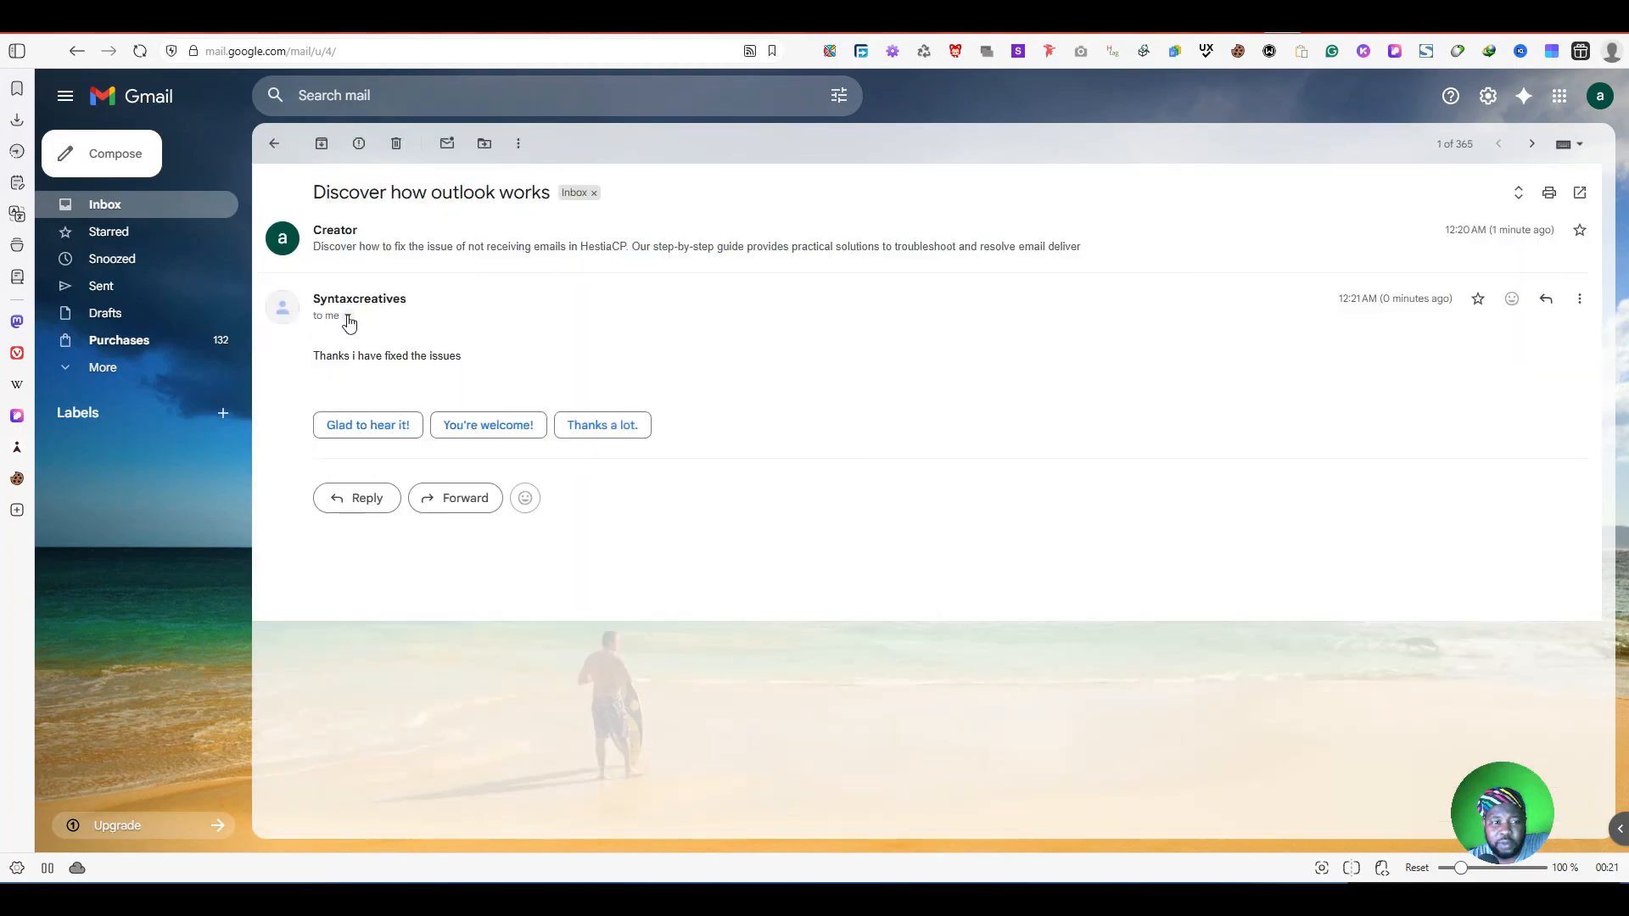
left_click(347, 316)
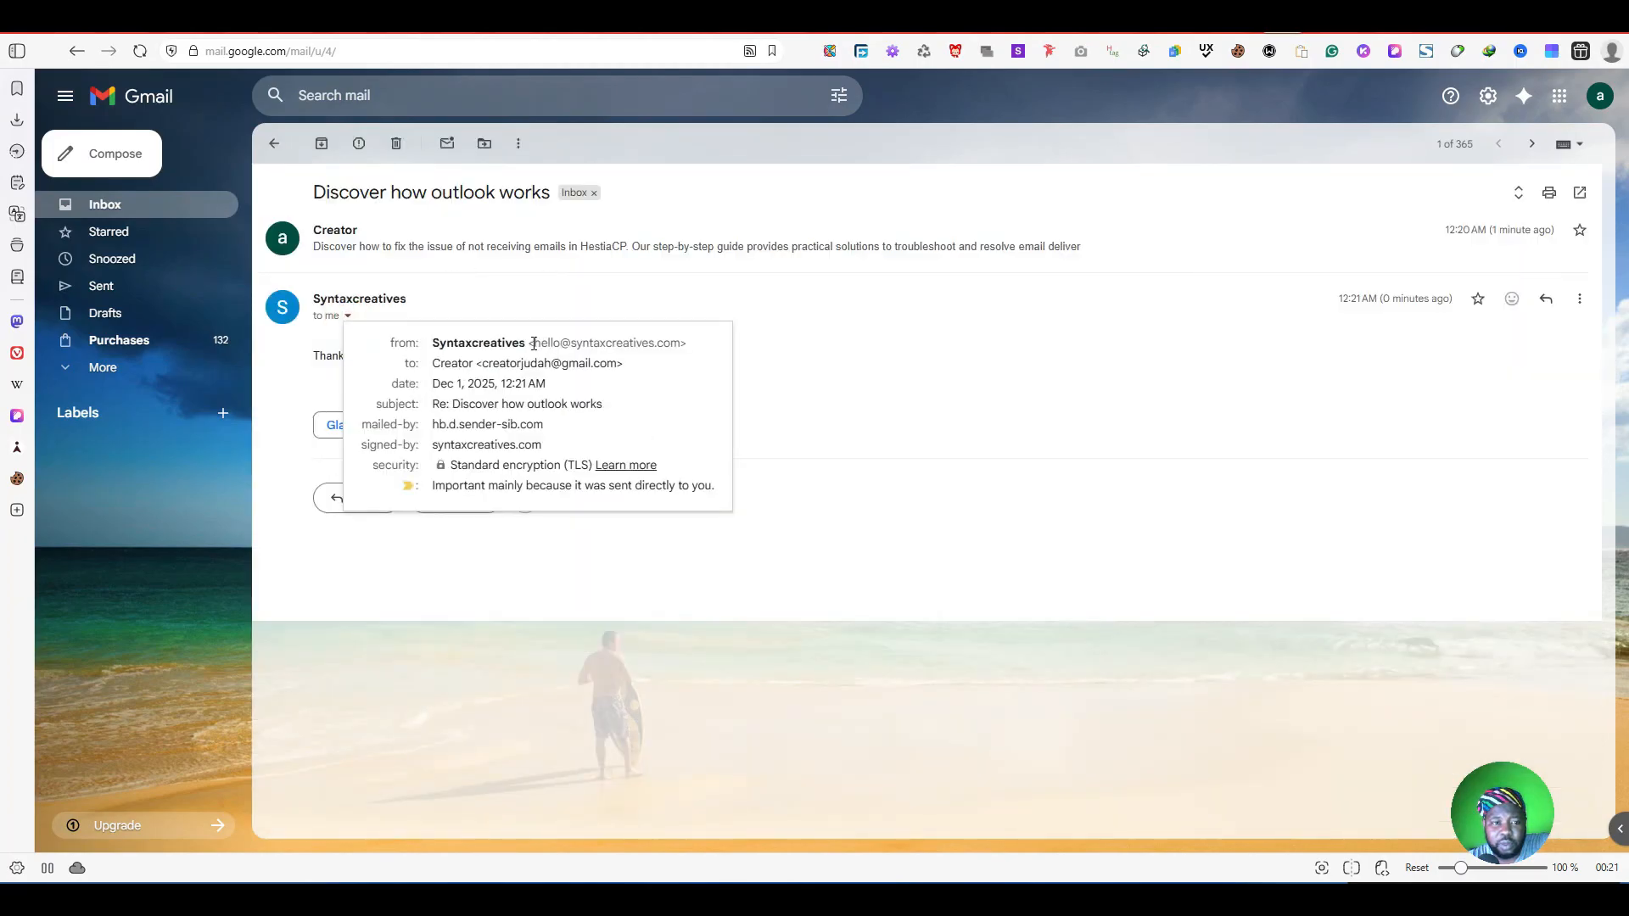
left_click_drag(534, 343, 683, 343)
left_click(1041, 323)
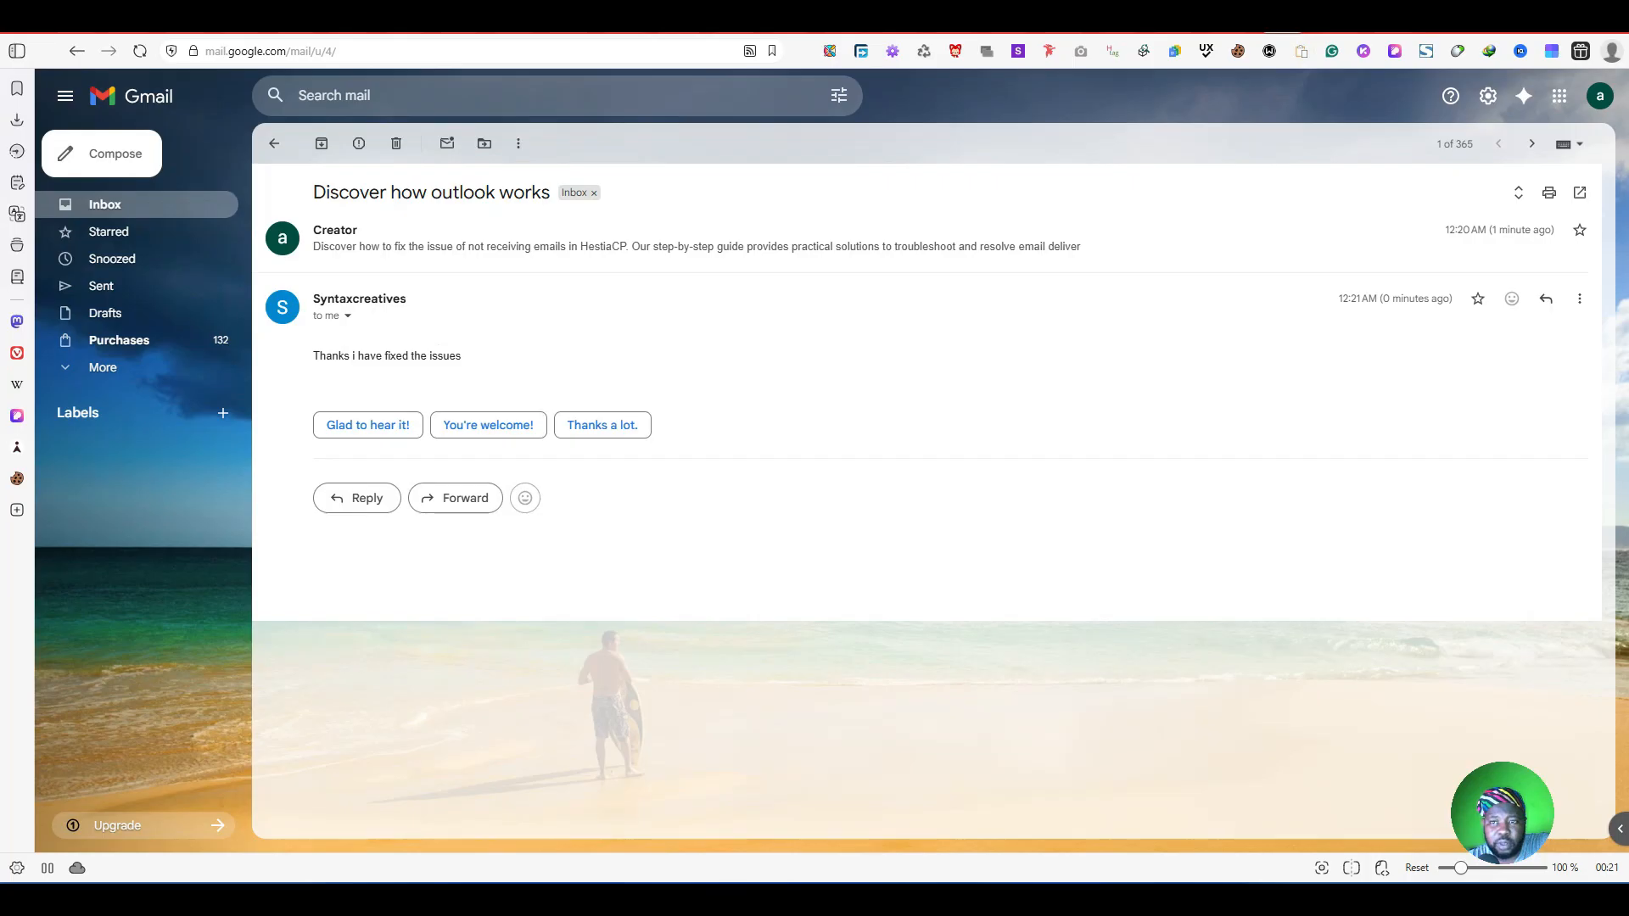
Step: Switch to Outlook, deny it clipboard access, read the "Re: Hello" reply from Syntaxcreatives, and return to the inbox
left_click(1392, 18)
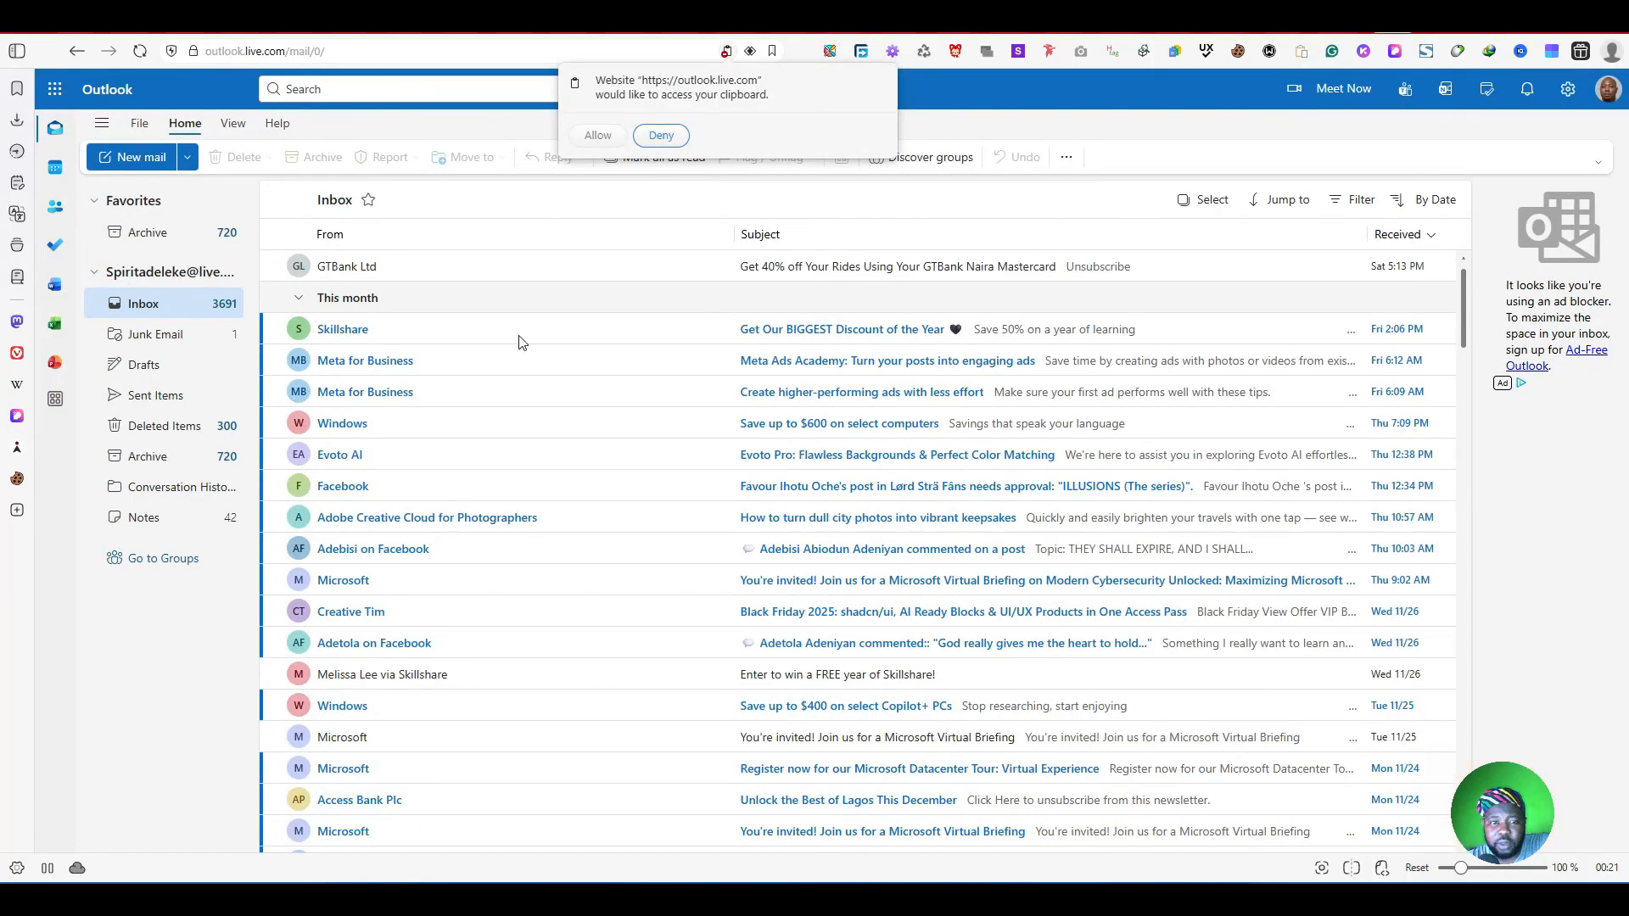
left_click(663, 139)
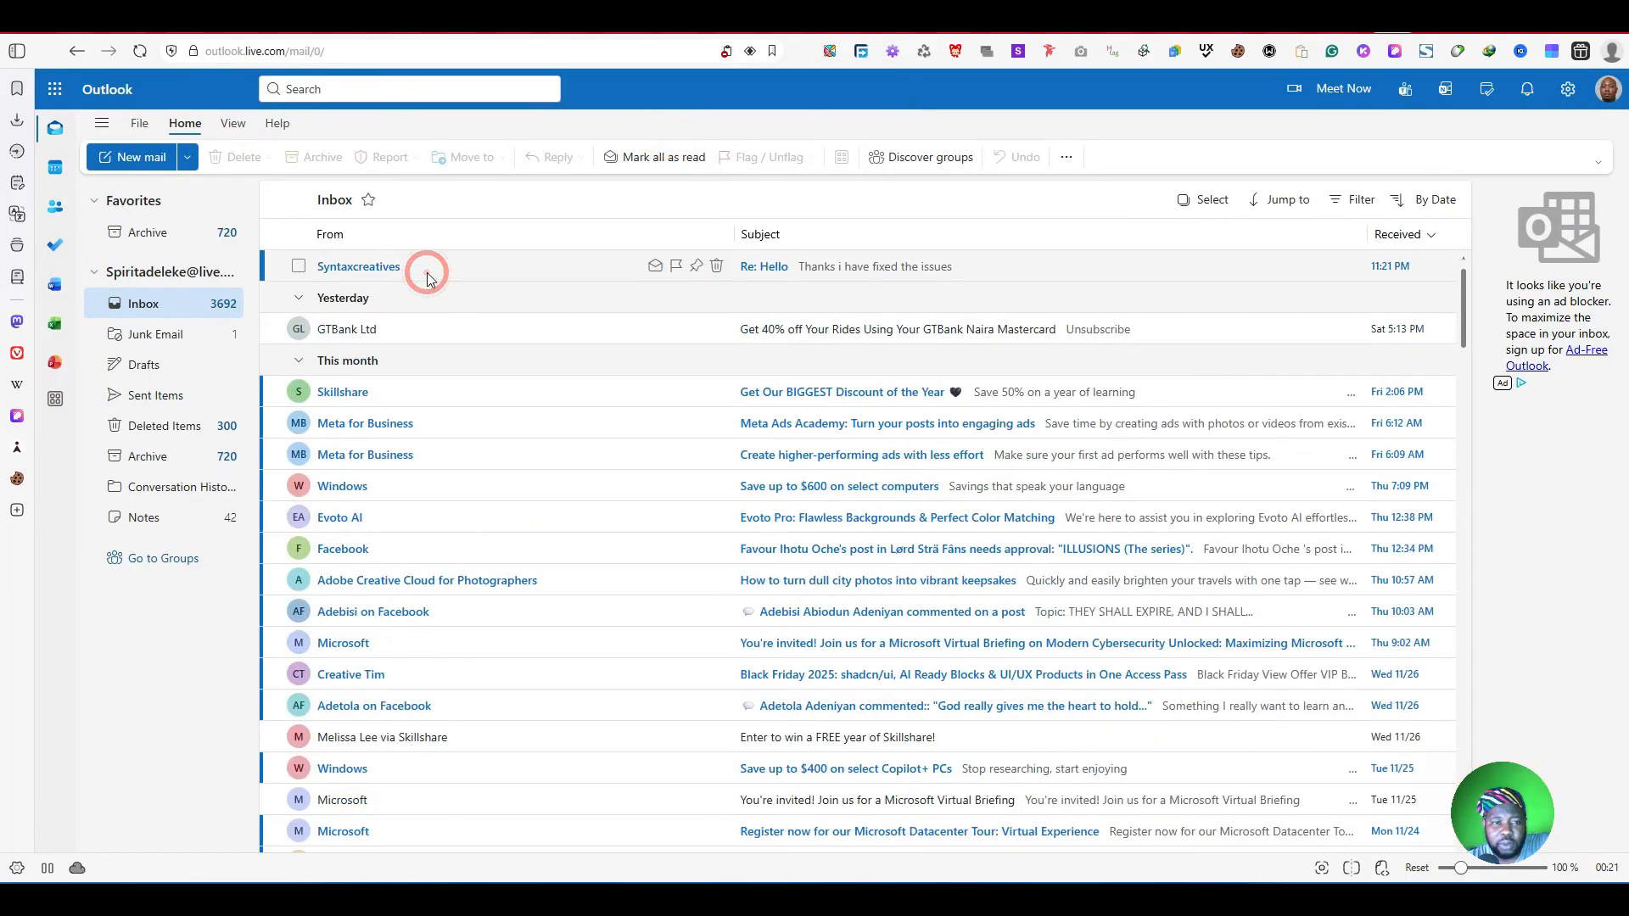
left_click(548, 266)
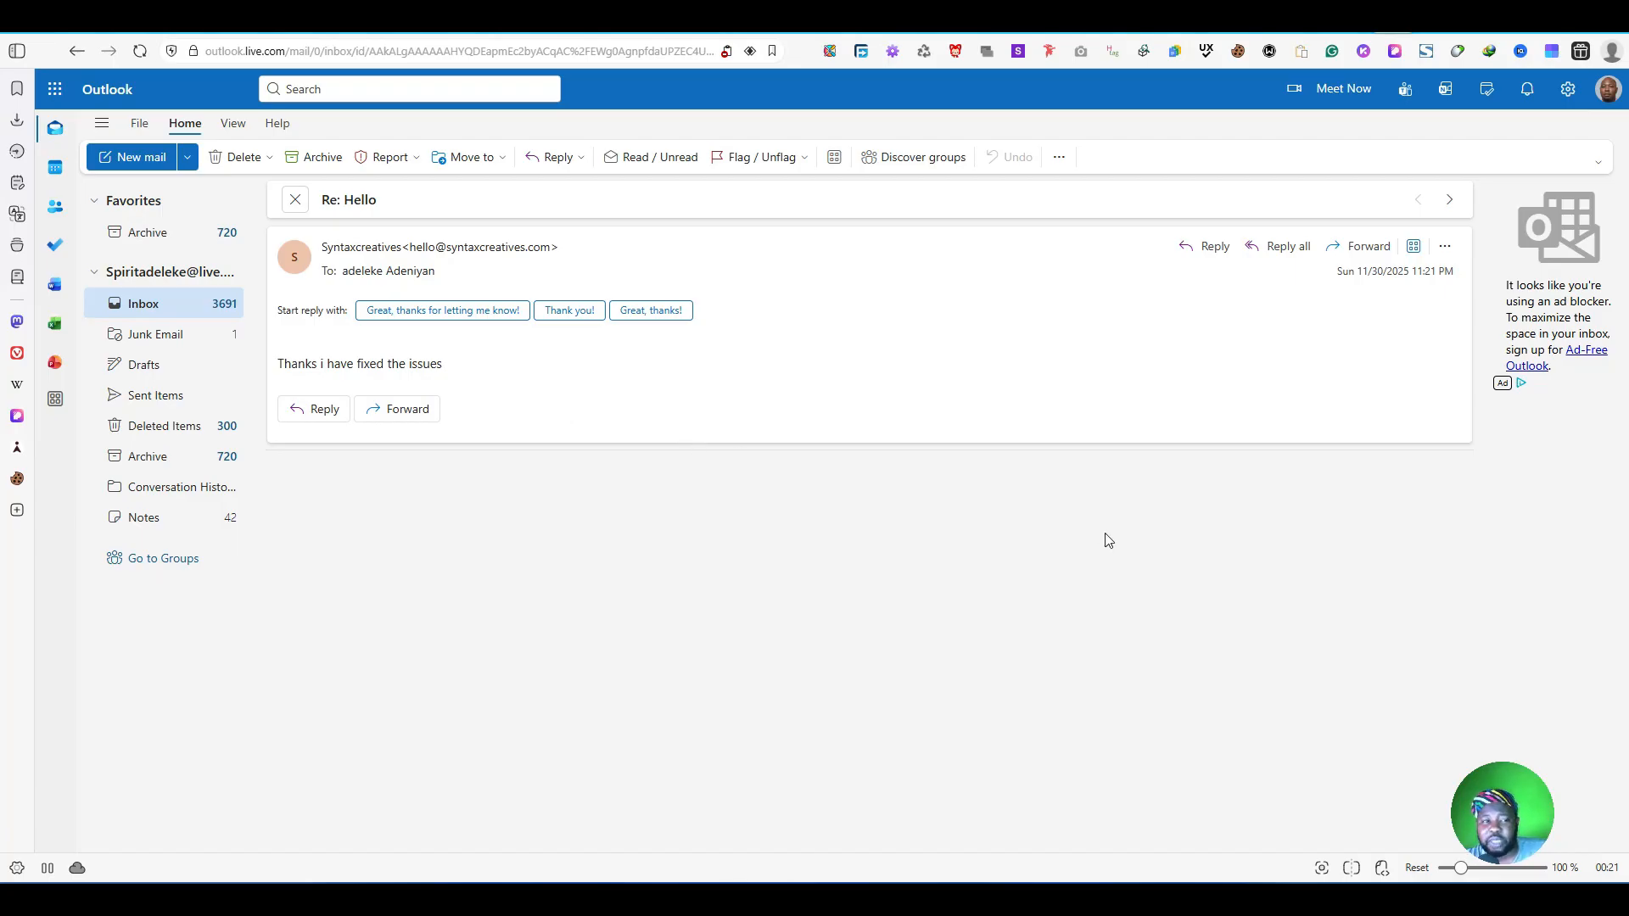
left_click(172, 305)
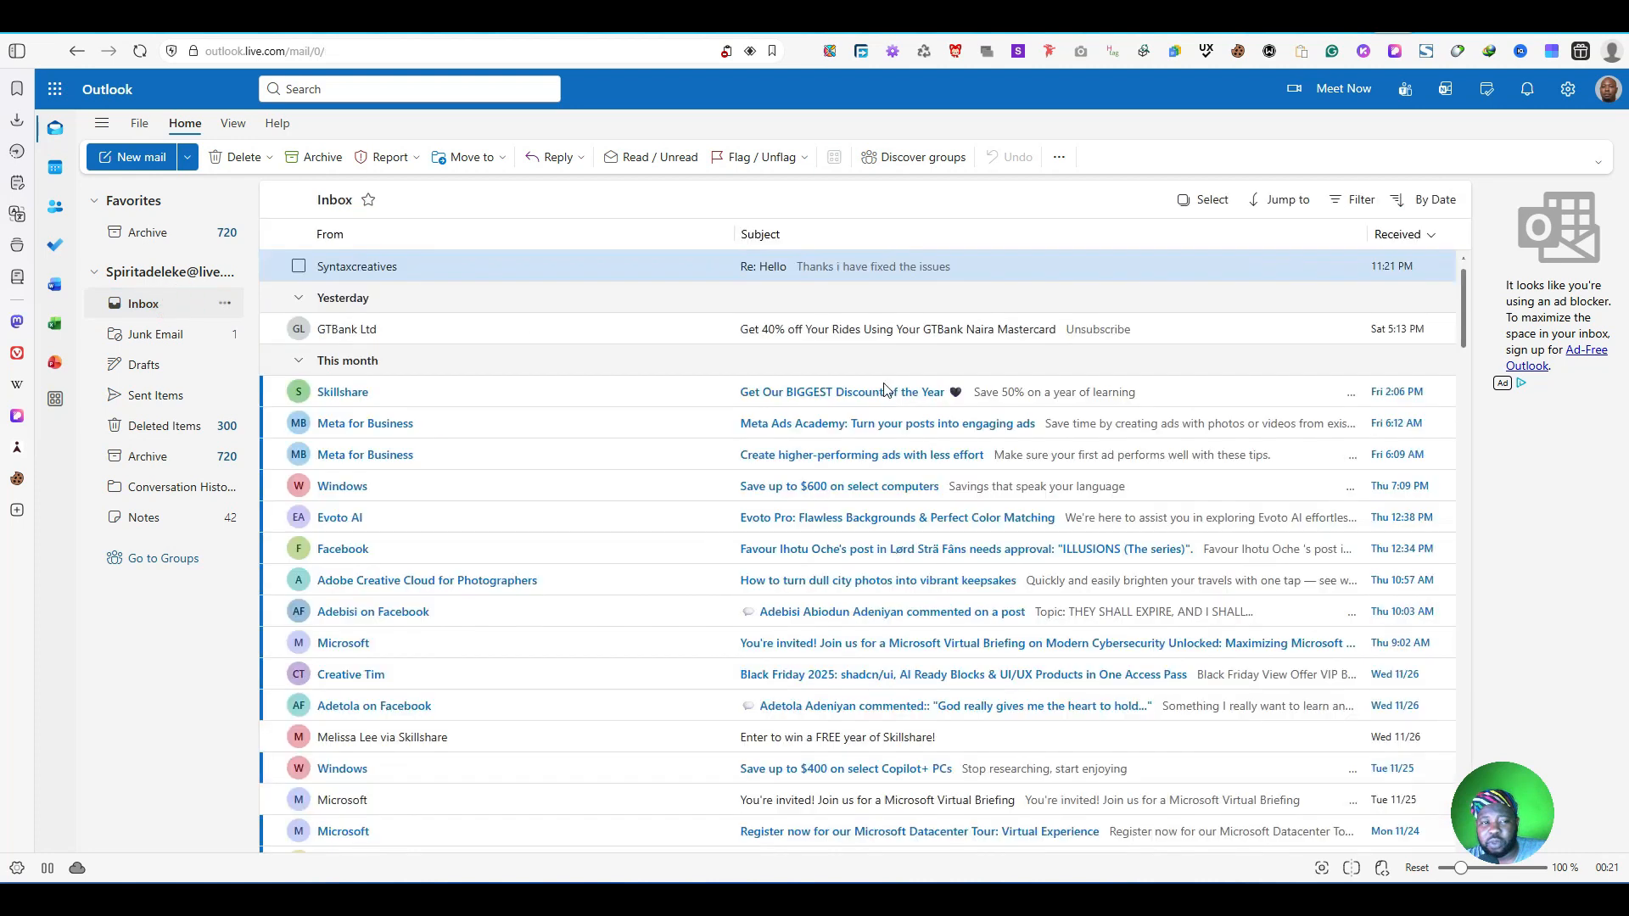